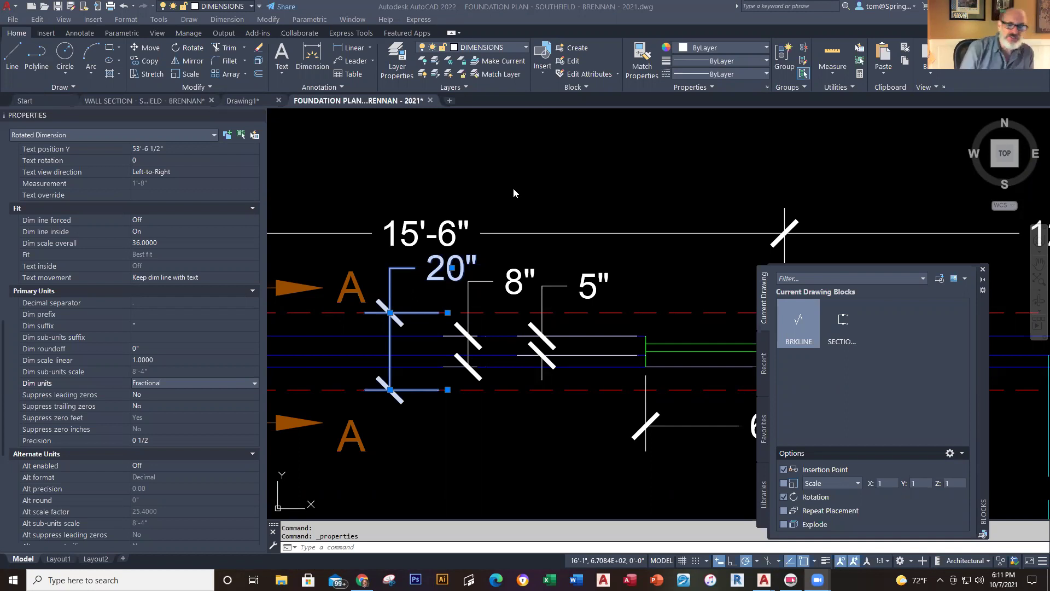
pyautogui.click(625, 188)
pyautogui.press('Escape')
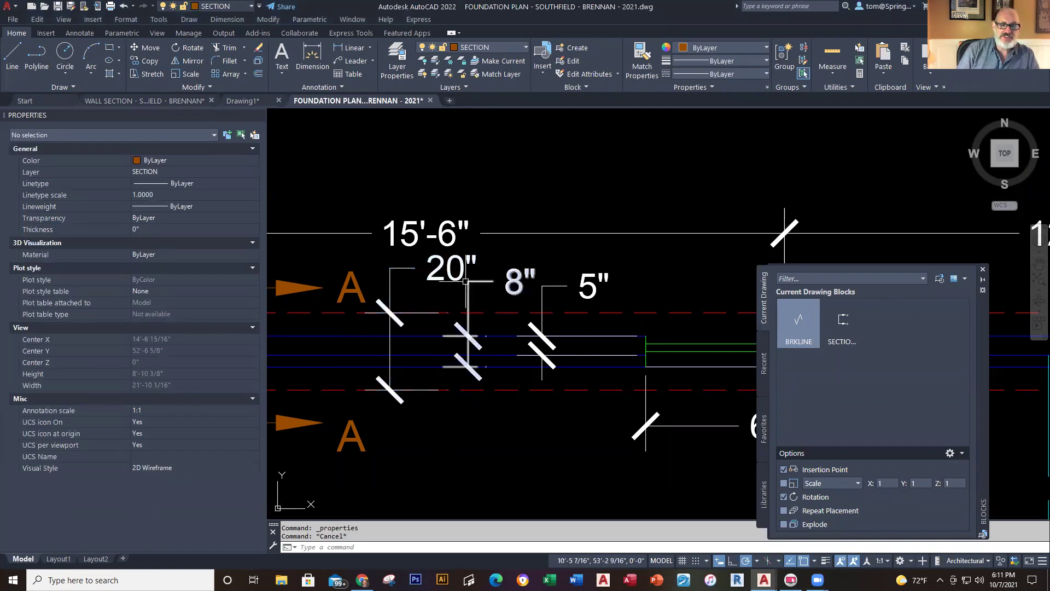
pyautogui.scroll(-2, 443, 274)
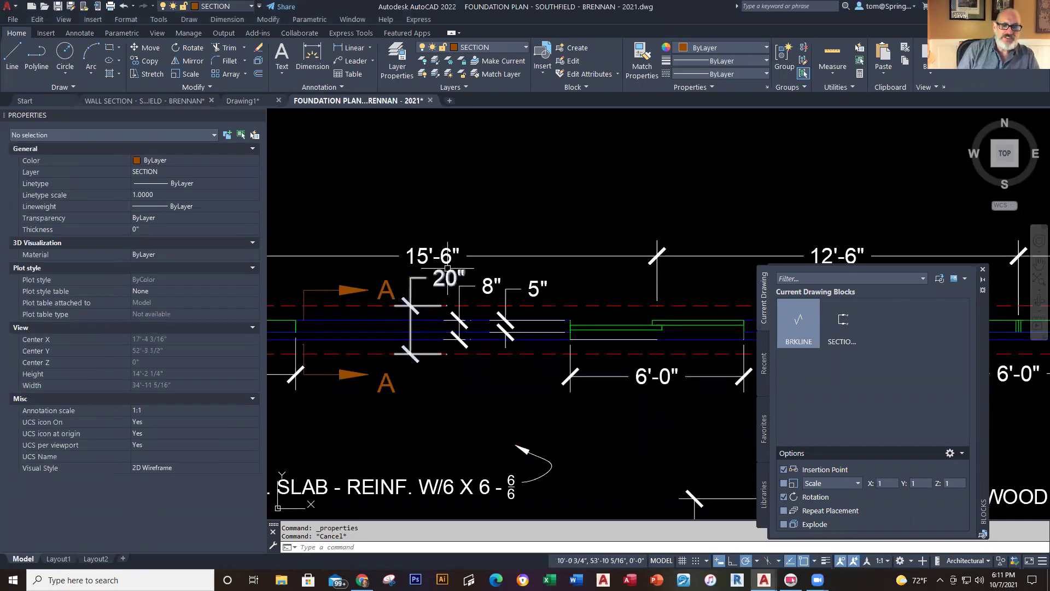
pyautogui.moveTo(436, 288); pyautogui.dragTo(545, 255, button='middle')
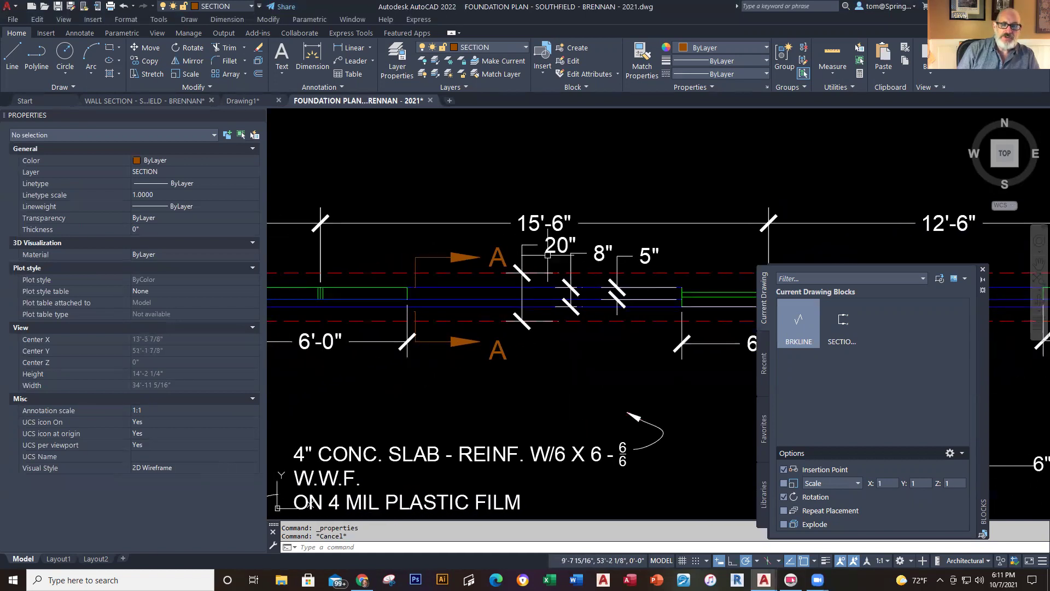
pyautogui.click(350, 47)
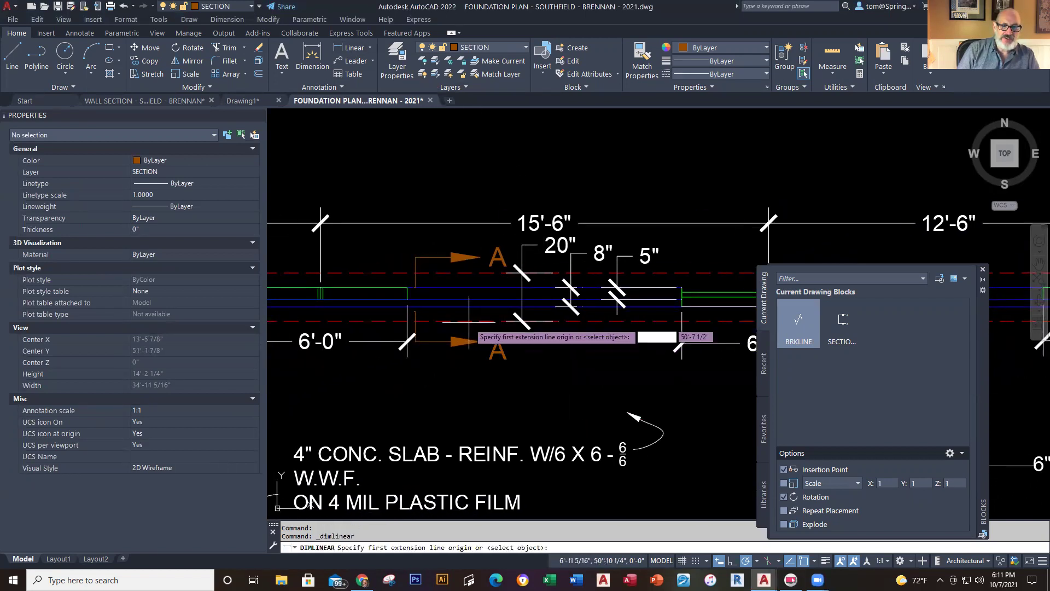
pyautogui.click(412, 287)
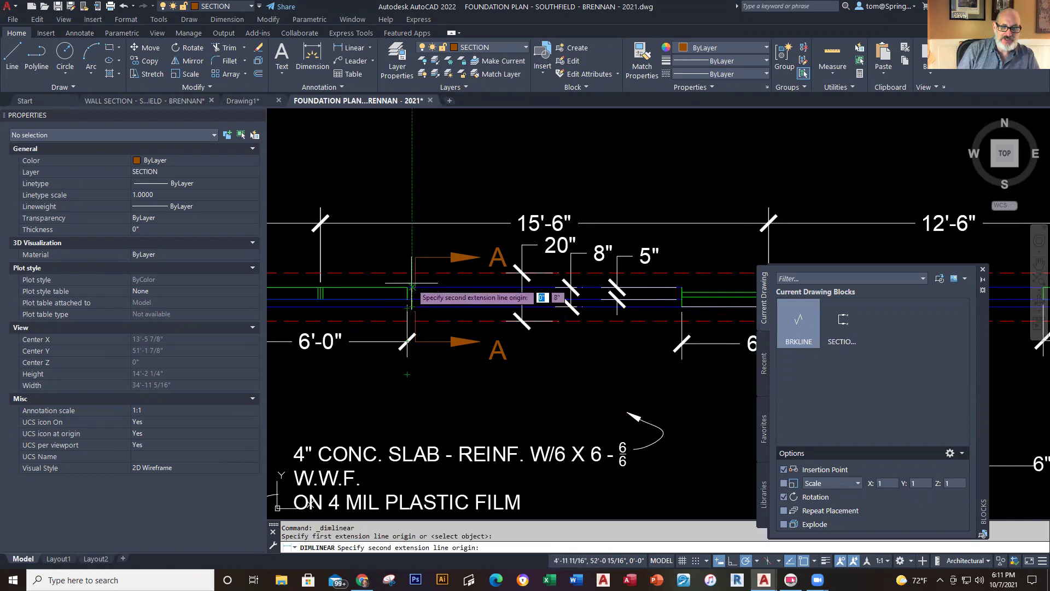
pyautogui.click(411, 283)
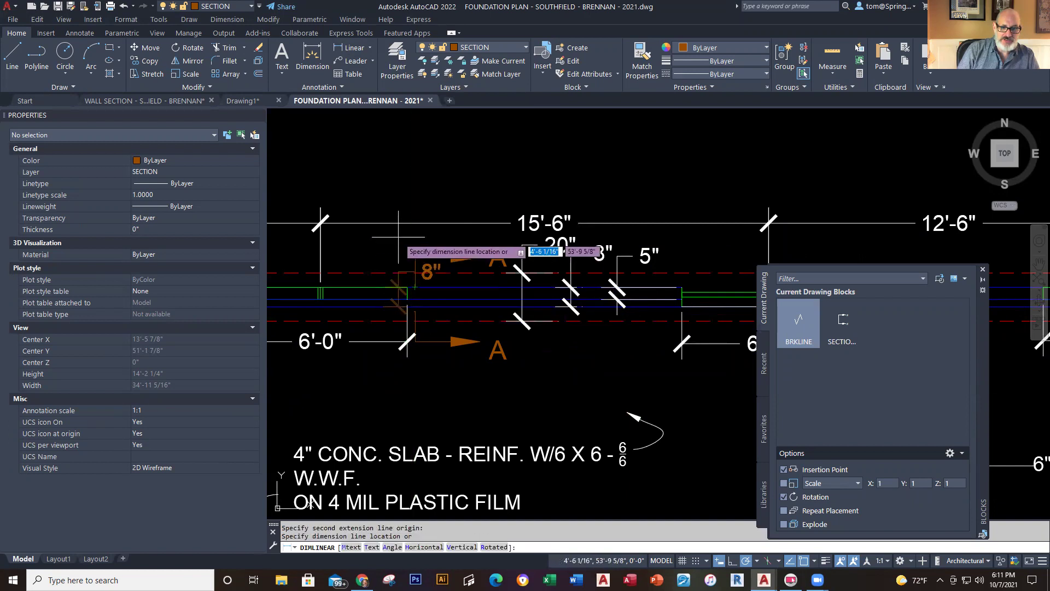
pyautogui.press('Escape')
# Add a vertical linear dimension across the dashed footing lines of the upper wall, beside section mark A
pyautogui.click(350, 48)
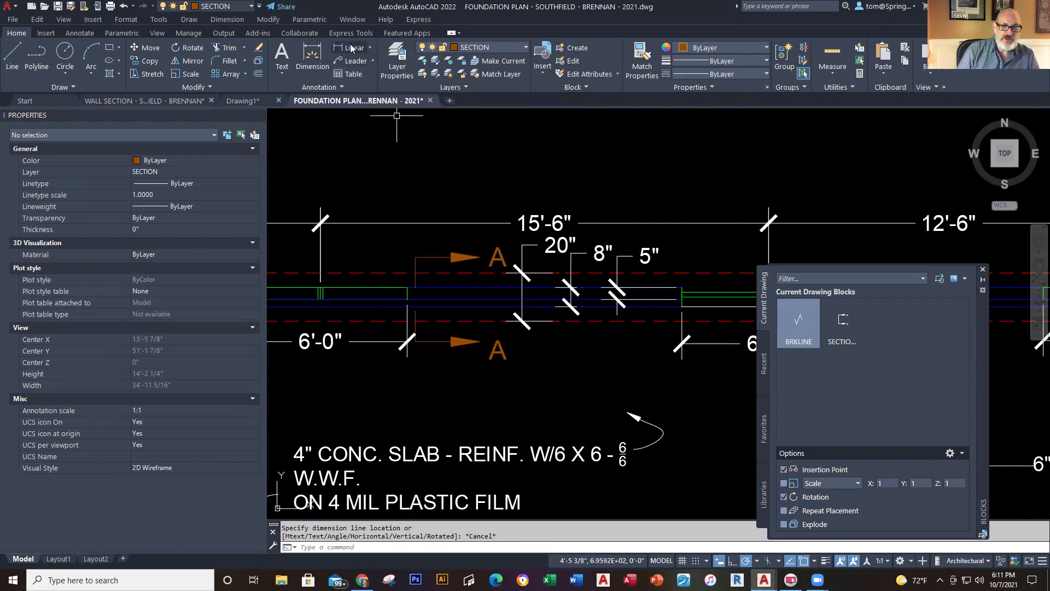
pyautogui.click(414, 257)
pyautogui.click(416, 272)
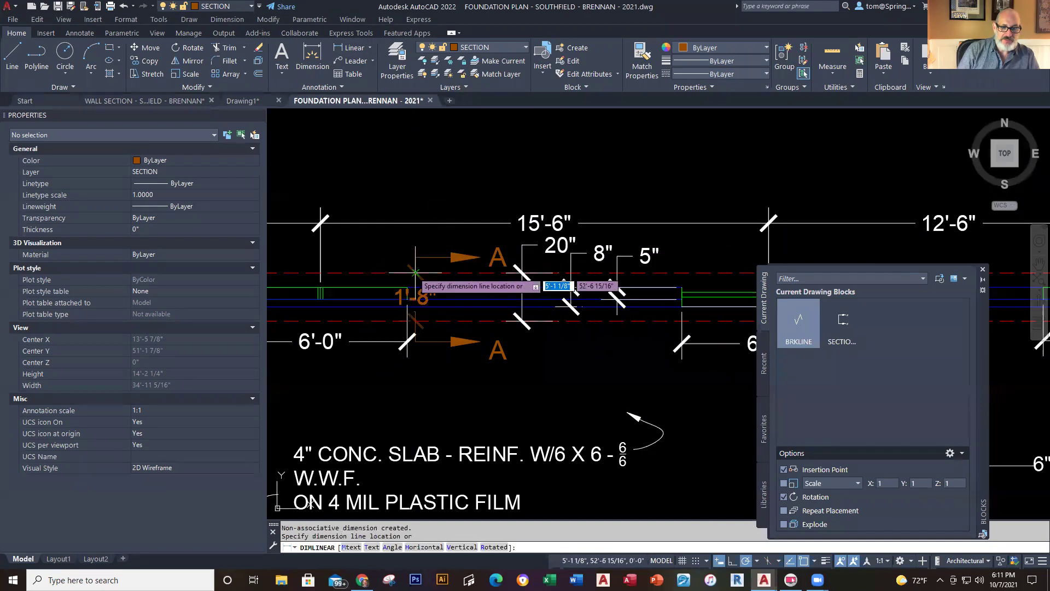
pyautogui.click(403, 229)
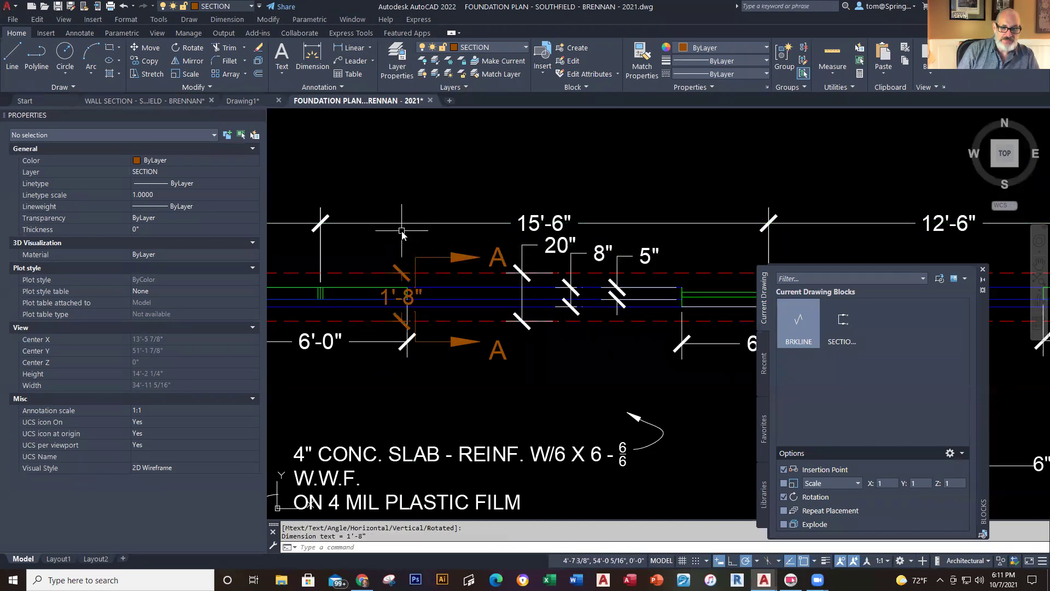
# Move the new footing dimension's text above the wall, clear of the 15'-6" dimension line
pyautogui.click(387, 299)
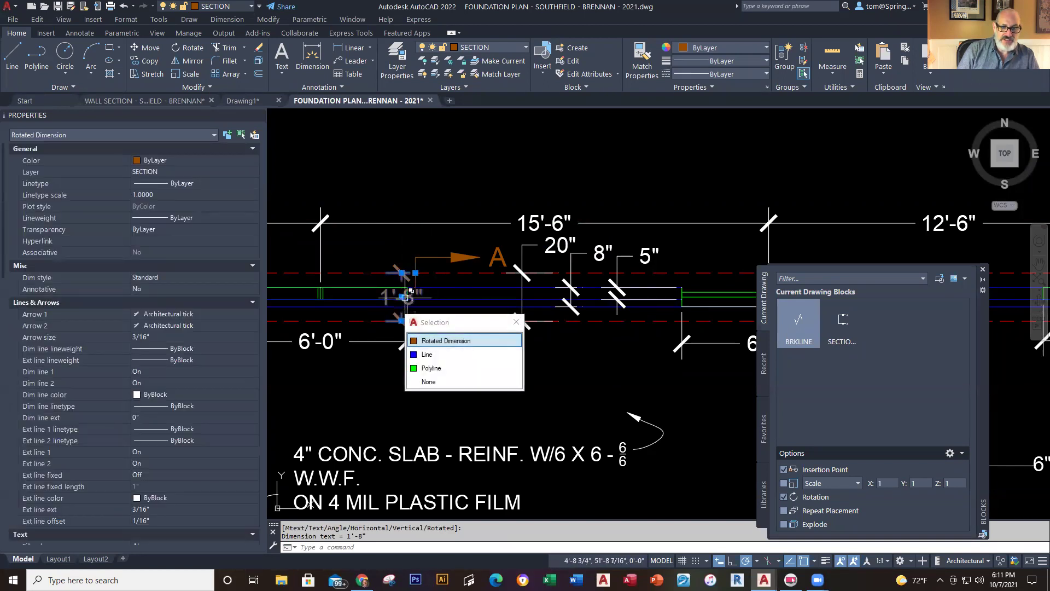
pyautogui.click(403, 299)
pyautogui.click(401, 198)
pyautogui.press('Escape')
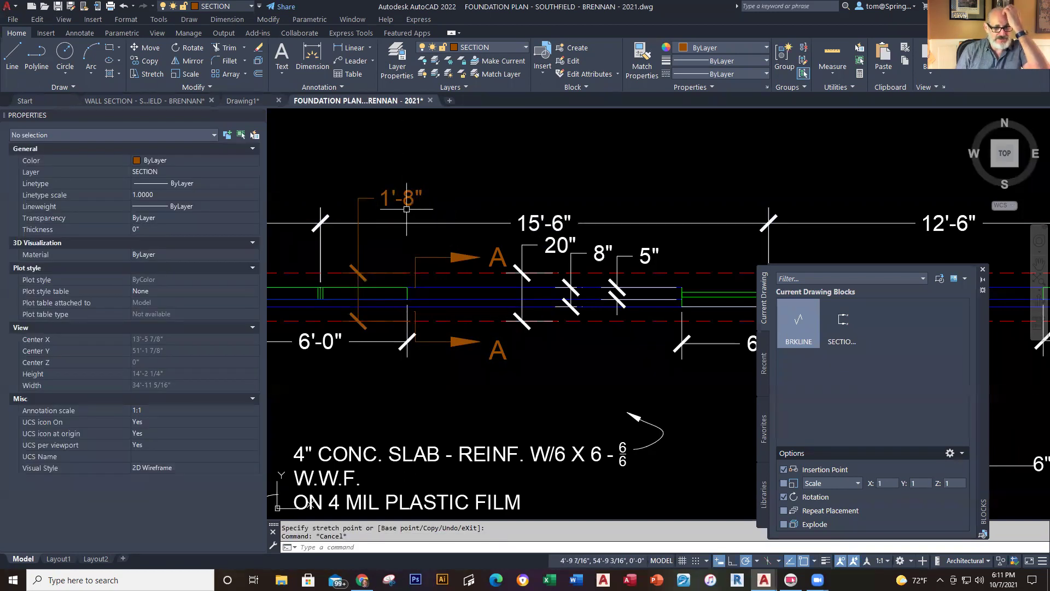
# Select the new footing-width dimension at section A and open its properties
pyautogui.scroll(2, 394, 219)
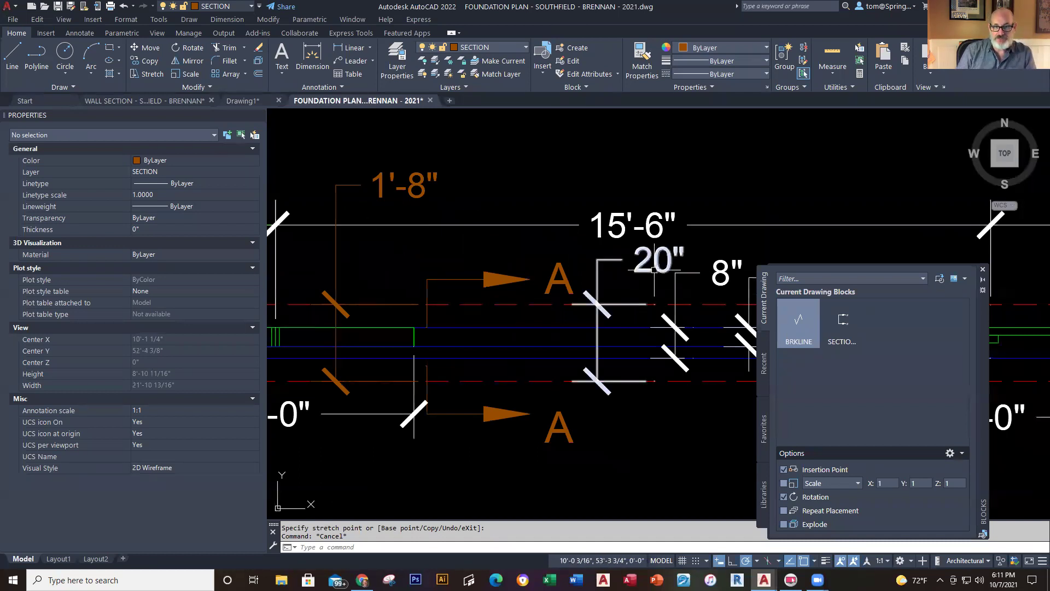
pyautogui.click(415, 184)
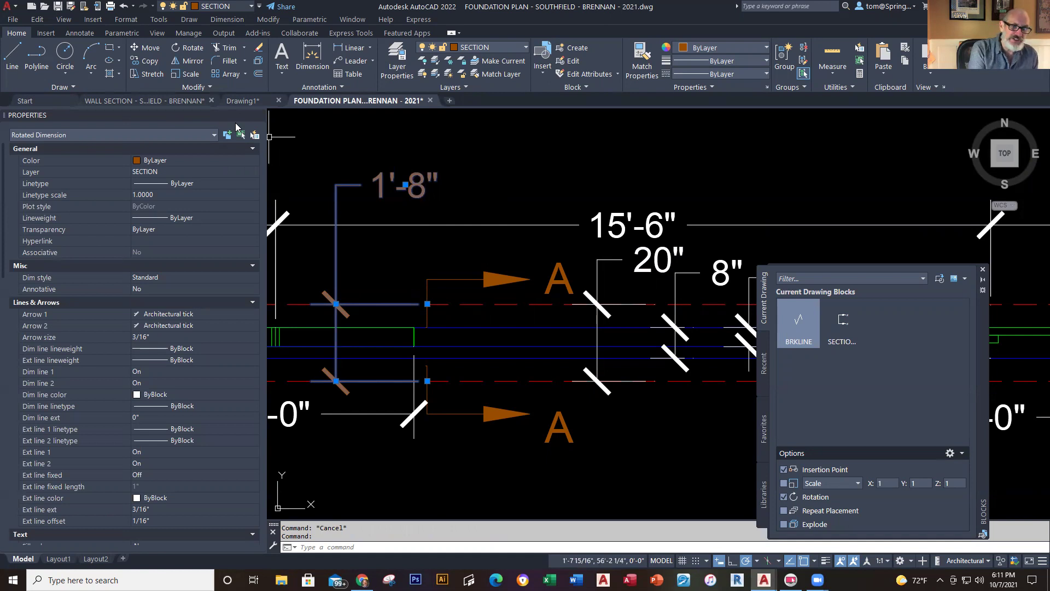
pyautogui.hotkey('ctrl', '1')
pyautogui.hotkey('ctrl', '1')
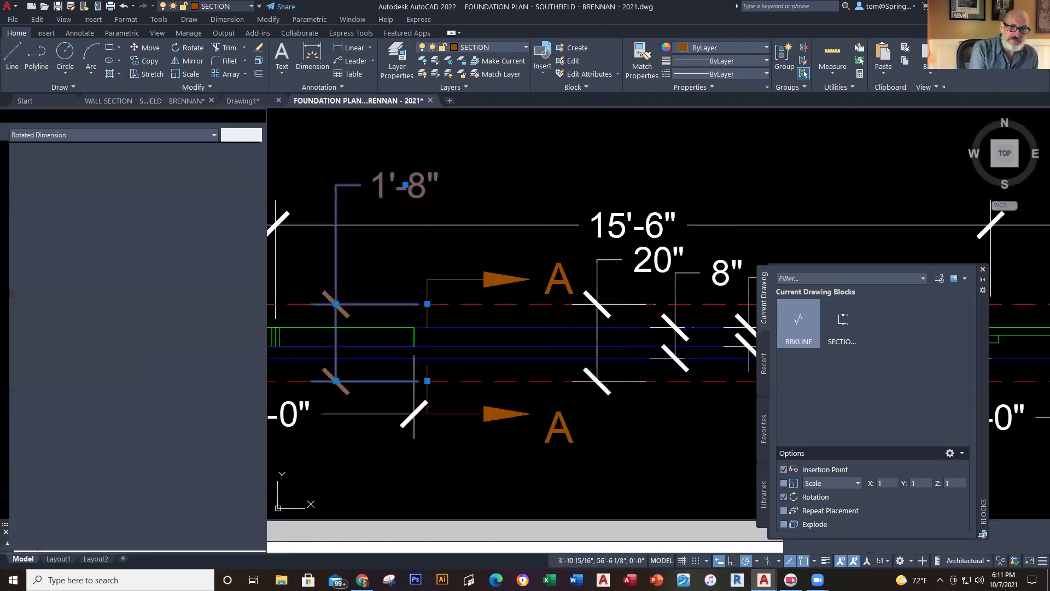
pyautogui.hotkey('ctrl', '1')
pyautogui.hotkey('ctrl', '1')
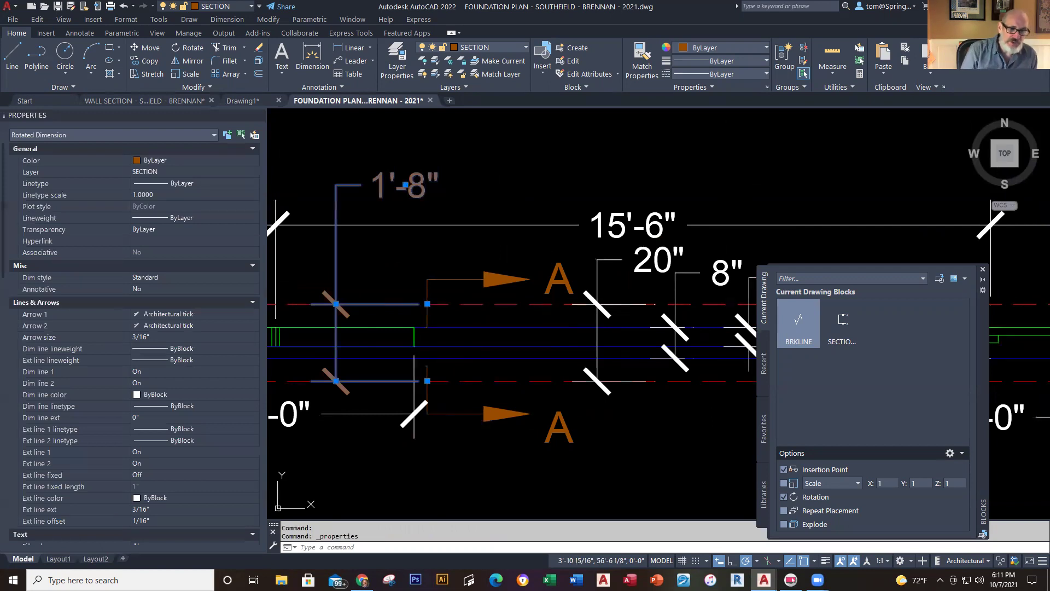
pyautogui.hotkey('ctrl', '1')
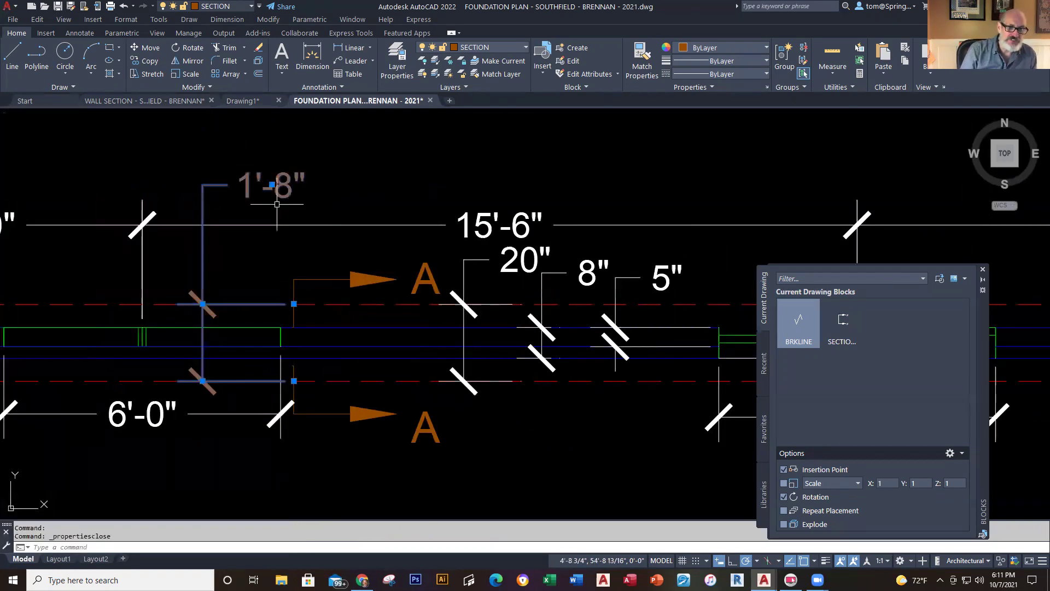
pyautogui.rightClick(258, 171)
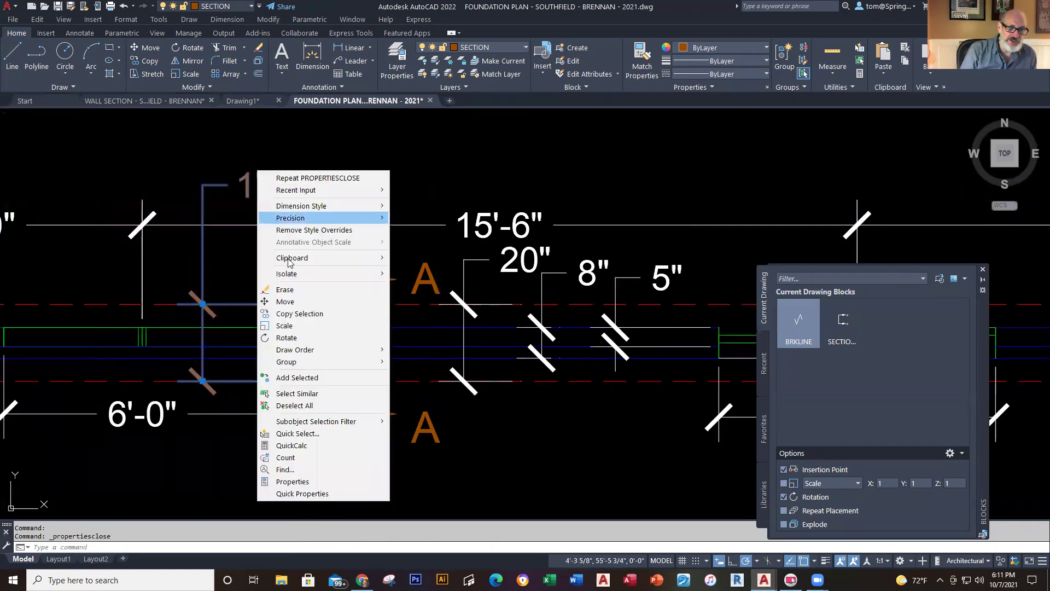
pyautogui.click(318, 481)
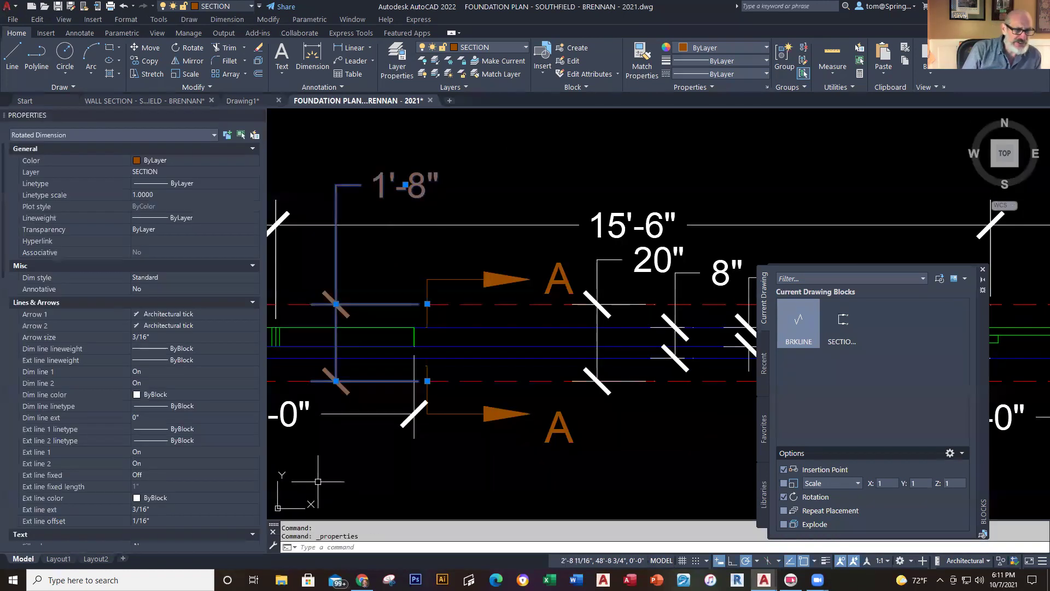
# Set the selected footing dimension's primary dim units to Fractional
pyautogui.scroll(-10, 202, 394)
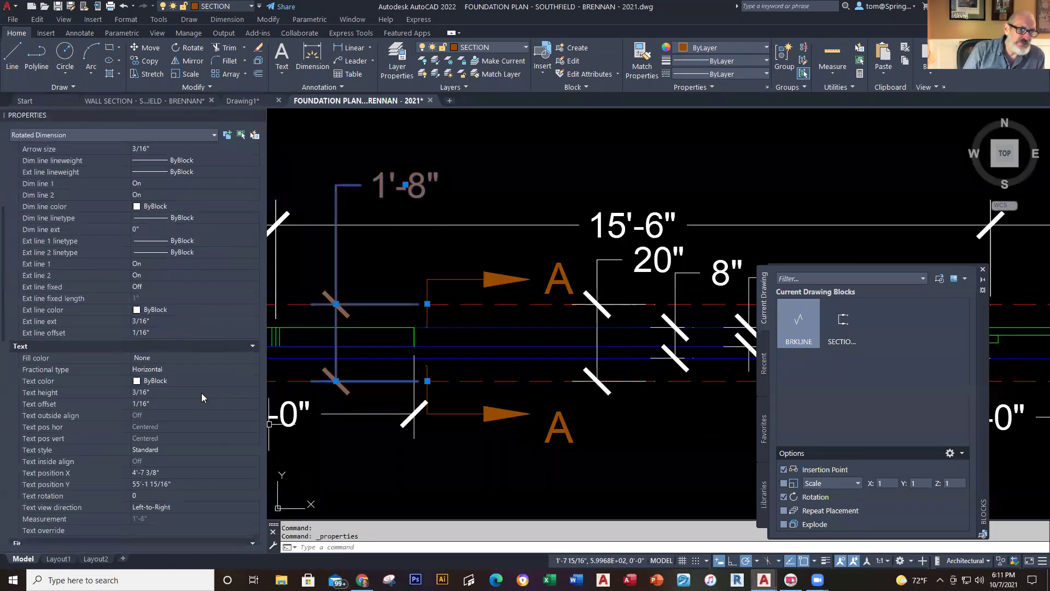
pyautogui.scroll(-2, 201, 397)
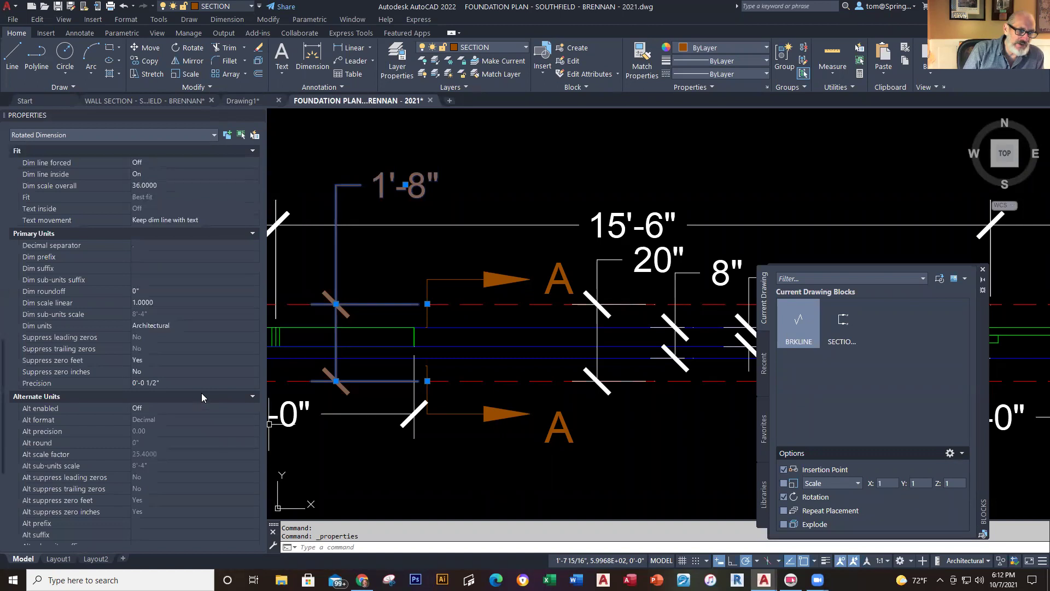
pyautogui.click(195, 326)
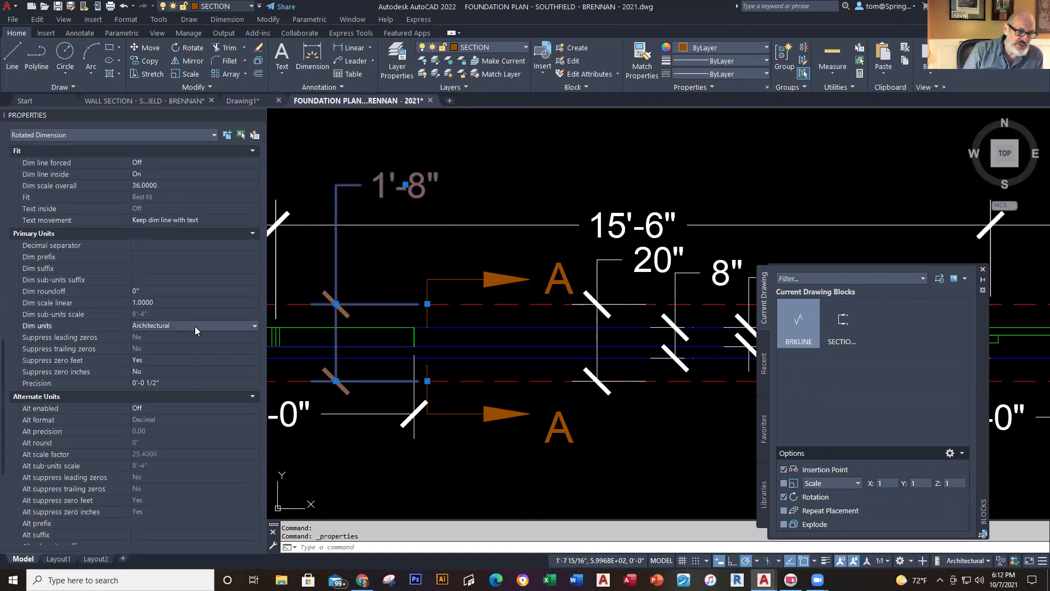
pyautogui.click(254, 326)
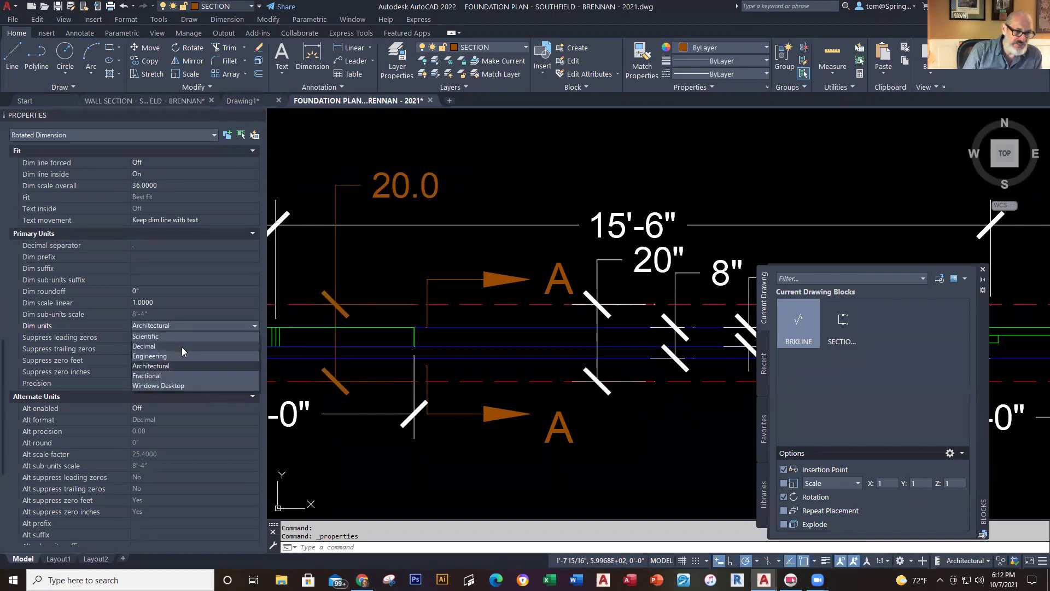
pyautogui.click(176, 375)
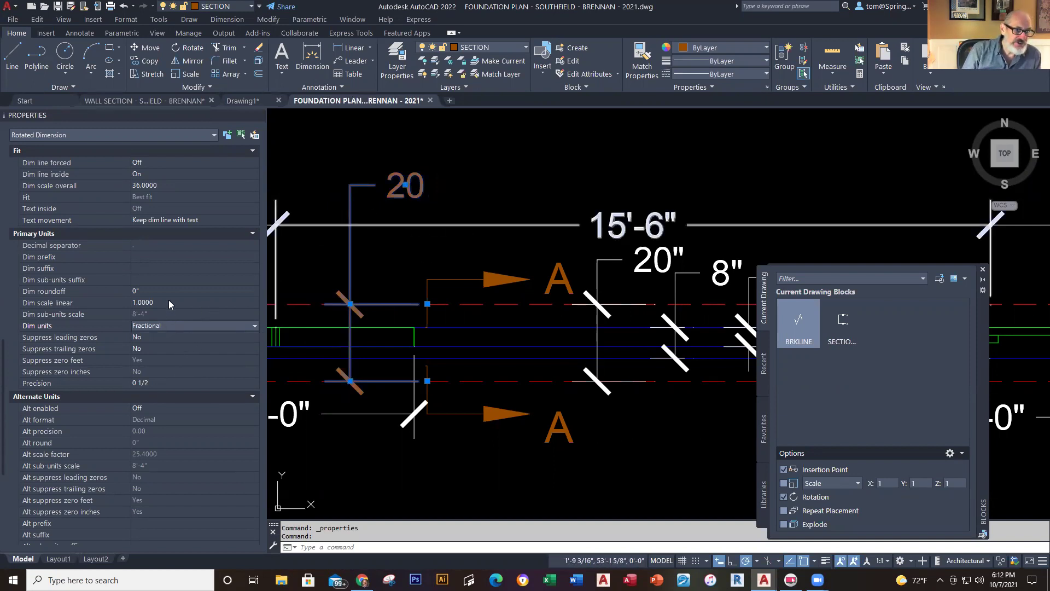
# Set the footing dimension's suffix to an inch mark ("), deselect the dimension and close its properties
pyautogui.click(163, 270)
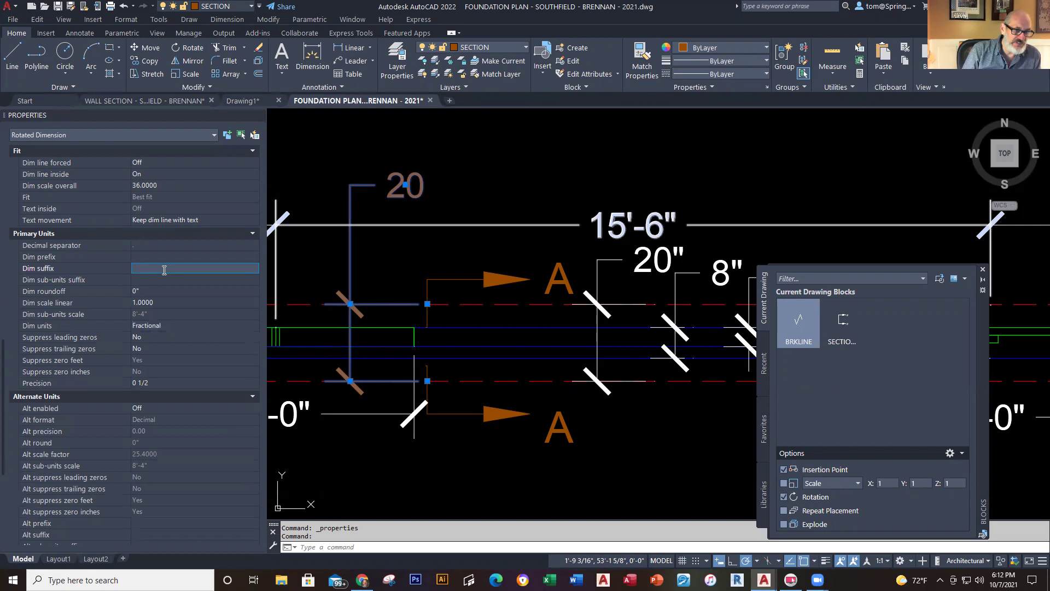
pyautogui.write('"')
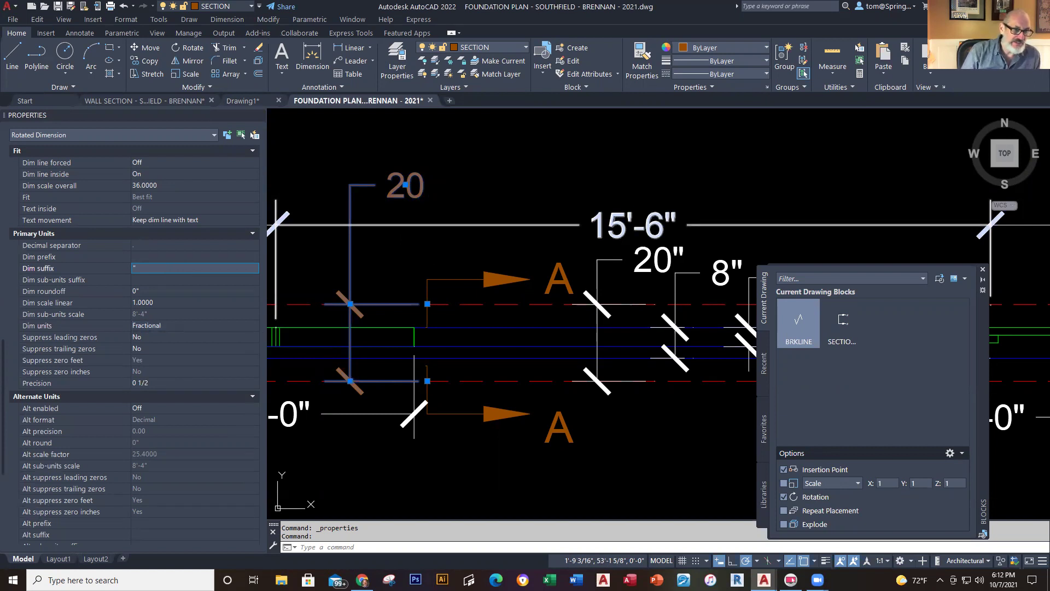
pyautogui.click(296, 181)
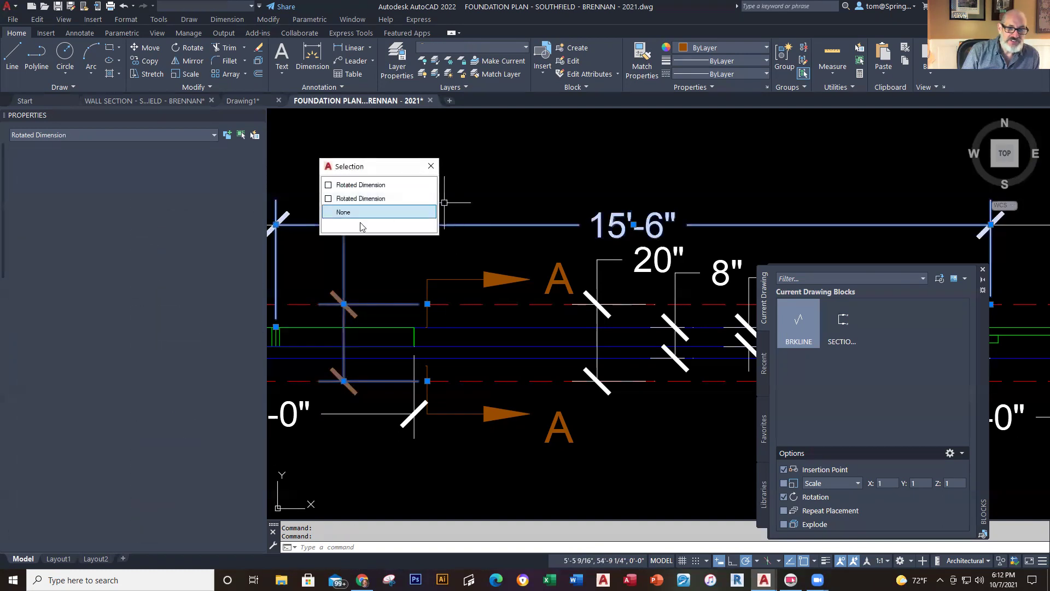
pyautogui.click(478, 196)
pyautogui.press('Escape')
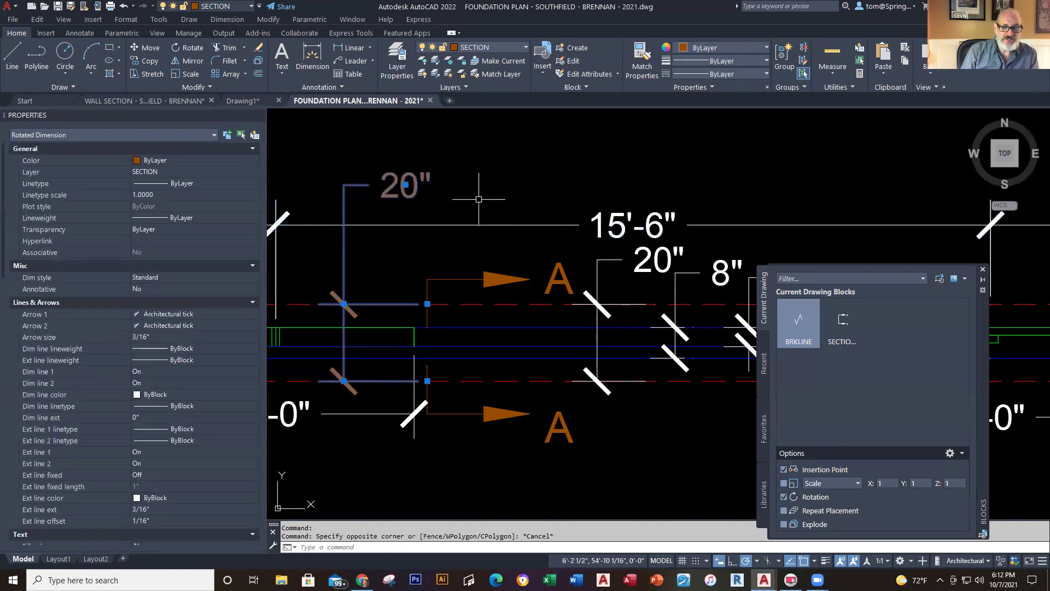
pyautogui.press('Escape')
pyautogui.scroll(-2, 462, 209)
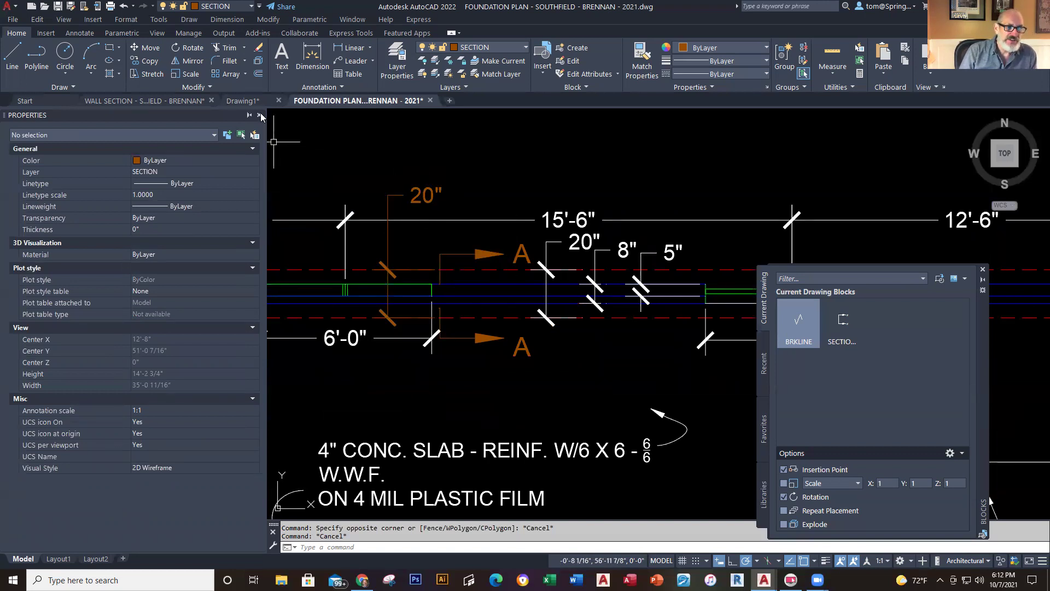
pyautogui.click(259, 115)
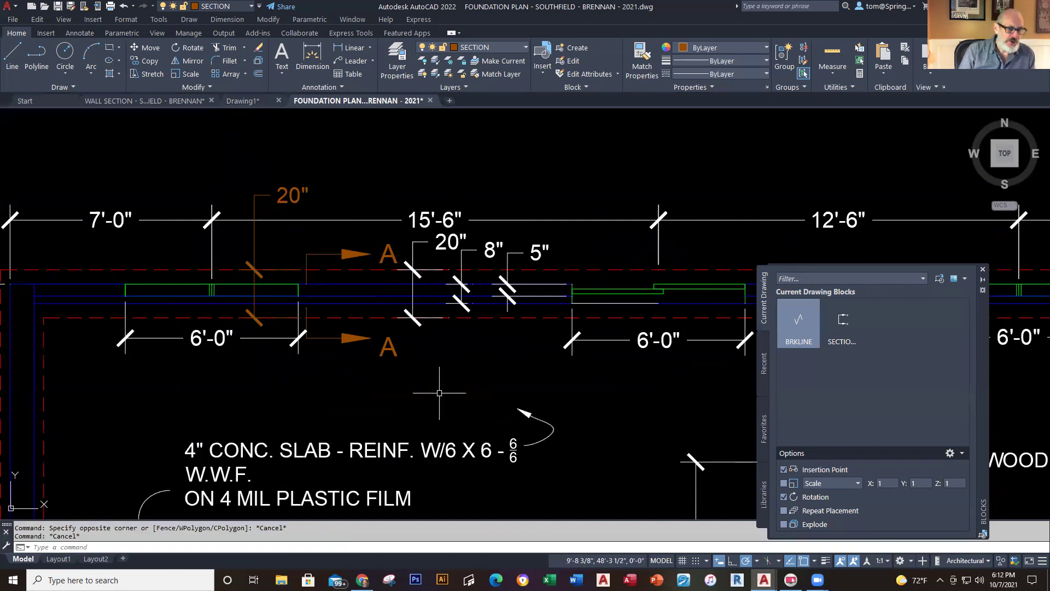
pyautogui.press('Escape')
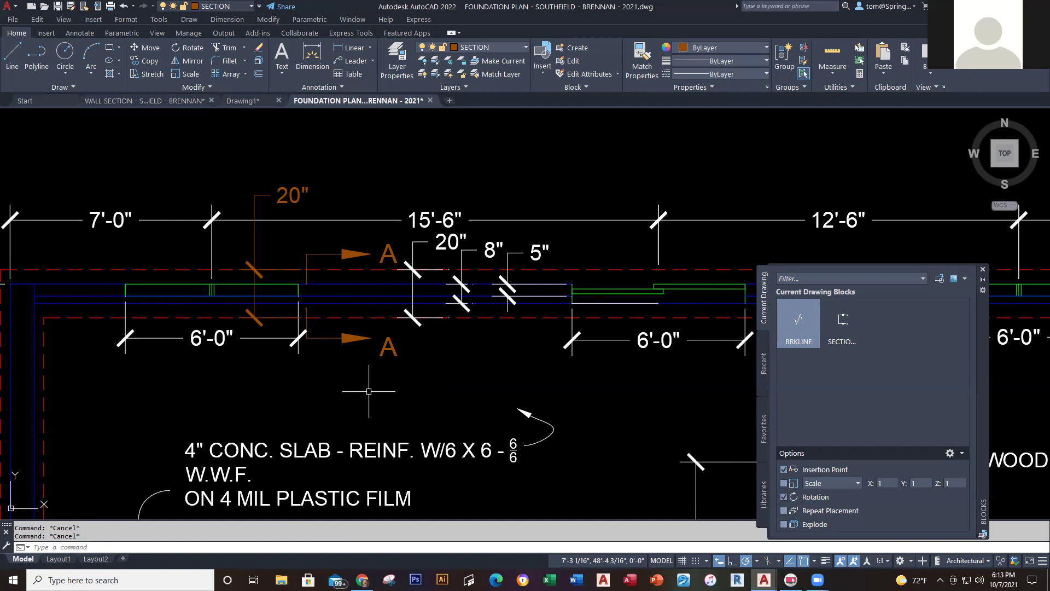
# Select the 12" wall-width dimension beside section marker C and open its properties
pyautogui.scroll(-5, 369, 391)
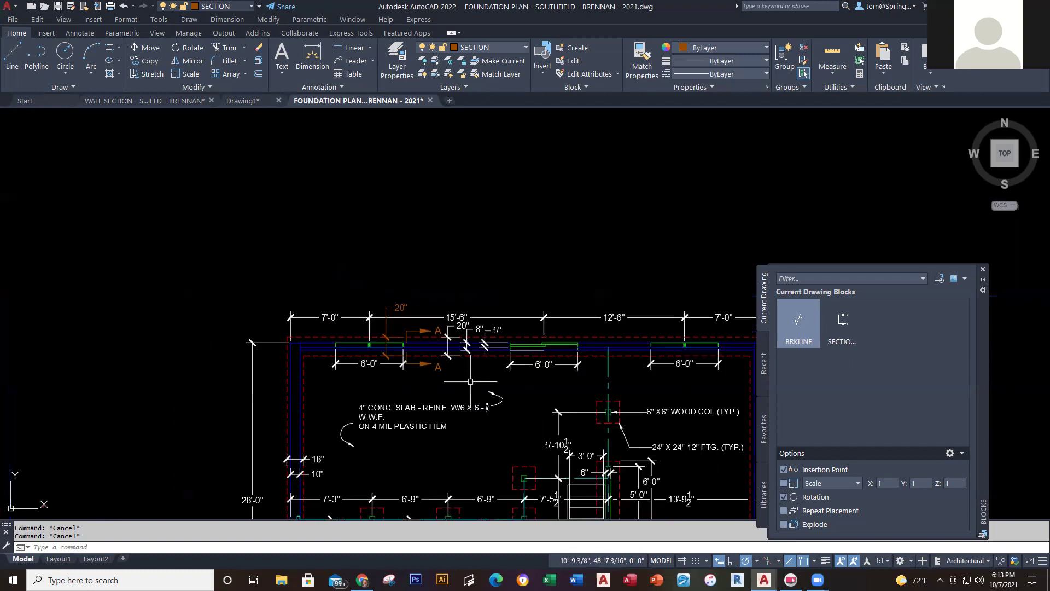
pyautogui.moveTo(418, 427)
pyautogui.mouseDown(button='middle')
pyautogui.moveTo(423, 109)
pyautogui.moveTo(357, 149)
pyautogui.mouseUp(button='middle')
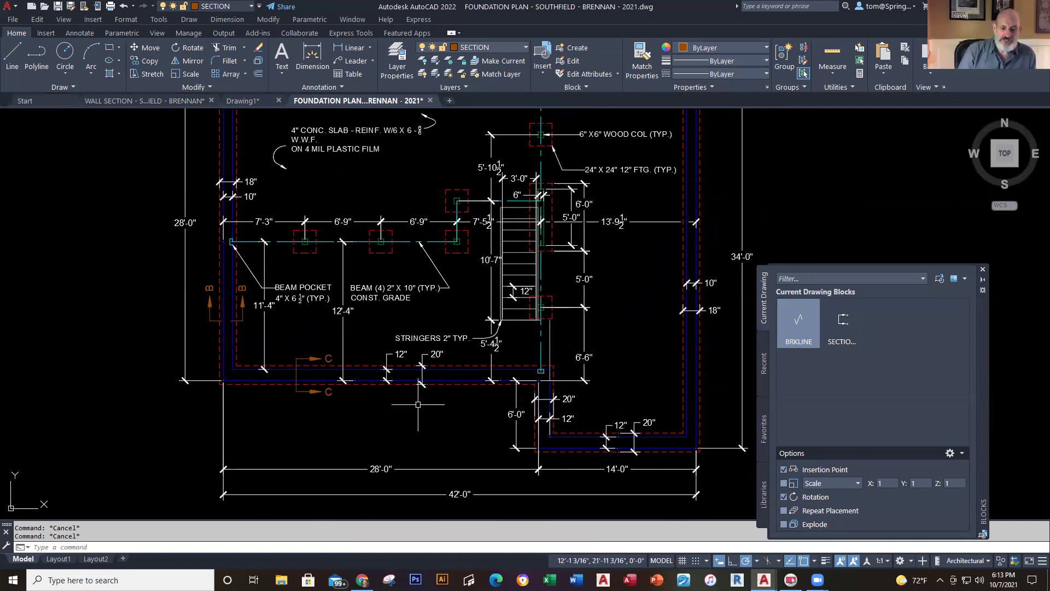
pyautogui.scroll(4, 416, 383)
pyautogui.scroll(3, 416, 383)
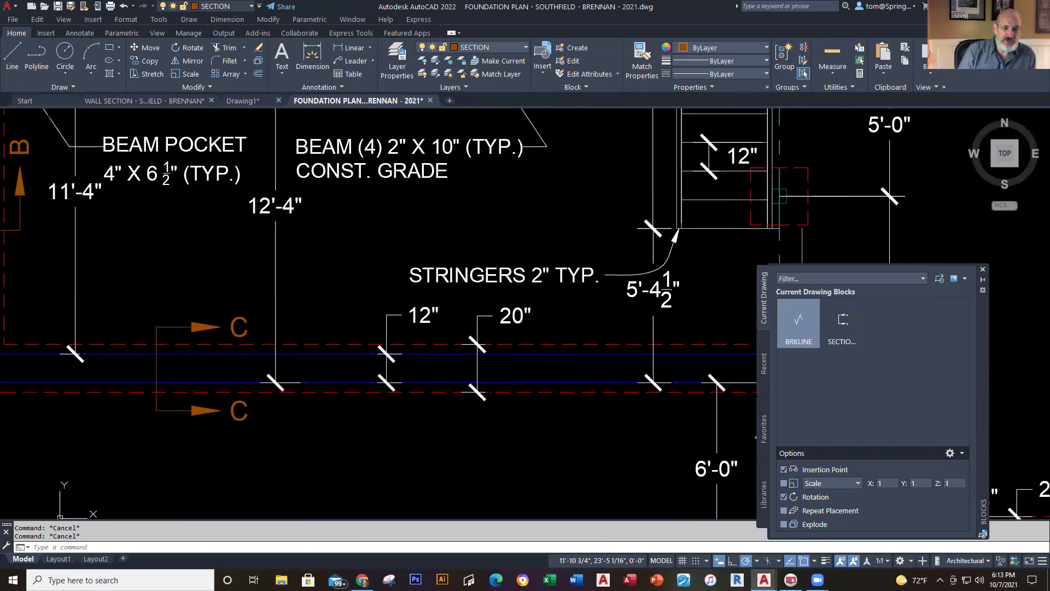
pyautogui.click(414, 262)
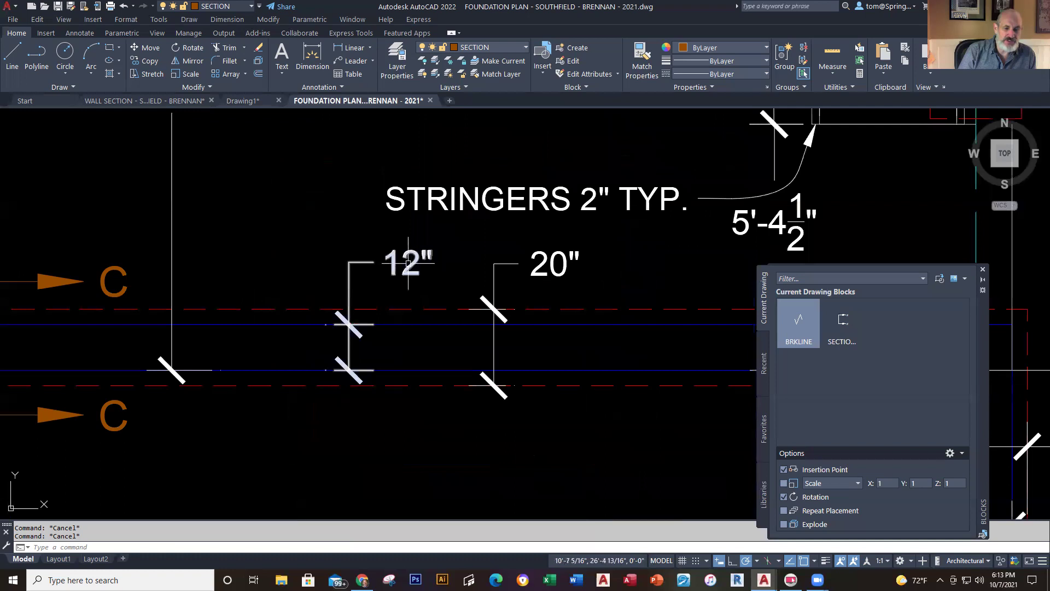
pyautogui.rightClick(417, 265)
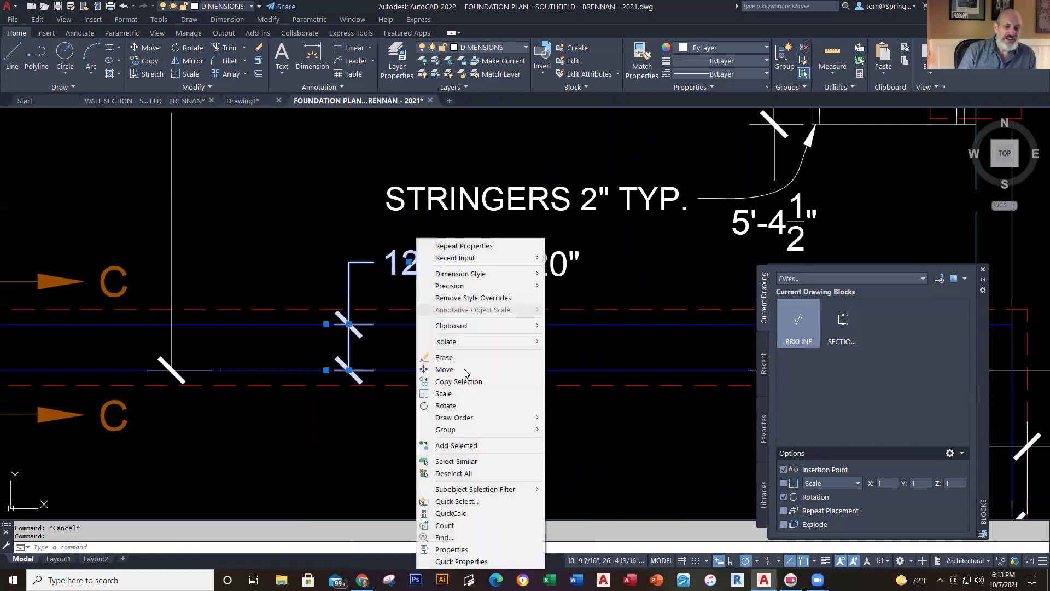
pyautogui.click(480, 548)
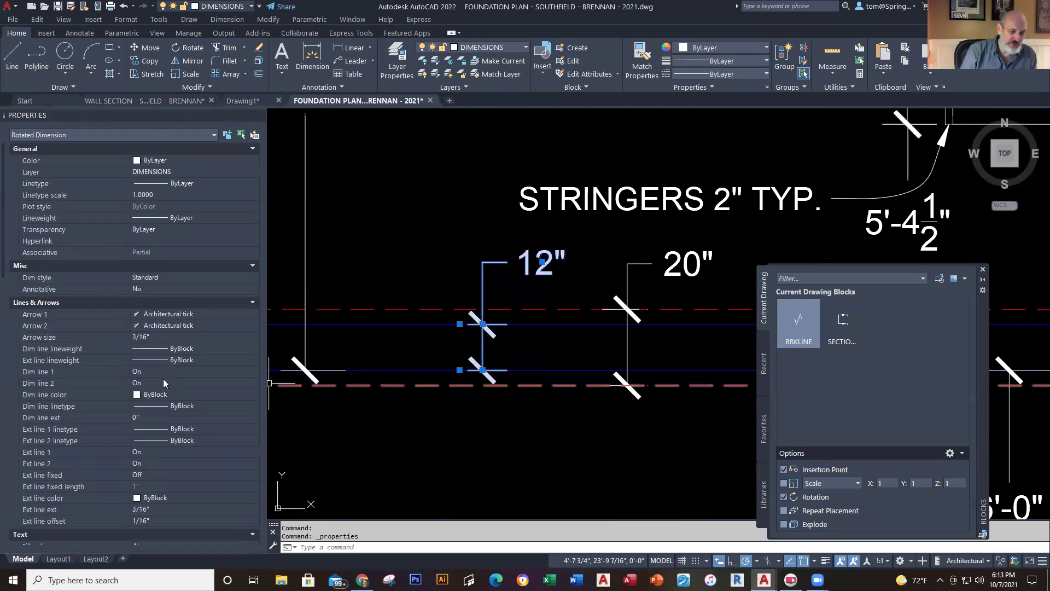
# Review the selected dimension's primary Dim units and Dim suffix properties, and deselect the dimension
pyautogui.scroll(-15, 163, 383)
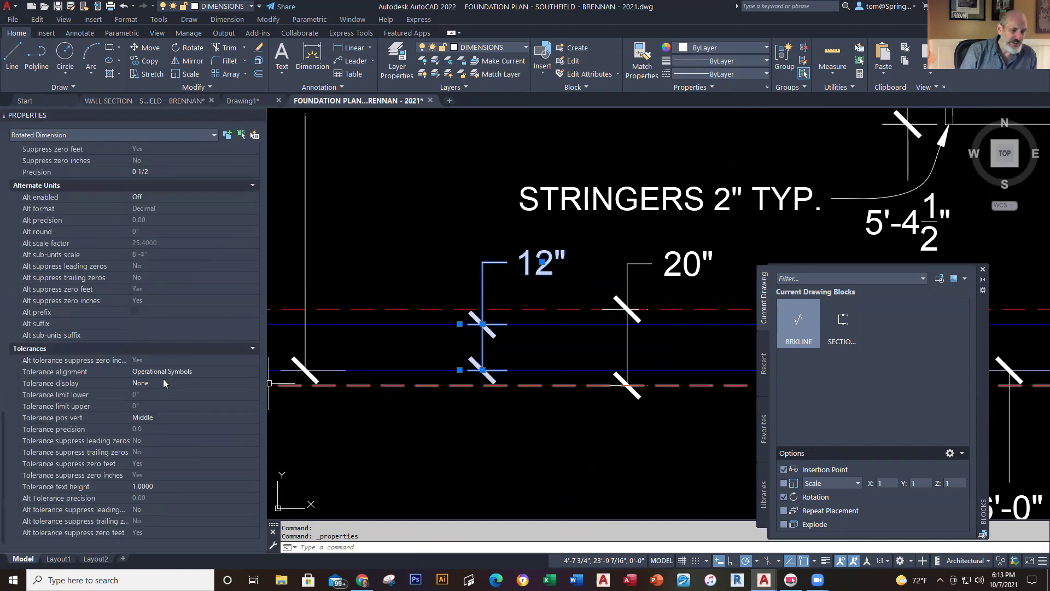
pyautogui.scroll(2, 163, 375)
pyautogui.scroll(-2, 164, 371)
pyautogui.scroll(12, 162, 370)
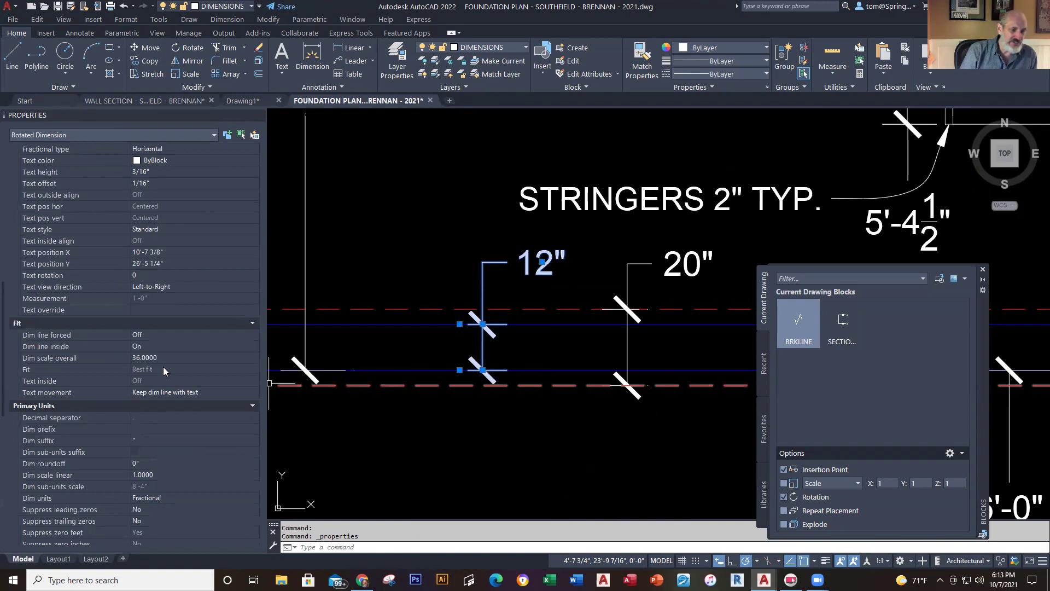
pyautogui.scroll(-2, 163, 370)
pyautogui.click(178, 442)
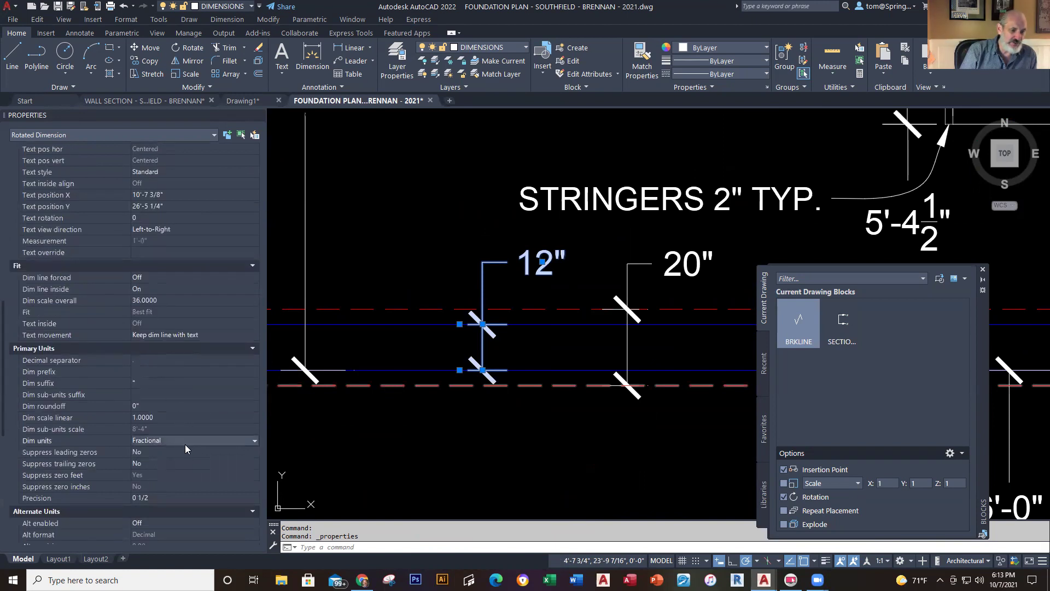
pyautogui.click(159, 385)
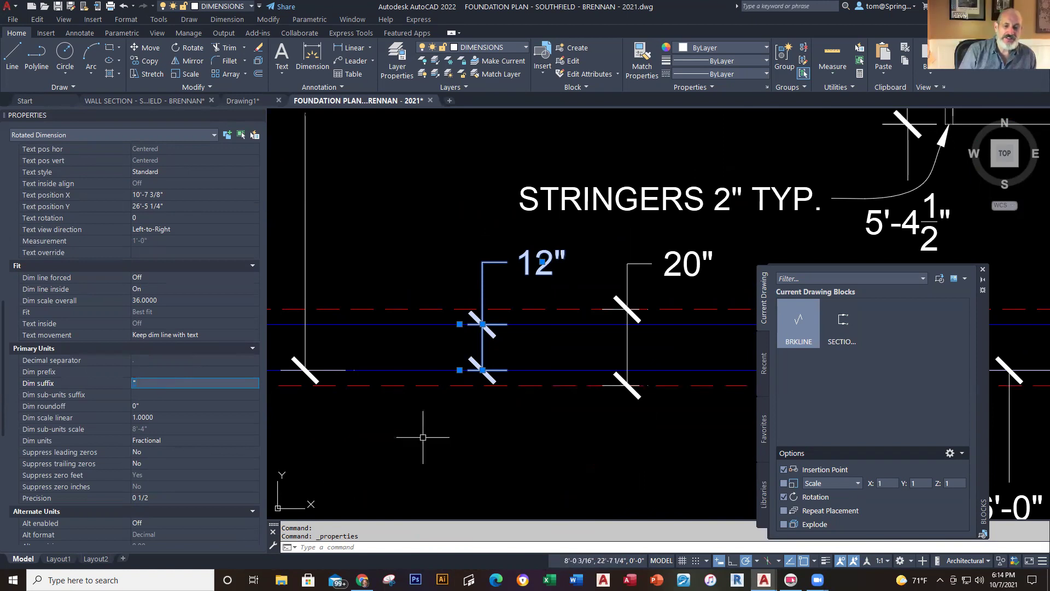
pyautogui.press('Escape')
pyautogui.press('Escape')
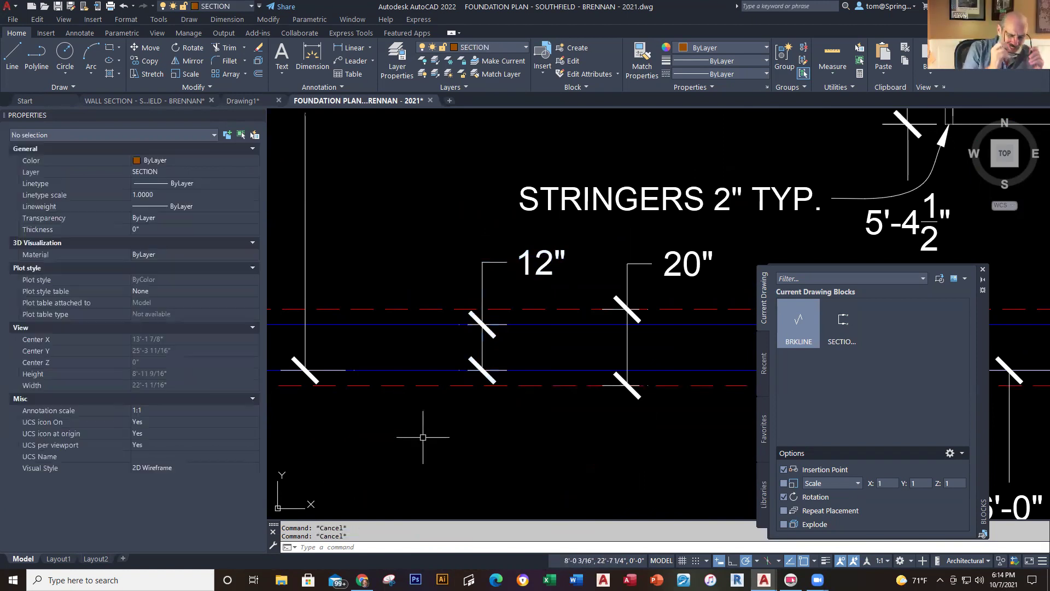
# Look over the wall and footing dimensions across the foundation plan and close the properties
pyautogui.scroll(-2, 422, 437)
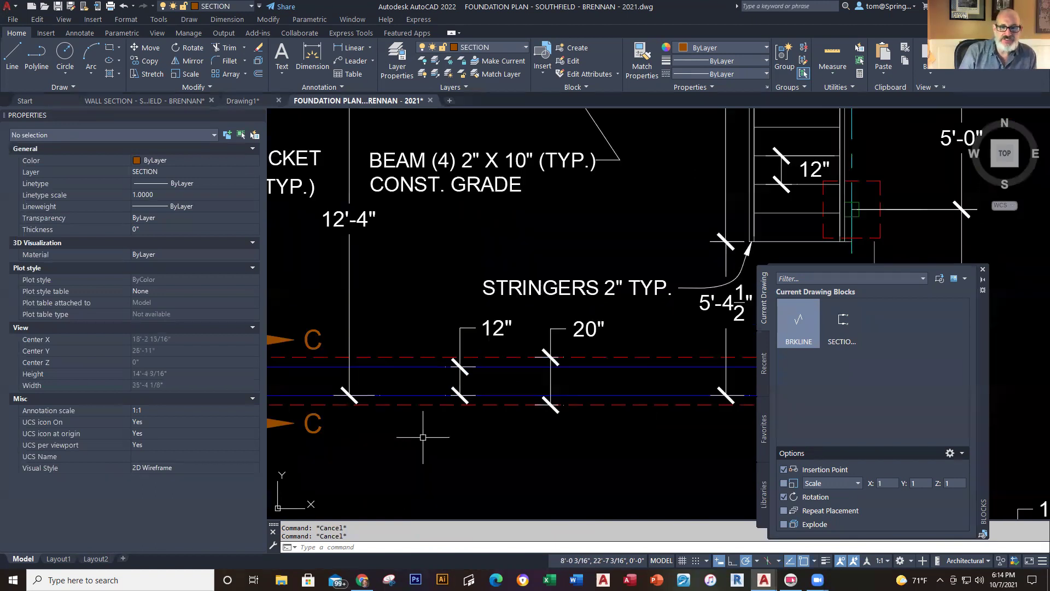
pyautogui.scroll(-6, 422, 437)
pyautogui.moveTo(409, 488); pyautogui.dragTo(455, 399, button='middle')
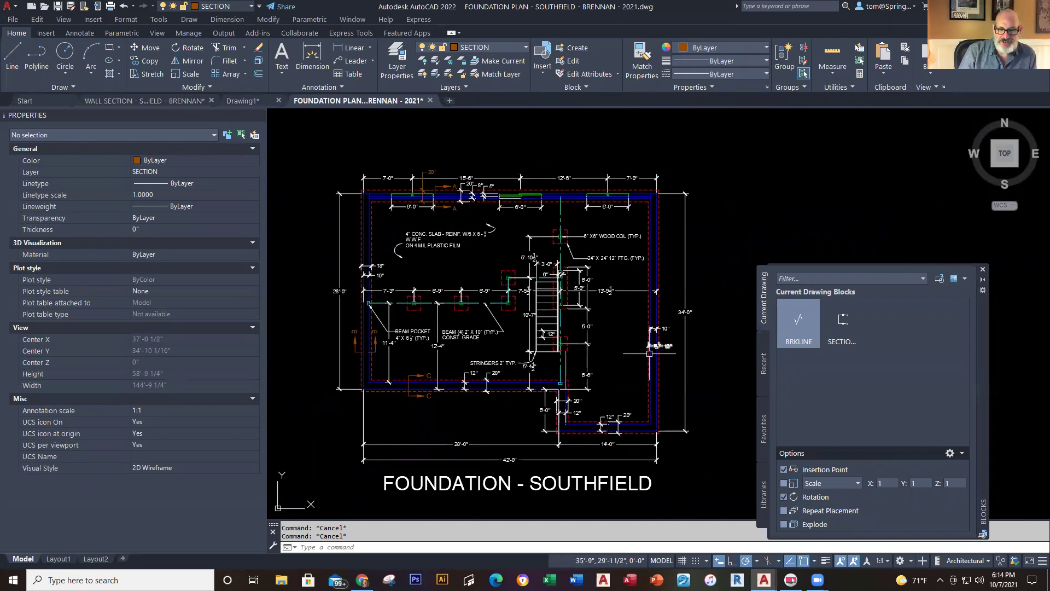
pyautogui.scroll(4, 646, 355)
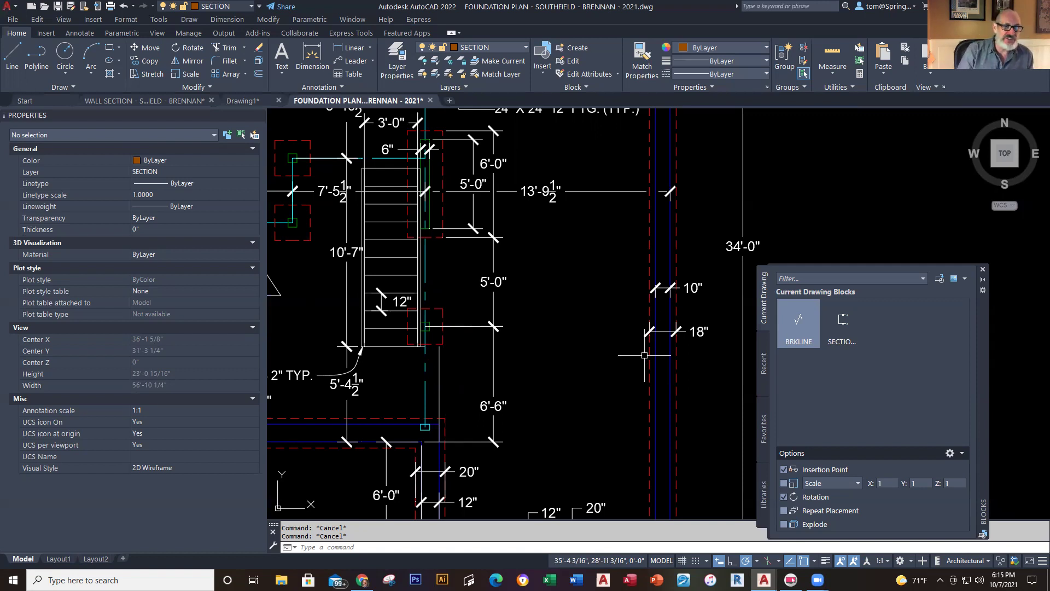
pyautogui.click(260, 114)
pyautogui.scroll(-5, 492, 346)
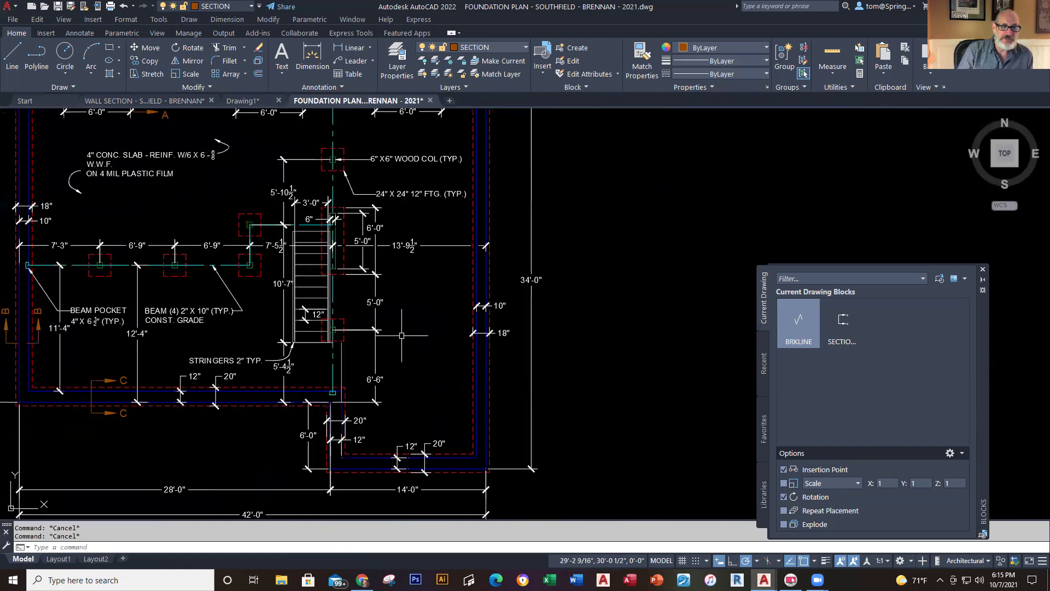
pyautogui.moveTo(493, 347); pyautogui.dragTo(506, 335, button='middle')
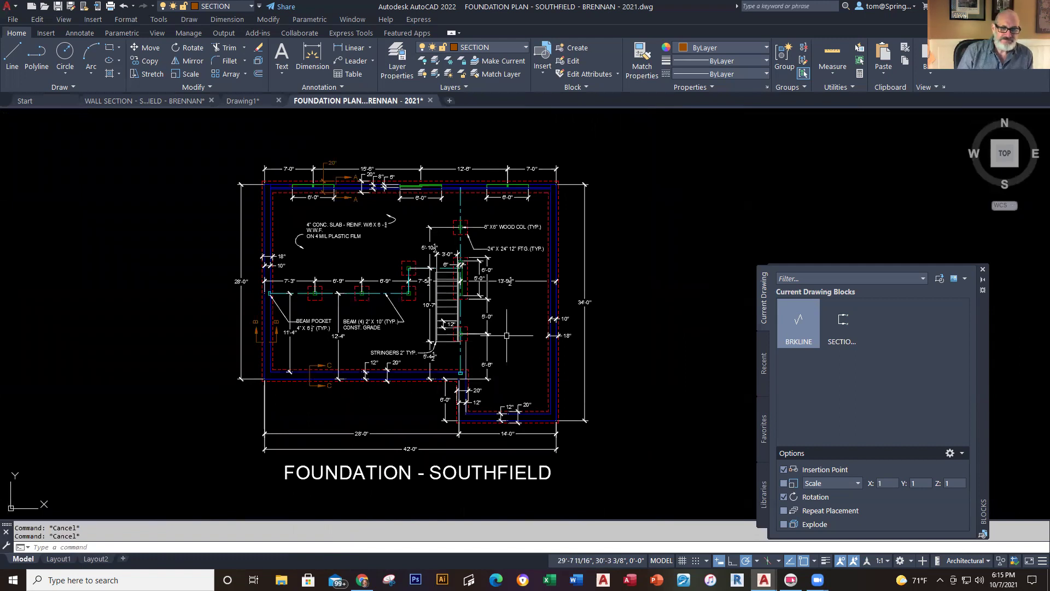
# Examine the placement of section markers A, B and C along the foundation plan's walls
pyautogui.scroll(8, 380, 219)
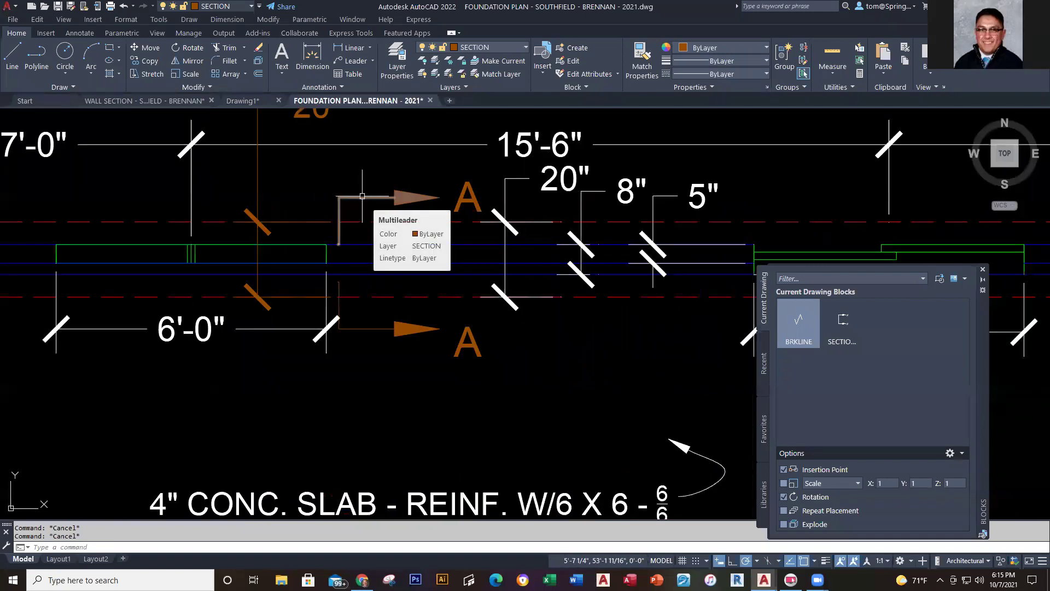
pyautogui.scroll(-12, 362, 196)
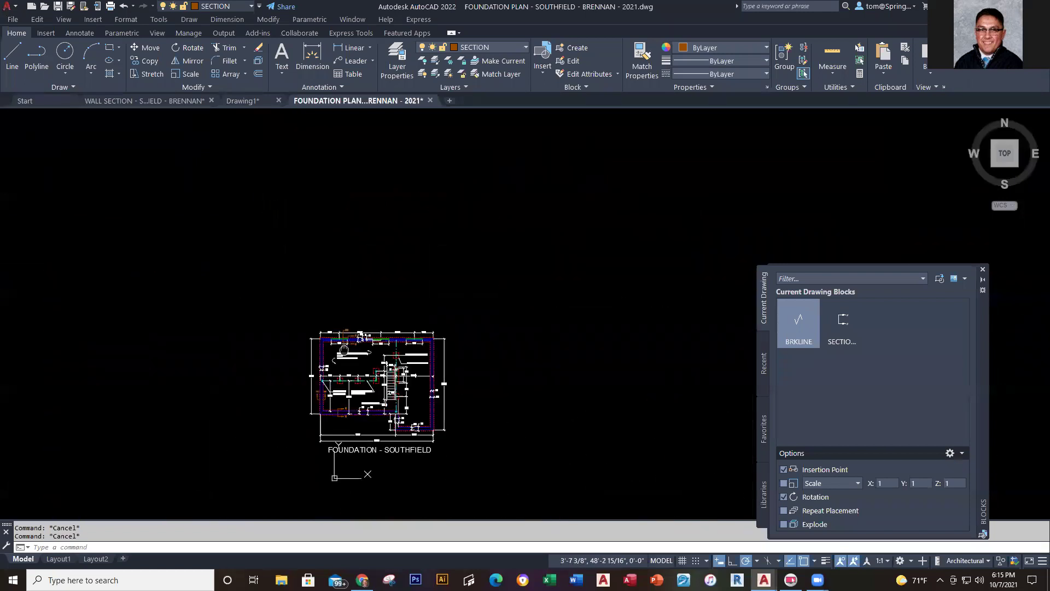
pyautogui.scroll(10, 345, 389)
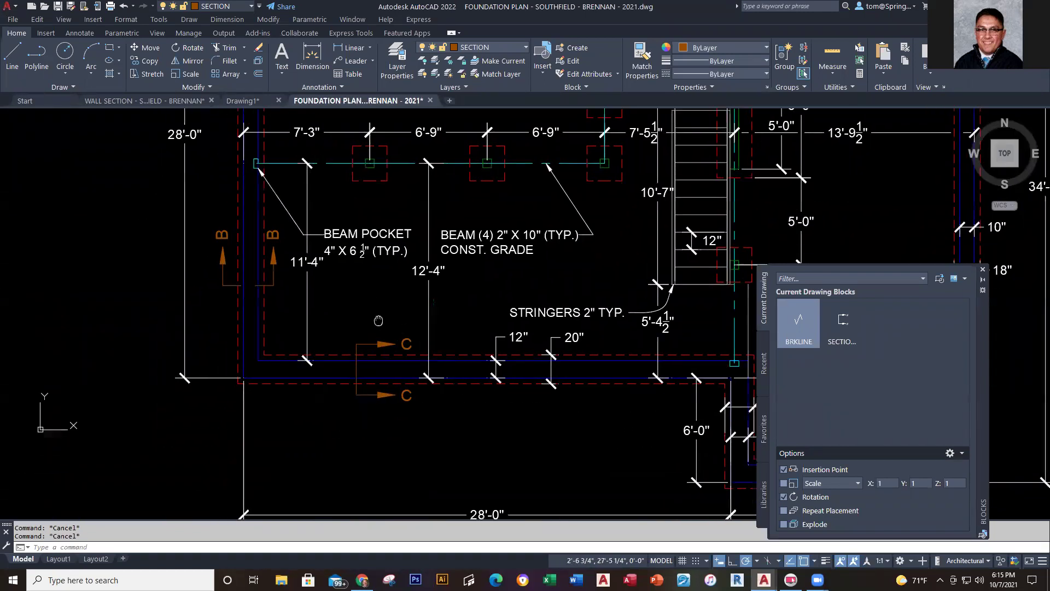
pyautogui.moveTo(350, 425); pyautogui.dragTo(397, 295, button='middle')
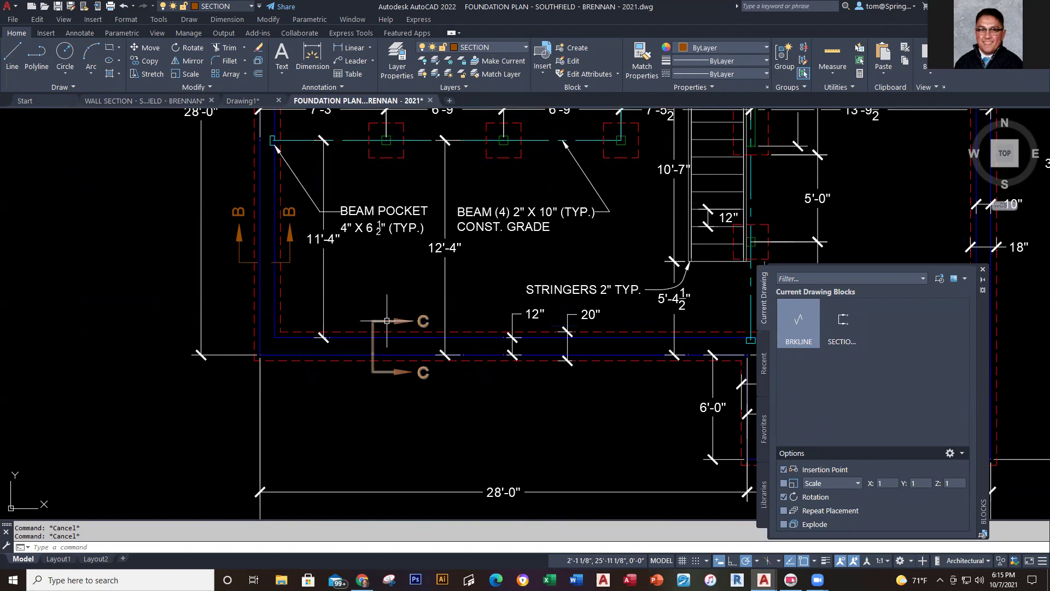
pyautogui.scroll(-4, 390, 299)
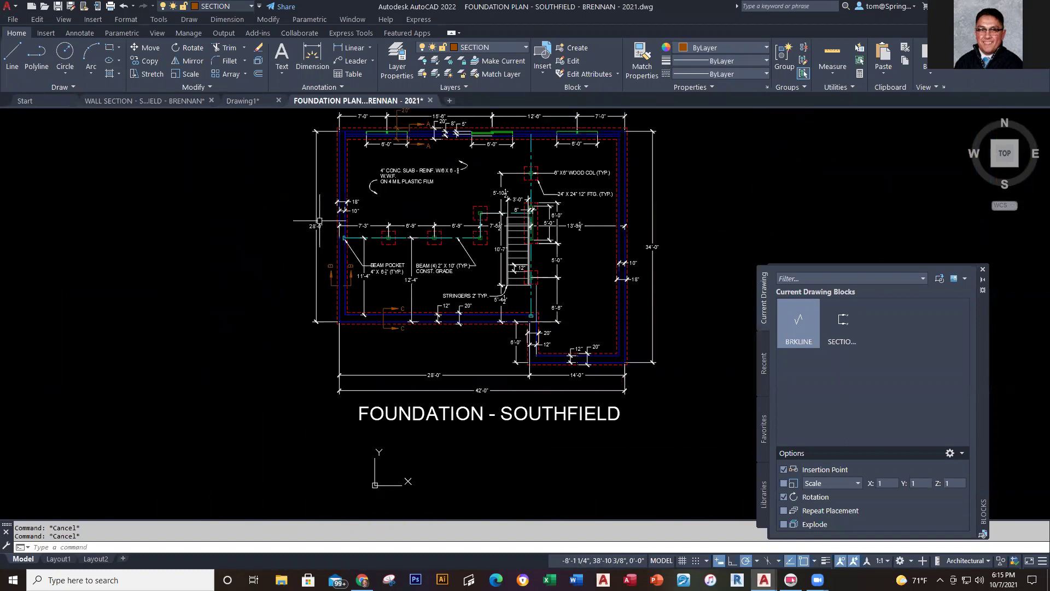
pyautogui.moveTo(387, 175)
pyautogui.mouseDown(button='middle')
pyautogui.moveTo(371, 278)
pyautogui.moveTo(389, 307)
pyautogui.moveTo(360, 351)
pyautogui.mouseUp(button='middle')
pyautogui.scroll(5, 362, 250)
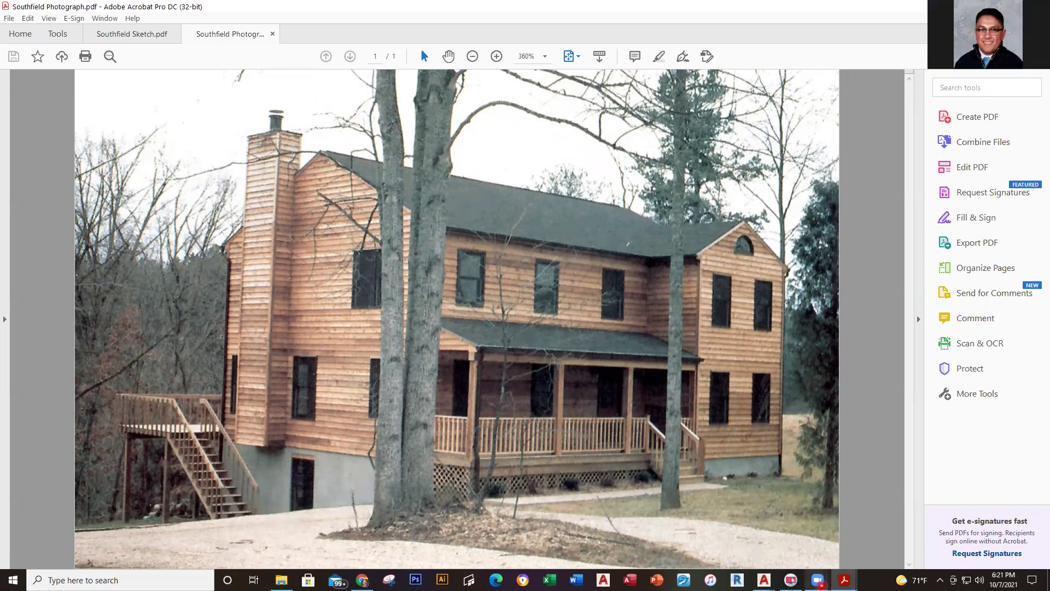
# Switch to Chrome and open the course's Wall Section Assignment (Southfield) - Week 7 page
pyautogui.moveTo(816, 578)
pyautogui.click(770, 537)
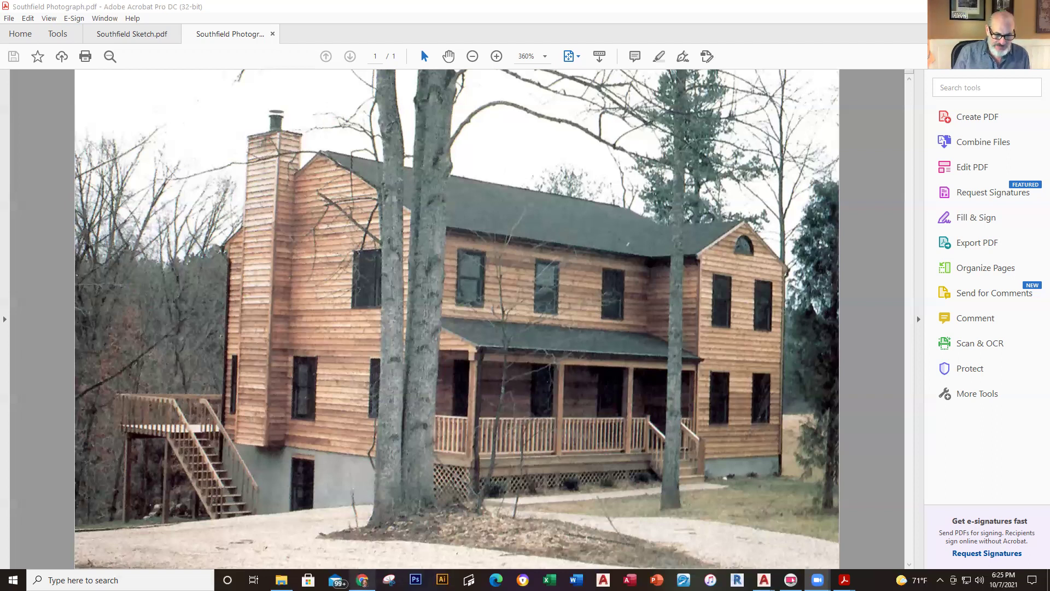
pyautogui.click(362, 580)
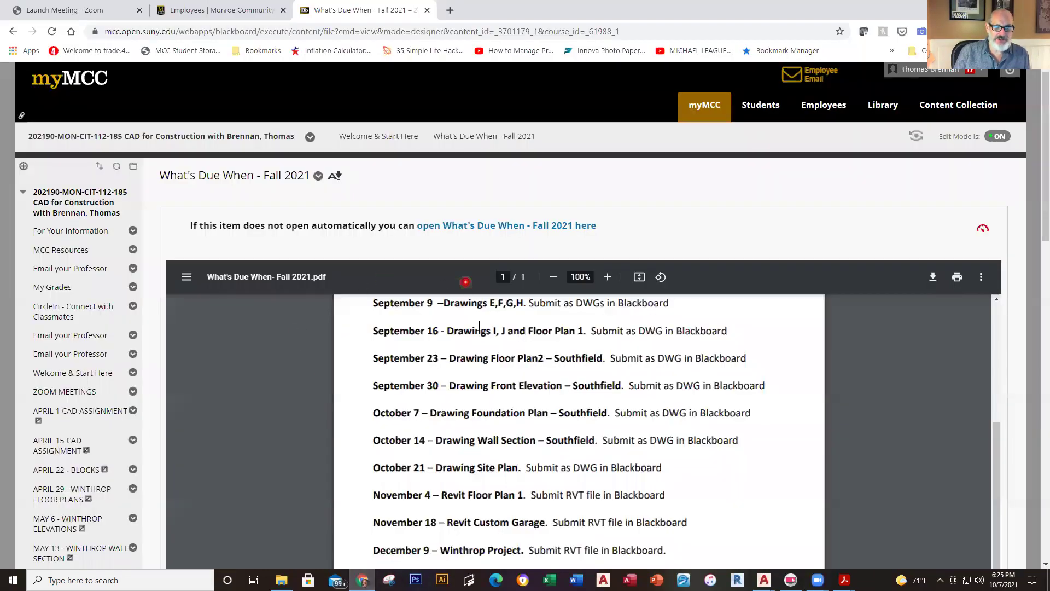
pyautogui.scroll(-7, 67, 410)
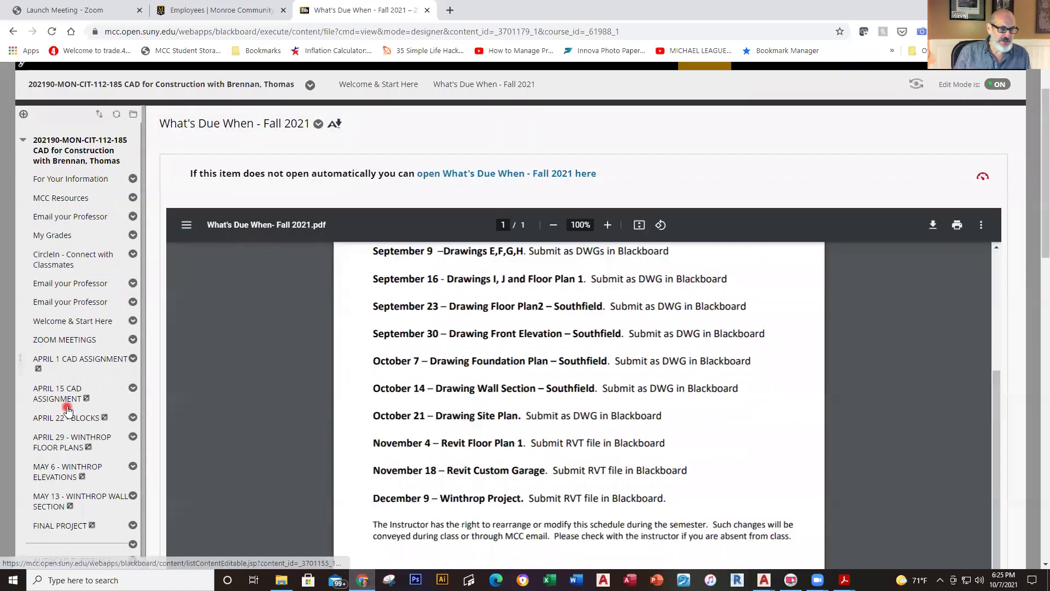
pyautogui.scroll(-3, 67, 412)
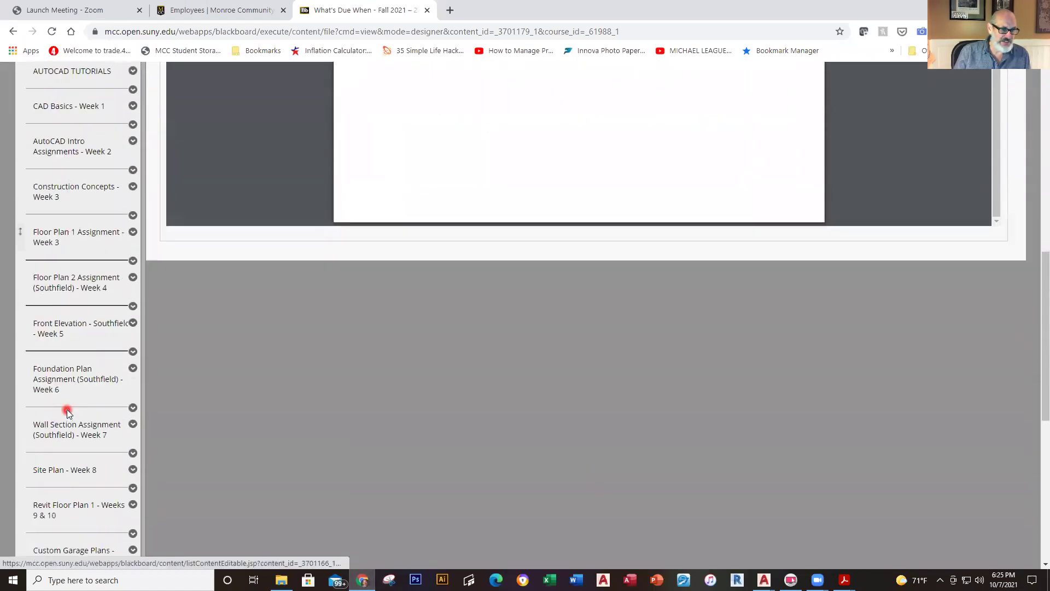
pyautogui.click(68, 427)
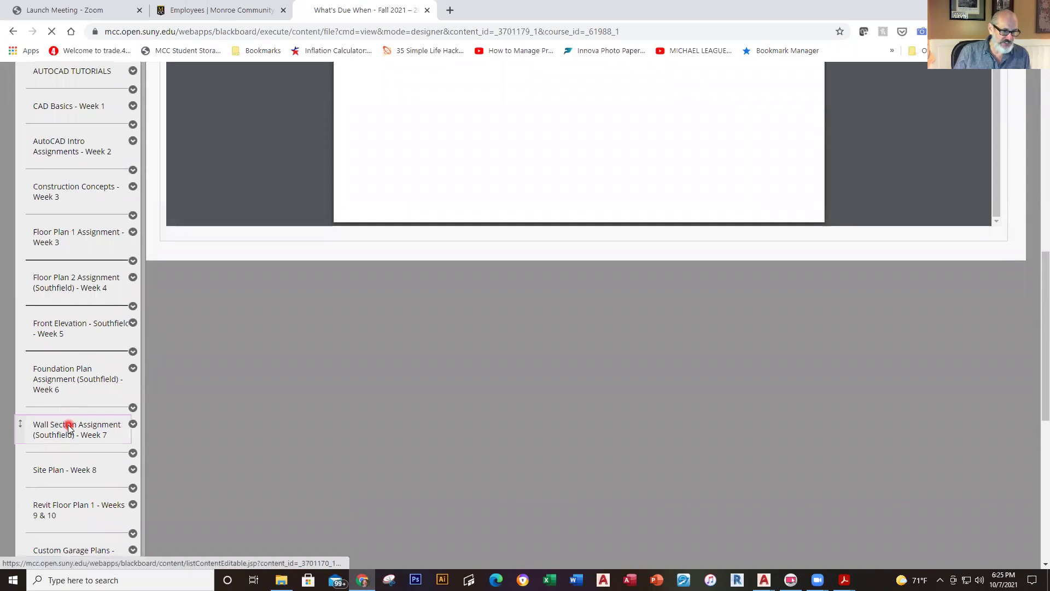
pyautogui.click(482, 417)
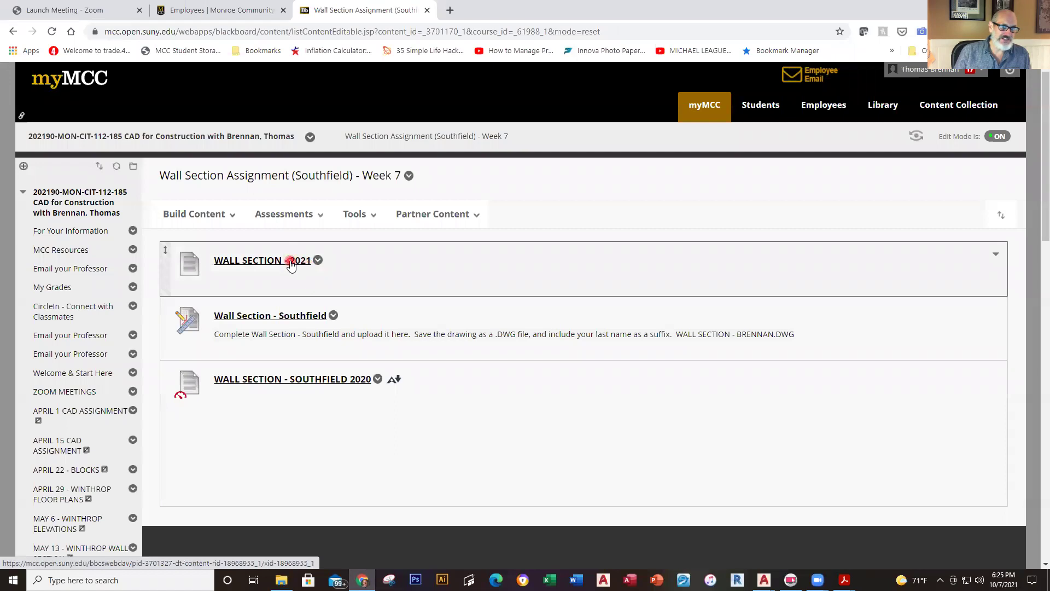
# Download the WALL SECTION - 2021 template and save the WALL SECTION - SOUTHFIELD 2020 PDF to the Desktop as WALL SECTION 2020(1) (1).pdf
pyautogui.click(291, 262)
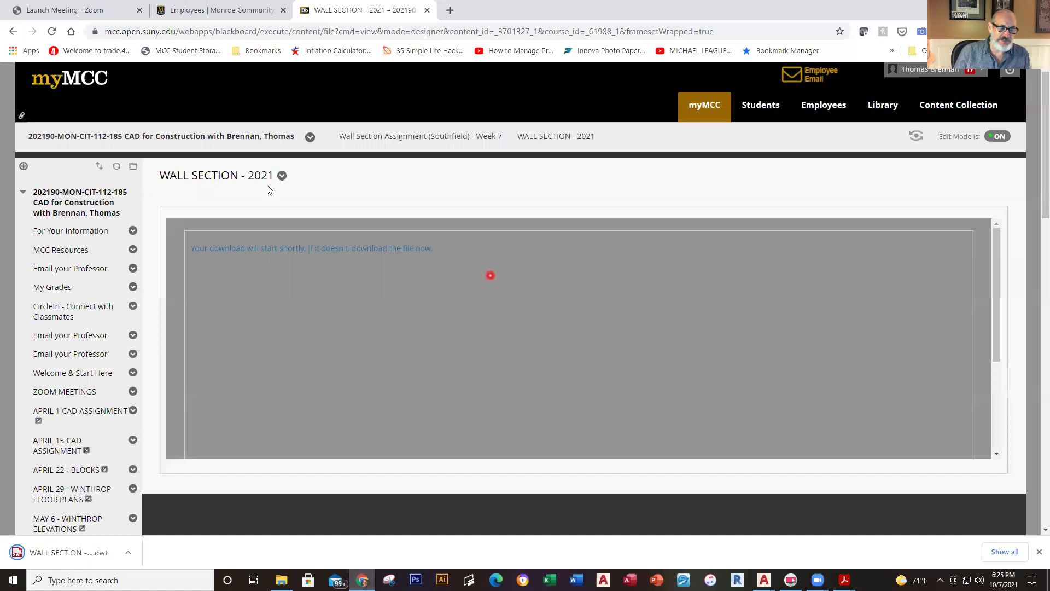
pyautogui.click(12, 32)
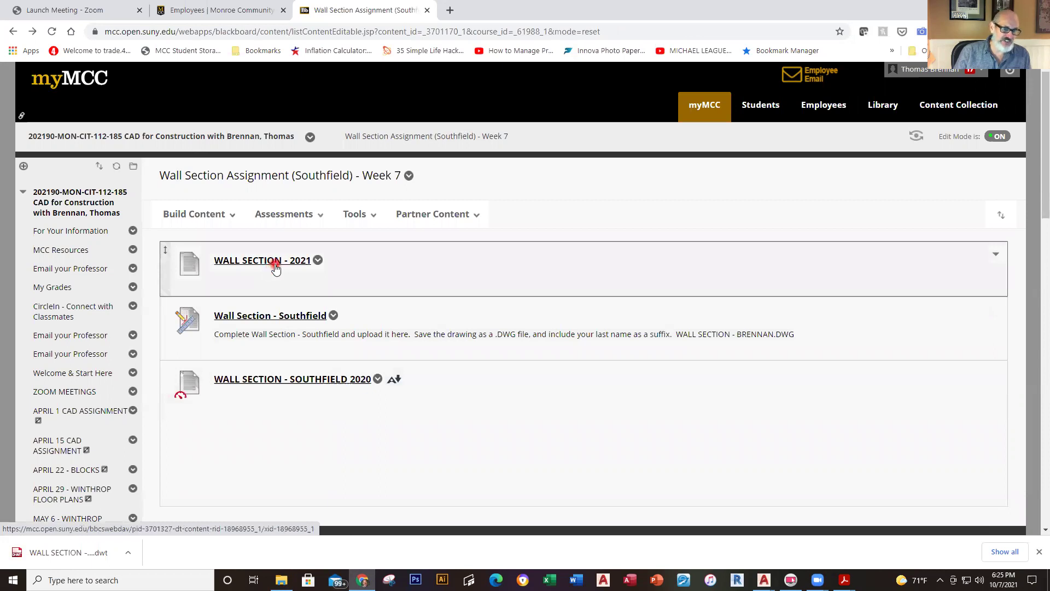
pyautogui.click(364, 379)
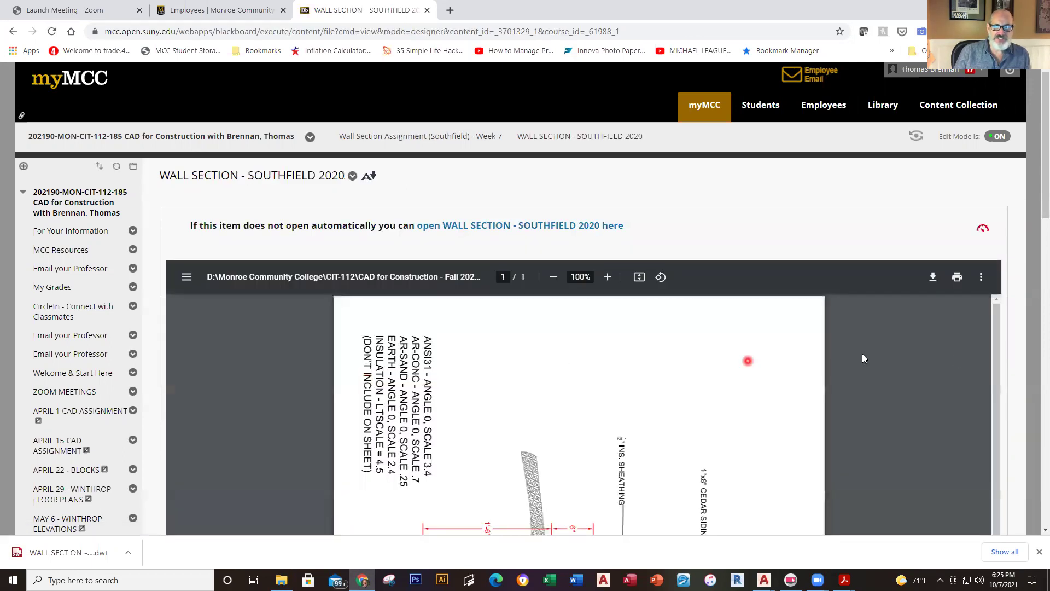
pyautogui.click(933, 277)
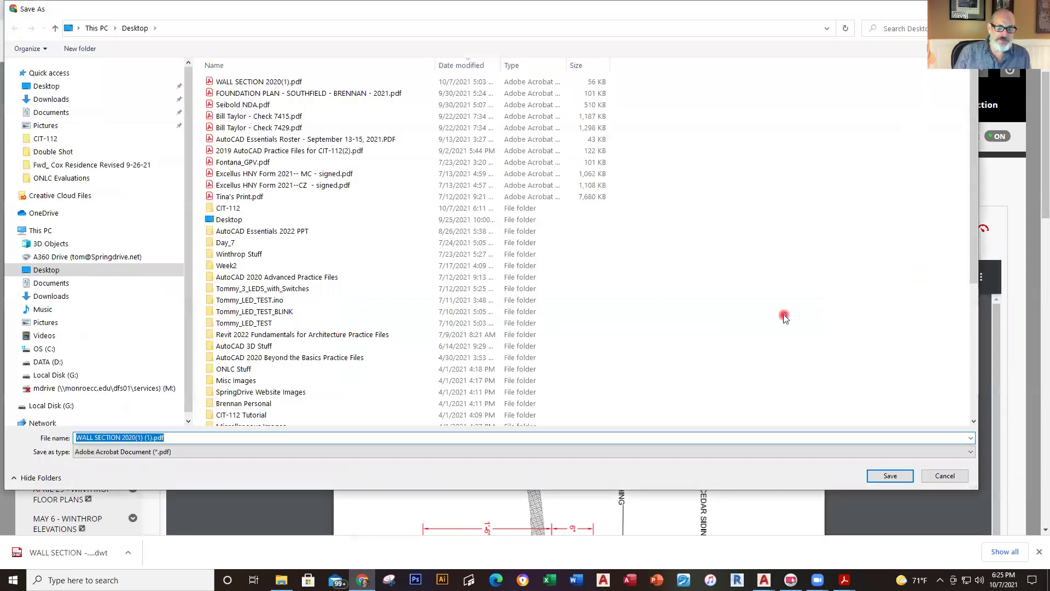
pyautogui.click(878, 478)
# Open the downloaded wall section PDF and rotate its page so the drawing reads upright
pyautogui.click(77, 556)
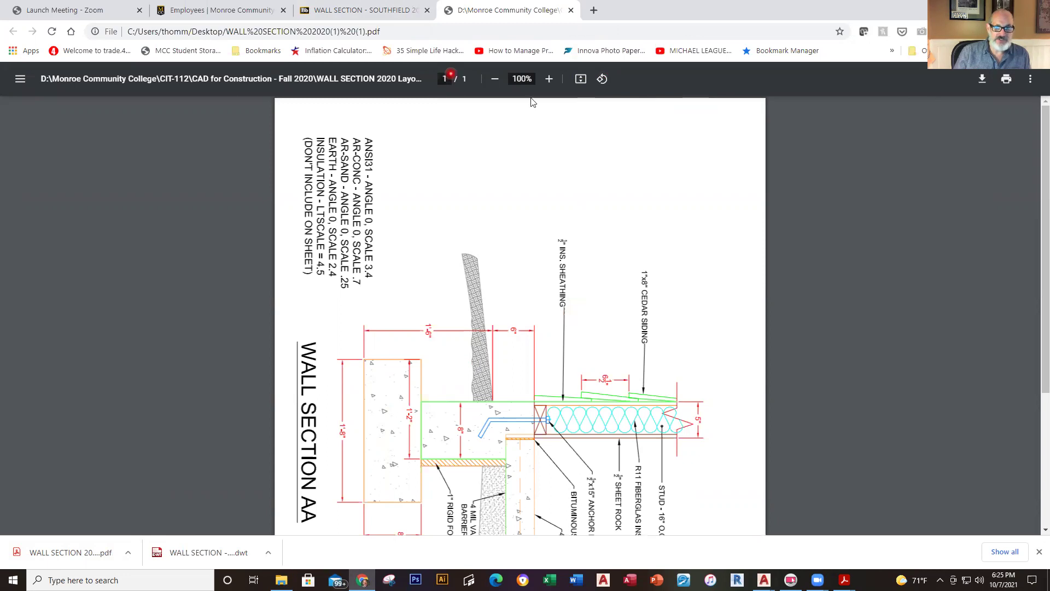
pyautogui.click(601, 79)
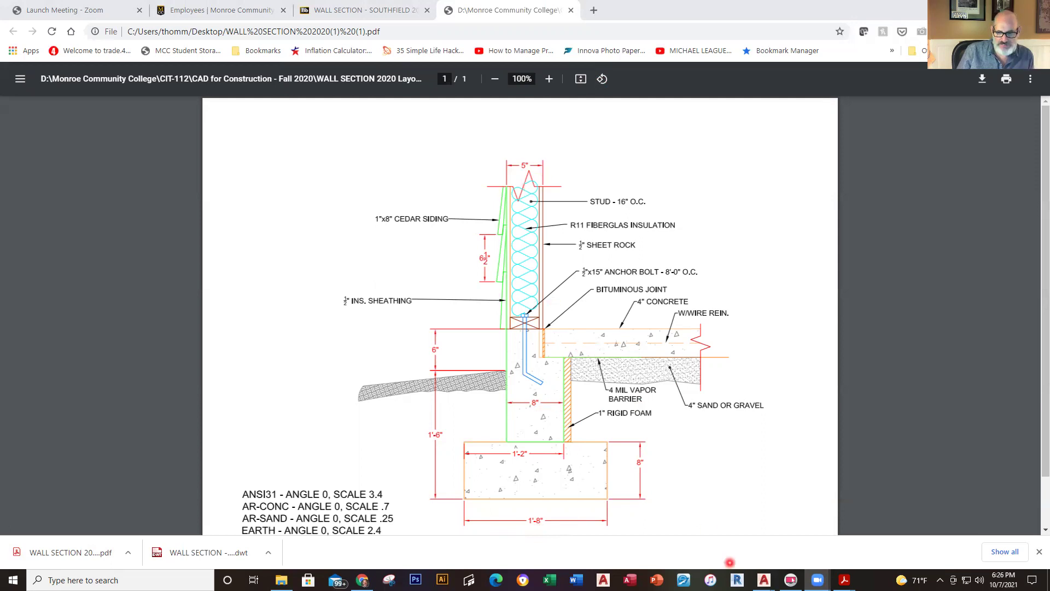
# Switch to the FOUNDATION PLAN drawing in AutoCAD and erase both halves of section marker A beside the upper wall's 6'-0" opening
pyautogui.moveTo(766, 579)
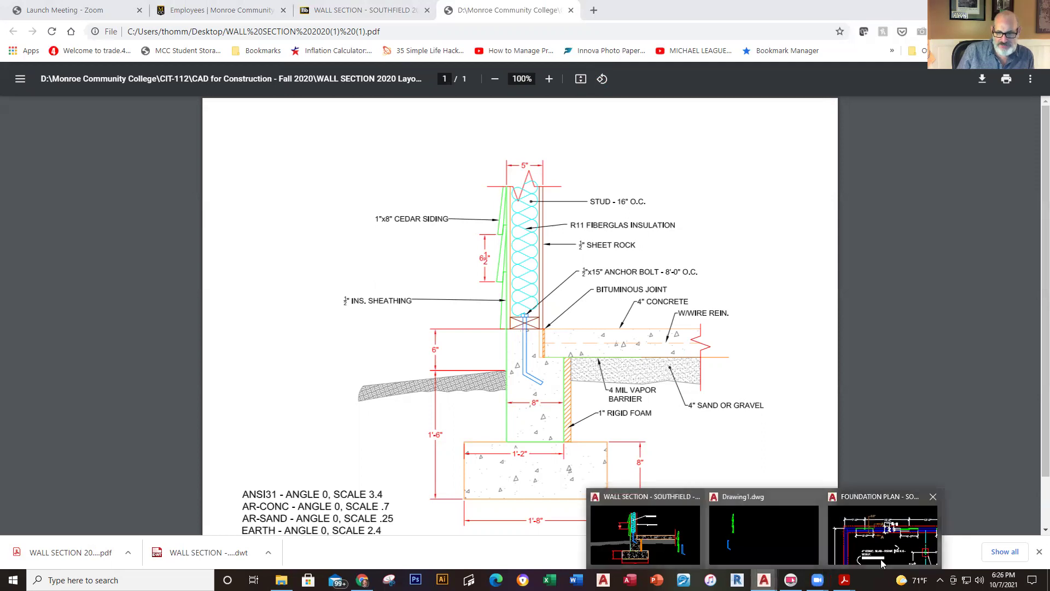
pyautogui.click(881, 558)
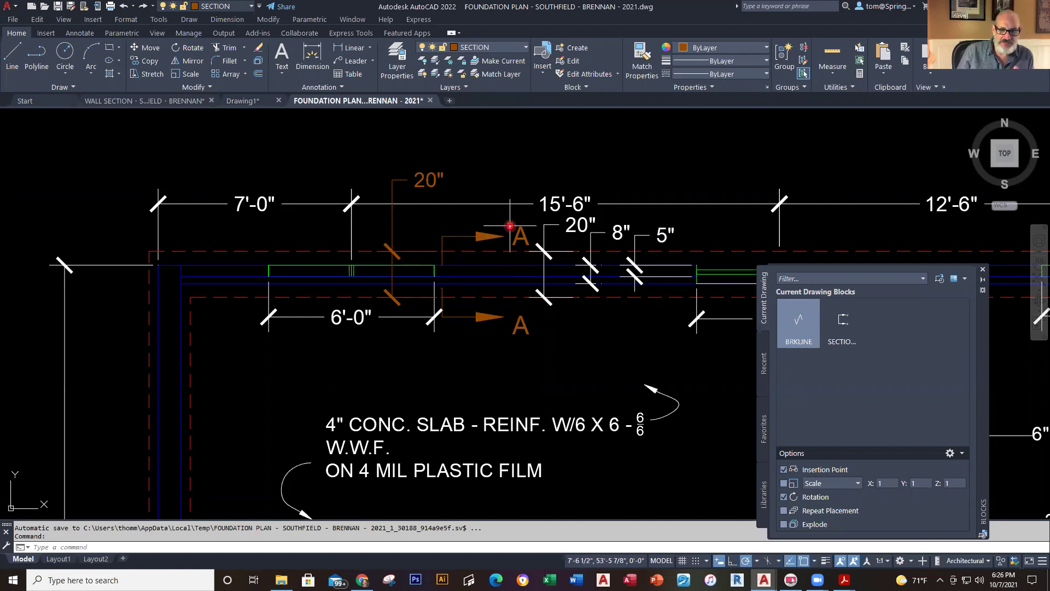
pyautogui.click(530, 218)
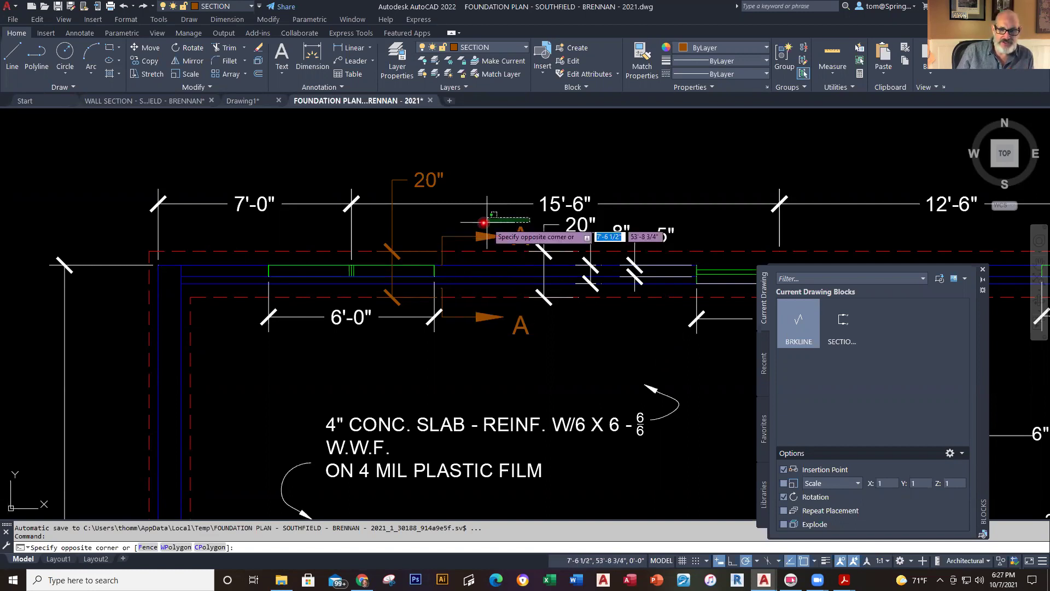
pyautogui.click(460, 229)
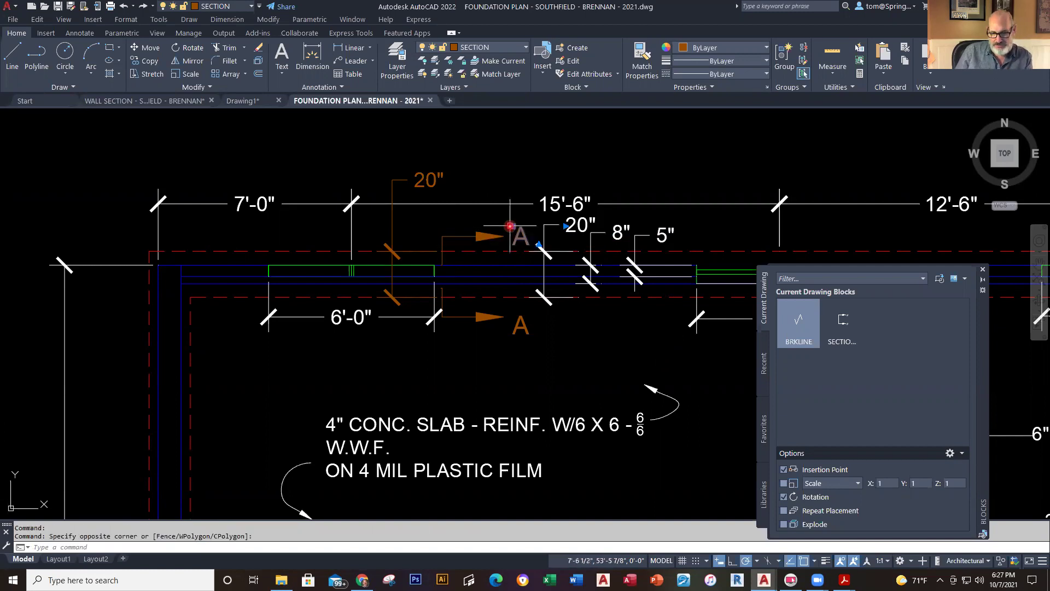
pyautogui.press('Delete')
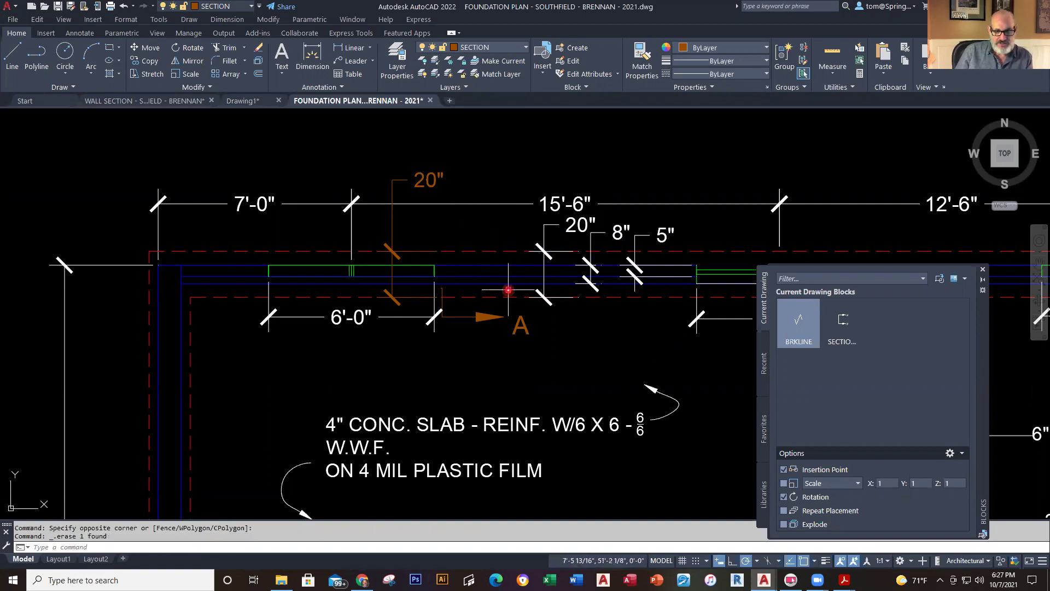
pyautogui.click(552, 296)
pyautogui.click(465, 353)
pyautogui.press('Delete')
# Insert the section marker block across the upper wall beside the 6'-0" opening, unrotated, with both SECTION attributes set to A
pyautogui.click(843, 330)
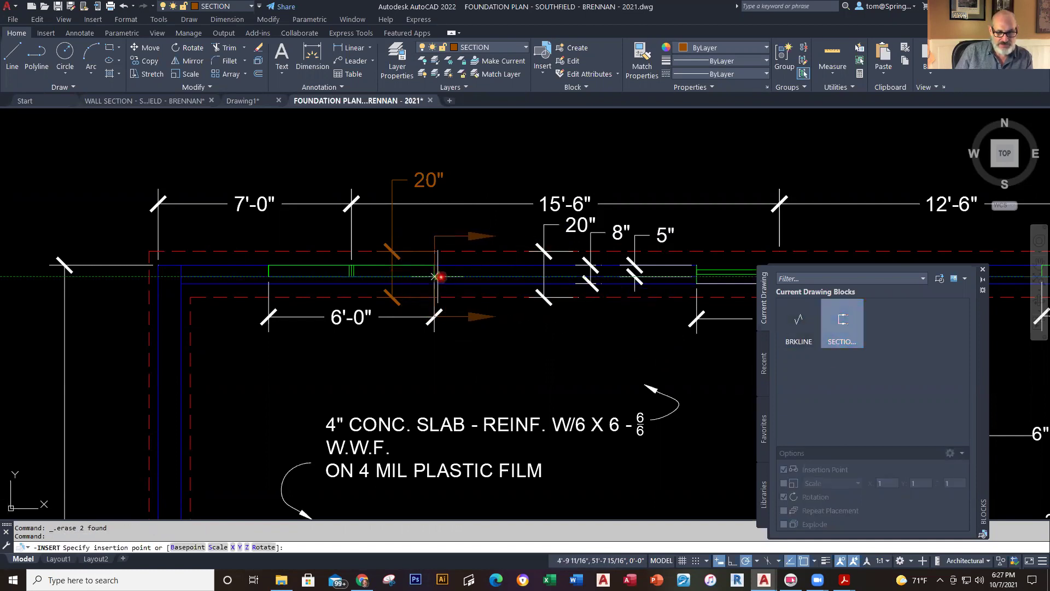
pyautogui.click(449, 276)
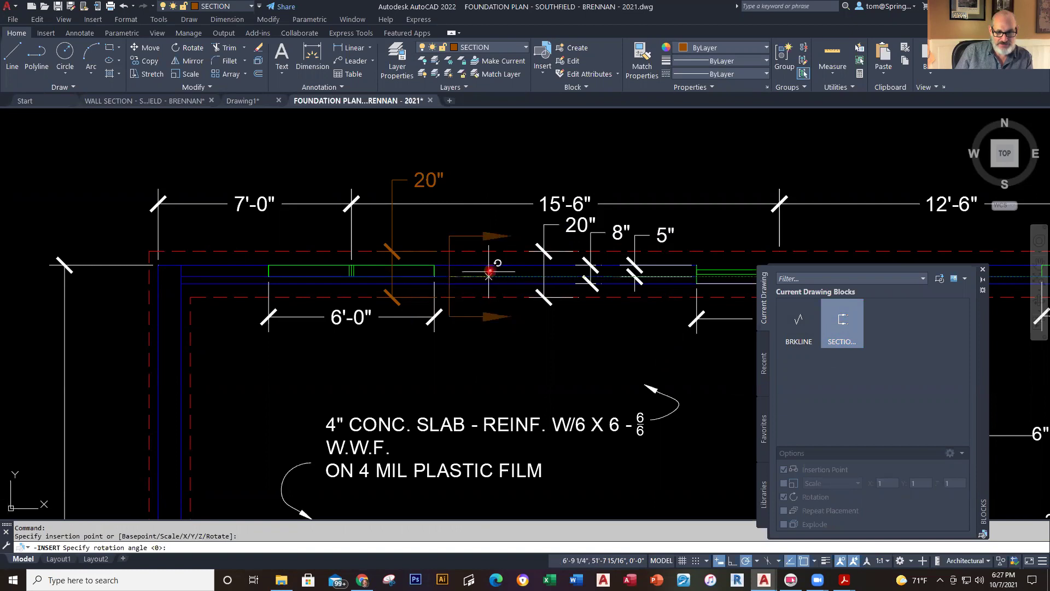
pyautogui.click(489, 271)
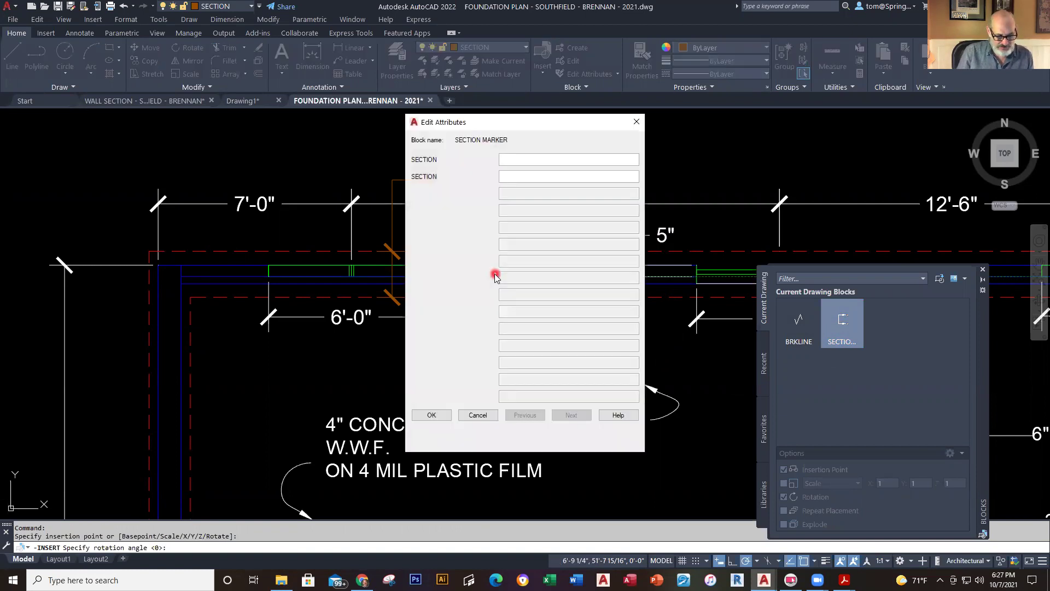
pyautogui.press('Tab')
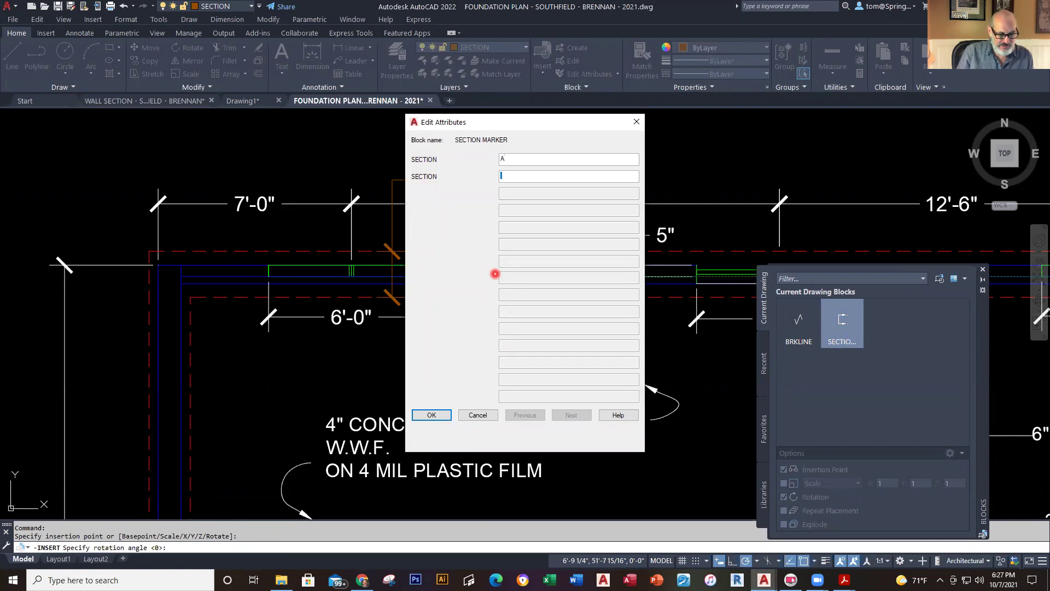
pyautogui.click(431, 415)
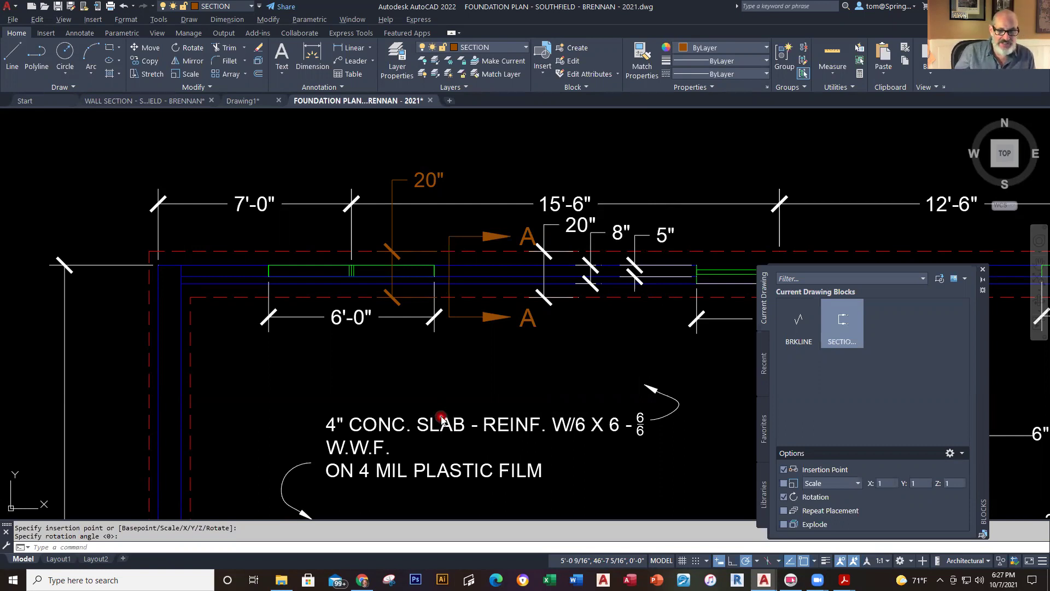
# Switch back to Chrome to view the wall section reference PDF
pyautogui.hotkey('alt', 'Tab')
pyautogui.hotkey('alt', 'Tab')
pyautogui.hotkey('alt', 'Tab')
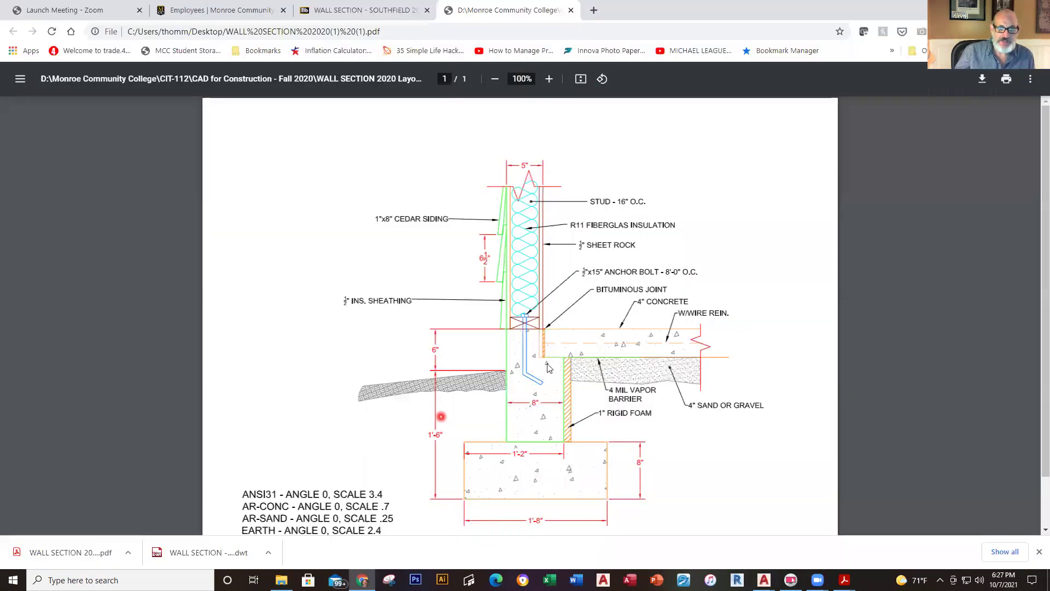
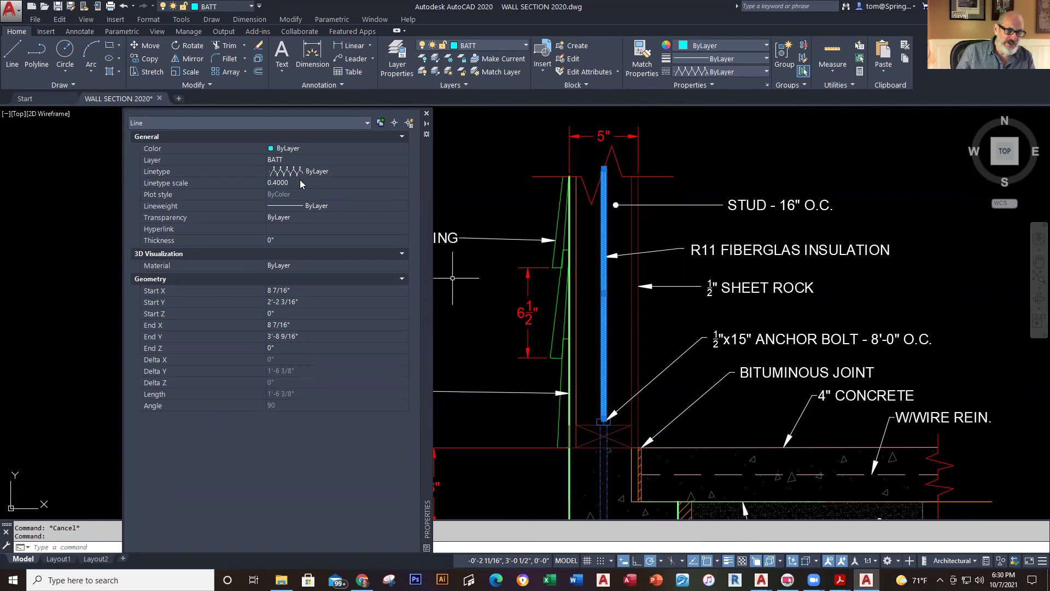
# Try a linetype scale of 1 on the BATT insulation line in the stud wall, and set it to 4
pyautogui.click(304, 182)
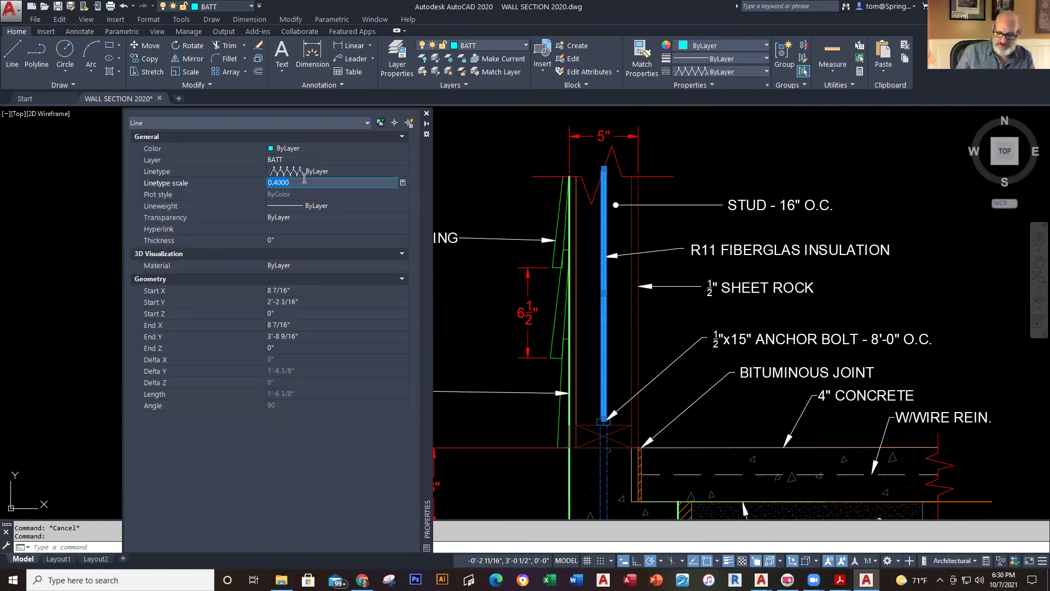
pyautogui.write('1')
pyautogui.press('Return')
pyautogui.click(304, 182)
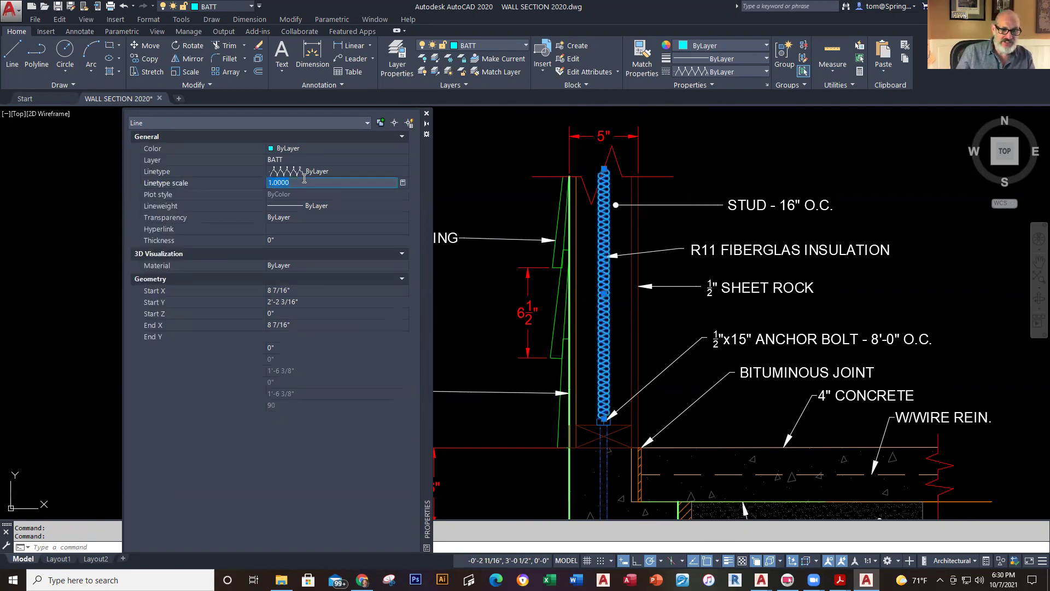
pyautogui.write('4')
pyautogui.press('Return')
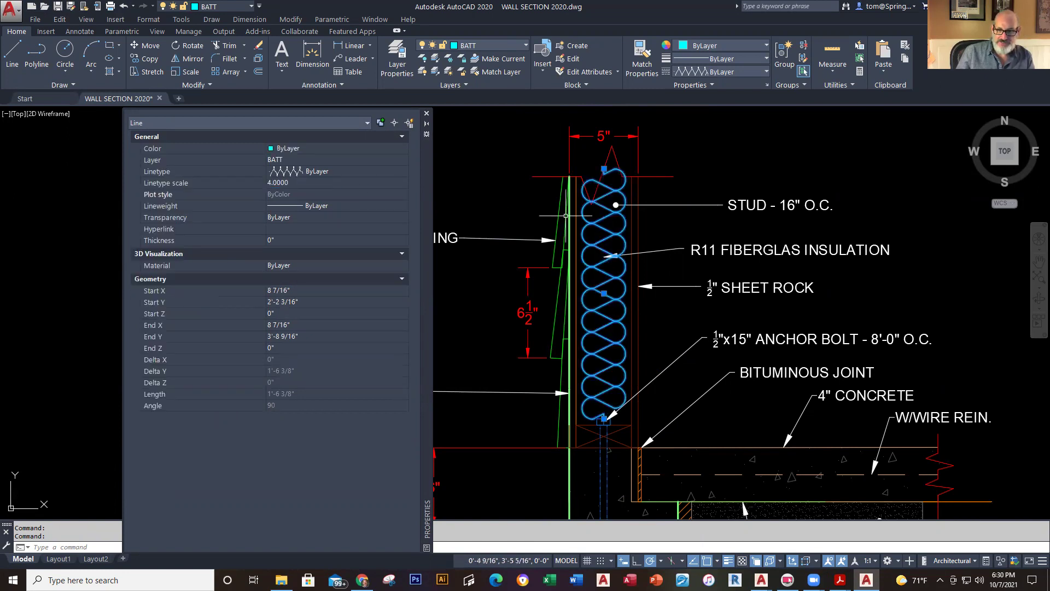
pyautogui.press('Escape')
pyautogui.moveTo(760, 169); pyautogui.dragTo(716, 145, button='middle')
pyautogui.scroll(-4, 636, 243)
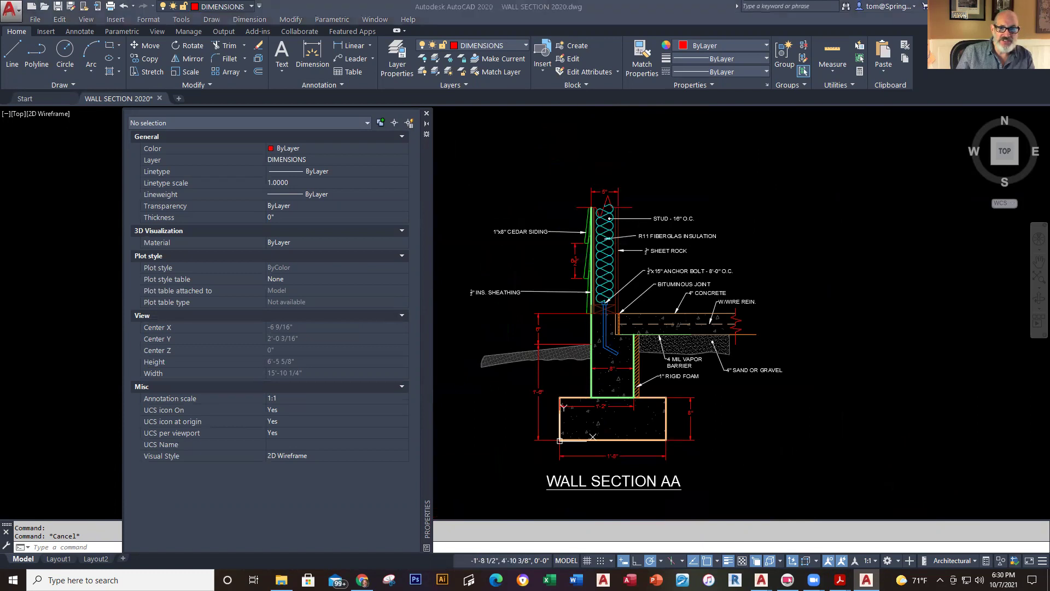
pyautogui.scroll(-2, 779, 181)
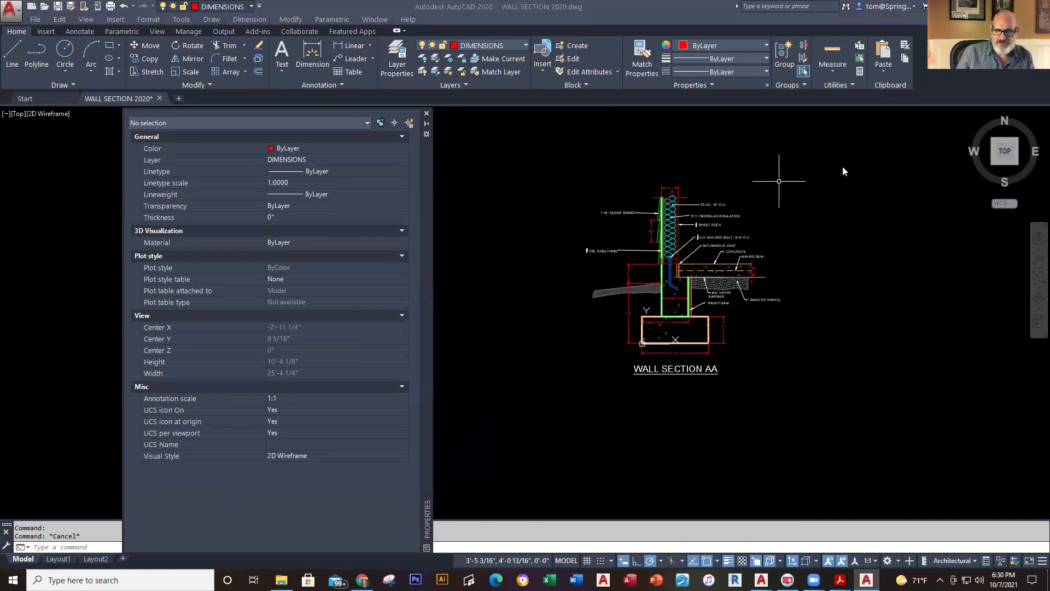
pyautogui.moveTo(556, 159)
pyautogui.mouseDown()
pyautogui.moveTo(787, 264)
pyautogui.moveTo(808, 342)
pyautogui.mouseUp()
pyautogui.press('Escape')
pyautogui.moveTo(813, 113)
pyautogui.mouseDown()
pyautogui.moveTo(711, 246)
pyautogui.moveTo(738, 252)
pyautogui.mouseUp()
pyautogui.press('Escape')
# Copy the entire Wall Section AA drawing, including its title, to the clipboard and switch to Drawing1 in AutoCAD 2022
pyautogui.click(786, 173)
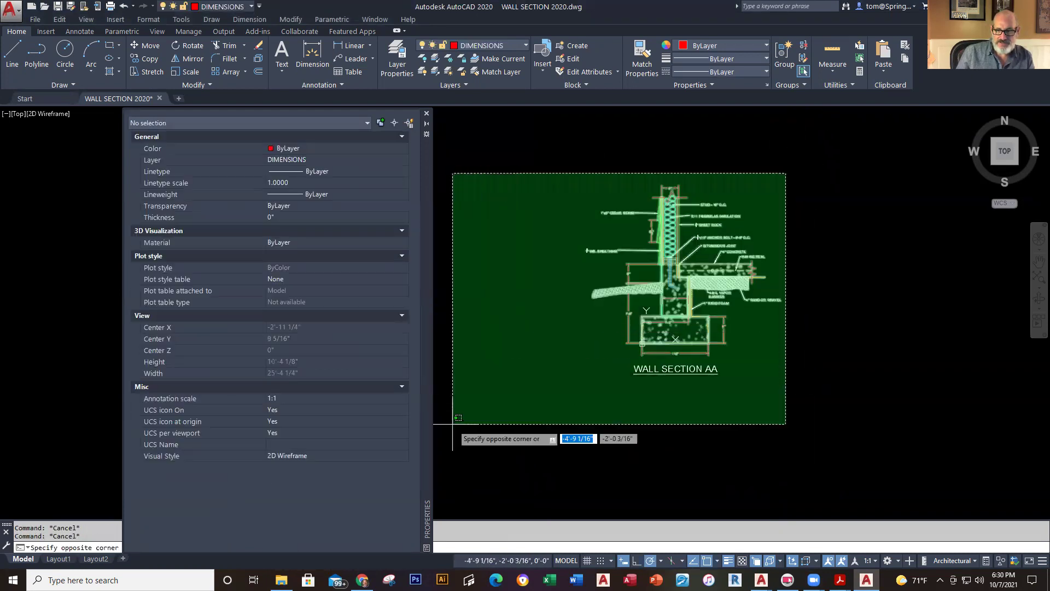
pyautogui.click(559, 433)
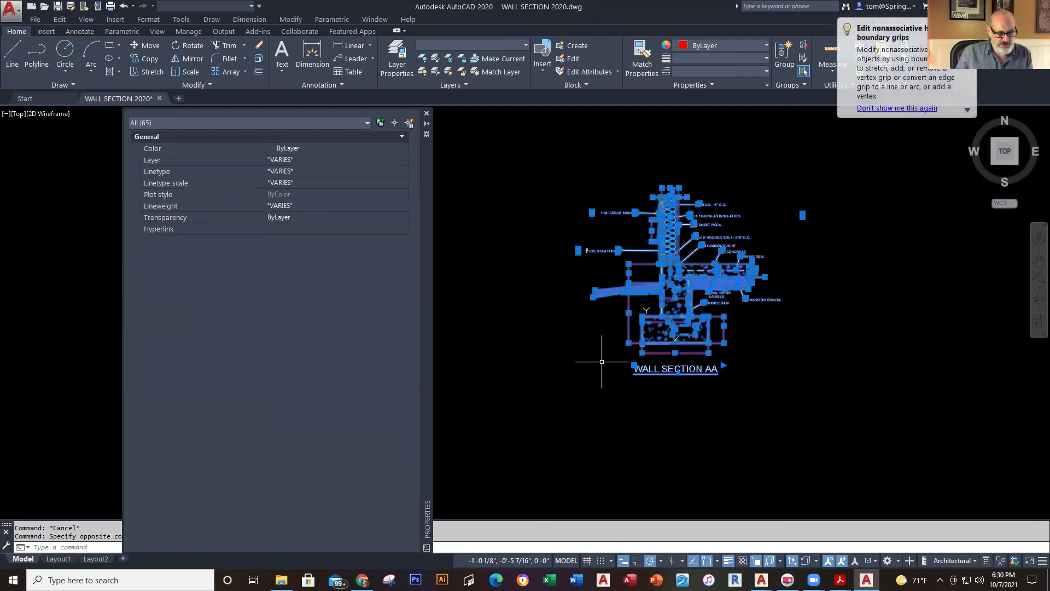
pyautogui.hotkey('ctrl', 'c')
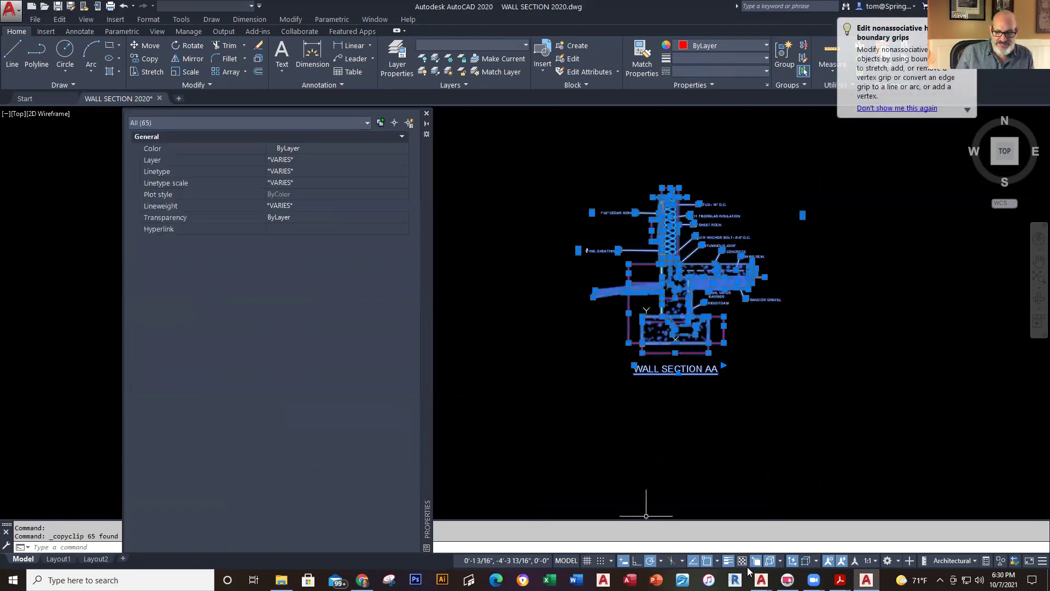
pyautogui.moveTo(760, 580)
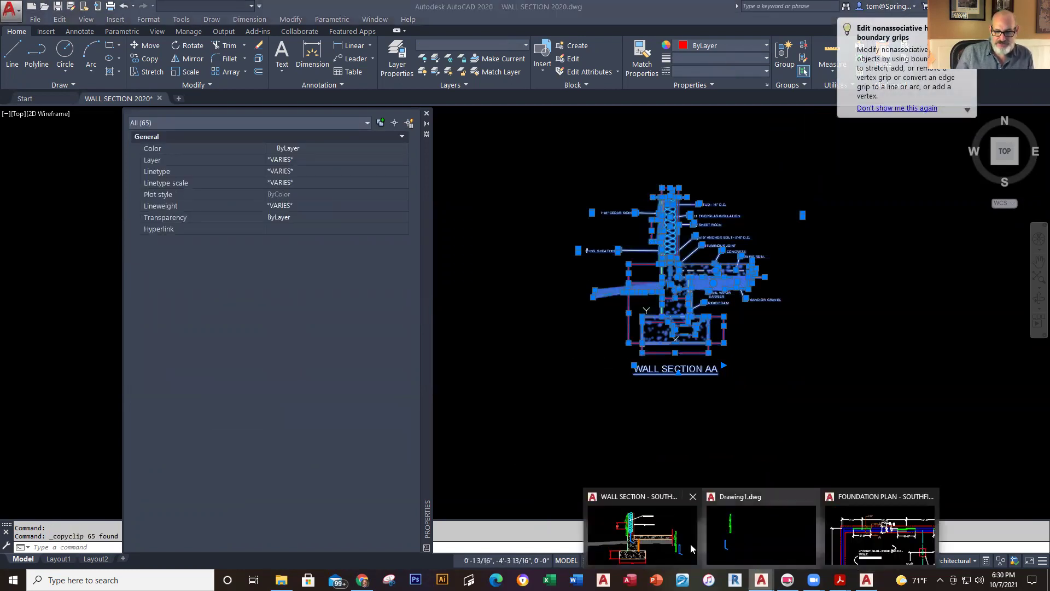
pyautogui.click(760, 534)
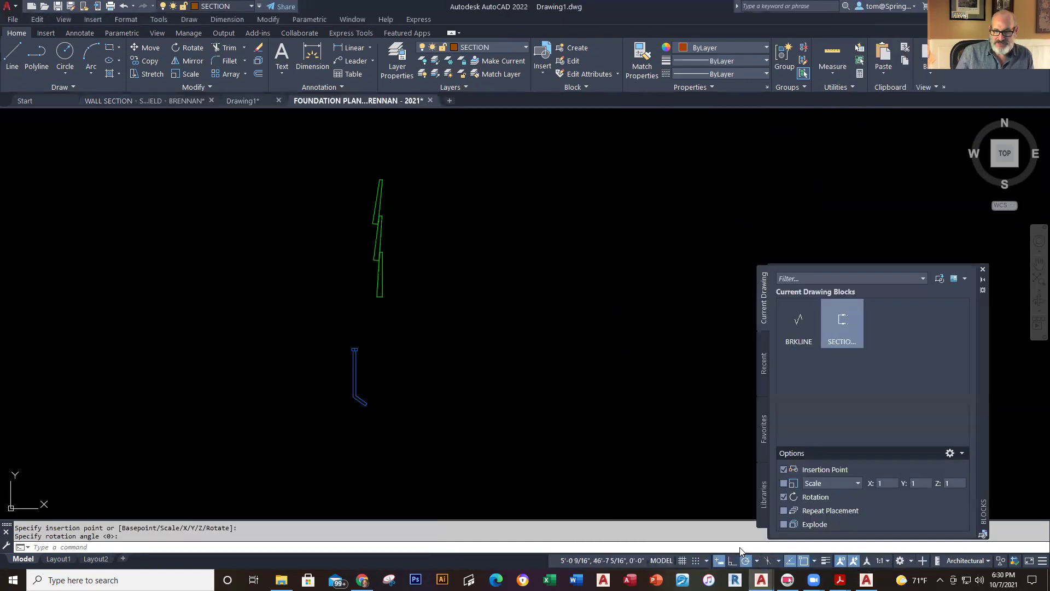
pyautogui.rightClick(478, 195)
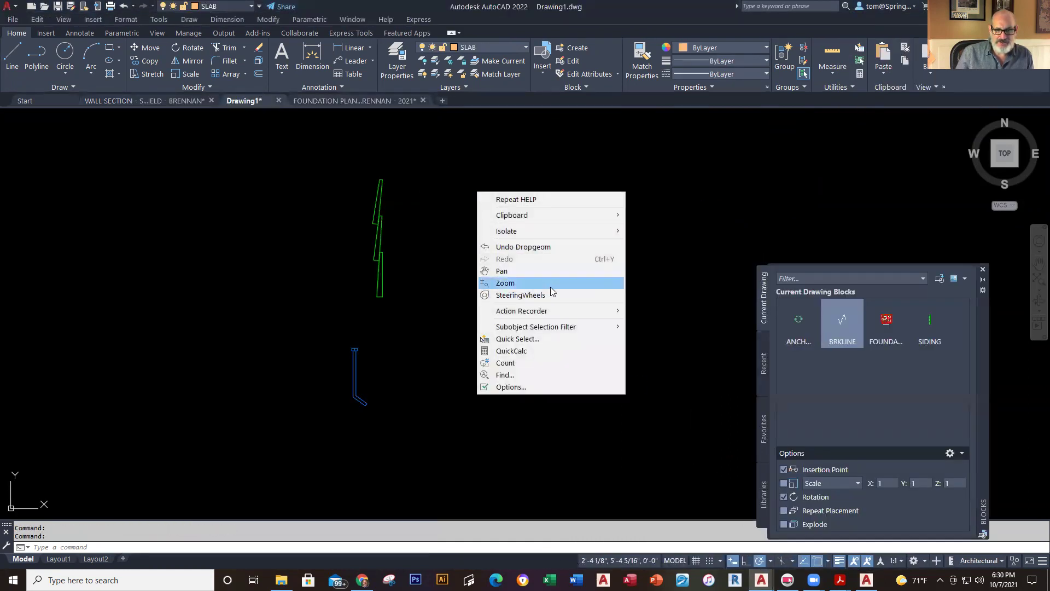
pyautogui.moveTo(587, 219)
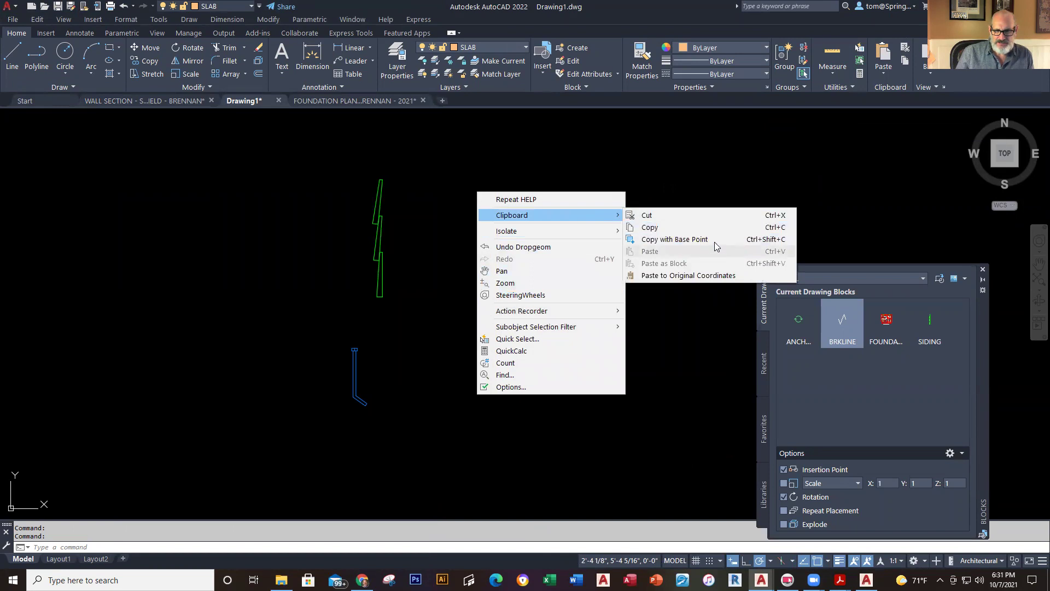
pyautogui.click(683, 239)
pyautogui.click(550, 356)
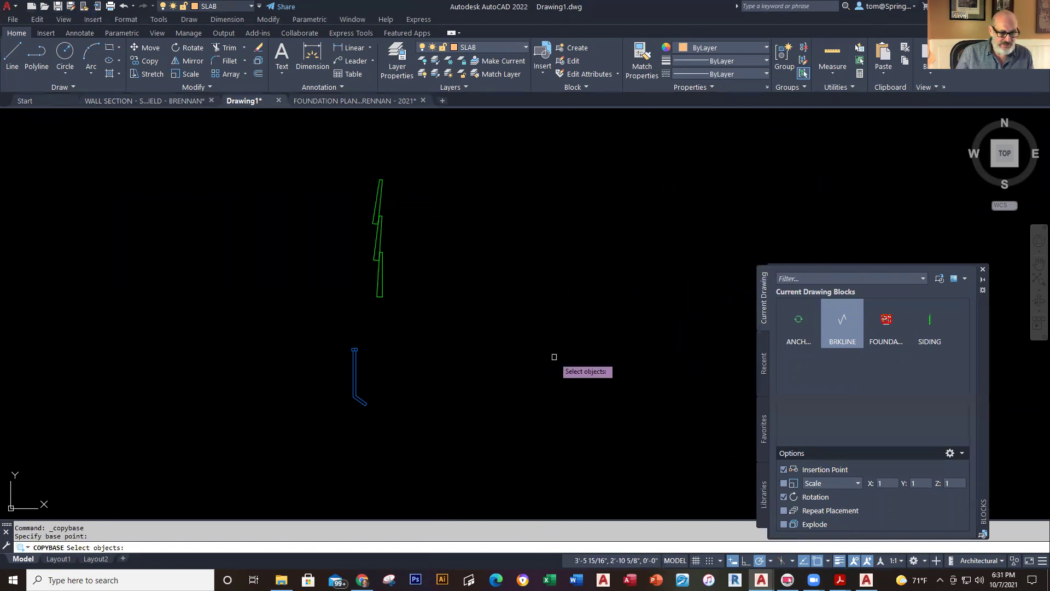
pyautogui.press('Escape')
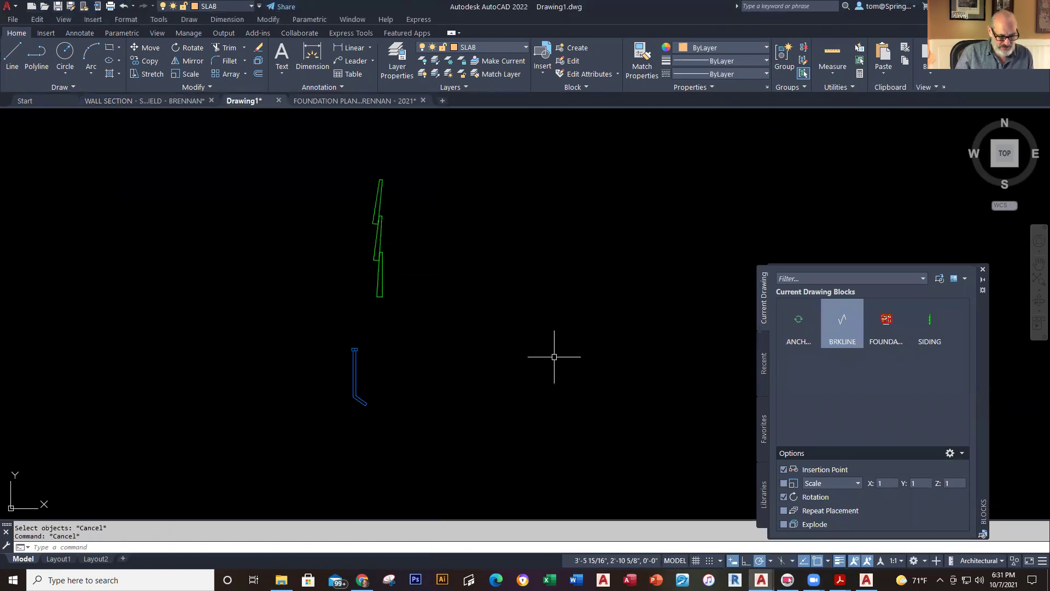
# Paste the copied wall section into Drawing1 at its original coordinates
pyautogui.write('Z')
pyautogui.press('Return')
pyautogui.write('E')
pyautogui.press('Return')
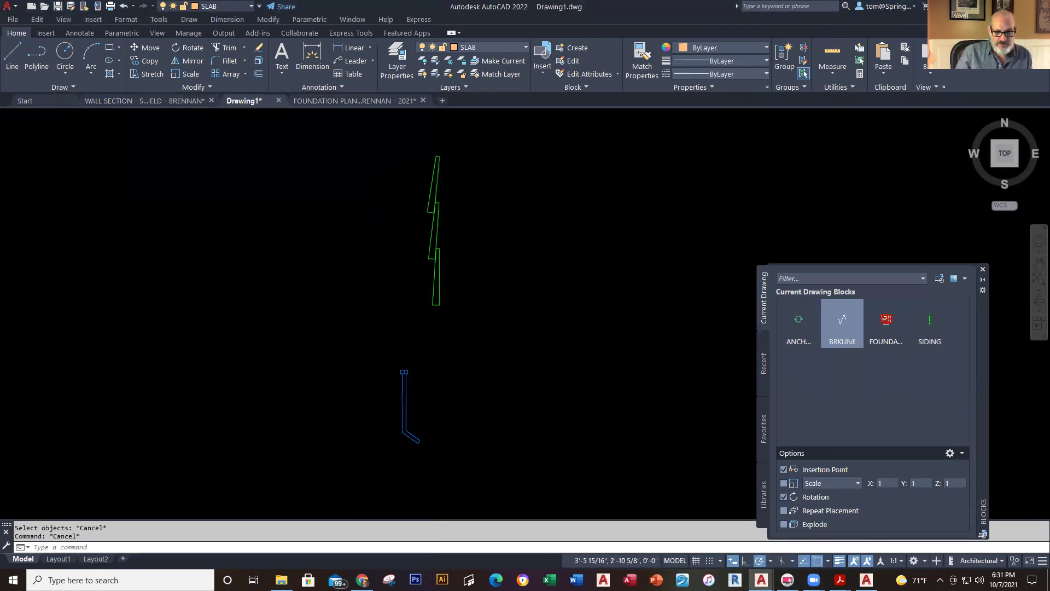
pyautogui.press('Escape')
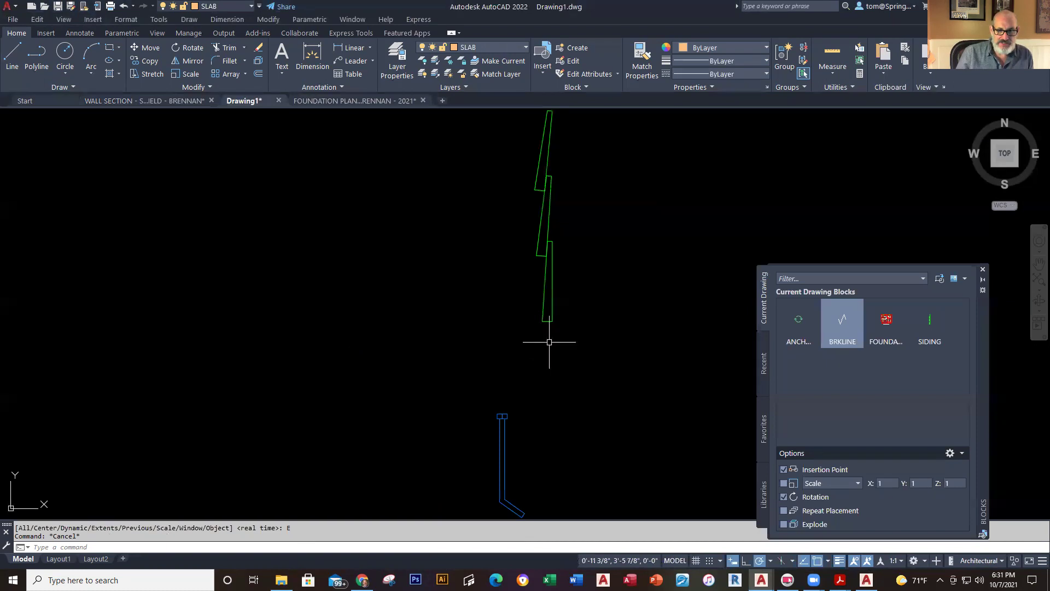
pyautogui.rightClick(220, 153)
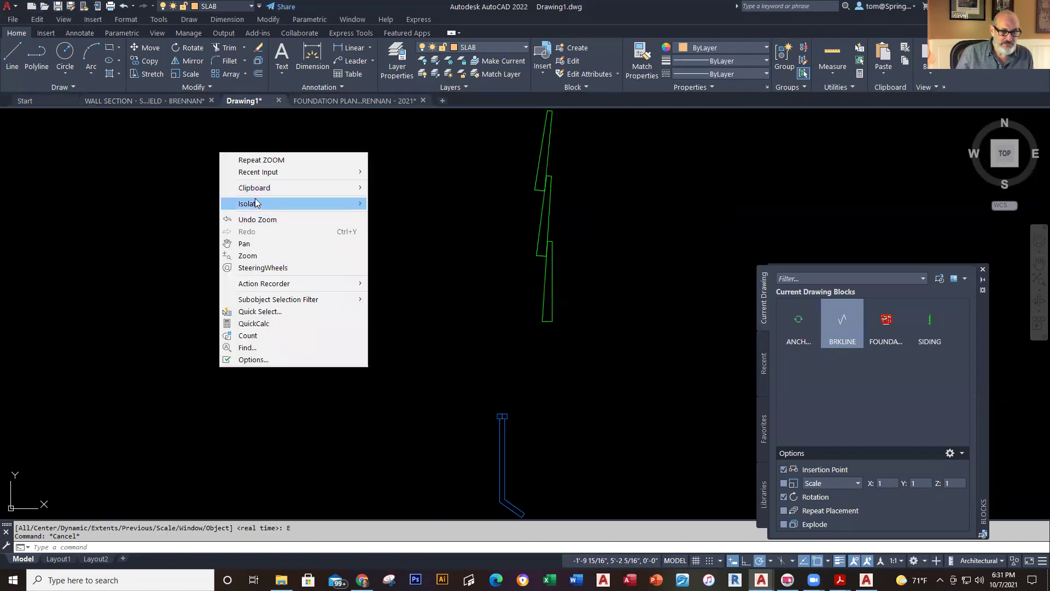
pyautogui.moveTo(268, 189)
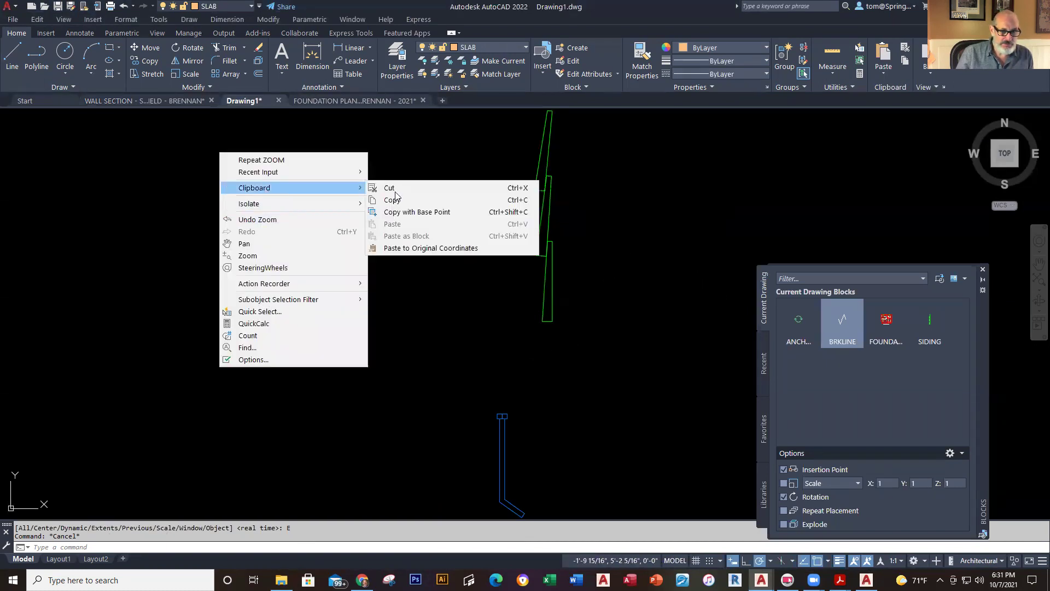
pyautogui.click(420, 247)
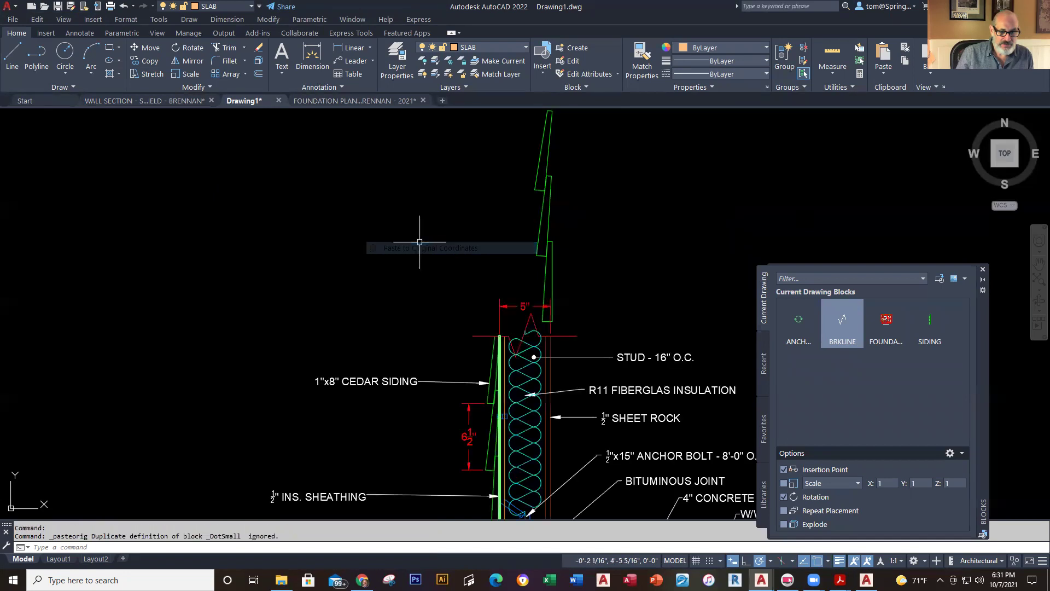
pyautogui.scroll(-1, 492, 235)
pyautogui.scroll(-3, 539, 333)
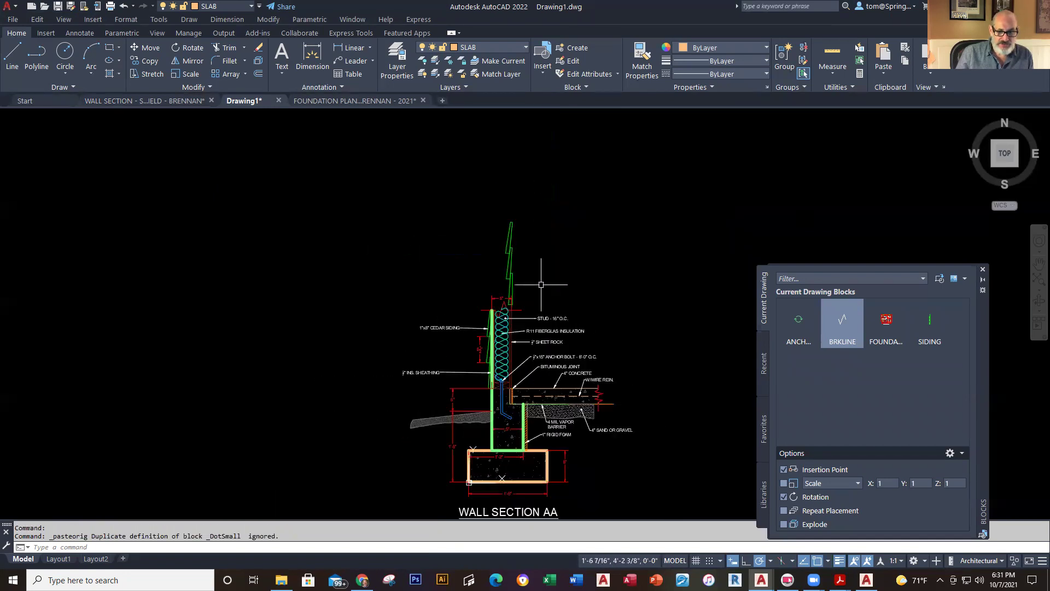
# Move the loose green siding block from above the pasted wall section to the empty area at its right
pyautogui.click(431, 188)
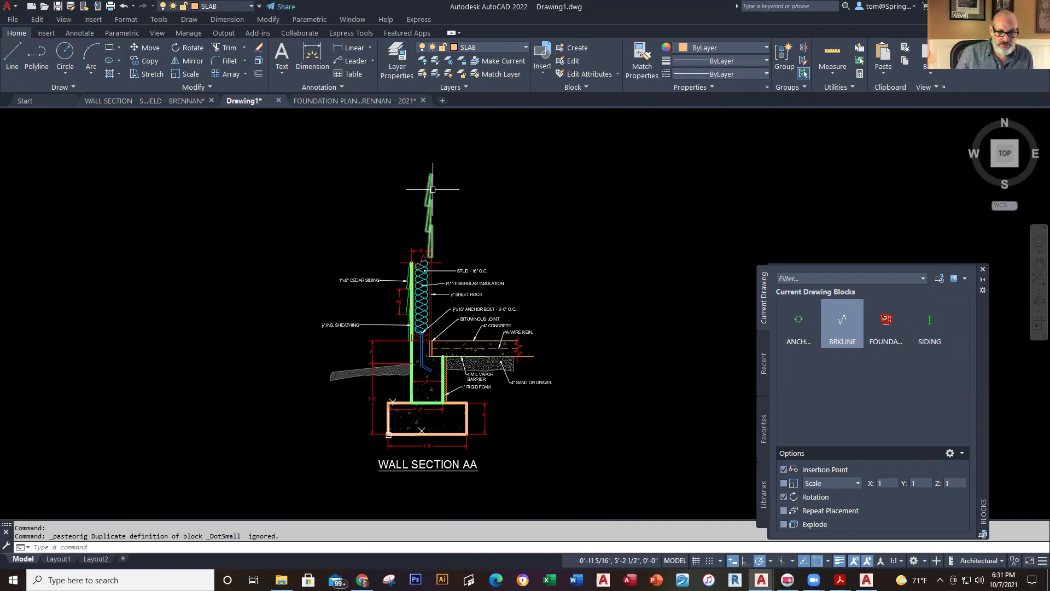
pyautogui.click(432, 256)
pyautogui.click(565, 239)
pyautogui.press('Escape')
pyautogui.press('Escape')
# Erase the loose green siding block beside the pasted wall section
pyautogui.scroll(5, 546, 201)
pyautogui.scroll(-5, 625, 214)
pyautogui.scroll(4, 587, 284)
pyautogui.moveTo(511, 280)
pyautogui.mouseDown(button='middle')
pyautogui.moveTo(539, 241)
pyautogui.moveTo(546, 276)
pyautogui.mouseUp(button='middle')
pyautogui.moveTo(605, 246); pyautogui.dragTo(581, 342, button='middle')
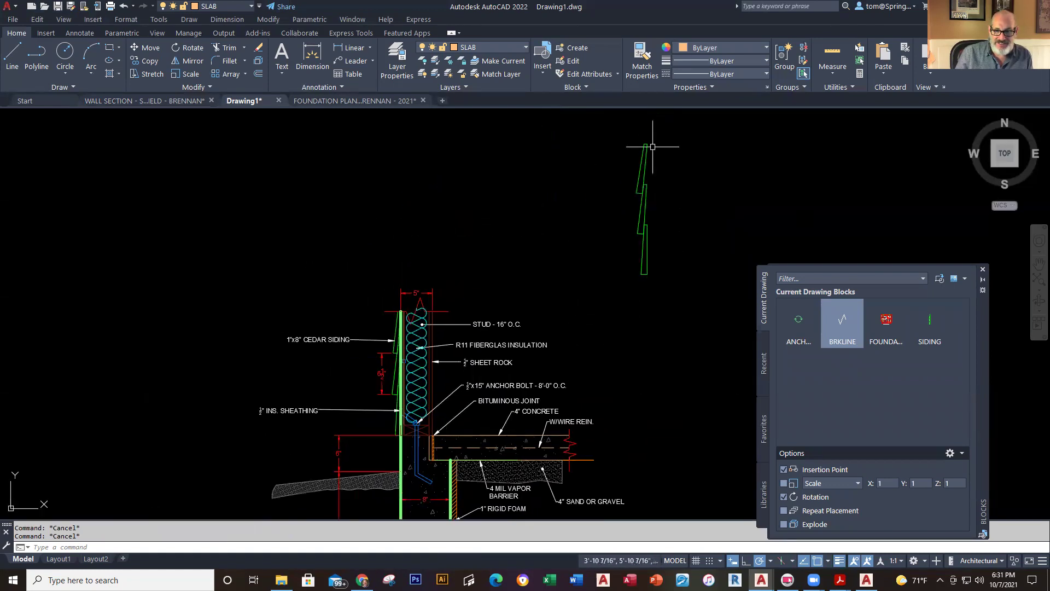
pyautogui.click(695, 142)
pyautogui.click(623, 283)
pyautogui.press('Delete')
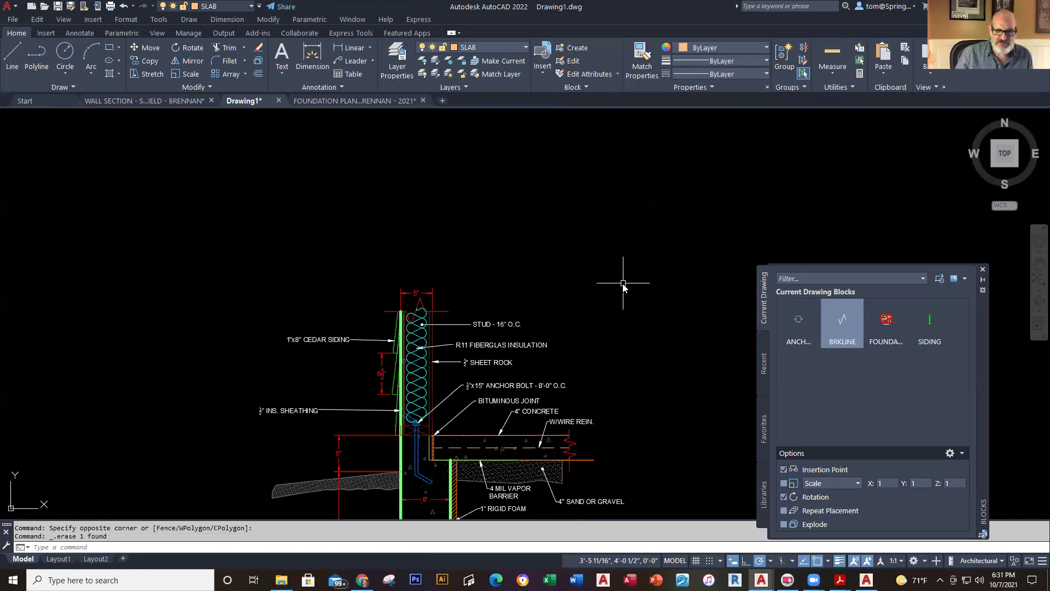
pyautogui.moveTo(597, 432); pyautogui.dragTo(629, 276, button='middle')
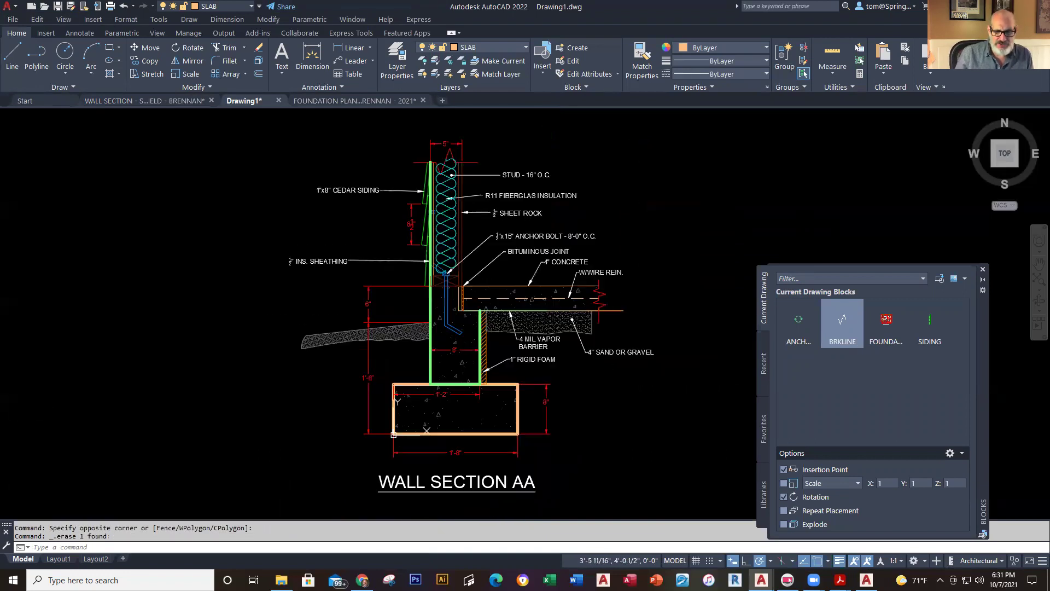
pyautogui.scroll(2, 630, 276)
pyautogui.scroll(-2, 624, 324)
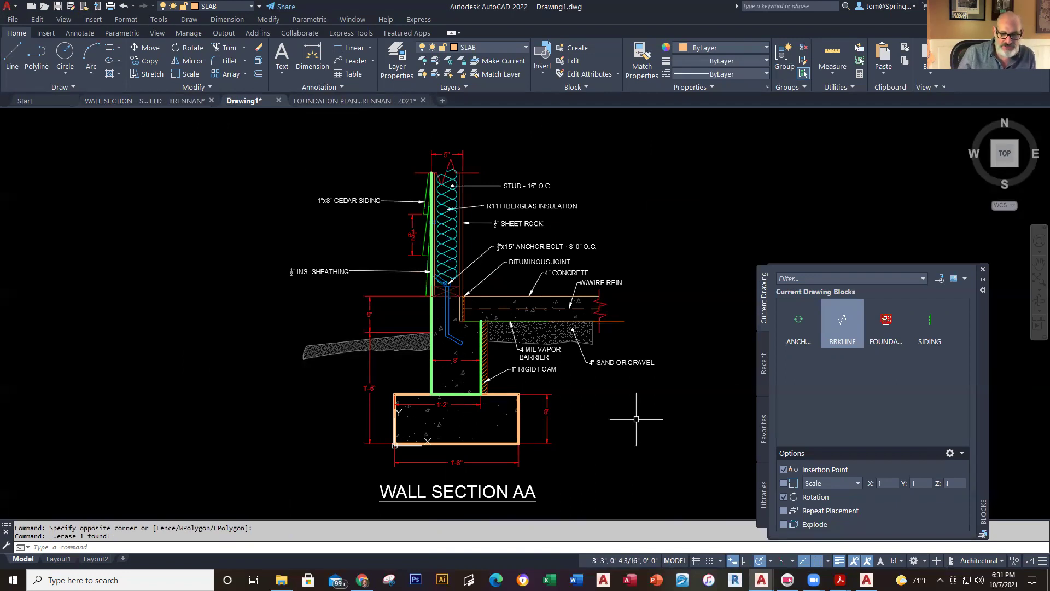
# Switch to AutoCAD 2020 and quit it without saving the changes to WALL SECTION 2020.dwg
pyautogui.hotkey('alt', 'Tab')
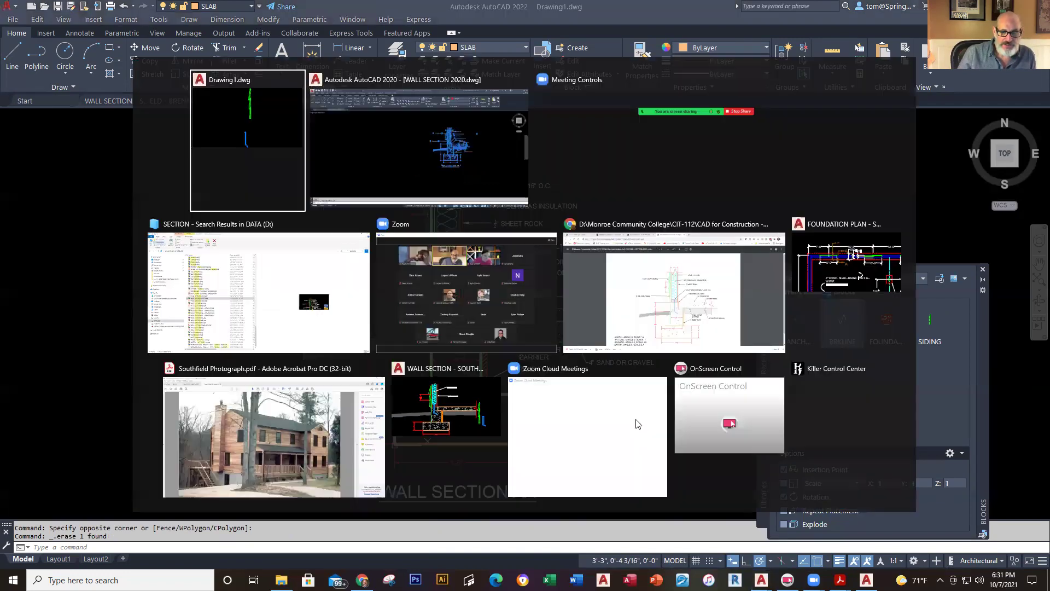
pyautogui.press('Escape')
pyautogui.press('Escape')
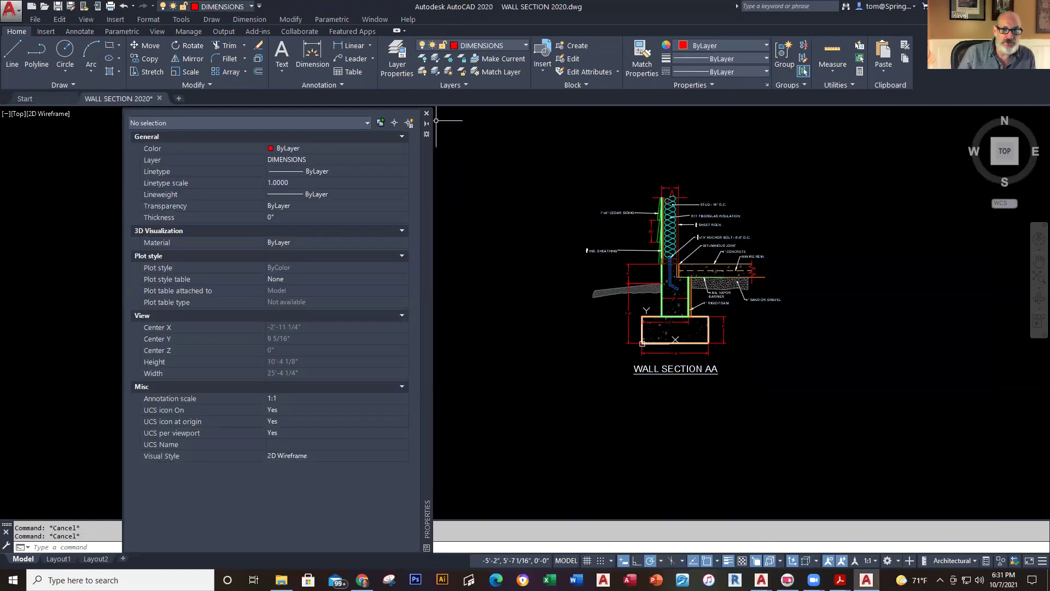
pyautogui.hotkey('ctrl', 'q')
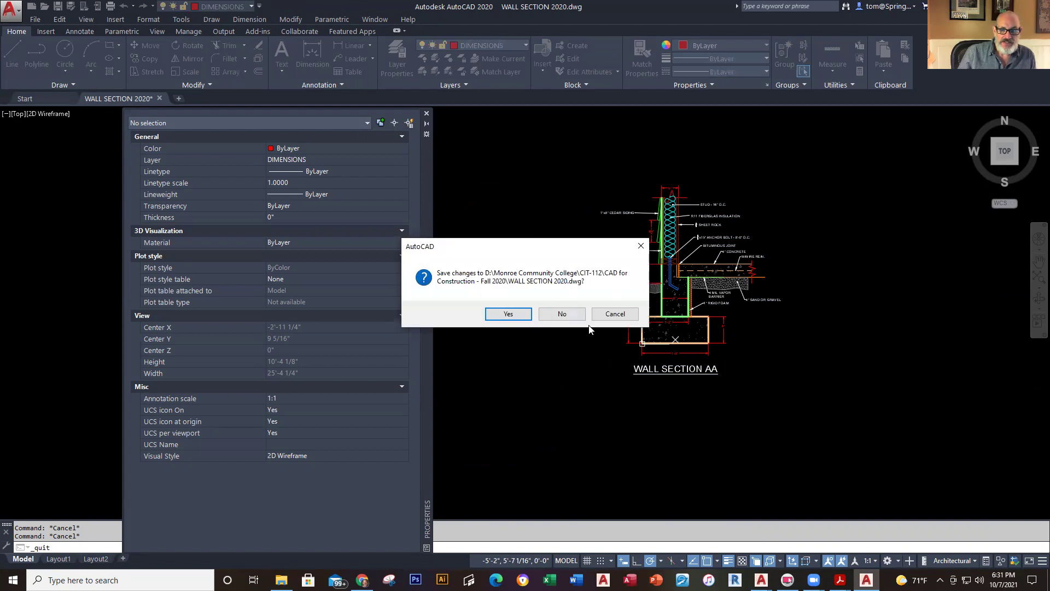
pyautogui.click(556, 312)
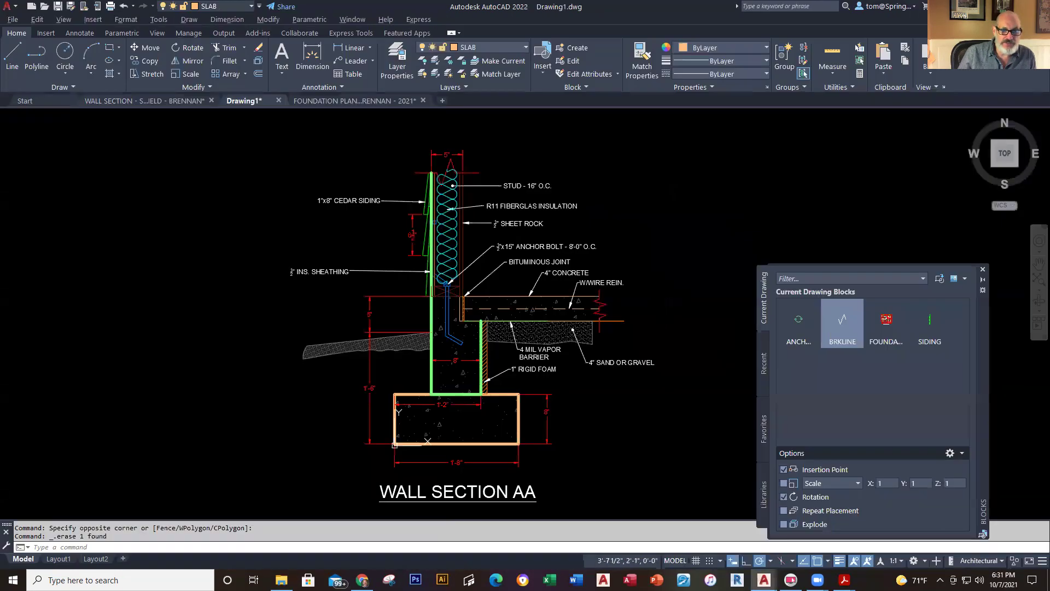
# Switch to Chrome, go to the Wall Section Assignment (Southfield) for Week 7 and download the WALL SECTION - 2021 template
pyautogui.hotkey('alt', 'Tab')
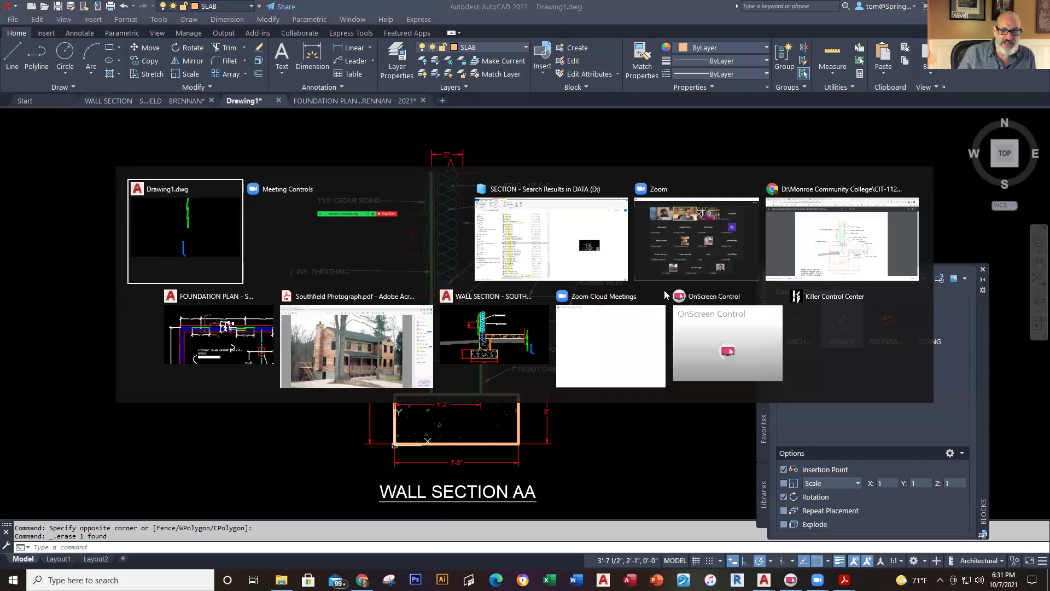
pyautogui.click(842, 247)
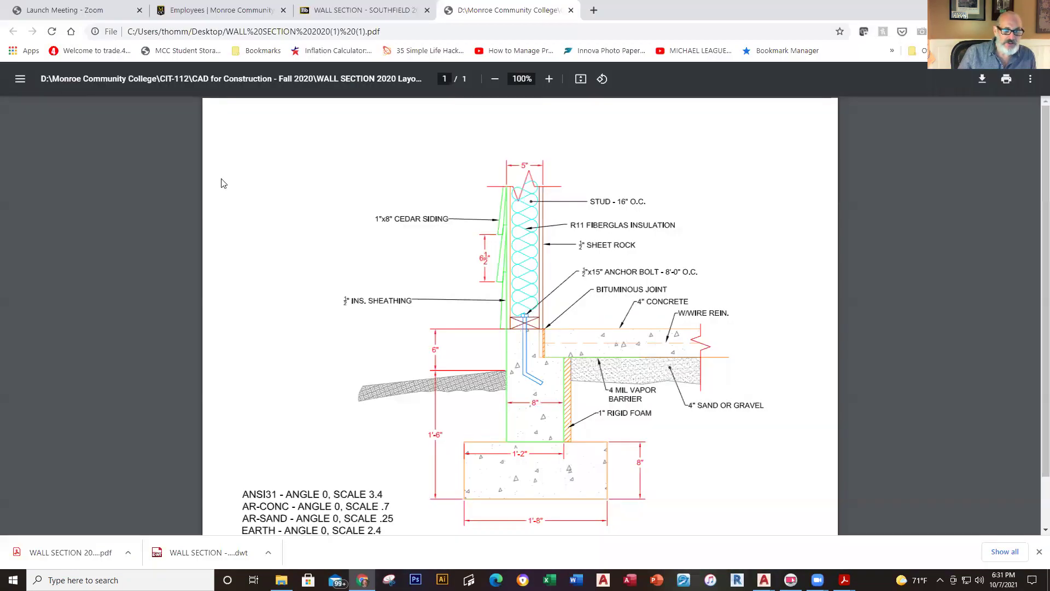
pyautogui.click(402, 11)
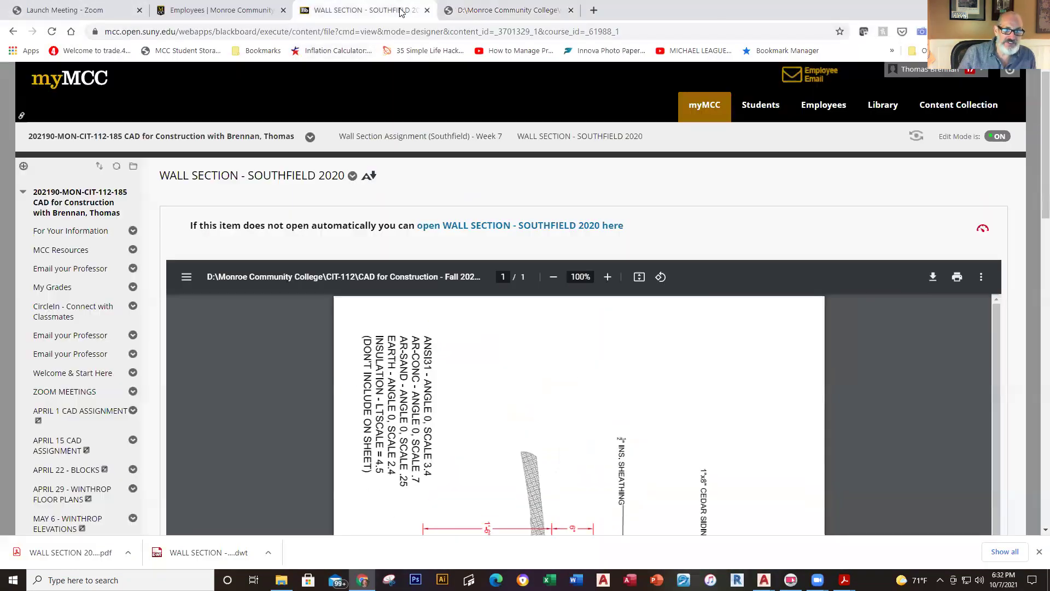
pyautogui.scroll(-8, 77, 434)
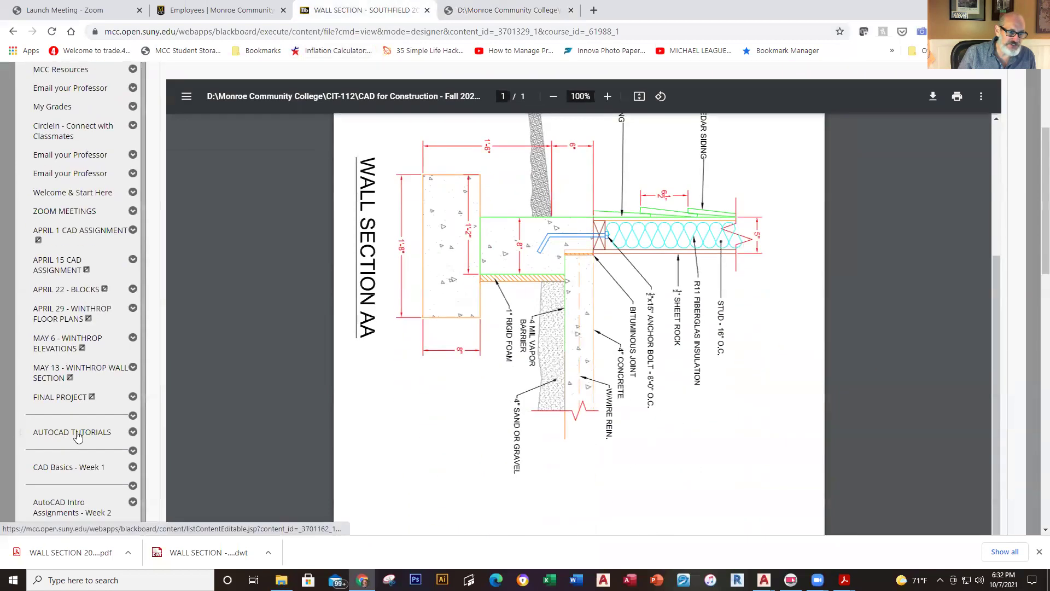
pyautogui.scroll(-2, 85, 435)
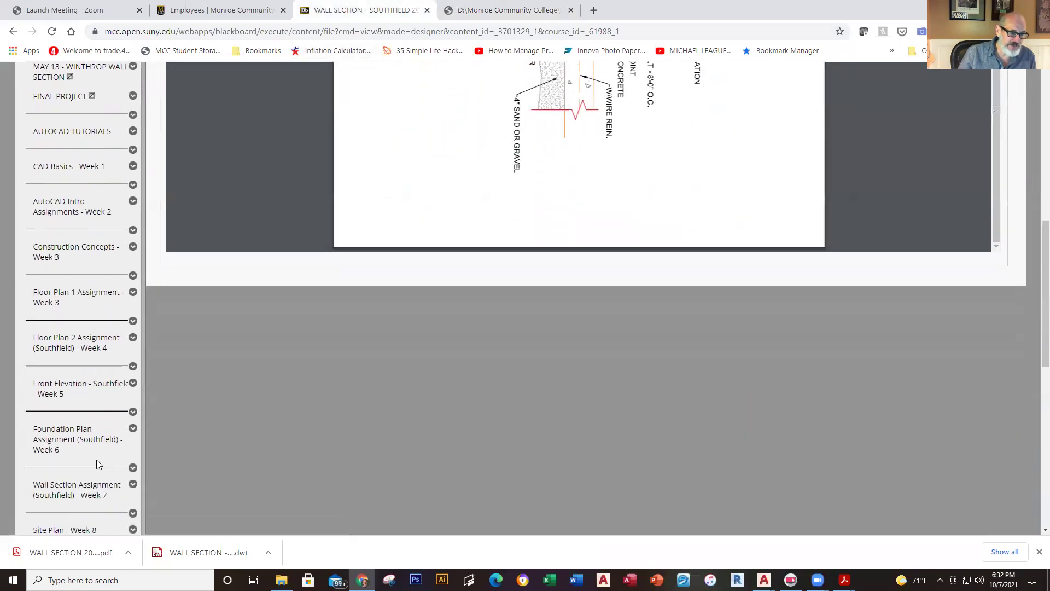
pyautogui.click(86, 430)
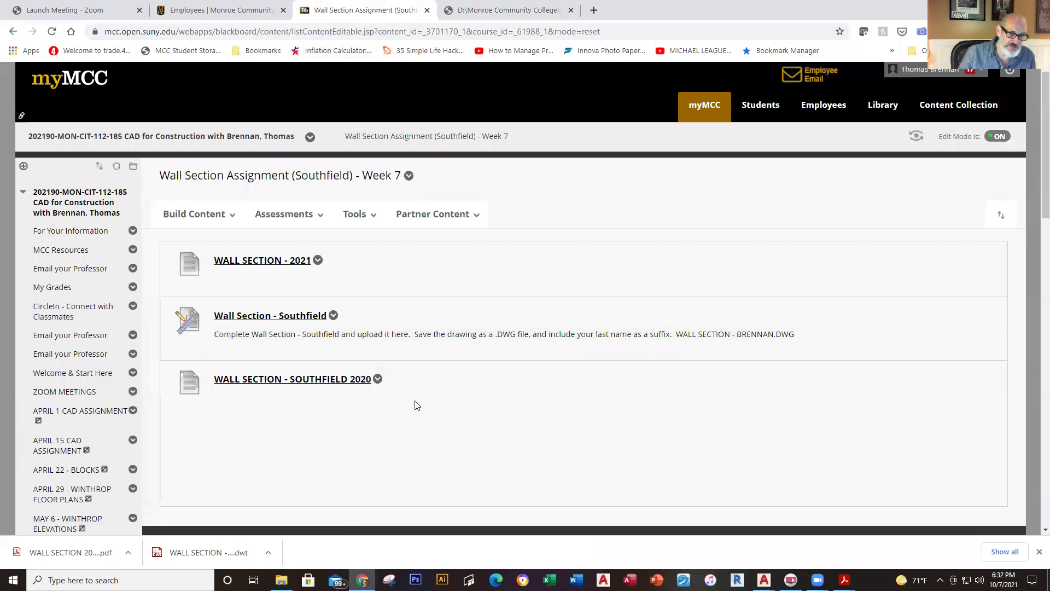
pyautogui.click(304, 261)
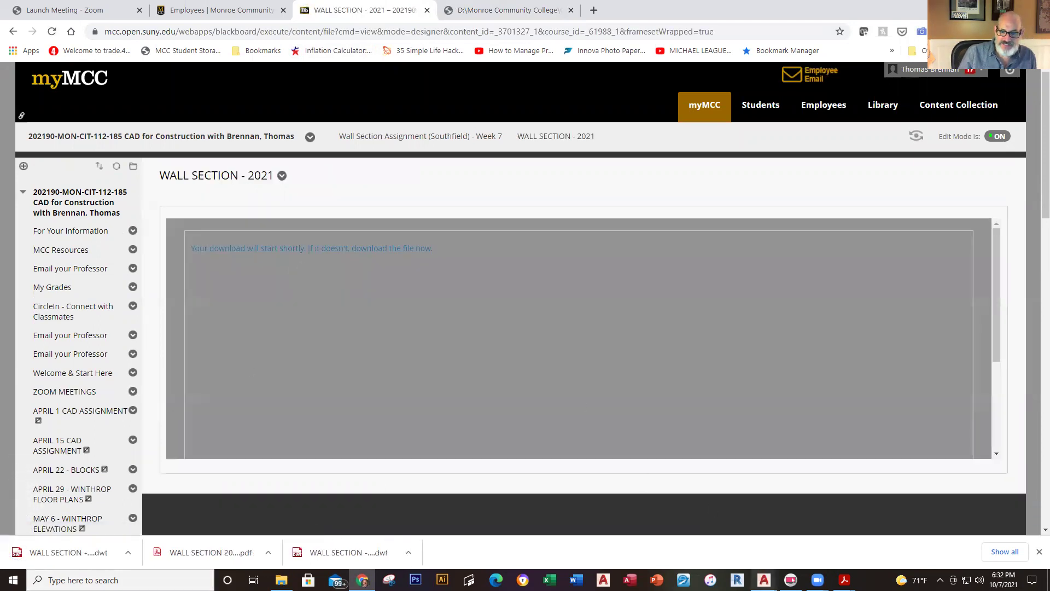
# Return to AutoCAD 2022 and close the Southfield wall section drawing, saving its changes
pyautogui.moveTo(764, 579)
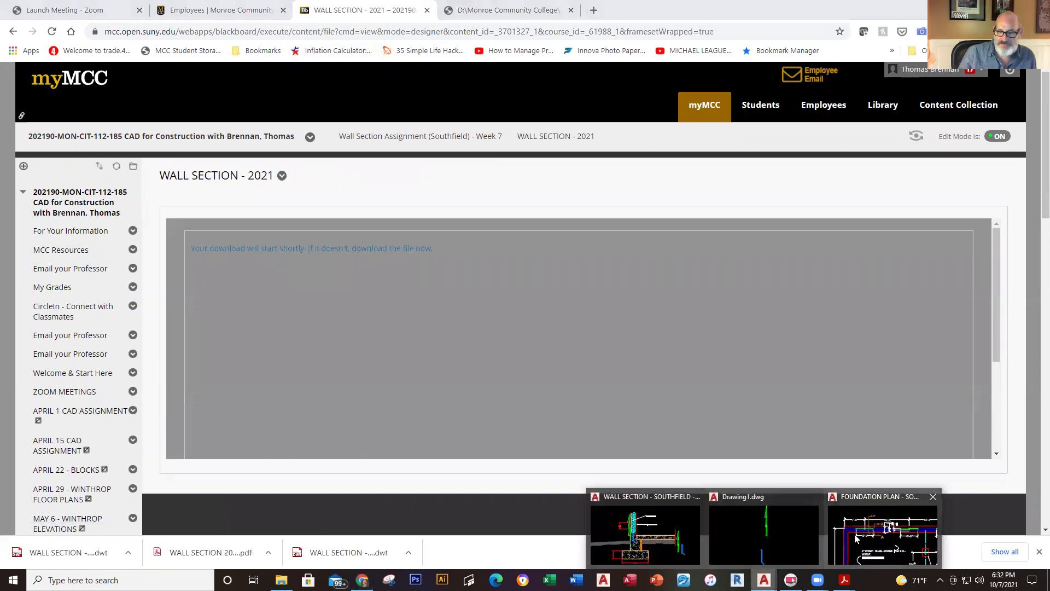
pyautogui.click(803, 535)
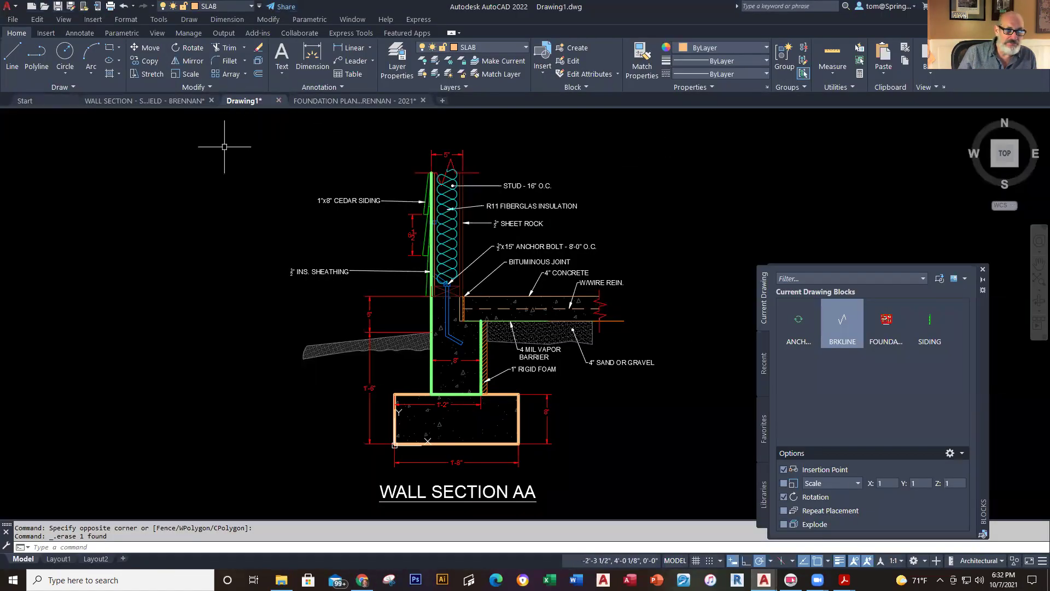
pyautogui.click(117, 103)
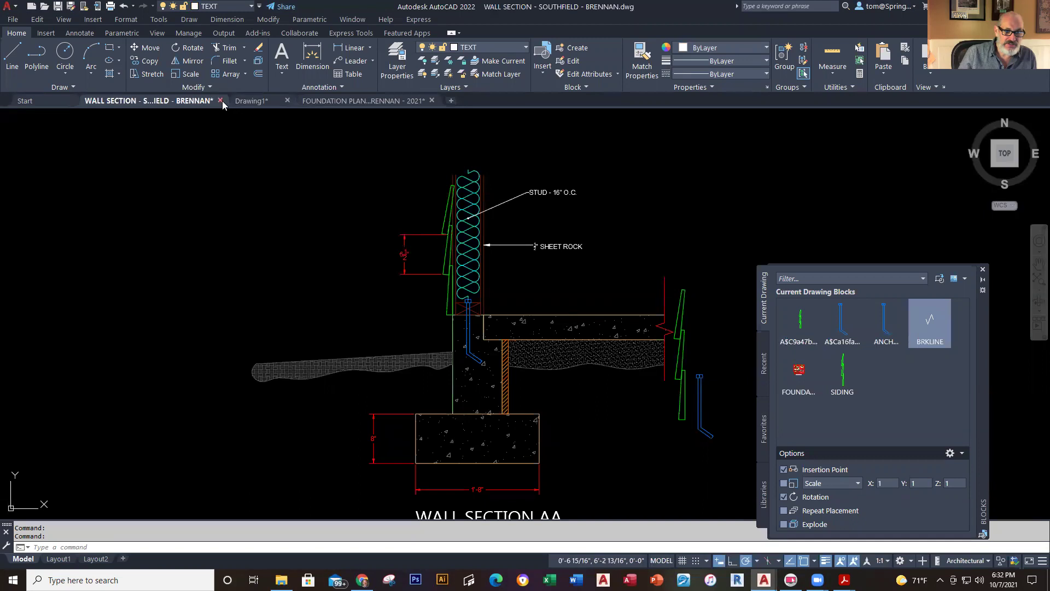
pyautogui.click(220, 100)
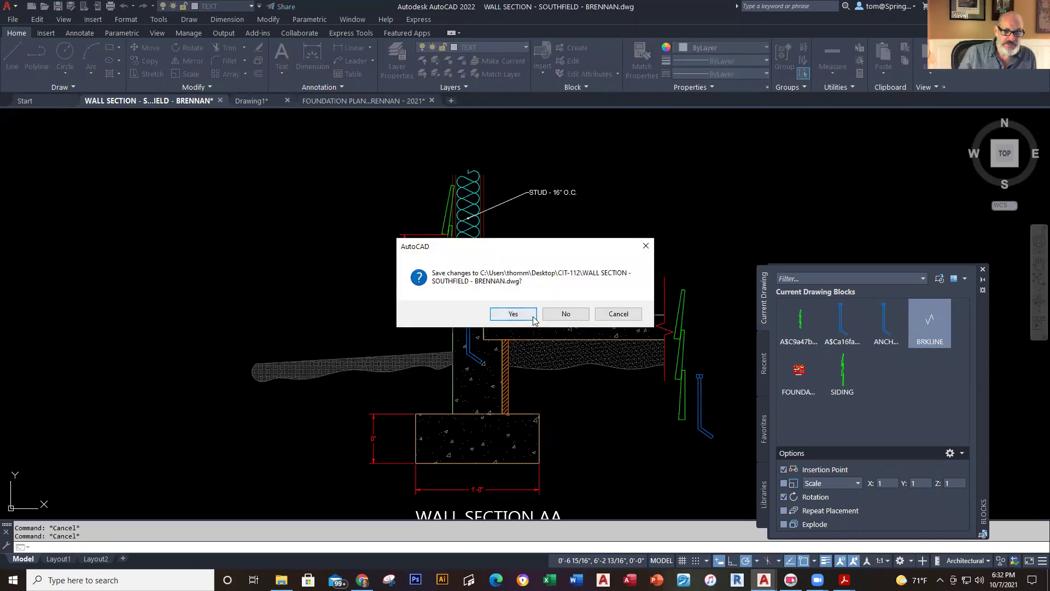
pyautogui.click(513, 314)
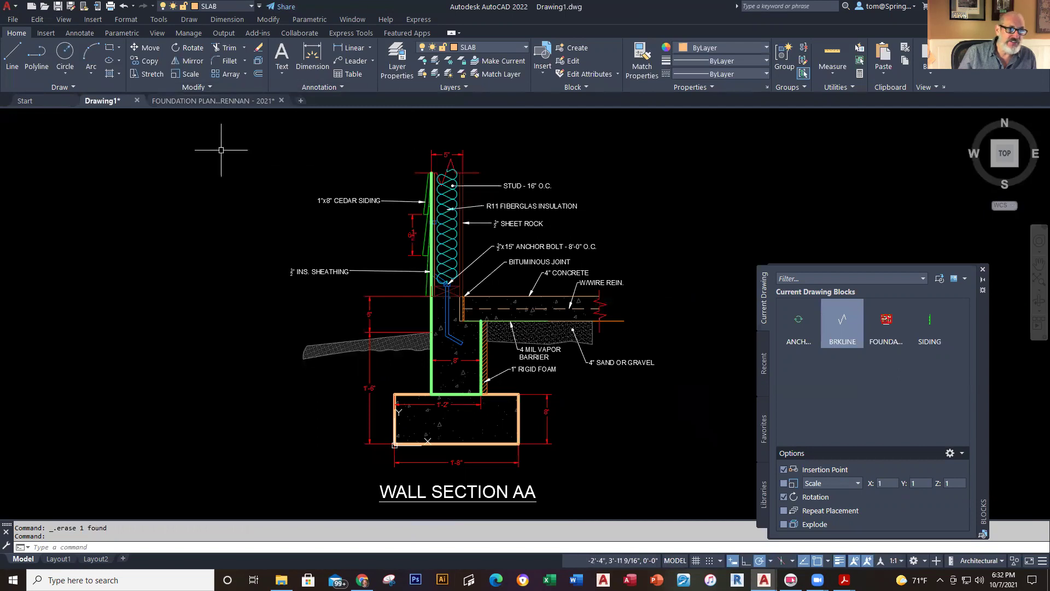
# Close the Southfield foundation plan drawing without saving its changes
pyautogui.click(220, 104)
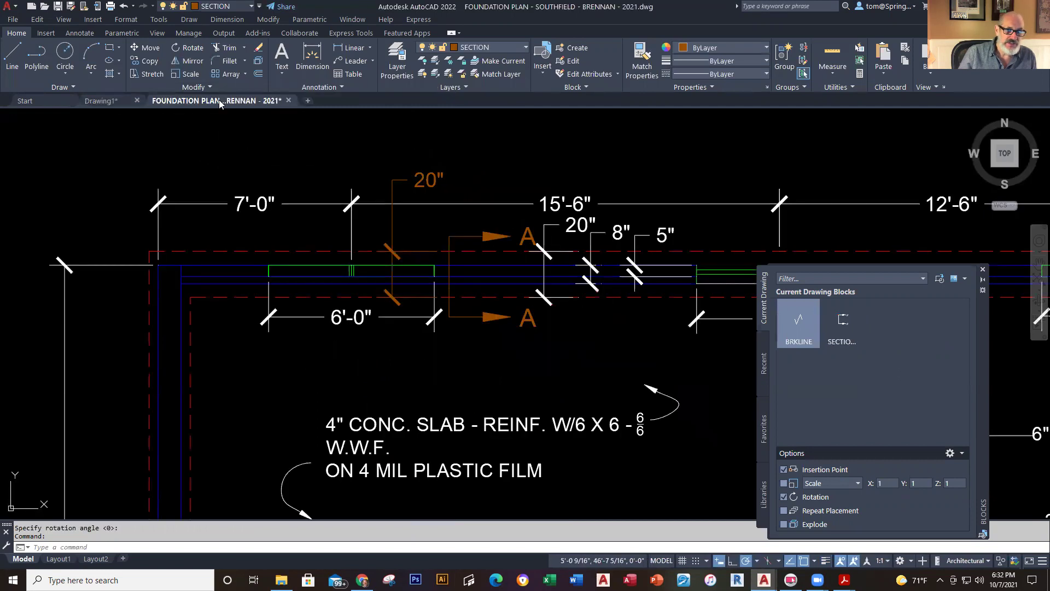
pyautogui.click(289, 100)
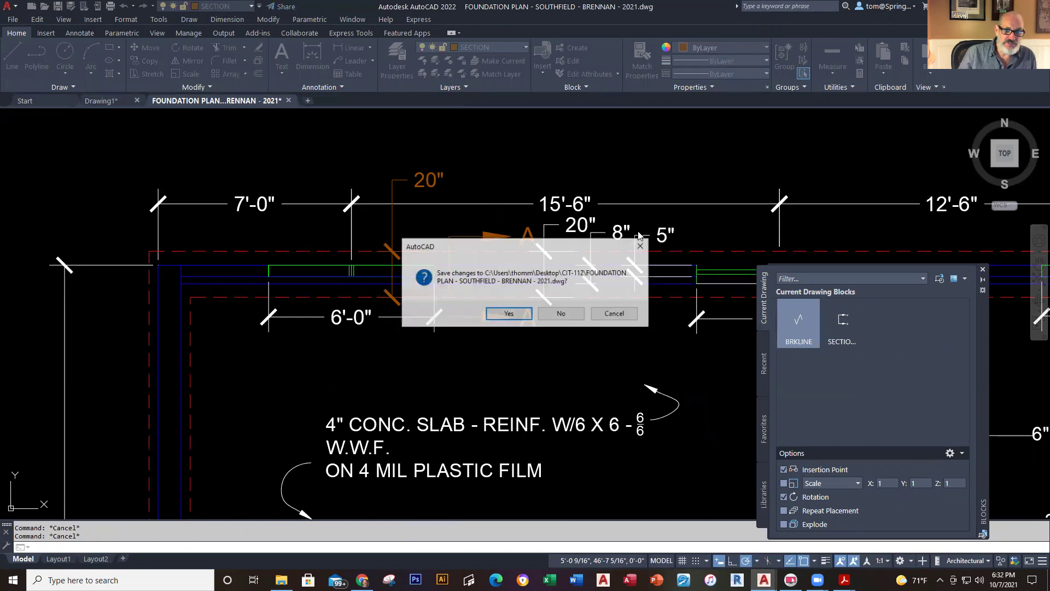
pyautogui.click(552, 313)
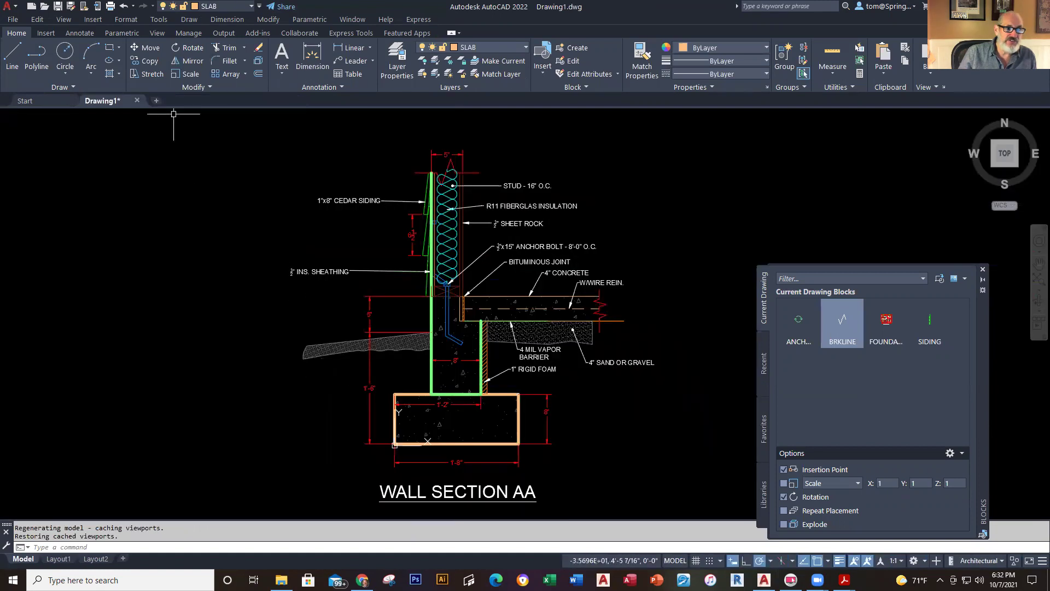
# Save Drawing1 in the CIT-112 folder under the name SAMPLE - WALL SECTION
pyautogui.click(70, 8)
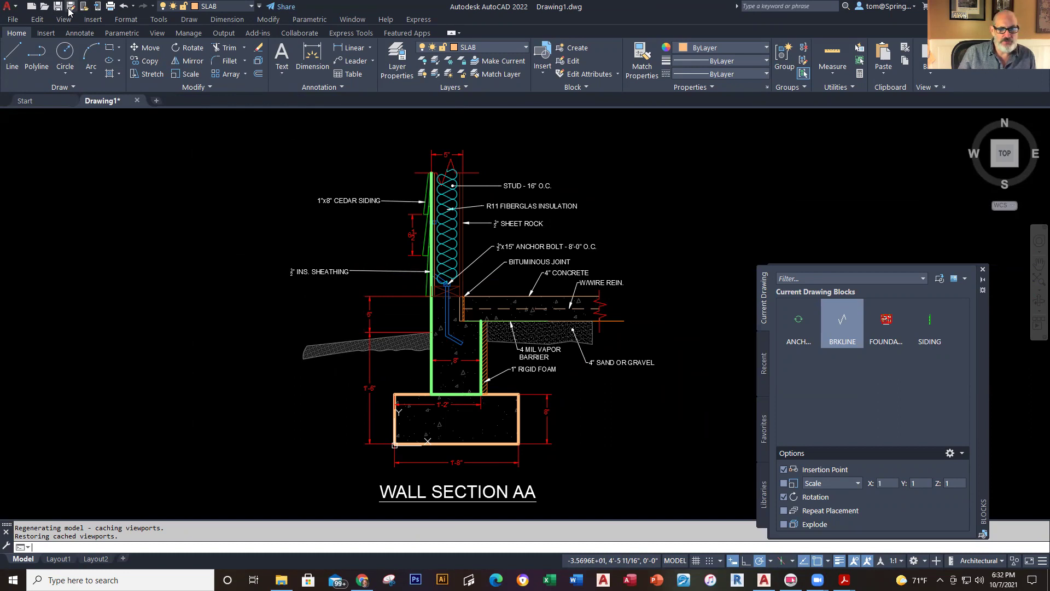
pyautogui.write('SAMPLE - WALL S')
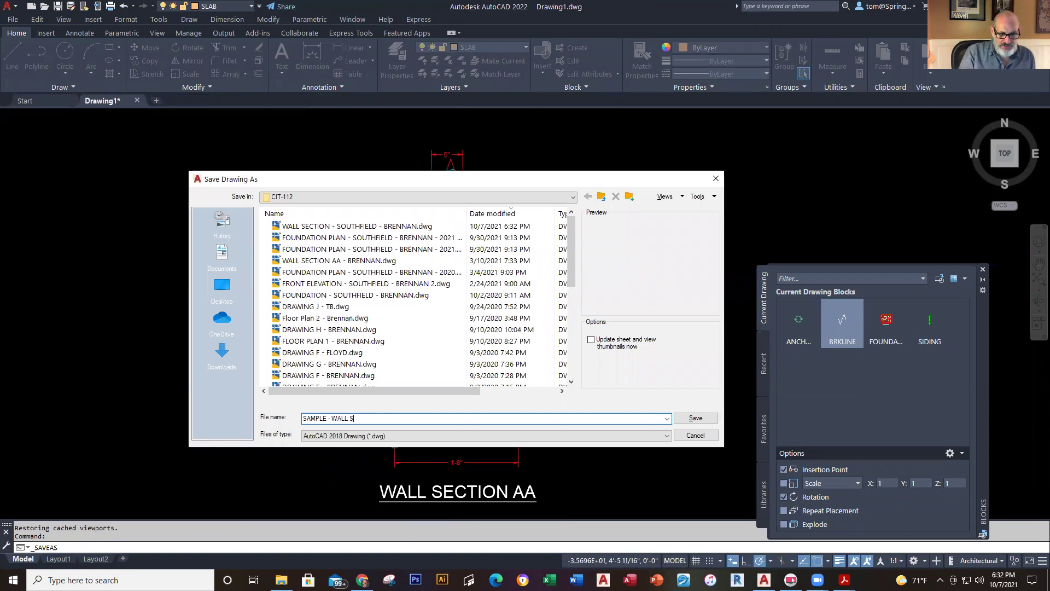
pyautogui.write('ECTION')
pyautogui.press('Return')
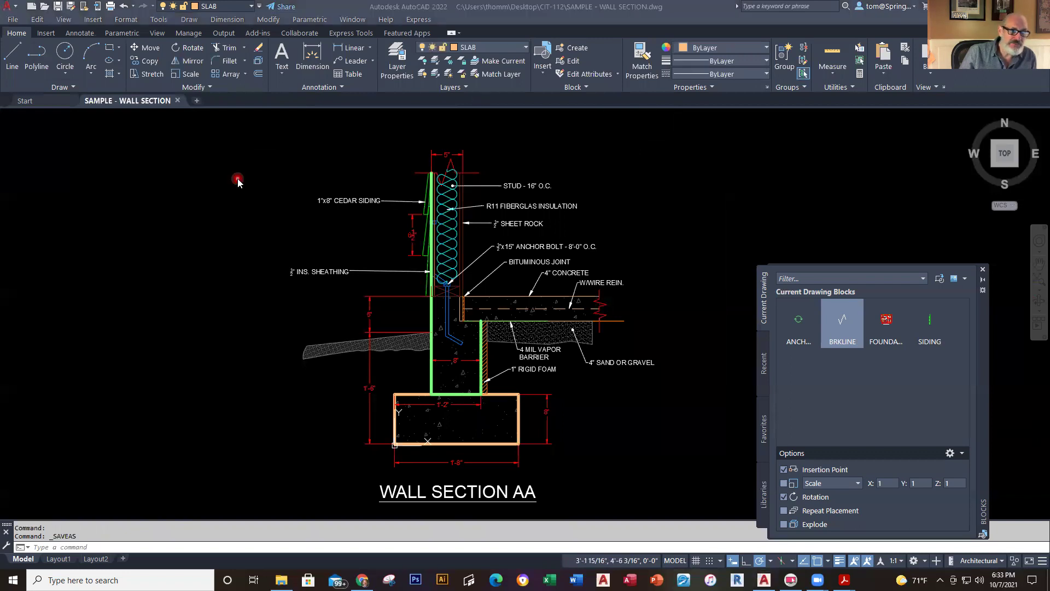
# Create a new drawing from the WALL SECTION - 2021.dwt template in the Downloads folder
pyautogui.click(31, 9)
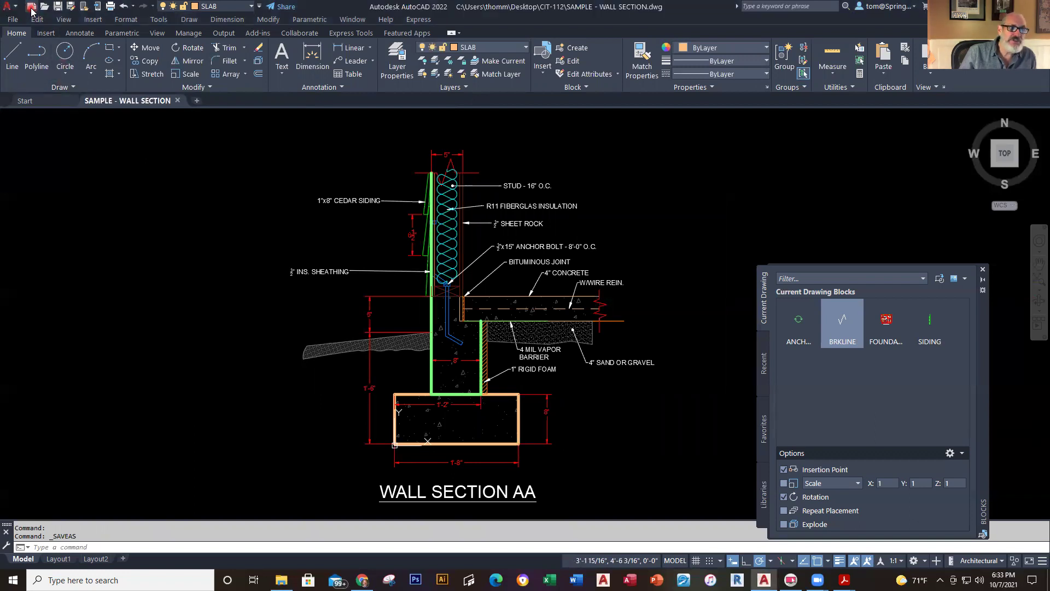
pyautogui.click(31, 8)
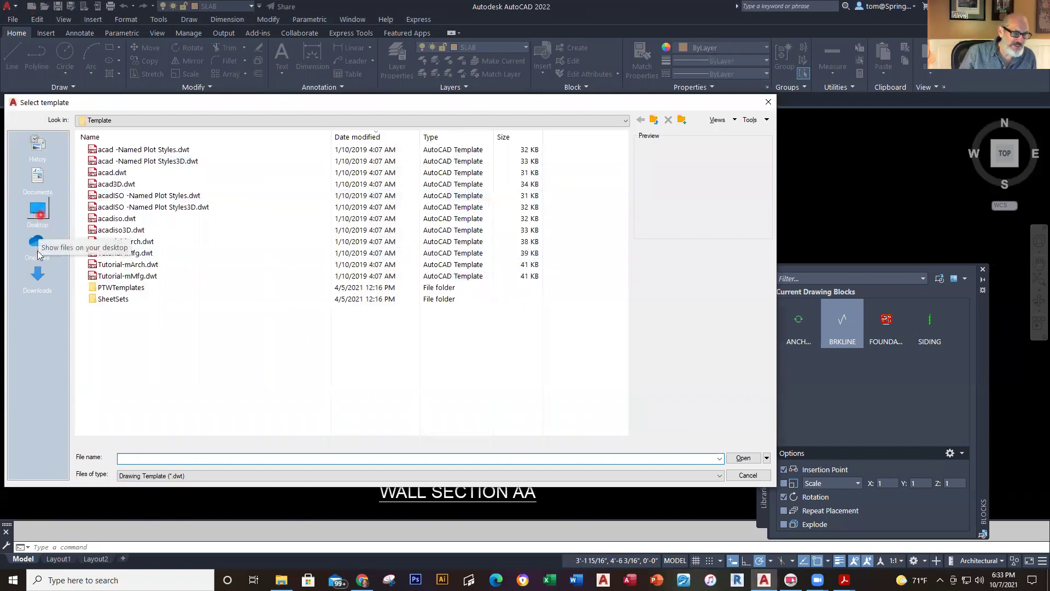
pyautogui.click(37, 275)
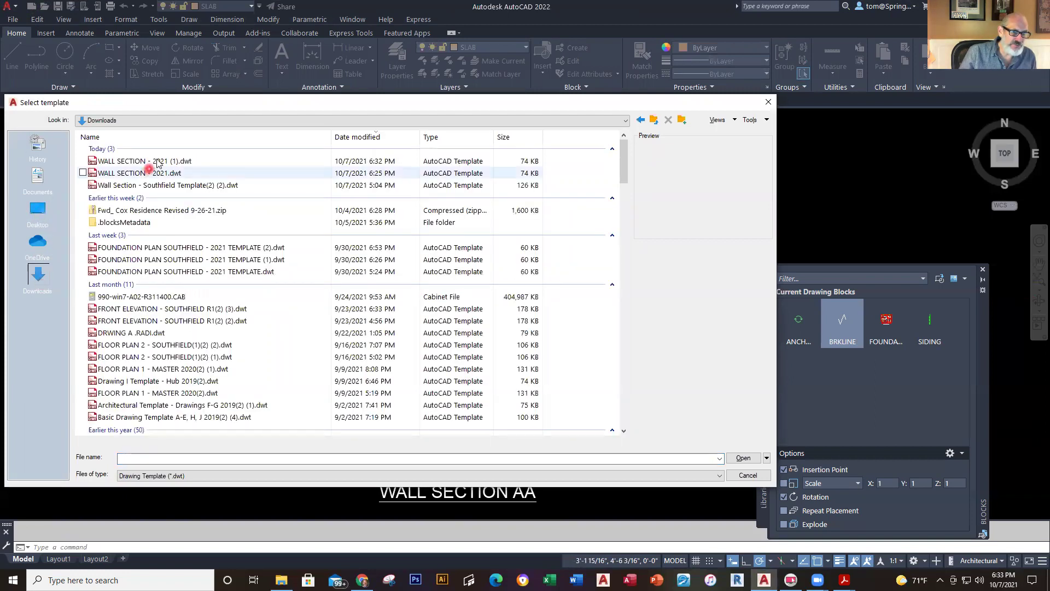
pyautogui.click(174, 173)
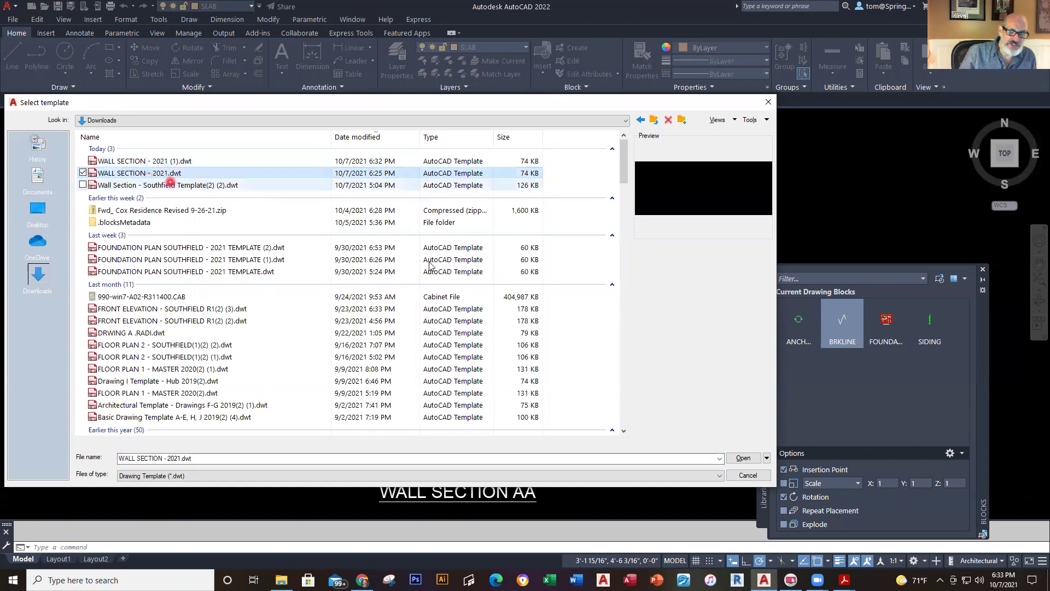
pyautogui.click(743, 458)
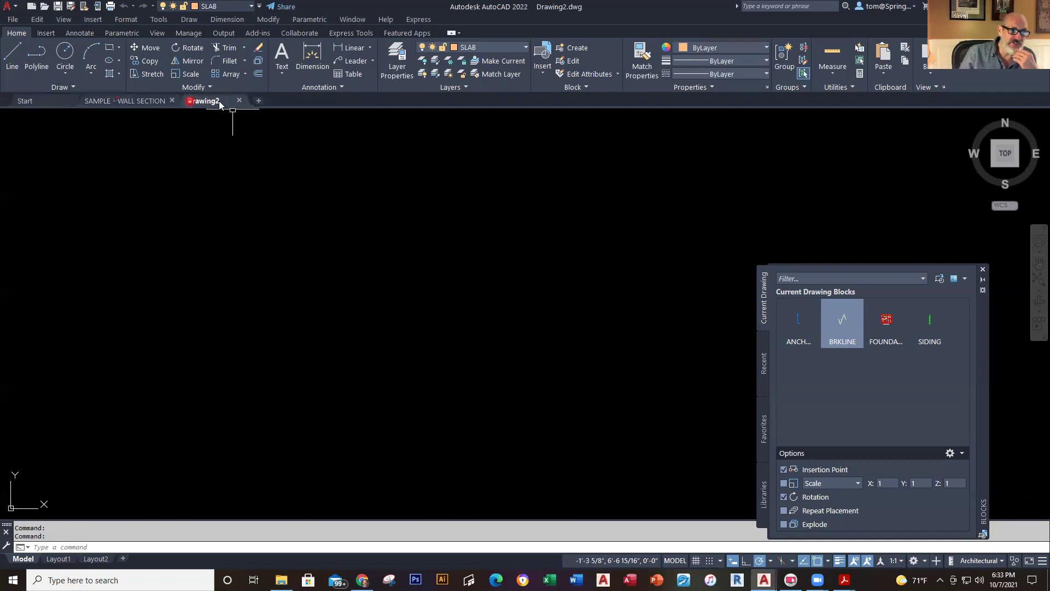
# Examine the footing and its dimensions in the SAMPLE - WALL SECTION drawing
pyautogui.click(146, 101)
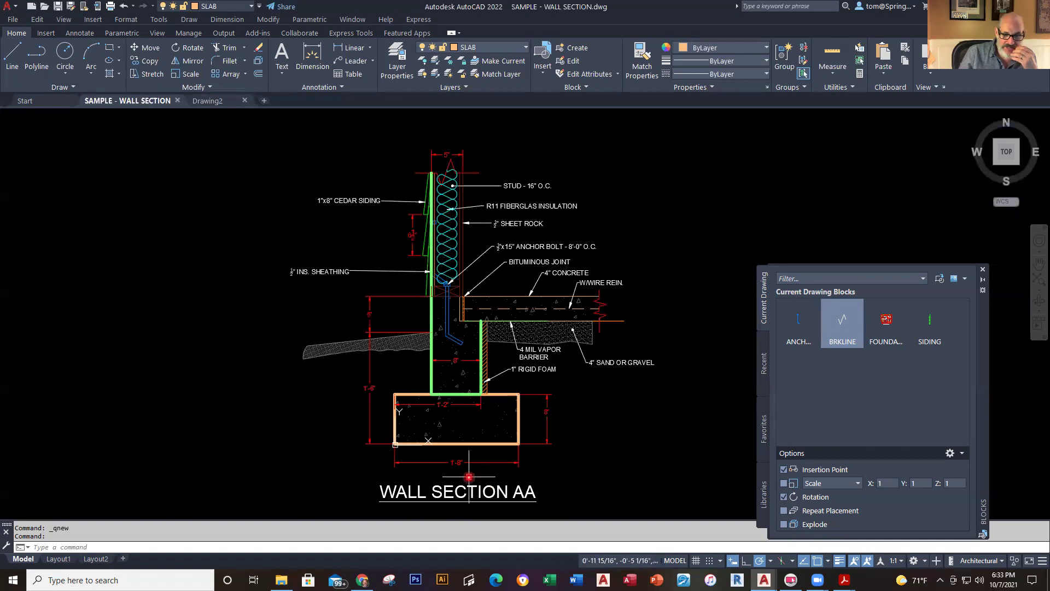
pyautogui.scroll(5, 469, 477)
pyautogui.scroll(-2, 464, 459)
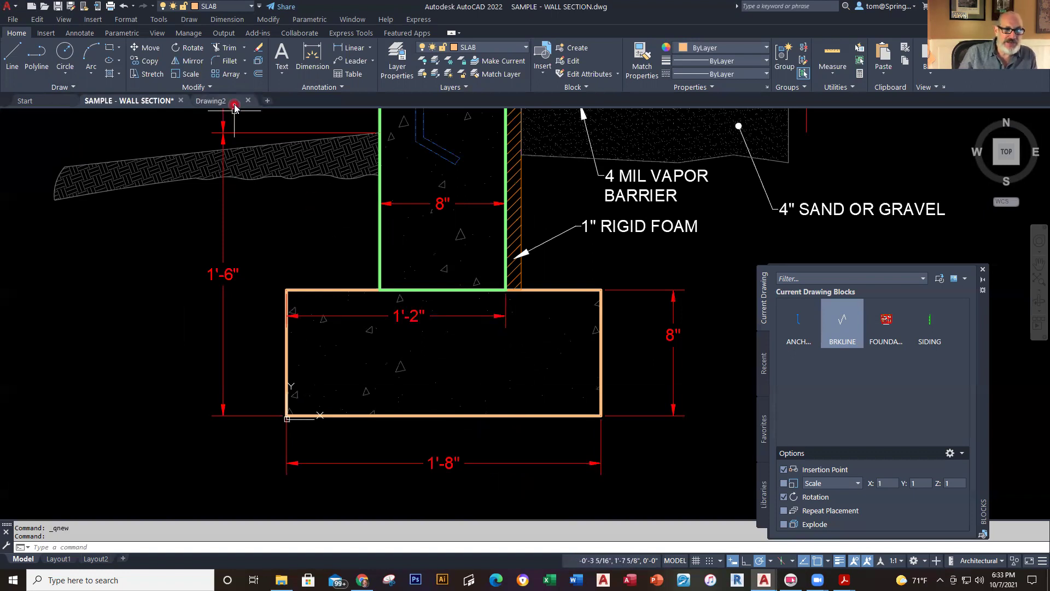
# Switch to Drawing2 and make FOOTING the current layer
pyautogui.click(211, 101)
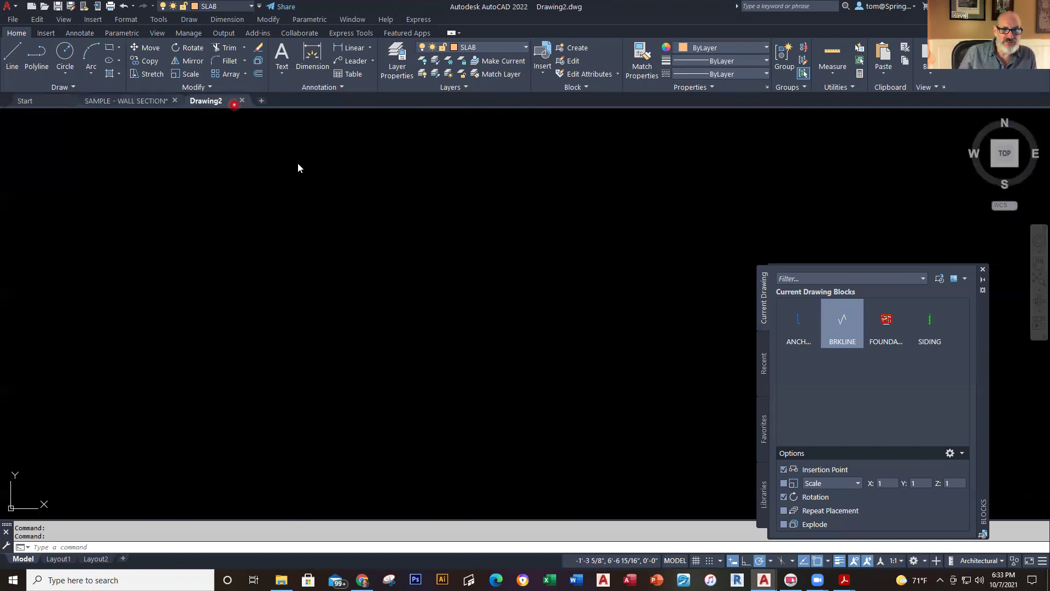
pyautogui.click(523, 48)
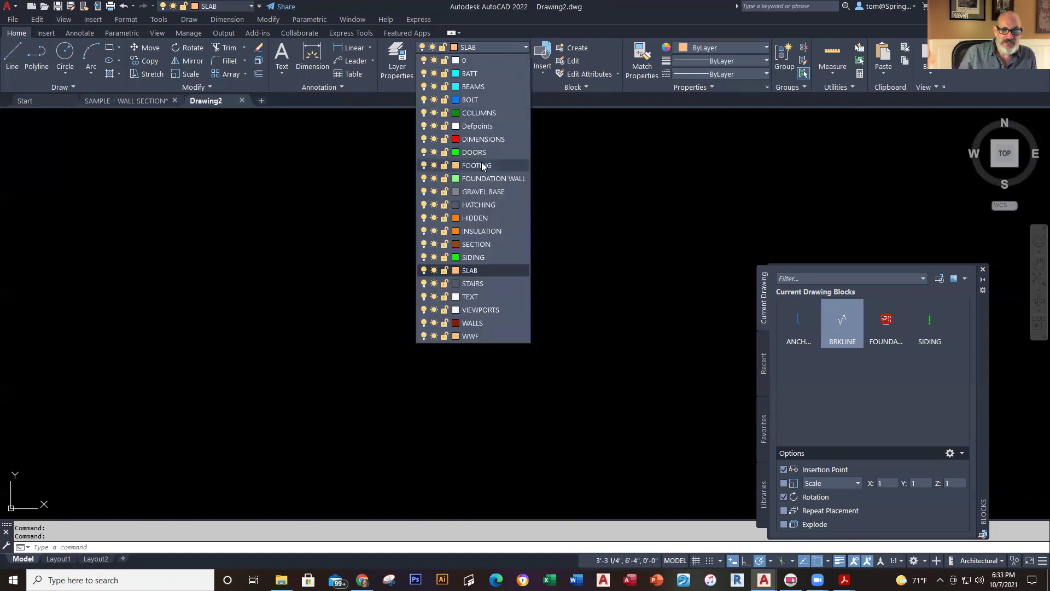
pyautogui.click(481, 166)
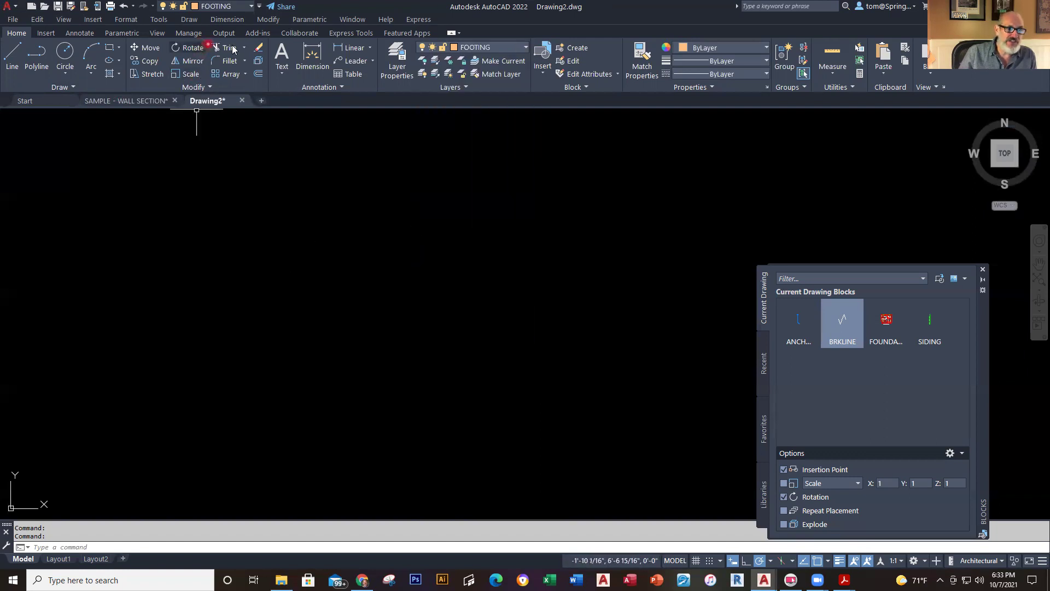
# Draw the footing in Drawing2 as a rectangle 20 inches wide and 8 inches high
pyautogui.click(118, 50)
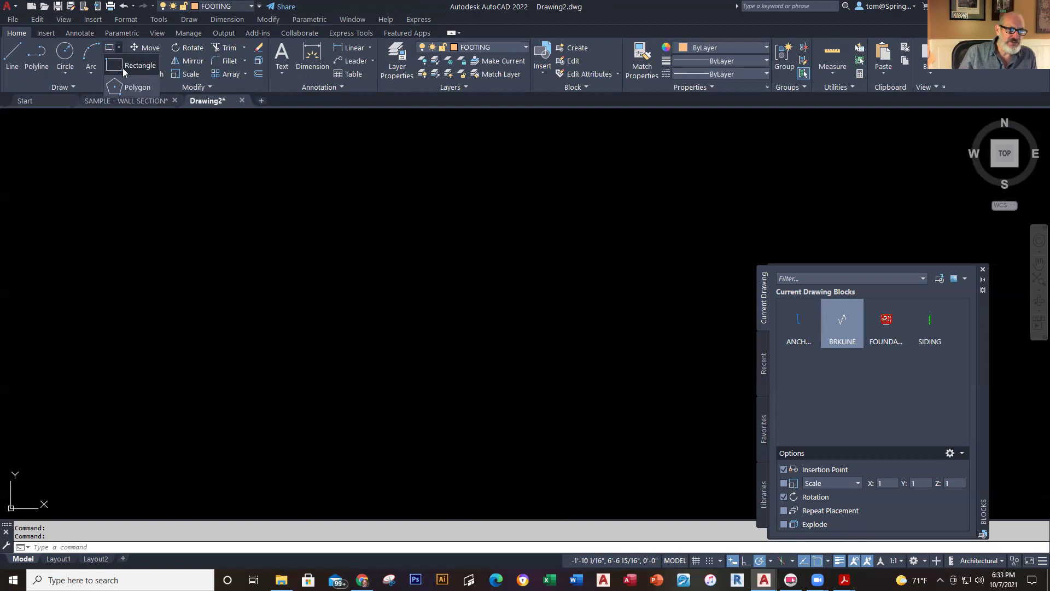
pyautogui.click(137, 65)
pyautogui.click(288, 442)
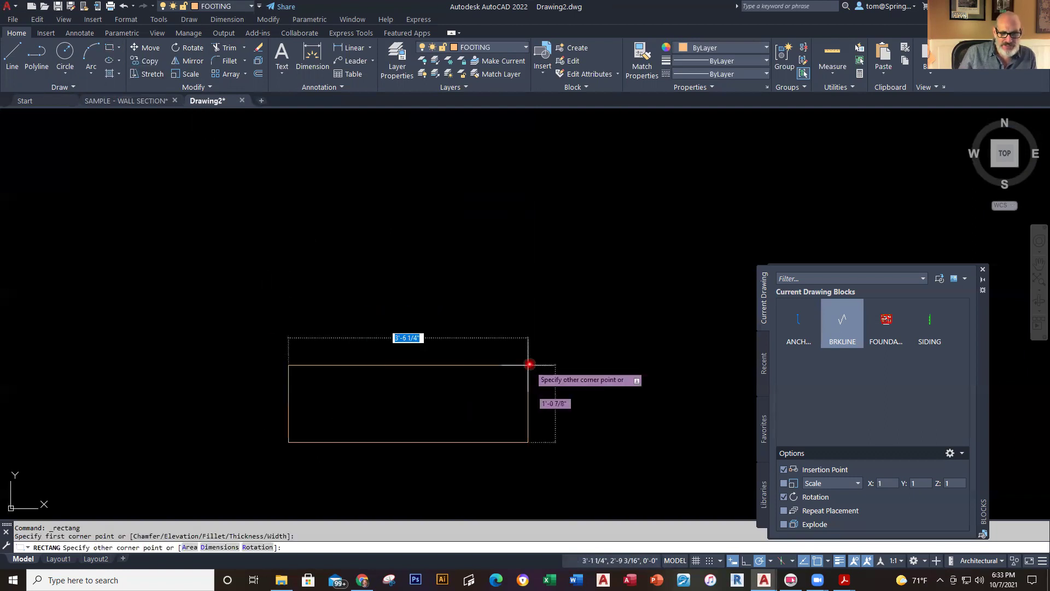
pyautogui.write('20')
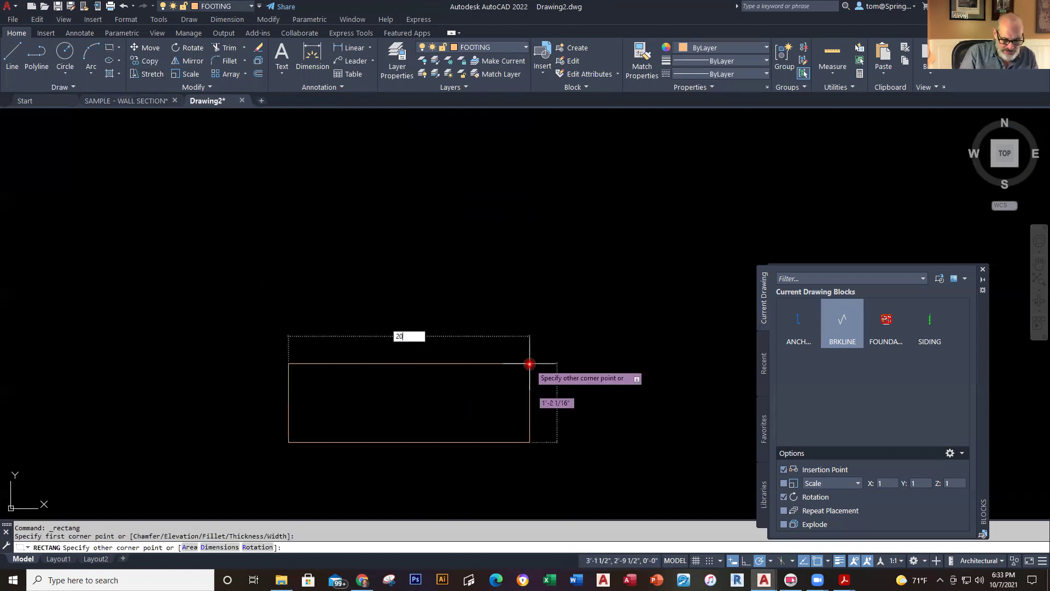
pyautogui.press('Tab')
pyautogui.write('8')
pyautogui.press('Return')
pyautogui.press('Escape')
pyautogui.scroll(4, 344, 431)
pyautogui.scroll(2, 450, 431)
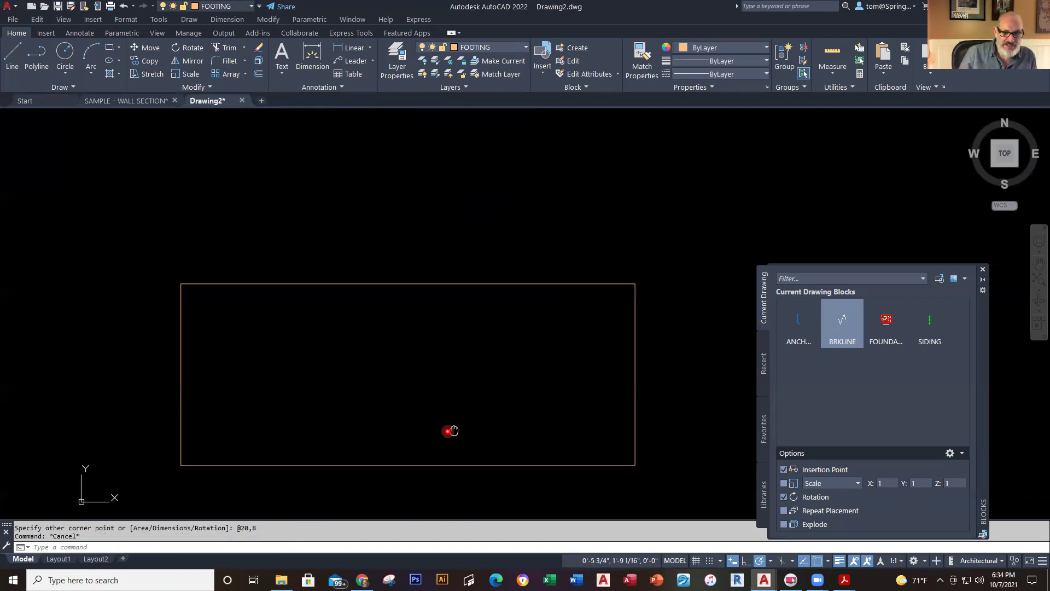
pyautogui.scroll(-2, 432, 400)
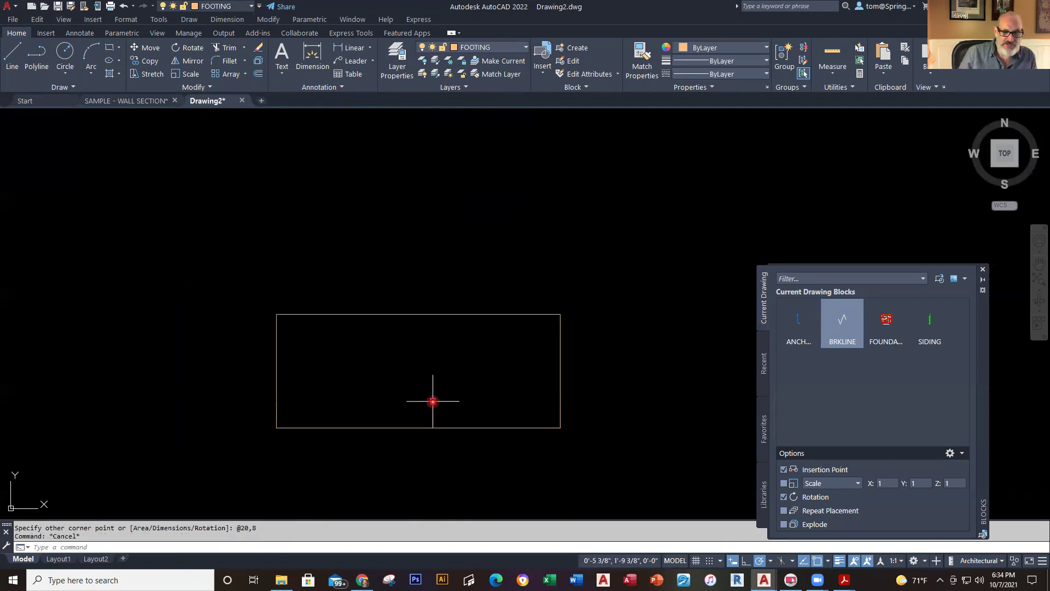
# Check the width and height of the footing rectangle, leaving it unselected
pyautogui.click(463, 313)
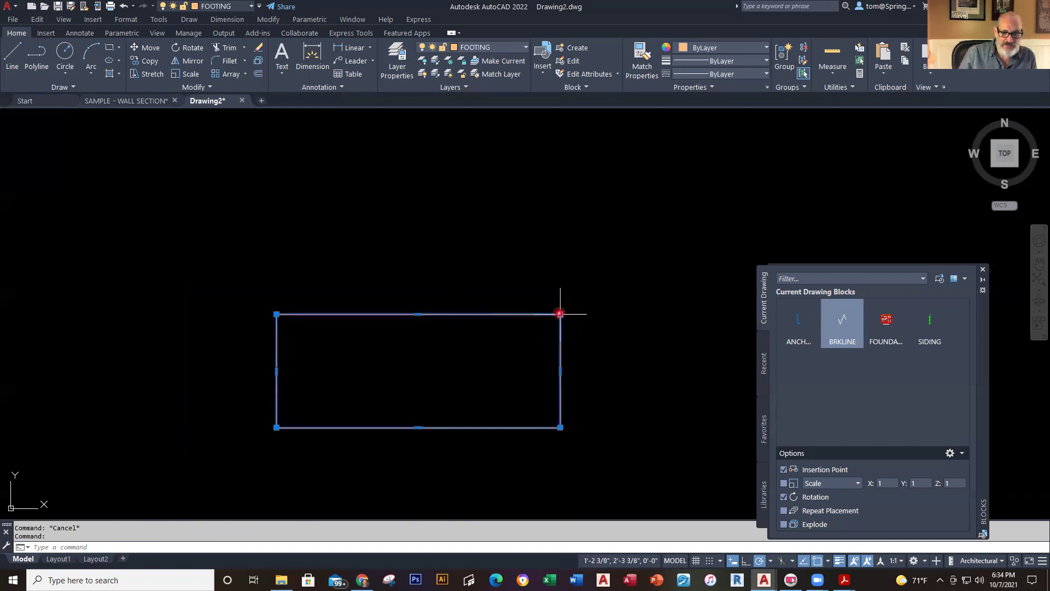
pyautogui.moveTo(559, 315)
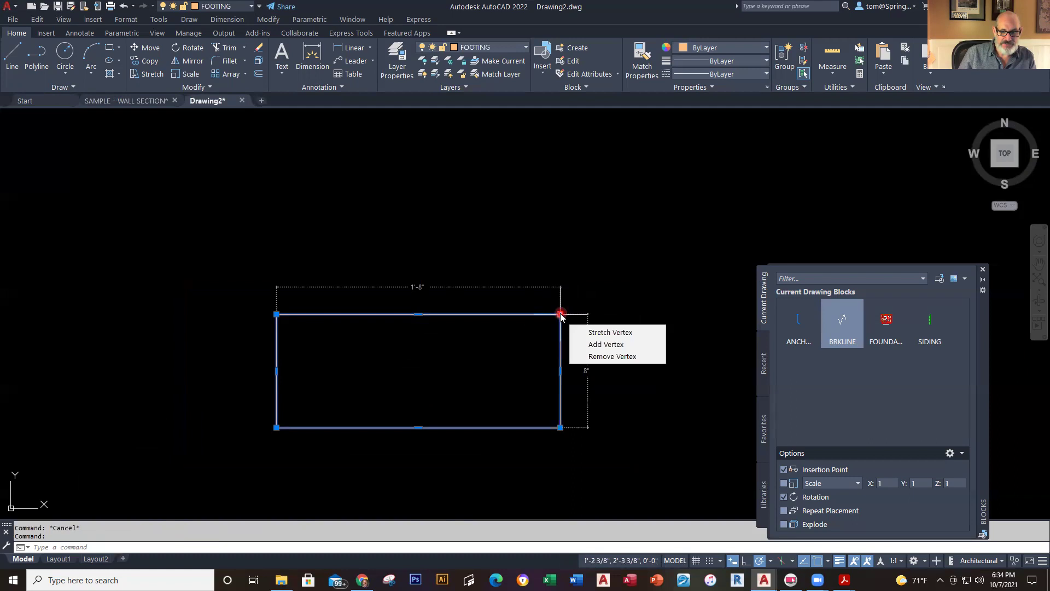
pyautogui.press('Escape')
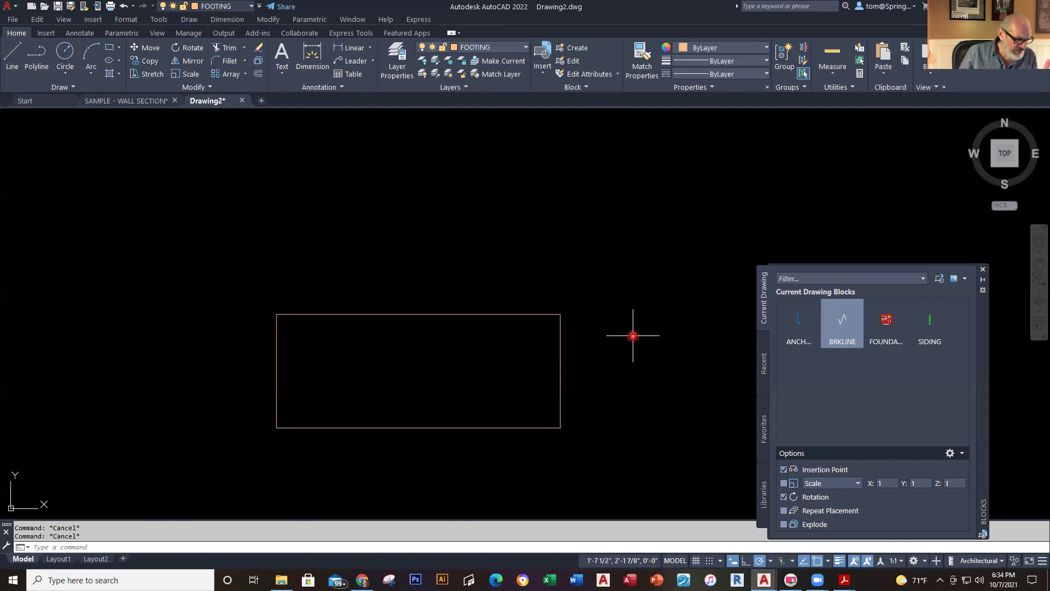
# Switch to Adobe Acrobat and open WALL SECTION 2020(1) (1).pdf from the Desktop
pyautogui.hotkey('alt', 'Tab')
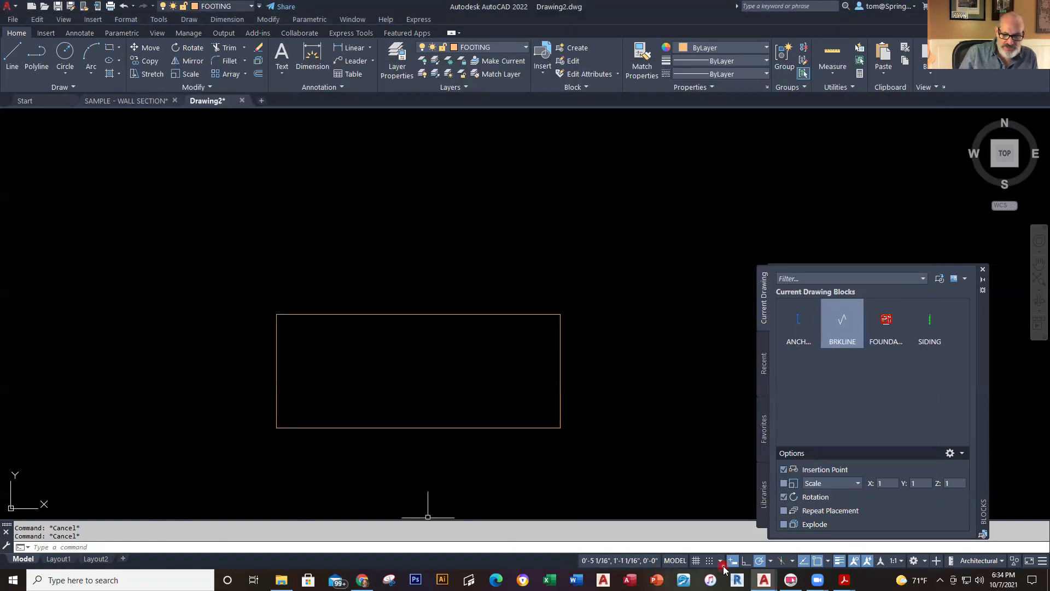
pyautogui.moveTo(844, 582)
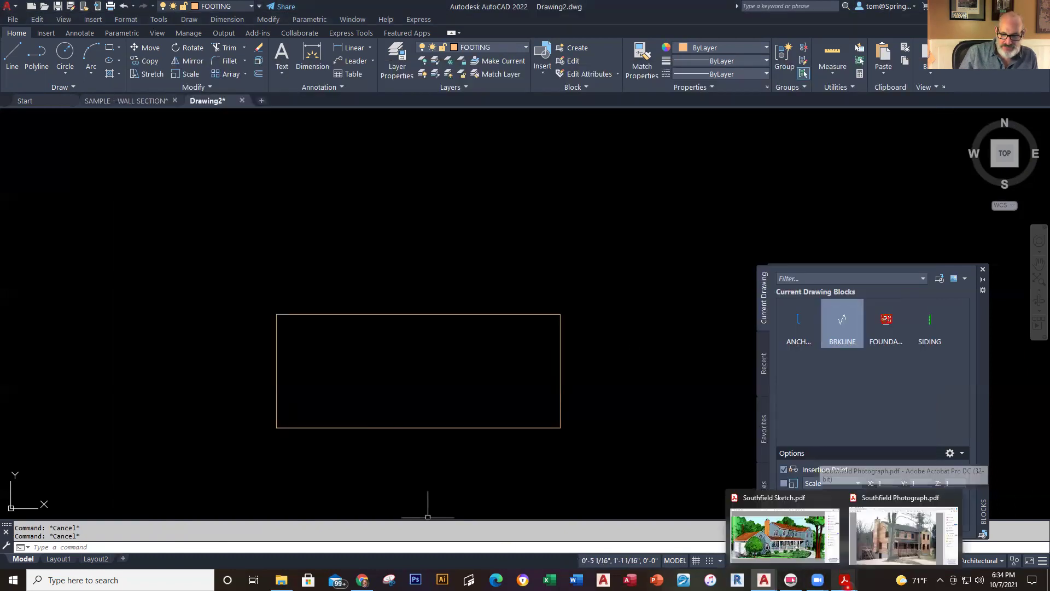
pyautogui.click(785, 535)
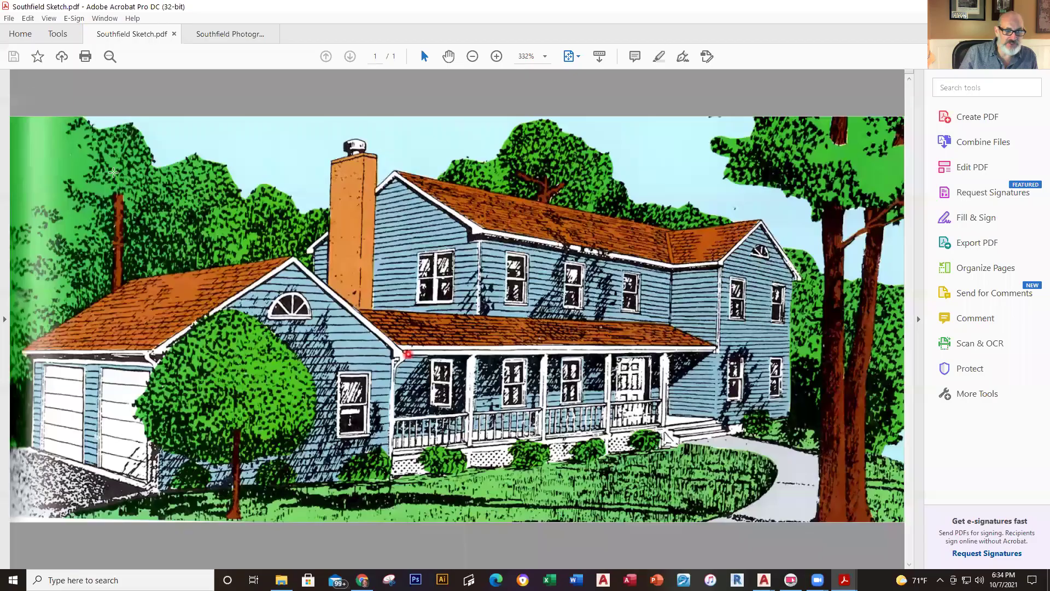
pyautogui.click(9, 18)
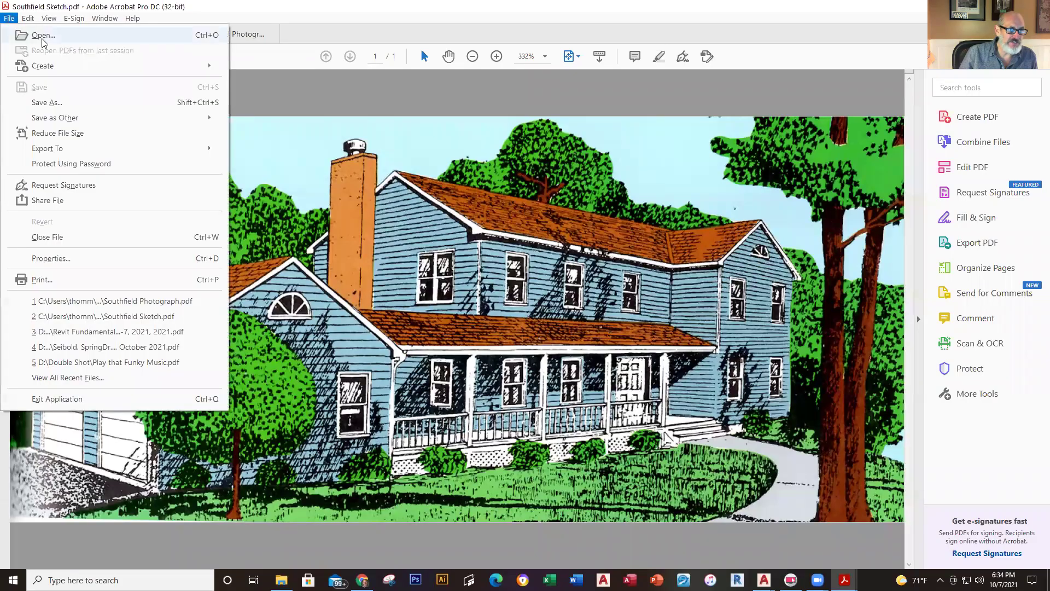
pyautogui.click(42, 36)
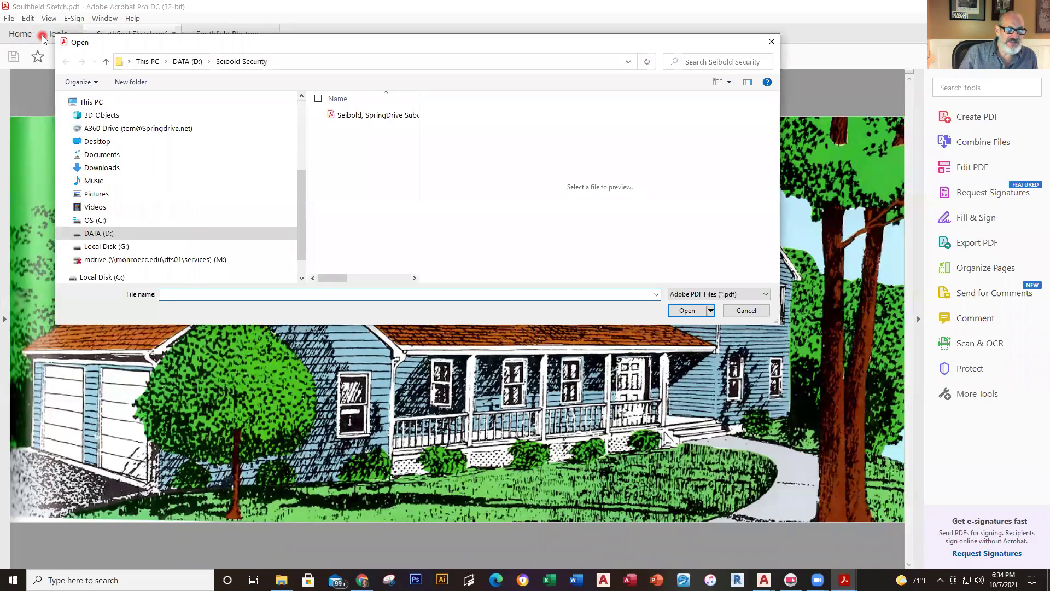
pyautogui.moveTo(304, 208); pyautogui.dragTo(304, 129)
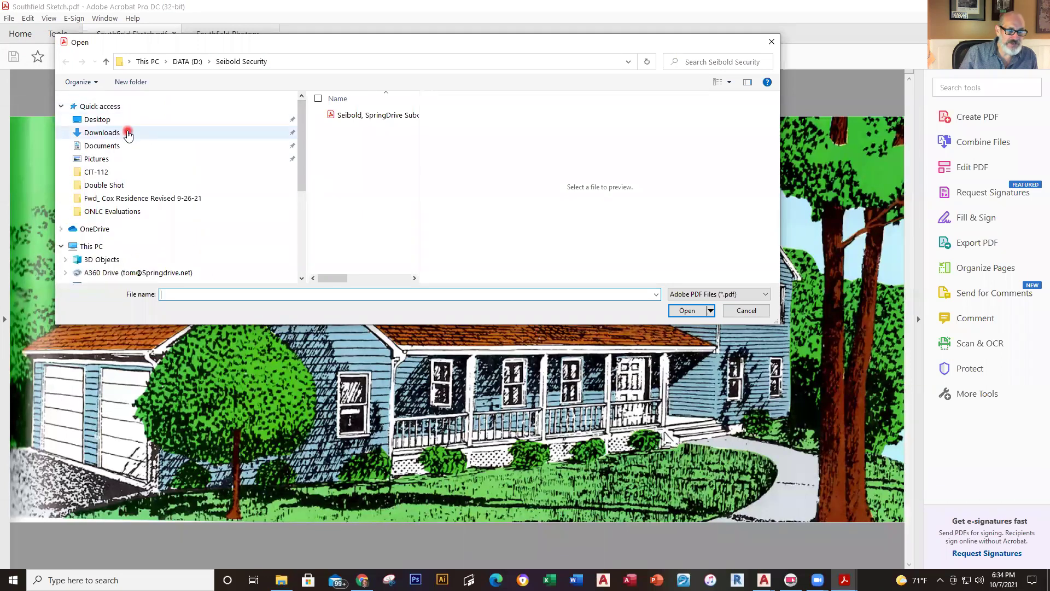
pyautogui.click(101, 133)
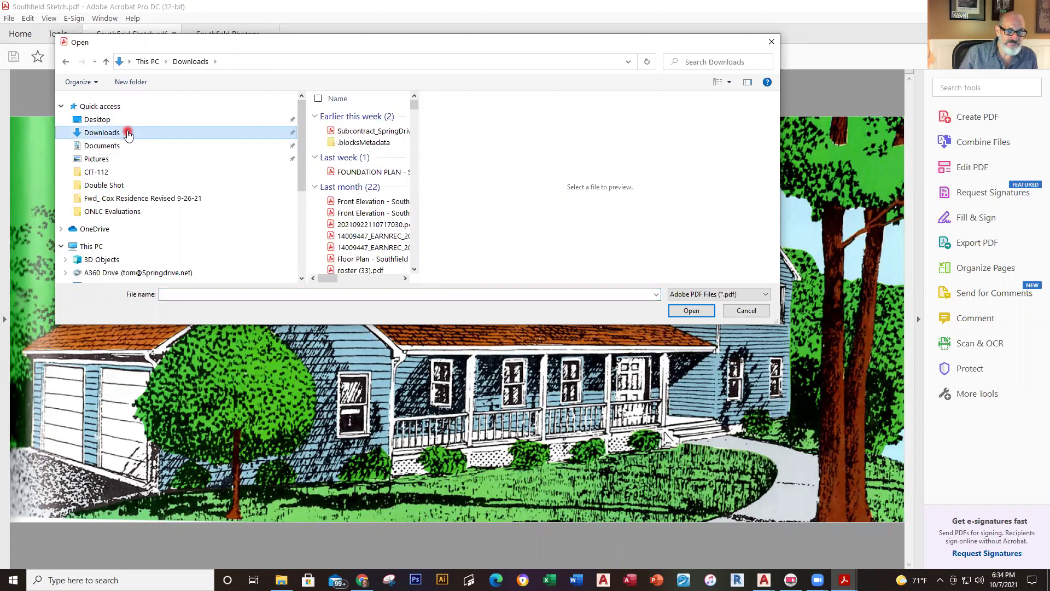
pyautogui.click(129, 119)
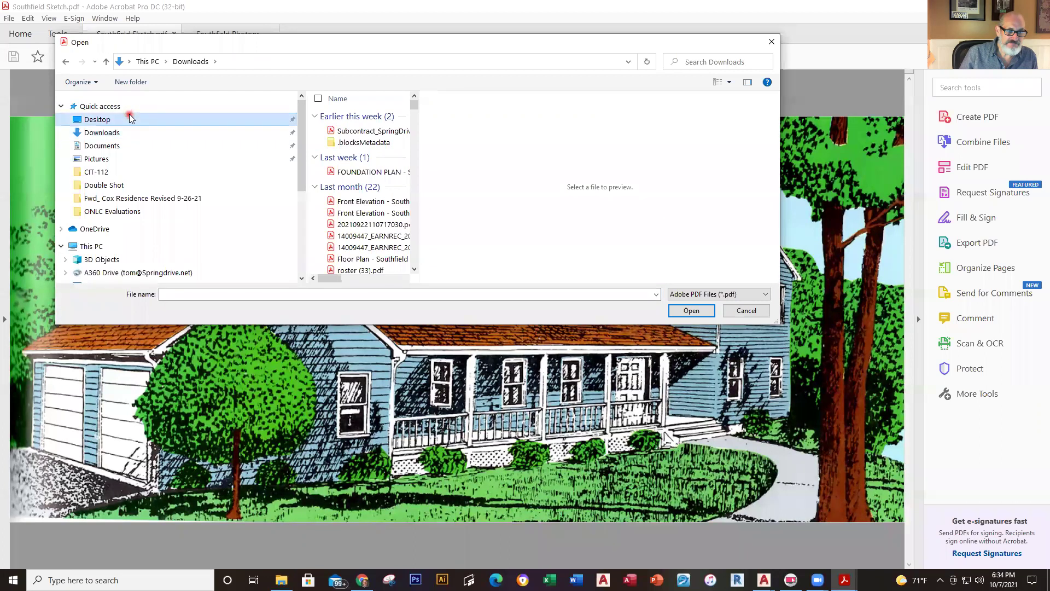
pyautogui.click(382, 118)
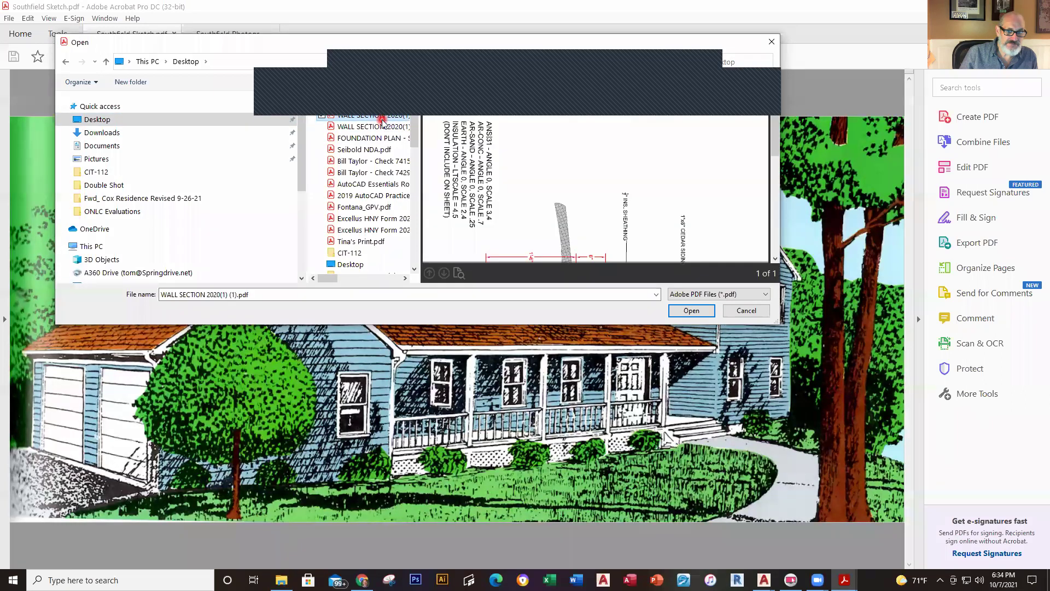
pyautogui.click(691, 310)
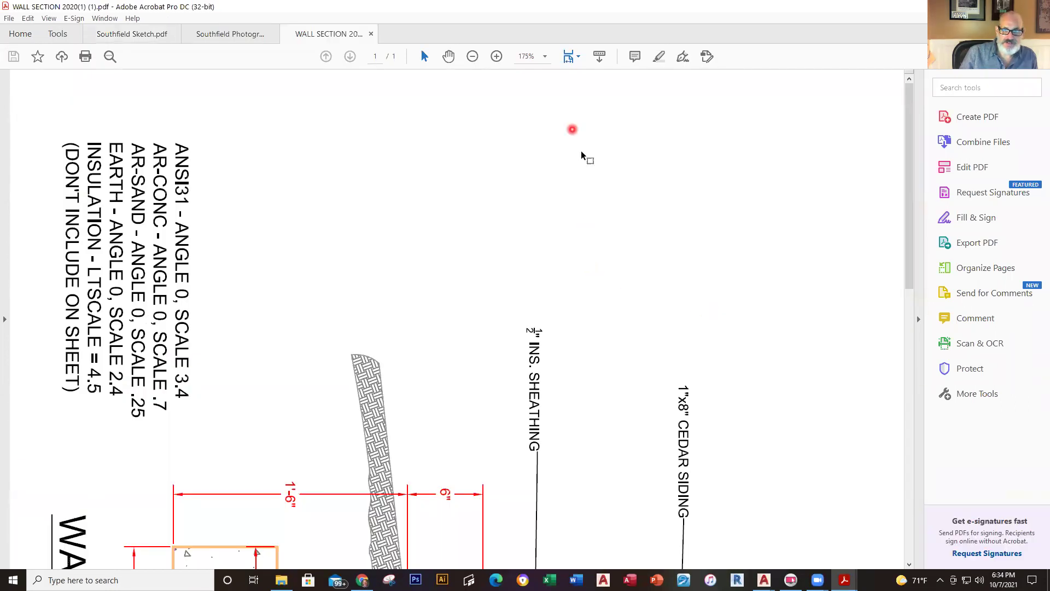
# Rotate the wall section PDF view counterclockwise and examine the whole section with its footing dimensions and hatch settings
pyautogui.click(45, 20)
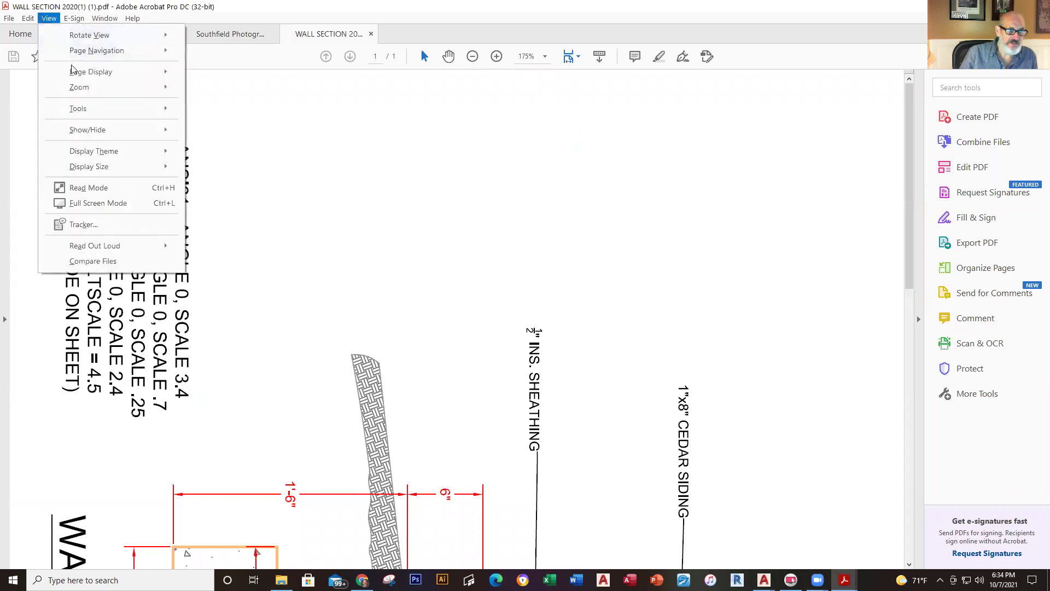
pyautogui.moveTo(100, 54)
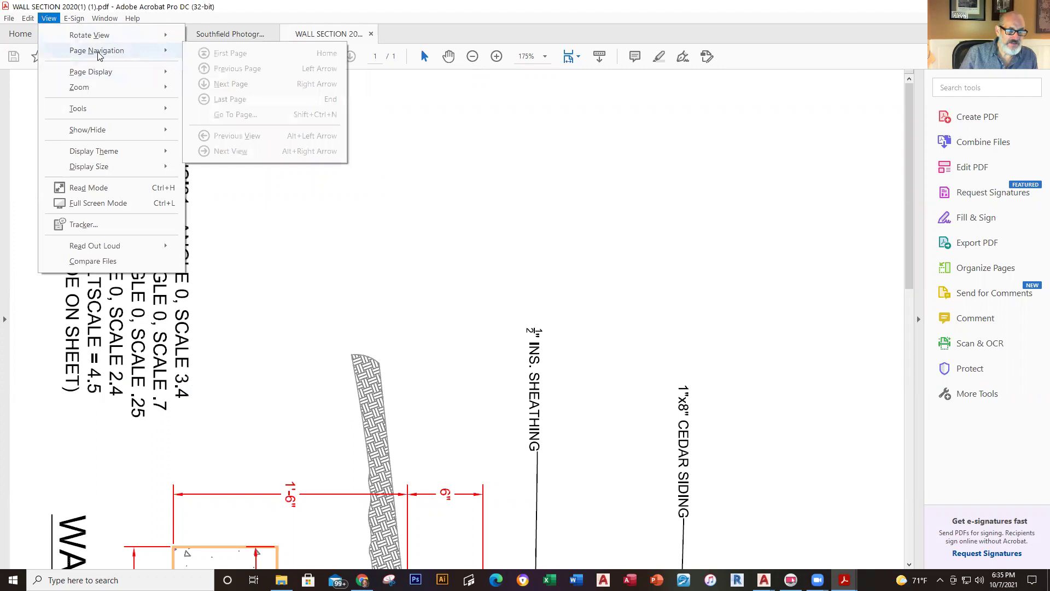
pyautogui.moveTo(105, 36)
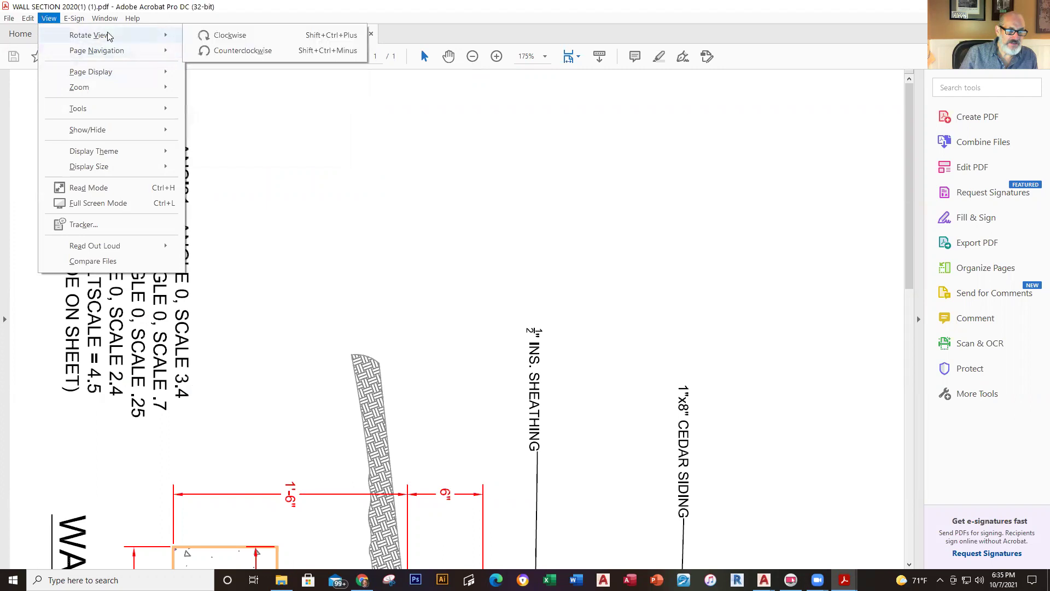
pyautogui.click(255, 49)
pyautogui.scroll(2, 647, 169)
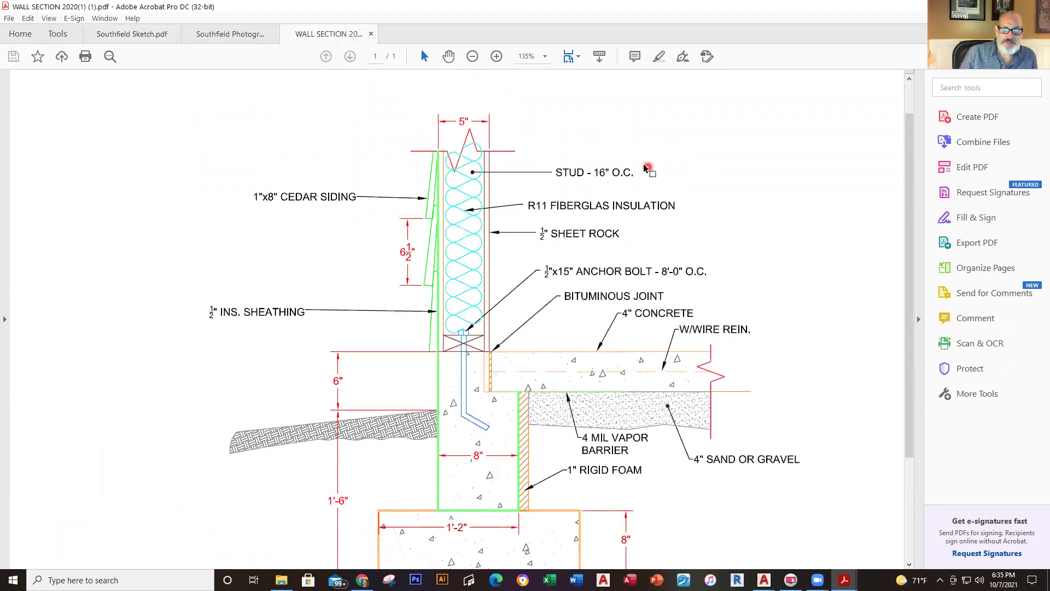
pyautogui.click(473, 57)
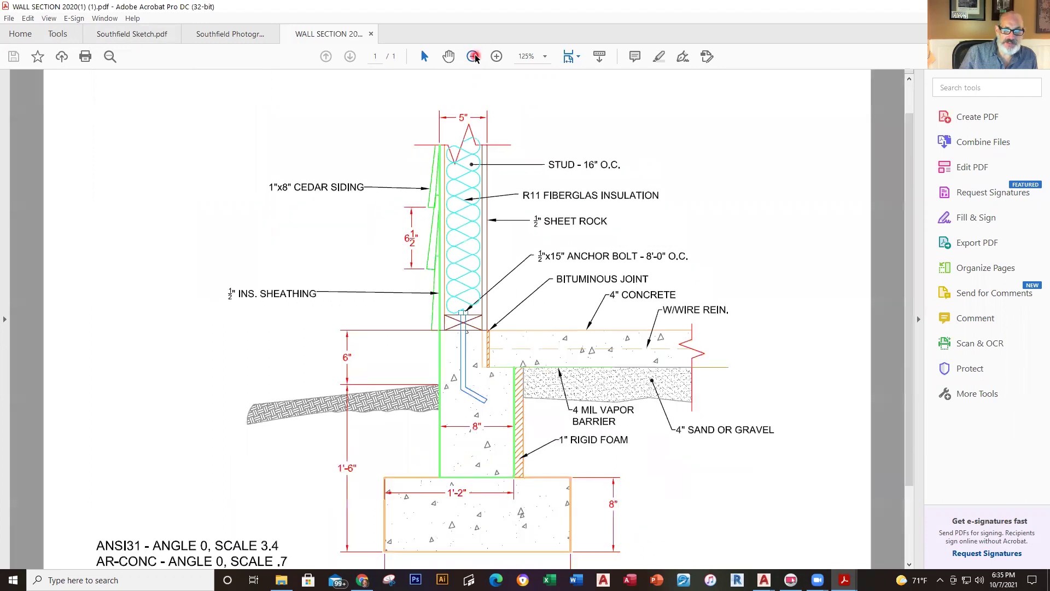
pyautogui.click(473, 57)
pyautogui.click(500, 431)
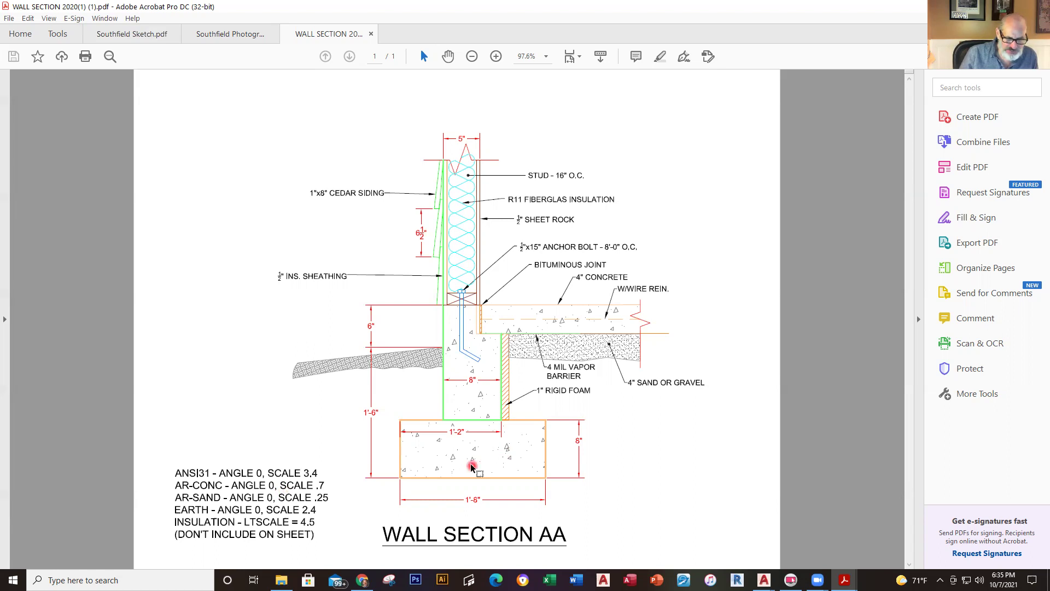
# Switch back to AutoCAD and return to Drawing2 with the footing rectangle
pyautogui.hotkey('alt', 'Tab')
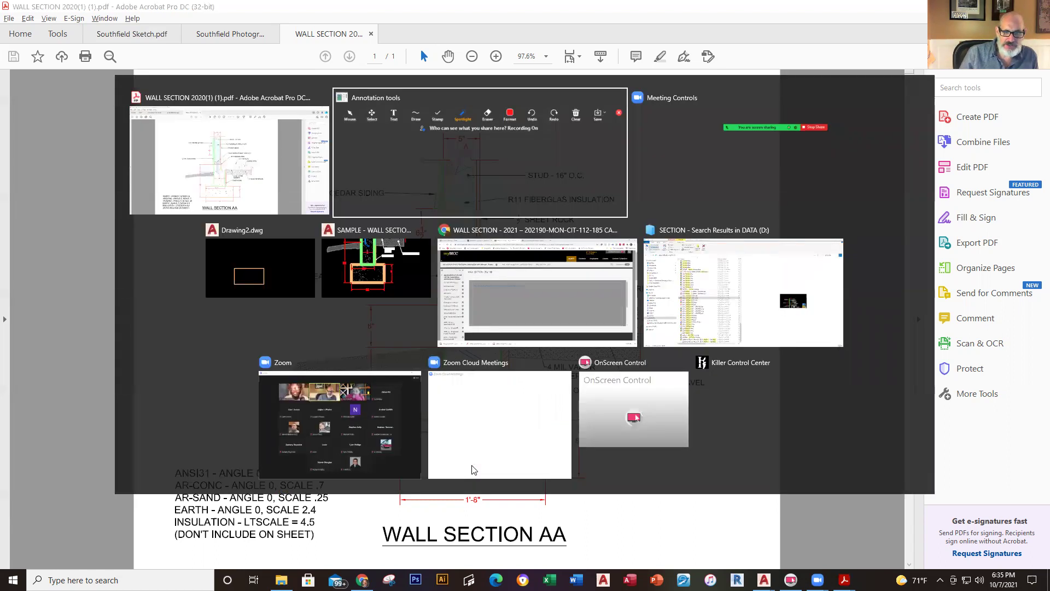
pyautogui.click(402, 274)
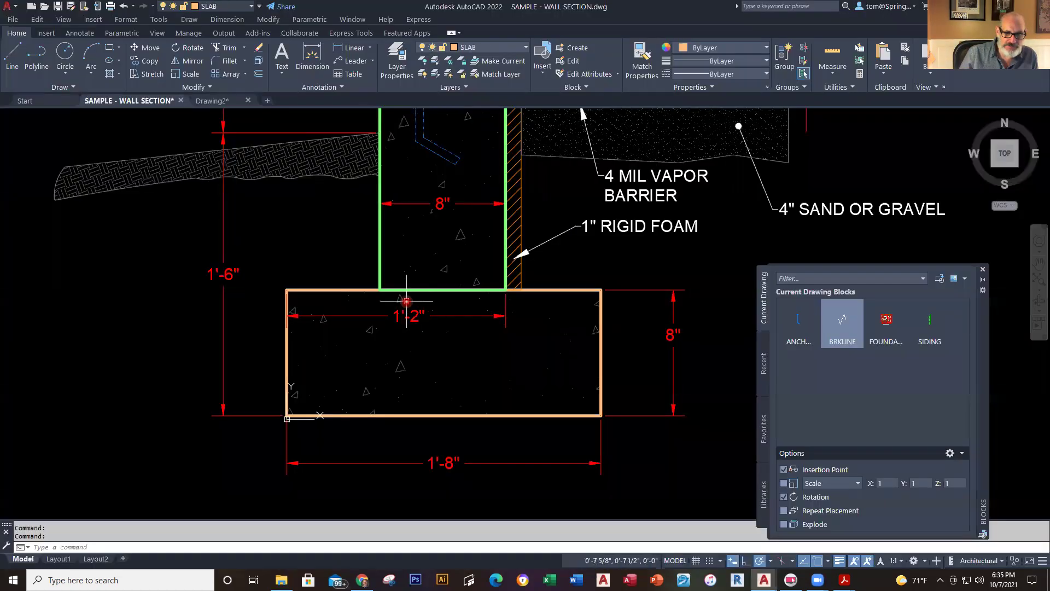
pyautogui.click(229, 101)
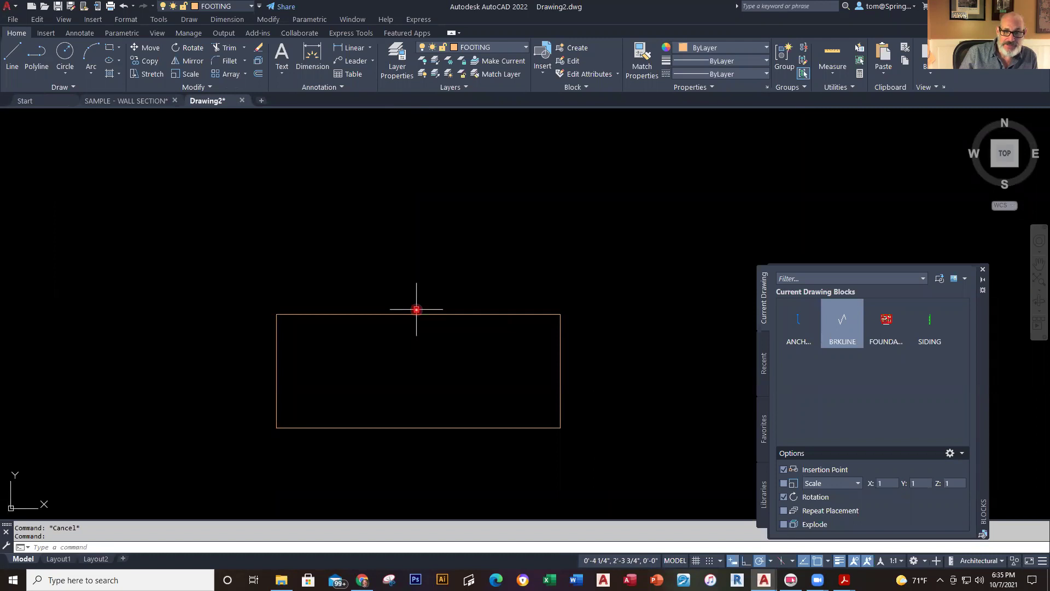
# Hatch the inside of the footing rectangle with the AR-CONC pattern at angle 0 and scale 0.7
pyautogui.click(121, 76)
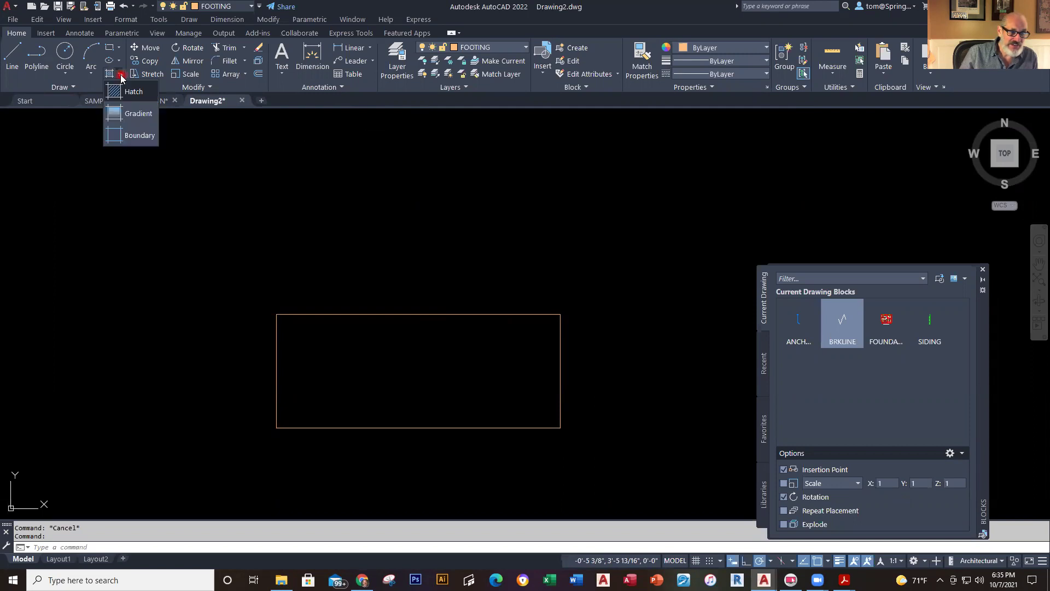
pyautogui.click(127, 91)
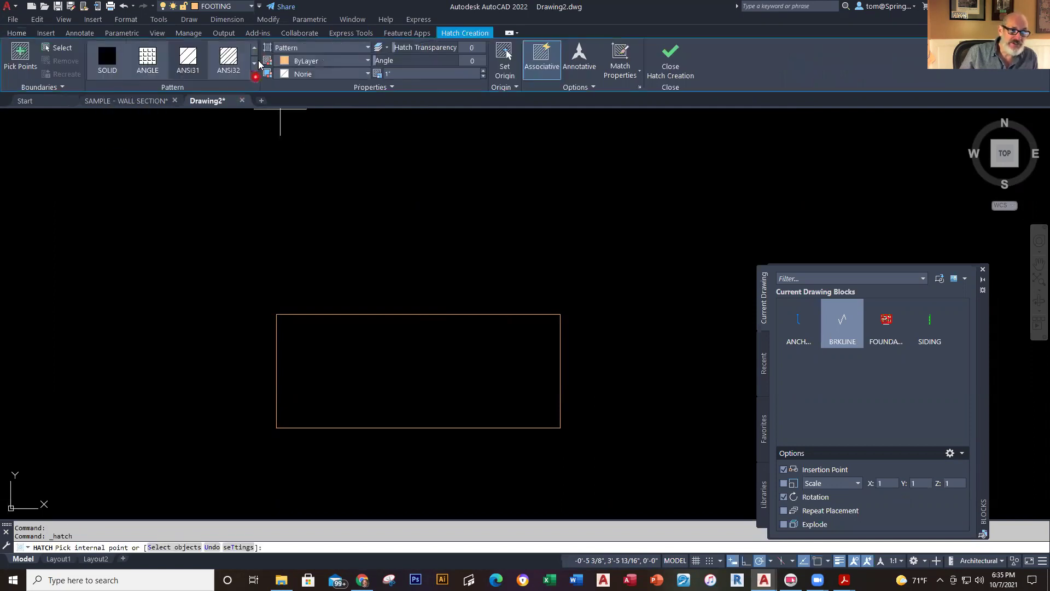
pyautogui.click(254, 76)
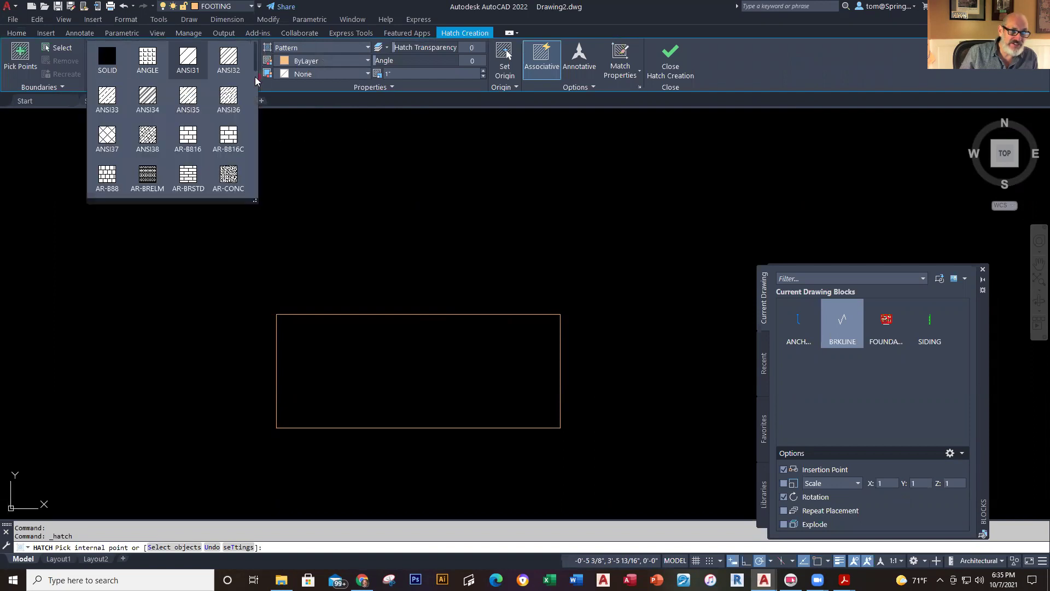
pyautogui.click(229, 176)
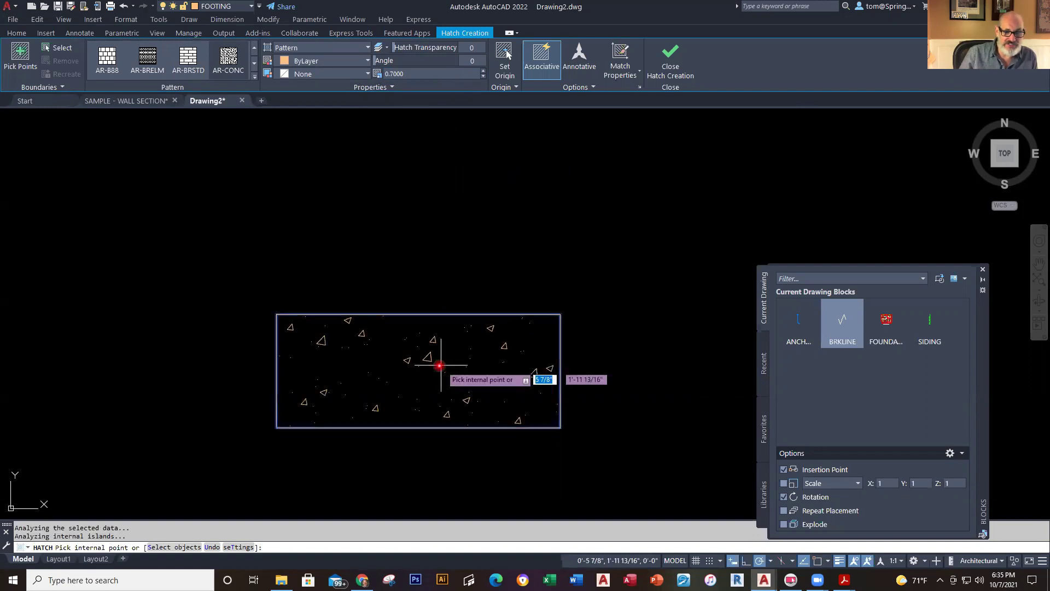
pyautogui.press('Escape')
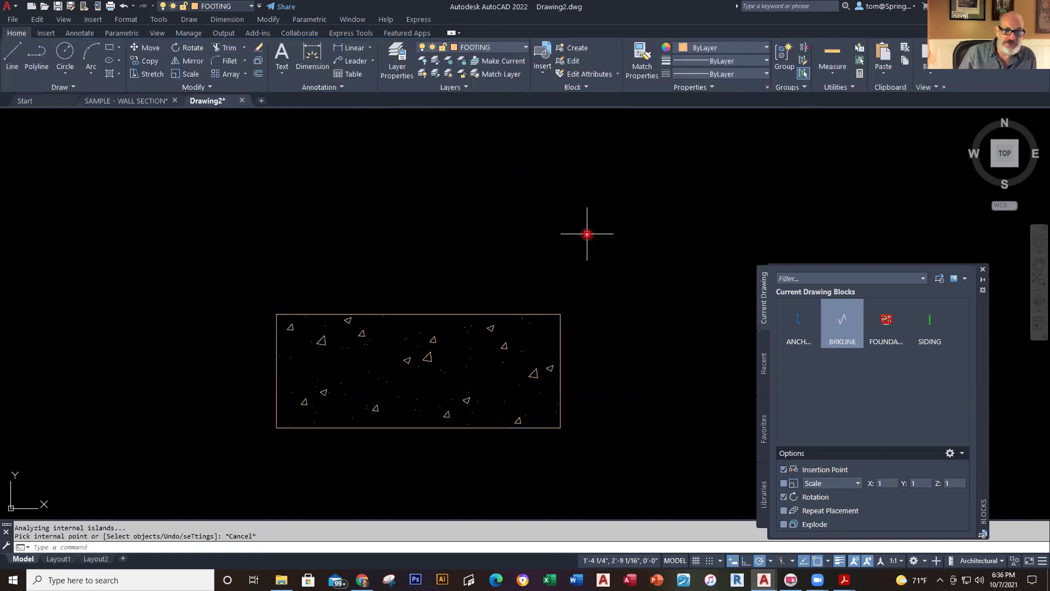
# Switch to the SAMPLE - WALL SECTION drawing and examine the foundation wall's dimensions, its slab ledge and its position on the footing
pyautogui.hotkey('alt', 'Tab')
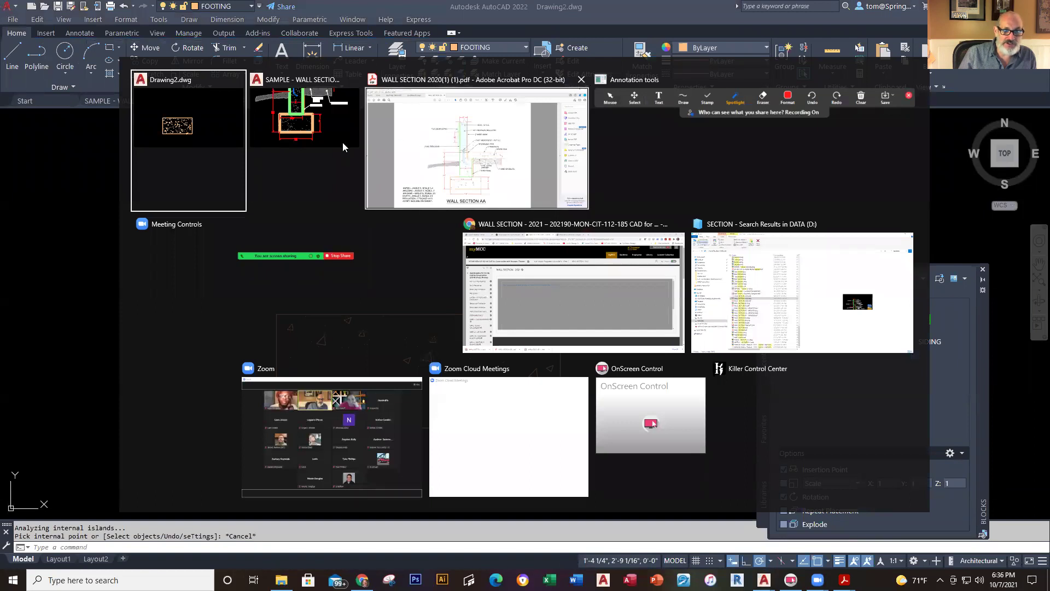
pyautogui.click(322, 143)
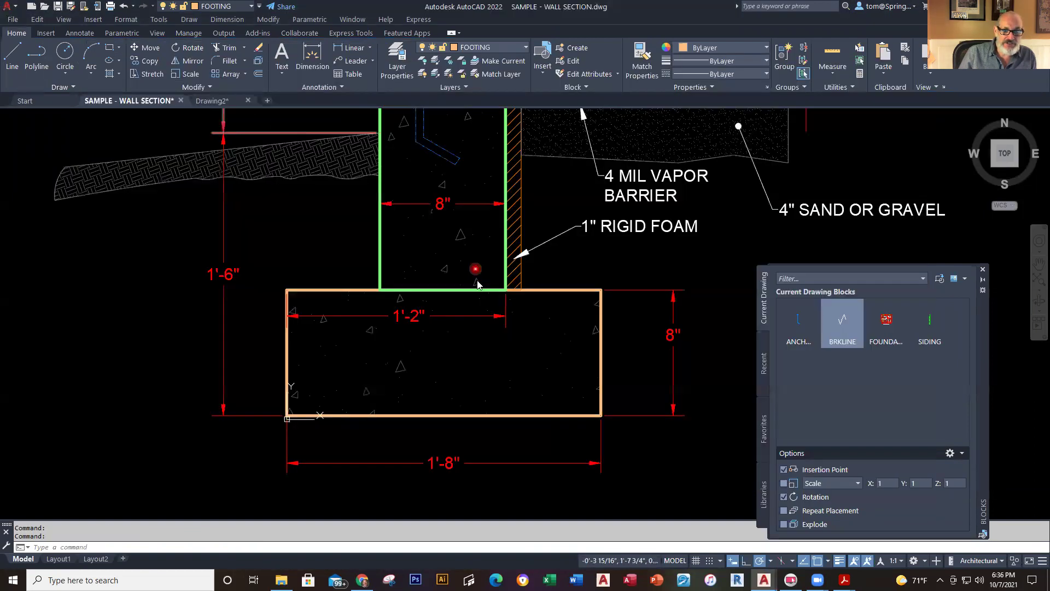
pyautogui.scroll(-2, 506, 333)
pyautogui.scroll(6, 483, 398)
pyautogui.moveTo(483, 398); pyautogui.dragTo(489, 431, button='middle')
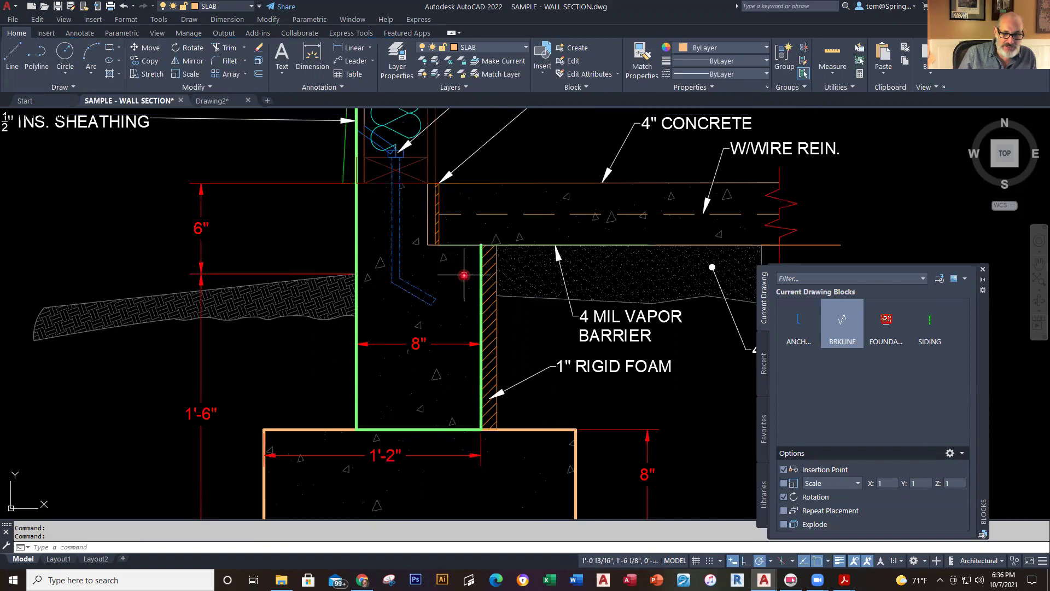
pyautogui.scroll(-2, 470, 291)
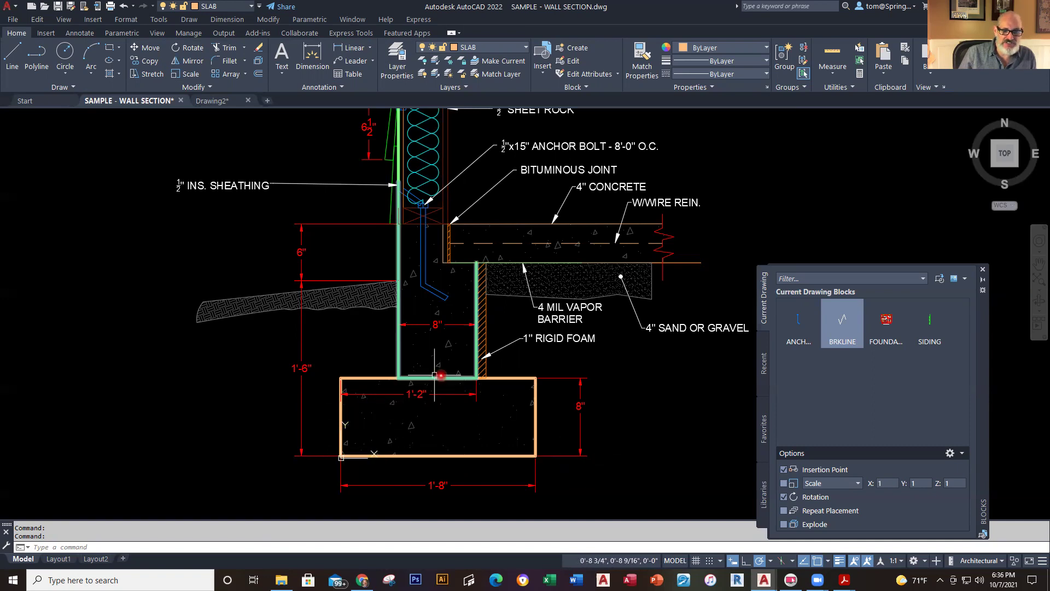
pyautogui.moveTo(457, 375)
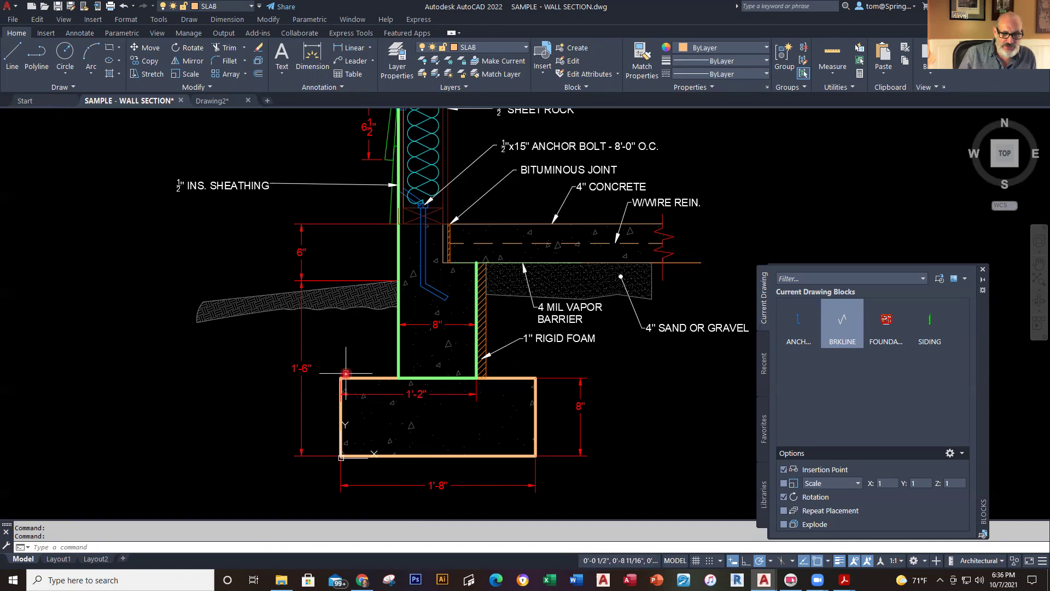
pyautogui.moveTo(398, 376)
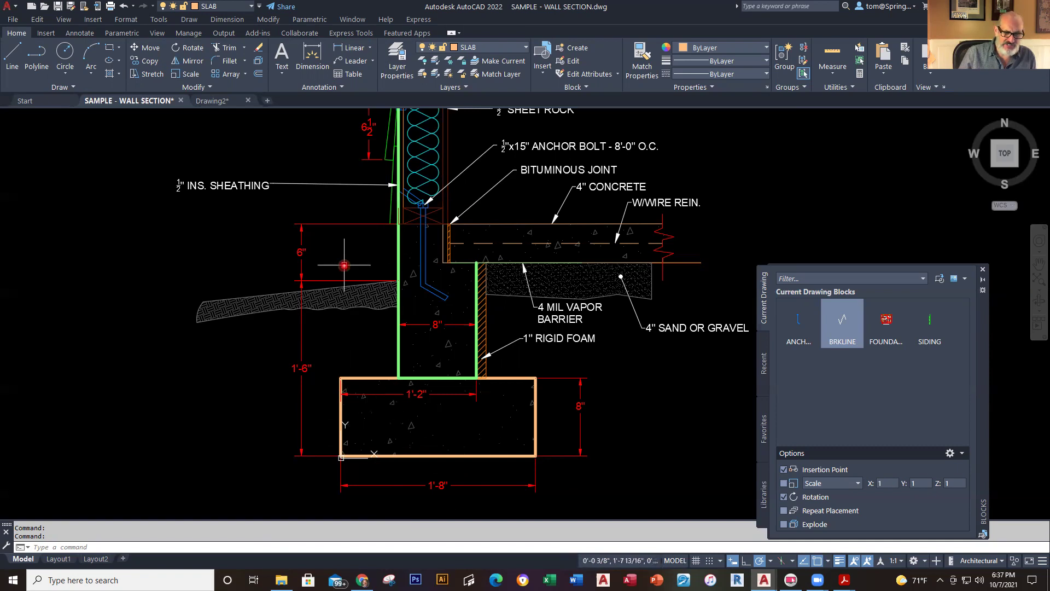
# Return to Drawing2 and make SIDING the current layer
pyautogui.click(228, 104)
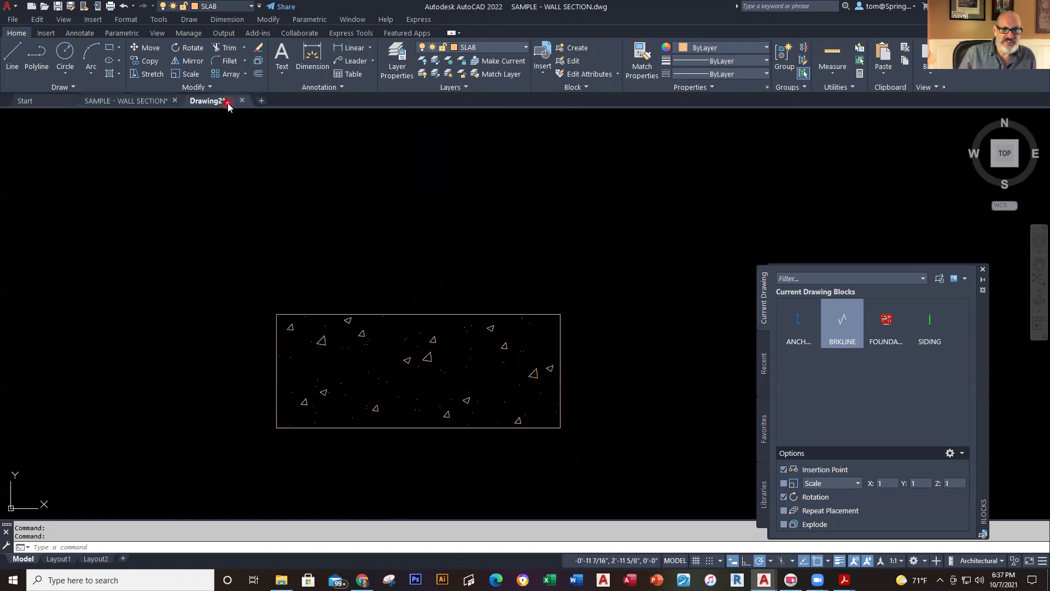
pyautogui.click(525, 49)
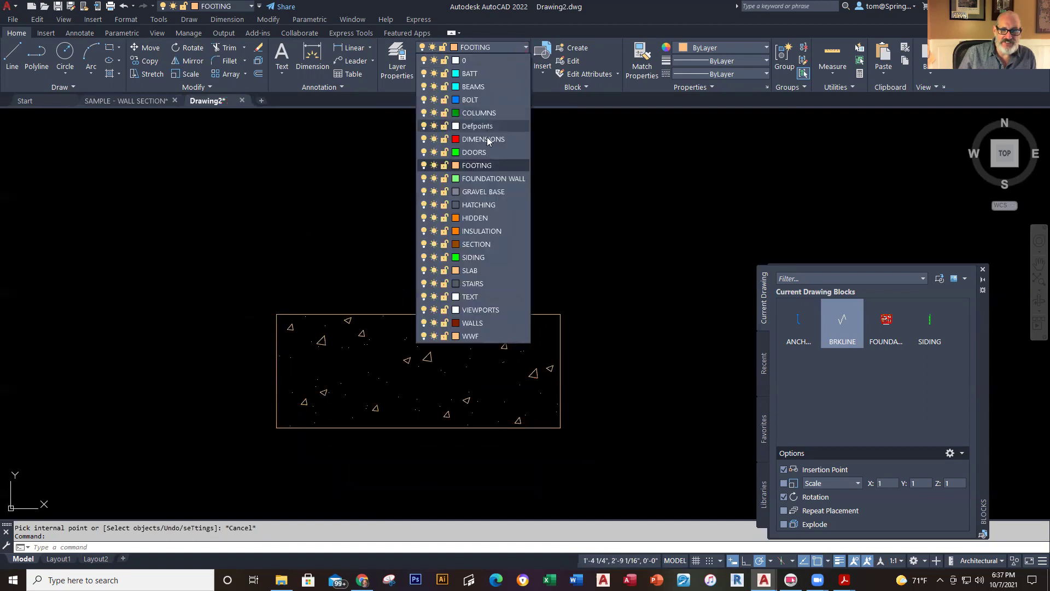
pyautogui.click(473, 257)
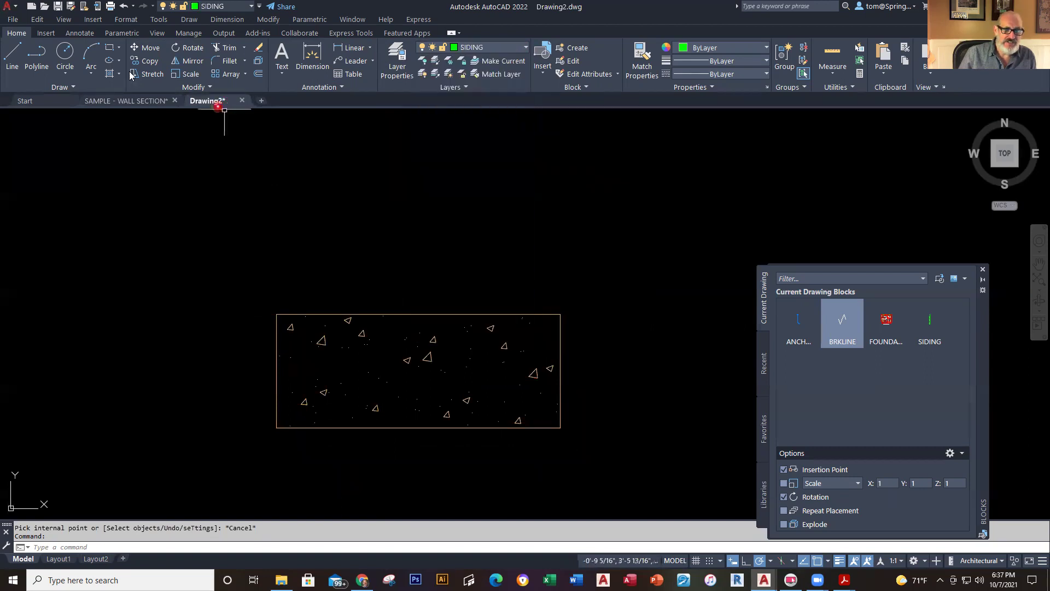
# Draw a 16-inch vertical line upward from the footing's top edge, starting 6 inches in from its upper-left corner
pyautogui.click(13, 55)
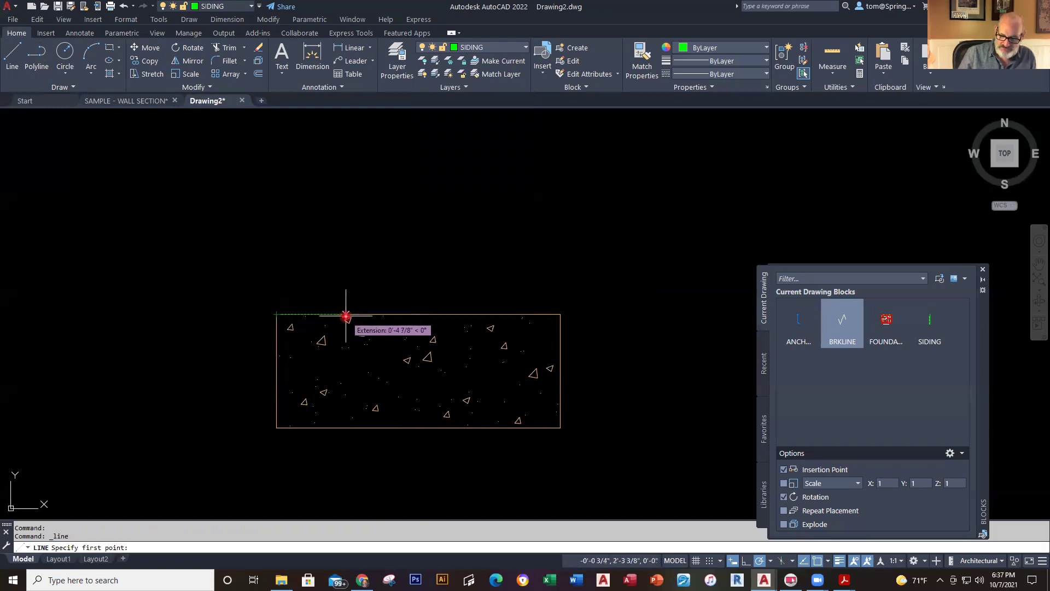
pyautogui.write('6')
pyautogui.press('Return')
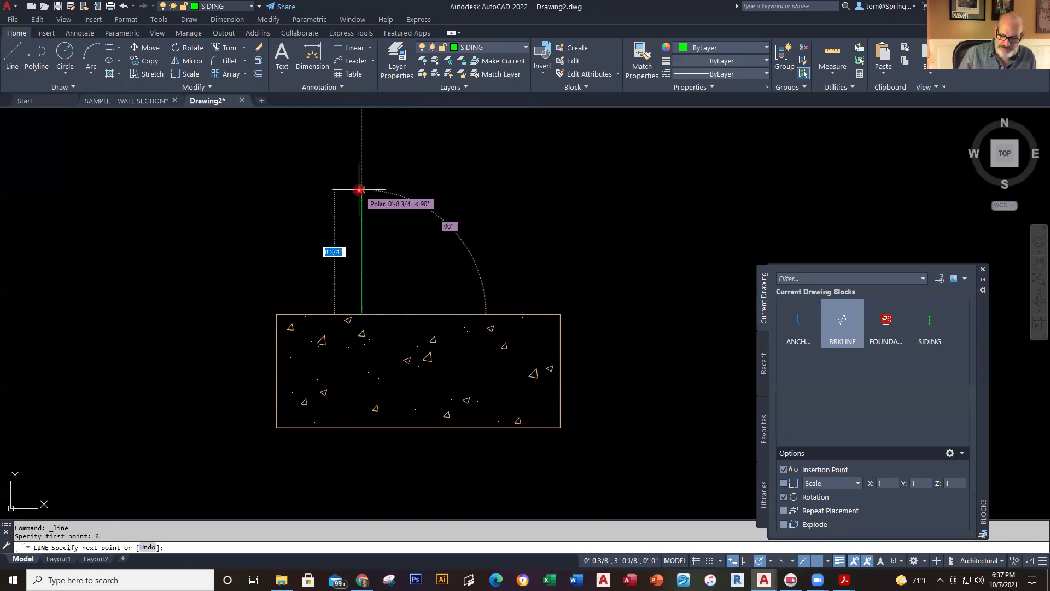
pyautogui.write('16')
pyautogui.press('Return')
pyautogui.scroll(-2, 365, 233)
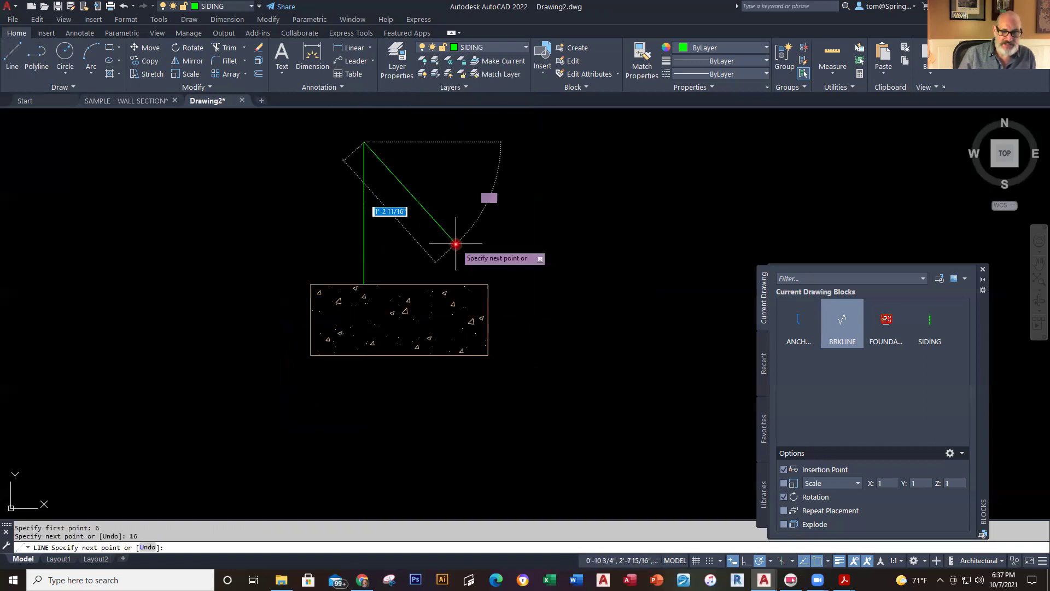
# Continue the foundation wall outline 5 inches right, 4 inches down, 4 inches right and straight down to the footing's top edge
pyautogui.moveTo(457, 249); pyautogui.dragTo(472, 349, button='middle')
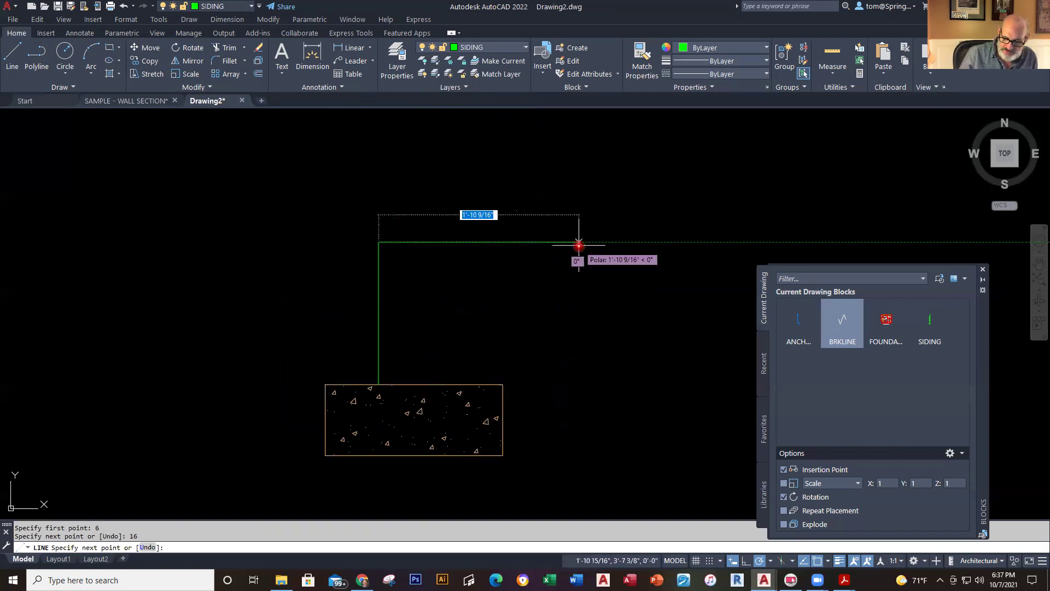
pyautogui.write('5')
pyautogui.press('Return')
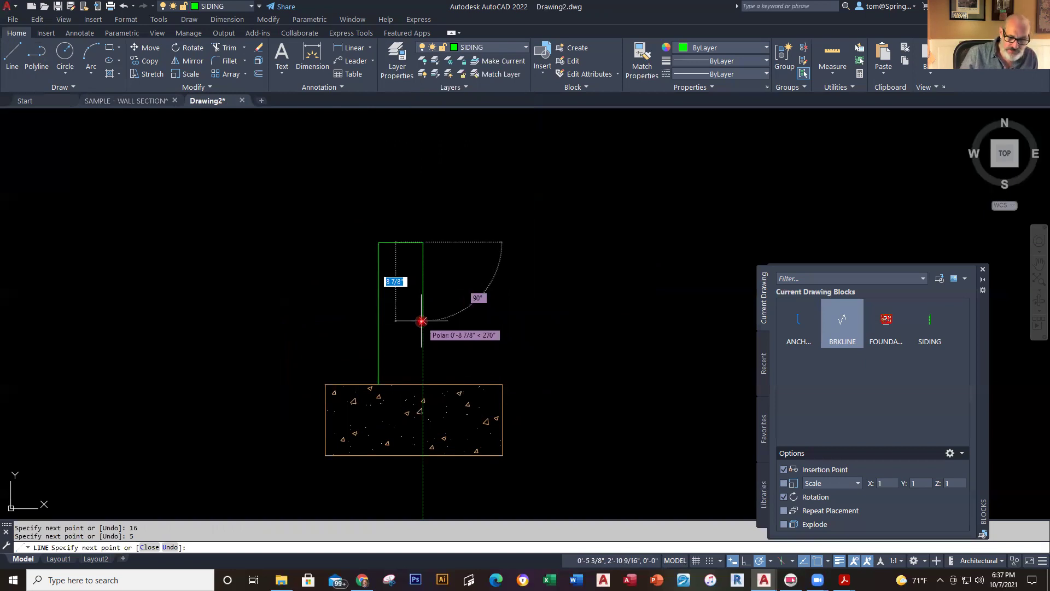
pyautogui.write('4')
pyautogui.press('Return')
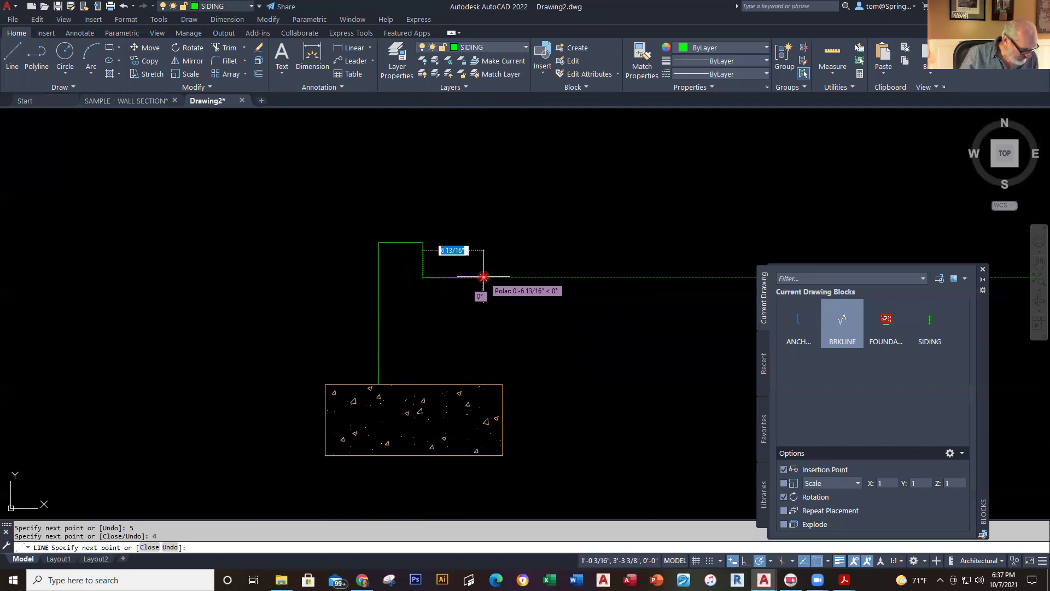
pyautogui.write('4')
pyautogui.press('Return')
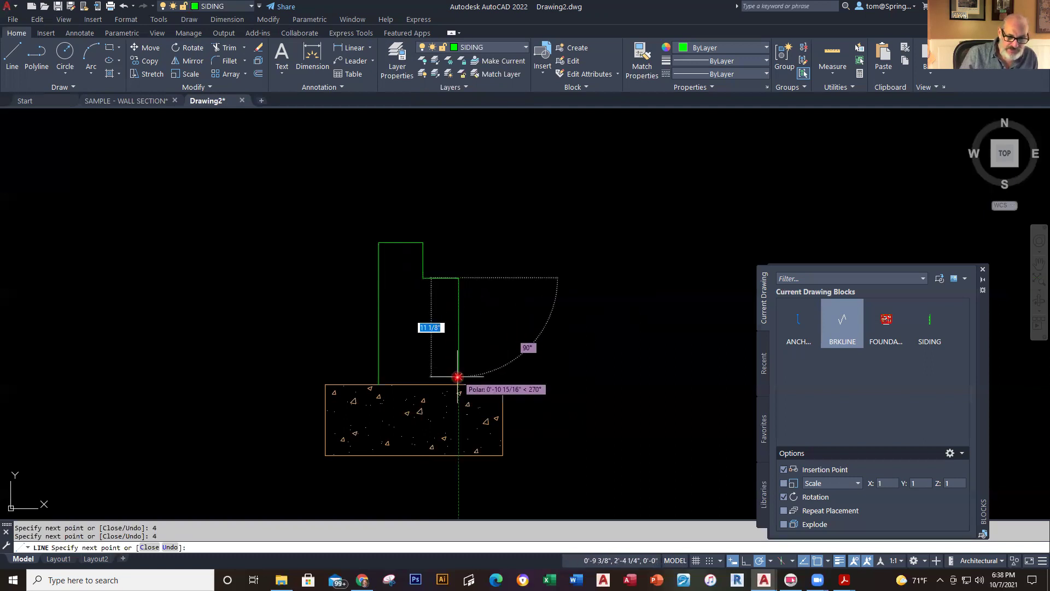
pyautogui.press('Escape')
pyautogui.press('Escape')
pyautogui.scroll(2, 581, 349)
pyautogui.moveTo(581, 348); pyautogui.dragTo(606, 309, button='middle')
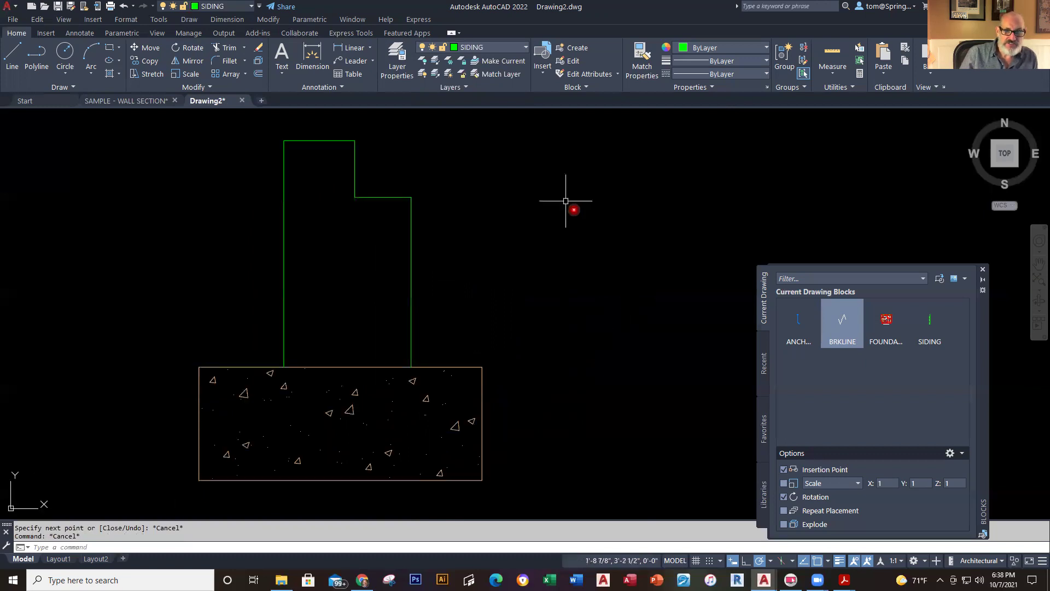
# On the DIMENSIONS layer, add a horizontal linear dimension from the footing's upper-left corner to the wall's left face
pyautogui.click(524, 51)
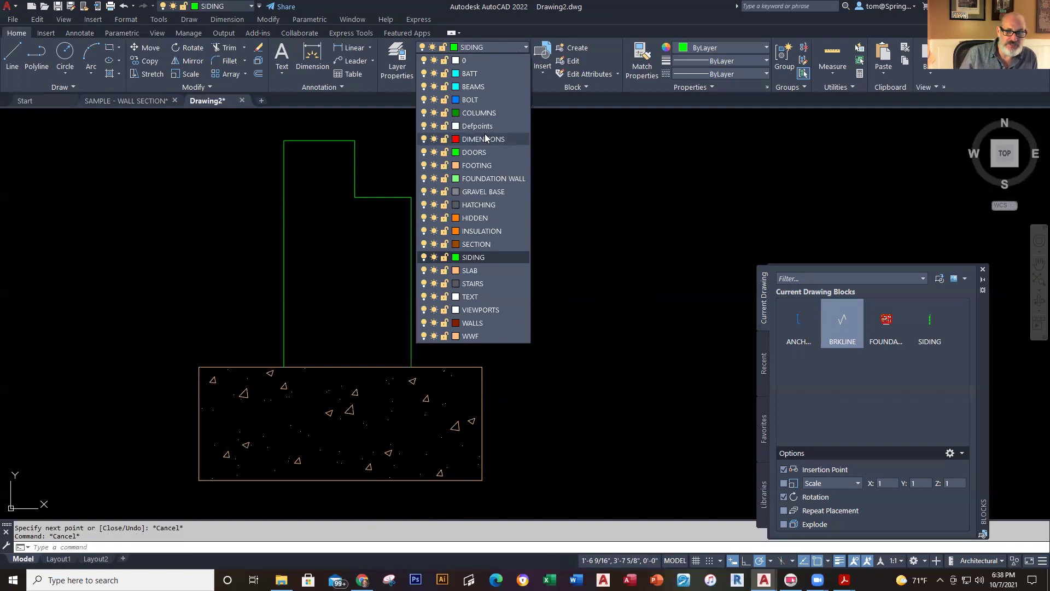
pyautogui.click(350, 51)
pyautogui.click(245, 367)
pyautogui.click(283, 366)
pyautogui.click(272, 321)
# Add a horizontal linear dimension from the wall's right face to the footing's upper-right corner
pyautogui.rightClick(484, 256)
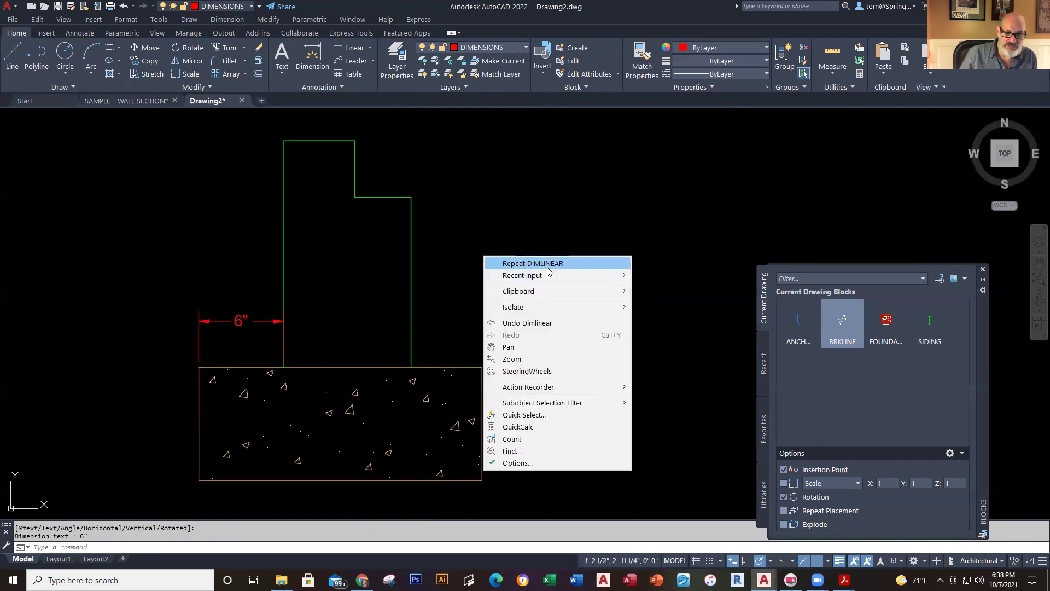
pyautogui.click(520, 263)
pyautogui.click(411, 366)
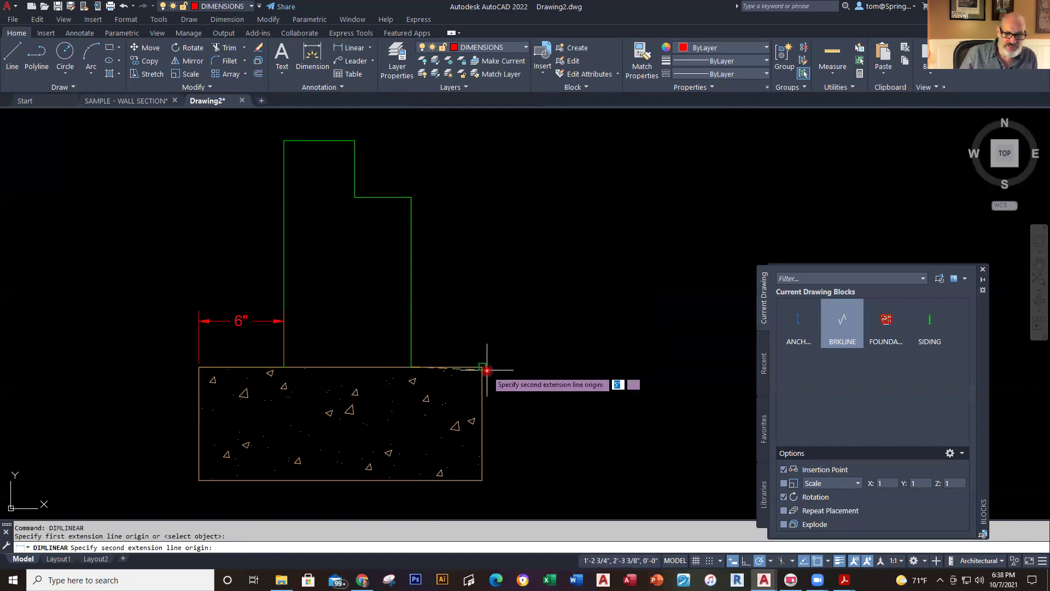
pyautogui.click(482, 366)
pyautogui.click(489, 301)
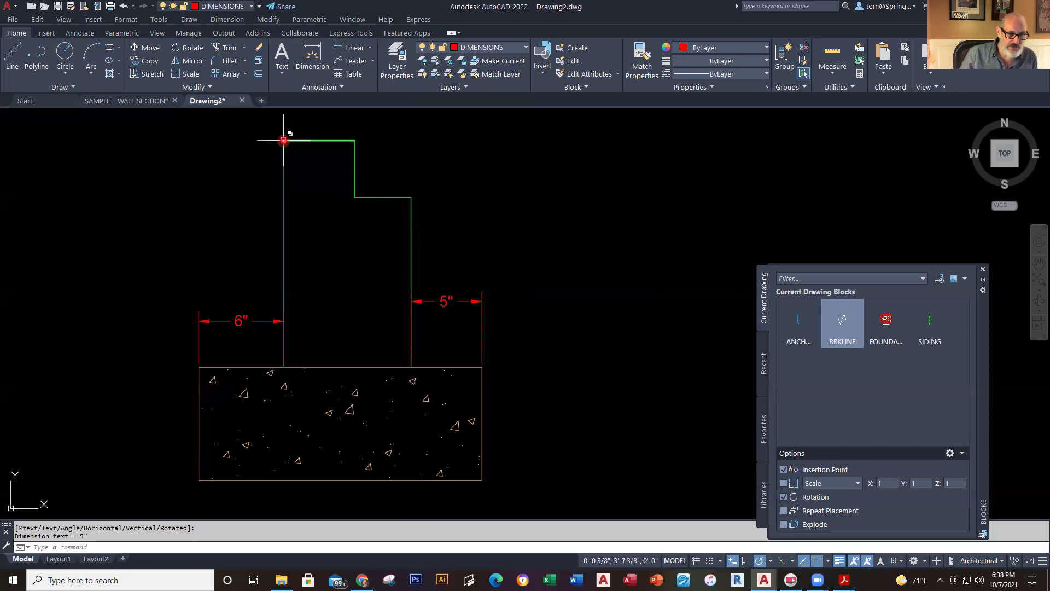
pyautogui.click(300, 140)
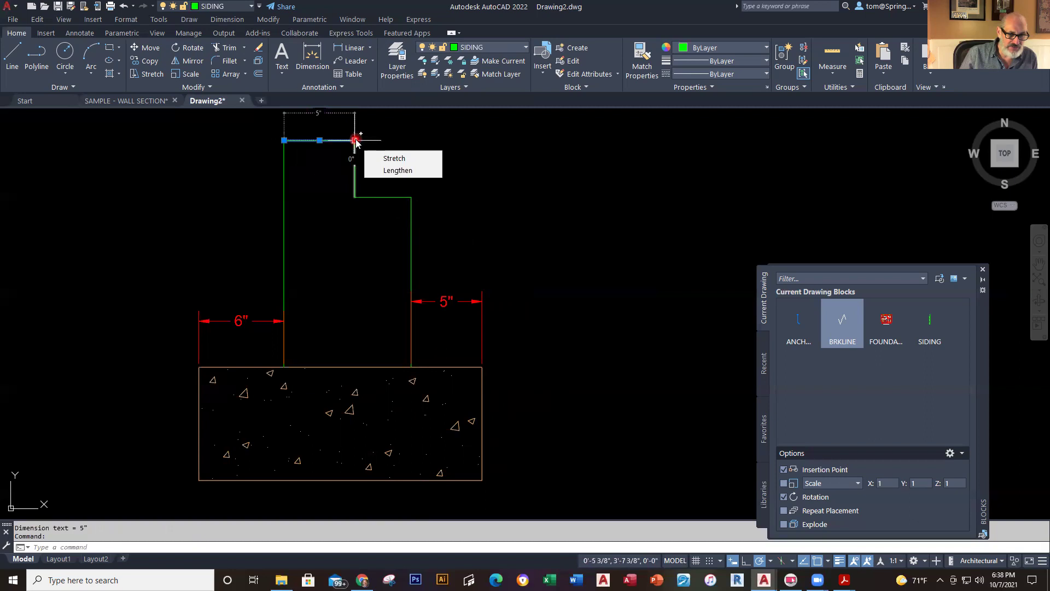
pyautogui.press('Escape')
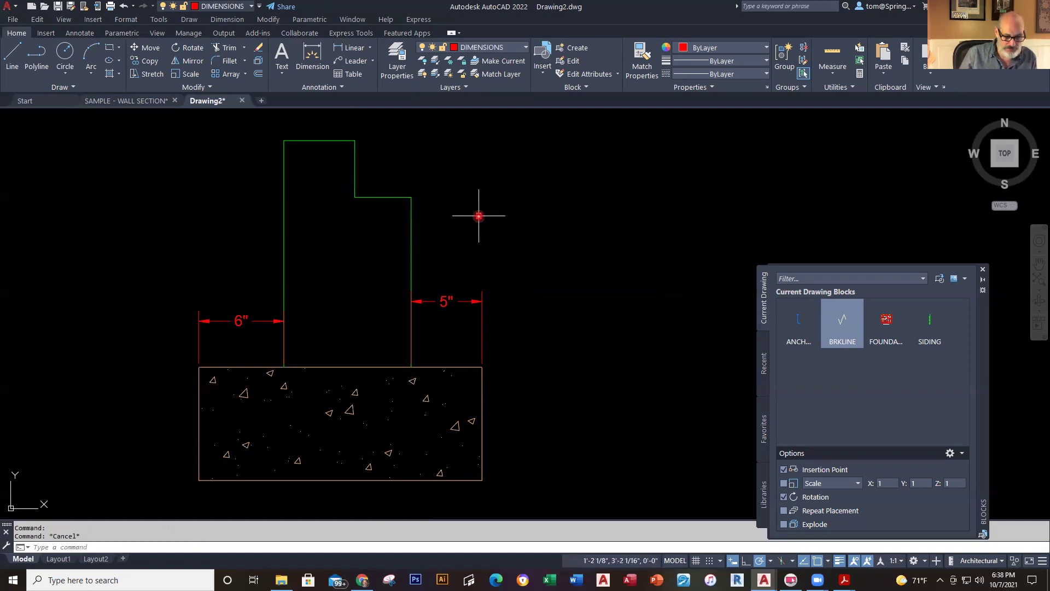
pyautogui.write('m')
pyautogui.press('Return')
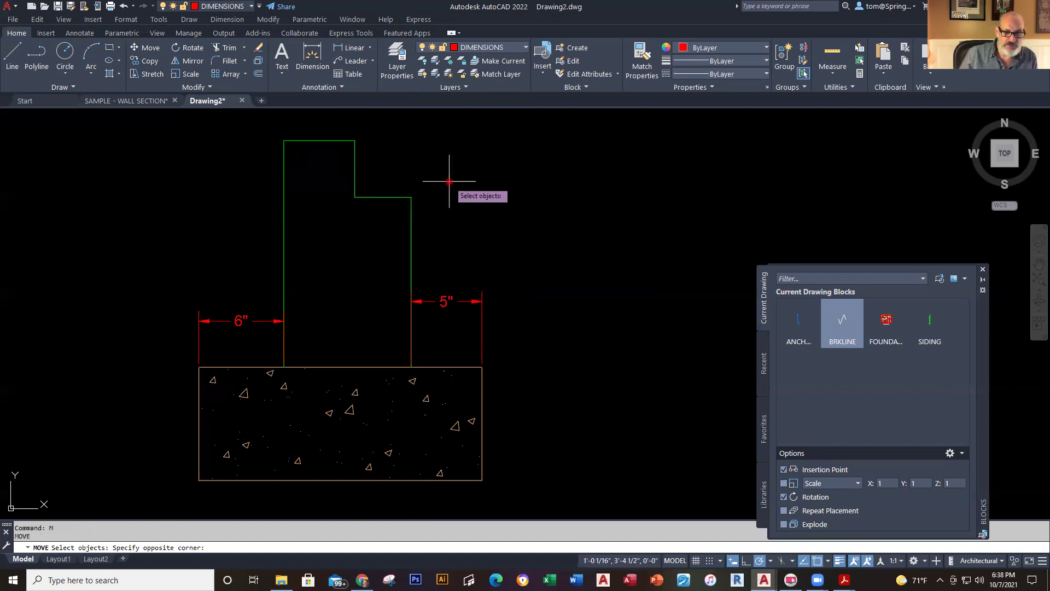
pyautogui.click(449, 181)
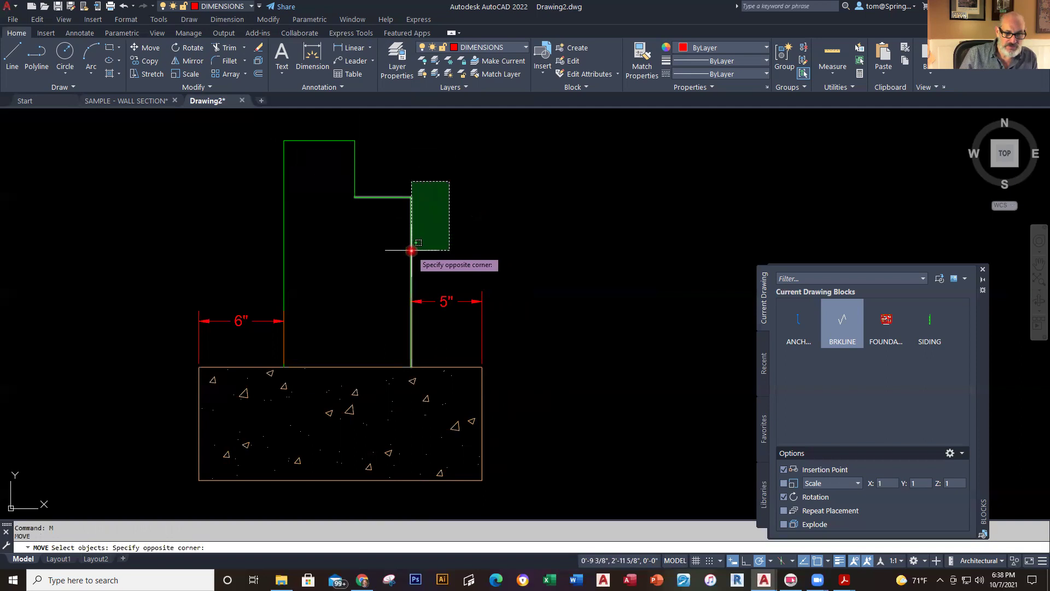
pyautogui.press('Escape')
pyautogui.write('s')
pyautogui.press('Return')
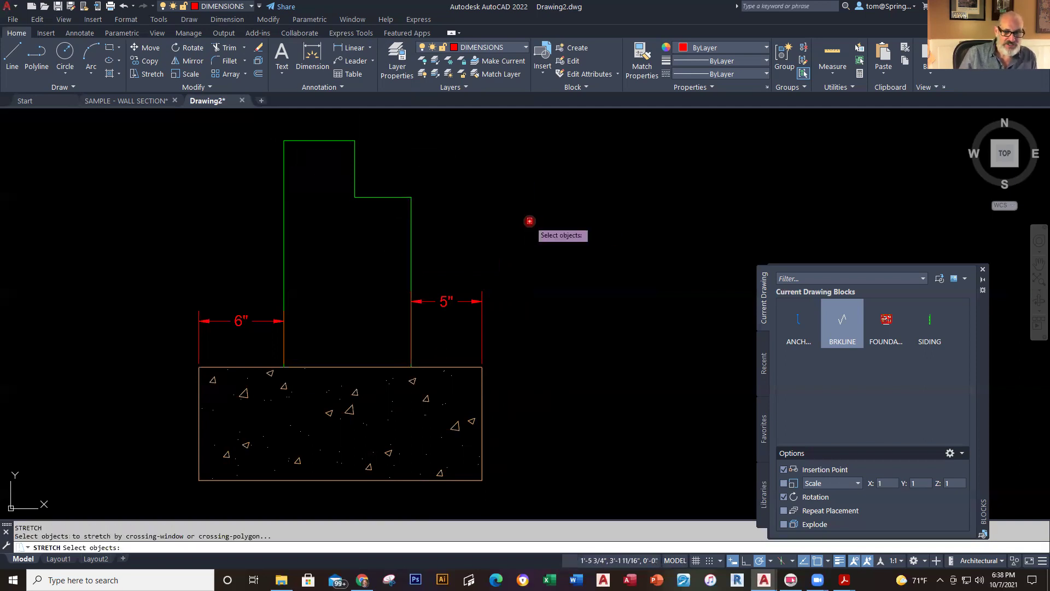
pyautogui.click(446, 177)
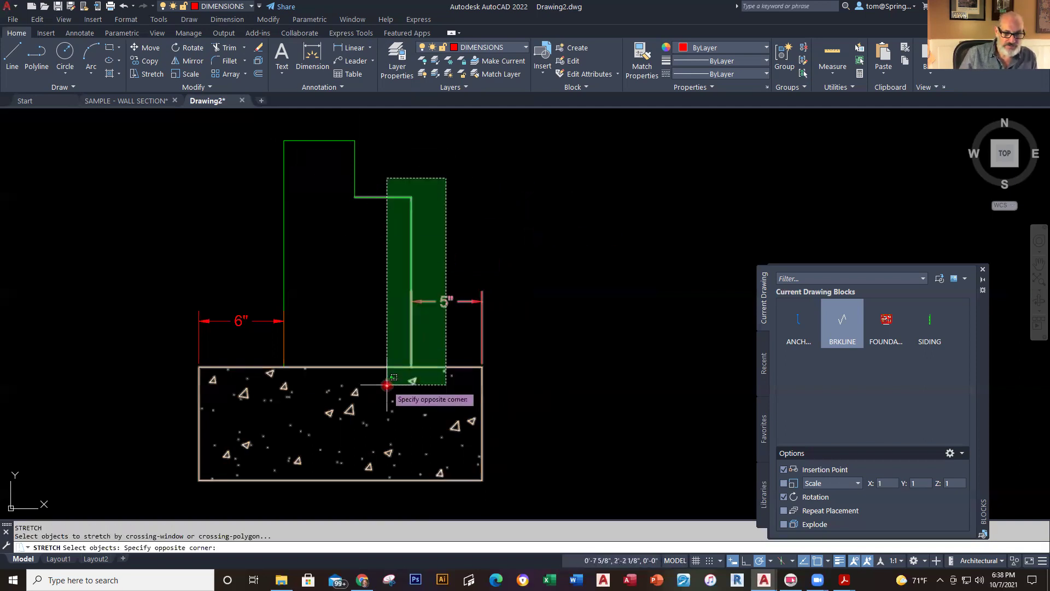
pyautogui.click(389, 355)
pyautogui.press('Return')
pyautogui.click(484, 230)
pyautogui.press('Escape')
# Stretch the wall's right face, together with its ledge and dimension, 1 inch to the left
pyautogui.rightClick(485, 218)
pyautogui.click(495, 219)
pyautogui.click(438, 174)
pyautogui.click(393, 403)
pyautogui.press('Return')
pyautogui.click(489, 217)
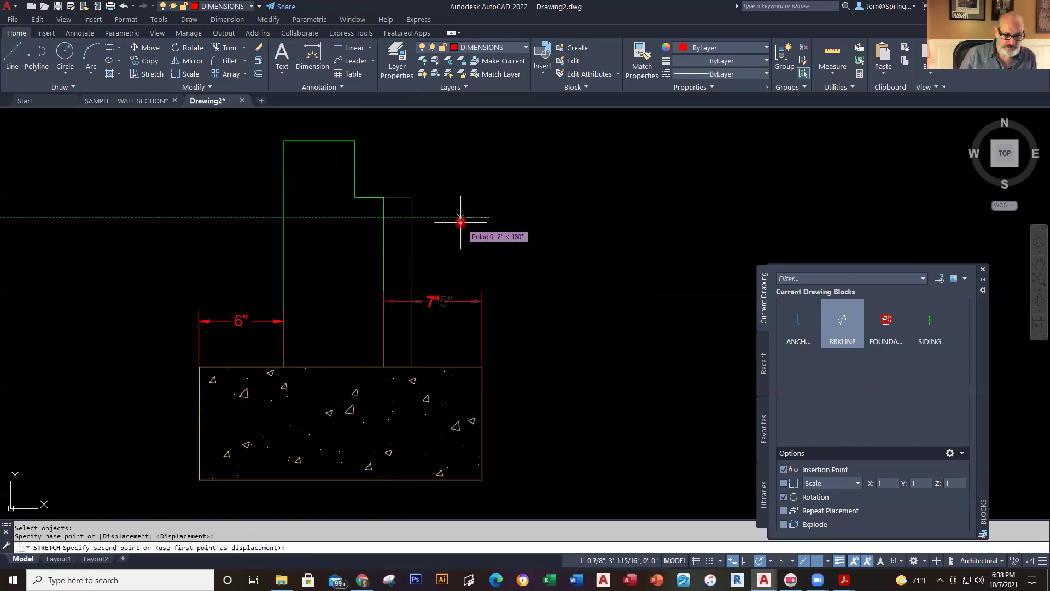
pyautogui.write('1')
pyautogui.press('Return')
pyautogui.press('Escape')
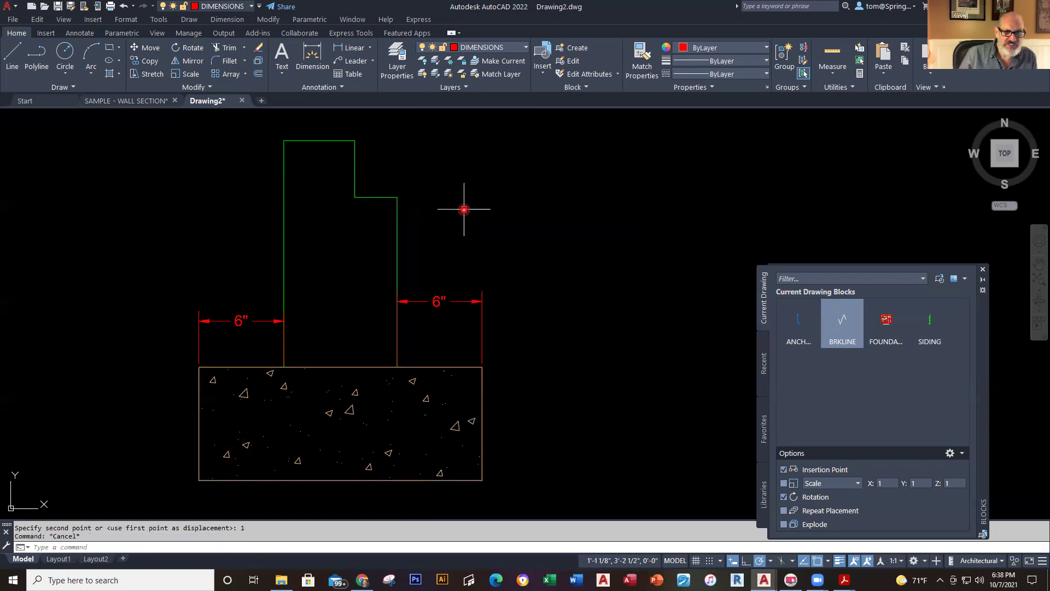
# Add a vertical linear dimension from the footing's lower-left corner to the top of the wall, placed left of the section
pyautogui.click(350, 48)
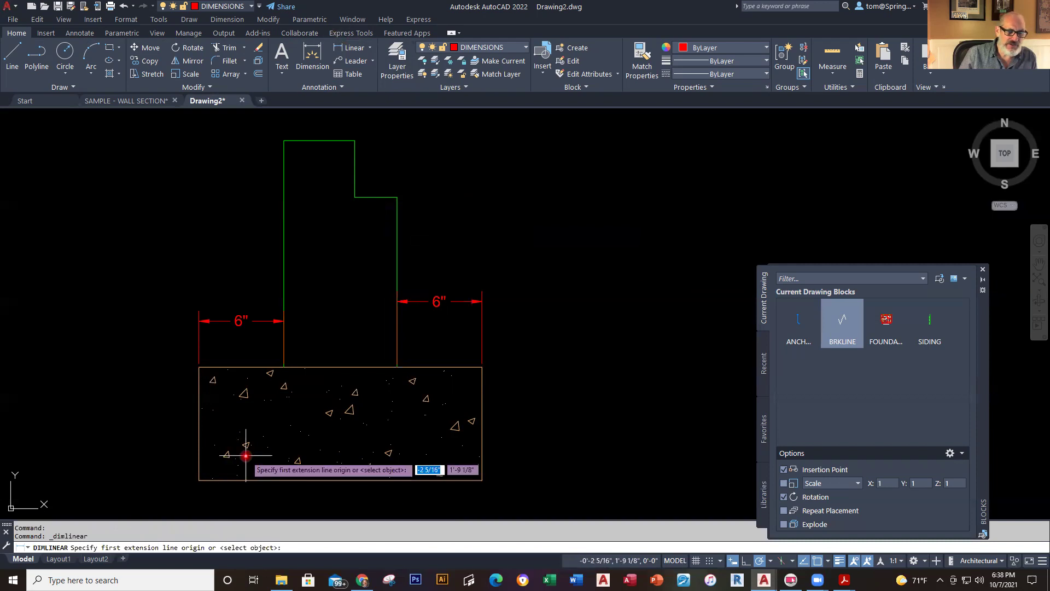
pyautogui.press('Escape')
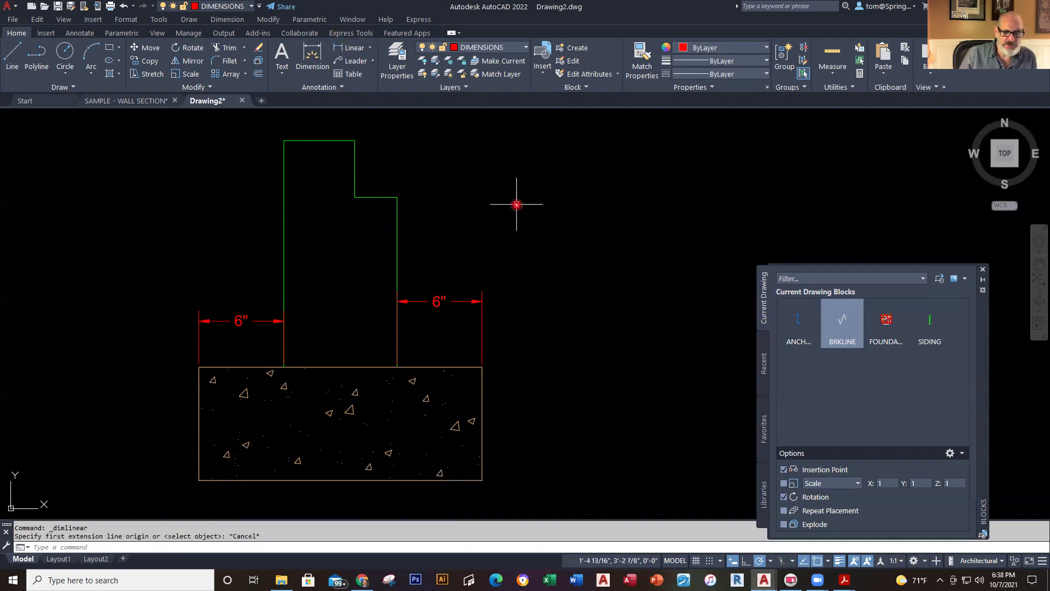
pyautogui.click(350, 47)
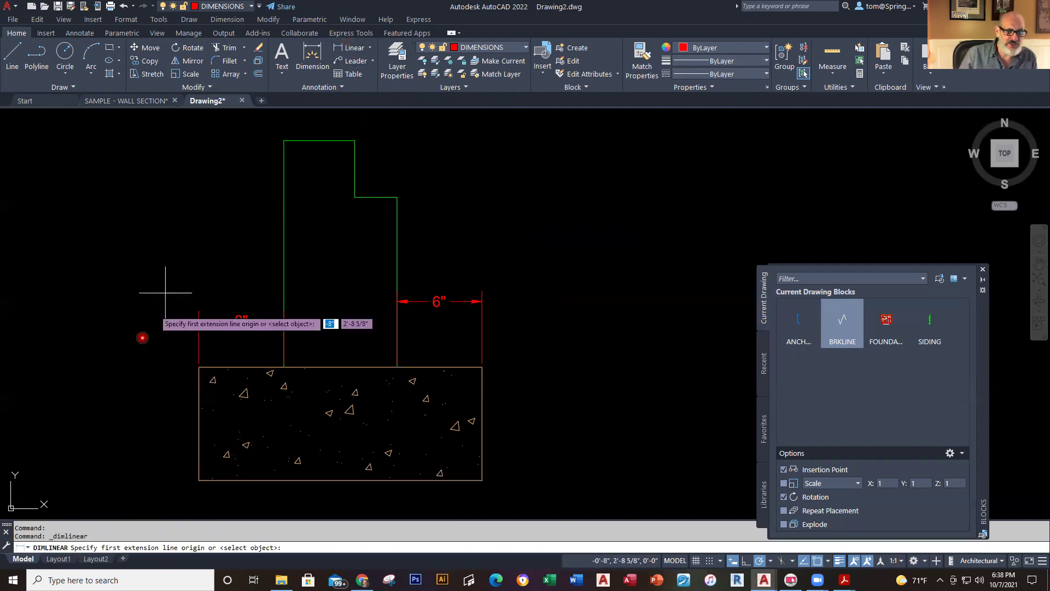
pyautogui.click(200, 480)
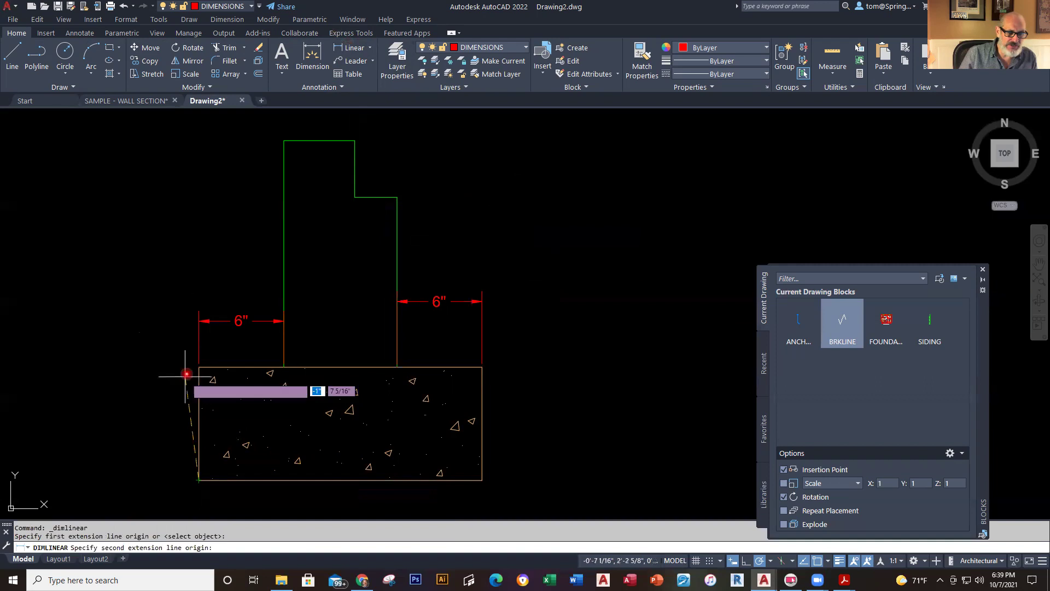
pyautogui.click(284, 141)
pyautogui.click(97, 182)
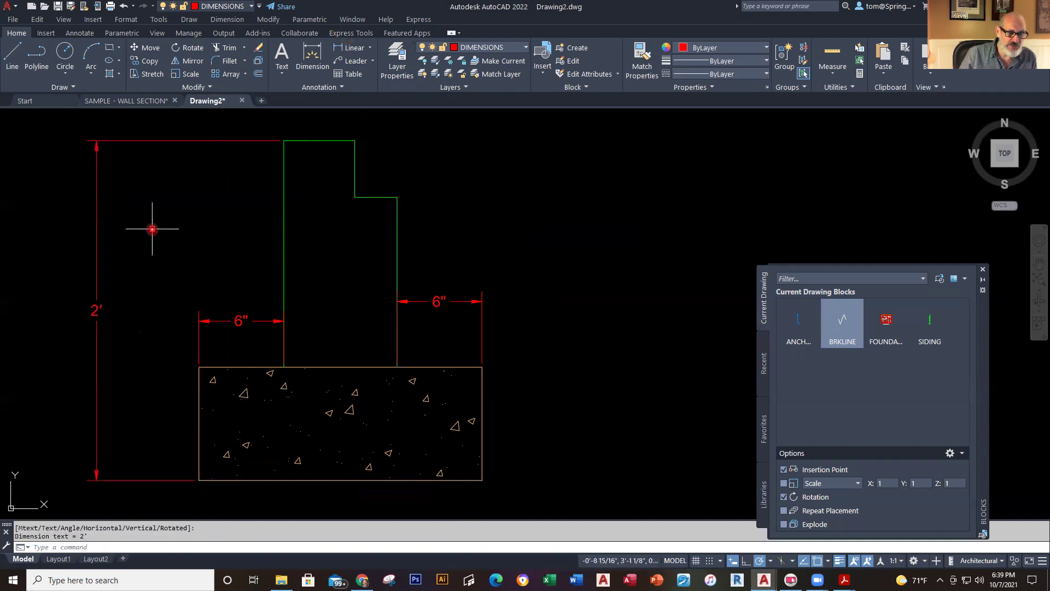
pyautogui.rightClick(153, 229)
pyautogui.click(230, 238)
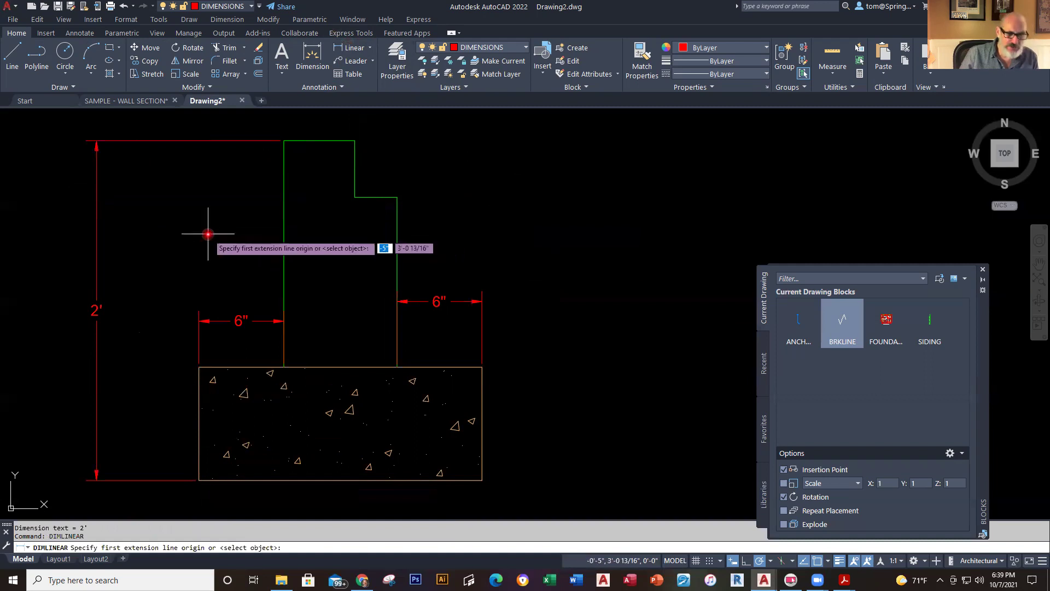
pyautogui.press('Escape')
# Make FOOTING the current layer and hatch the inside of the foundation wall with the AR-CONC concrete pattern
pyautogui.scroll(-3, 582, 257)
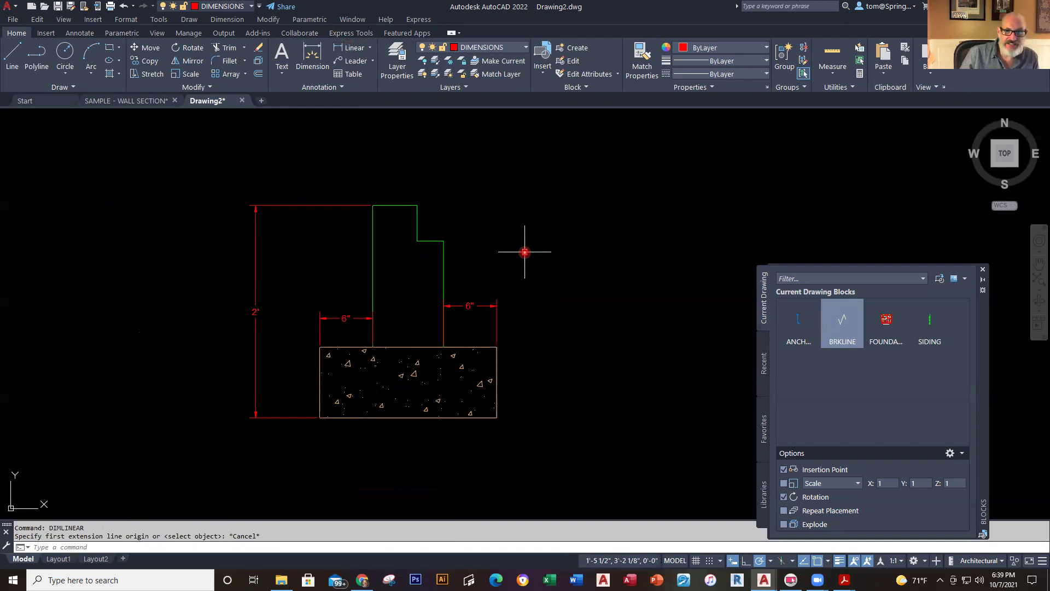
pyautogui.click(525, 48)
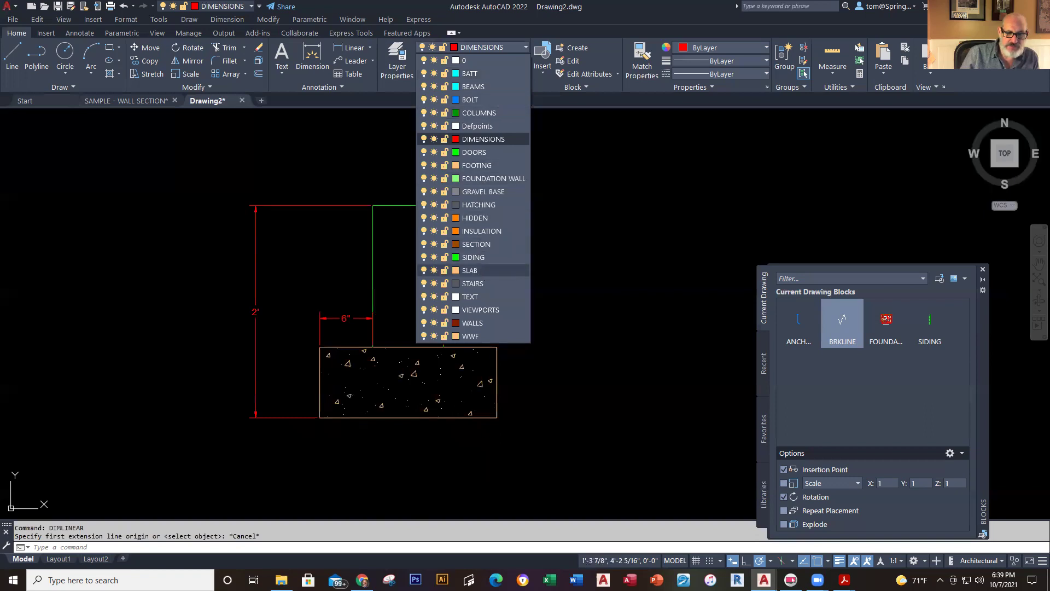
pyautogui.click(475, 165)
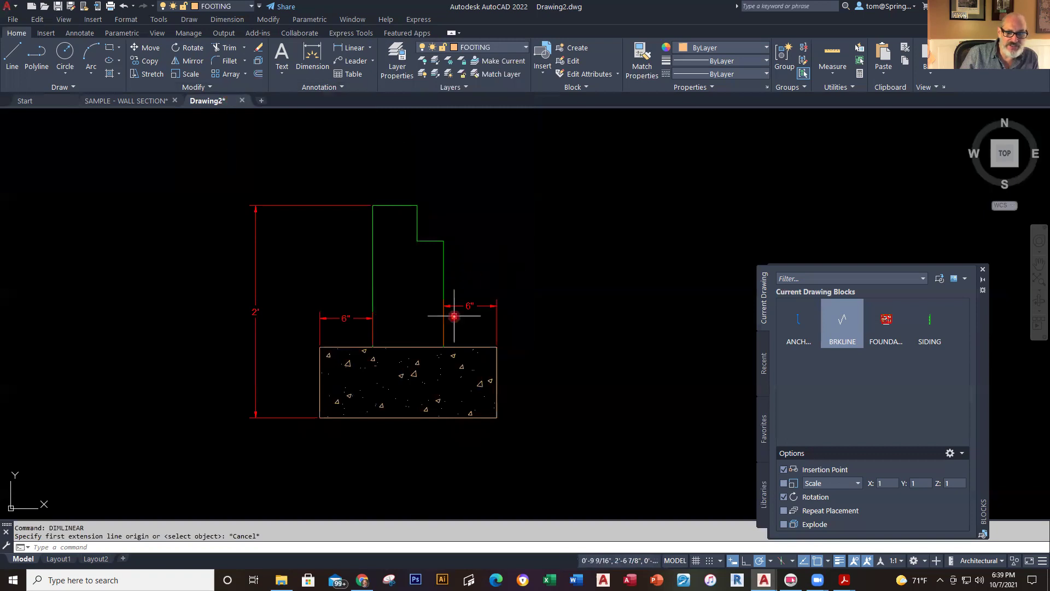
pyautogui.click(117, 79)
pyautogui.click(131, 92)
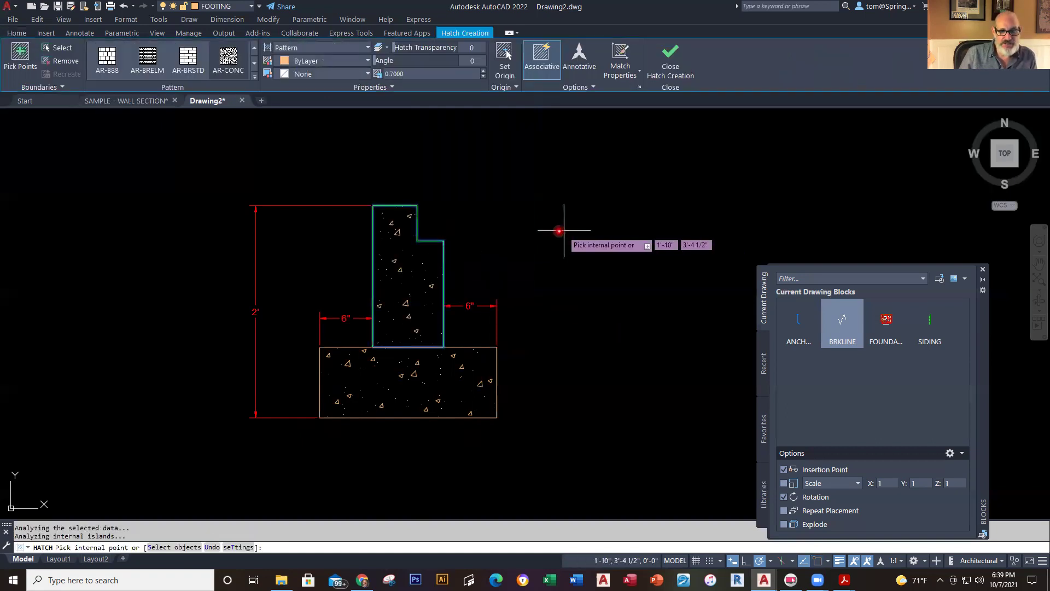
pyautogui.press('Escape')
pyautogui.press('Escape')
# Delete the two 6" horizontal dimensions on either side of the foundation wall
pyautogui.moveTo(541, 361); pyautogui.dragTo(558, 380, button='middle')
pyautogui.scroll(-2, 614, 346)
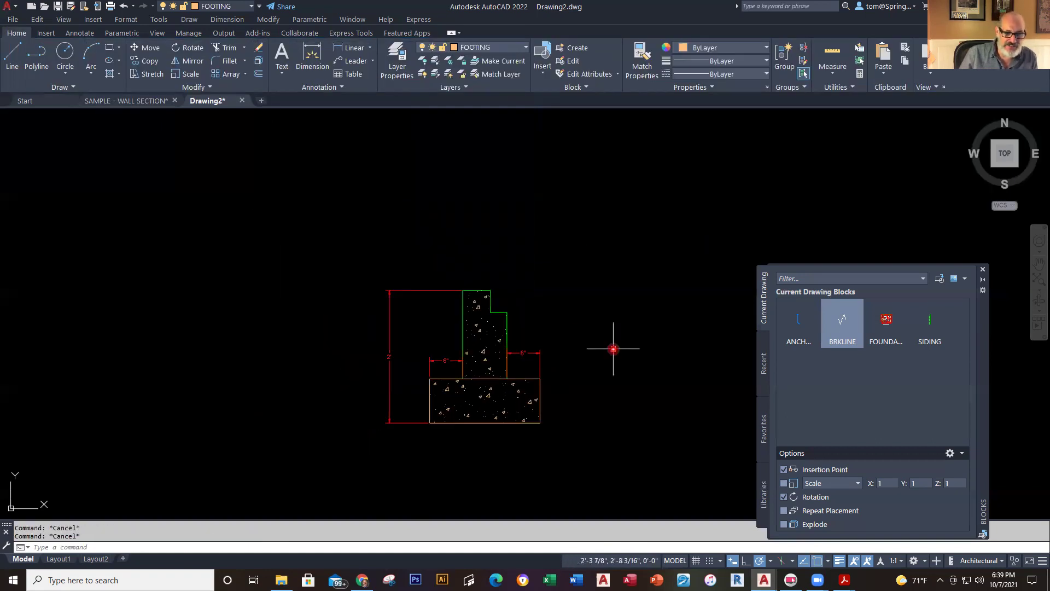
pyautogui.scroll(2, 558, 356)
pyautogui.click(562, 323)
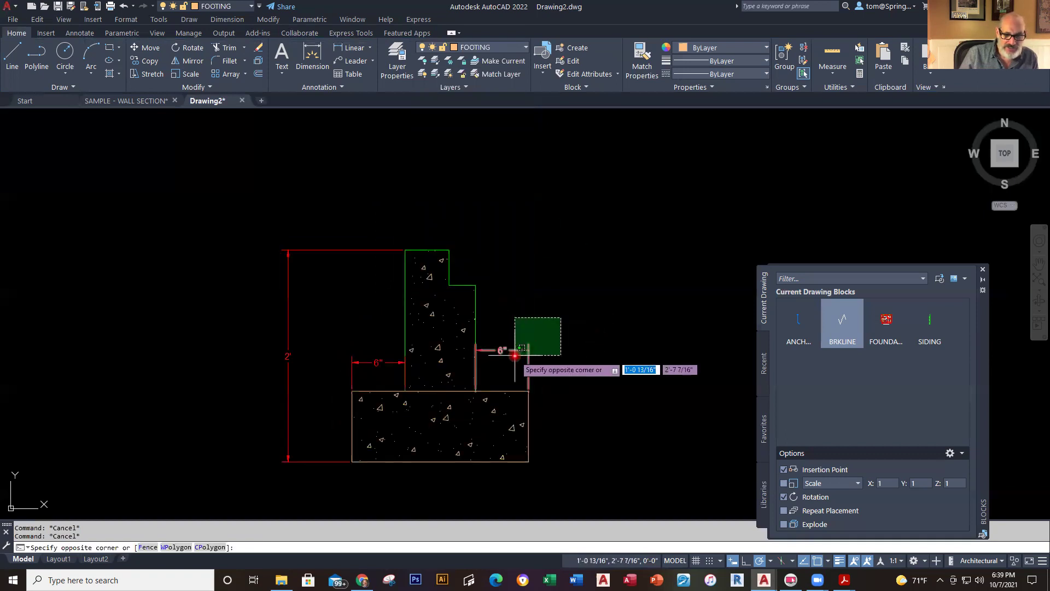
pyautogui.click(511, 362)
pyautogui.press('Delete')
pyautogui.click(393, 341)
pyautogui.click(319, 375)
pyautogui.press('Delete')
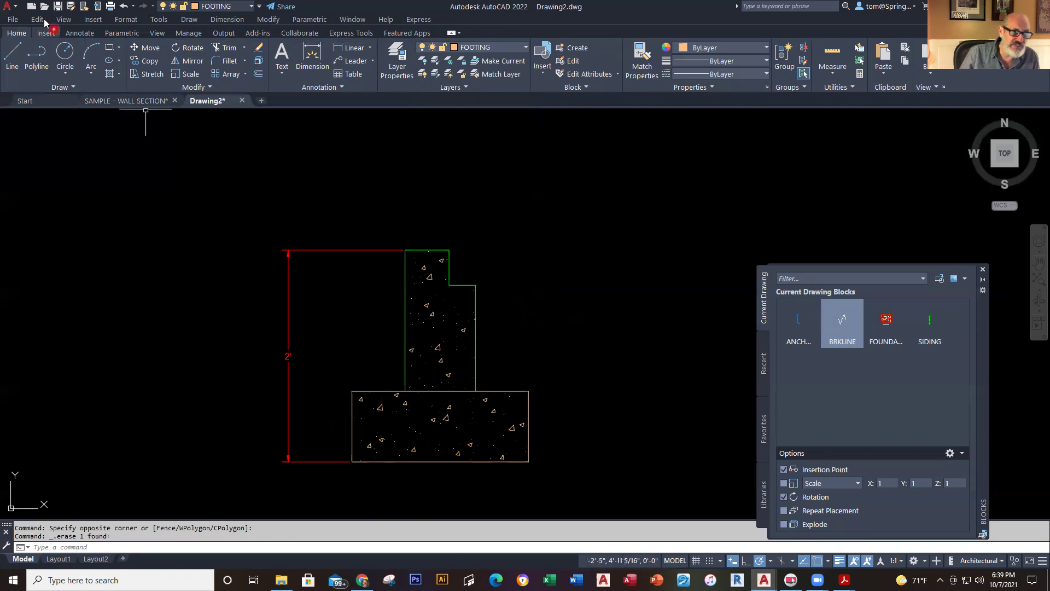
# Save the drawing in the CIT-112 folder under the name "WALL SECTION -" followed by the author's surname and 2
pyautogui.click(70, 7)
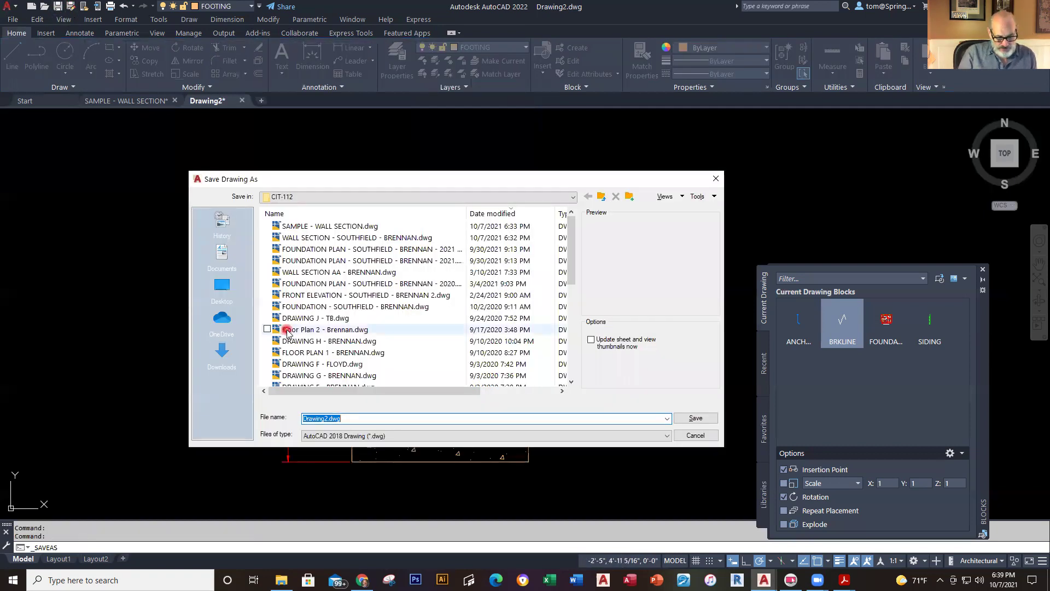
pyautogui.write('WALL SECTION -')
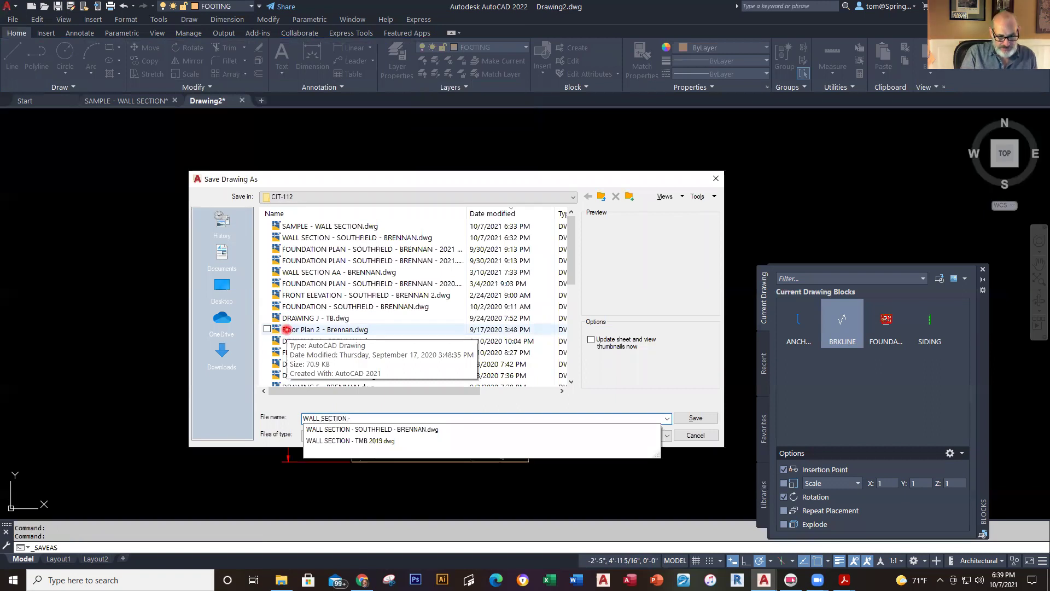
pyautogui.write(' BRENNAN 2')
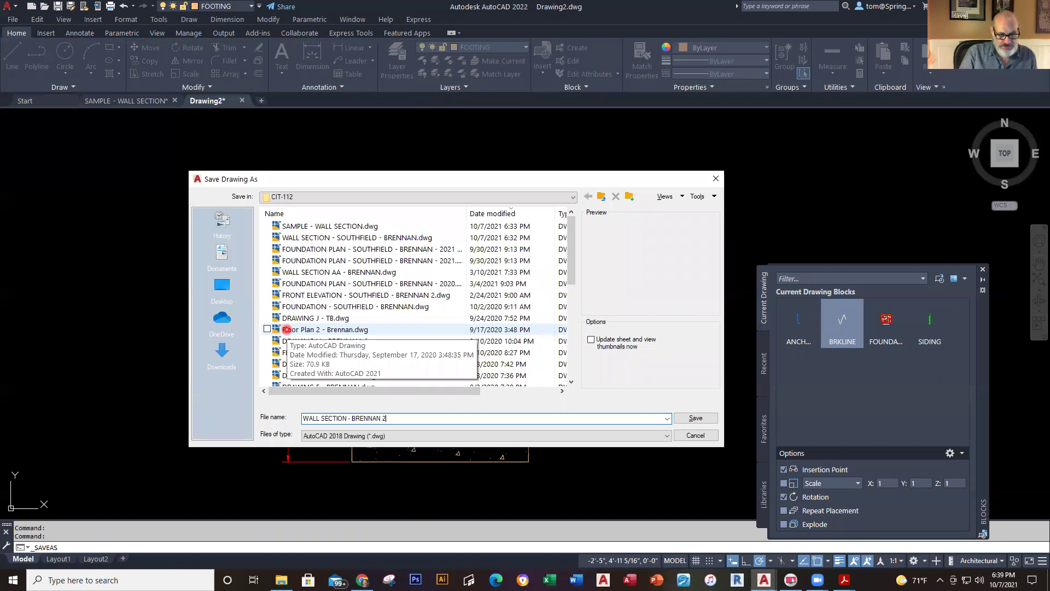
pyautogui.press('Return')
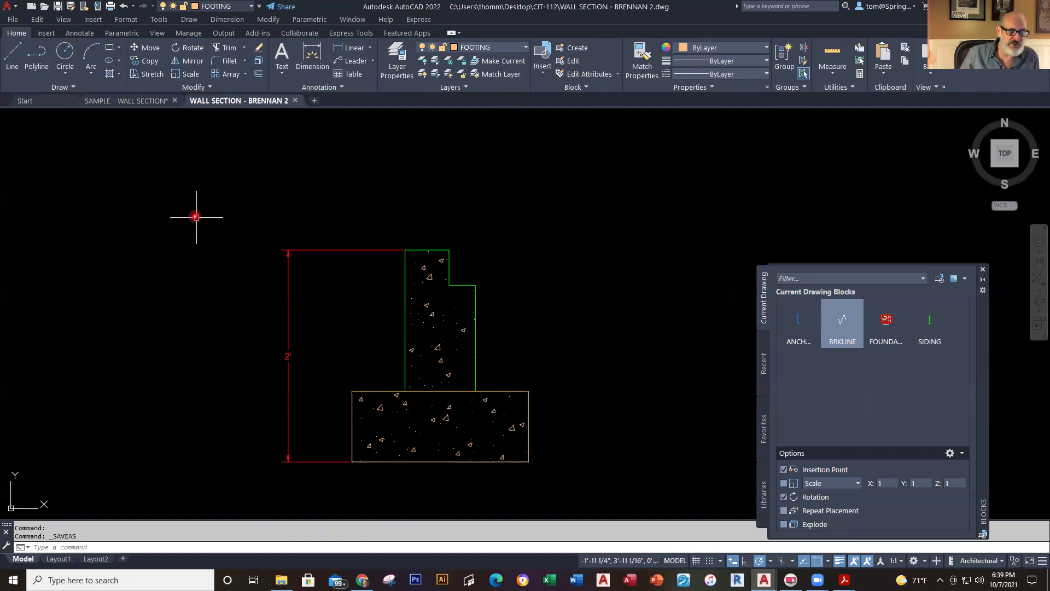
# In the SAMPLE - WALL SECTION drawing, toggle the lineweight display repeatedly to compare the footing and wall outlines, leaving it on
pyautogui.click(130, 102)
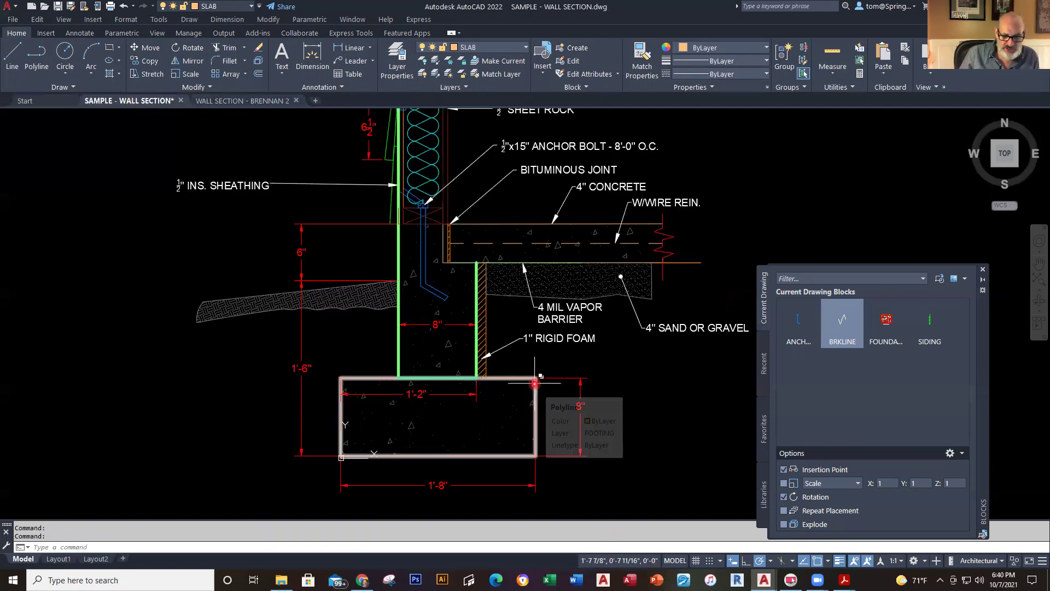
pyautogui.click(839, 565)
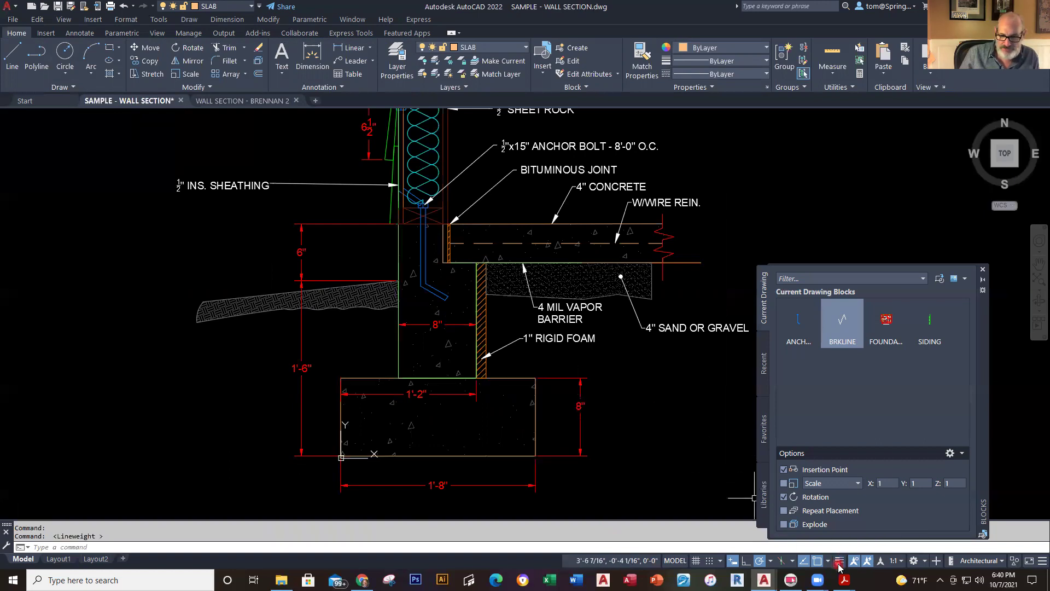
pyautogui.click(839, 561)
pyautogui.click(839, 561)
pyautogui.click(839, 561)
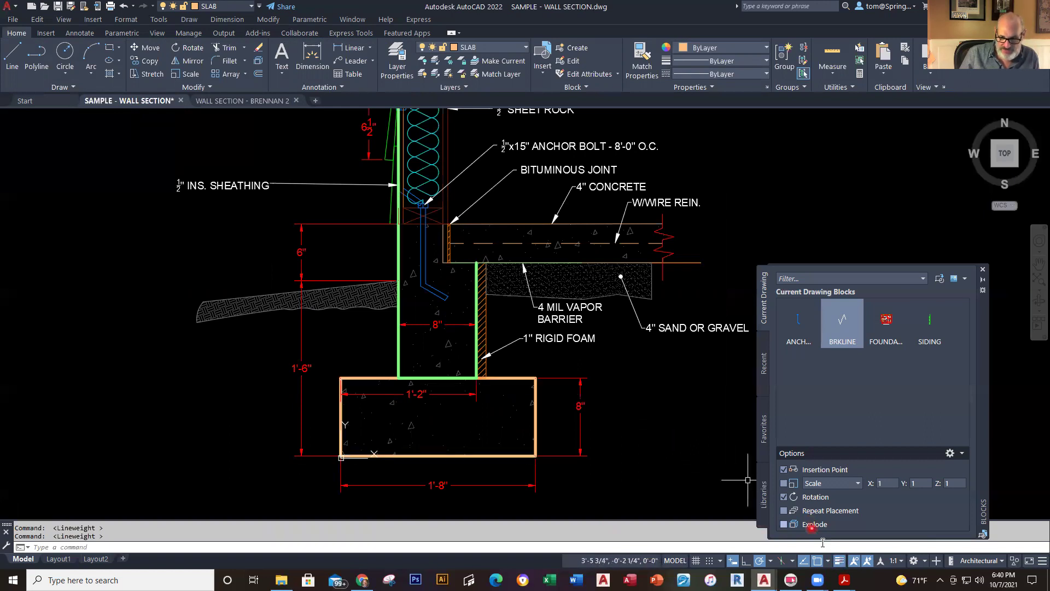
pyautogui.click(840, 561)
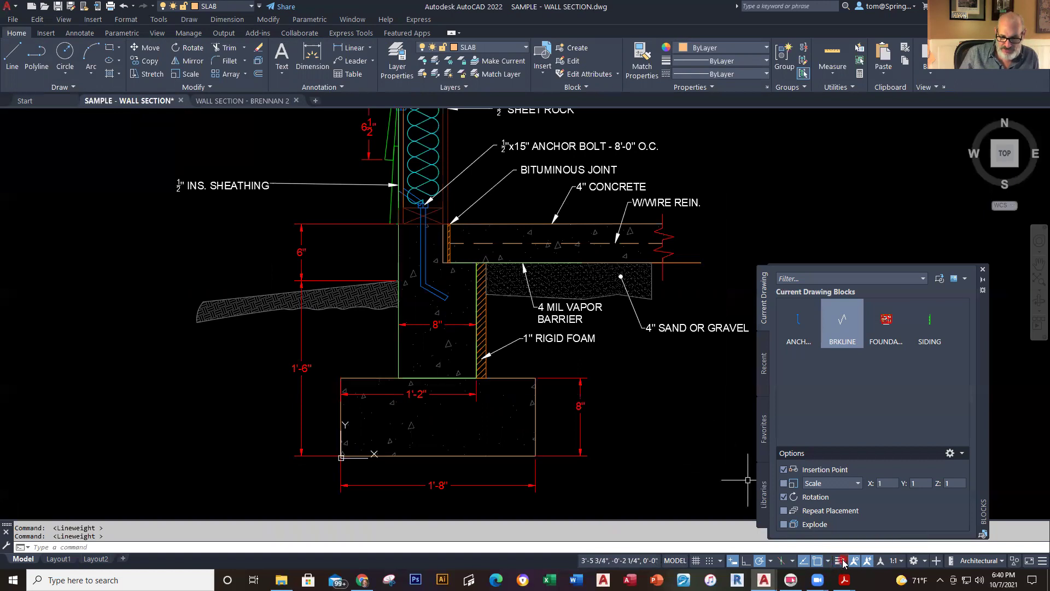
pyautogui.click(841, 560)
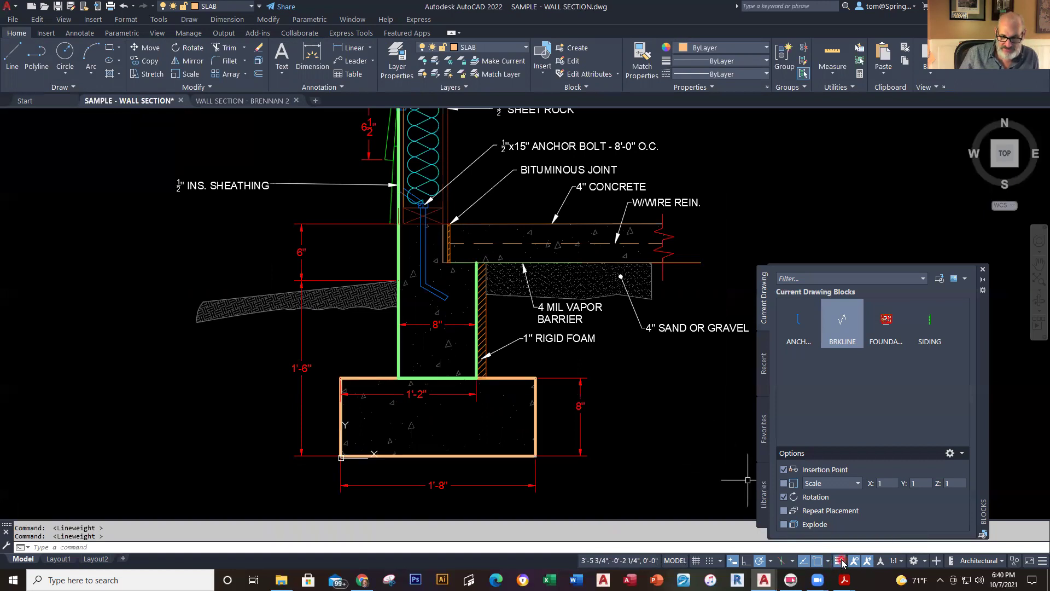
# Return to the new wall section drawing and toggle its lineweight display
pyautogui.click(241, 101)
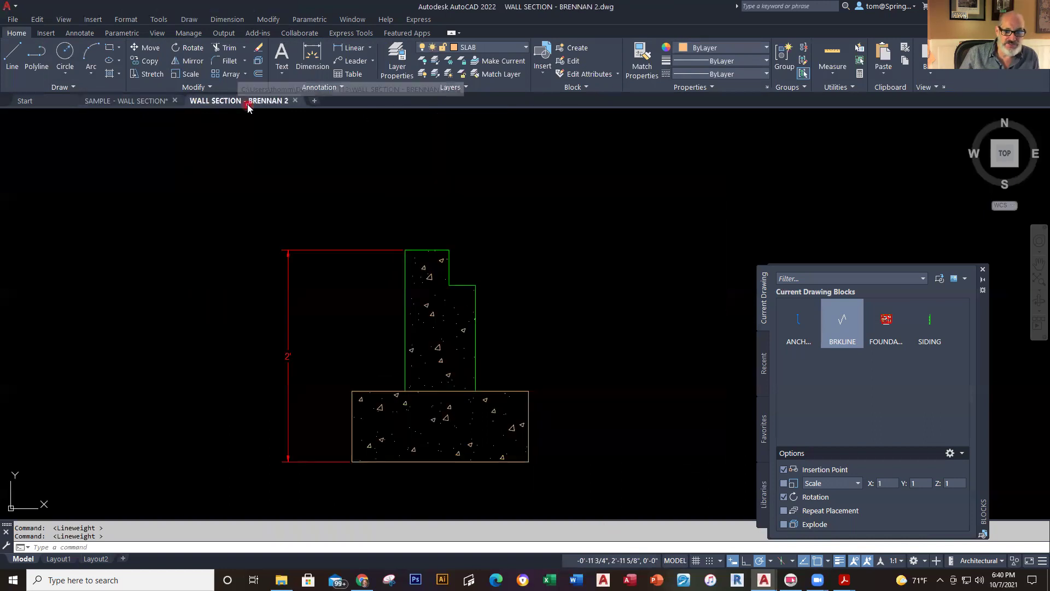
pyautogui.click(839, 561)
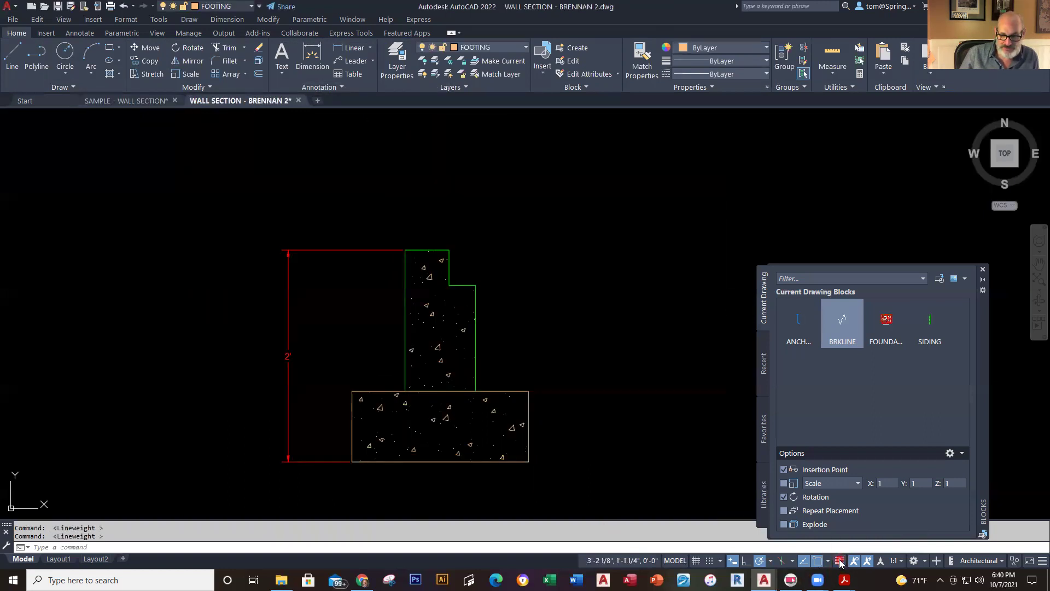
pyautogui.scroll(4, 446, 477)
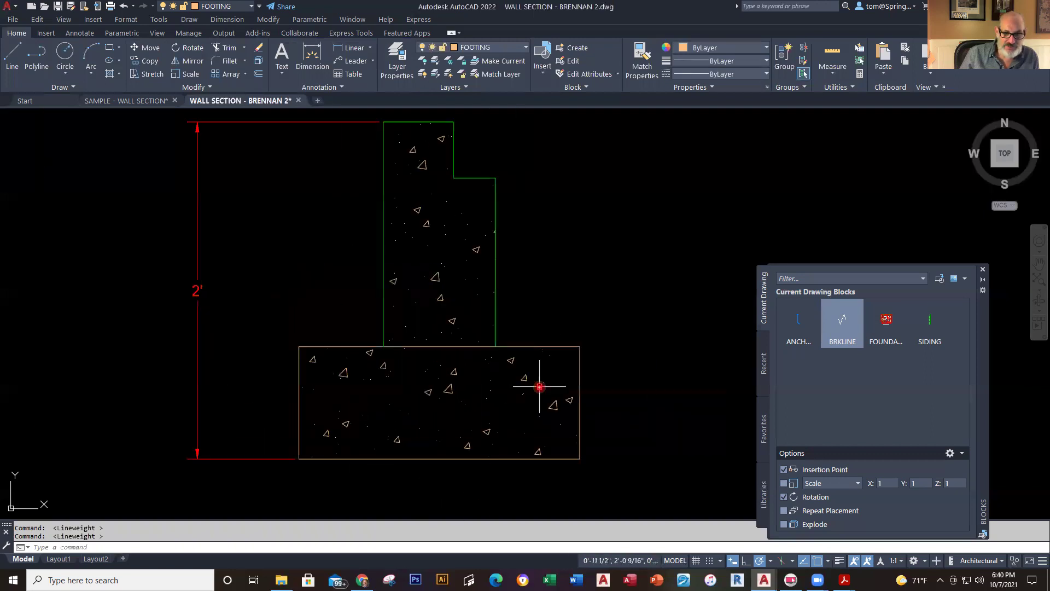
# Select the footing outline and review the lineweights assigned to the layers, then close the layer properties and clear the selection
pyautogui.click(554, 347)
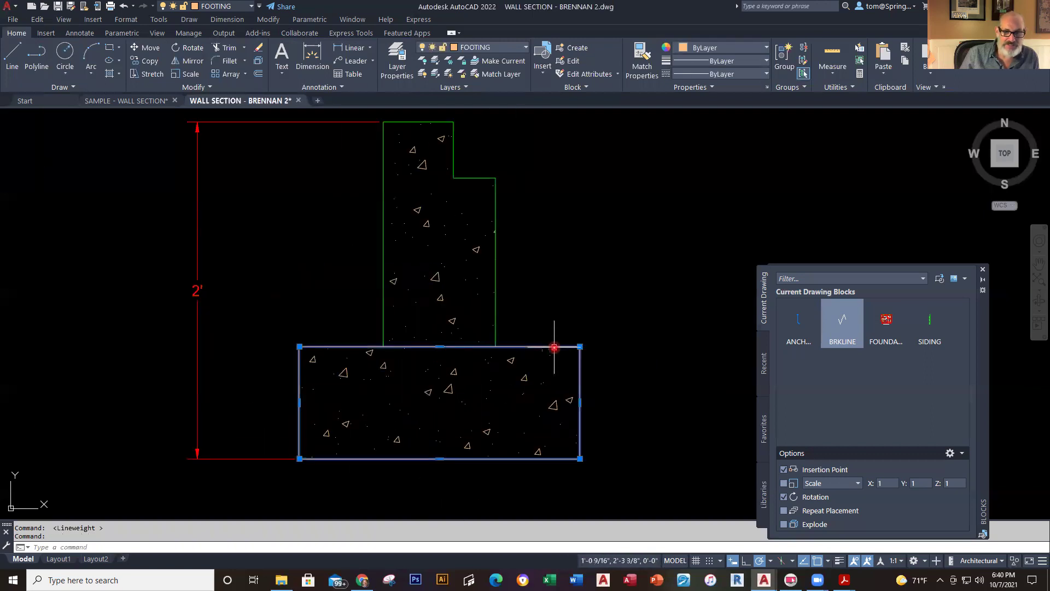
pyautogui.click(406, 57)
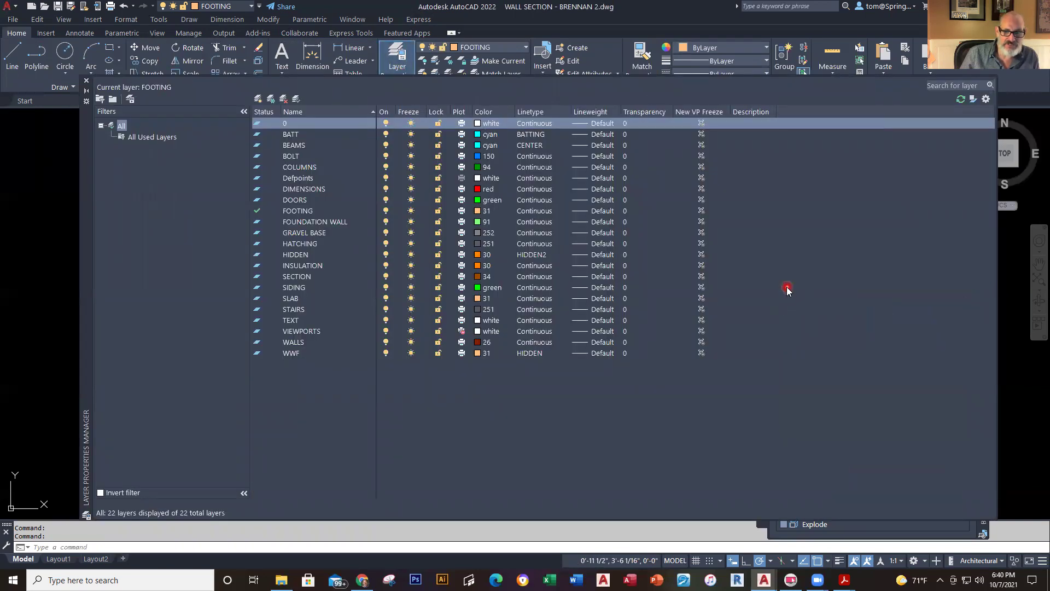
pyautogui.click(783, 288)
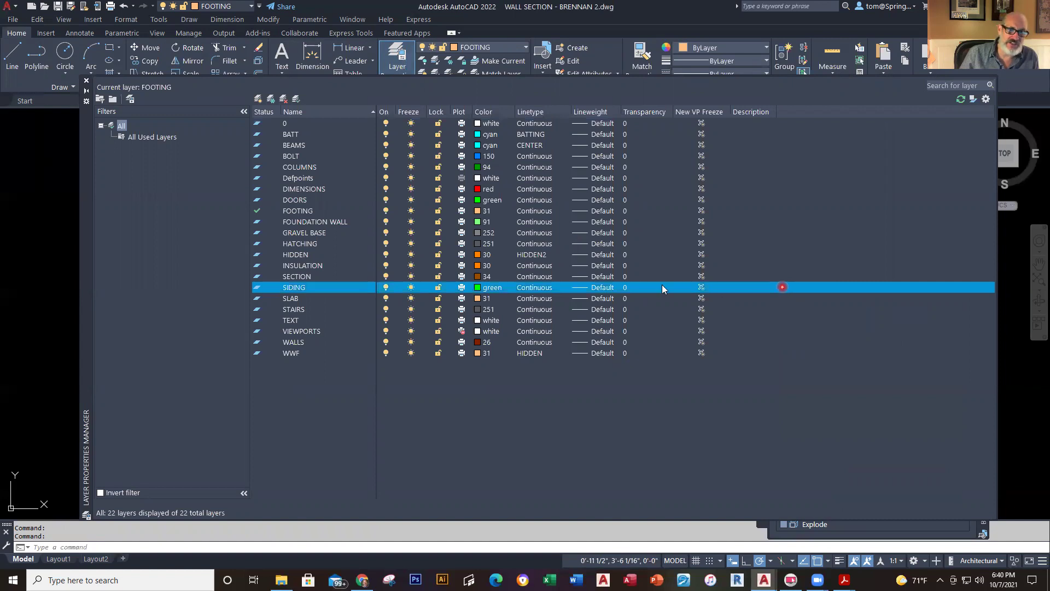
pyautogui.click(85, 82)
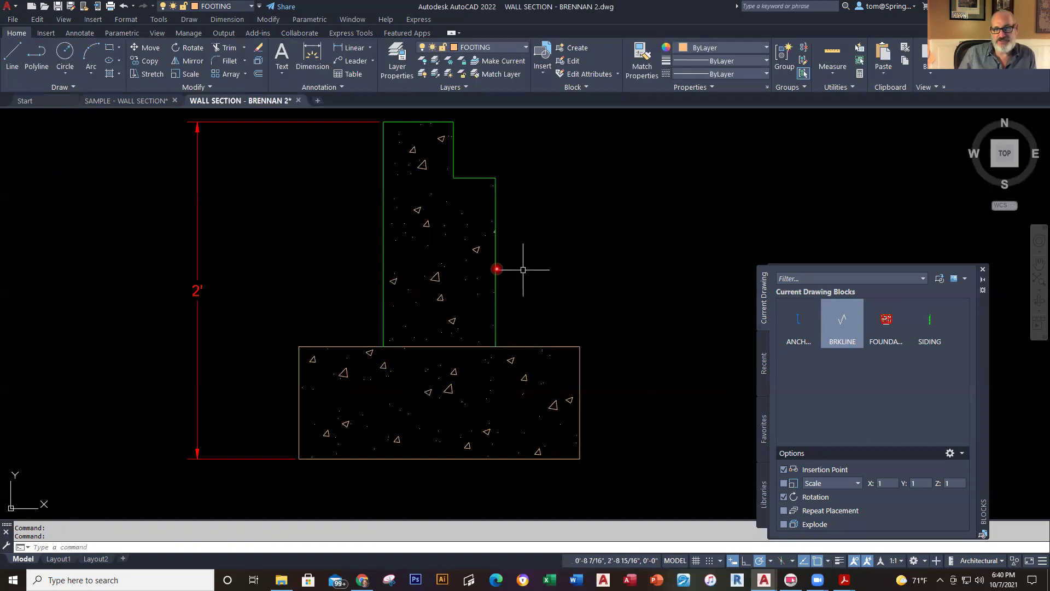
pyautogui.moveTo(569, 274); pyautogui.dragTo(534, 323, button='middle')
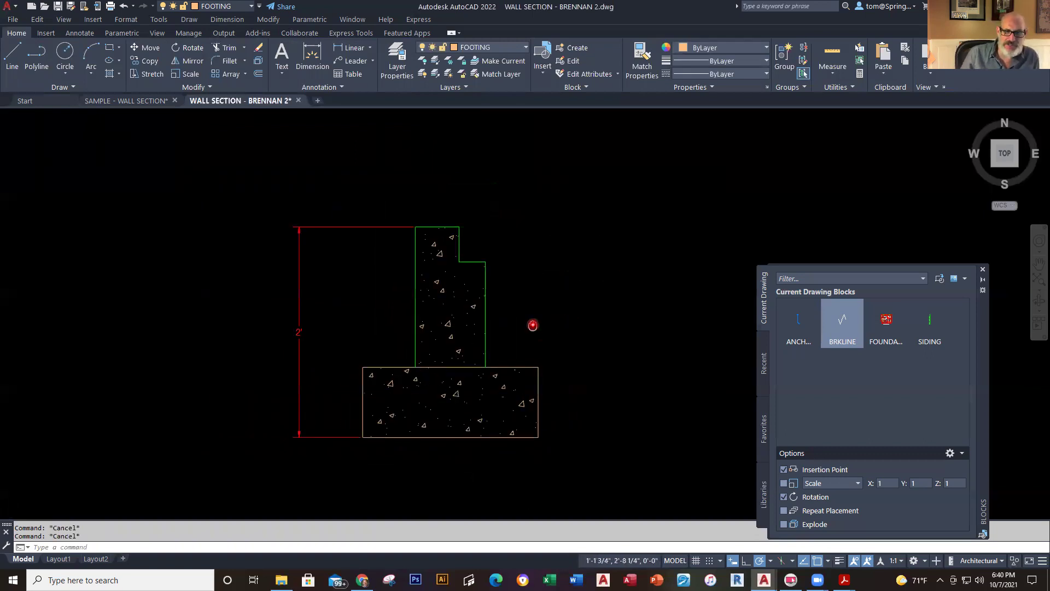
# In the SAMPLE - WALL SECTION drawing, select the rigid foam hatch to check its layer, then deselect it
pyautogui.click(148, 103)
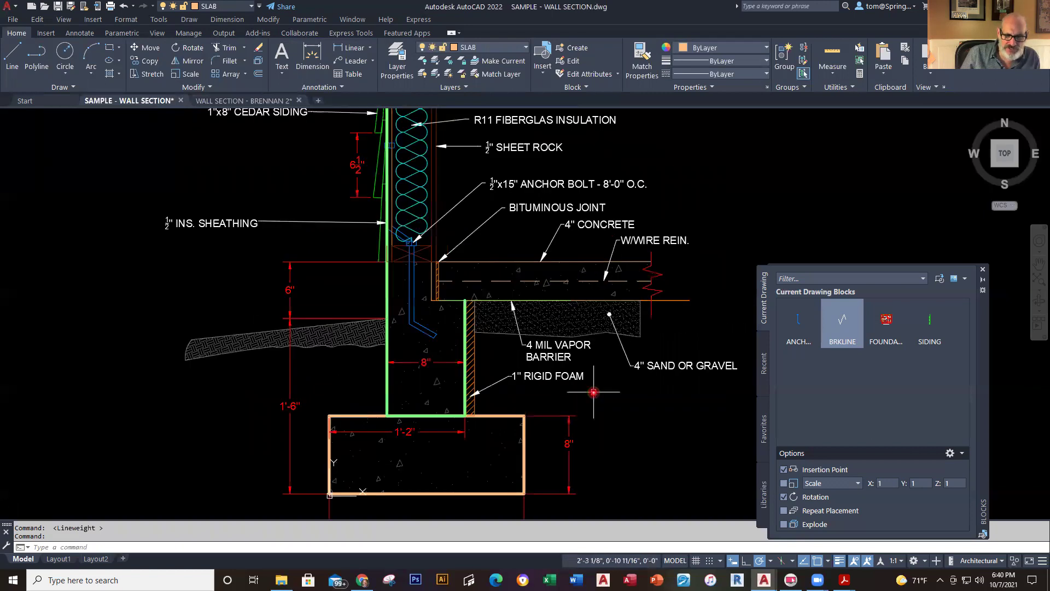
pyautogui.moveTo(593, 392); pyautogui.dragTo(593, 340, button='middle')
pyautogui.scroll(2, 487, 321)
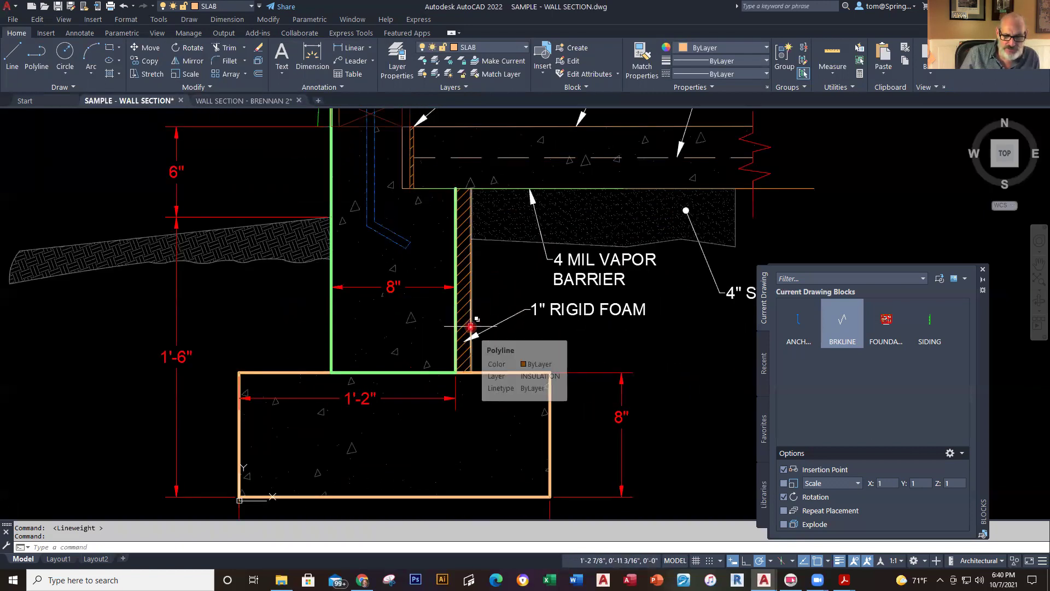
pyautogui.click(464, 309)
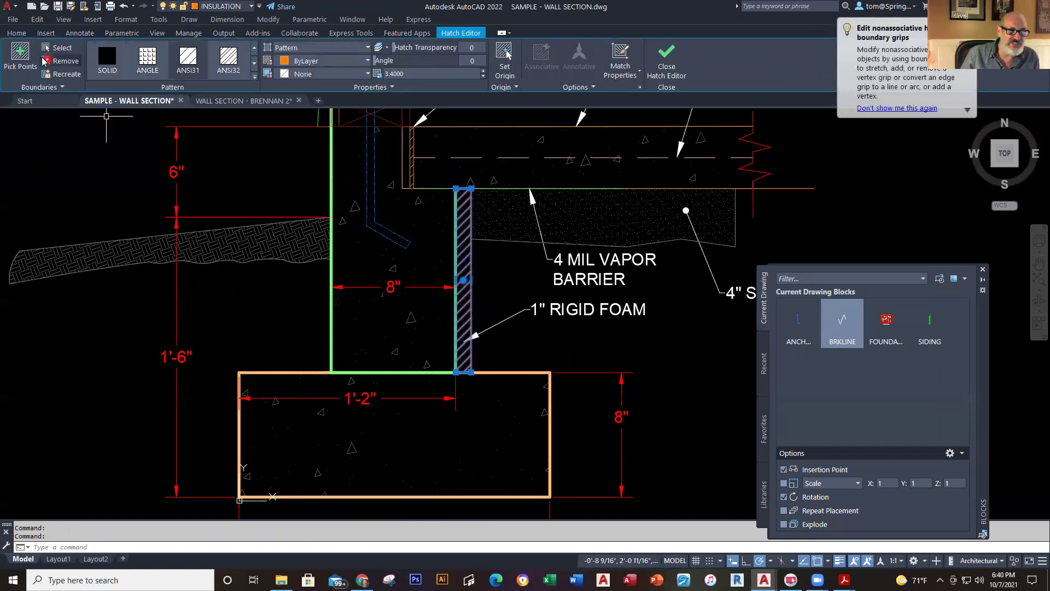
pyautogui.click(16, 33)
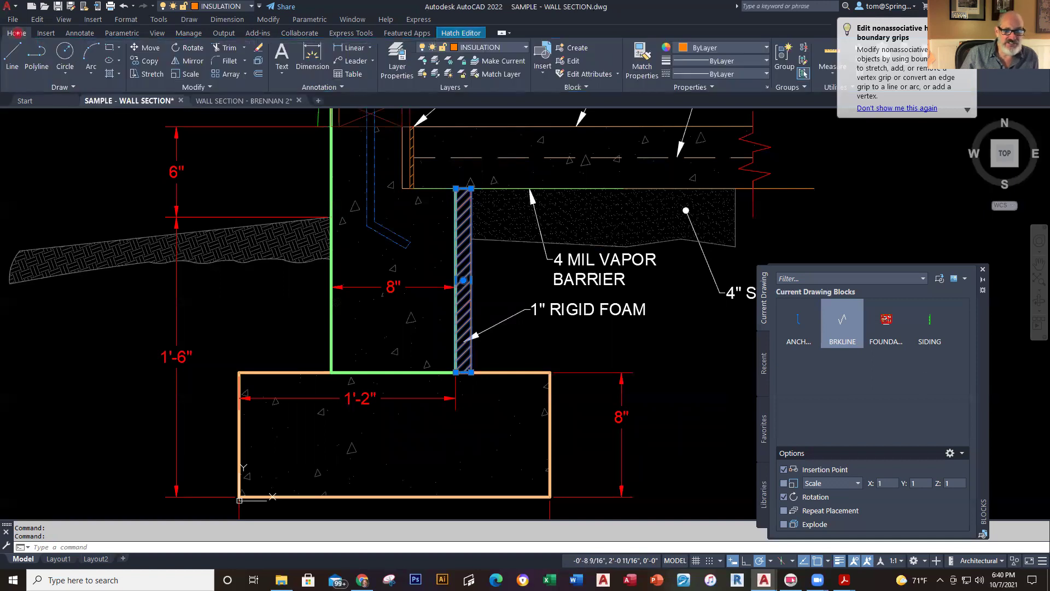
pyautogui.press('Escape')
pyautogui.press('Escape')
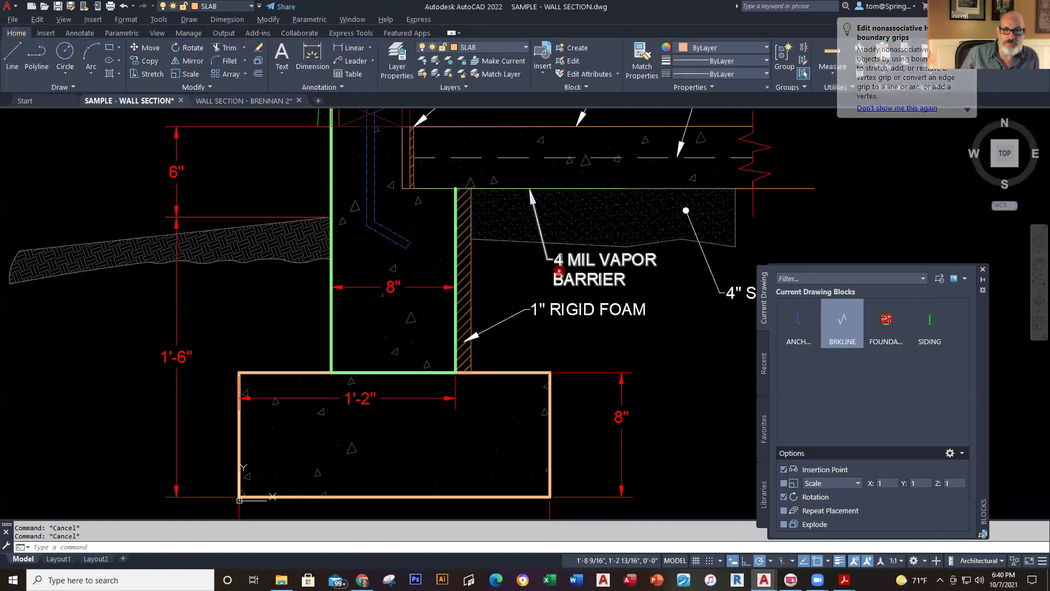
# Return to the WALL SECTION - BRENNAN 2 drawing and make INSULATION the current layer
pyautogui.click(267, 101)
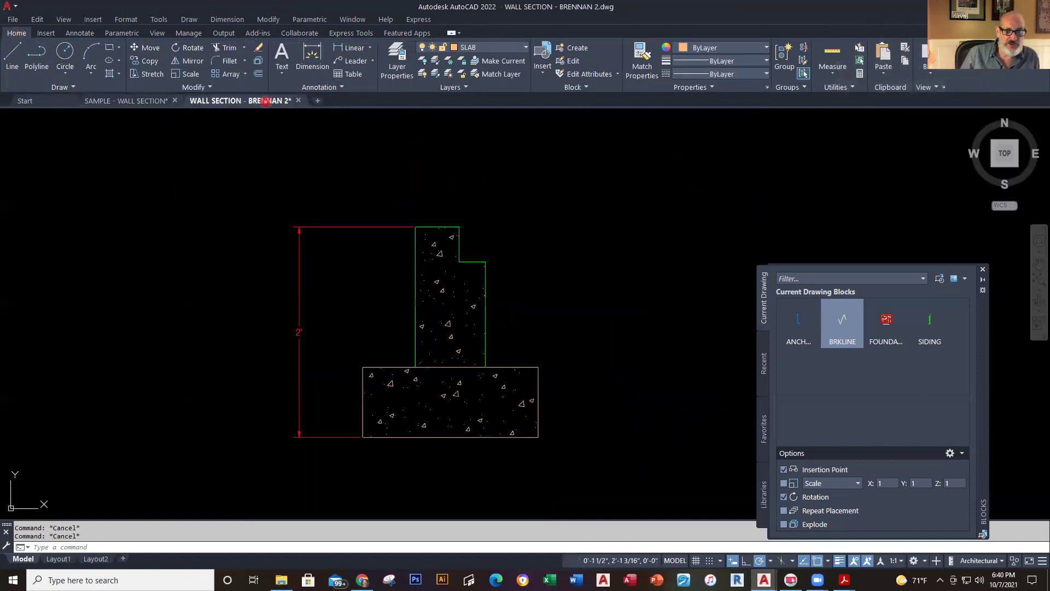
pyautogui.moveTo(546, 286); pyautogui.dragTo(478, 281, button='middle')
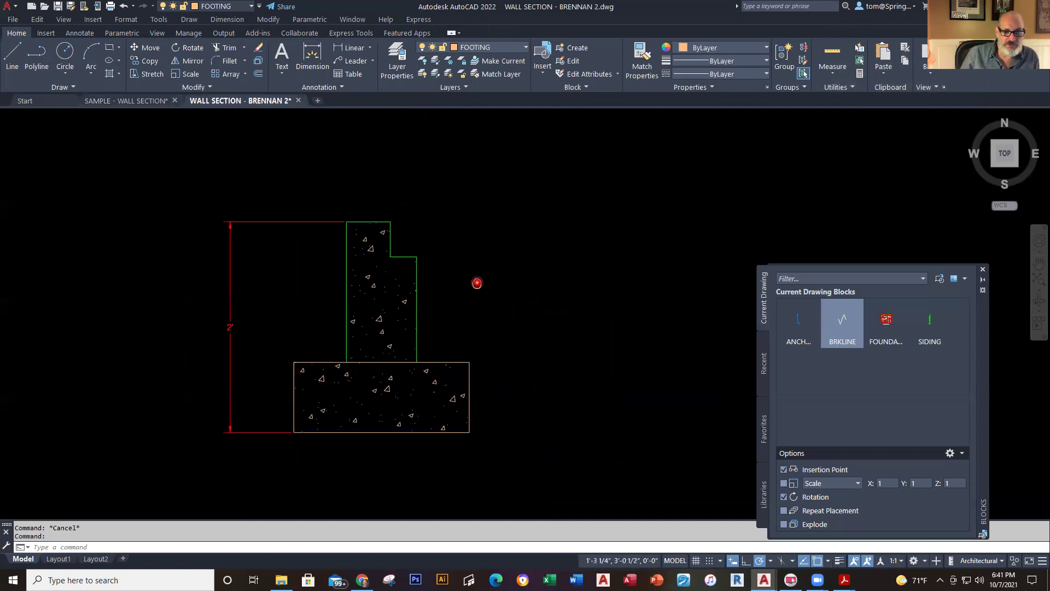
pyautogui.click(523, 48)
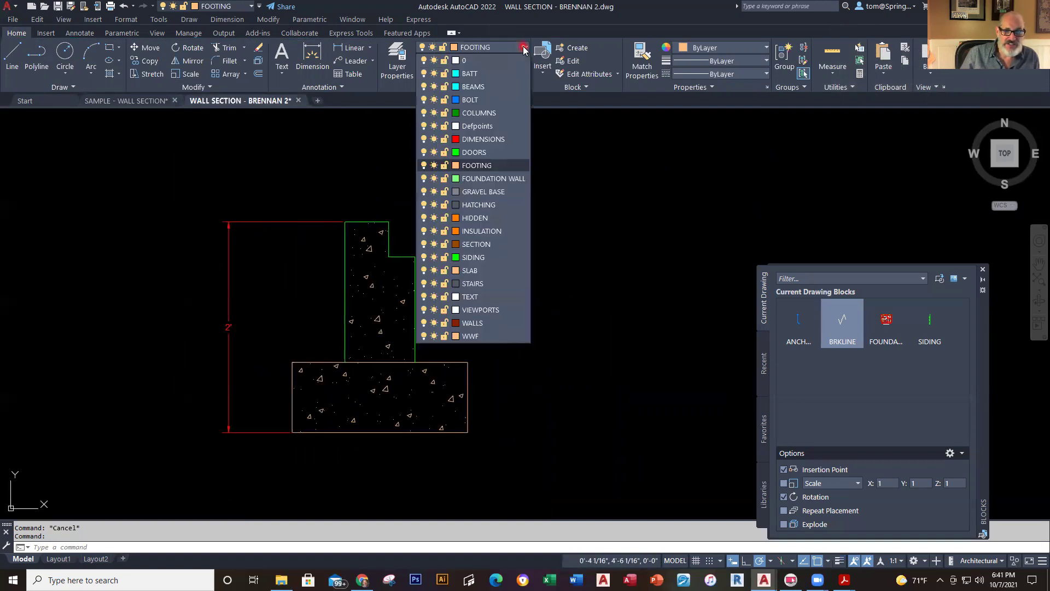
pyautogui.click(481, 231)
# Draw the 1-inch-wide rigid foam outline against the foundation wall's inner face, from the ledge down to the footing and closed along the wall
pyautogui.click(20, 59)
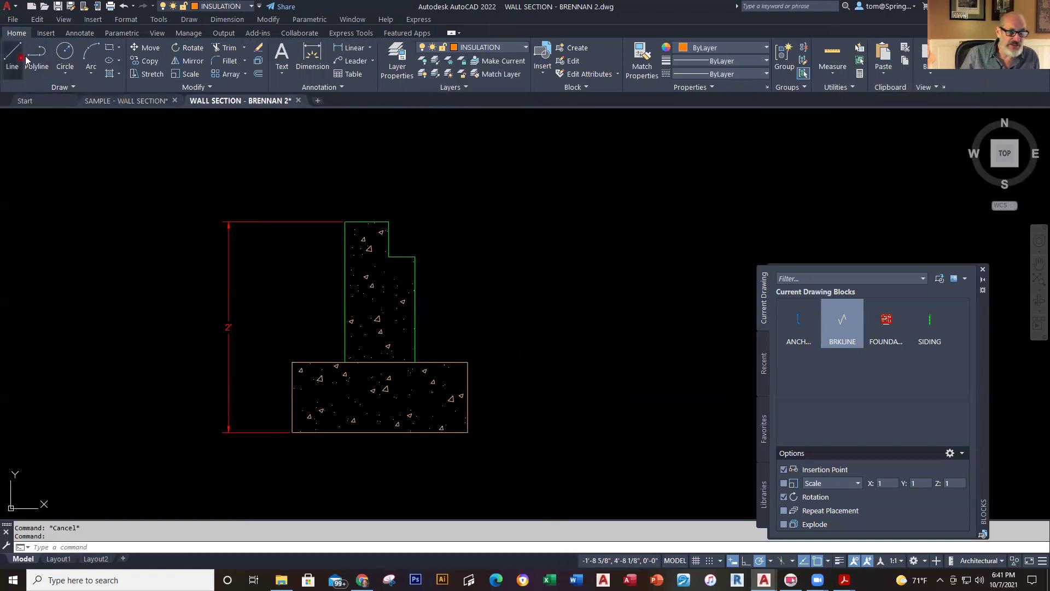
pyautogui.click(414, 256)
pyautogui.write('1')
pyautogui.press('Return')
pyautogui.scroll(2, 427, 363)
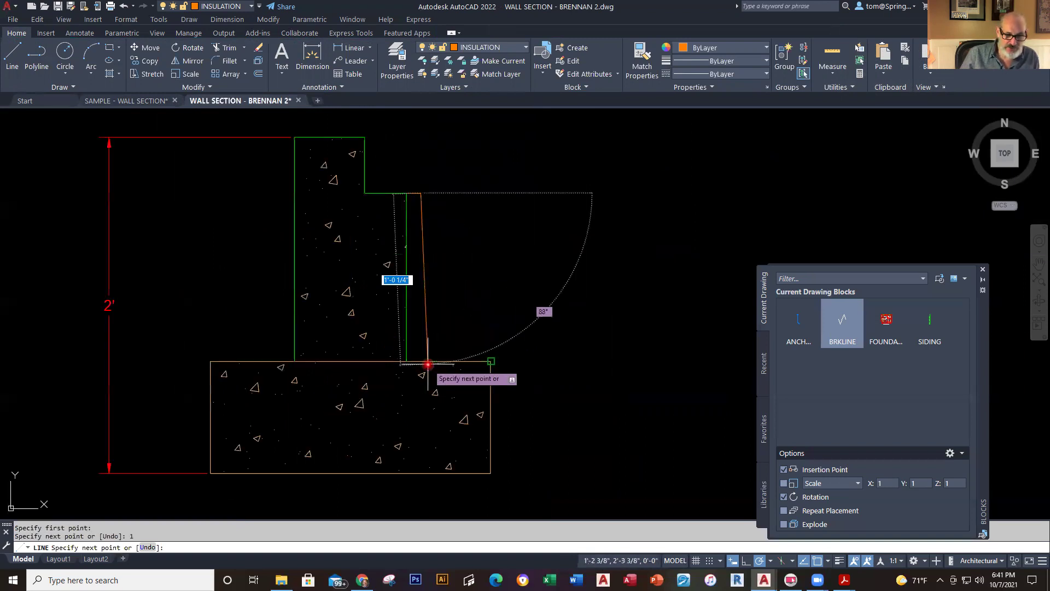
pyautogui.click(421, 362)
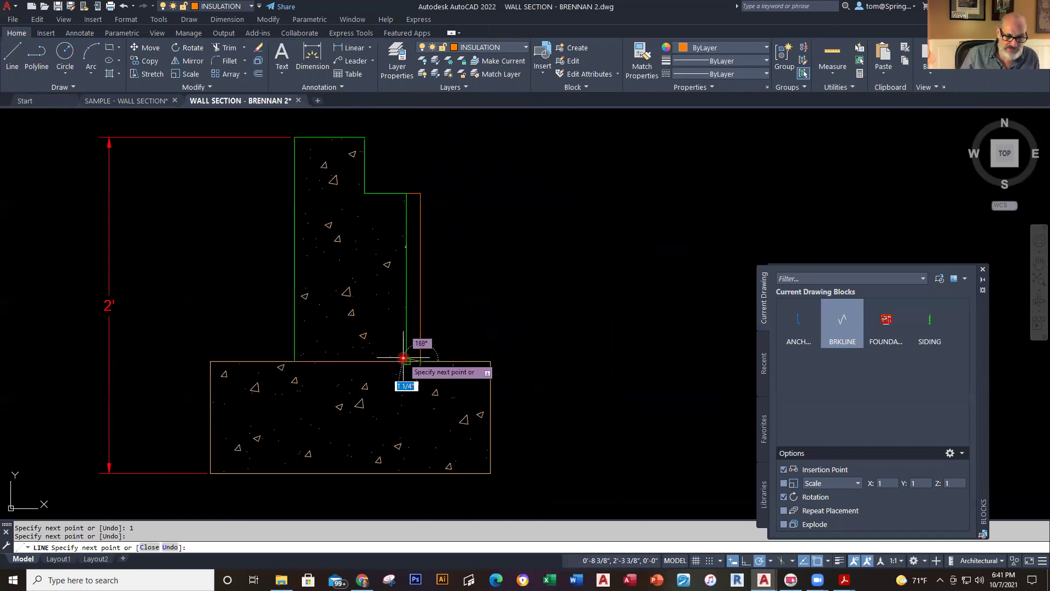
pyautogui.click(405, 360)
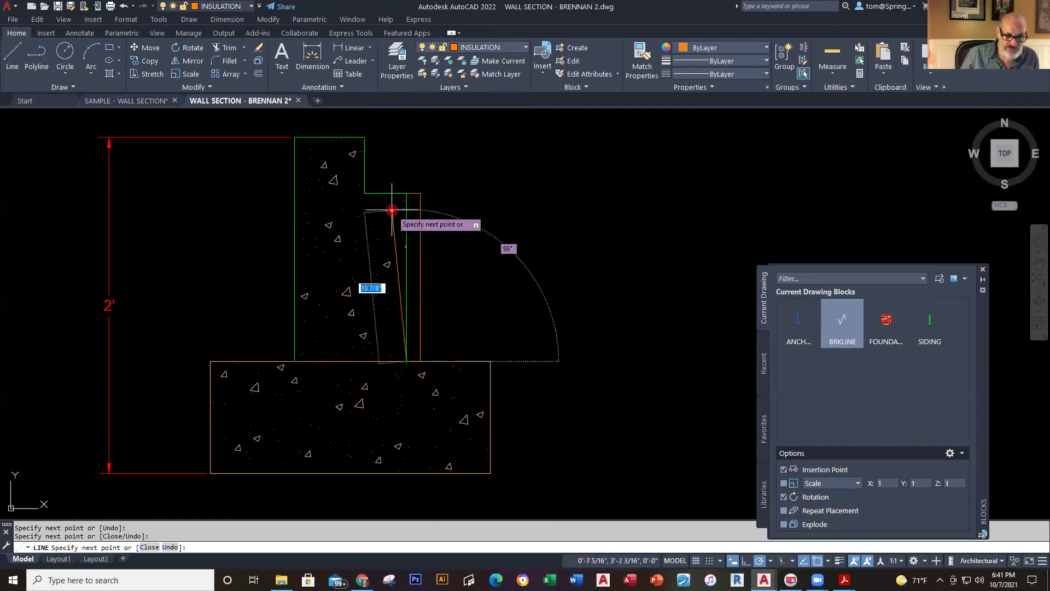
pyautogui.click(406, 196)
pyautogui.press('Escape')
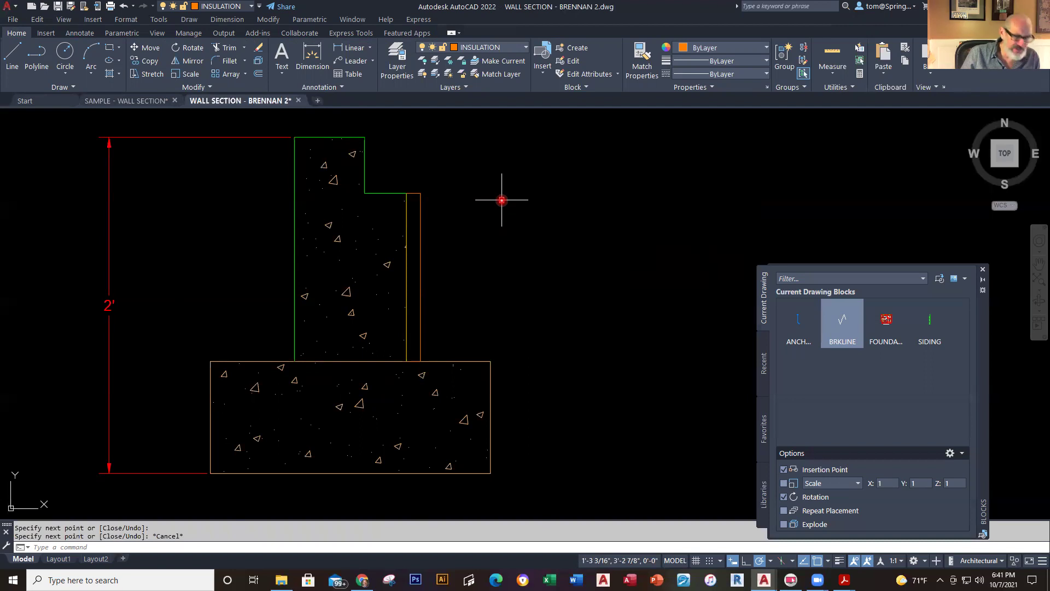
# Hatch the rigid foam strip with the ANSI31 pattern at a scale of 3.4
pyautogui.click(121, 77)
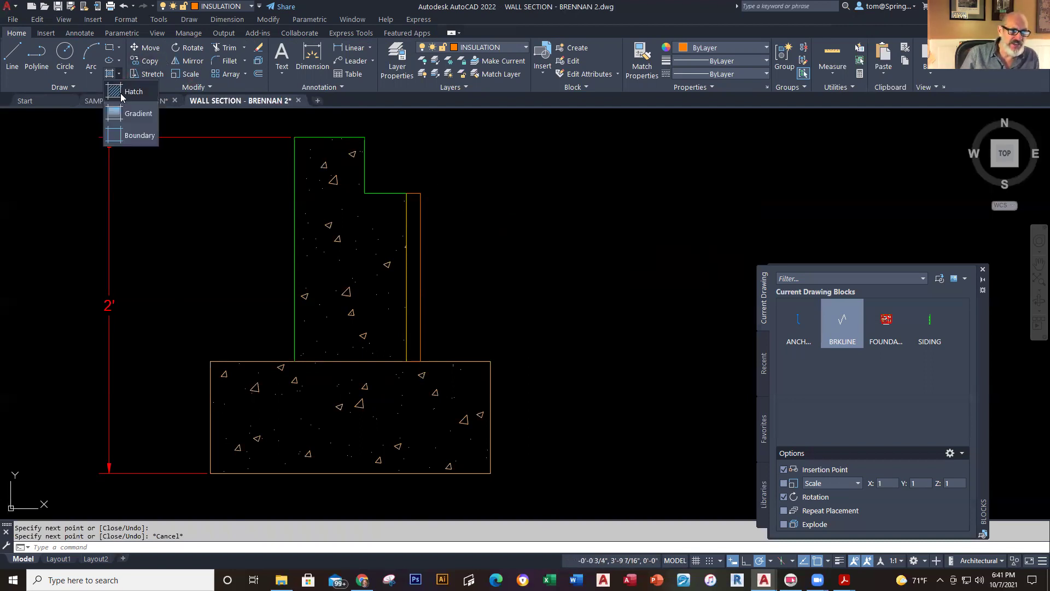
pyautogui.click(121, 95)
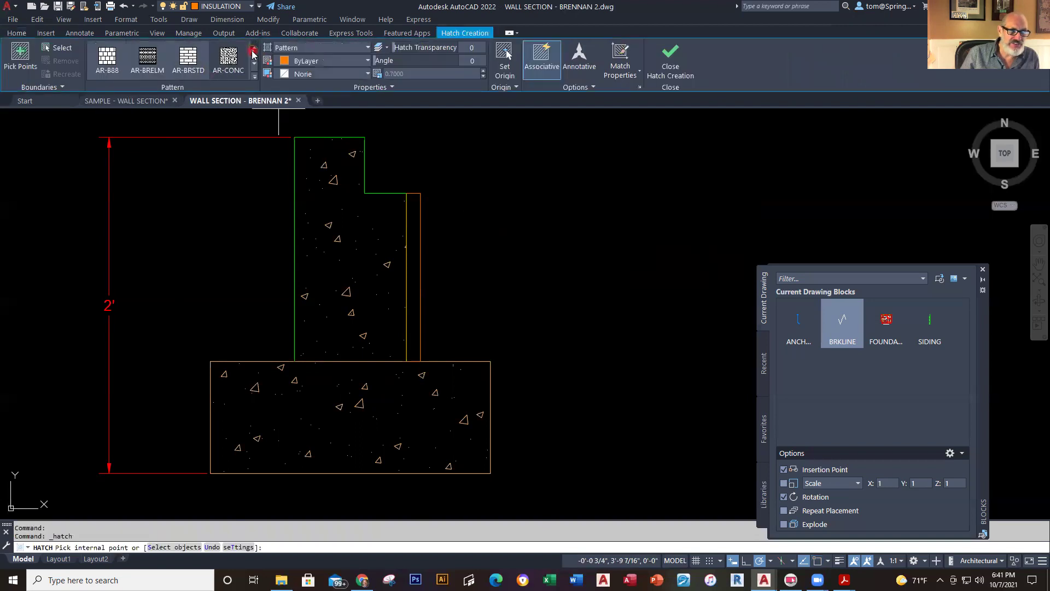
pyautogui.click(255, 50)
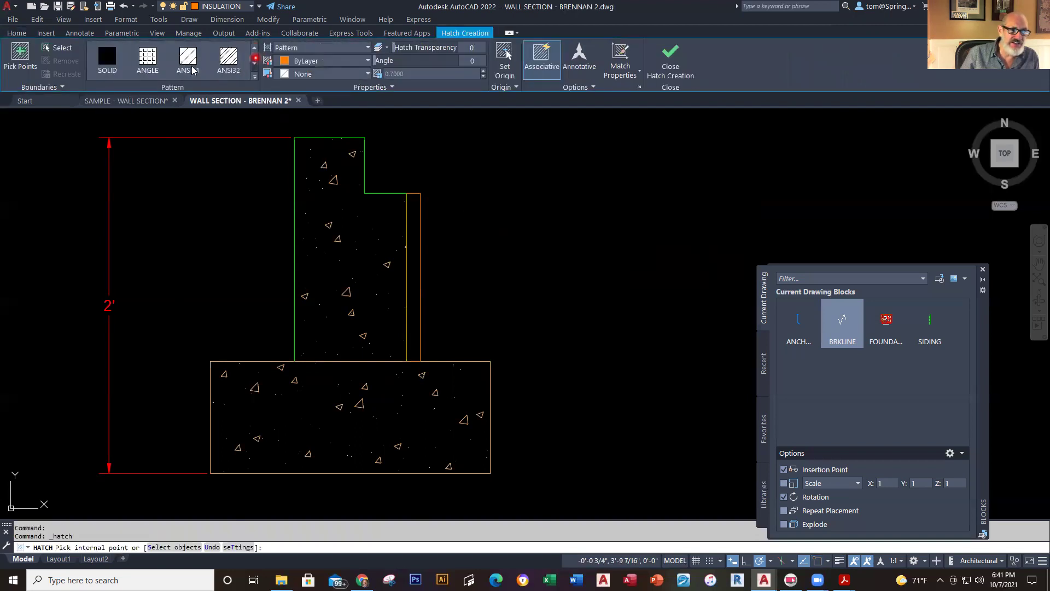
pyautogui.click(193, 56)
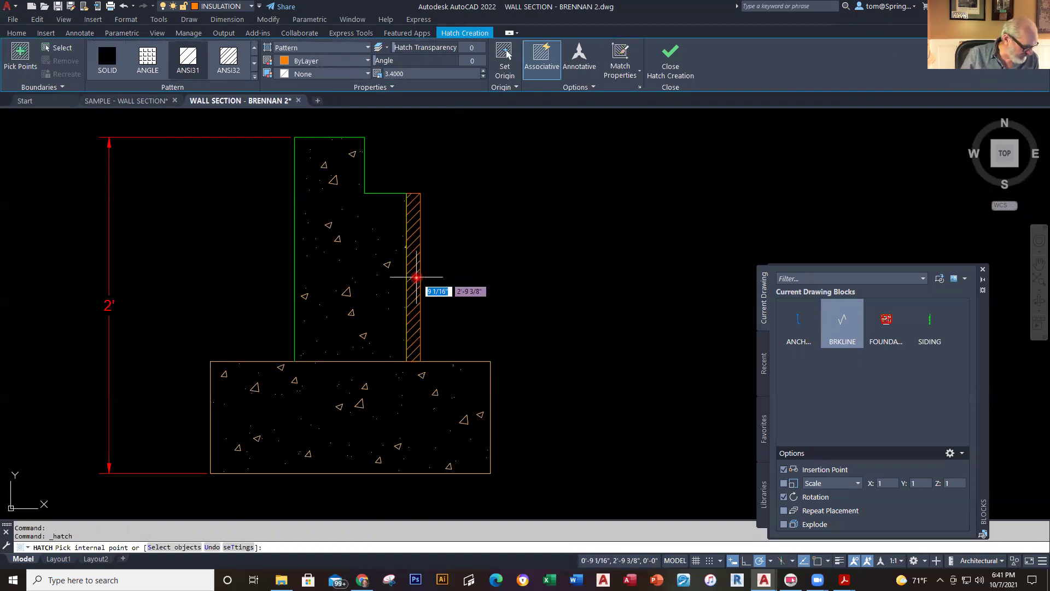
pyautogui.press('Escape')
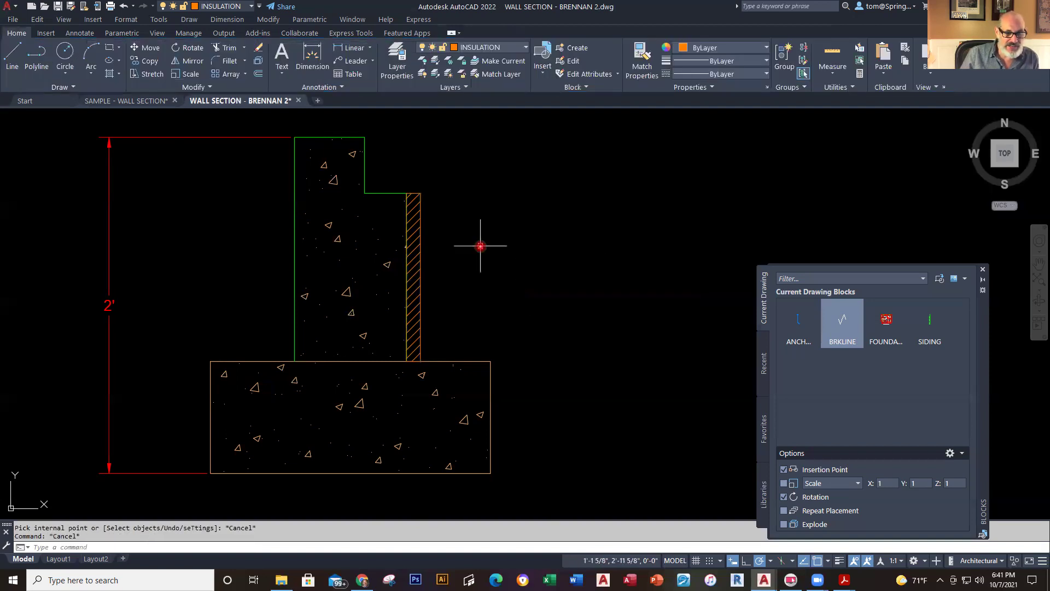
# In the SAMPLE - WALL SECTION drawing, examine the bituminous joint at the slab edge and select the slab outline
pyautogui.click(120, 100)
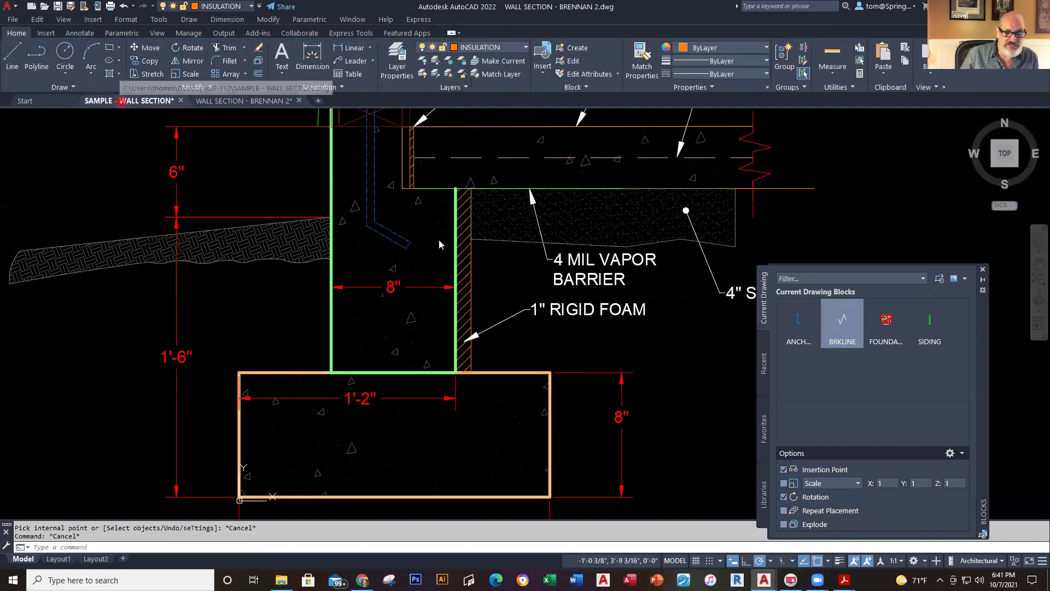
pyautogui.scroll(-2, 523, 279)
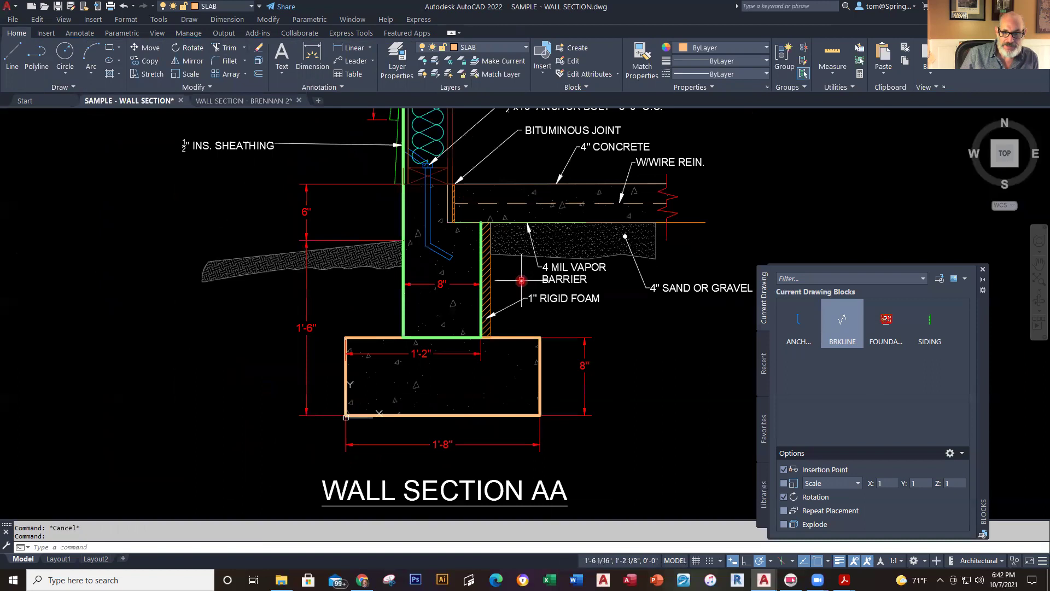
pyautogui.moveTo(521, 280); pyautogui.dragTo(475, 367, button='middle')
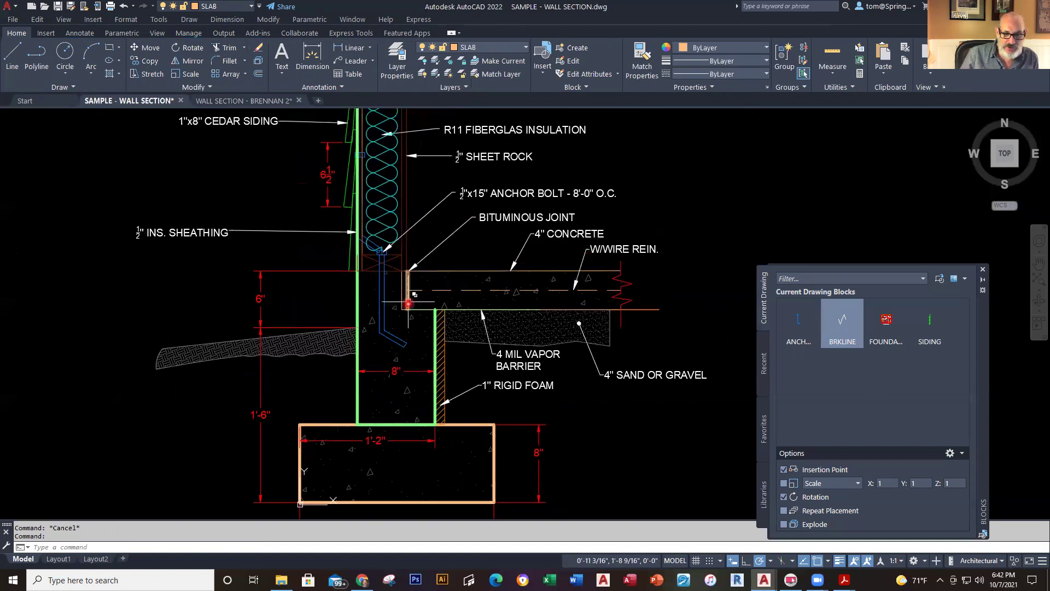
pyautogui.scroll(2, 410, 297)
pyautogui.scroll(2, 410, 297)
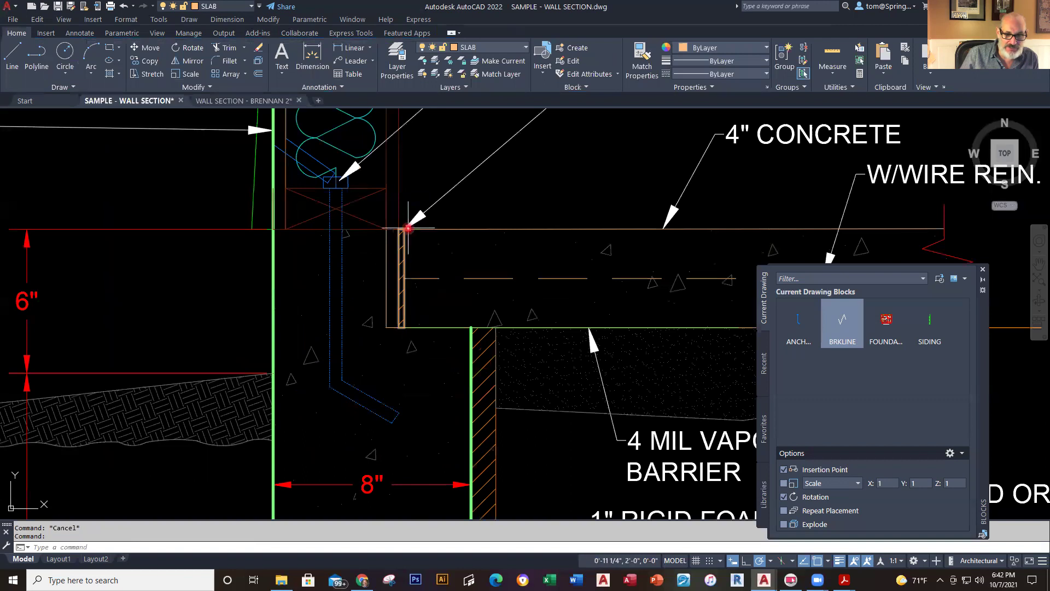
pyautogui.scroll(-5, 455, 241)
pyautogui.scroll(5, 455, 241)
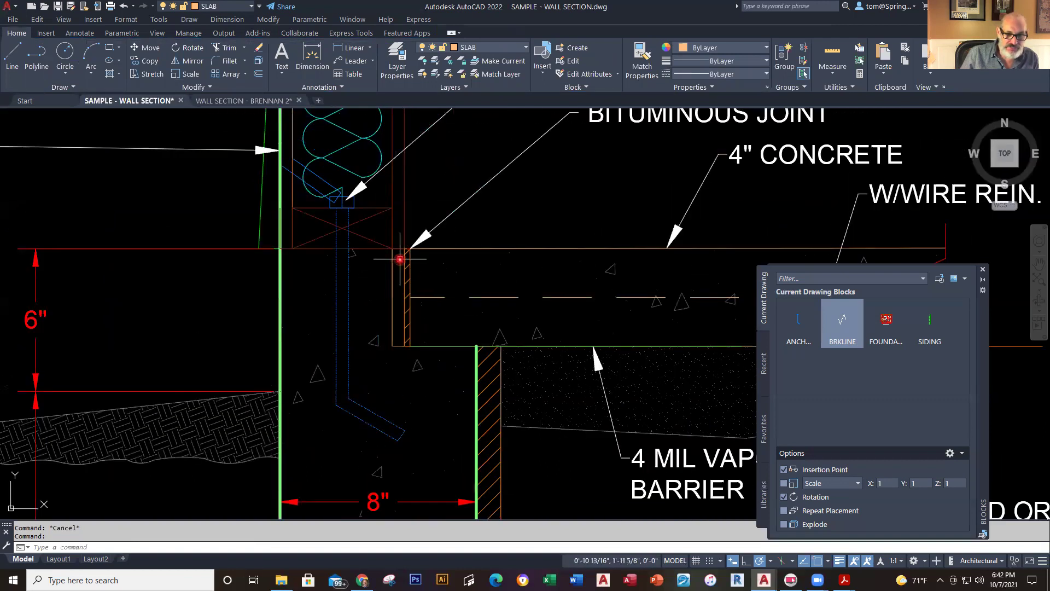
pyautogui.click(390, 257)
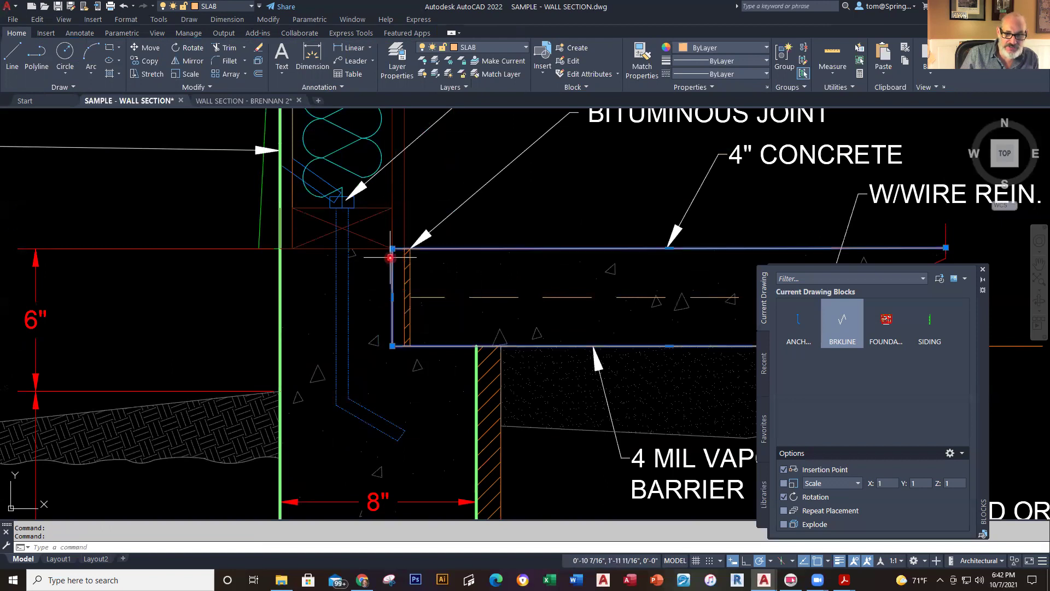
# Examine the stud wall, sheathing and sheet rock lines above the foundation, clearing the slab outline selection
pyautogui.scroll(-2, 485, 250)
pyautogui.moveTo(519, 242)
pyautogui.mouseDown(button='middle')
pyautogui.moveTo(503, 291)
pyautogui.moveTo(505, 366)
pyautogui.mouseUp(button='middle')
pyautogui.scroll(-2, 503, 282)
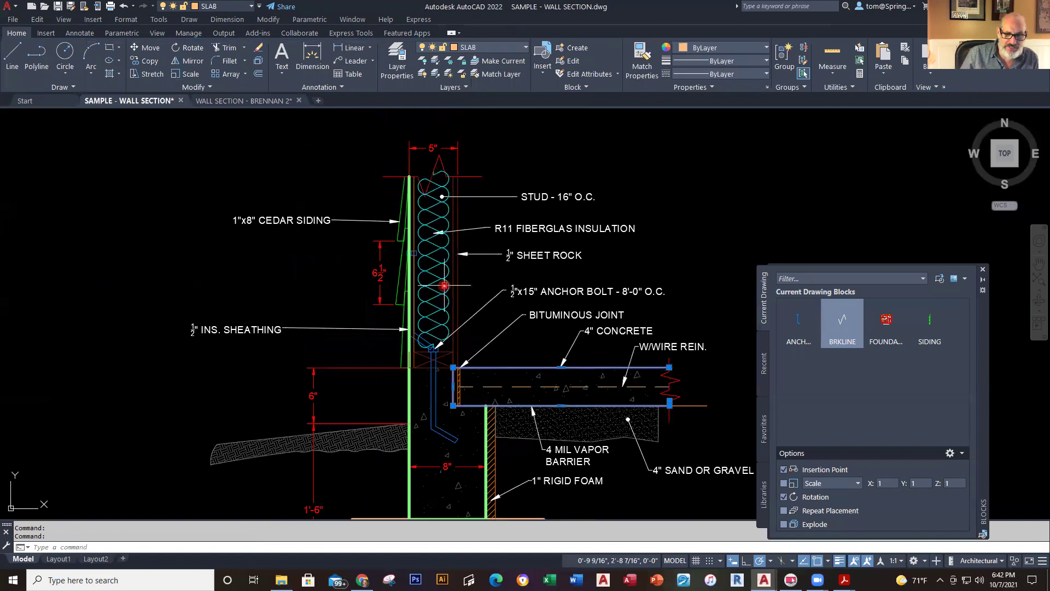
pyautogui.scroll(2, 457, 261)
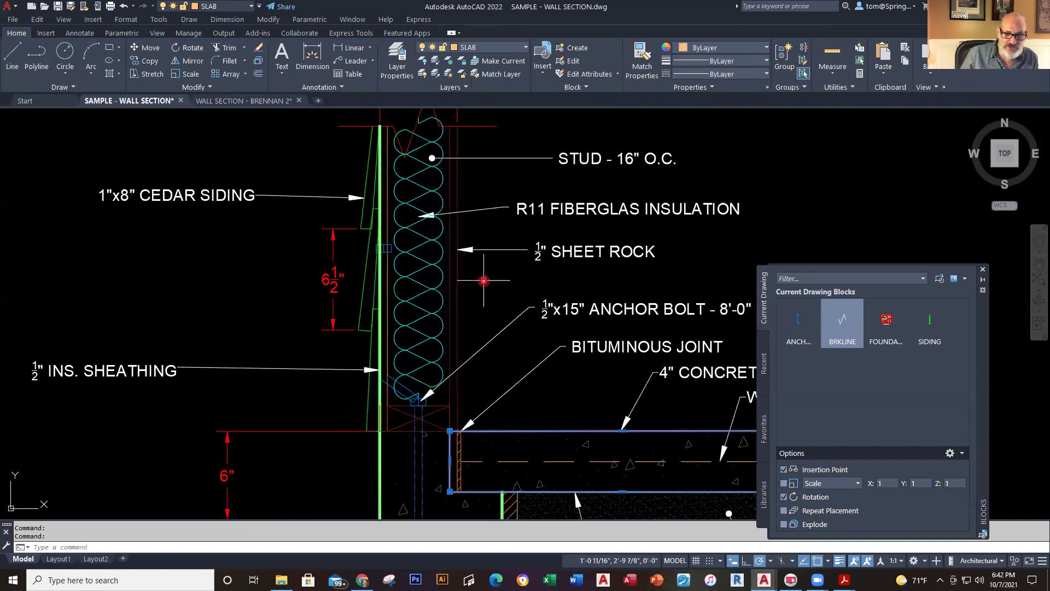
pyautogui.press('Escape')
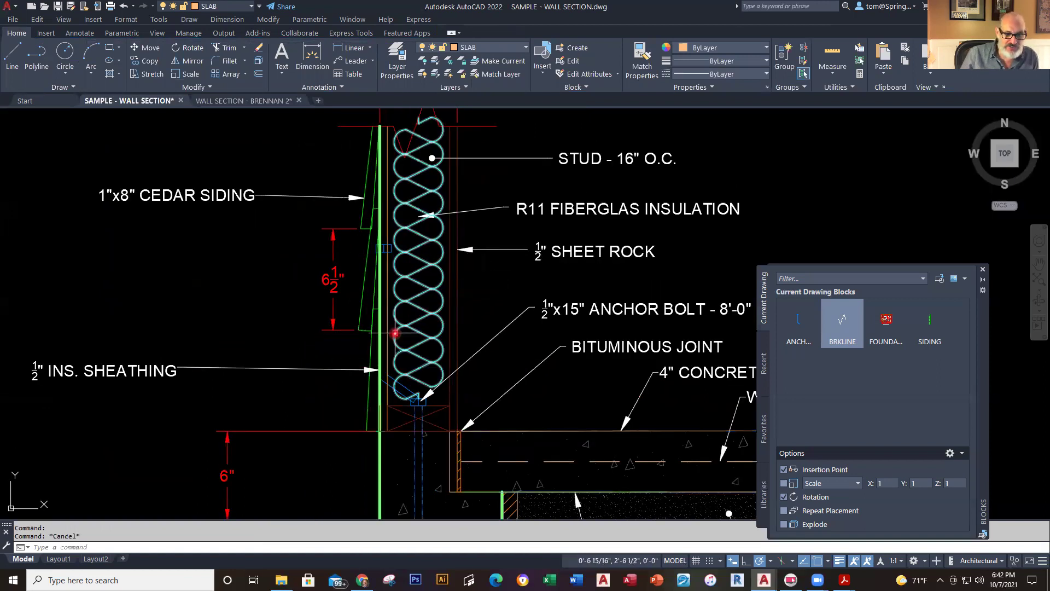
pyautogui.moveTo(402, 300); pyautogui.dragTo(431, 340, button='middle')
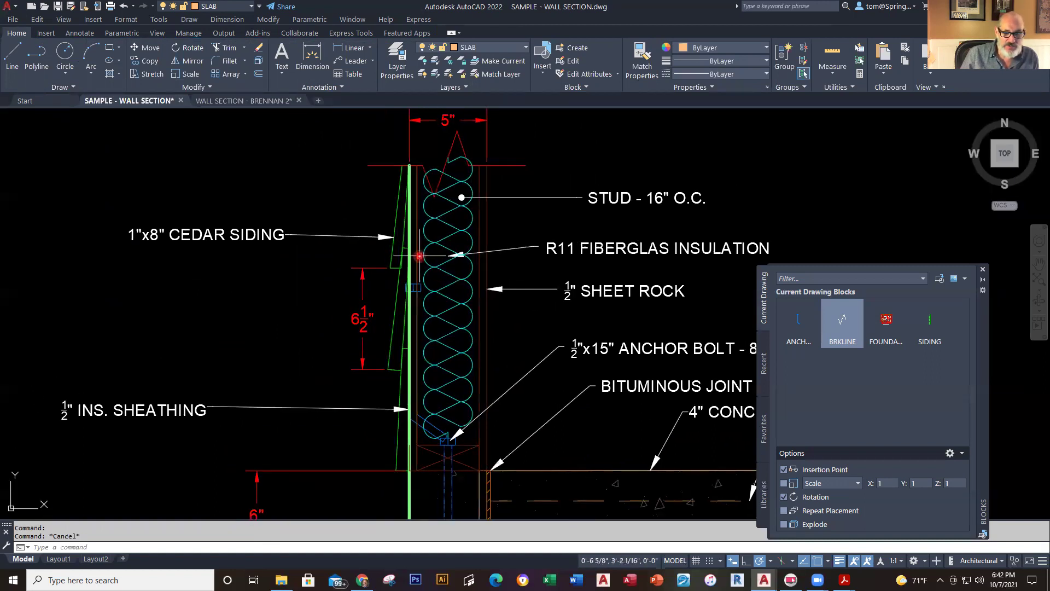
pyautogui.moveTo(421, 259); pyautogui.dragTo(404, 227, button='middle')
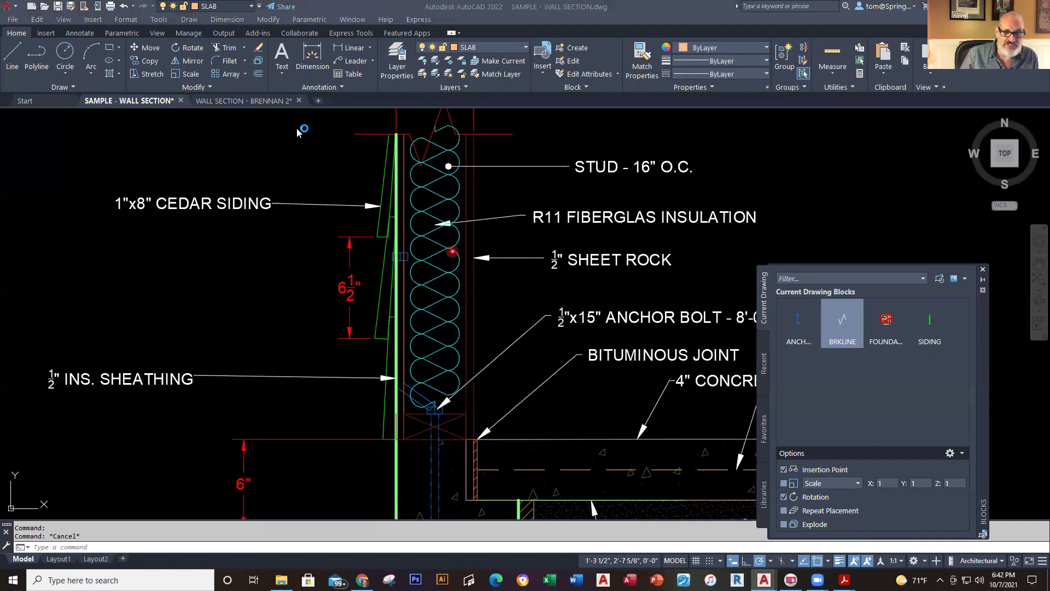
# Switch back to the WALL SECTION - BRENNAN 2 drawing and make WALLS the current layer
pyautogui.click(262, 101)
pyautogui.scroll(-3, 464, 199)
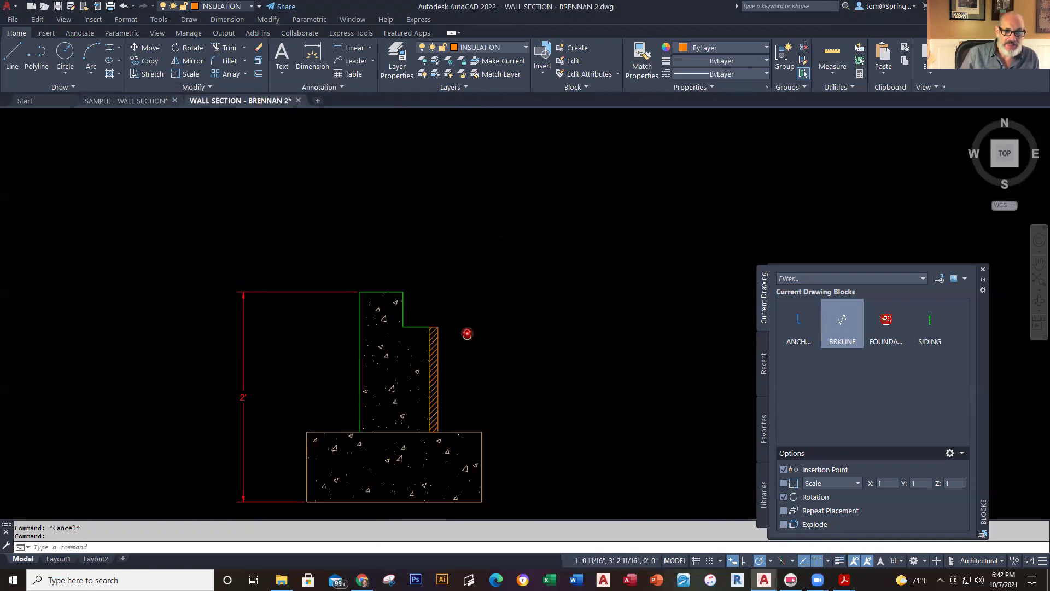
pyautogui.click(525, 48)
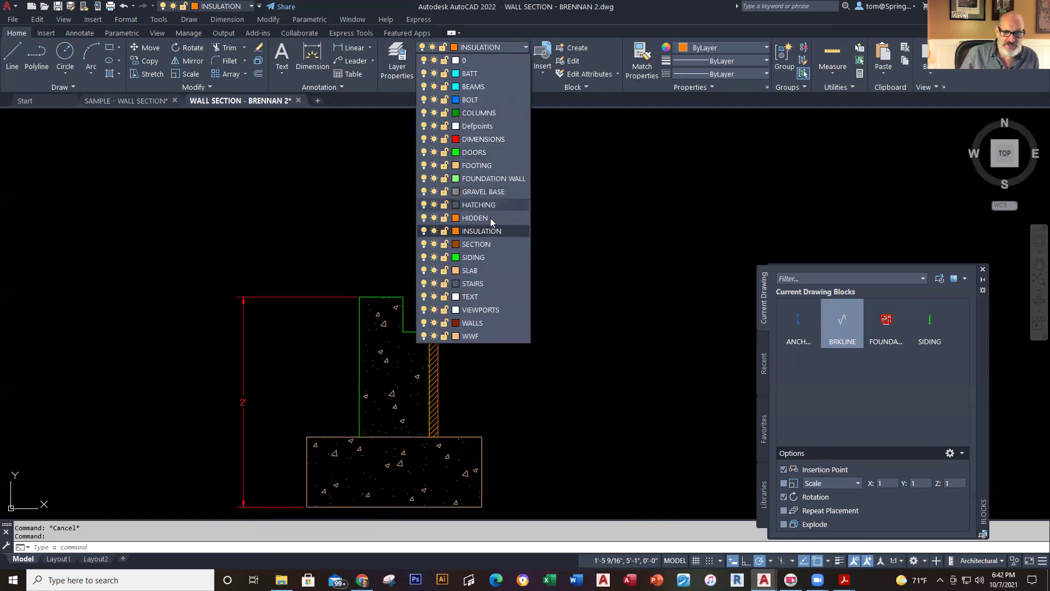
pyautogui.click(488, 323)
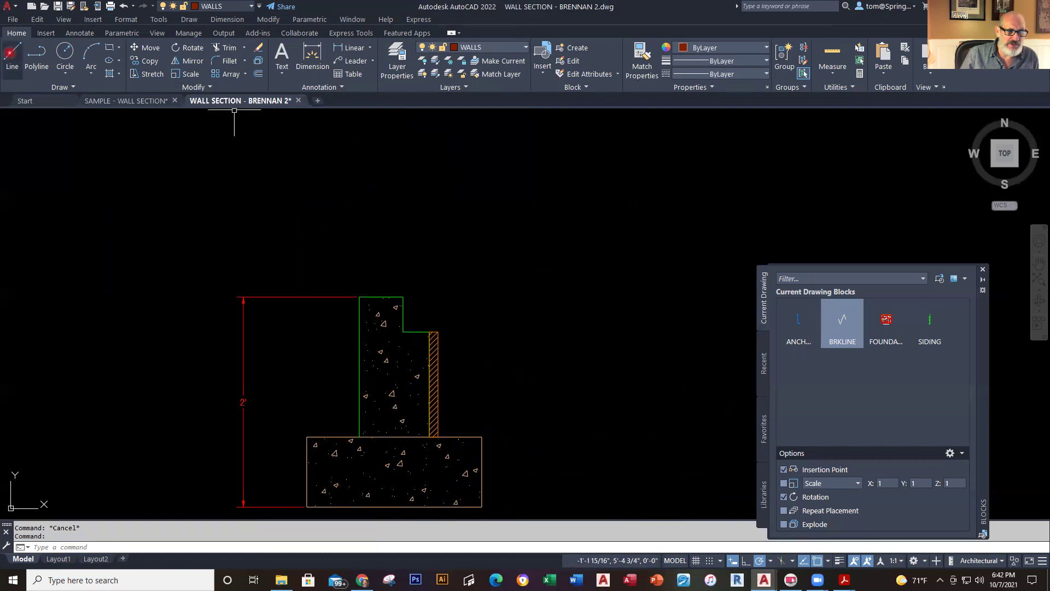
# Draw a vertical wall line upward from the inner top corner of the foundation wall
pyautogui.click(12, 61)
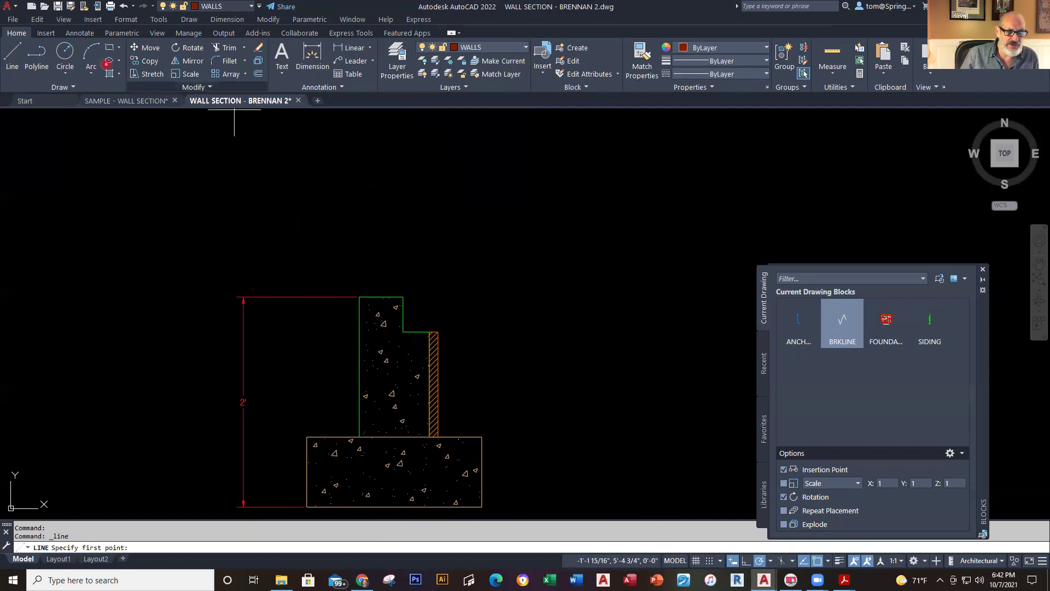
pyautogui.click(403, 298)
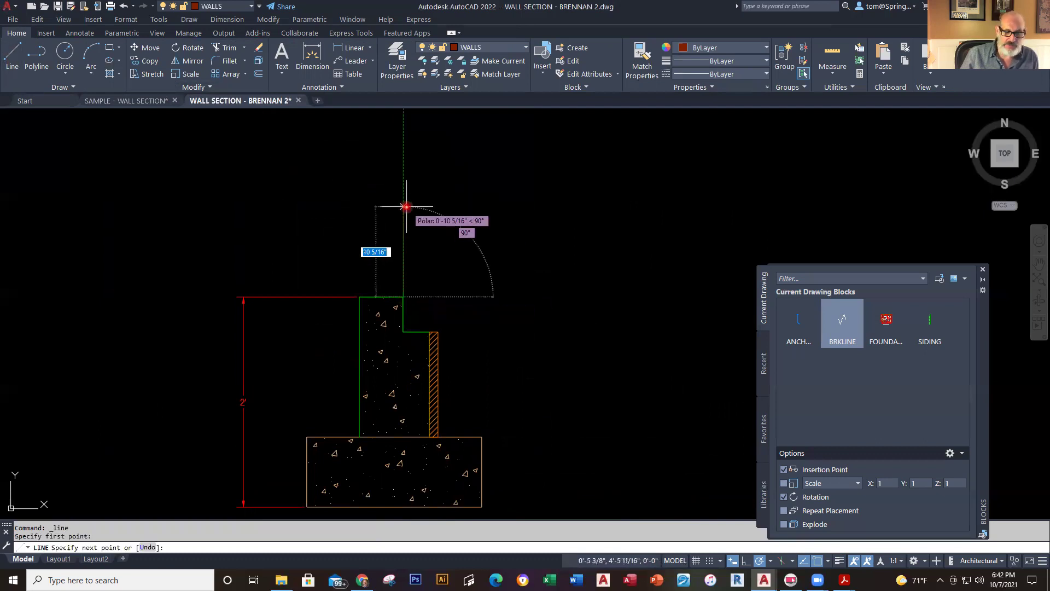
pyautogui.scroll(-2, 406, 205)
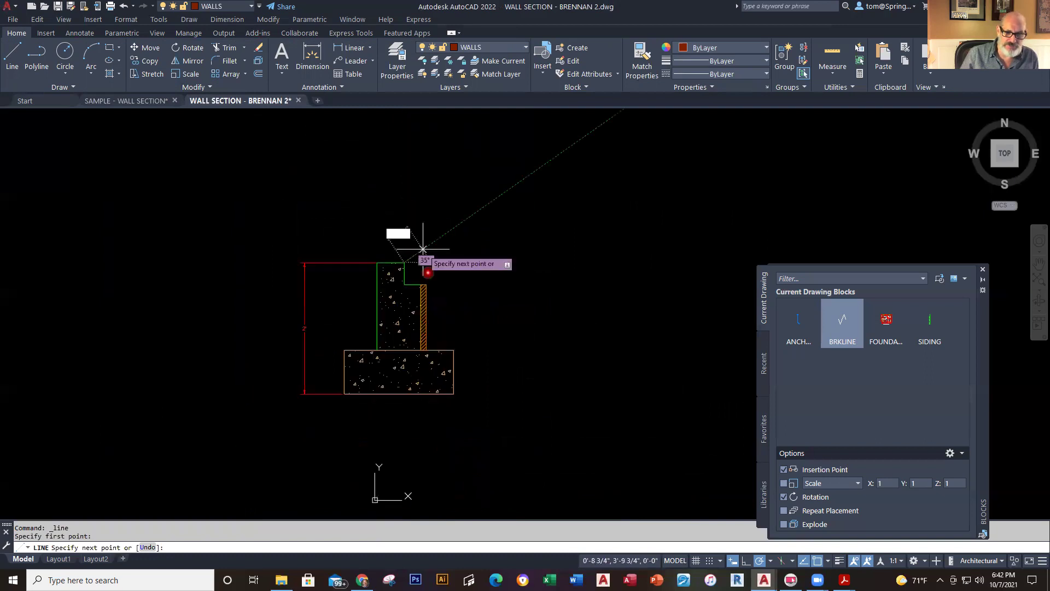
pyautogui.scroll(-3, 404, 207)
pyautogui.scroll(1, 403, 257)
pyautogui.press('Escape')
pyautogui.press('Escape')
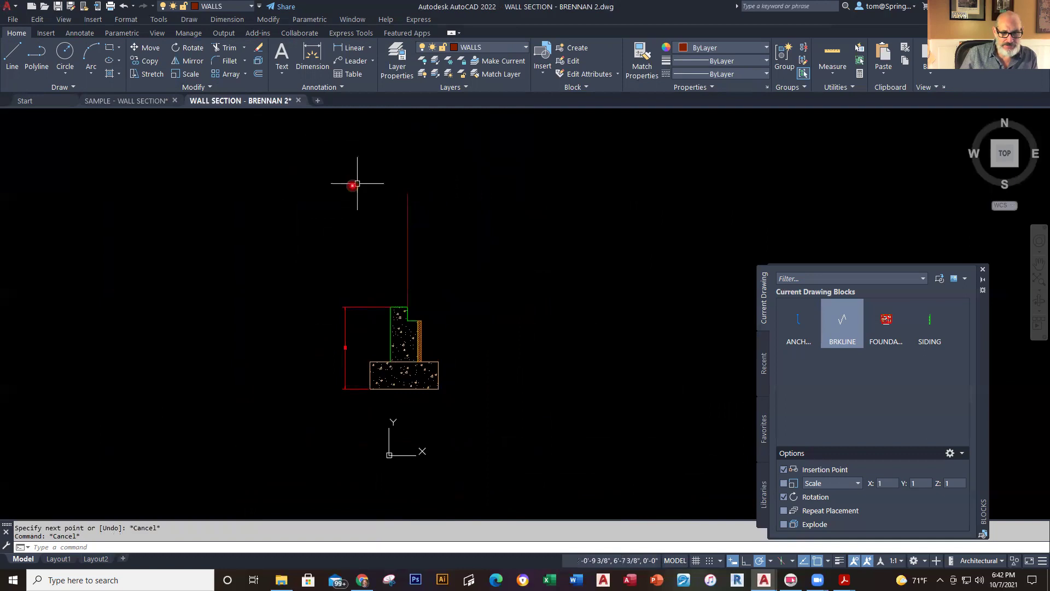
# Draw a second vertical wall line from the foundation wall's outer top corner, ending level with the first line's top
pyautogui.rightClick(344, 194)
pyautogui.click(372, 201)
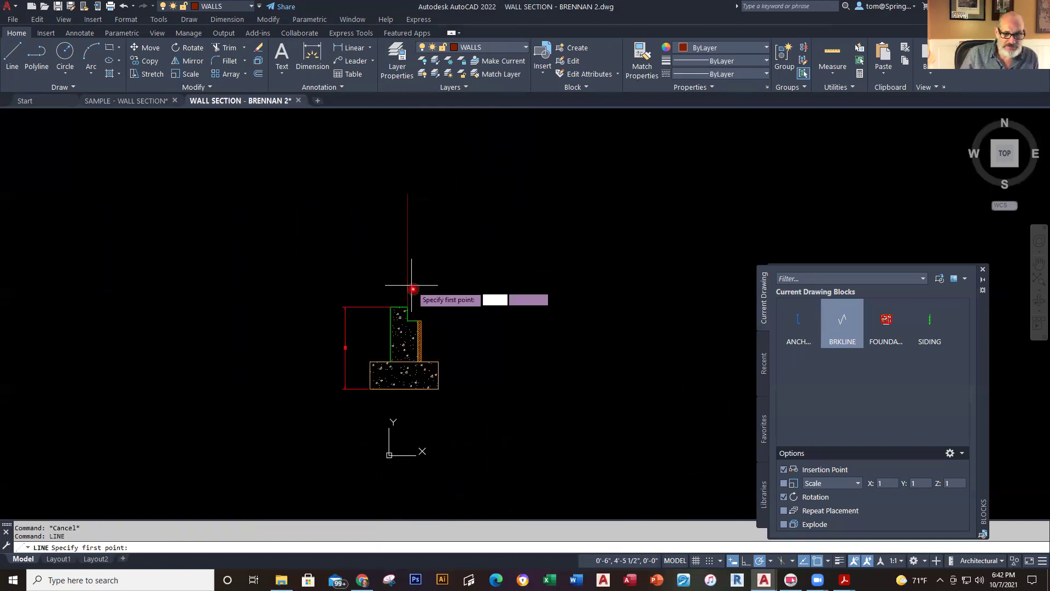
pyautogui.click(391, 307)
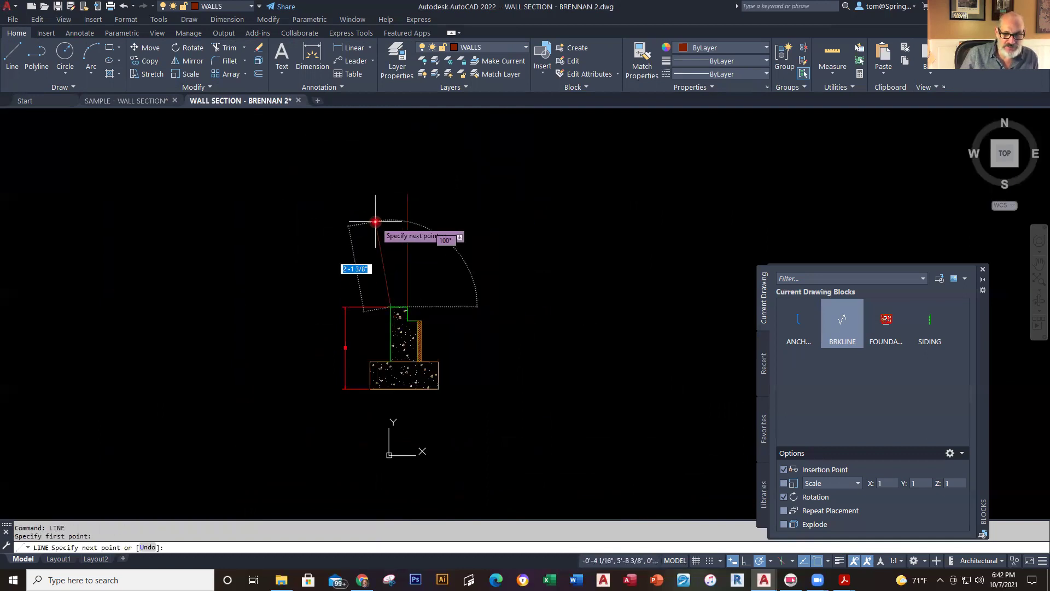
pyautogui.click(390, 194)
pyautogui.press('Escape')
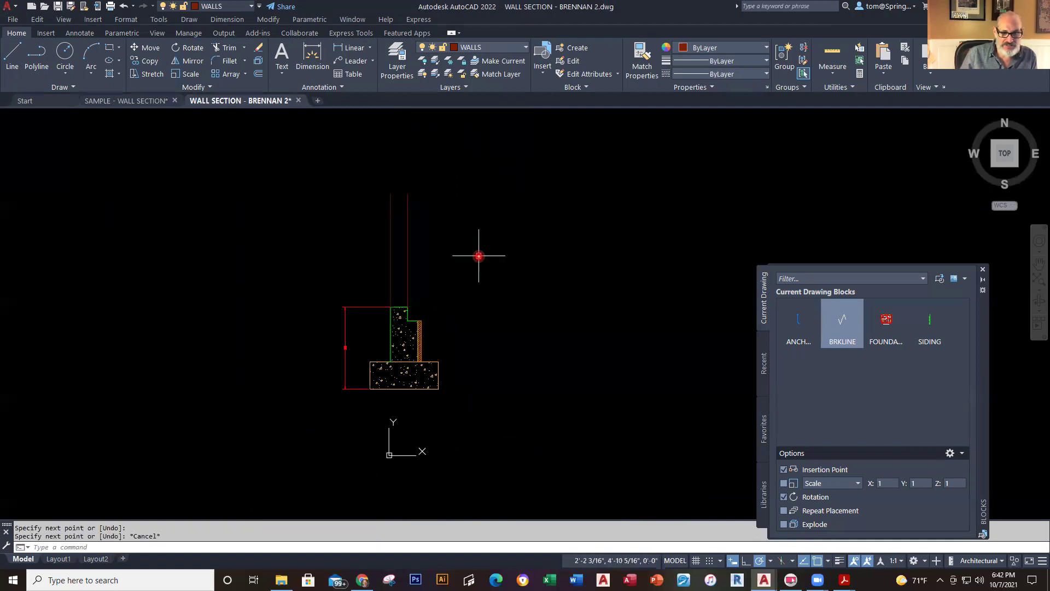
pyautogui.scroll(4, 419, 232)
pyautogui.scroll(2, 420, 301)
pyautogui.scroll(-2, 420, 301)
pyautogui.moveTo(420, 301); pyautogui.dragTo(426, 349, button='middle')
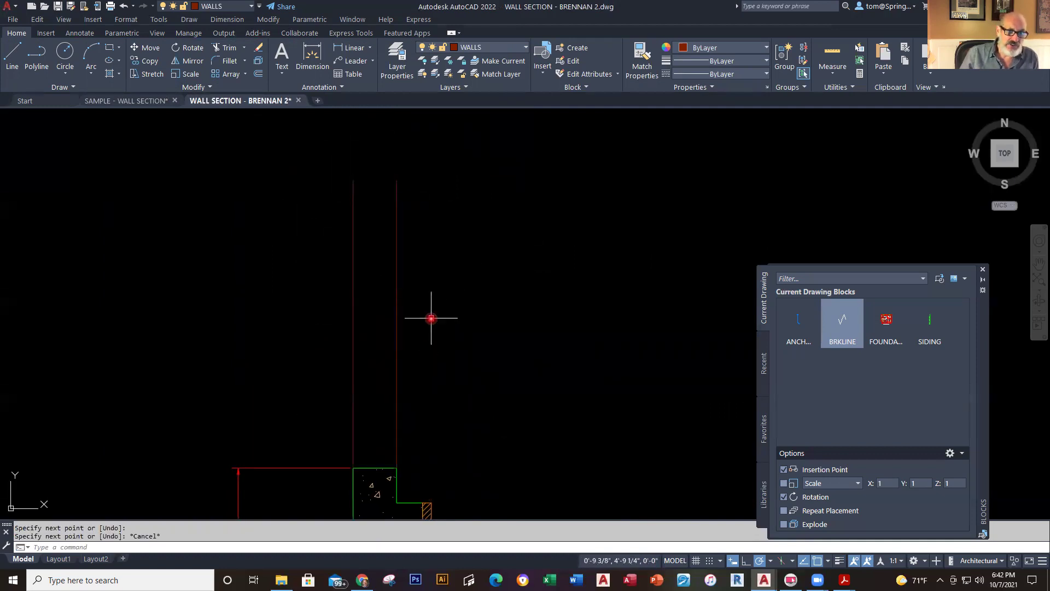
# Offset both vertical wall lines 0.5 inch toward the inside of the wall
pyautogui.click(251, 74)
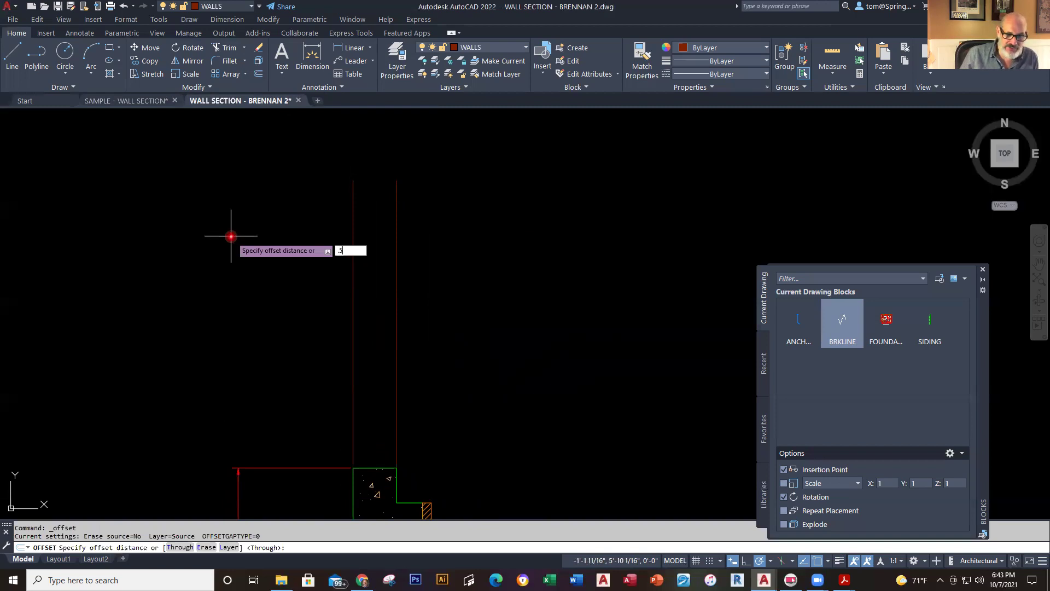
pyautogui.press('Return')
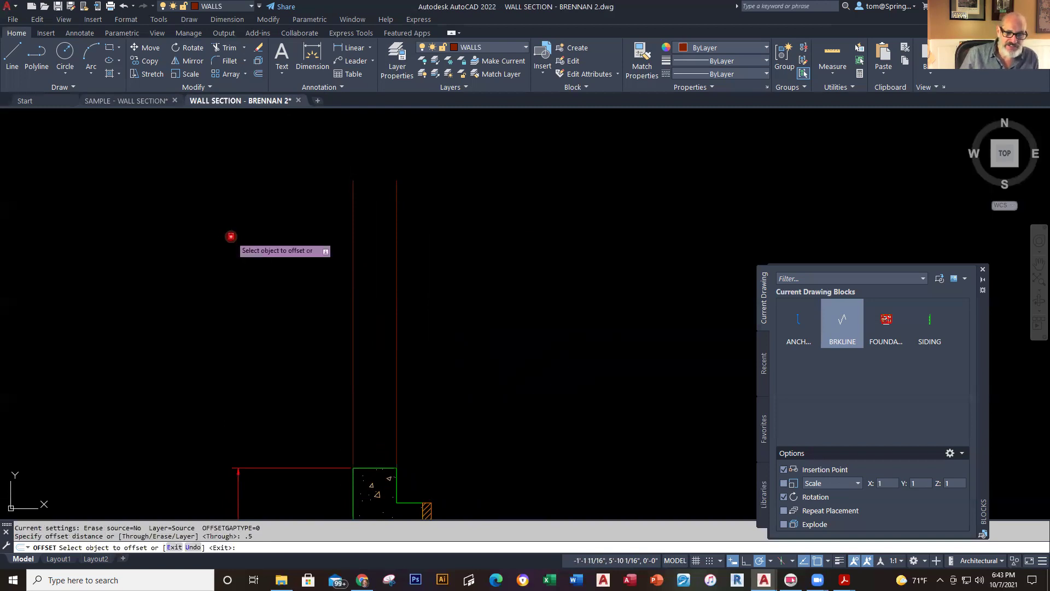
pyautogui.click(354, 324)
pyautogui.click(368, 322)
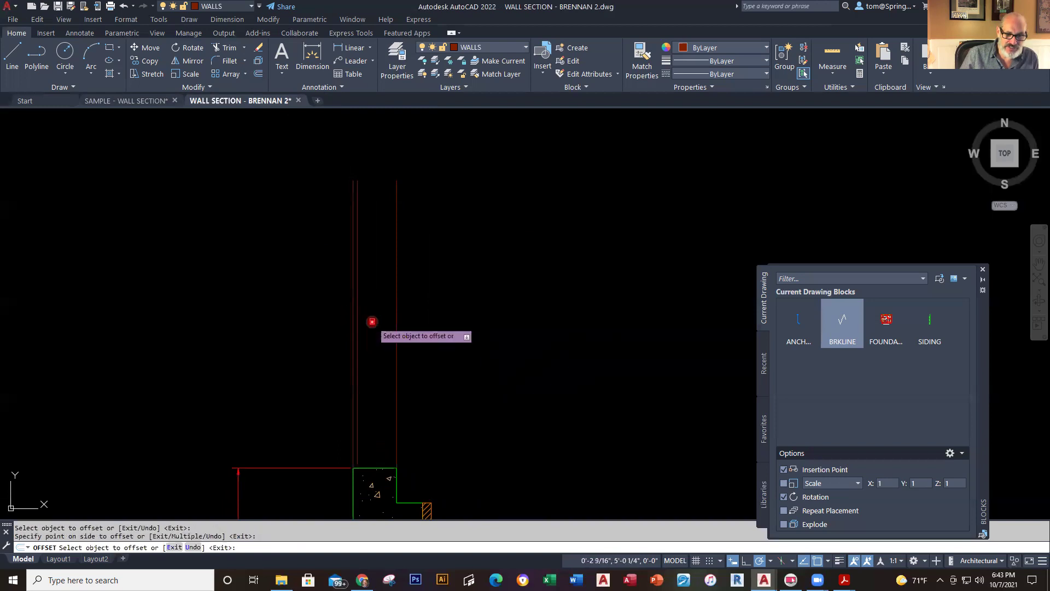
pyautogui.click(398, 322)
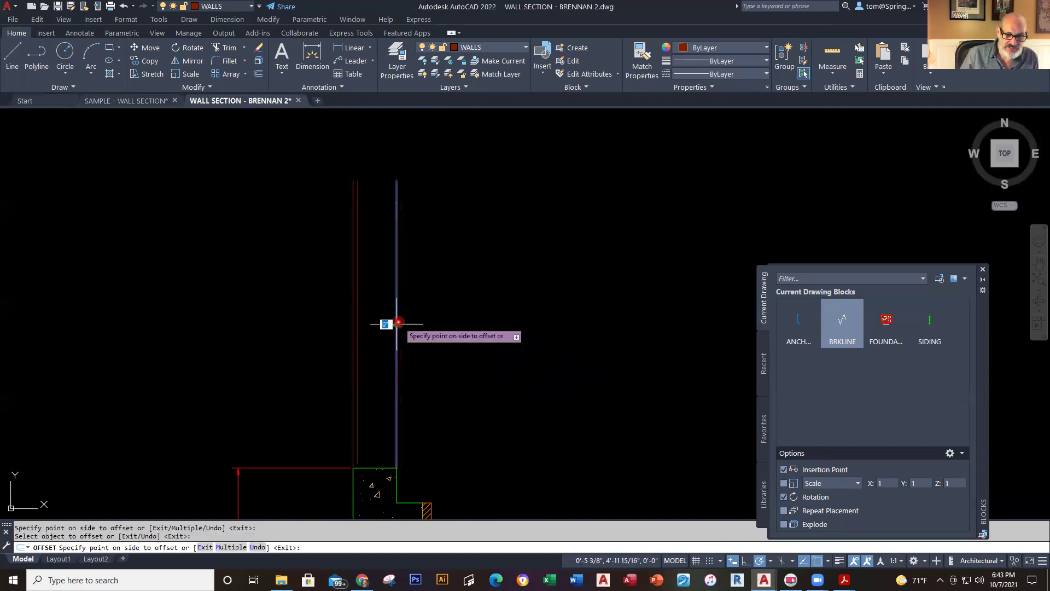
pyautogui.click(391, 328)
pyautogui.press('Escape')
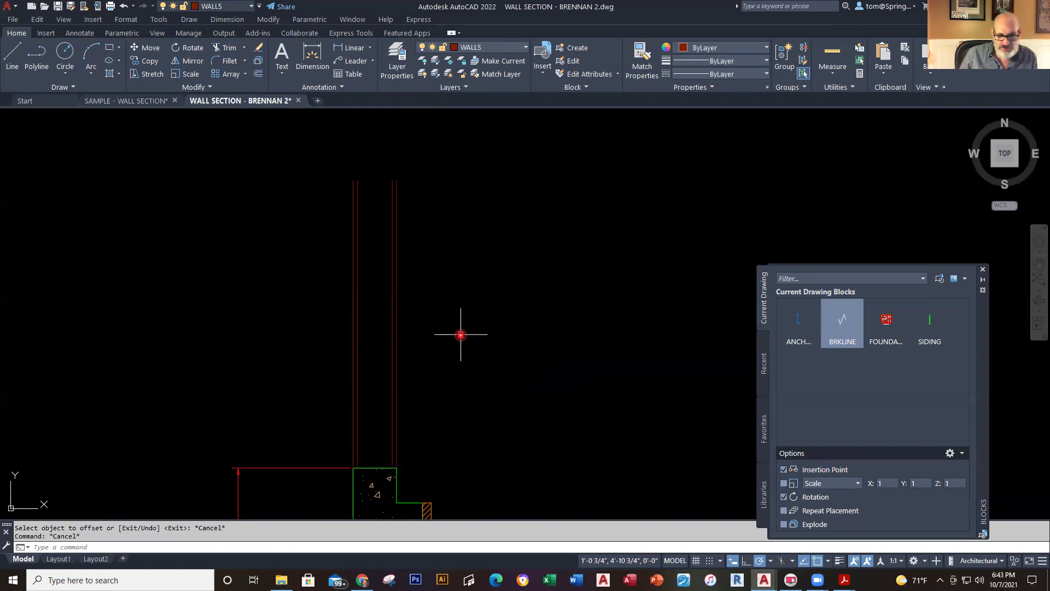
# Using the sill plate in SAMPLE - WALL SECTION as reference, draw a 4 by 2 inch sill rectangle atop the foundation in WALL SECTION - BRENNAN 2
pyautogui.click(155, 101)
pyautogui.scroll(4, 468, 403)
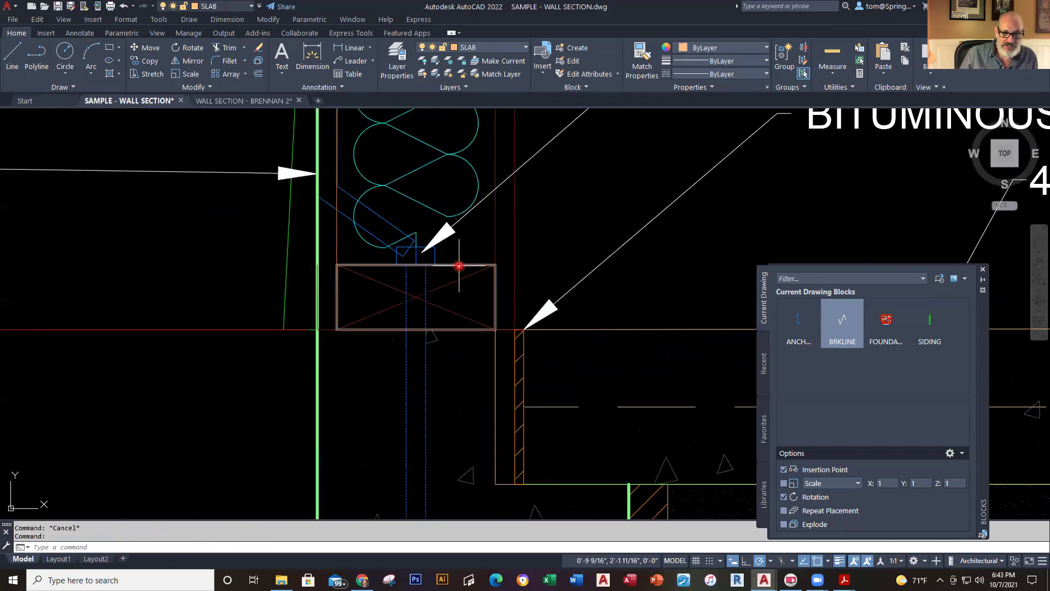
pyautogui.moveTo(459, 266)
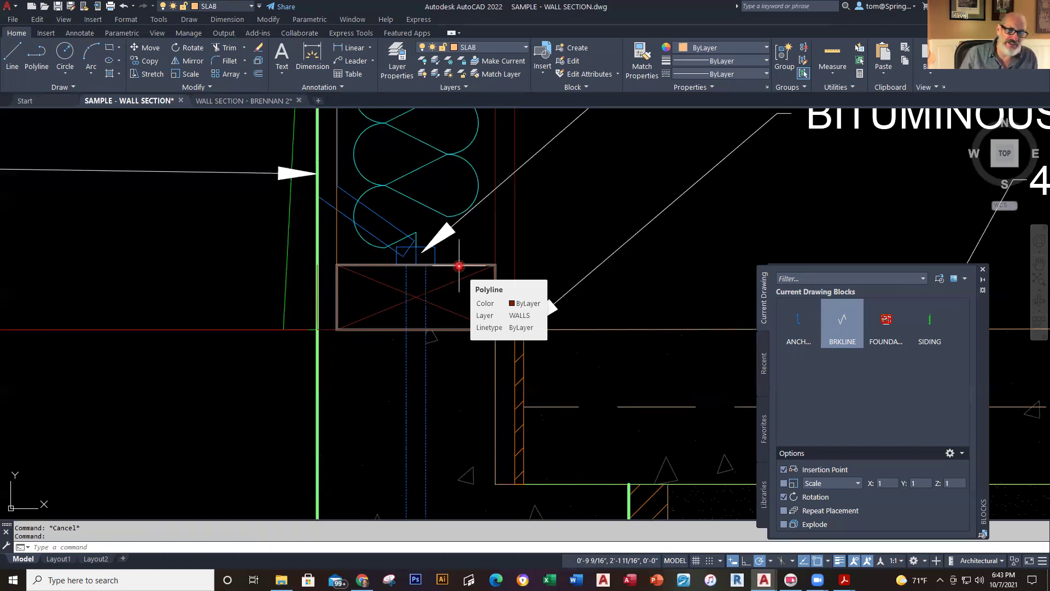
pyautogui.click(238, 101)
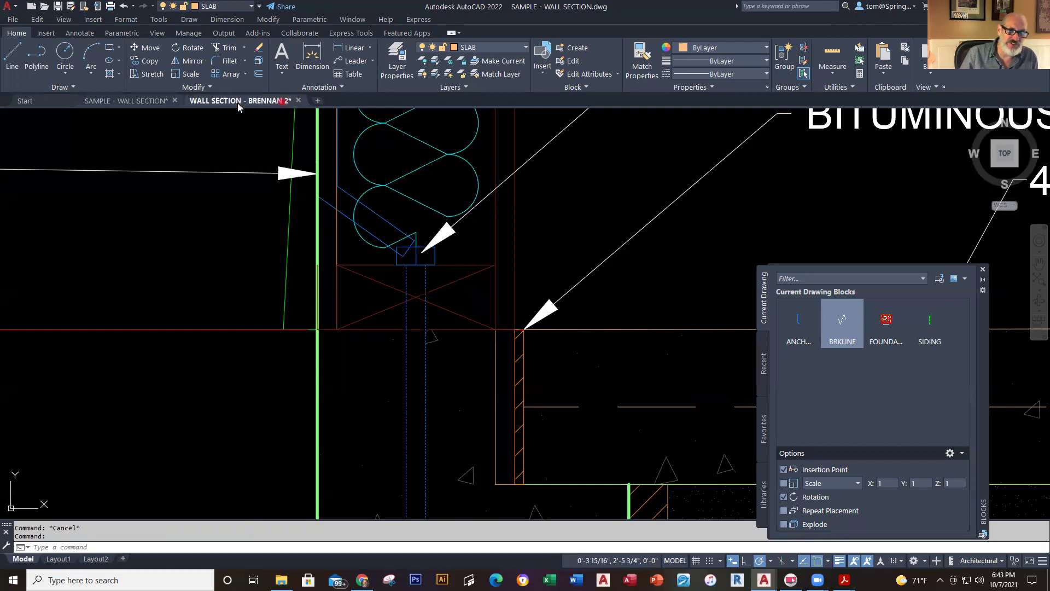
pyautogui.click(107, 49)
pyautogui.scroll(6, 386, 468)
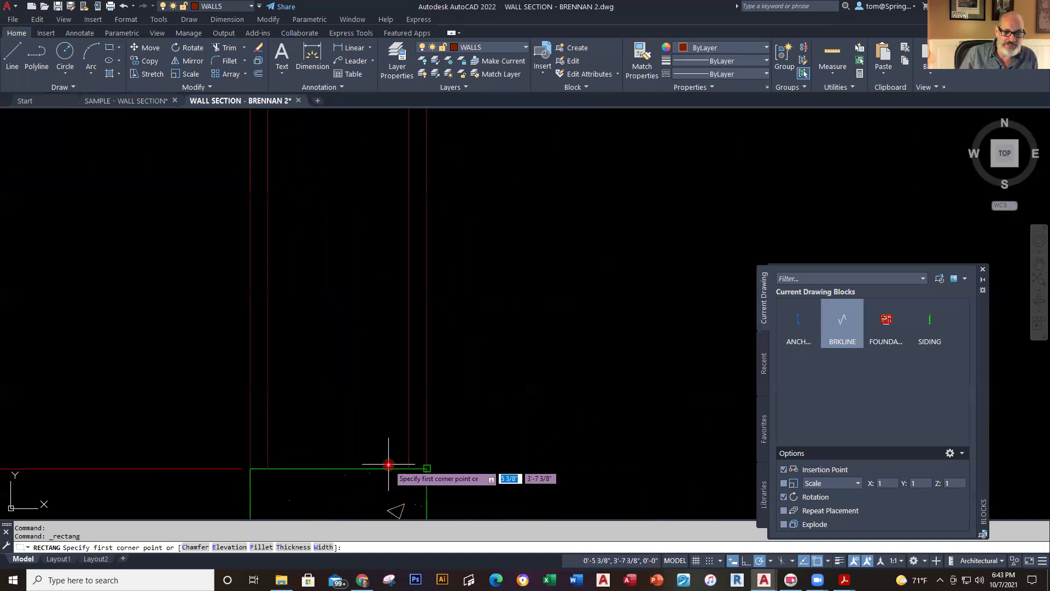
pyautogui.click(268, 468)
pyautogui.write('4,2')
pyautogui.press('Return')
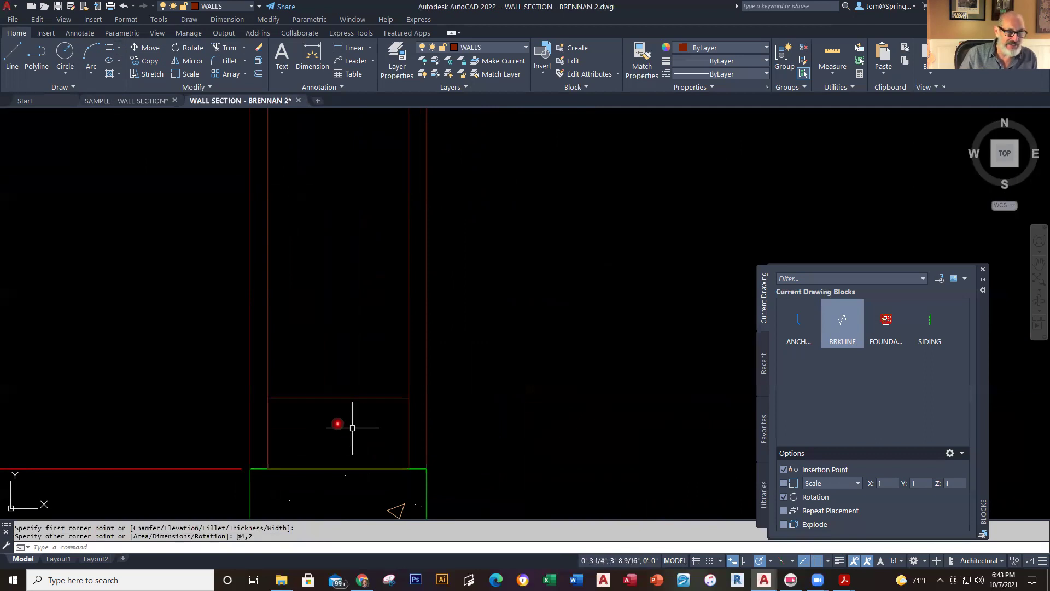
# Draw two crossing diagonal lines between opposite corners of the sill plate rectangle
pyautogui.click(12, 54)
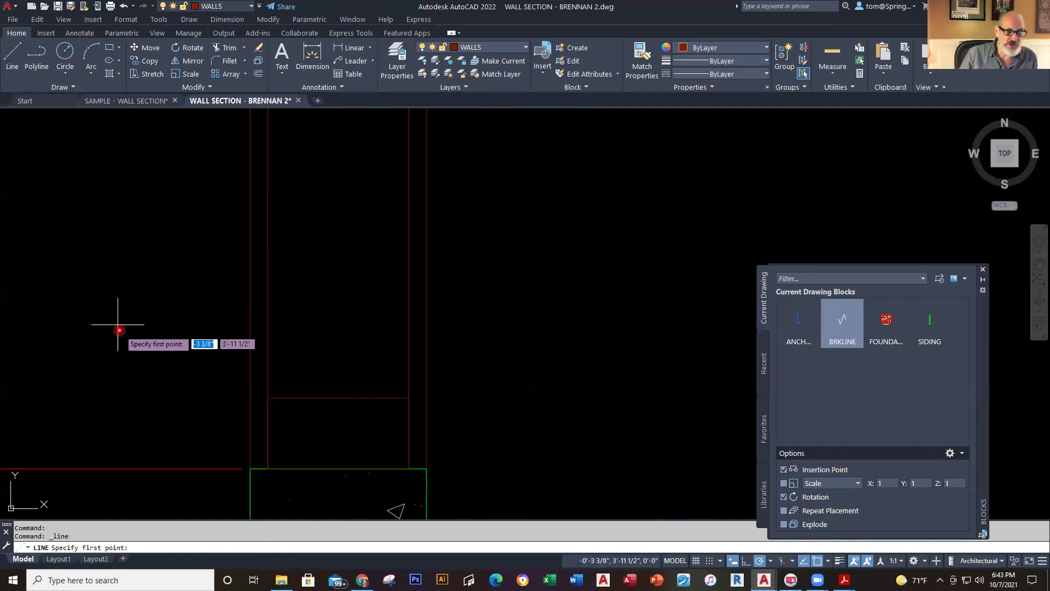
pyautogui.click(268, 398)
pyautogui.click(409, 468)
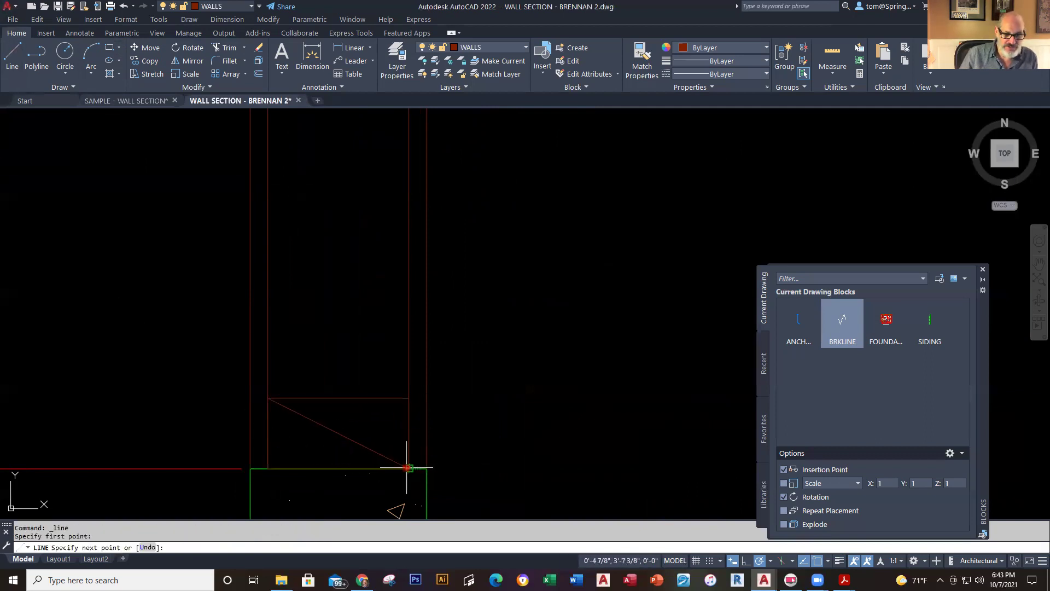
pyautogui.press('Escape')
pyautogui.rightClick(553, 309)
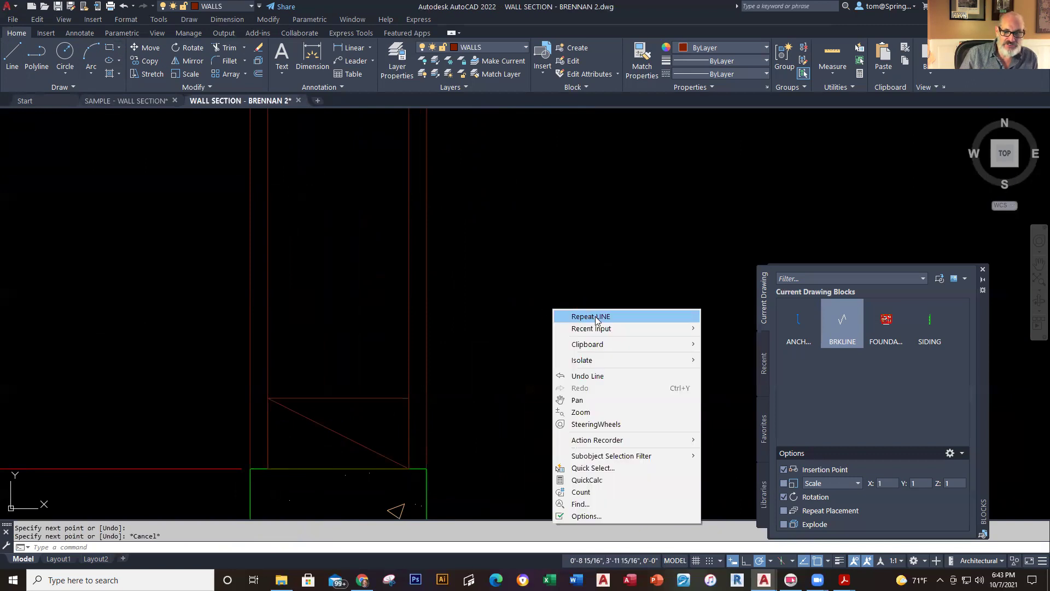
pyautogui.click(409, 399)
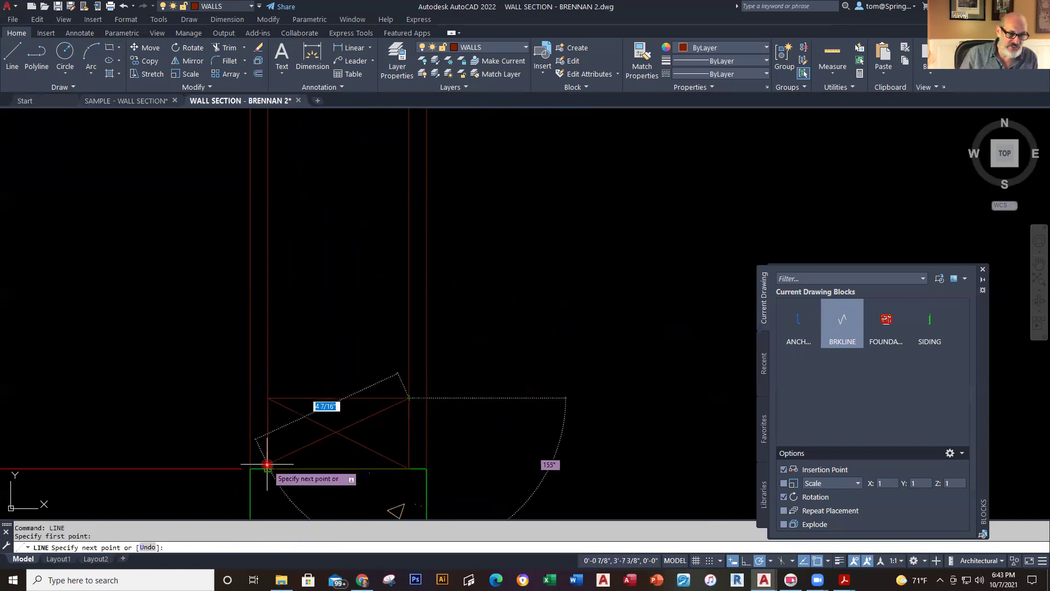
pyautogui.press('Escape')
# Save the WALL SECTION - BRENNAN 2 drawing
pyautogui.scroll(-2, 473, 405)
pyautogui.scroll(-2, 521, 424)
pyautogui.moveTo(516, 429); pyautogui.dragTo(533, 270, button='middle')
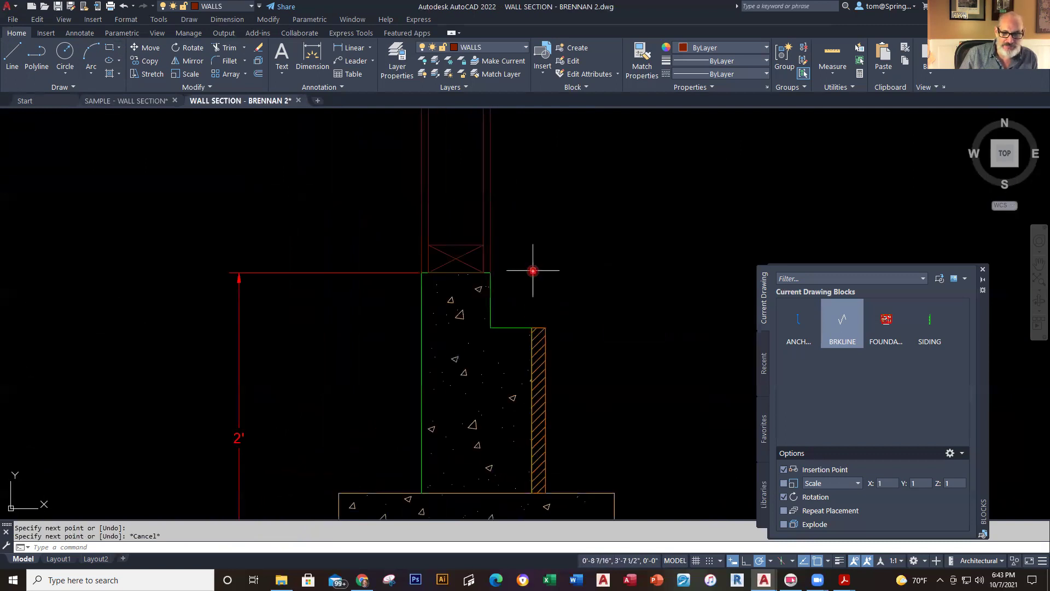
pyautogui.click(57, 6)
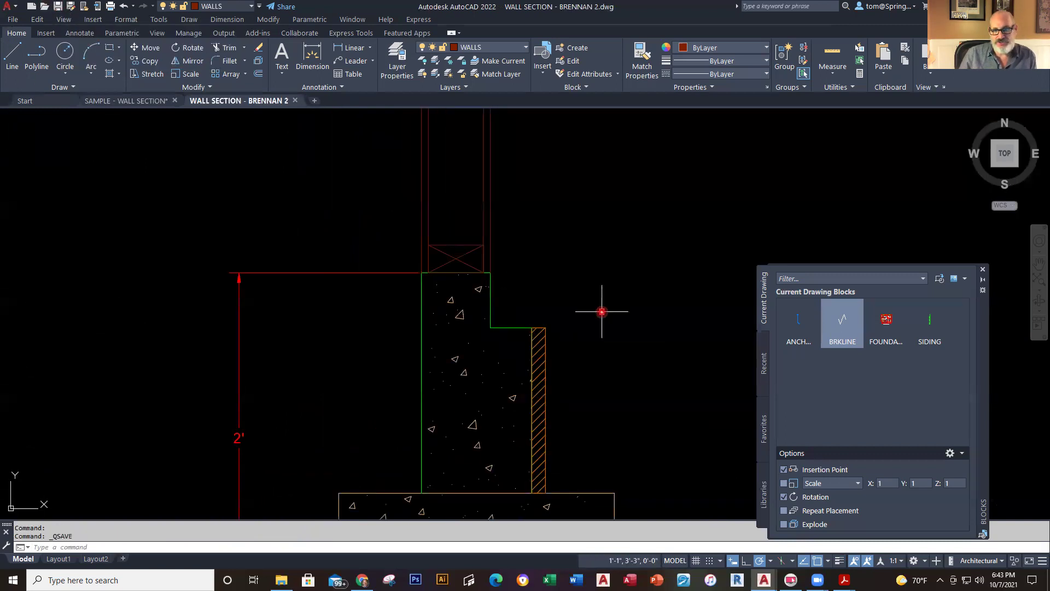
pyautogui.scroll(-1, 601, 246)
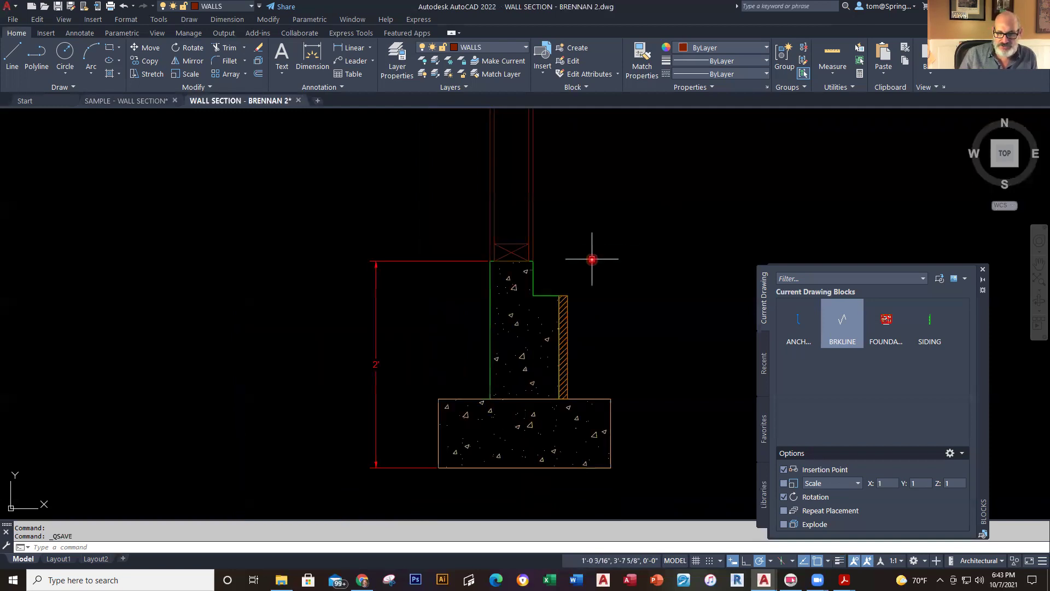
pyautogui.scroll(-1, 525, 291)
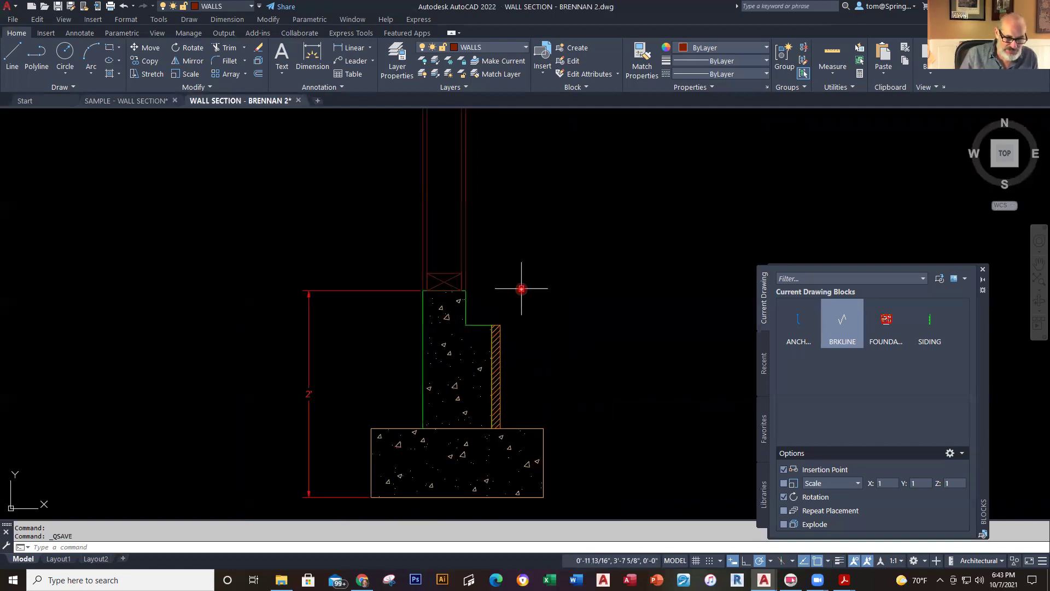
pyautogui.click(525, 50)
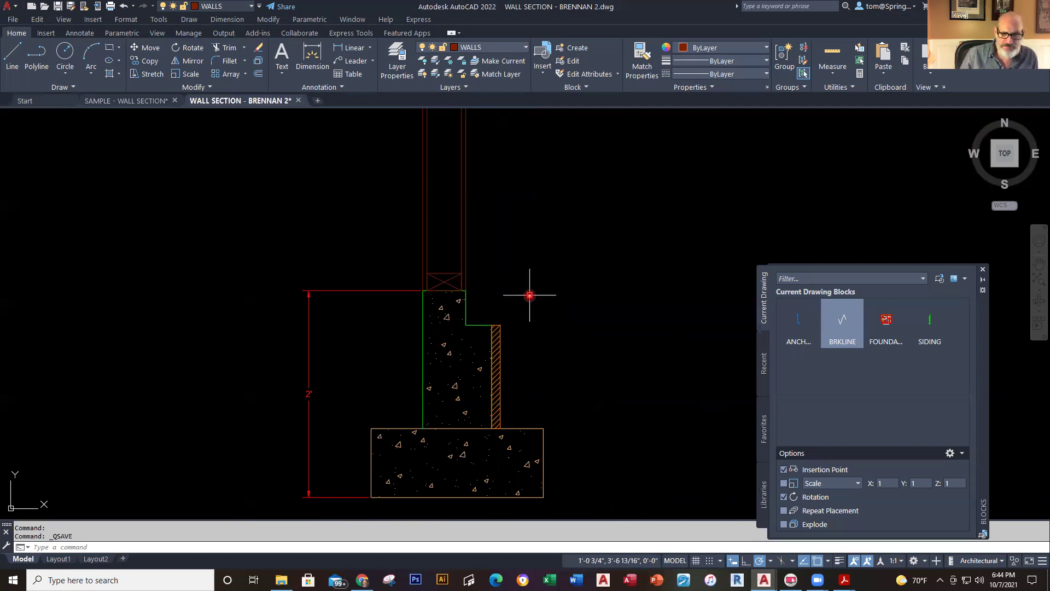
# Shift the foundation wall's upper vertical edge 1/2 inch inward to the sill plate's edge and extend the ledge line to meet it
pyautogui.scroll(2, 505, 293)
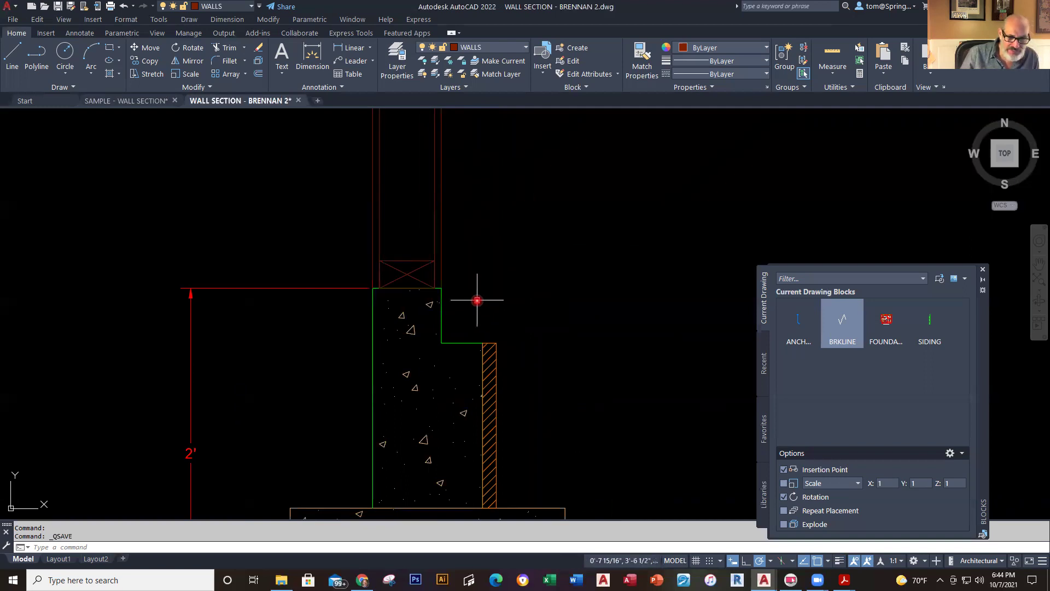
pyautogui.scroll(2, 479, 298)
pyautogui.click(418, 324)
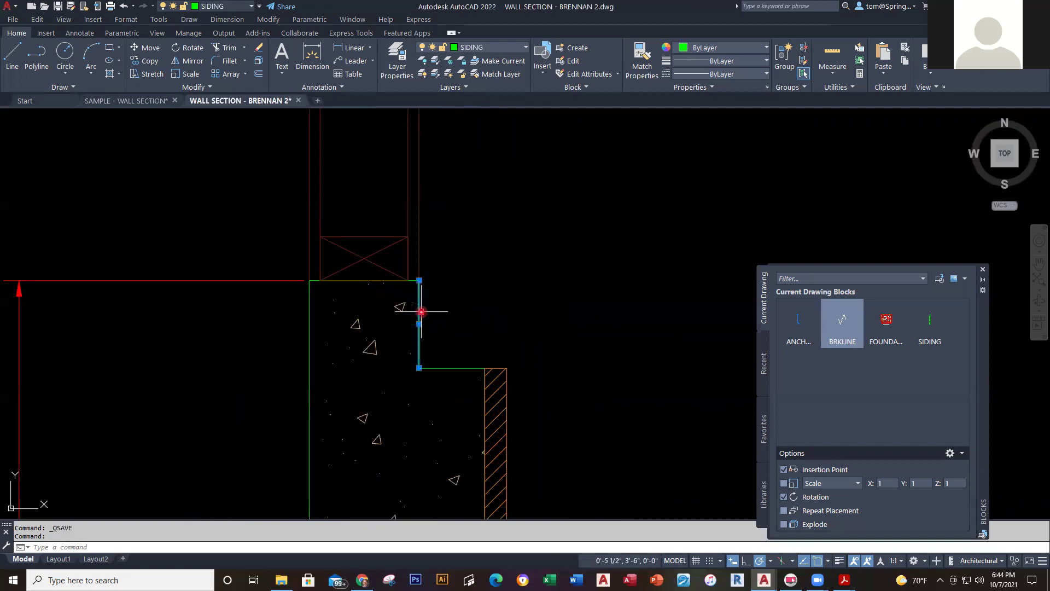
pyautogui.click(417, 323)
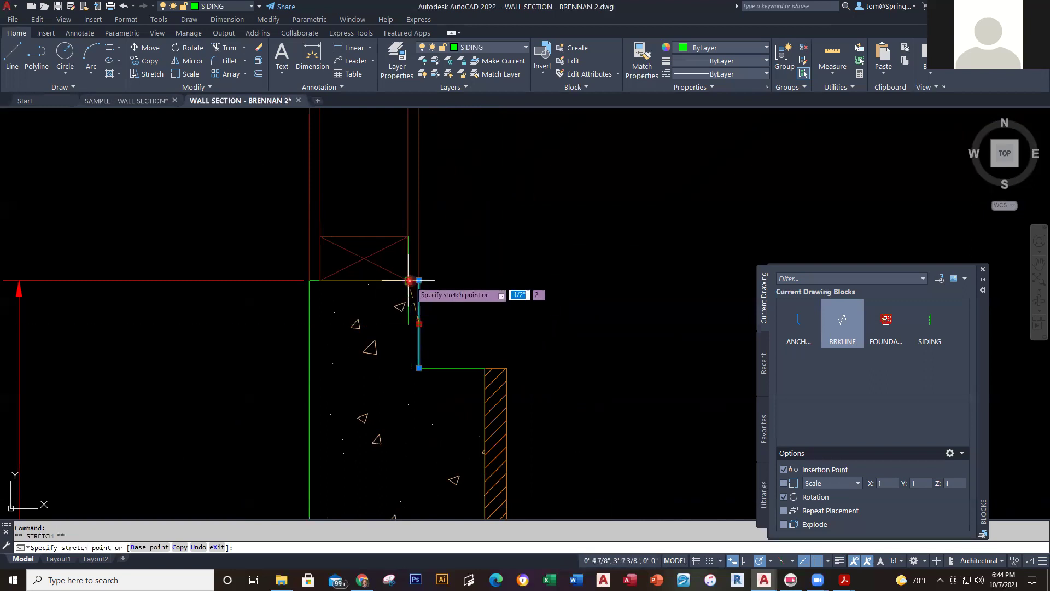
pyautogui.click(409, 326)
pyautogui.click(446, 368)
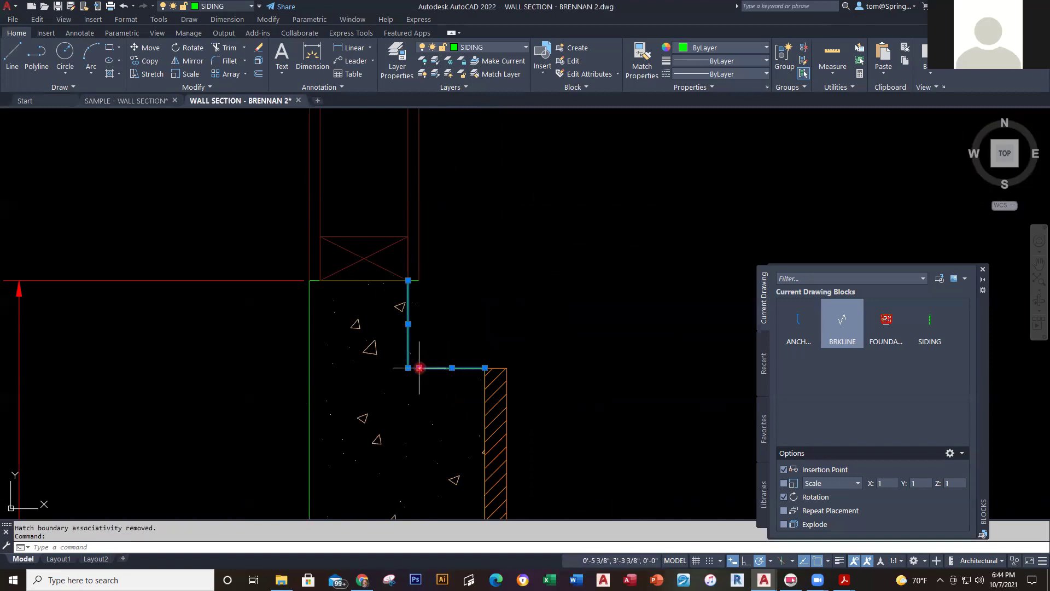
pyautogui.press('Escape')
pyautogui.press('Escape')
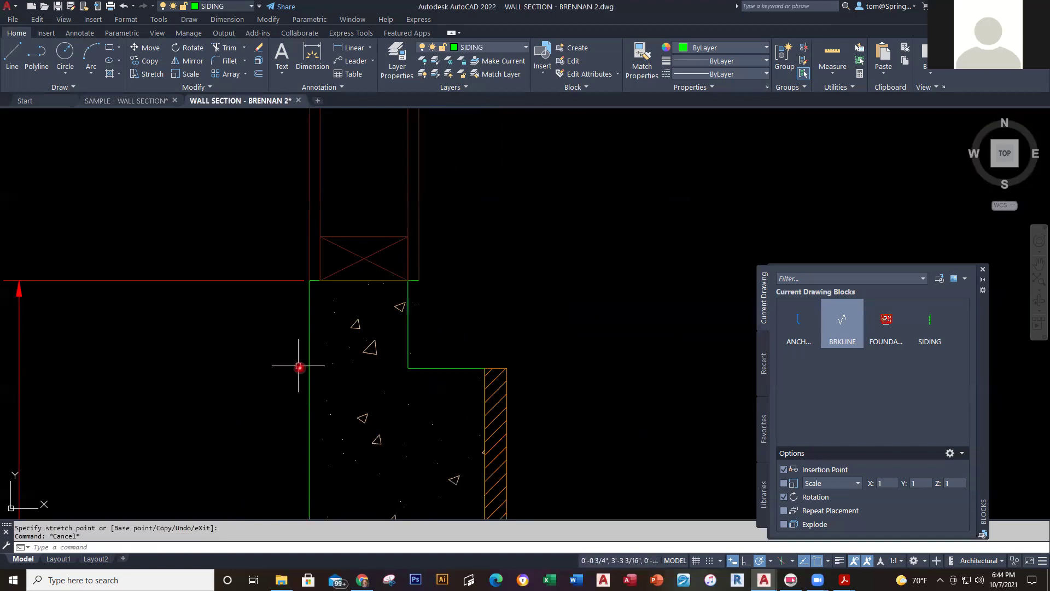
# Undo the edits to the foundation wall's upper vertical edge and ledge line
pyautogui.scroll(-4, 296, 363)
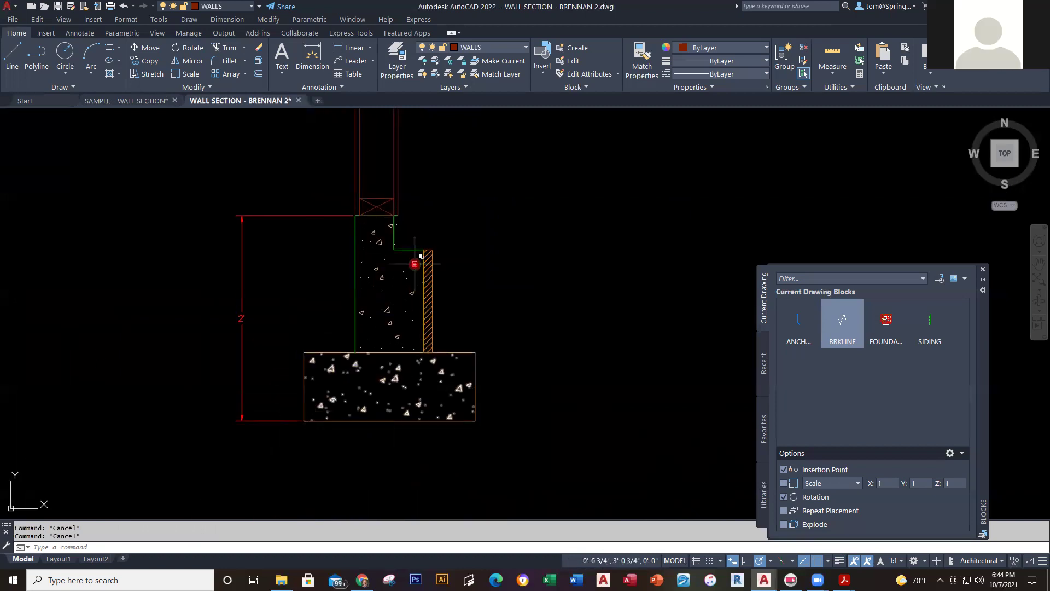
pyautogui.moveTo(505, 227); pyautogui.dragTo(474, 325, button='middle')
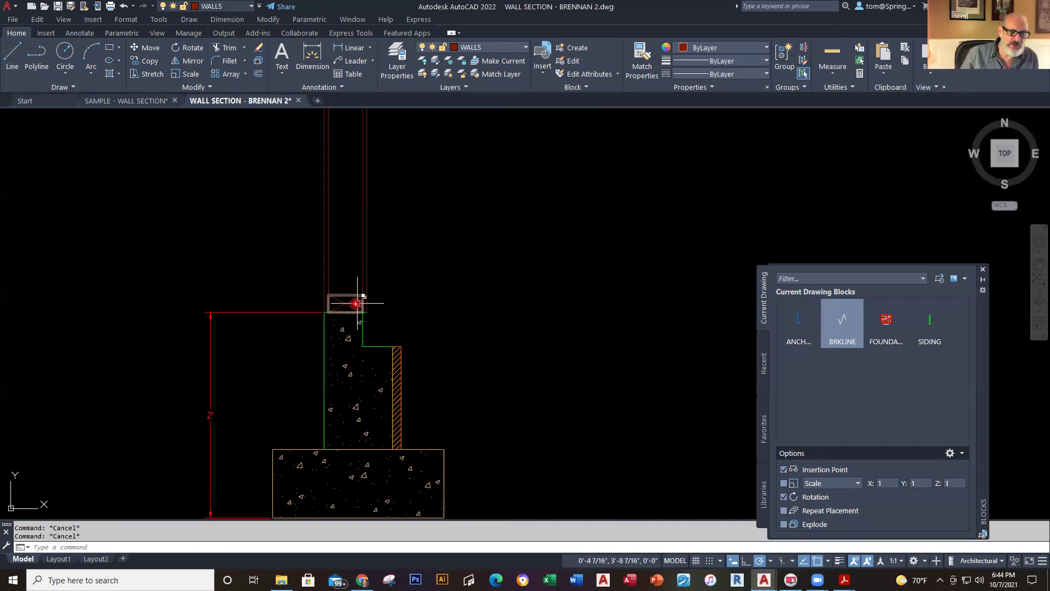
pyautogui.scroll(2, 354, 306)
pyautogui.scroll(2, 354, 307)
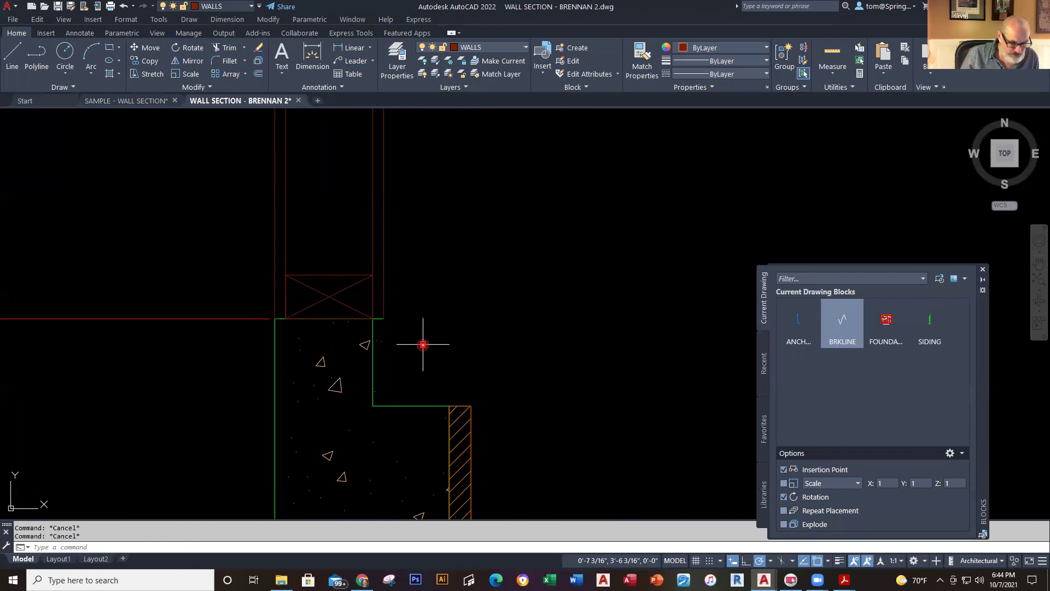
pyautogui.hotkey('ctrl', 'z')
pyautogui.hotkey('ctrl', 'z')
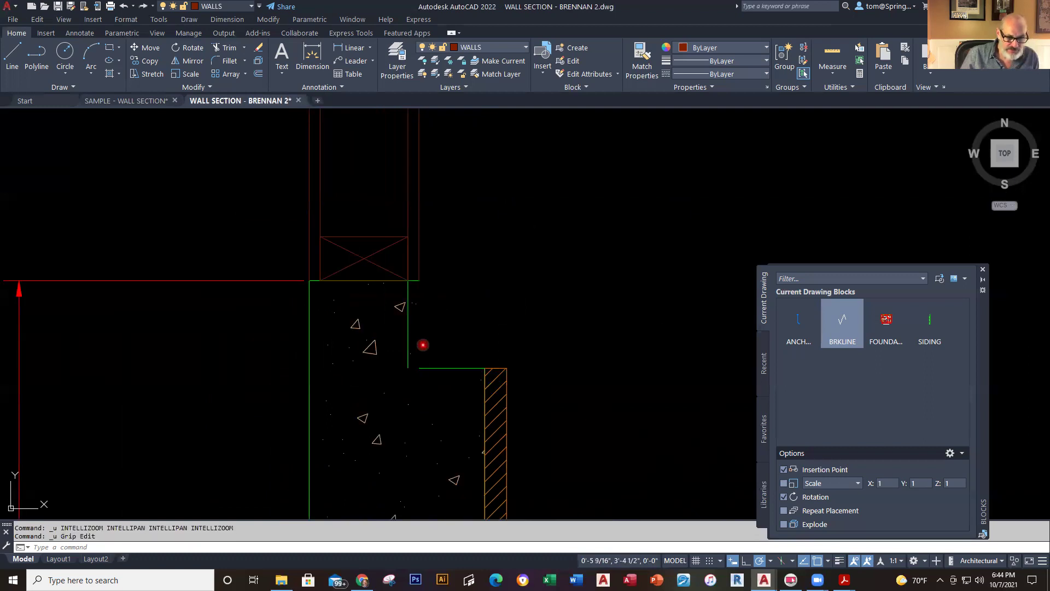
pyautogui.hotkey('ctrl', 'z')
pyautogui.hotkey('ctrl', 'z')
pyautogui.moveTo(492, 403); pyautogui.dragTo(453, 263, button='middle')
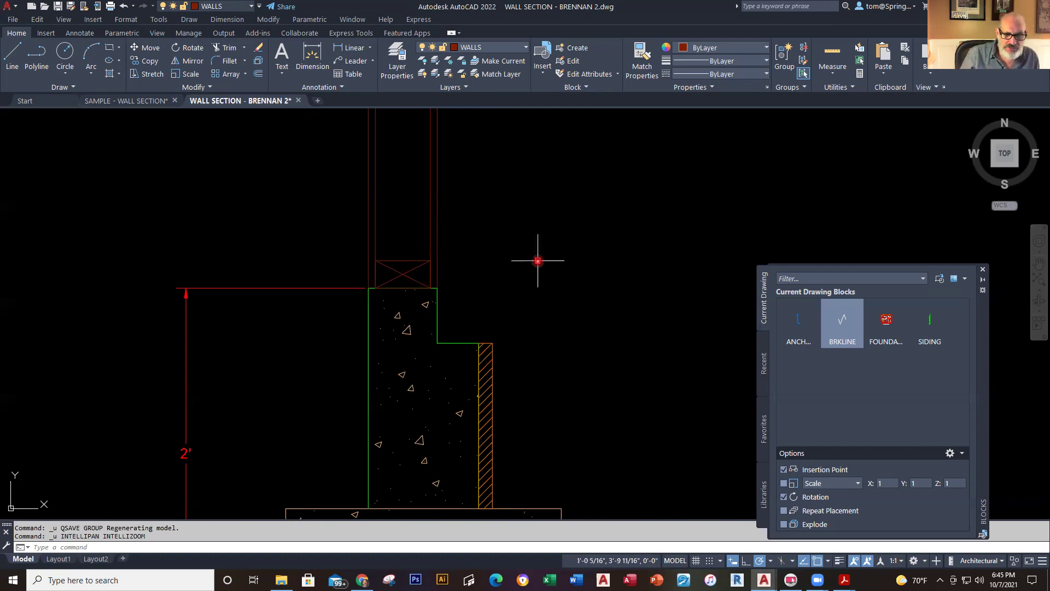
# On the SLAB layer, draw a 24 by 4 inch rectangle for the floor slab, starting at the foundation ledge's inner corner
pyautogui.moveTo(496, 272); pyautogui.dragTo(391, 231, button='middle')
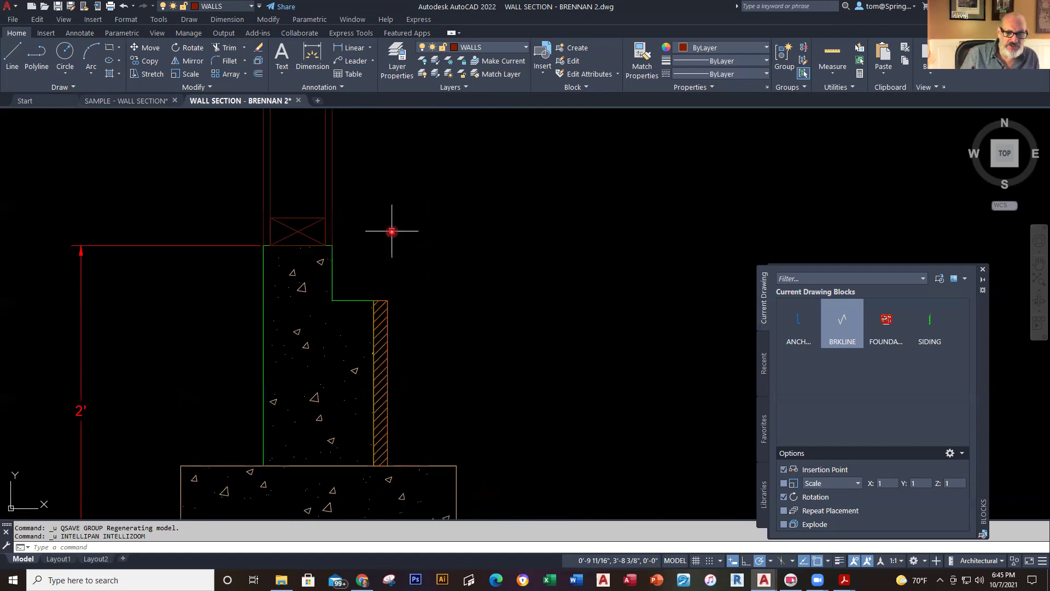
pyautogui.click(526, 47)
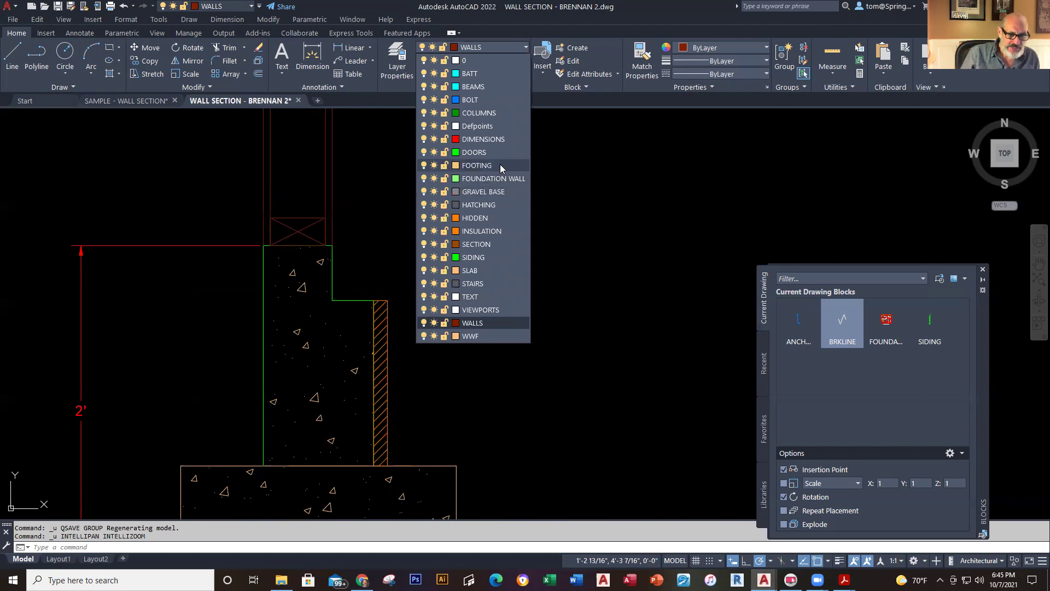
pyautogui.click(473, 270)
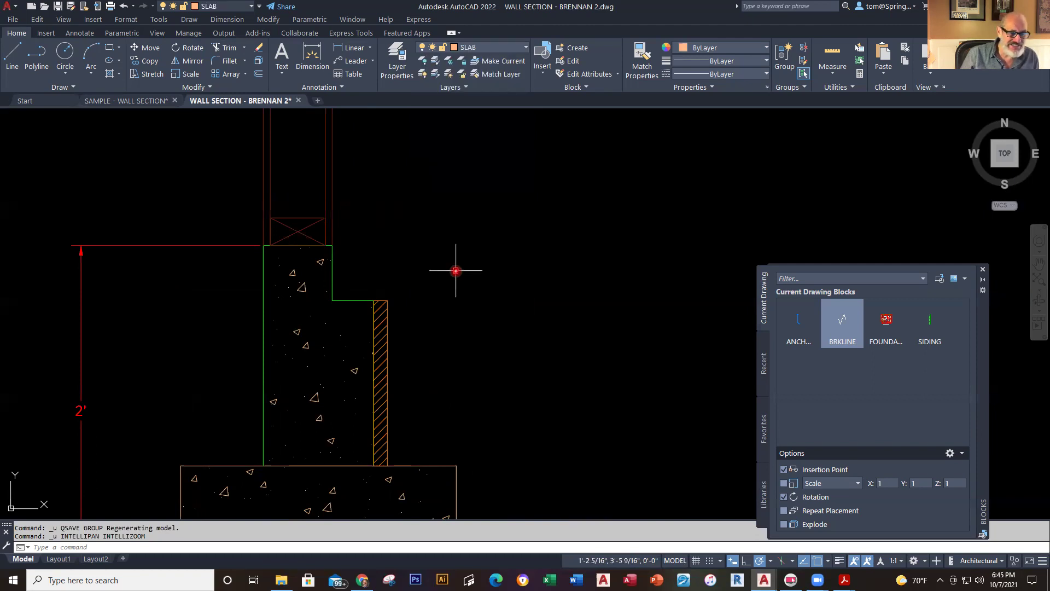
pyautogui.click(108, 50)
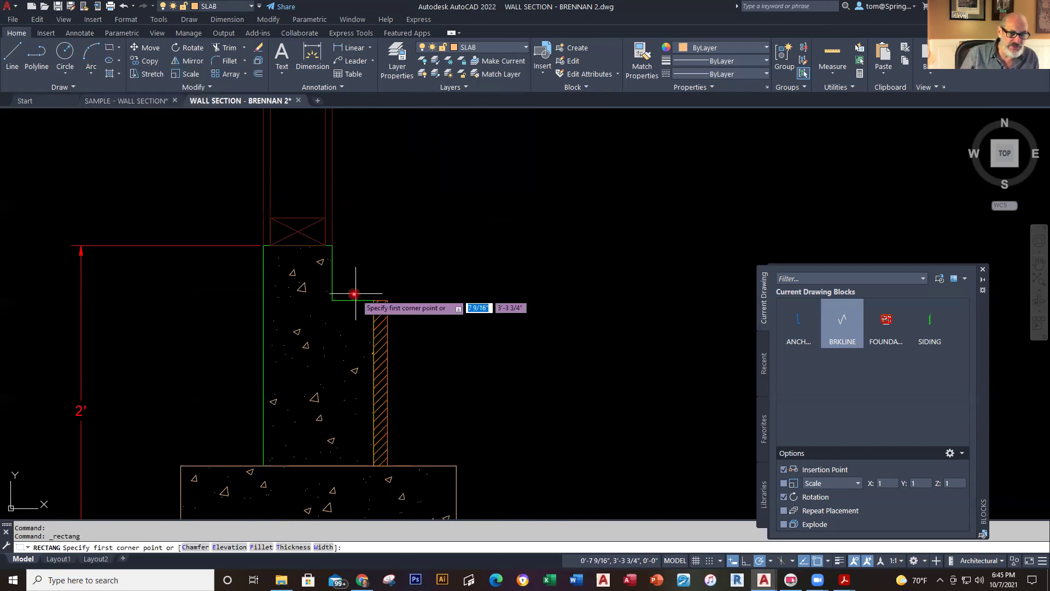
pyautogui.click(333, 300)
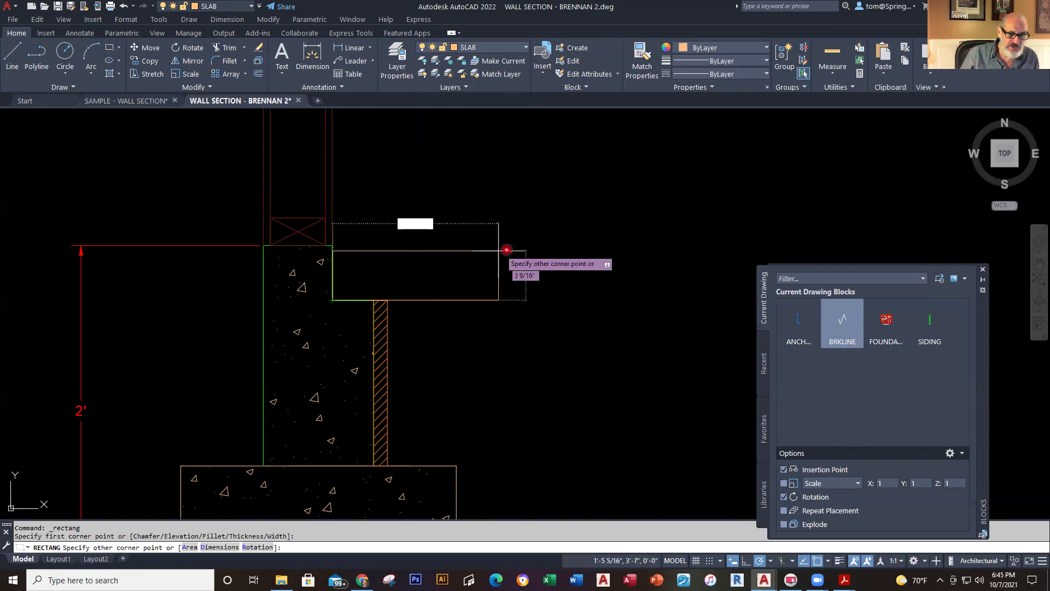
pyautogui.scroll(-3, 672, 251)
pyautogui.scroll(1, 673, 251)
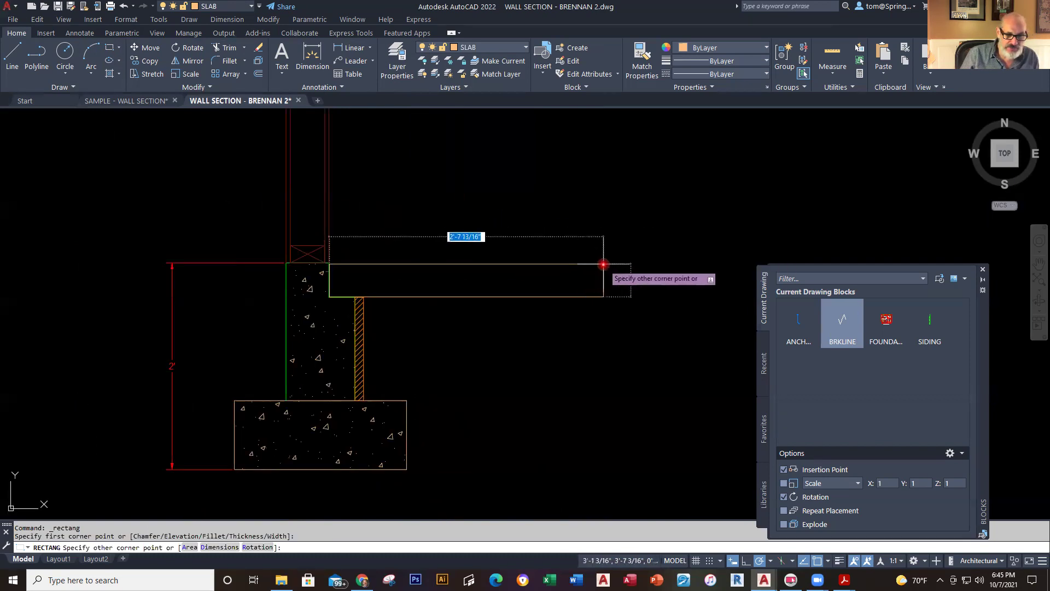
pyautogui.write('@24,4')
pyautogui.press('Return')
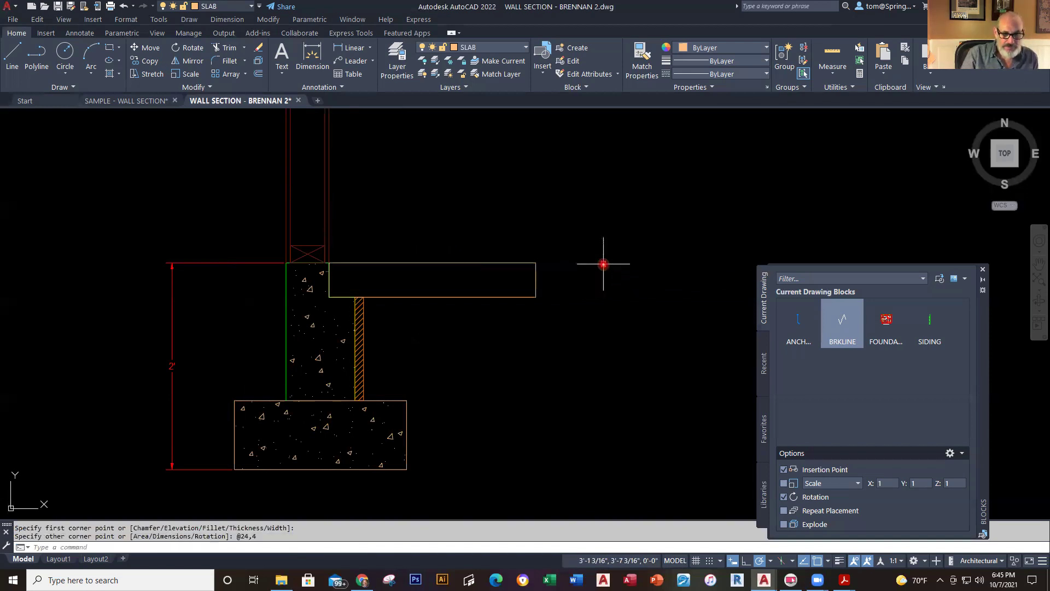
pyautogui.press('Escape')
# Switch to the WALL SECTION 2020 PDF in Acrobat and examine the bituminous joint between foundation wall and slab at 300% zoom
pyautogui.scroll(6, 323, 281)
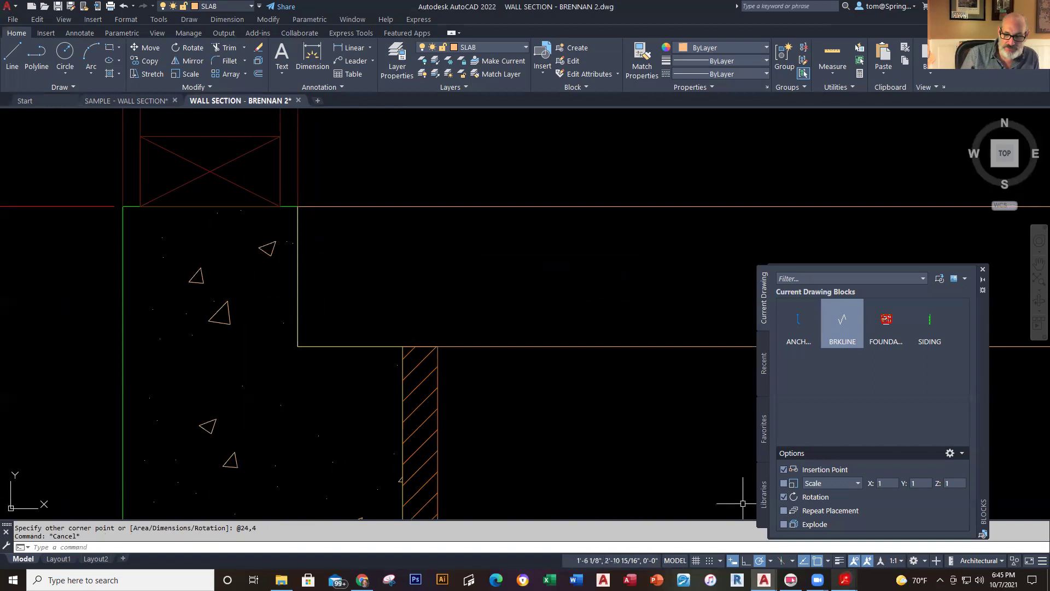
pyautogui.click(844, 580)
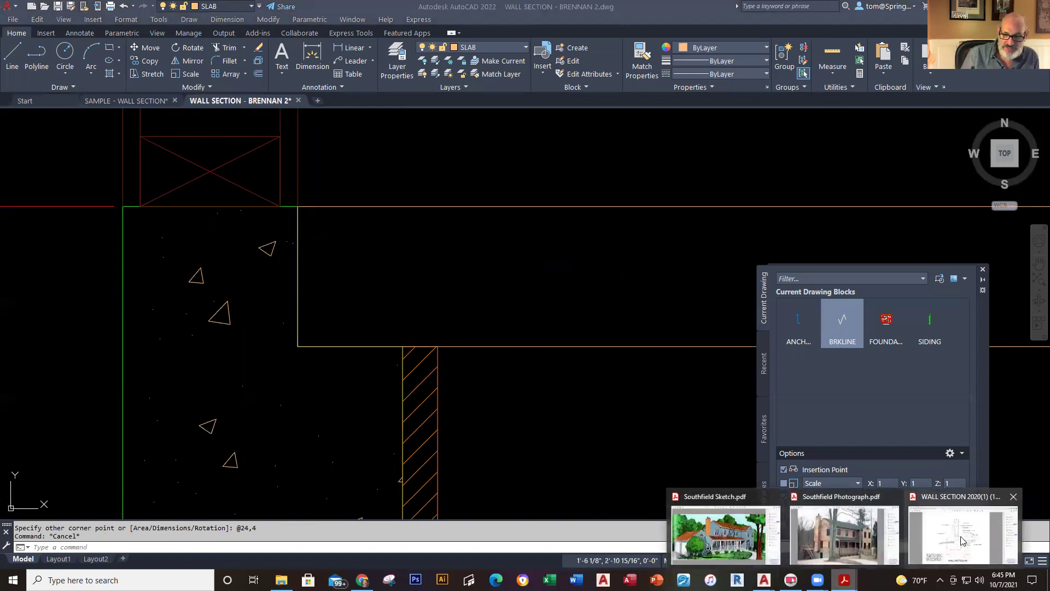
pyautogui.click(962, 540)
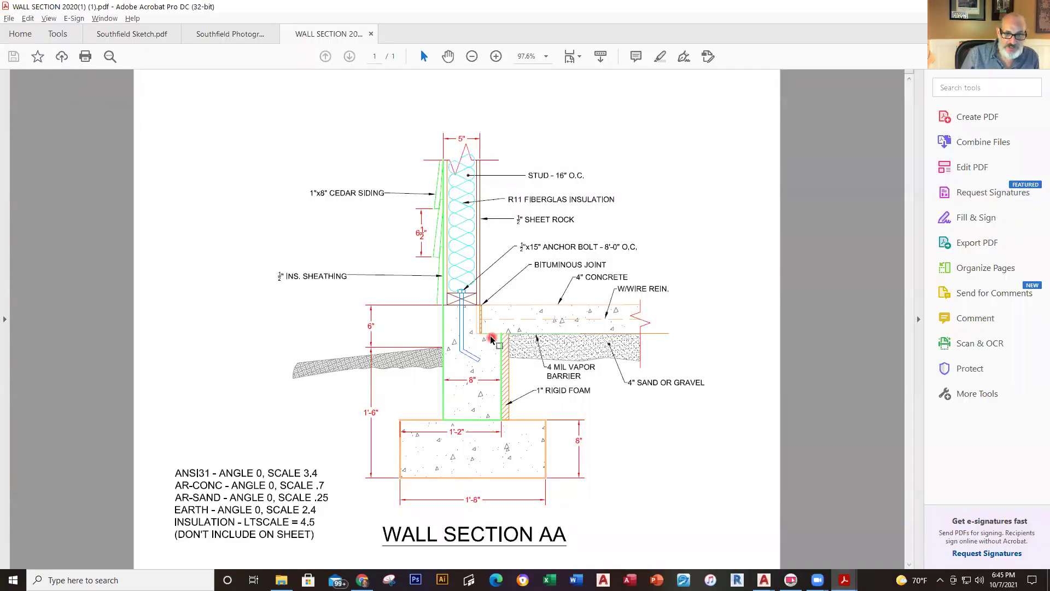
pyautogui.click(496, 57)
pyautogui.click(496, 57)
pyautogui.click(496, 57)
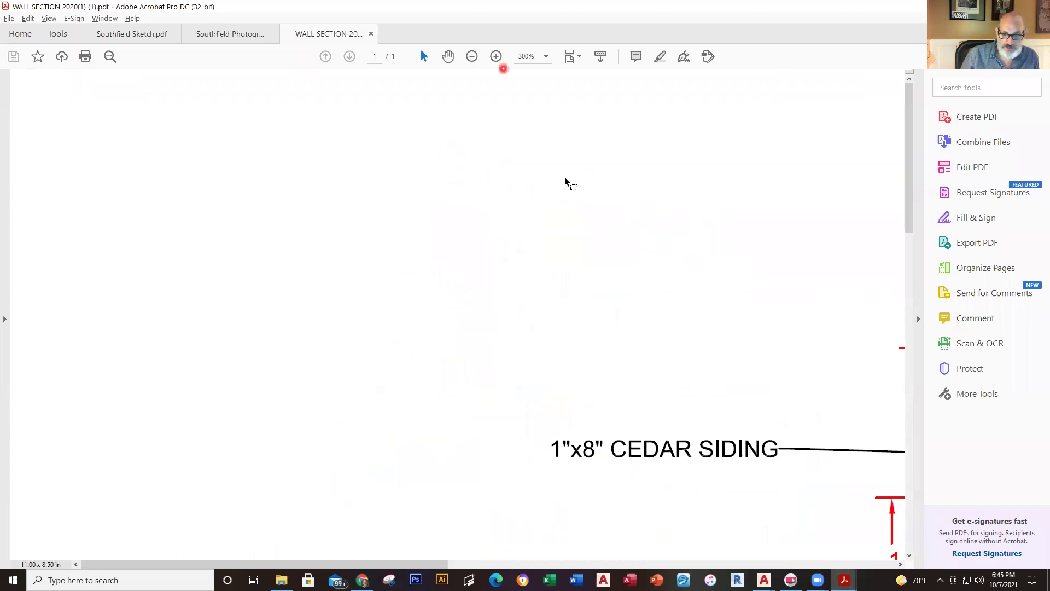
pyautogui.click(683, 406)
pyautogui.scroll(-10, 684, 406)
pyautogui.moveTo(439, 560); pyautogui.dragTo(800, 561)
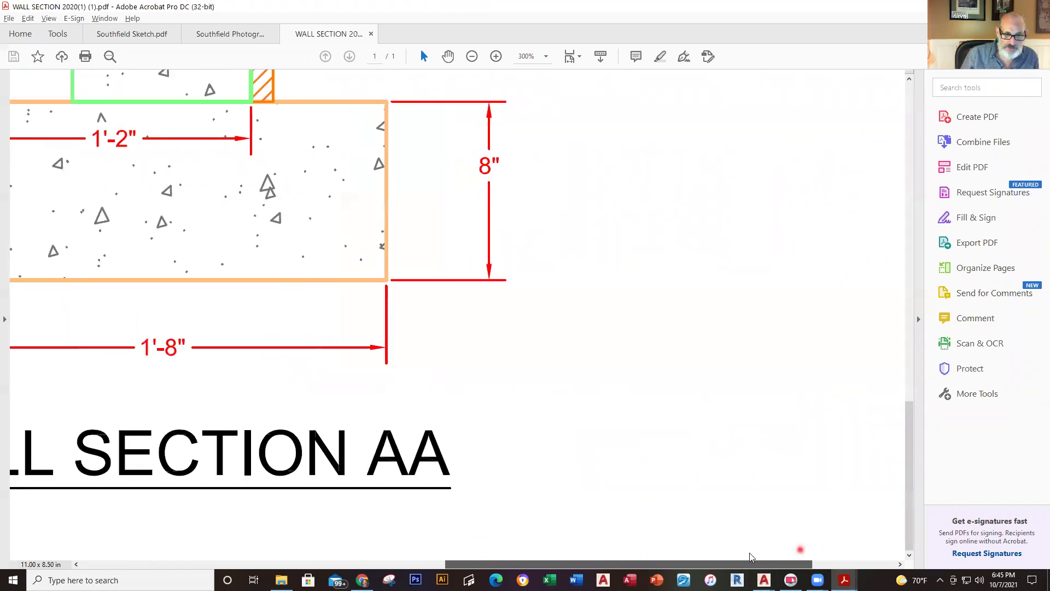
pyautogui.keyDown('shift'); pyautogui.hscroll(-2, 711, 471); pyautogui.keyUp('shift')
pyautogui.scroll(12, 673, 391)
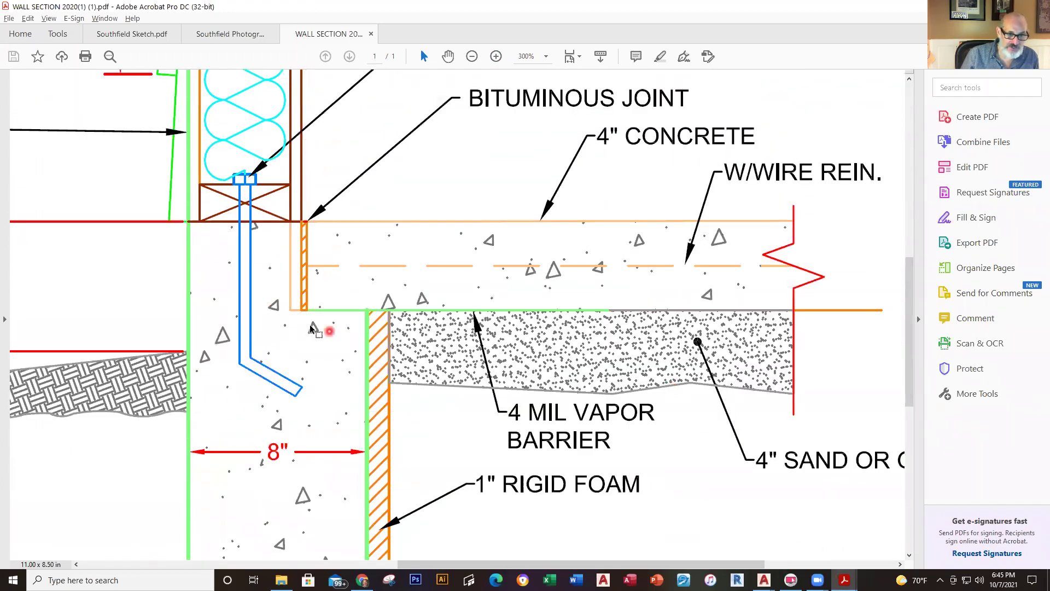
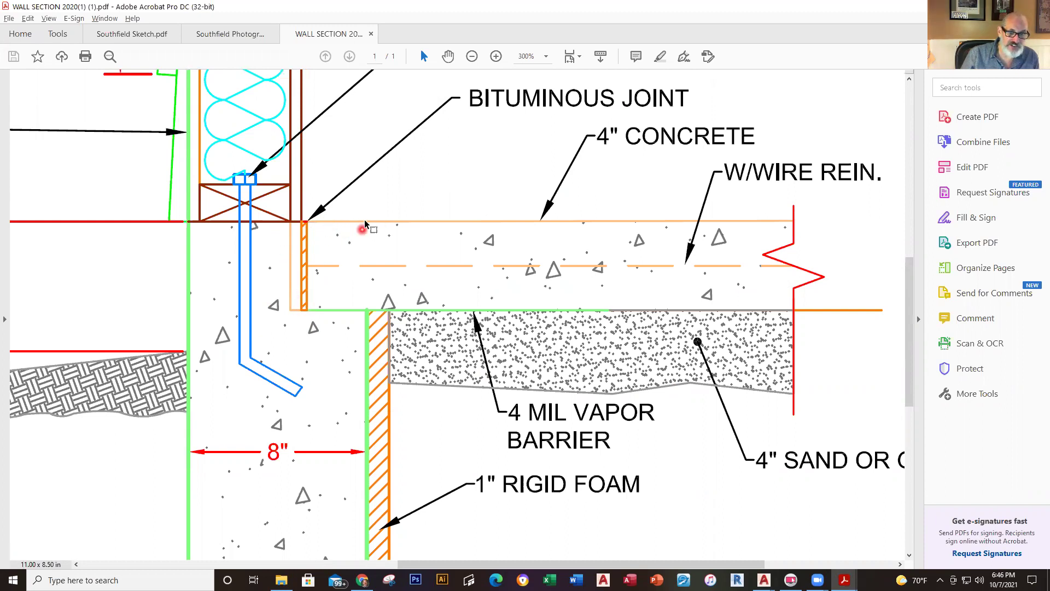
# Return to AutoCAD and check the bituminous joint's layer and thickness in the SAMPLE - WALL SECTION drawing
pyautogui.hotkey('alt', 'Tab')
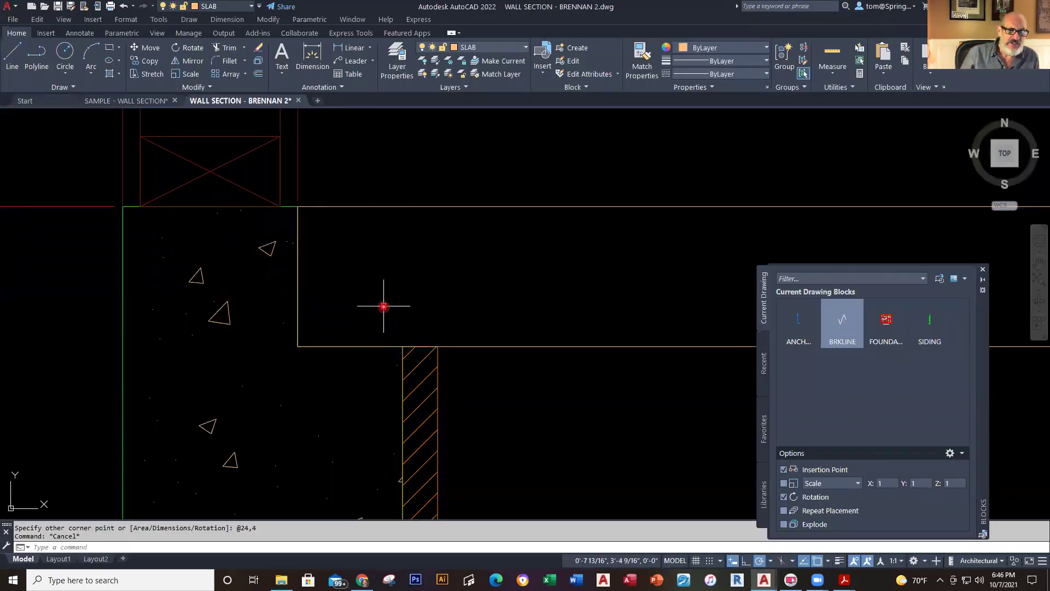
pyautogui.scroll(-2, 383, 306)
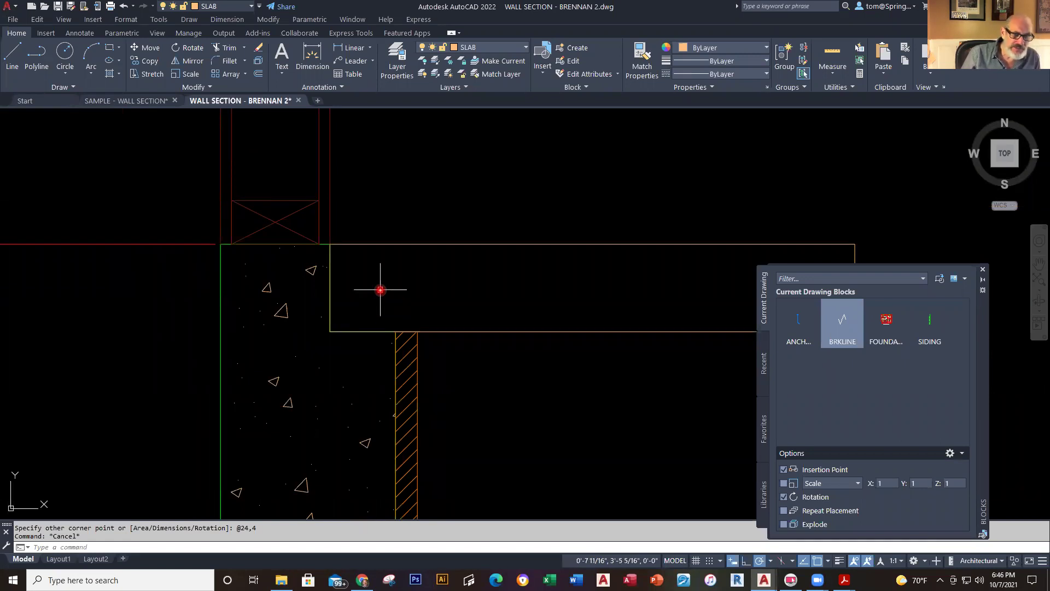
pyautogui.click(147, 101)
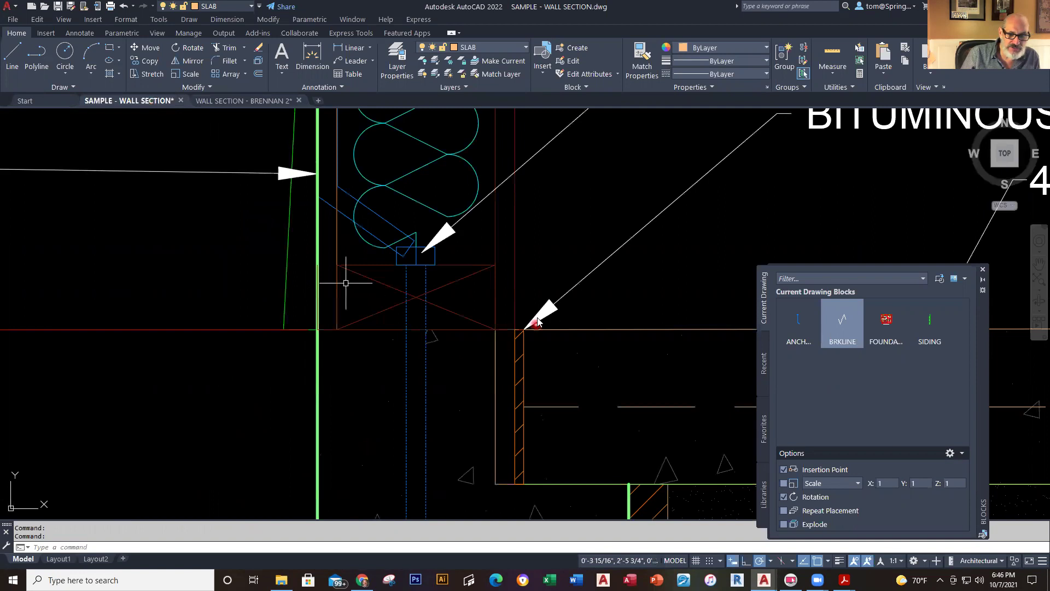
pyautogui.click(522, 358)
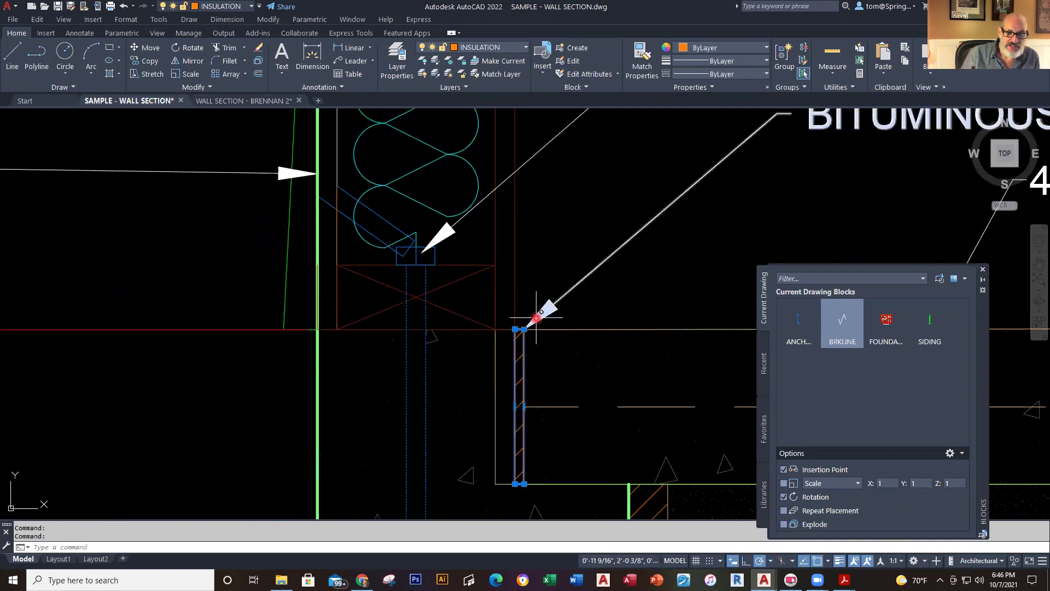
pyautogui.moveTo(522, 329)
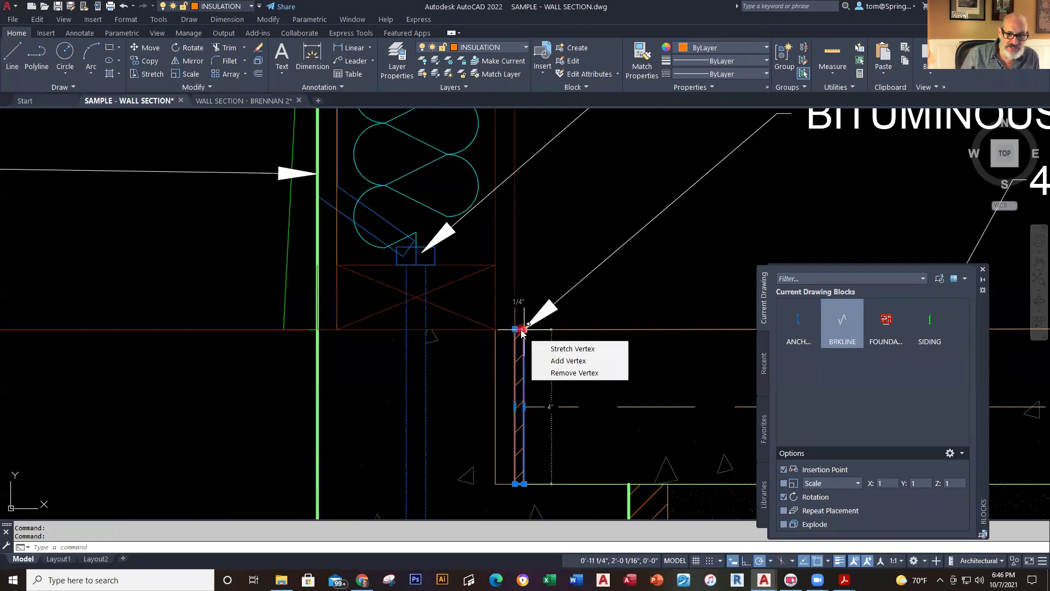
# In WALL SECTION - BRENNAN 2, draw a closed polyline 0.25 inch wide over the slab's full depth against the foundation wall, on the INSULATION layer
pyautogui.click(234, 100)
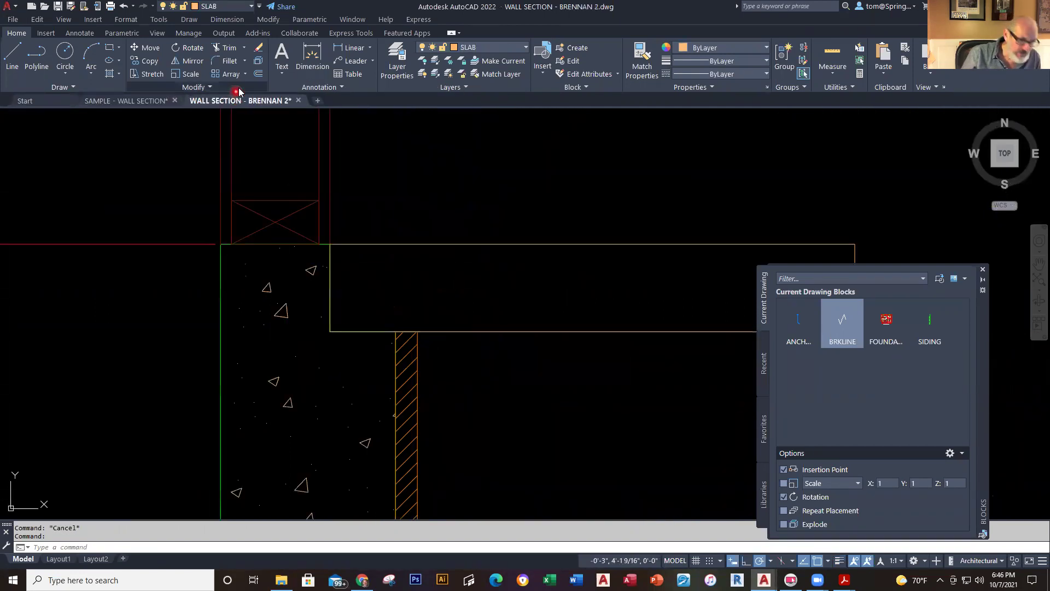
pyautogui.click(524, 47)
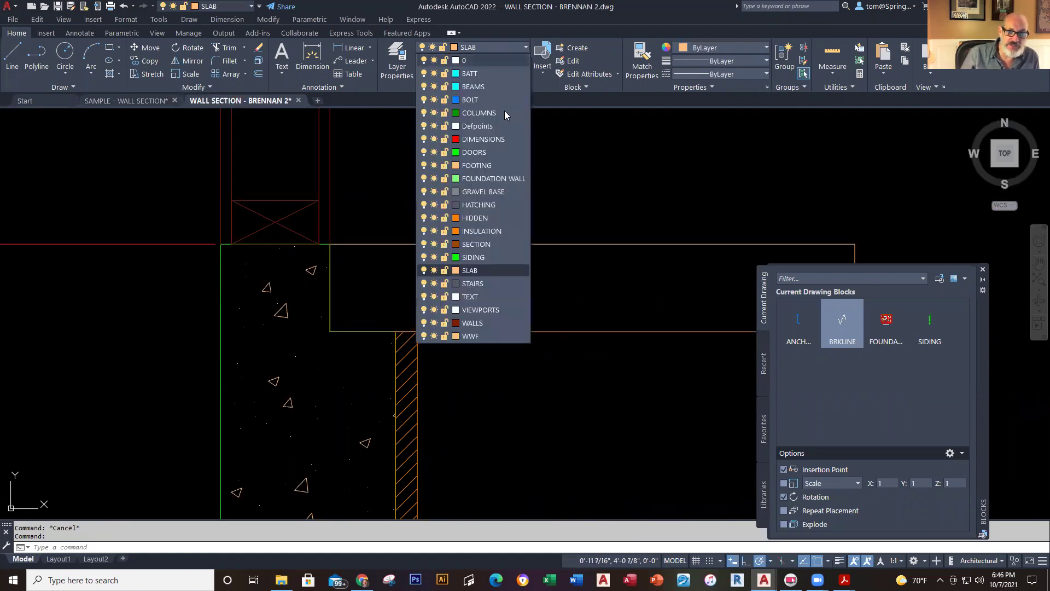
pyautogui.click(481, 230)
pyautogui.click(12, 55)
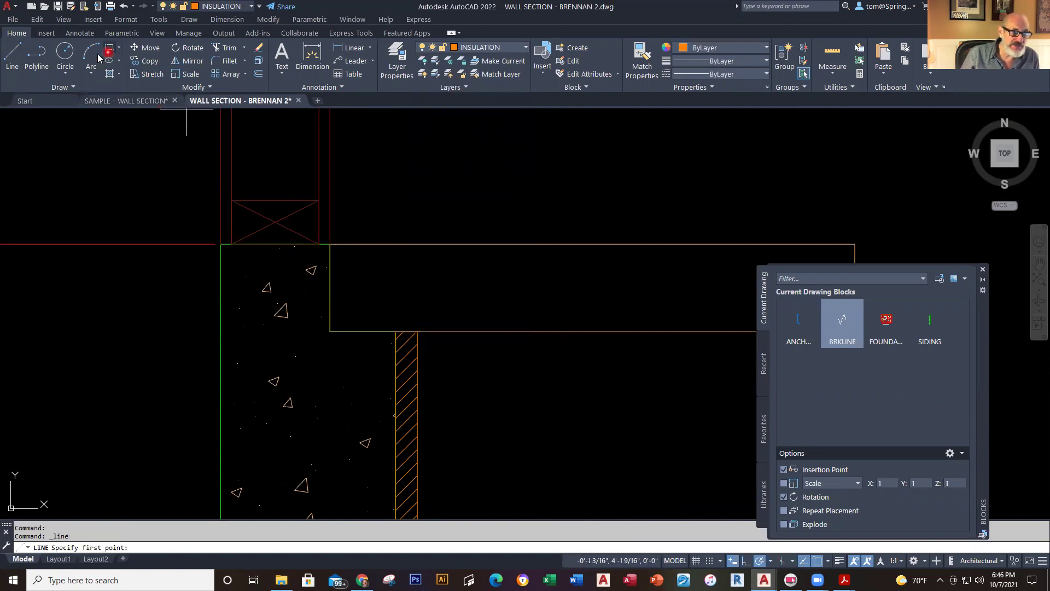
pyautogui.click(36, 55)
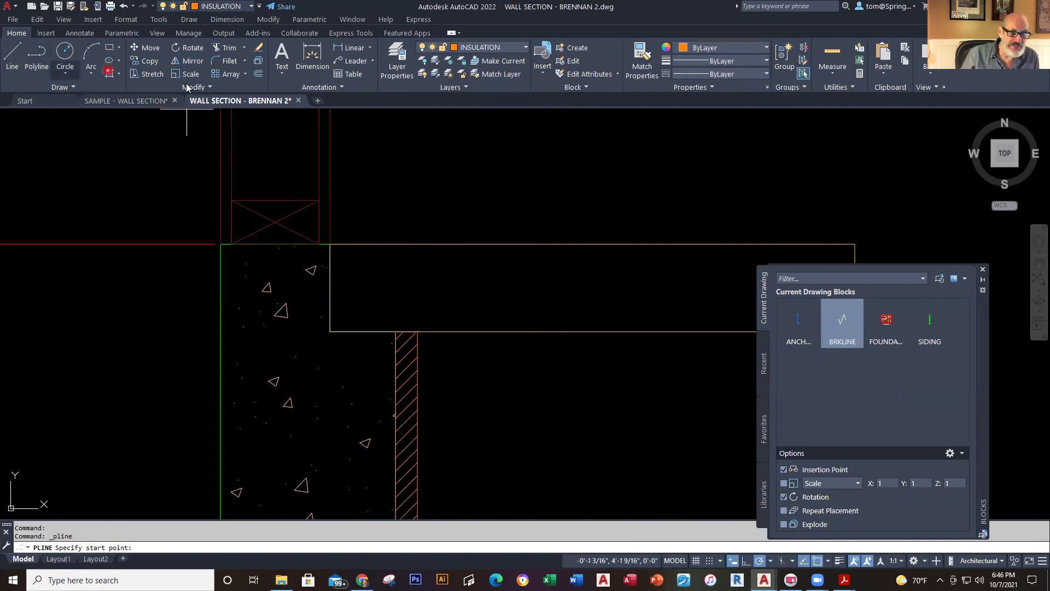
pyautogui.click(330, 244)
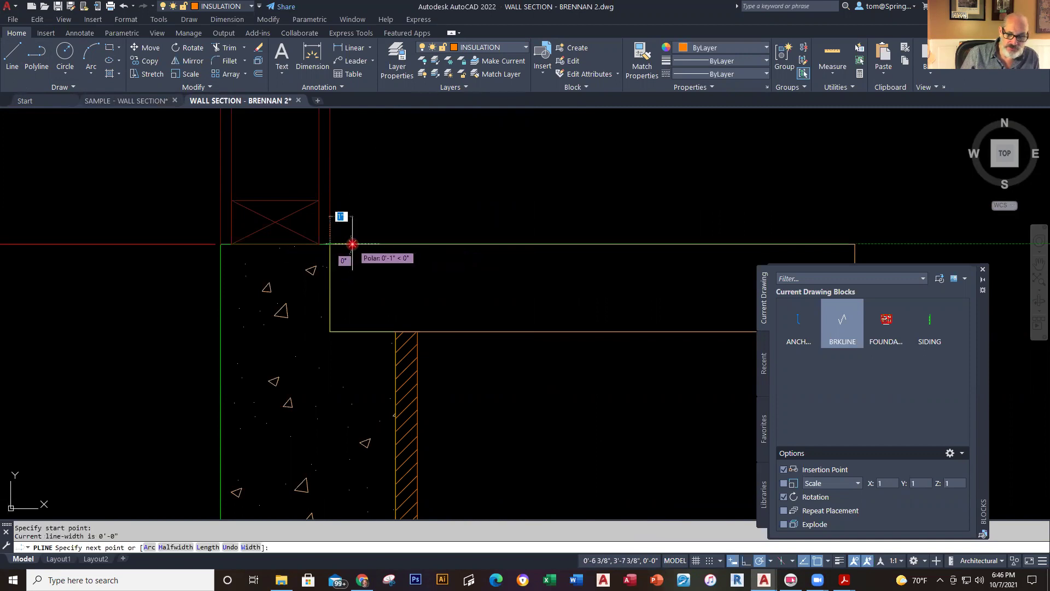
pyautogui.press('BackSpace')
pyautogui.press('Return')
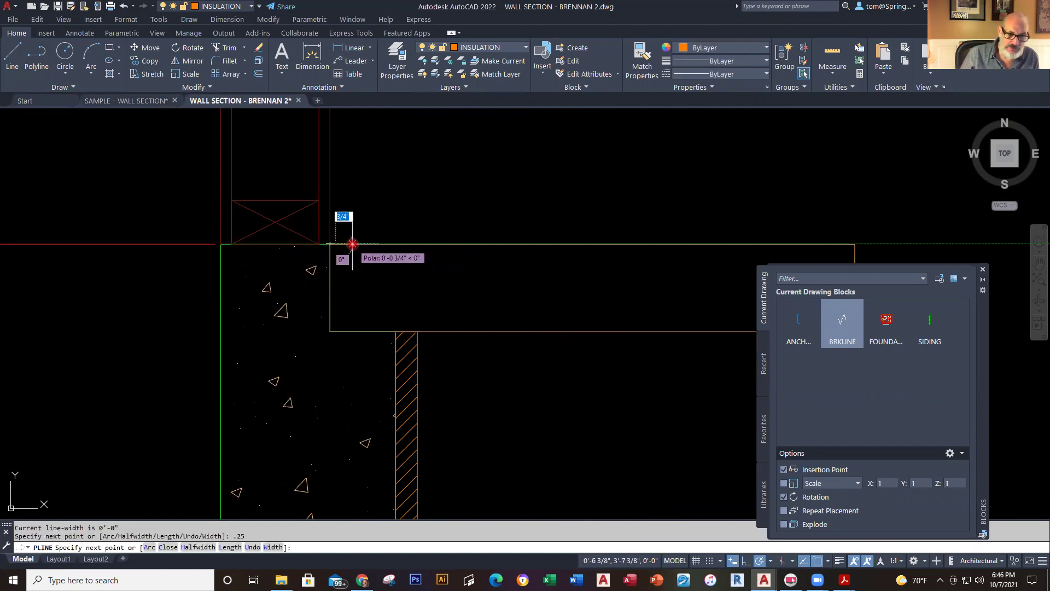
pyautogui.click(335, 331)
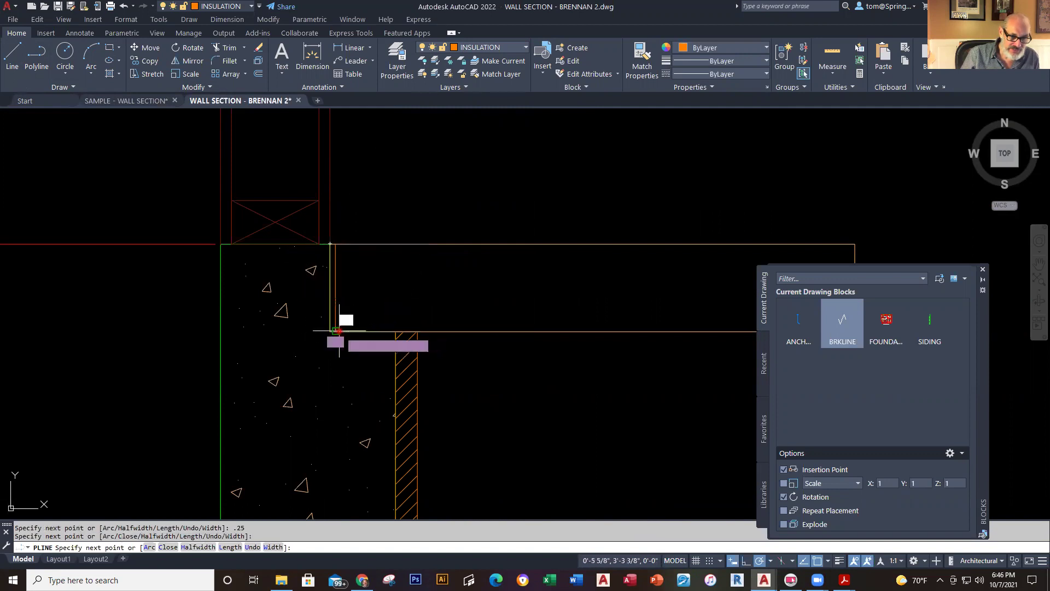
pyautogui.click(329, 331)
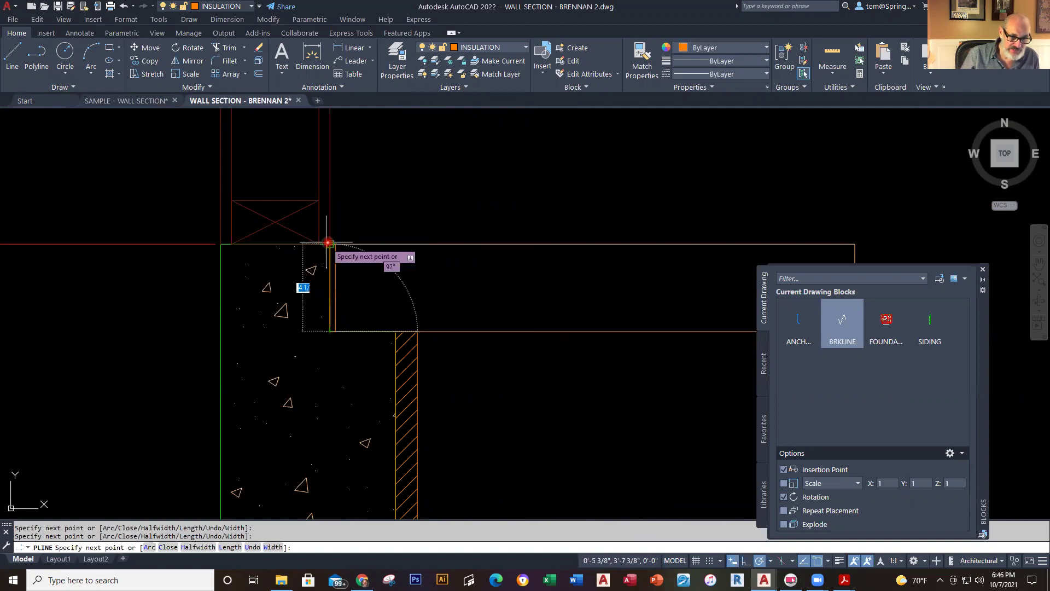
pyautogui.scroll(5, 332, 258)
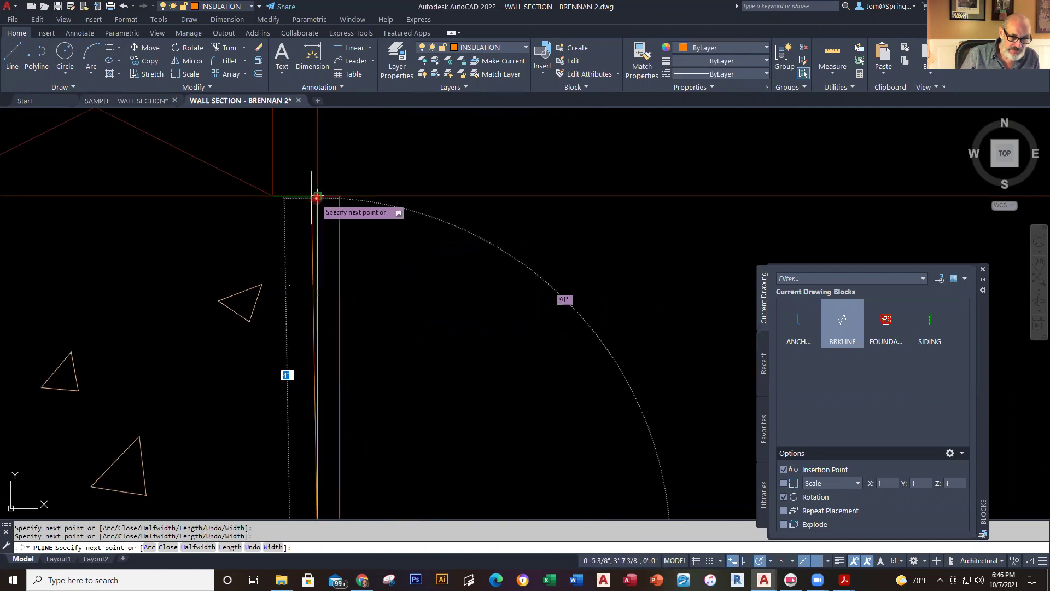
pyautogui.write('c')
pyautogui.press('Return')
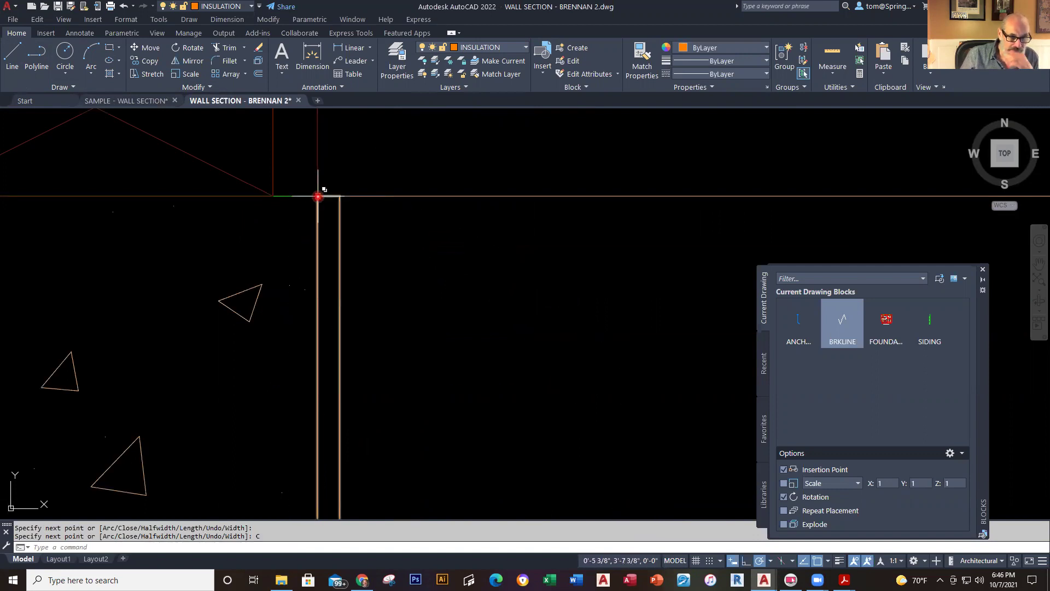
# Hatch the narrow bituminous joint strip with the ANSI31 pattern at scale 3.4 and angle 0
pyautogui.scroll(-5, 386, 338)
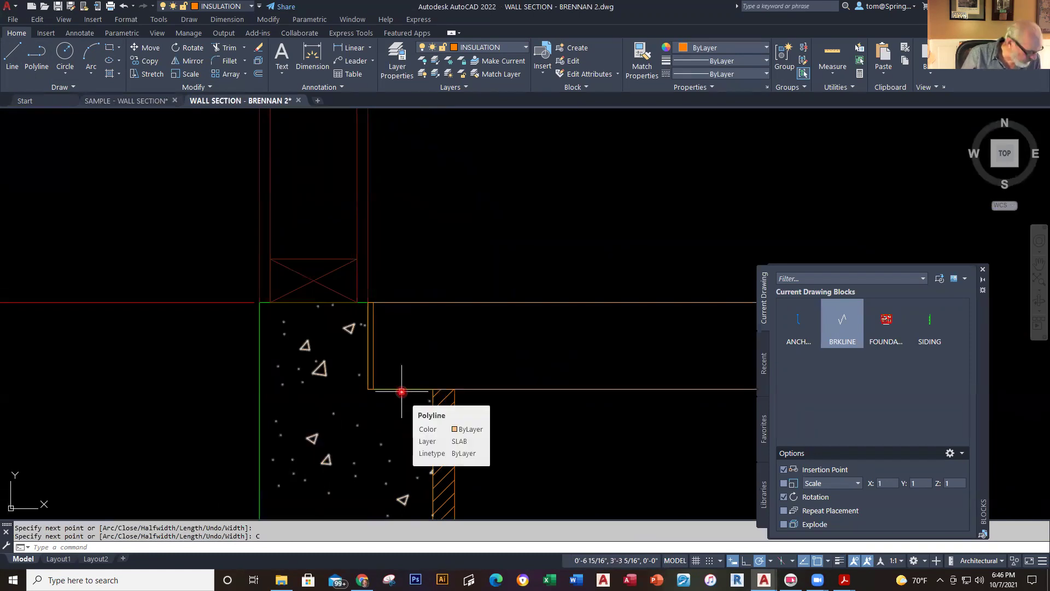
pyautogui.click(117, 77)
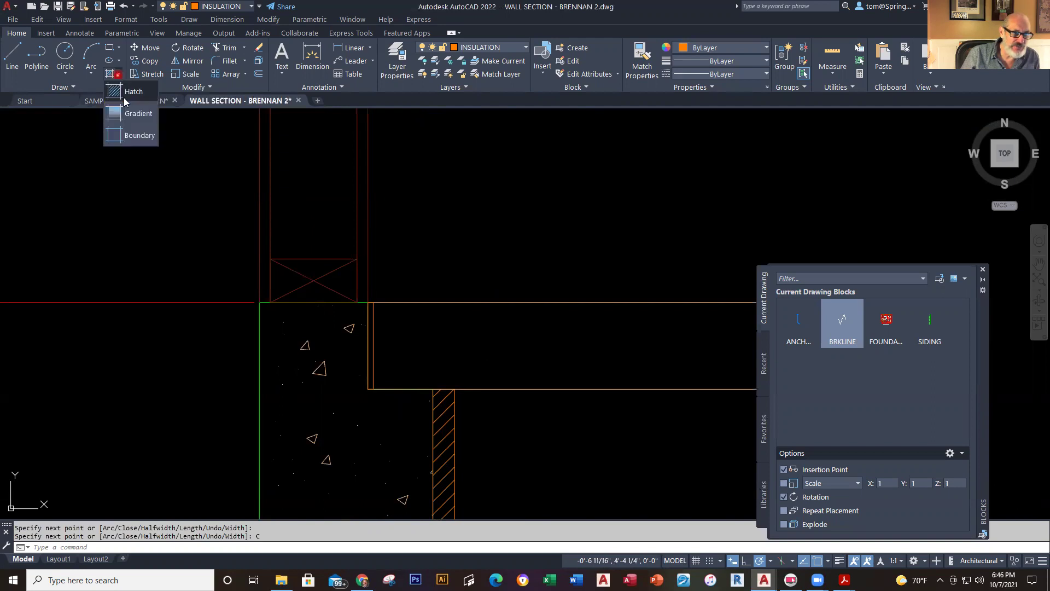
pyautogui.click(129, 92)
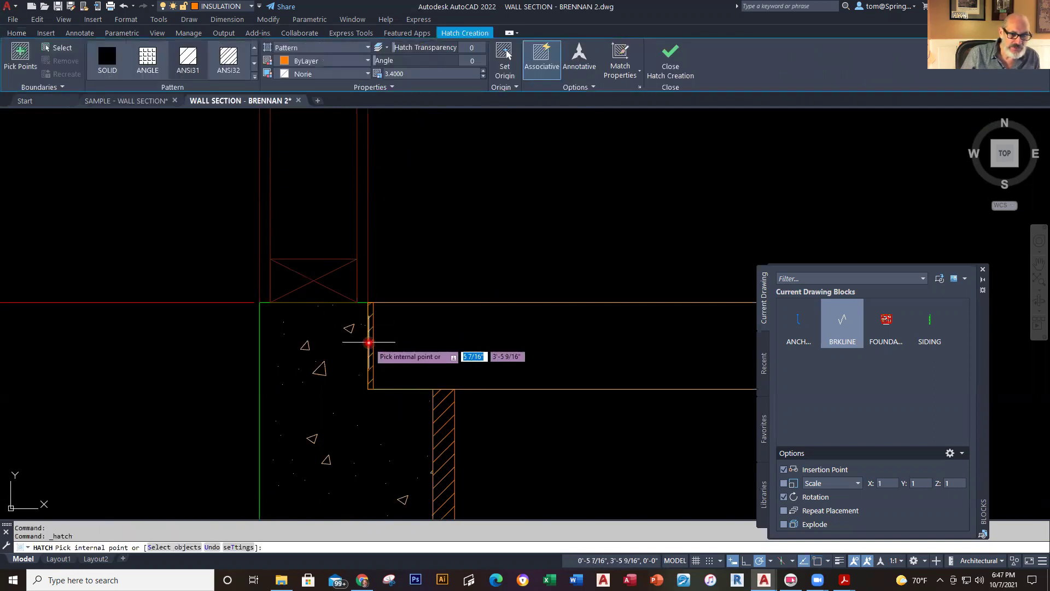
pyautogui.scroll(8, 367, 336)
pyautogui.click(367, 336)
pyautogui.press('Escape')
pyautogui.scroll(-5, 544, 327)
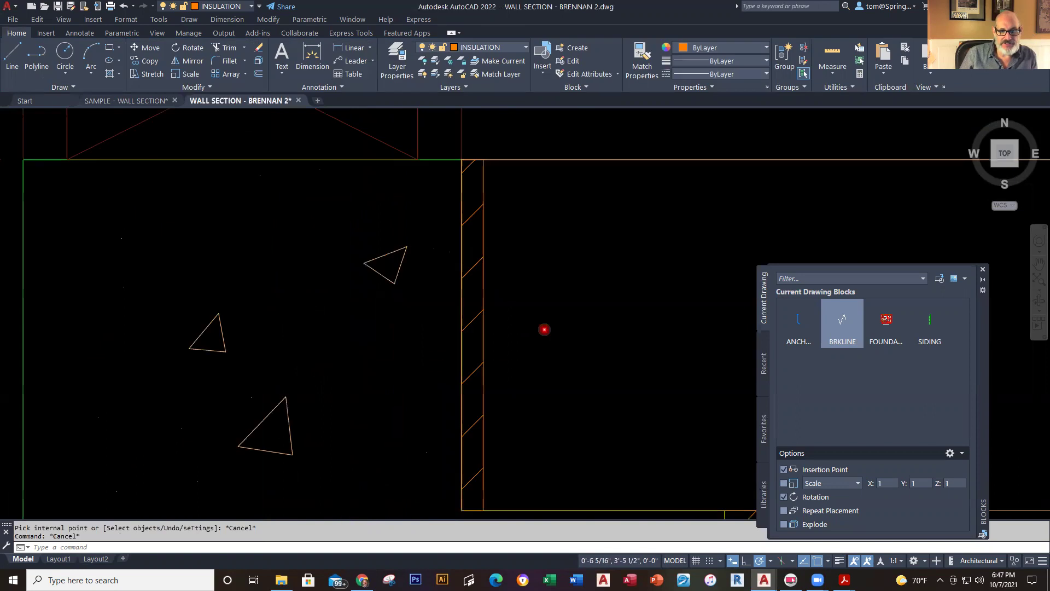
pyautogui.moveTo(544, 327); pyautogui.dragTo(459, 318, button='middle')
pyautogui.scroll(-2, 465, 318)
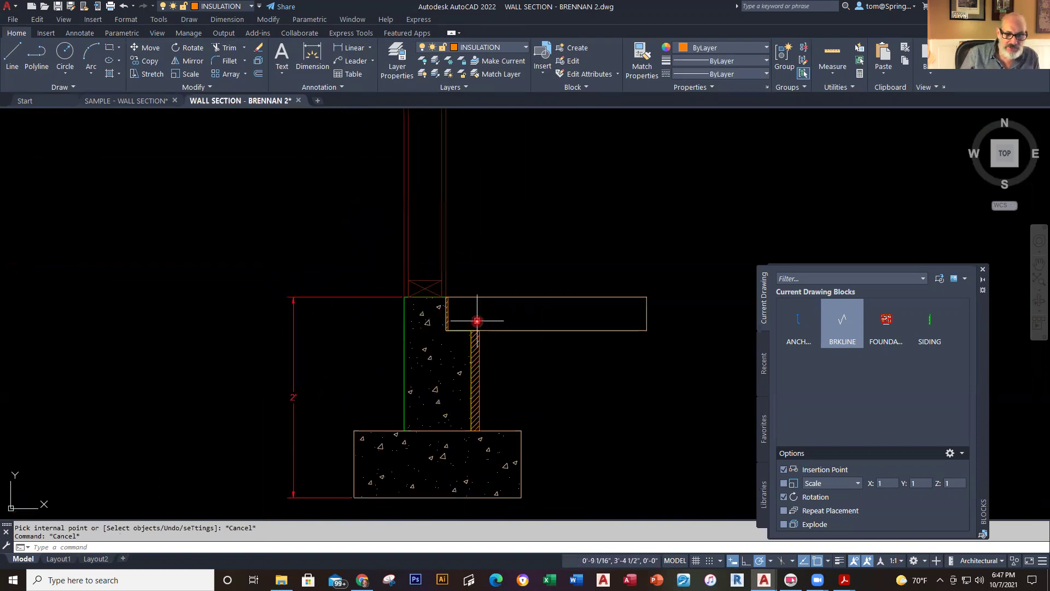
pyautogui.moveTo(477, 320); pyautogui.dragTo(426, 310, button='middle')
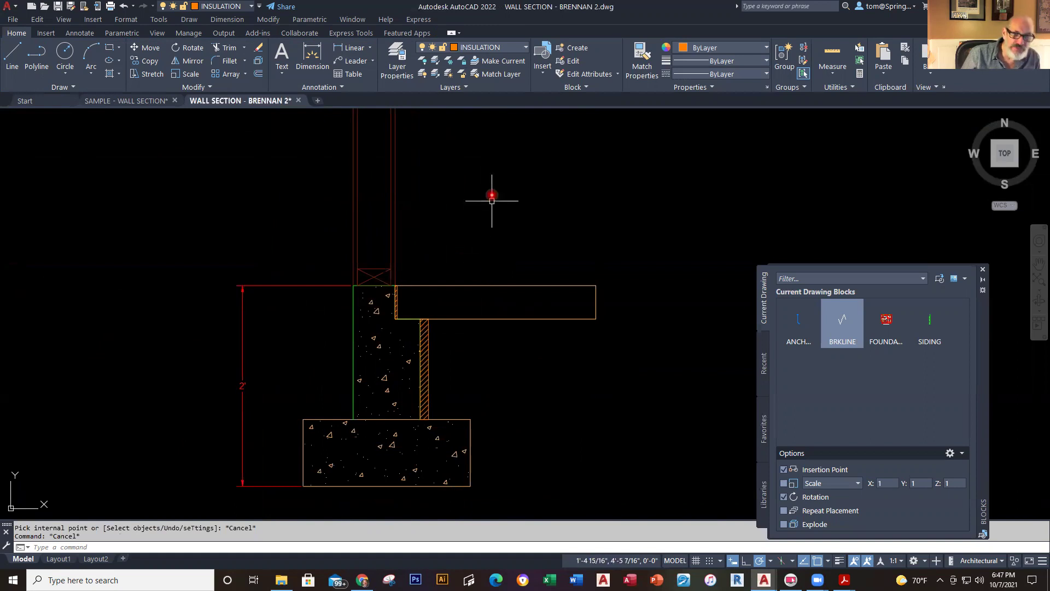
# Draw a horizontal line on the WWF layer across the slab, between the midpoints of its two end edges
pyautogui.click(526, 48)
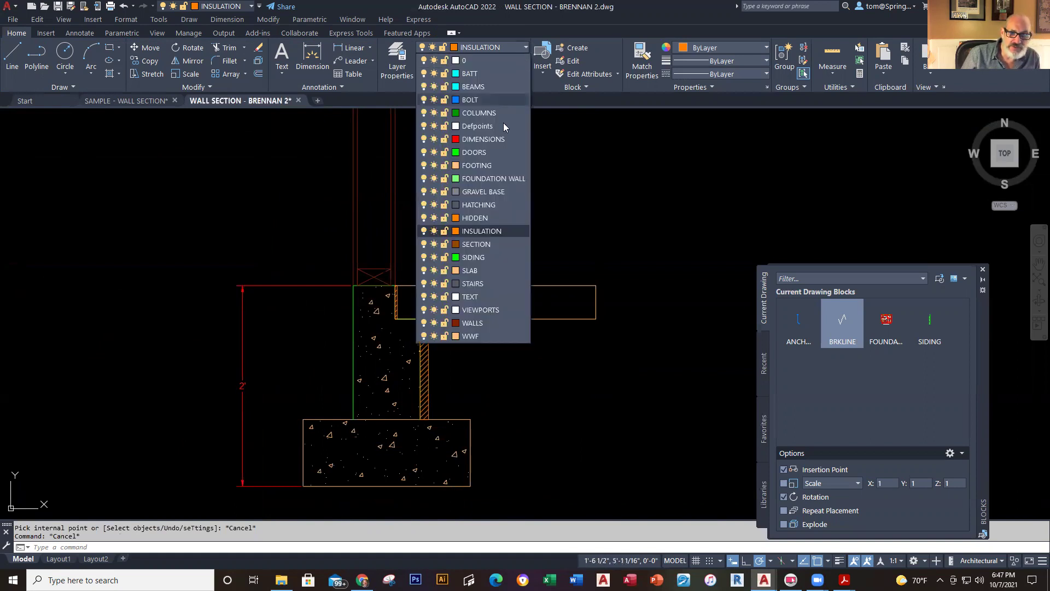
pyautogui.click(470, 336)
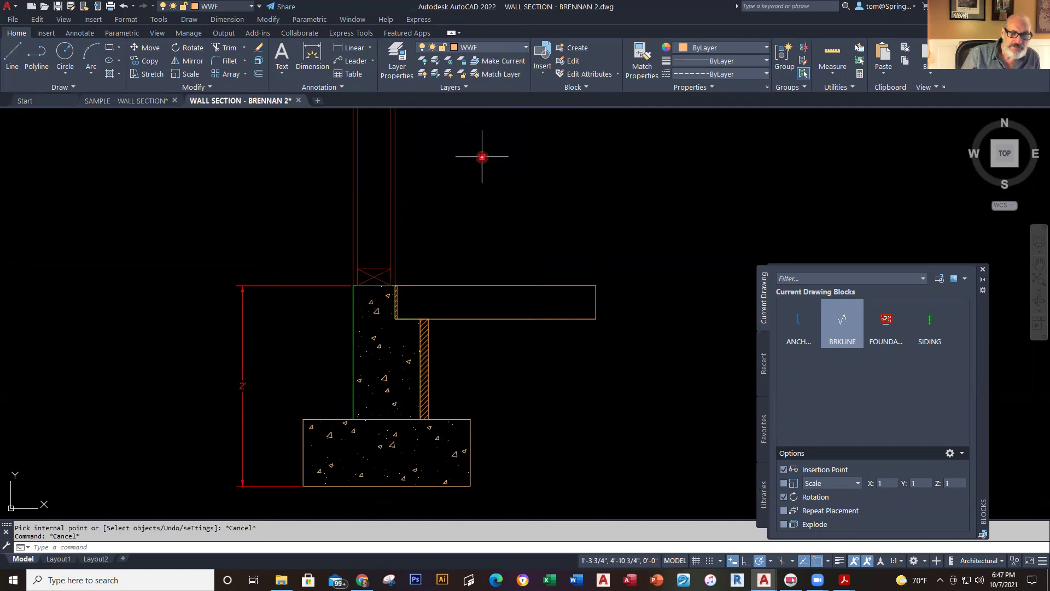
pyautogui.click(13, 56)
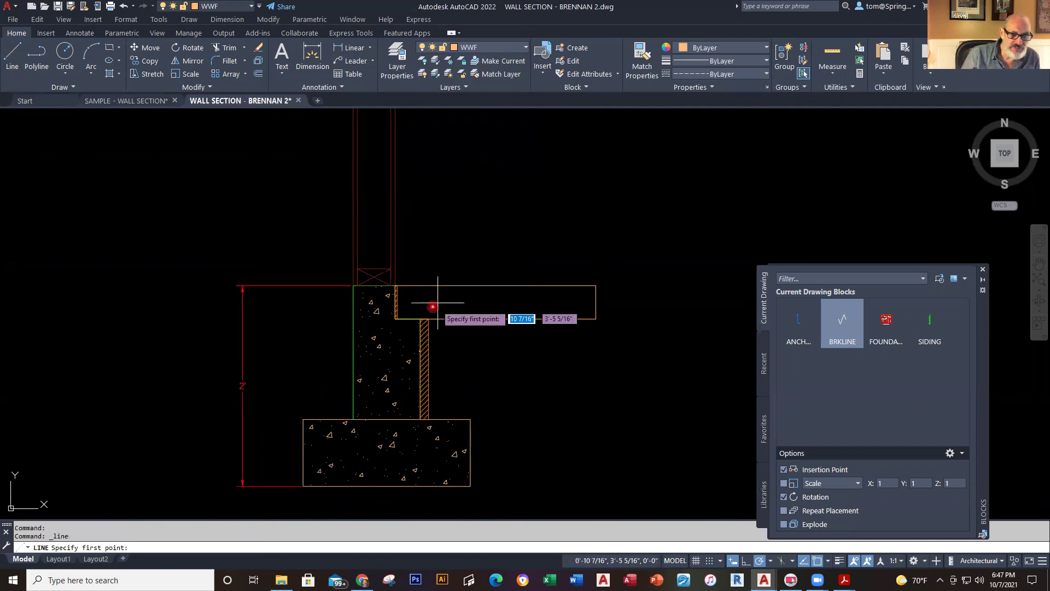
pyautogui.click(396, 302)
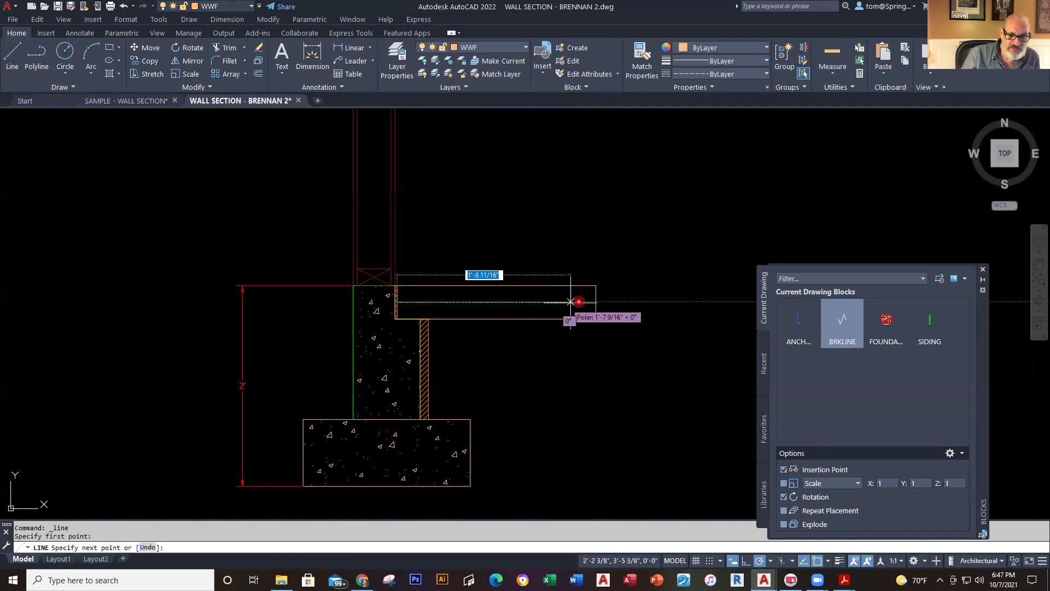
pyautogui.click(595, 302)
pyautogui.press('Escape')
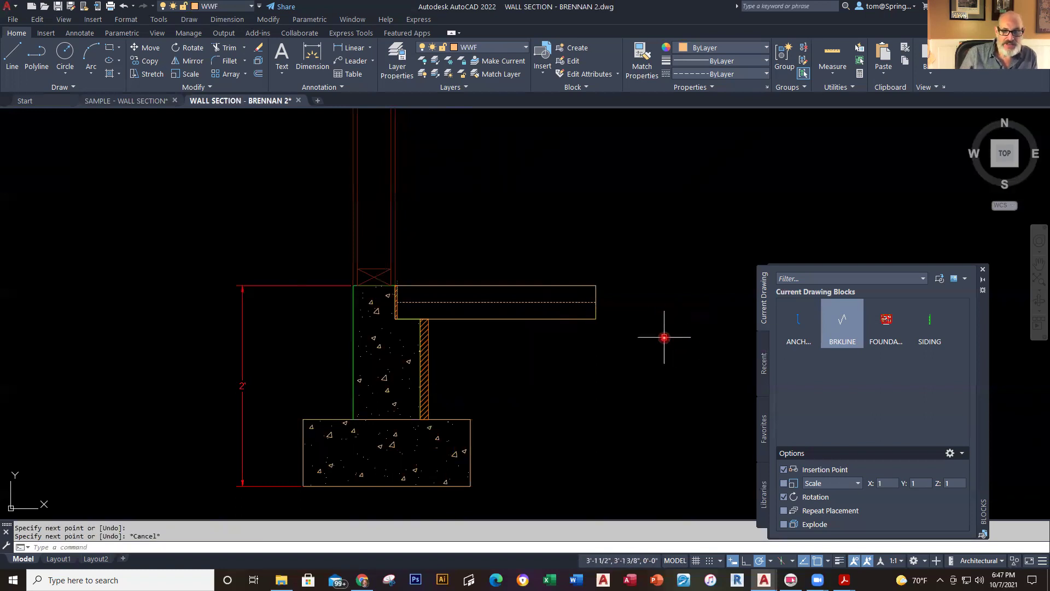
pyautogui.scroll(2, 493, 371)
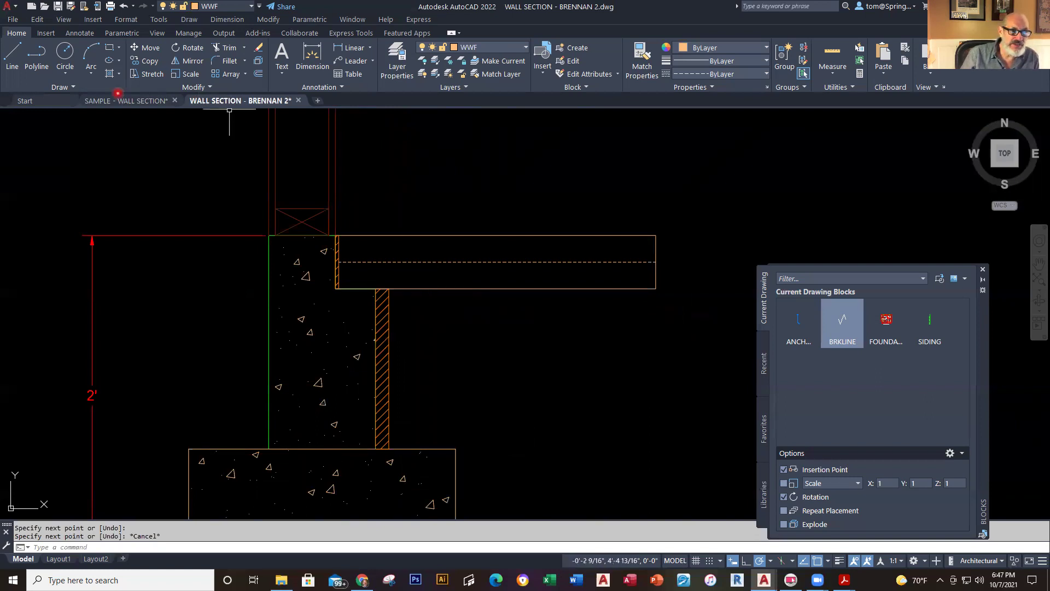
pyautogui.scroll(-2, 533, 340)
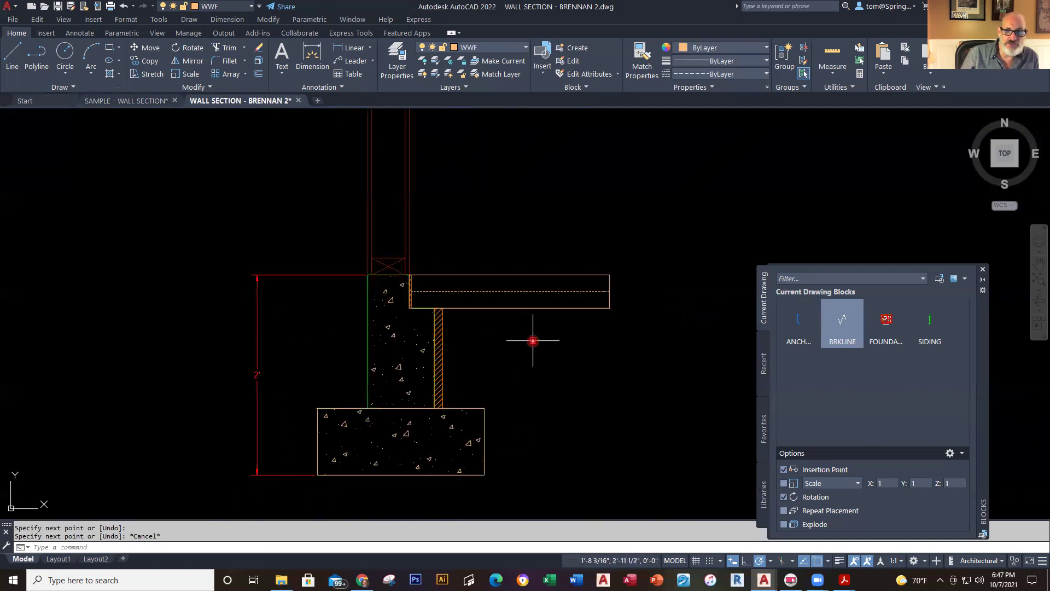
pyautogui.moveTo(533, 340); pyautogui.dragTo(460, 308, button='middle')
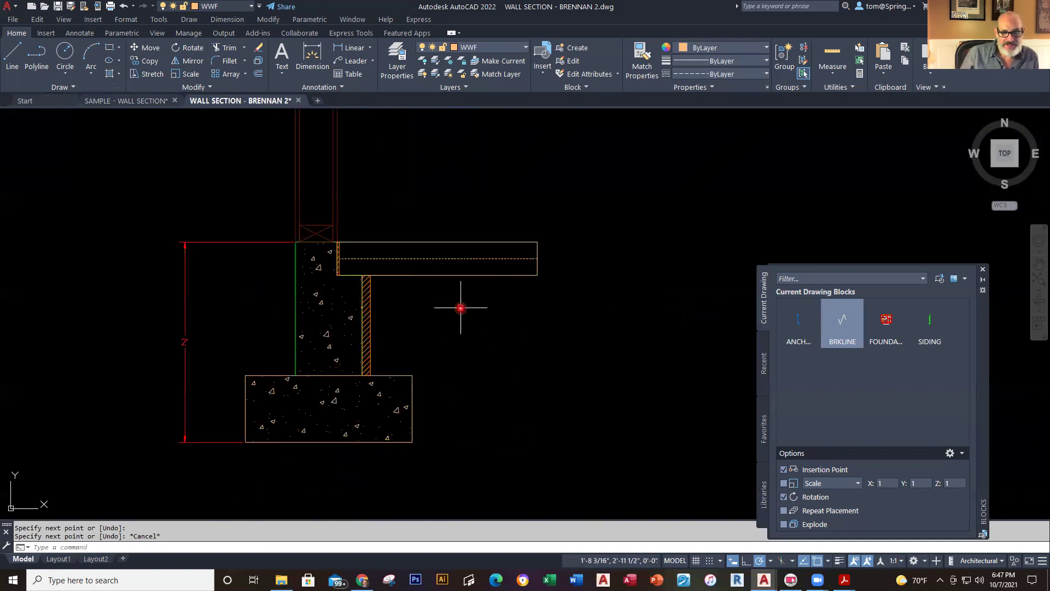
pyautogui.click(320, 300)
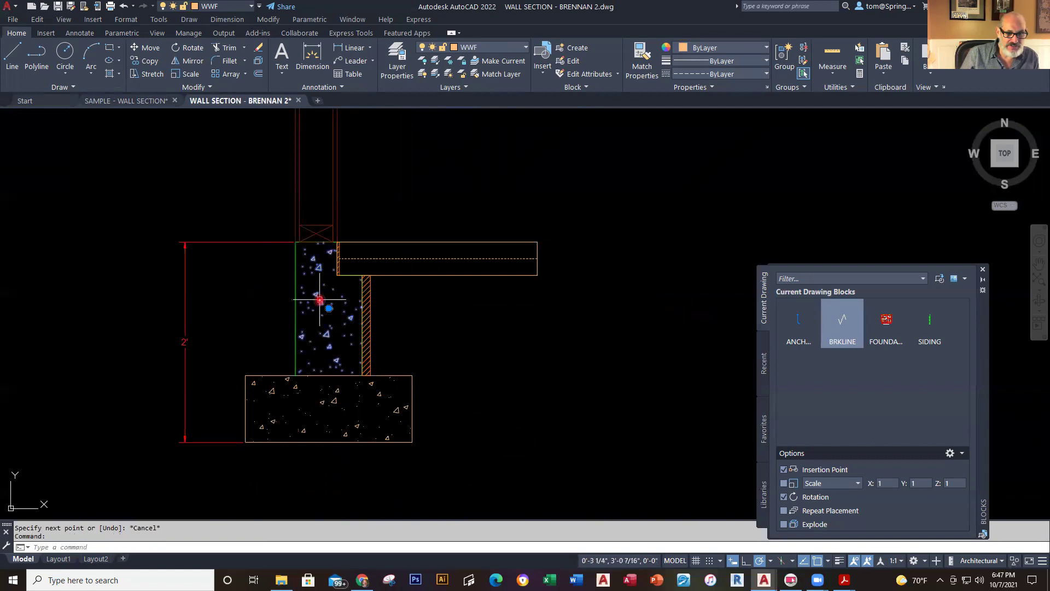
pyautogui.rightClick(320, 302)
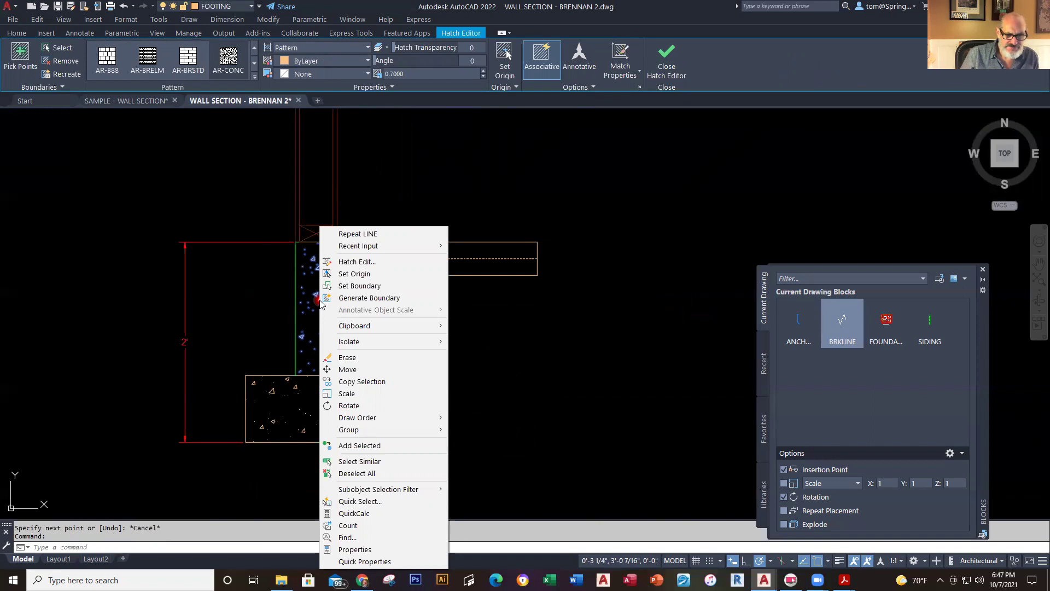
pyautogui.press('Escape')
pyautogui.press('Escape')
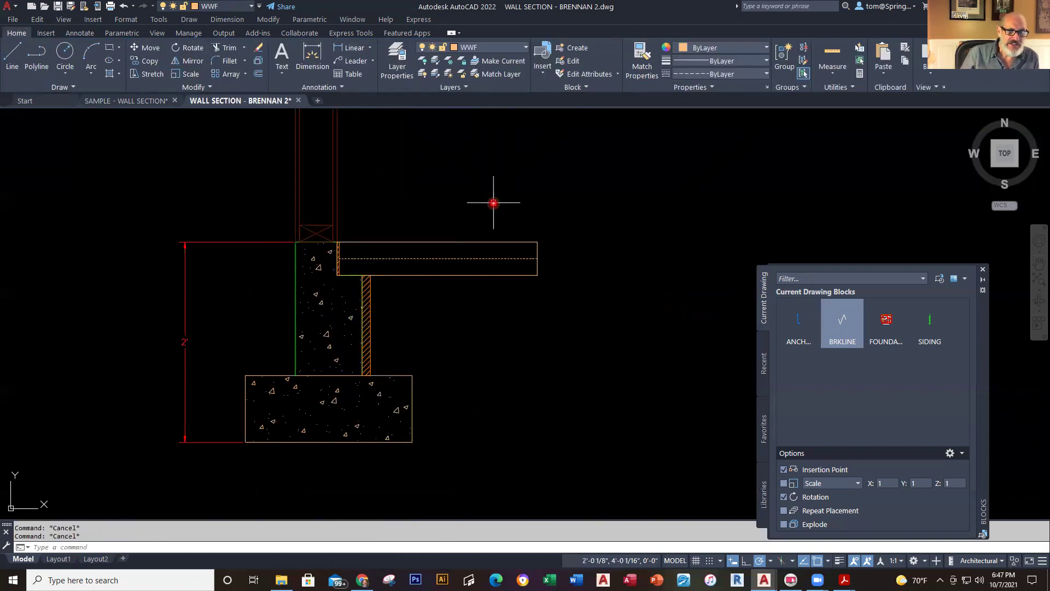
pyautogui.click(321, 303)
pyautogui.click(328, 307)
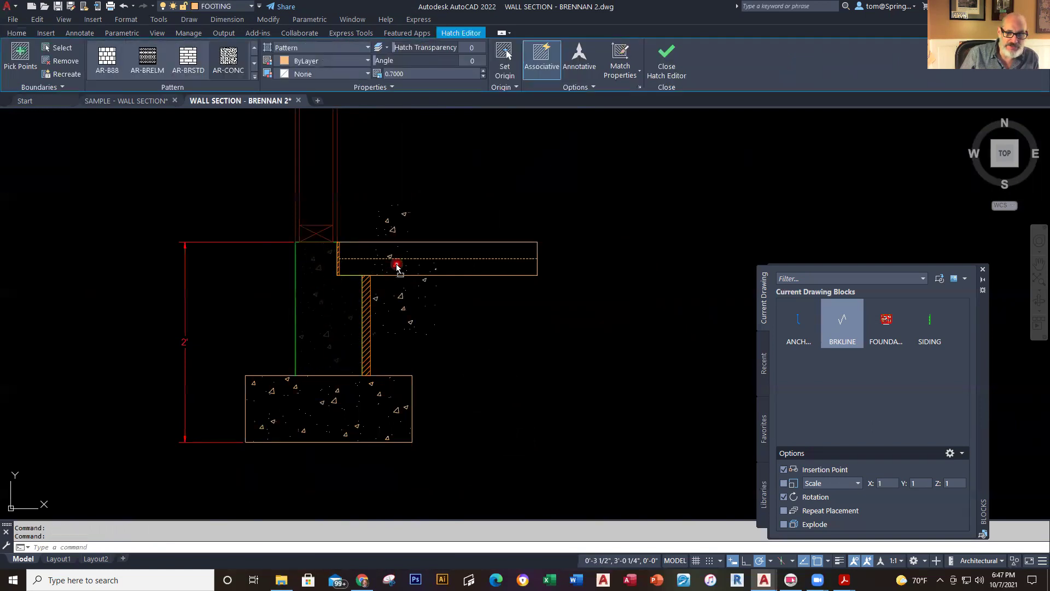
pyautogui.moveTo(397, 266); pyautogui.dragTo(397, 266, button='right')
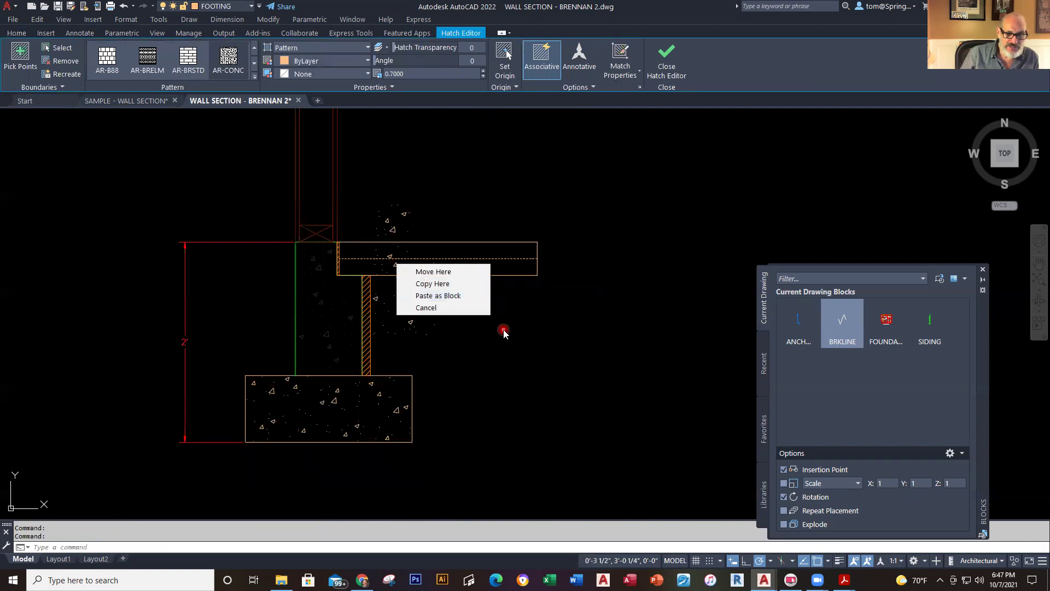
pyautogui.press('Escape')
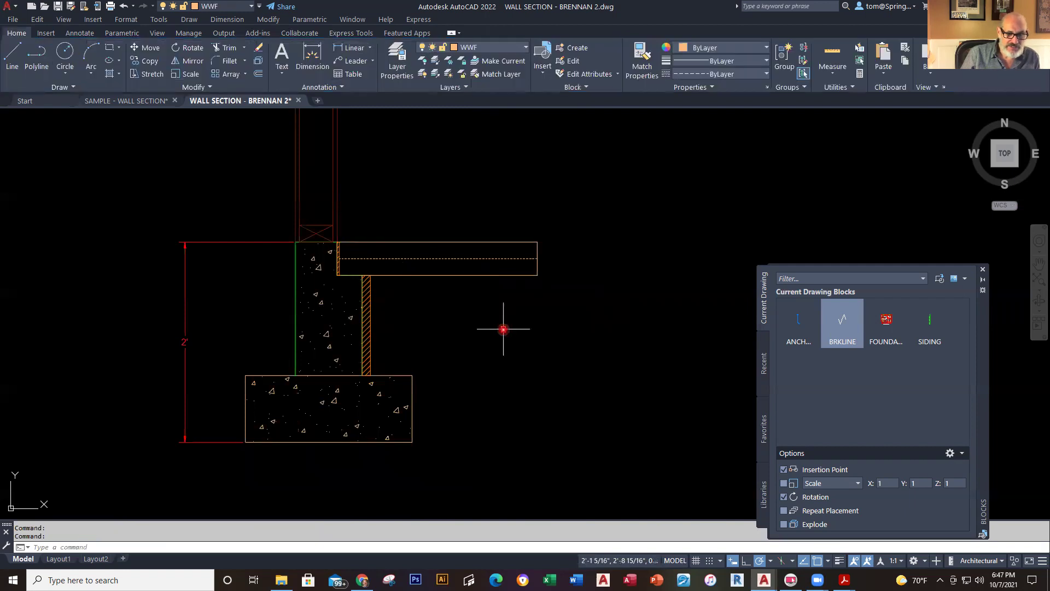
# Hatch the slab above and below the mesh line with the AR-CONC pattern at a scale of 0.7
pyautogui.click(120, 74)
pyautogui.click(140, 94)
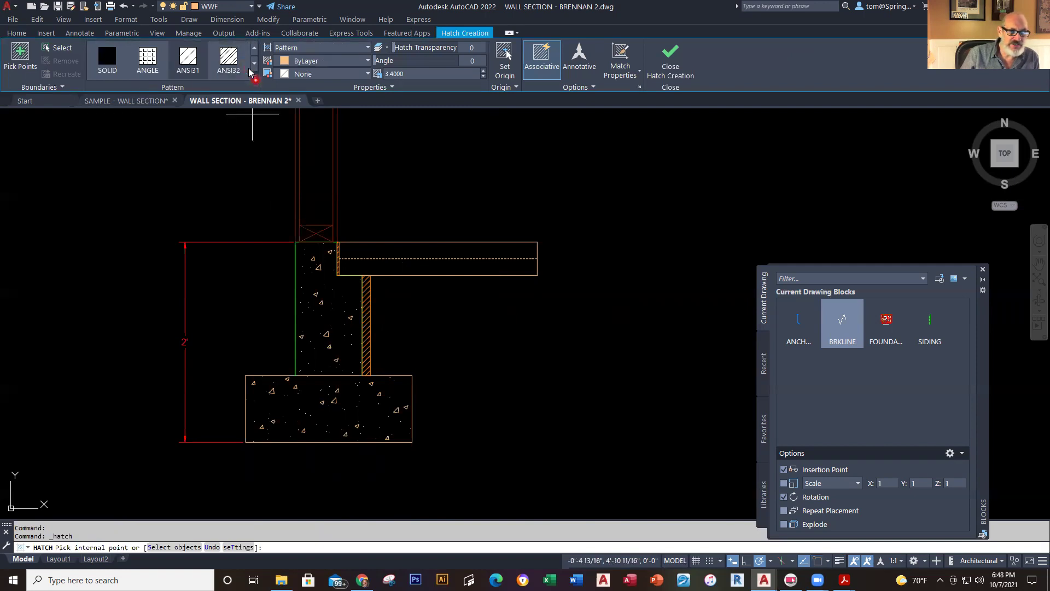
pyautogui.click(252, 75)
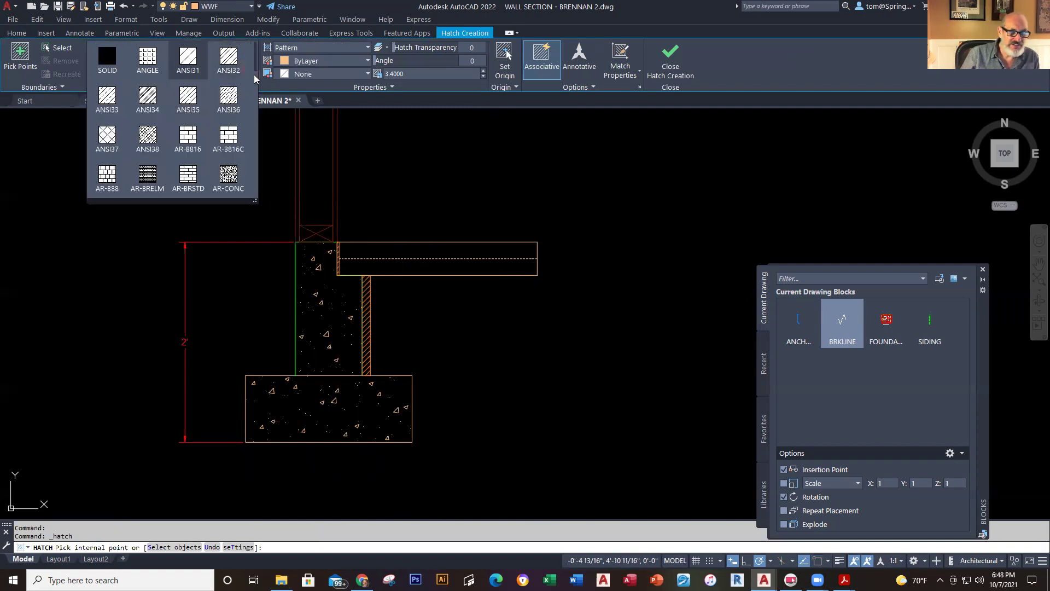
pyautogui.click(230, 178)
pyautogui.click(417, 75)
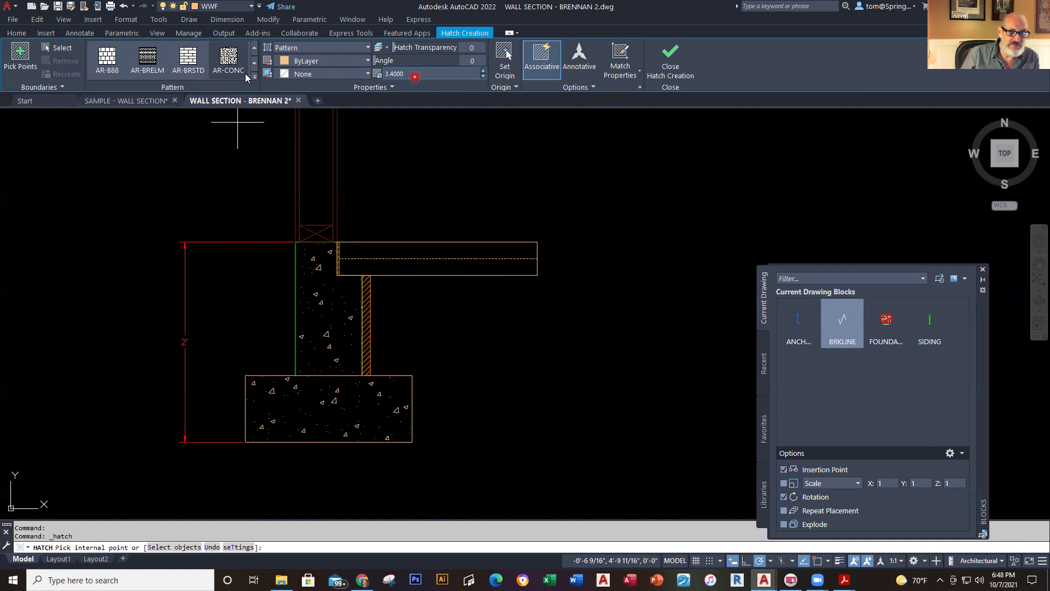
pyautogui.press('BackSpace')
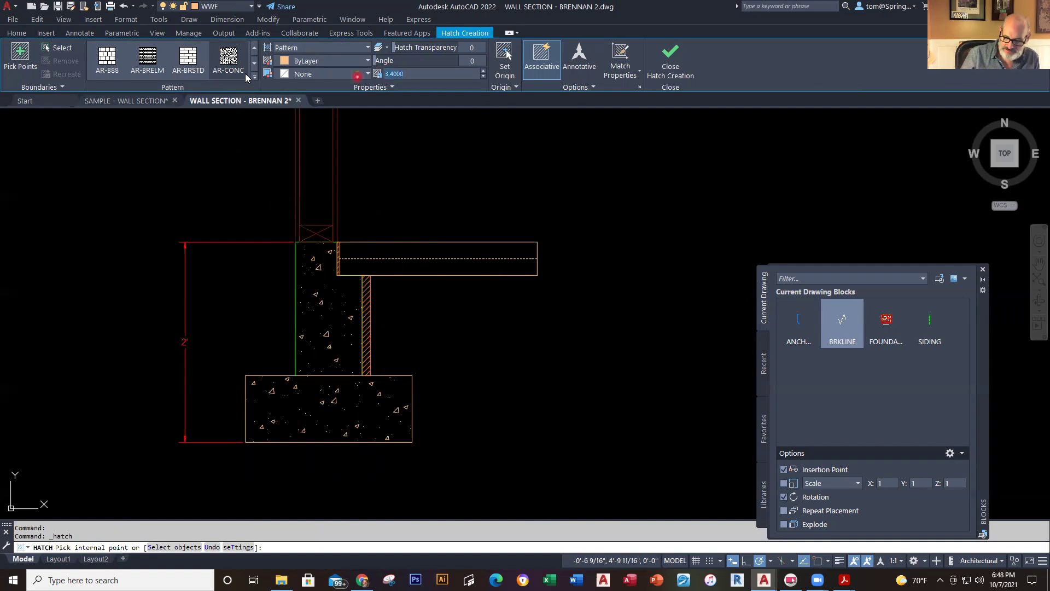
pyautogui.write('.7')
pyautogui.press('Return')
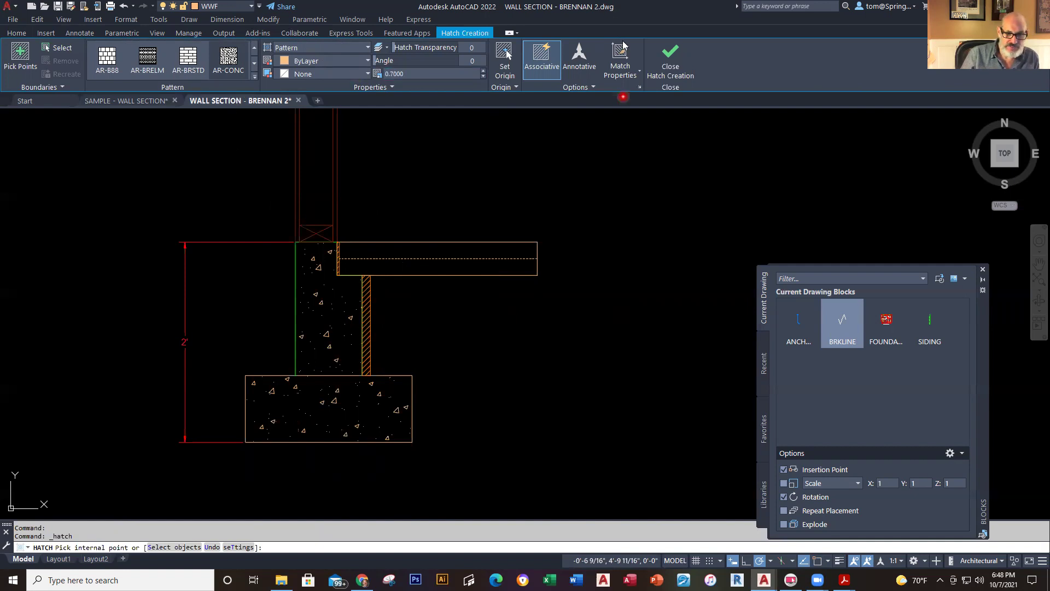
pyautogui.click(475, 253)
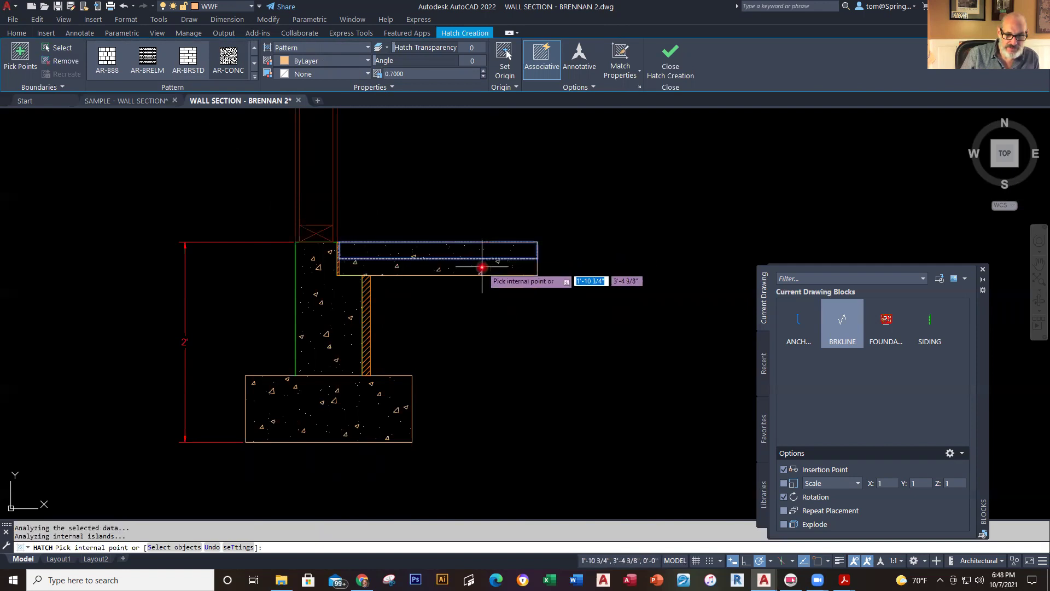
pyautogui.press('Escape')
pyautogui.press('Escape')
# Examine the cedar siding detail in the SAMPLE - WALL SECTION drawing and return to WALL SECTION - BRENNAN 2
pyautogui.scroll(2, 477, 300)
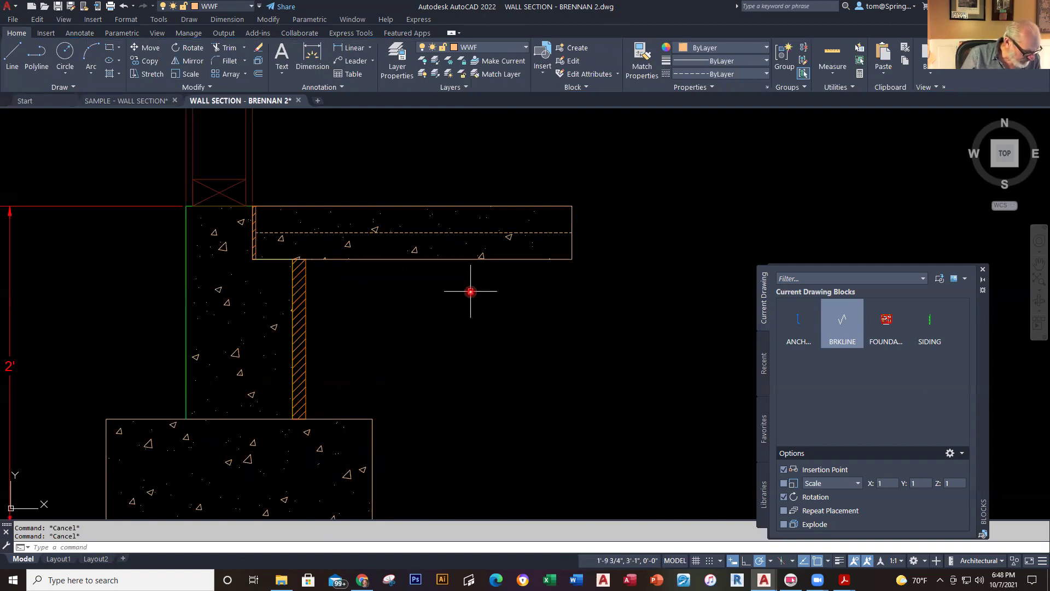
pyautogui.scroll(-4, 471, 300)
pyautogui.moveTo(490, 330); pyautogui.dragTo(519, 402, button='middle')
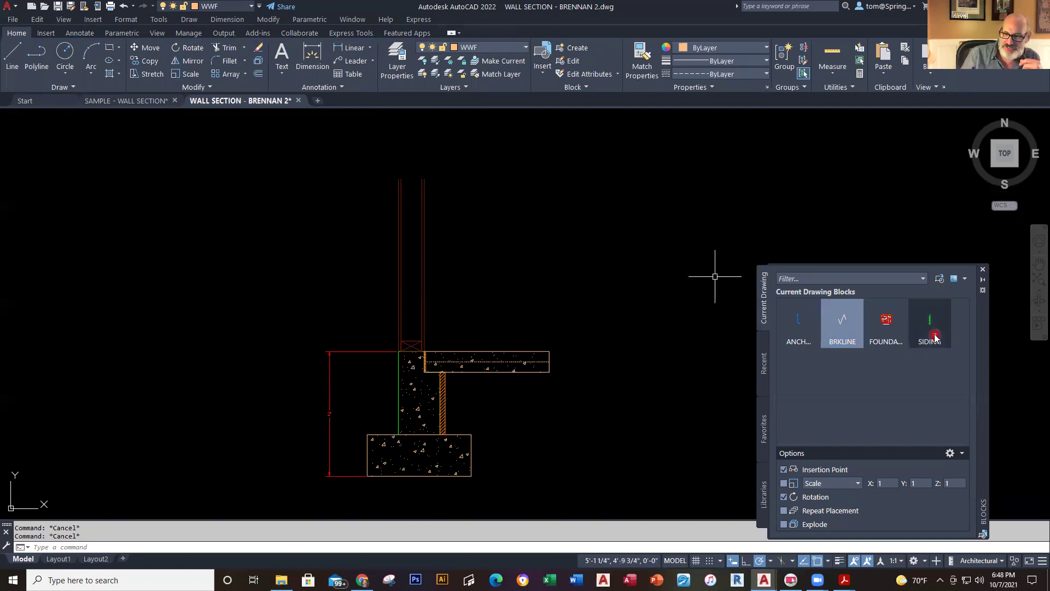
pyautogui.moveTo(930, 329)
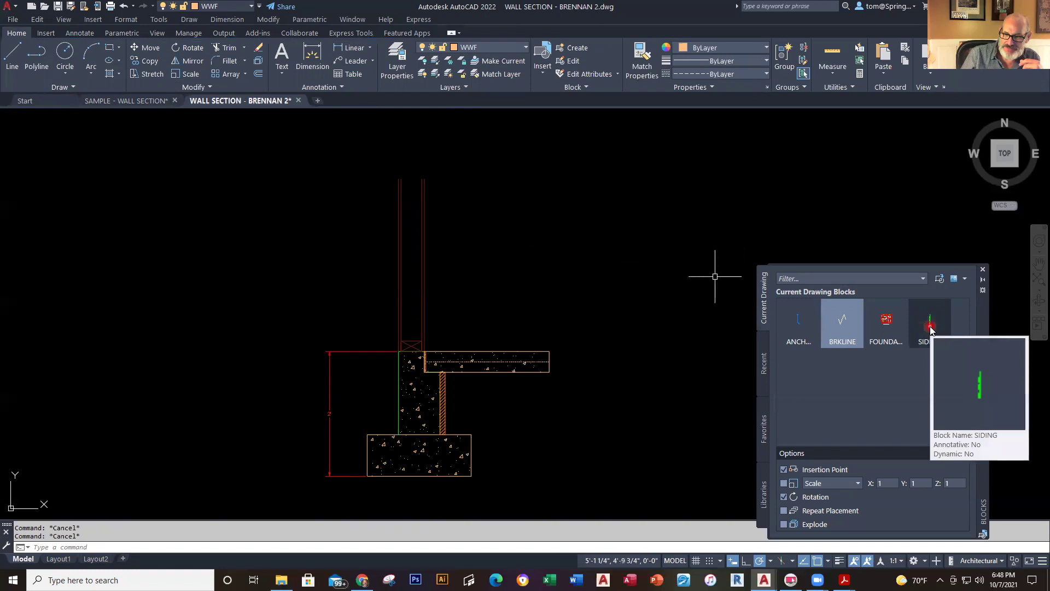
pyautogui.click(92, 101)
pyautogui.scroll(-10, 341, 225)
pyautogui.scroll(10, 389, 293)
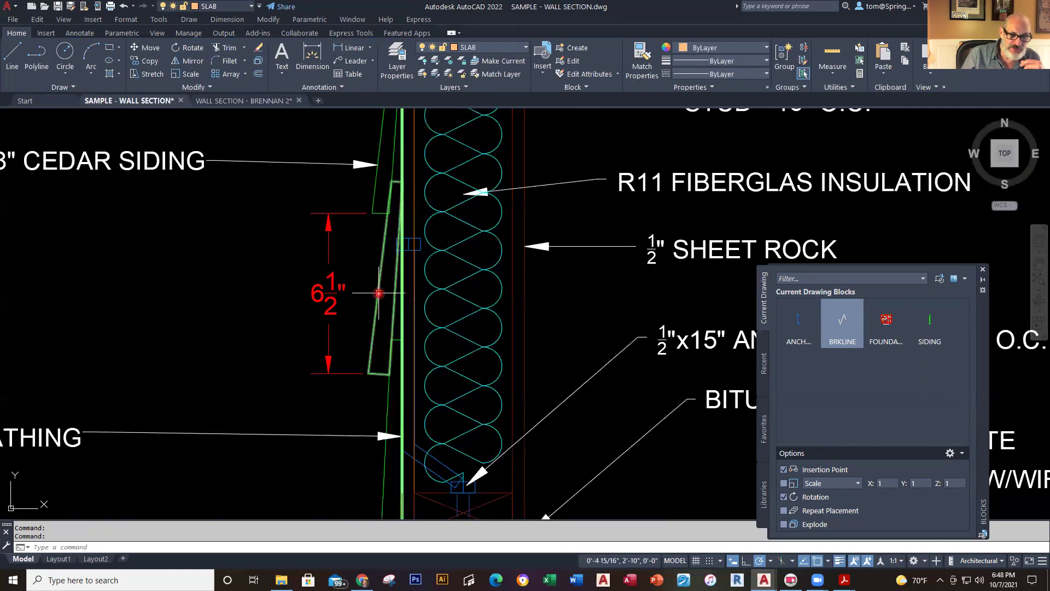
pyautogui.click(267, 100)
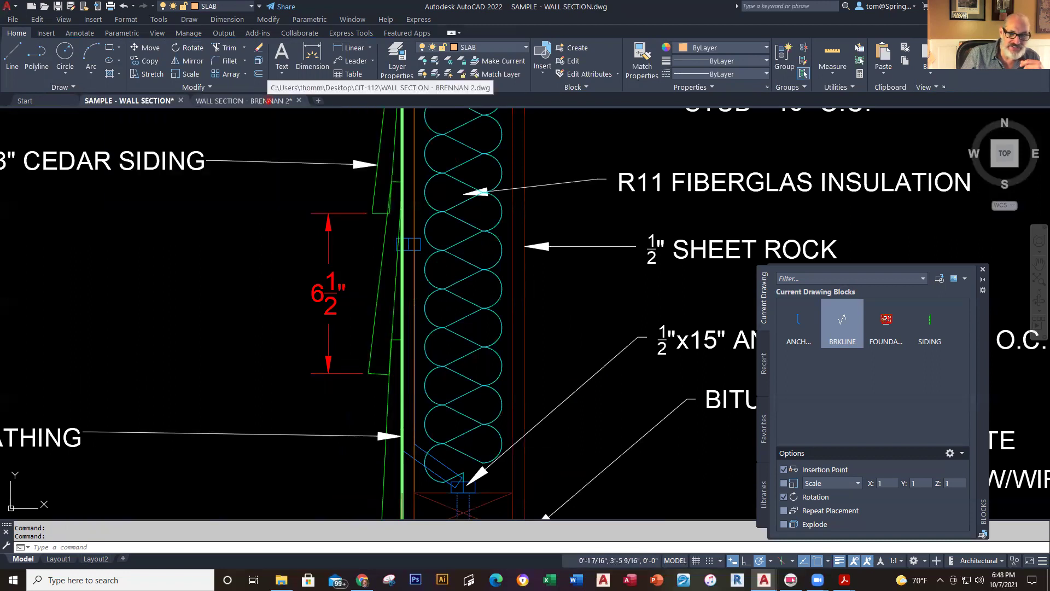
# Insert the SIDING block and move it so its lower inner corner meets the foundation wall's top outer corner
pyautogui.click(932, 327)
pyautogui.click(284, 316)
pyautogui.scroll(4, 314, 312)
pyautogui.moveTo(315, 312)
pyautogui.mouseDown(button='middle')
pyautogui.moveTo(372, 366)
pyautogui.moveTo(374, 350)
pyautogui.mouseUp(button='middle')
pyautogui.click(296, 329)
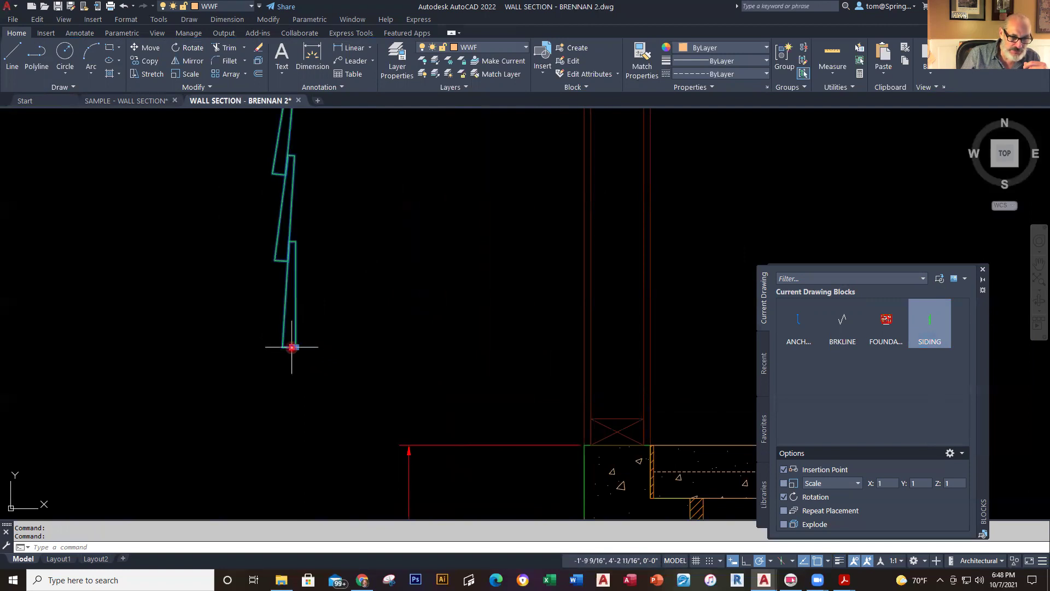
pyautogui.click(295, 346)
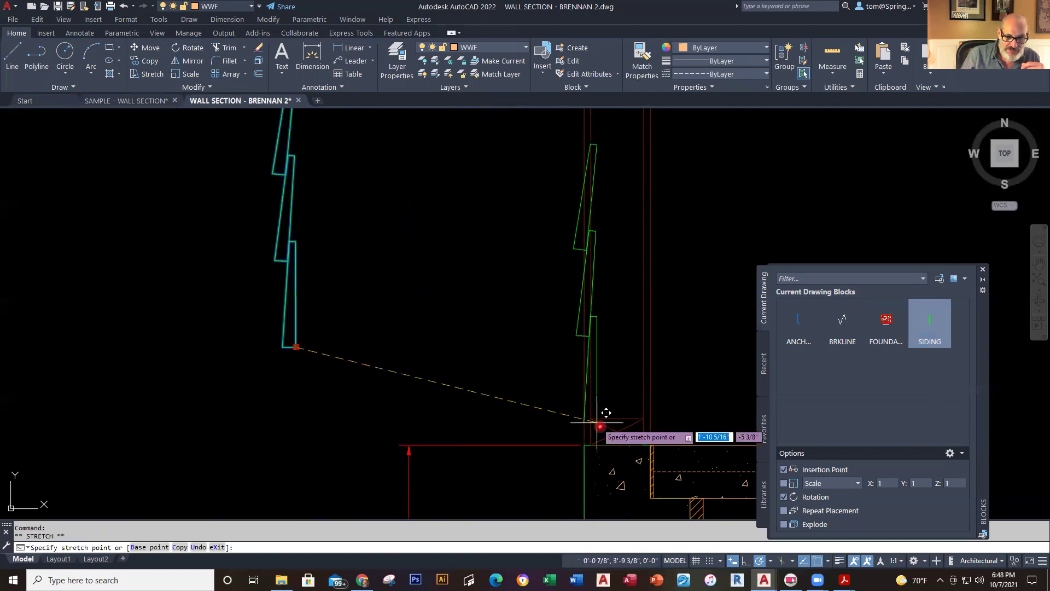
pyautogui.scroll(5, 580, 421)
pyautogui.moveTo(576, 412); pyautogui.dragTo(750, 236, button='middle')
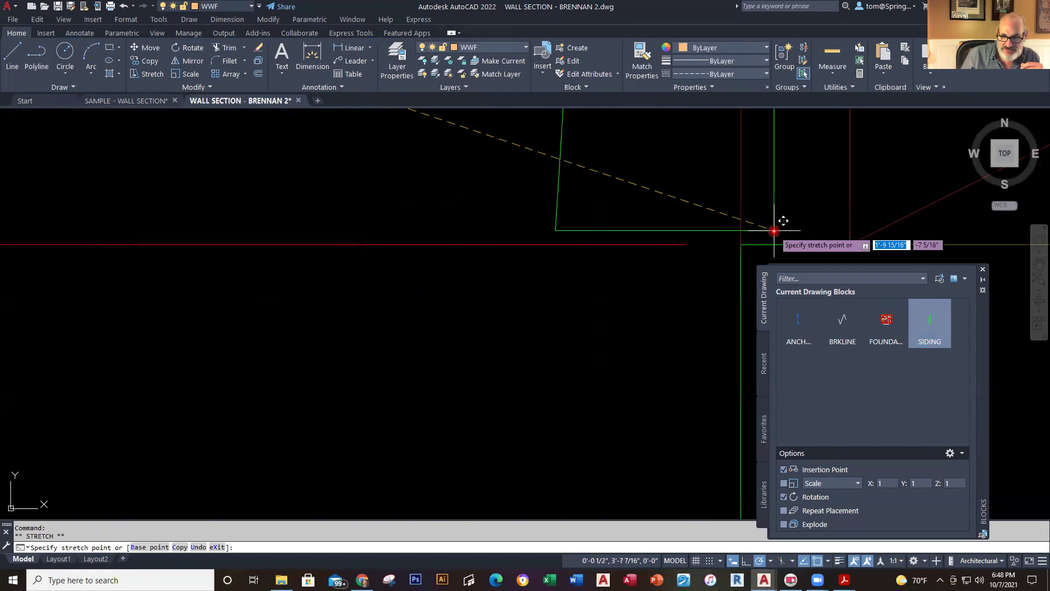
pyautogui.click(740, 245)
pyautogui.scroll(-5, 670, 361)
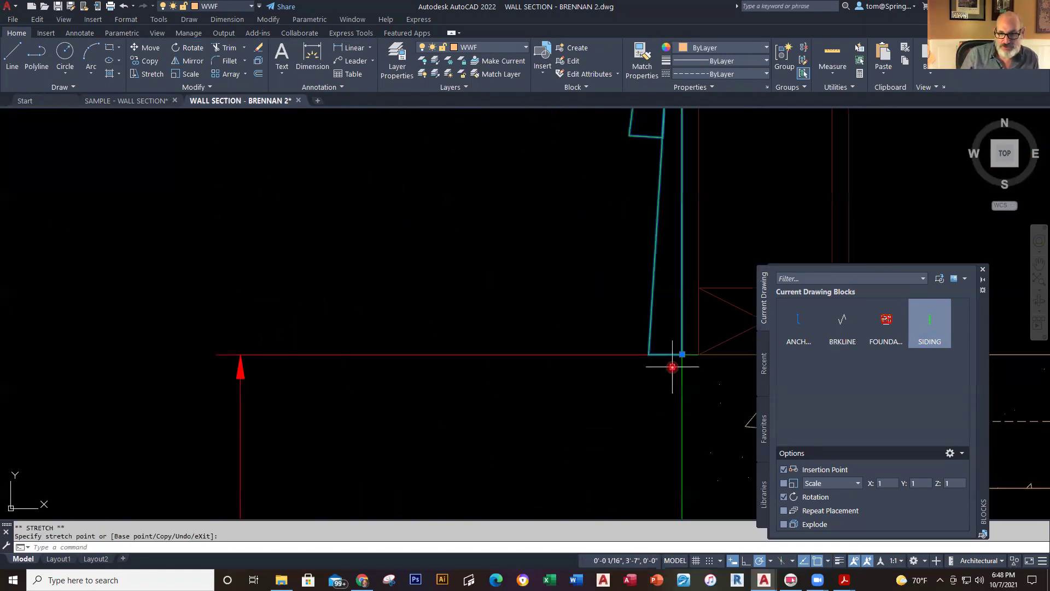
pyautogui.scroll(-2, 665, 371)
pyautogui.scroll(-4, 511, 335)
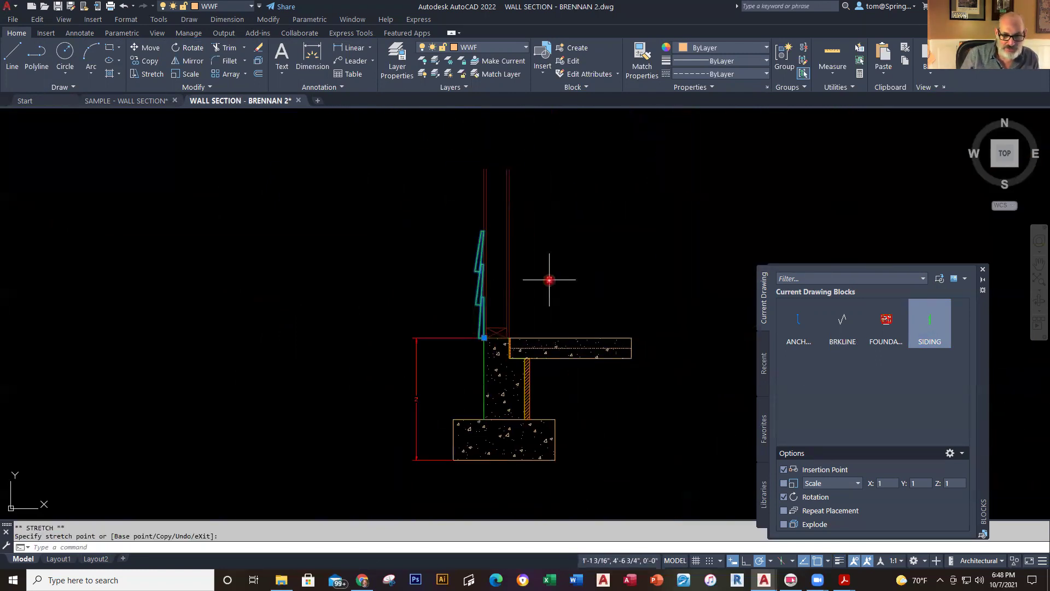
pyautogui.press('Escape')
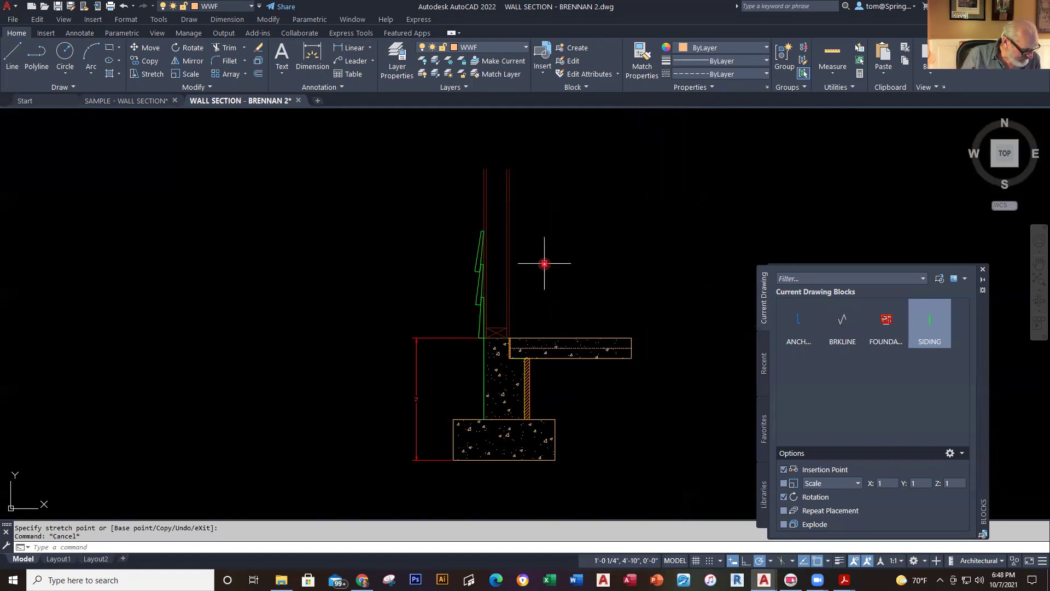
# Insert the anchor bolt block centred on top of the sill plate, reaching down into the foundation wall
pyautogui.scroll(2, 726, 410)
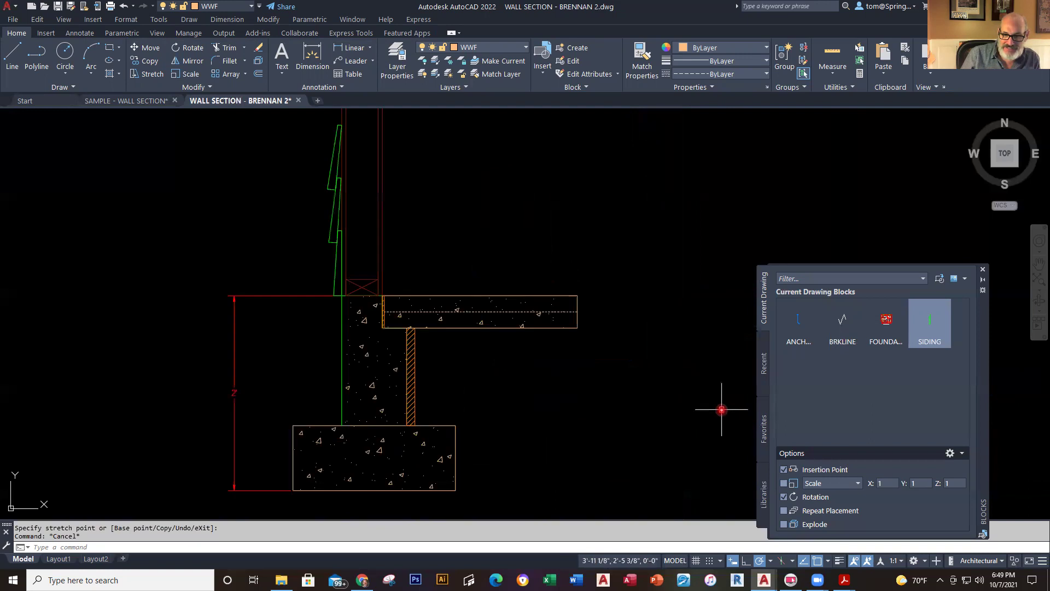
pyautogui.moveTo(656, 380)
pyautogui.mouseDown(button='middle')
pyautogui.moveTo(798, 359)
pyautogui.moveTo(797, 324)
pyautogui.mouseUp(button='middle')
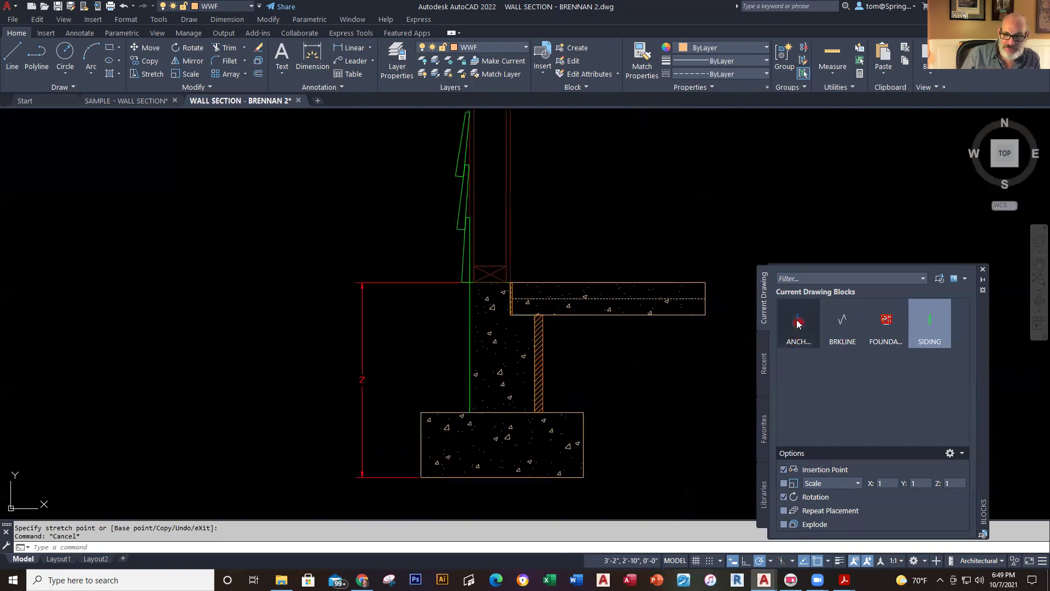
pyautogui.moveTo(771, 309); pyautogui.dragTo(491, 268)
pyautogui.press('Escape')
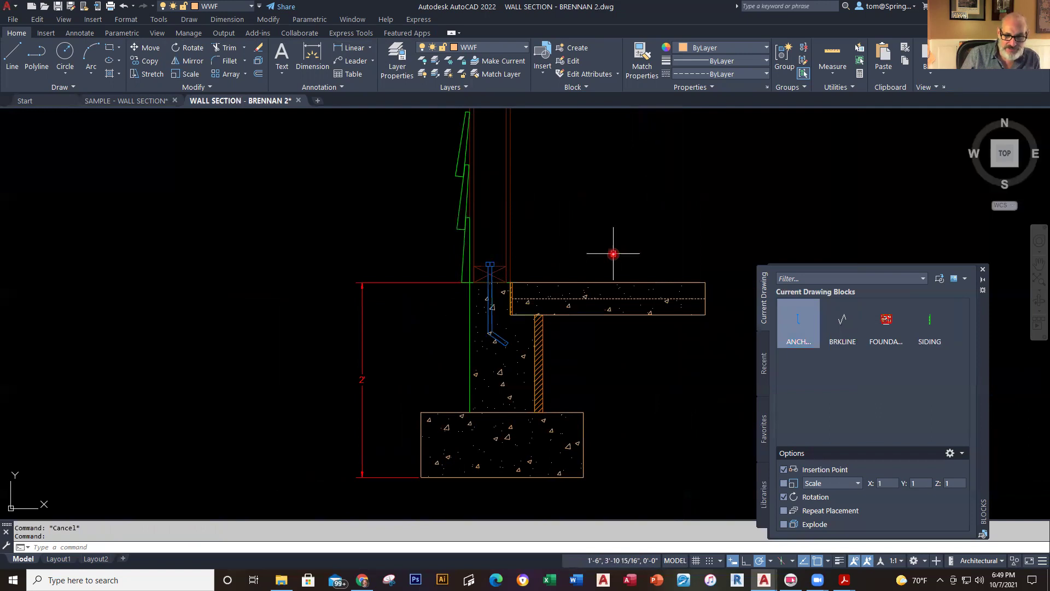
pyautogui.scroll(2, 613, 254)
pyautogui.press('Escape')
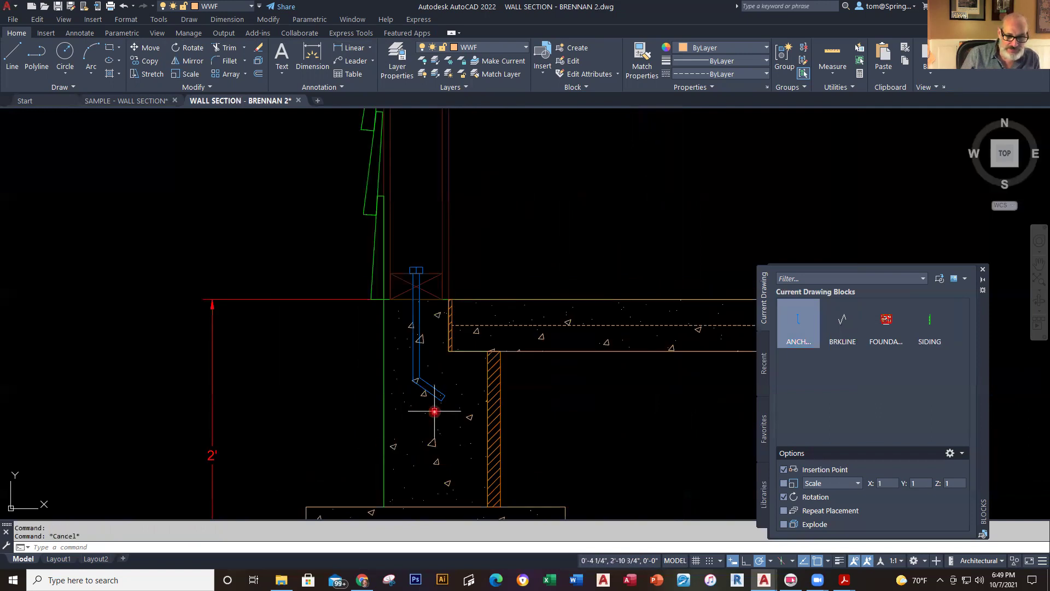
# Erase the foundation wall's concrete hatch, the slab's mesh line and the slab's concrete hatch
pyautogui.click(425, 392)
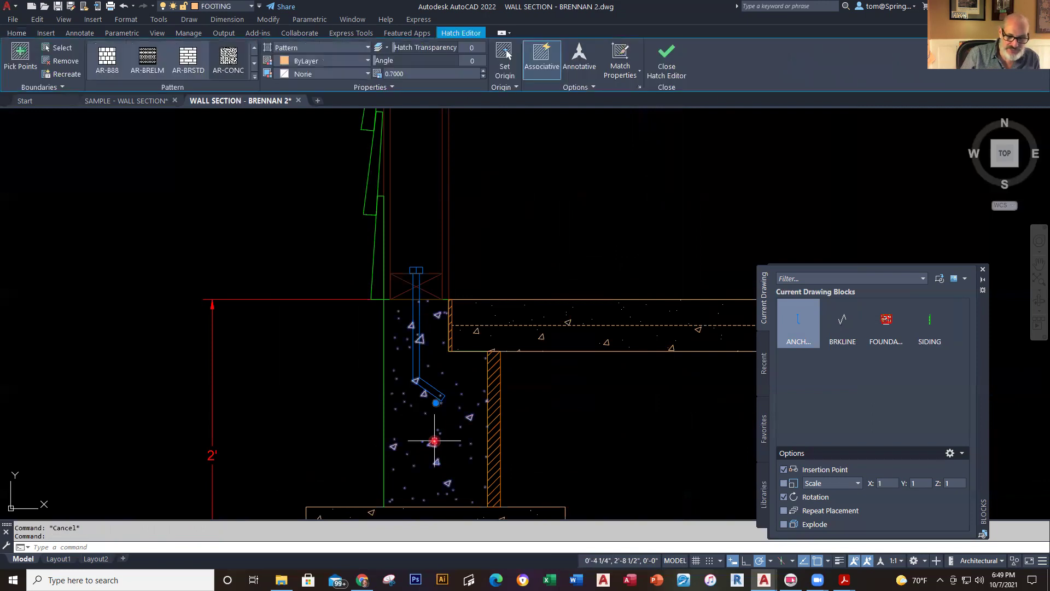
pyautogui.press('Delete')
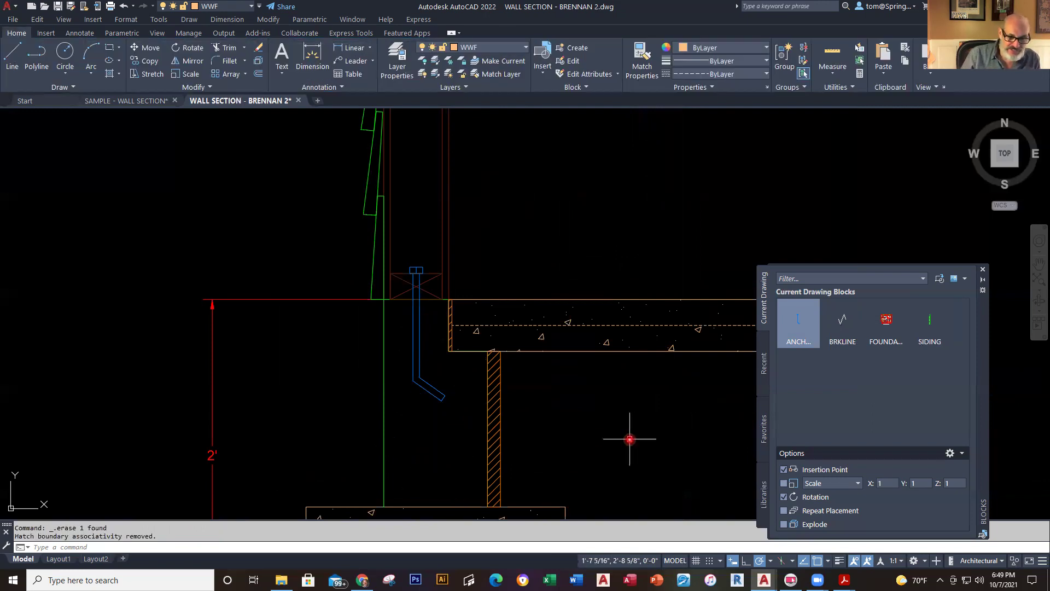
pyautogui.click(585, 326)
pyautogui.press('Delete')
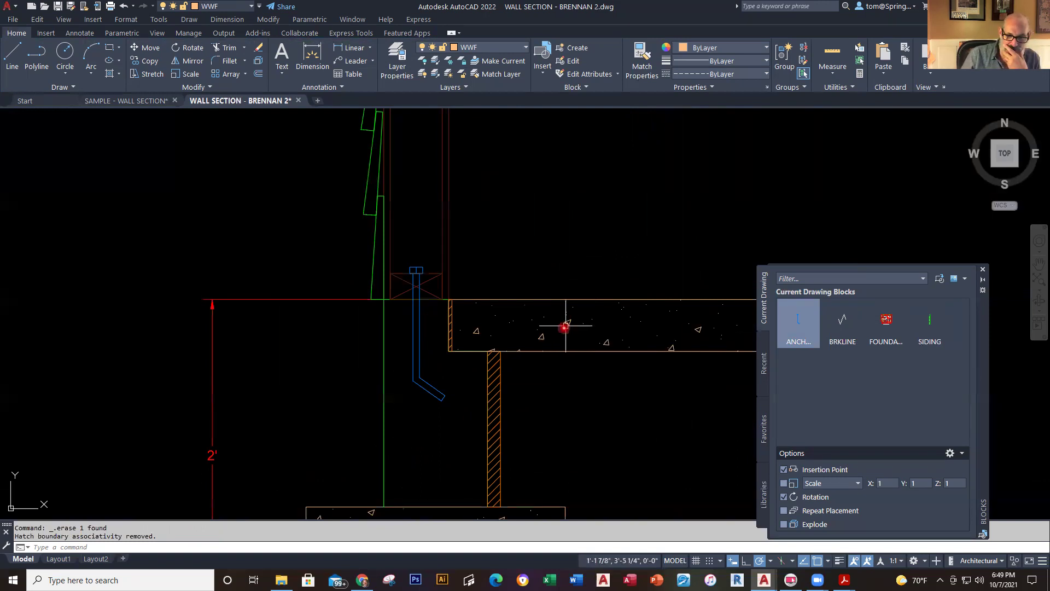
pyautogui.click(568, 326)
pyautogui.press('Delete')
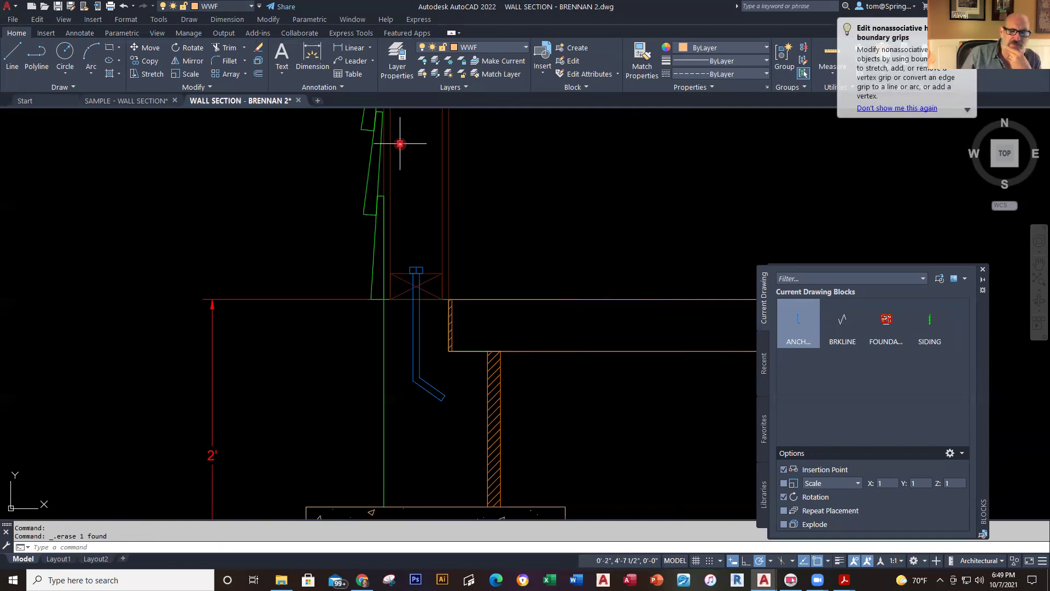
pyautogui.scroll(-2, 528, 224)
pyautogui.moveTo(528, 224); pyautogui.dragTo(432, 214, button='middle')
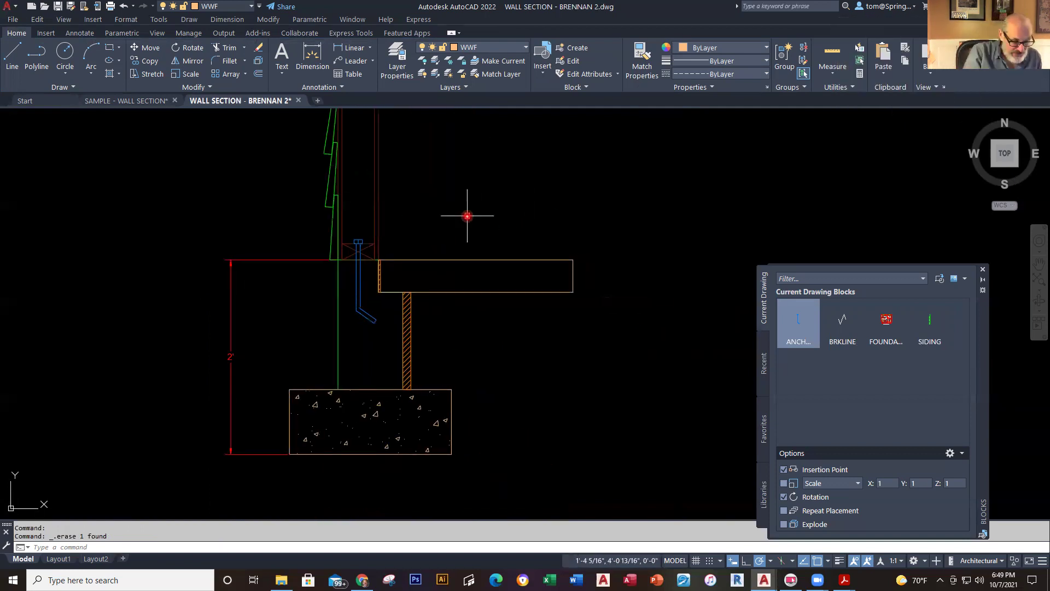
# Open the tool palettes and remove the AR-CONC and AR-B88 hatch tools from the Imperial Hatches group
pyautogui.hotkey('ctrl', '3')
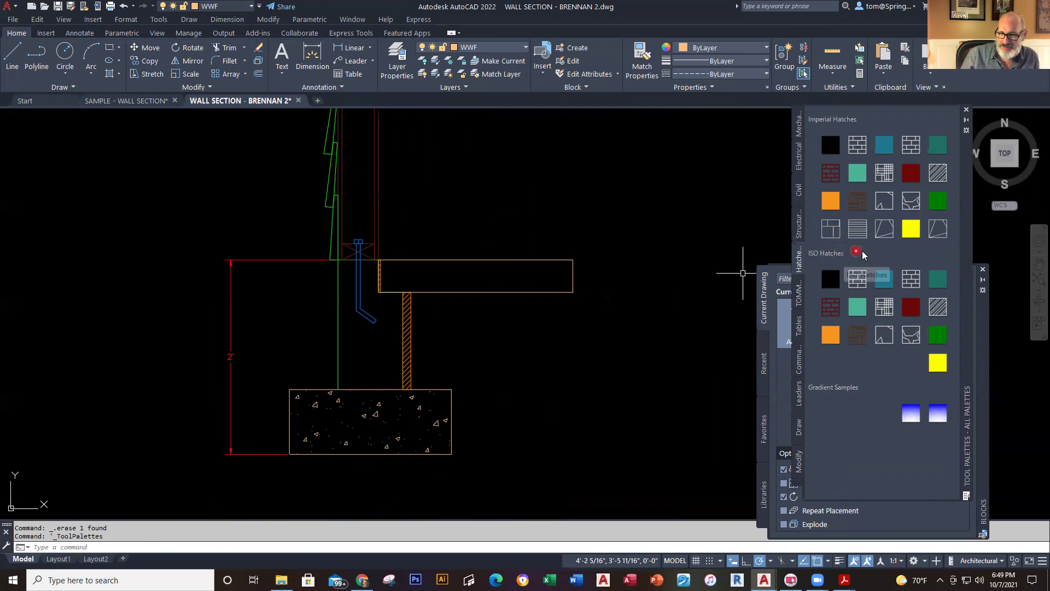
pyautogui.click(889, 233)
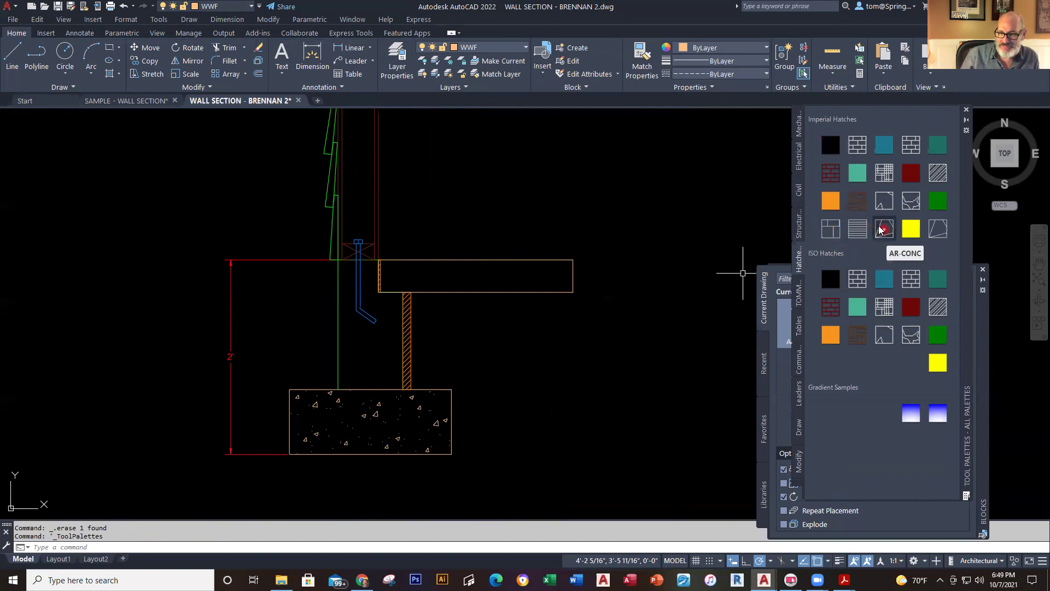
pyautogui.click(879, 230)
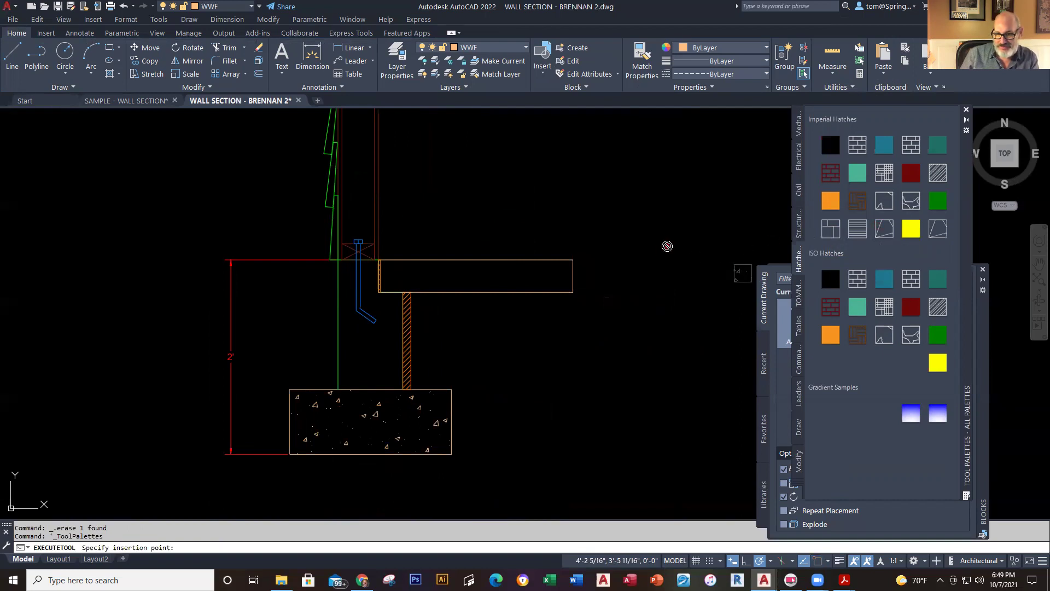
pyautogui.rightClick(891, 229)
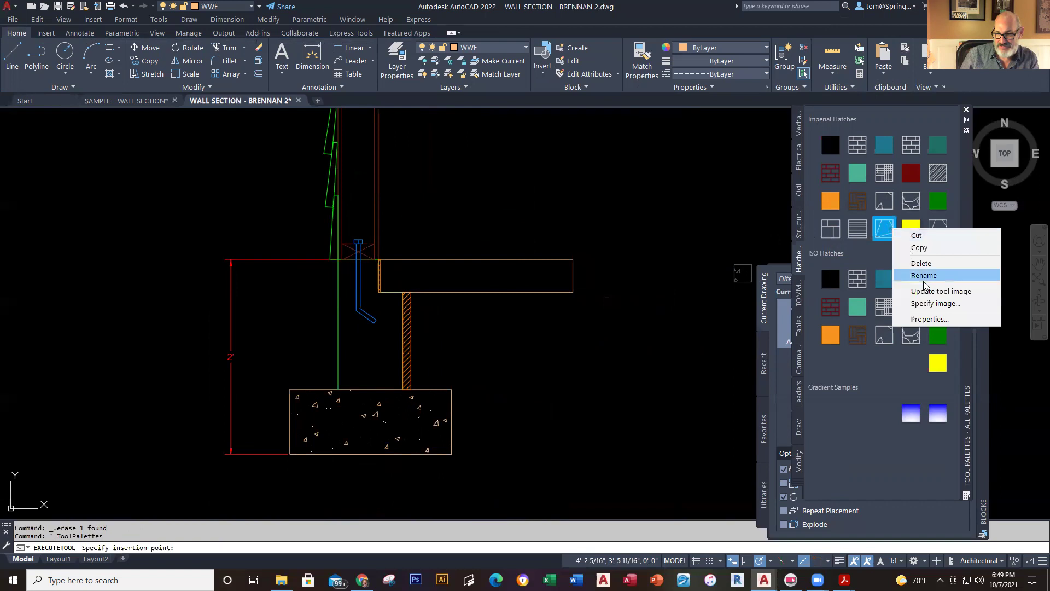
pyautogui.click(923, 263)
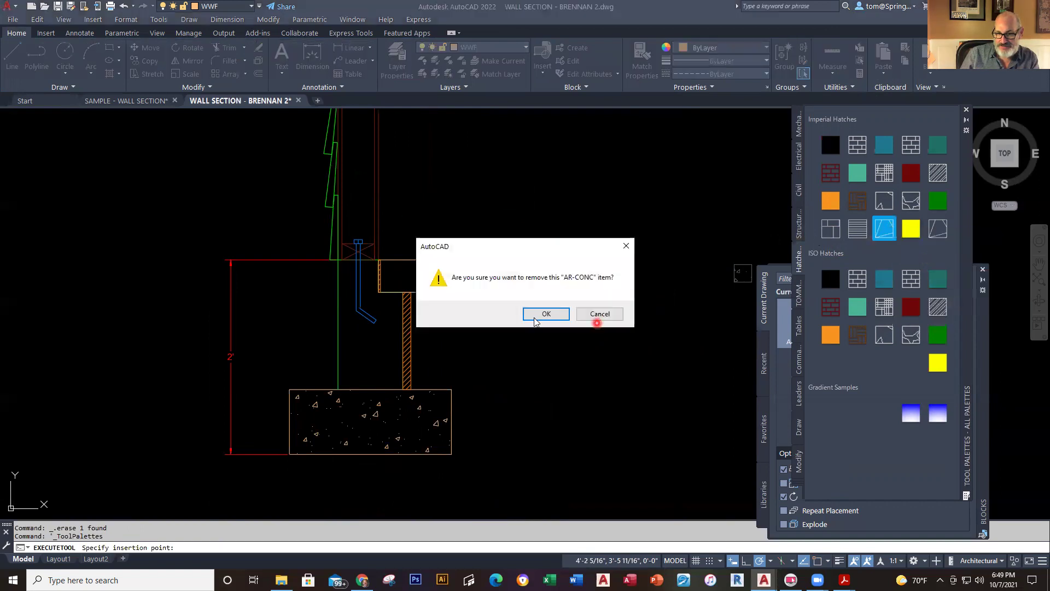
pyautogui.click(549, 313)
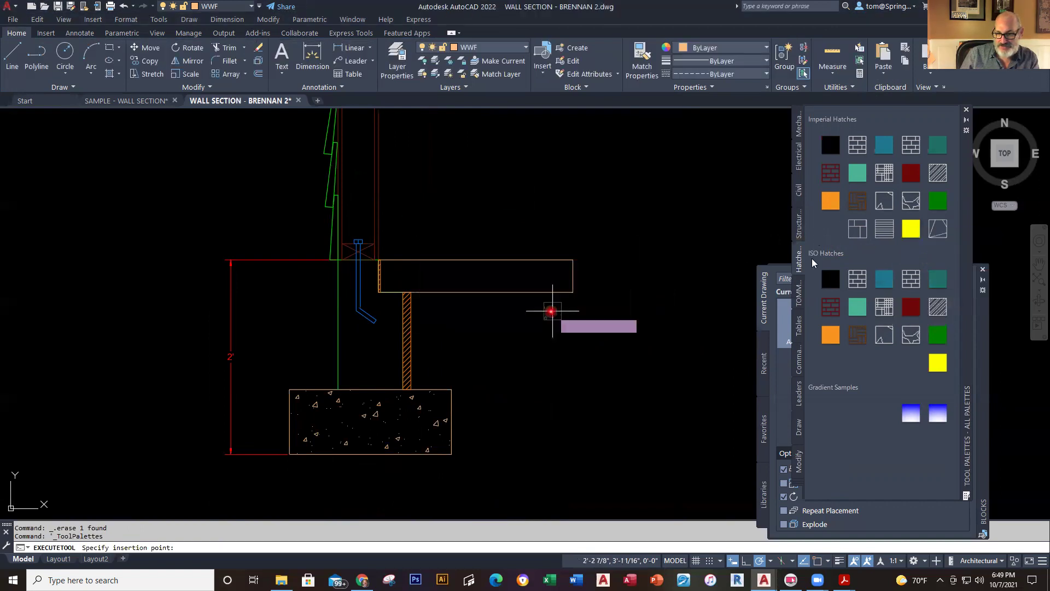
pyautogui.rightClick(866, 234)
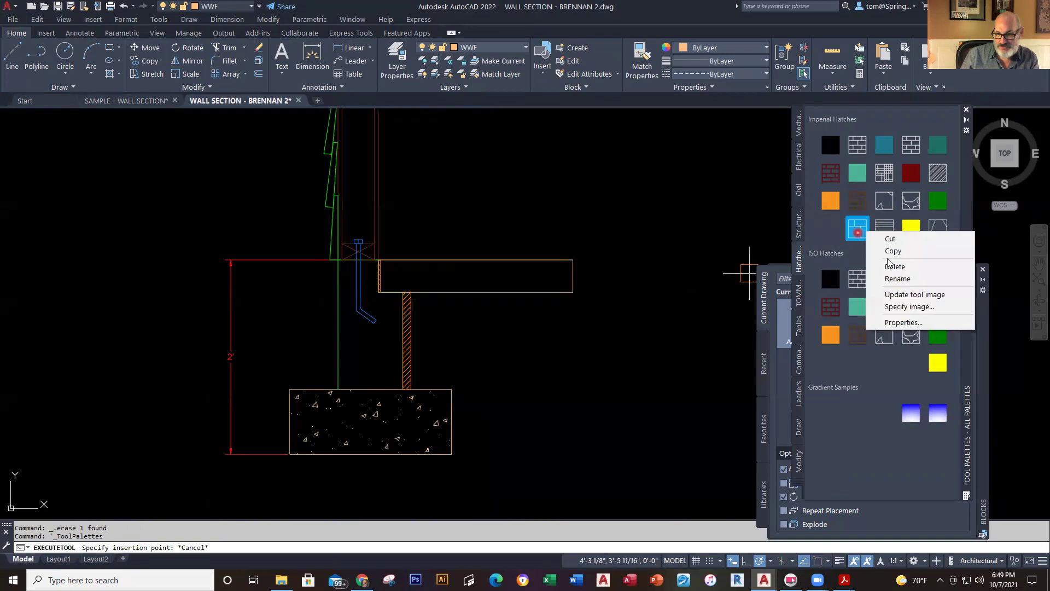
pyautogui.click(898, 265)
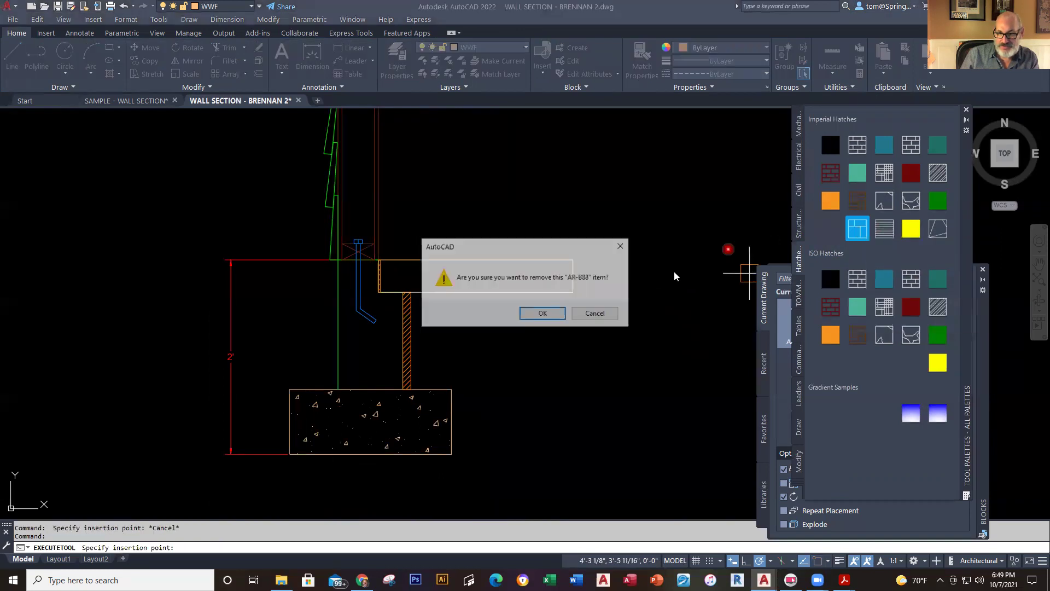
pyautogui.click(548, 314)
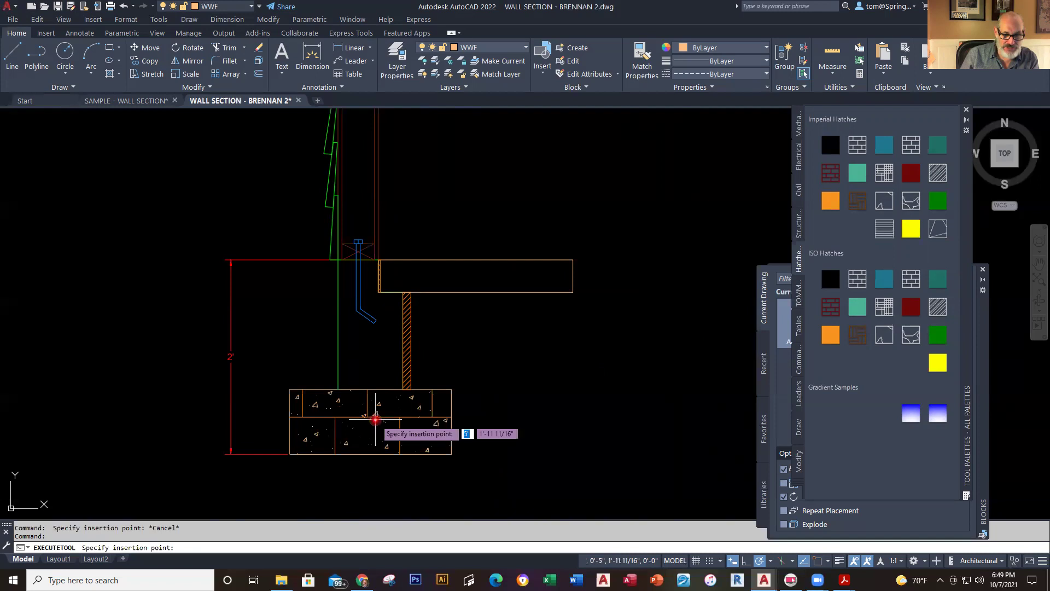
pyautogui.press('Escape')
# Add the footing's AR-CONC hatch and the vertical insulation strip's hatch as new tools in the Imperial Hatches group
pyautogui.click(375, 413)
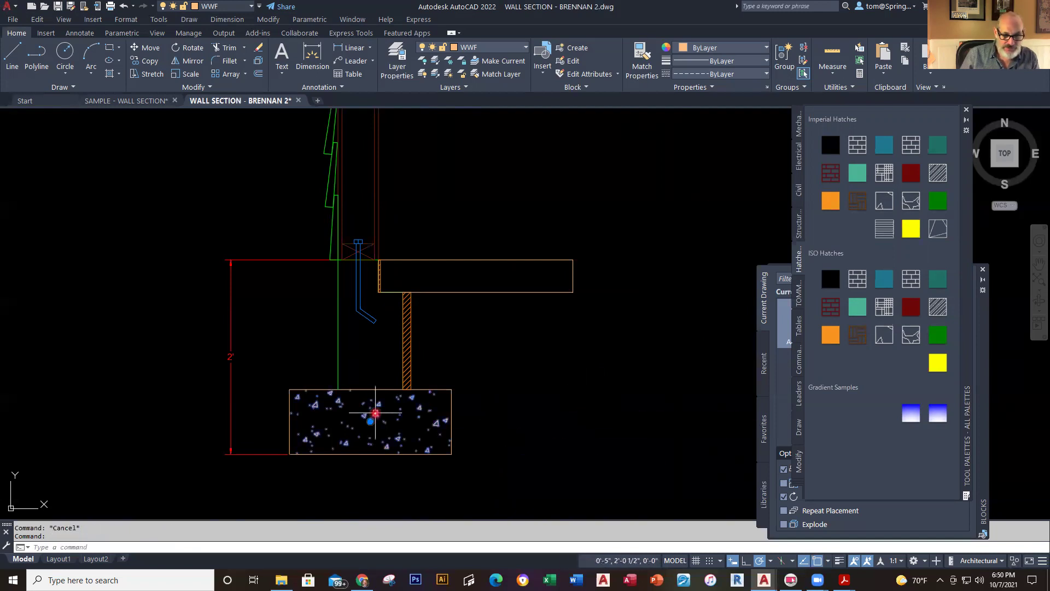
pyautogui.moveTo(372, 413)
pyautogui.mouseDown()
pyautogui.moveTo(860, 247)
pyautogui.moveTo(860, 235)
pyautogui.mouseUp()
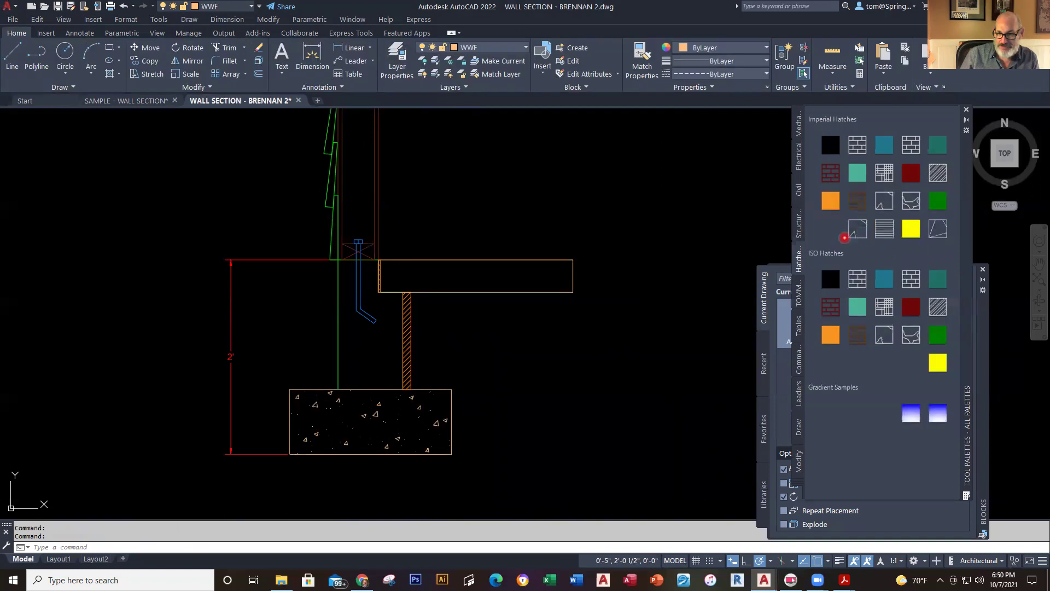
pyautogui.click(411, 353)
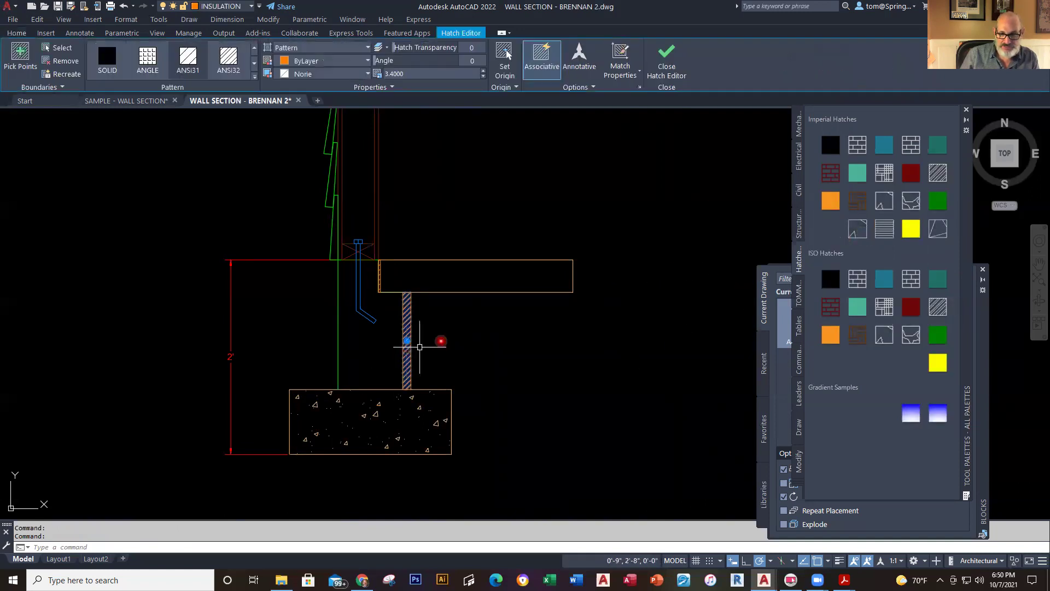
pyautogui.moveTo(813, 239); pyautogui.dragTo(815, 236)
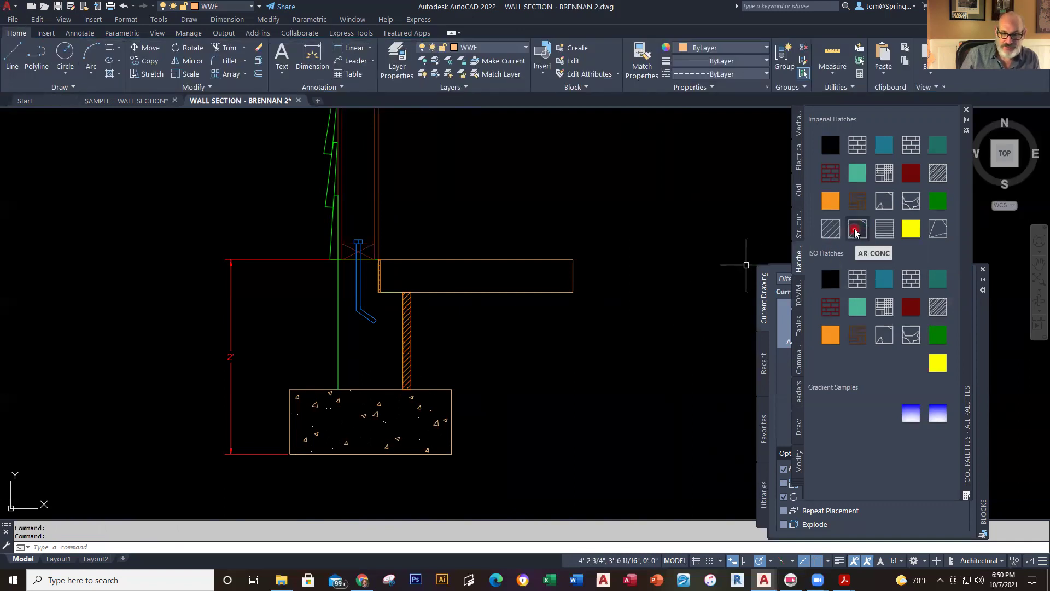
# Hatch the foundation wall and the slab with the newly added AR-CONC palette tool
pyautogui.moveTo(469, 313)
pyautogui.mouseDown()
pyautogui.moveTo(352, 375)
pyautogui.moveTo(353, 358)
pyautogui.mouseUp()
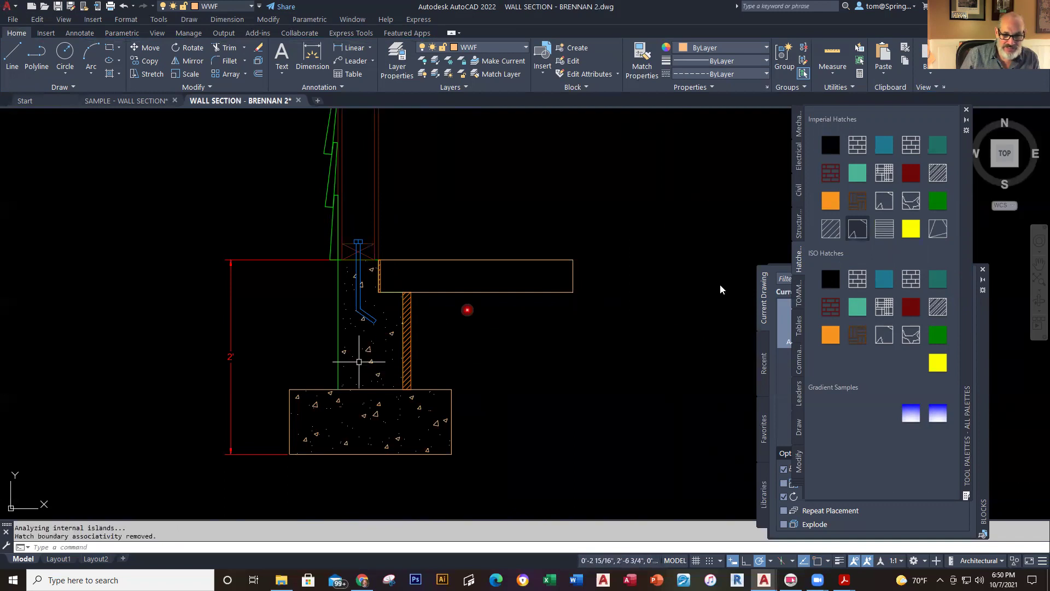
pyautogui.click(857, 228)
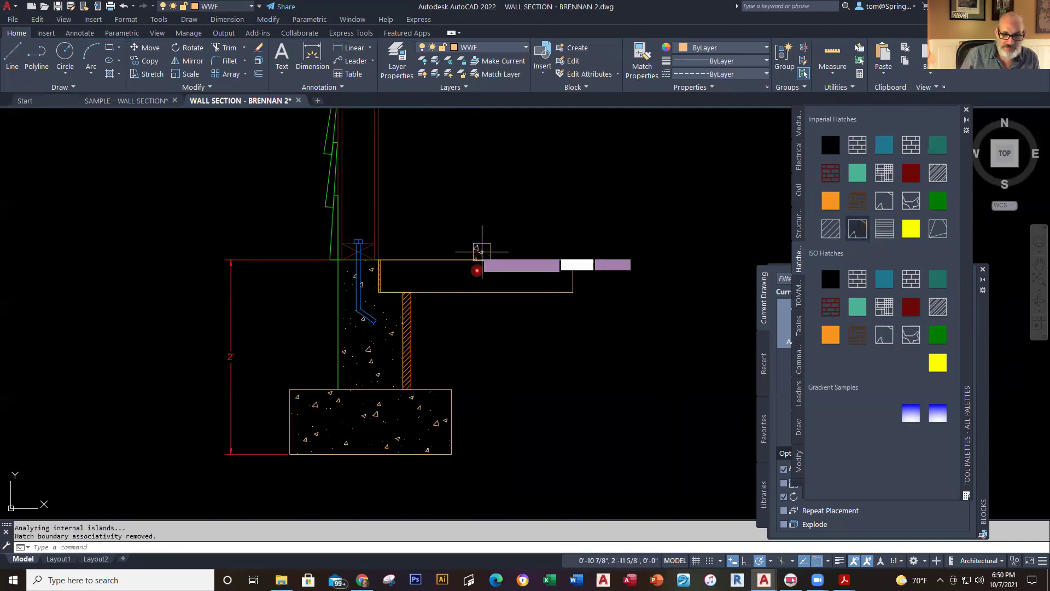
pyautogui.click(482, 285)
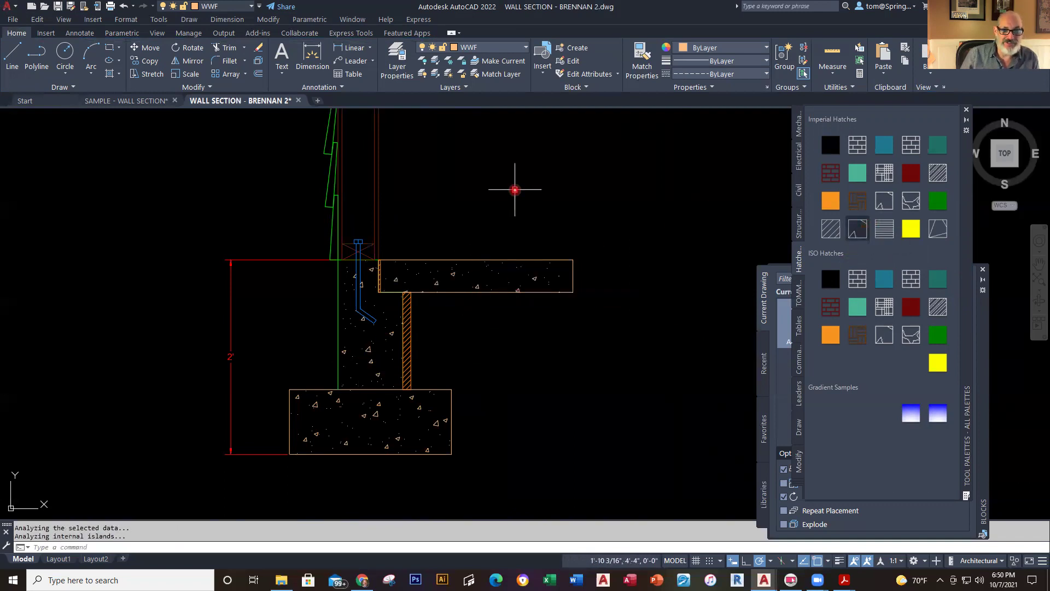
pyautogui.press('Escape')
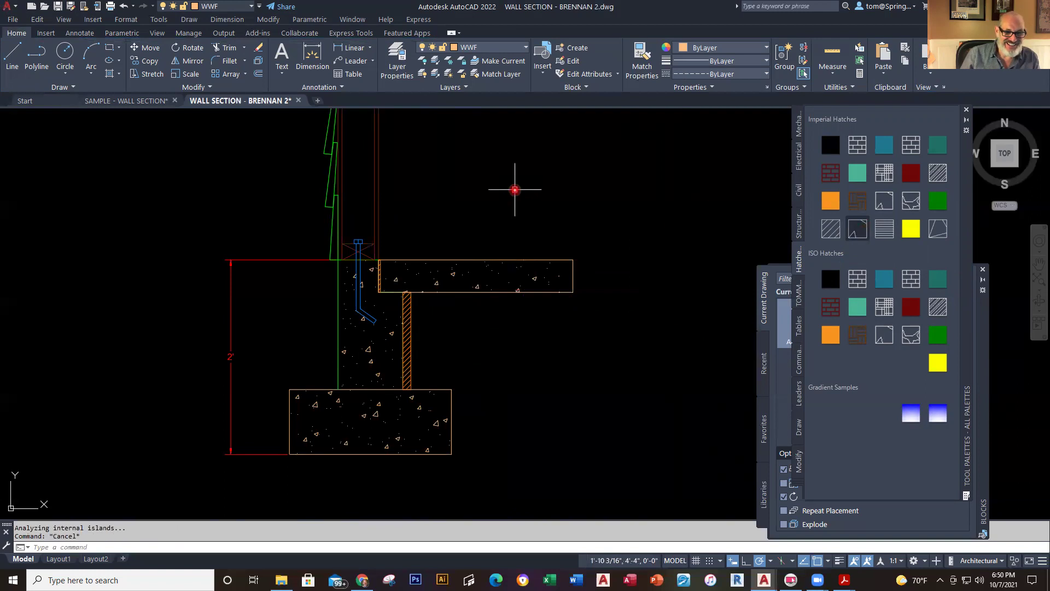
# Draw the mesh line horizontally through the slab's mid-depth from the insulation to the slab's far end, and close the tool palettes
pyautogui.click(13, 55)
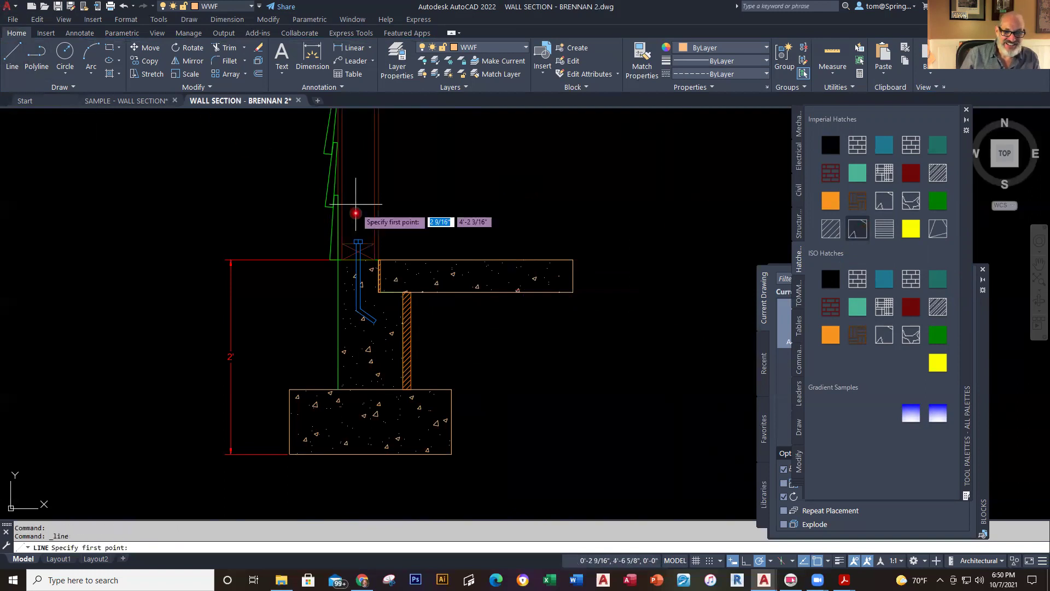
pyautogui.click(380, 276)
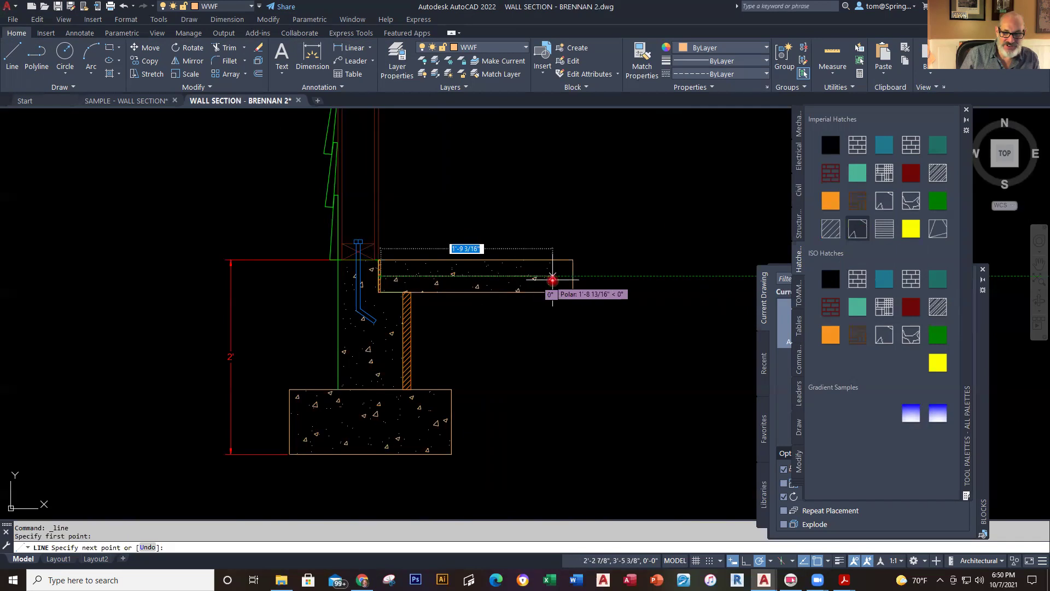
pyautogui.click(573, 278)
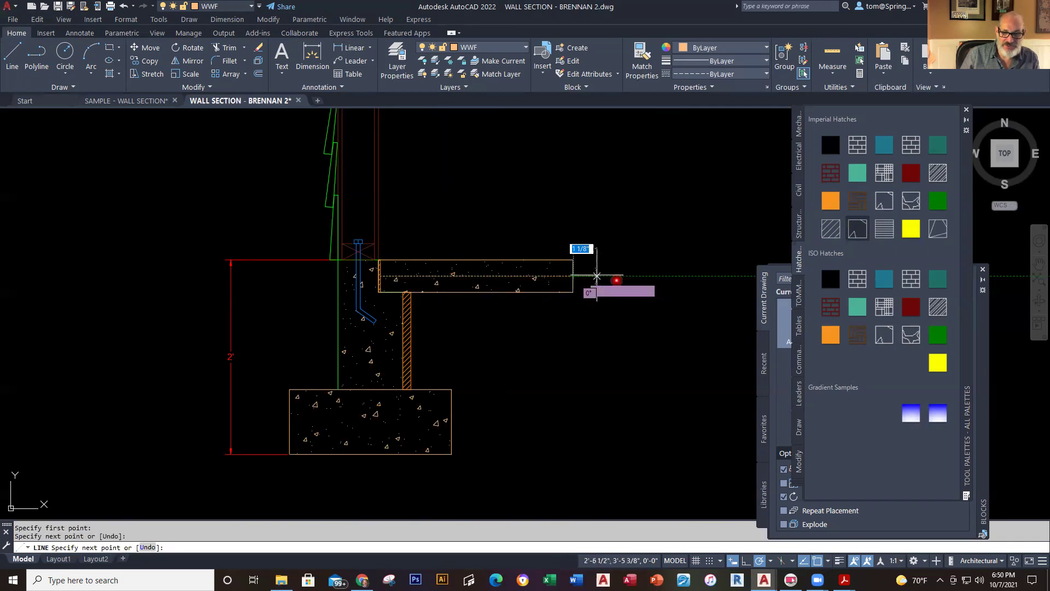
pyautogui.press('Escape')
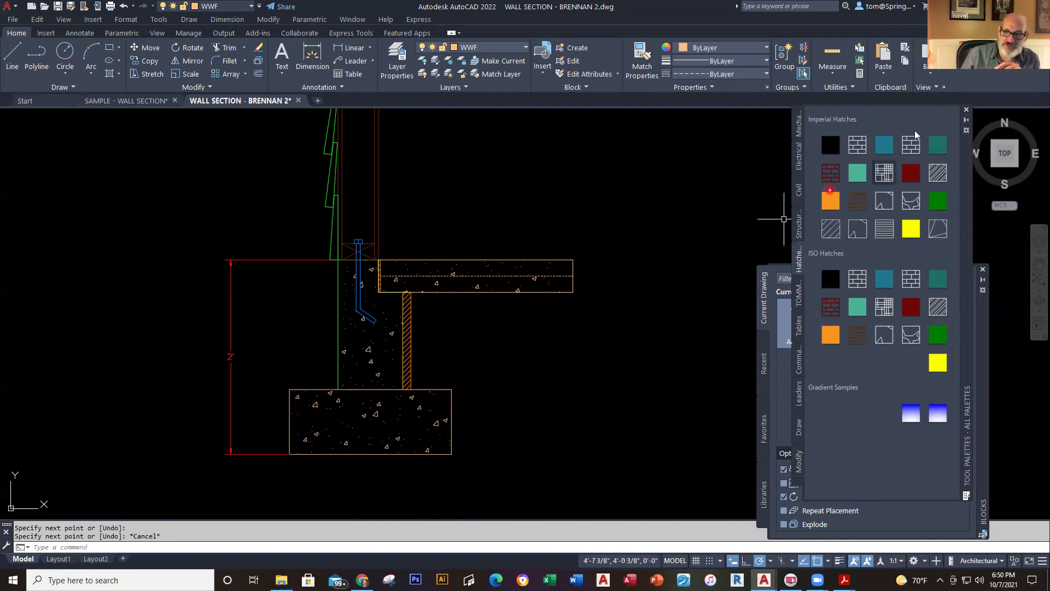
pyautogui.click(965, 112)
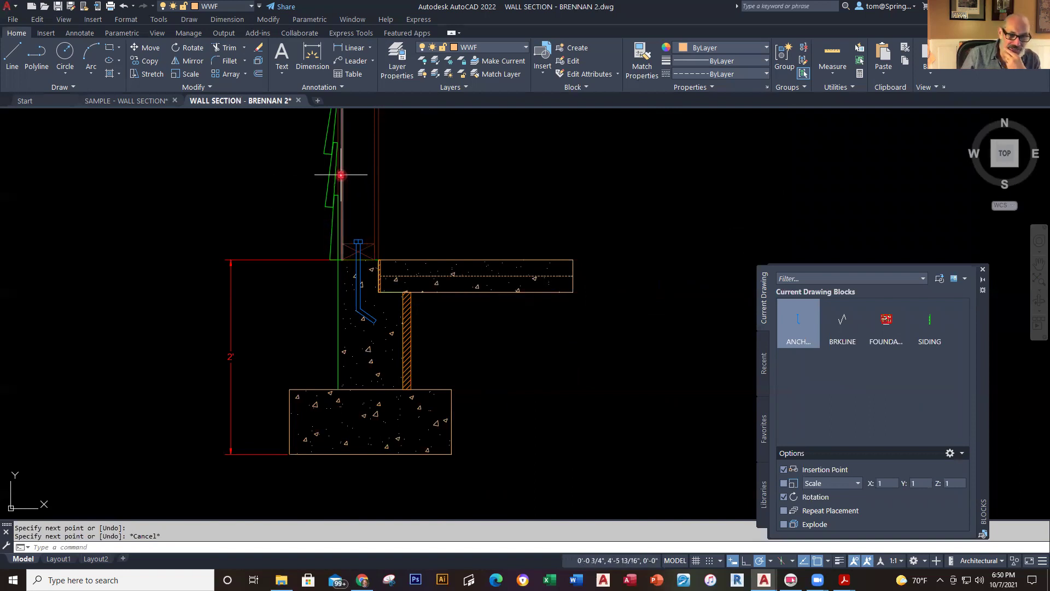
pyautogui.moveTo(514, 226); pyautogui.dragTo(498, 321, button='middle')
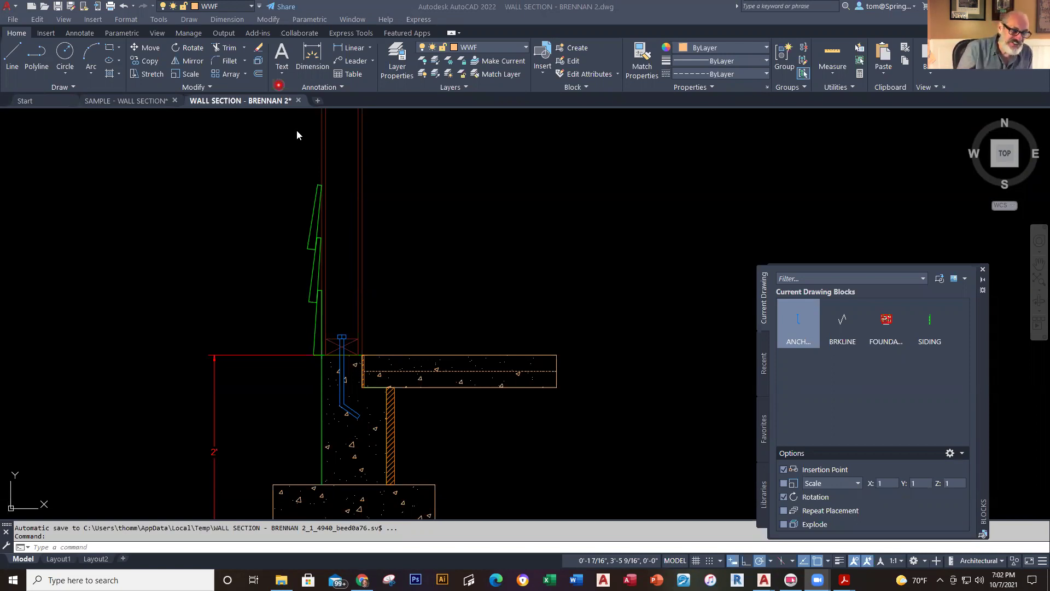
pyautogui.scroll(-2, 522, 289)
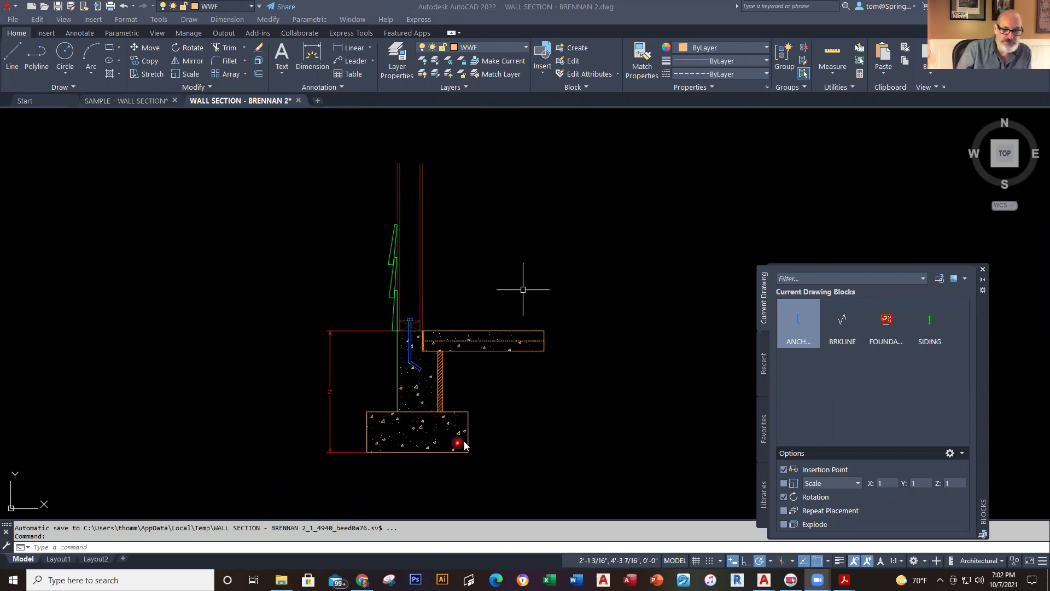
pyautogui.scroll(2, 469, 436)
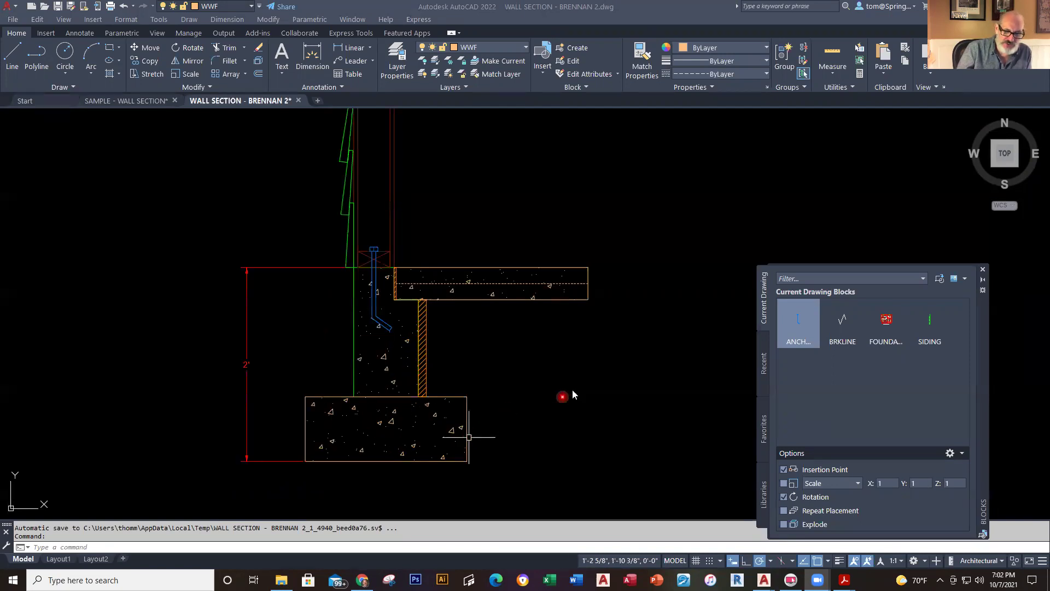
pyautogui.moveTo(574, 441)
pyautogui.mouseDown(button='middle')
pyautogui.moveTo(560, 441)
pyautogui.moveTo(566, 478)
pyautogui.mouseUp(button='middle')
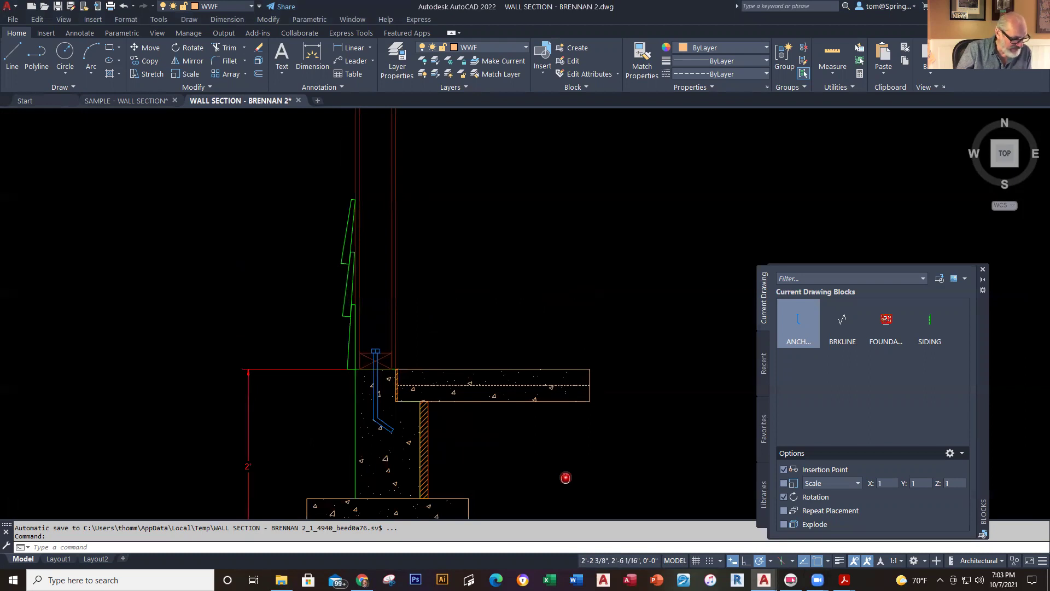
pyautogui.scroll(2, 565, 478)
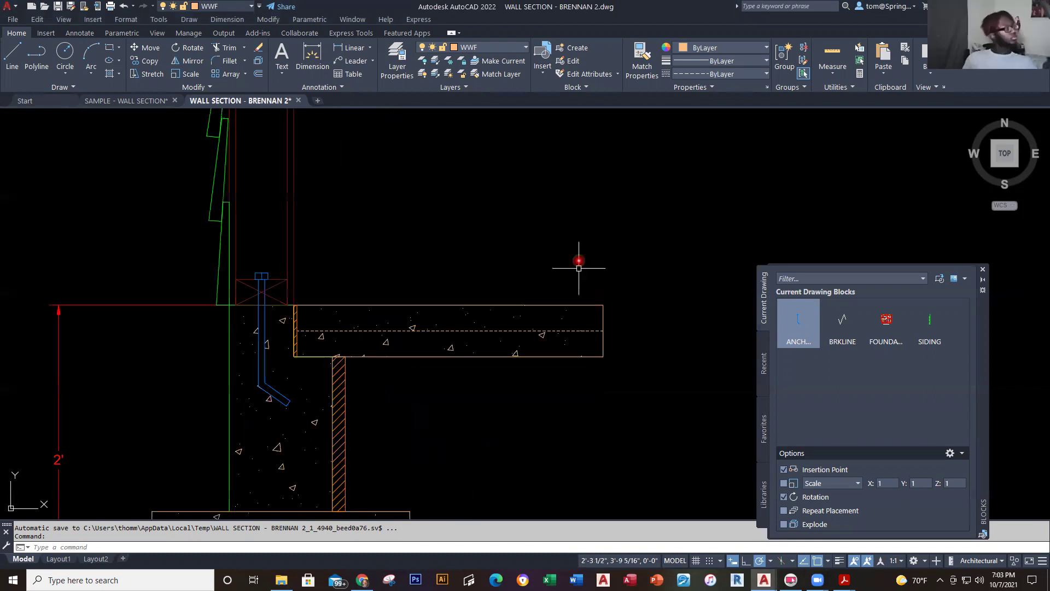
# On the BATT layer, draw a vertical line about 1'-6 13/16" long from the anchor bolt head's base up the middle of the stud cavity
pyautogui.click(523, 49)
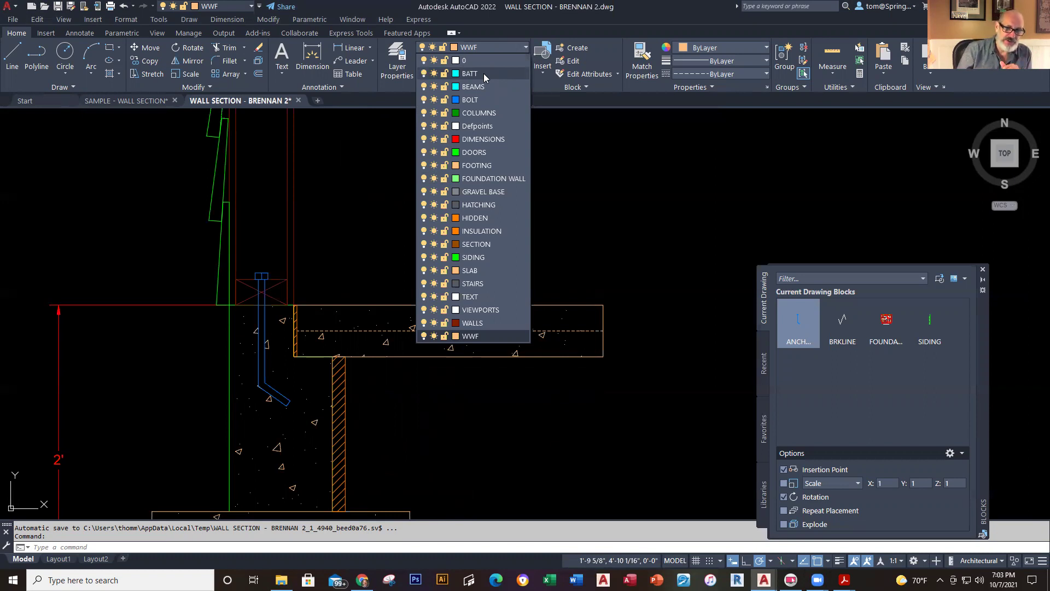
pyautogui.click(483, 73)
pyautogui.scroll(3, 262, 254)
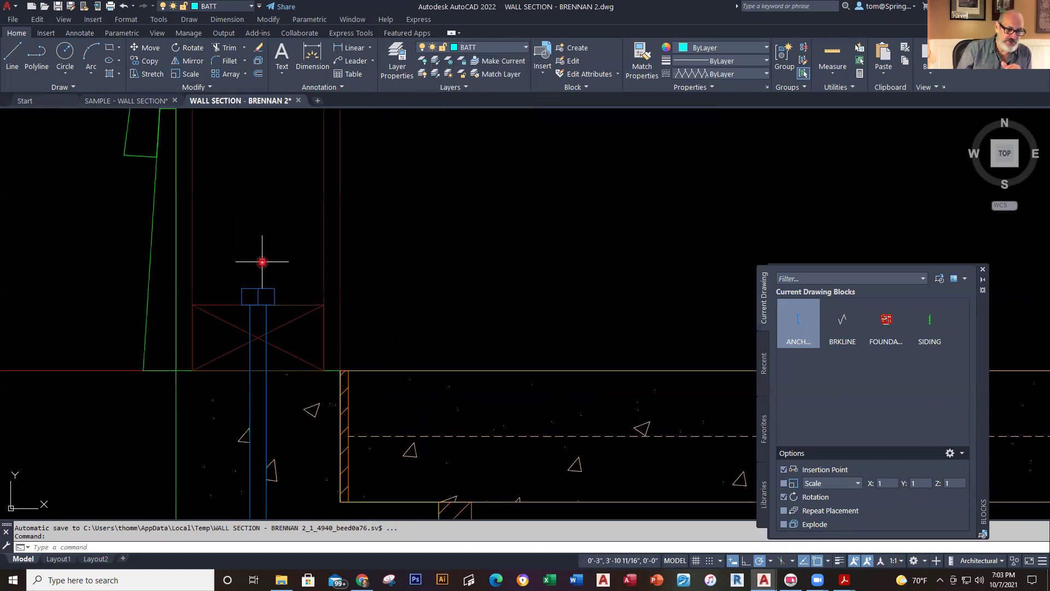
pyautogui.click(13, 55)
pyautogui.scroll(5, 265, 286)
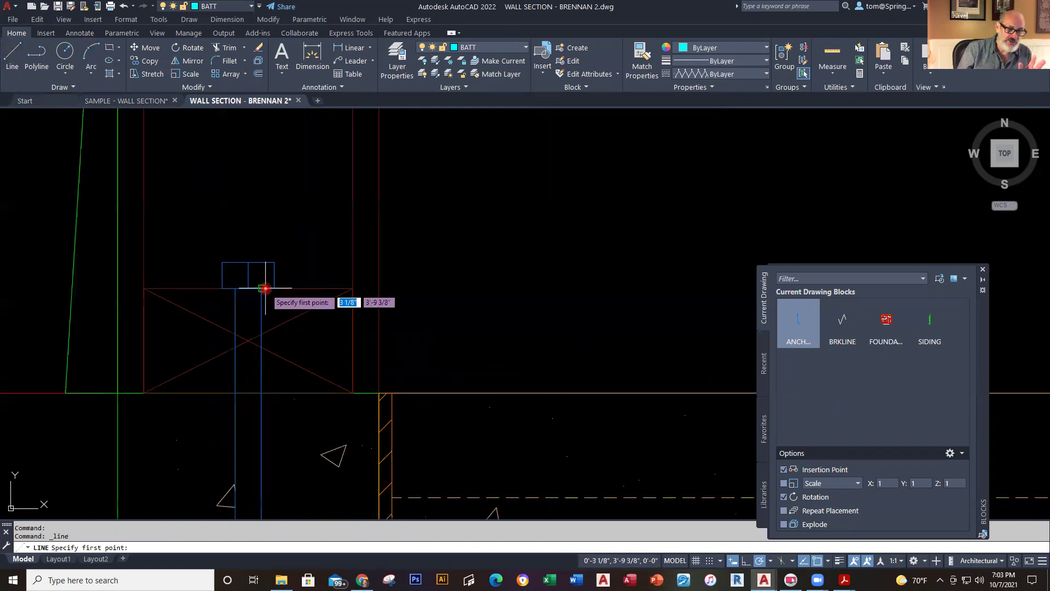
pyautogui.click(219, 288)
pyautogui.scroll(-5, 225, 176)
pyautogui.moveTo(236, 165); pyautogui.dragTo(240, 379, button='middle')
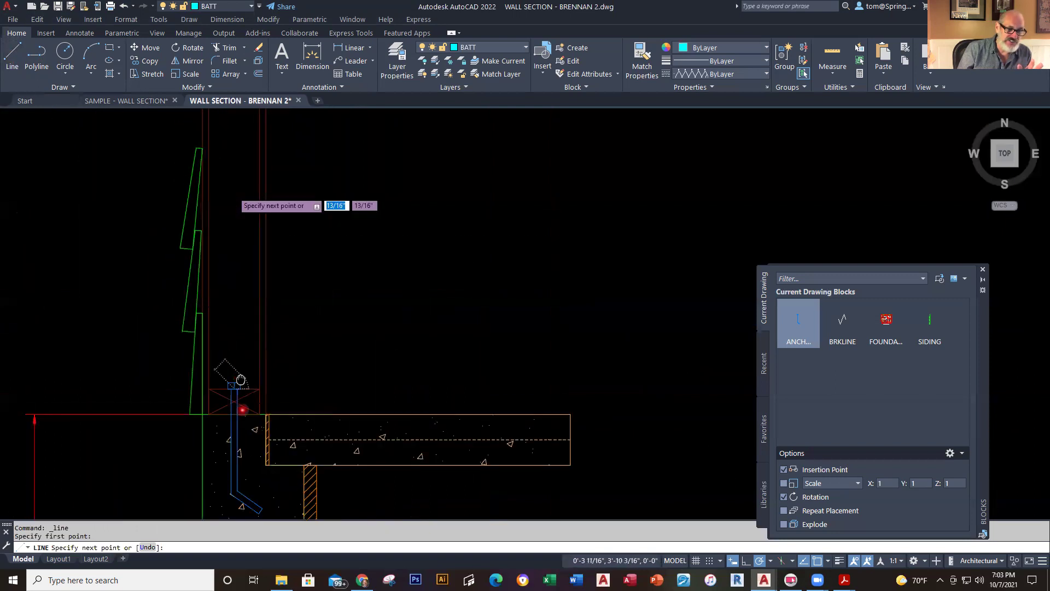
pyautogui.rightClick(231, 300)
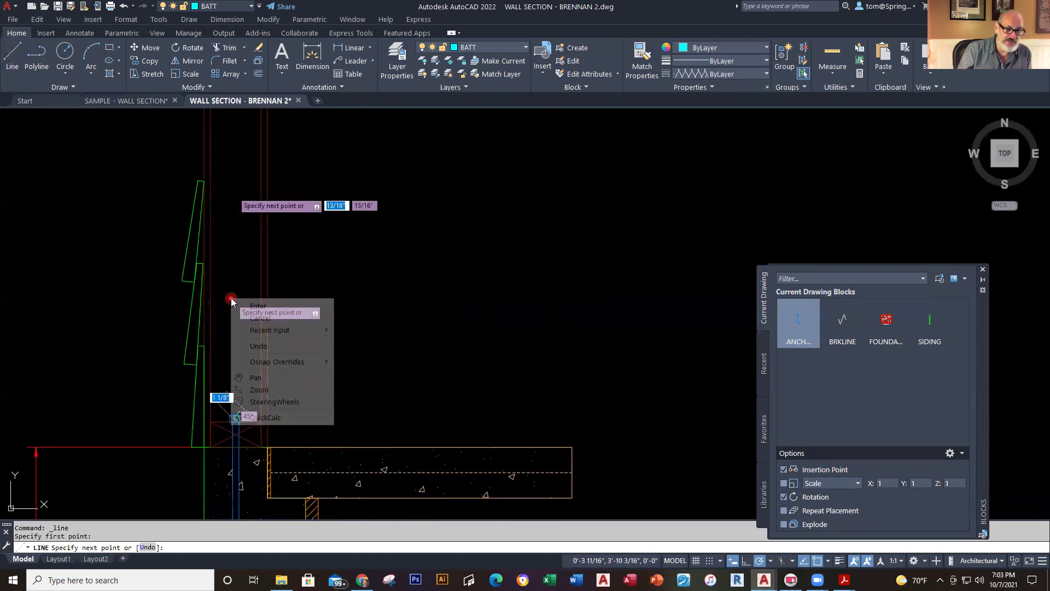
pyautogui.click(260, 304)
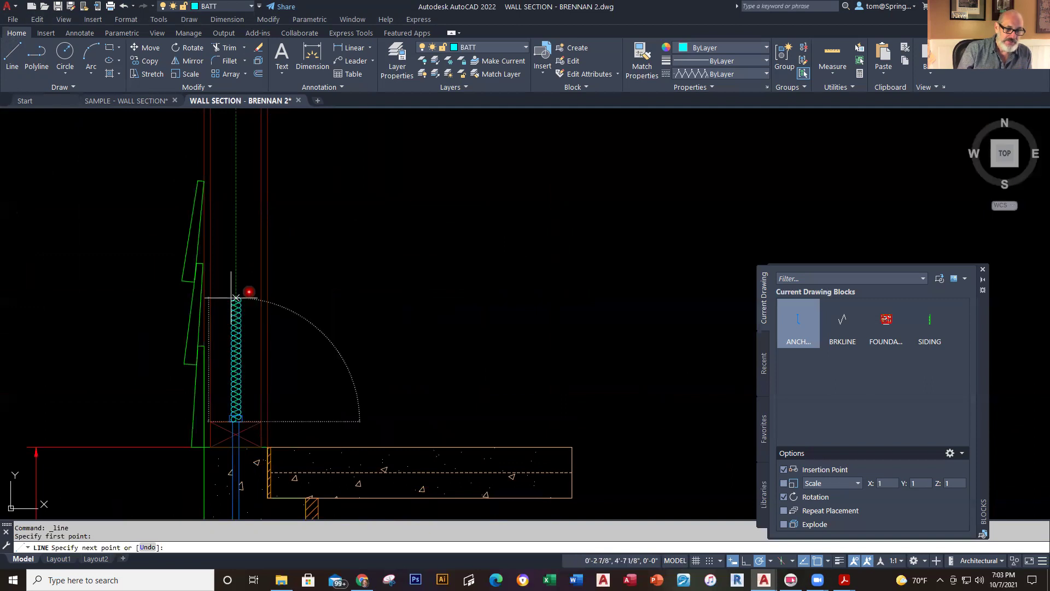
pyautogui.rightClick(236, 258)
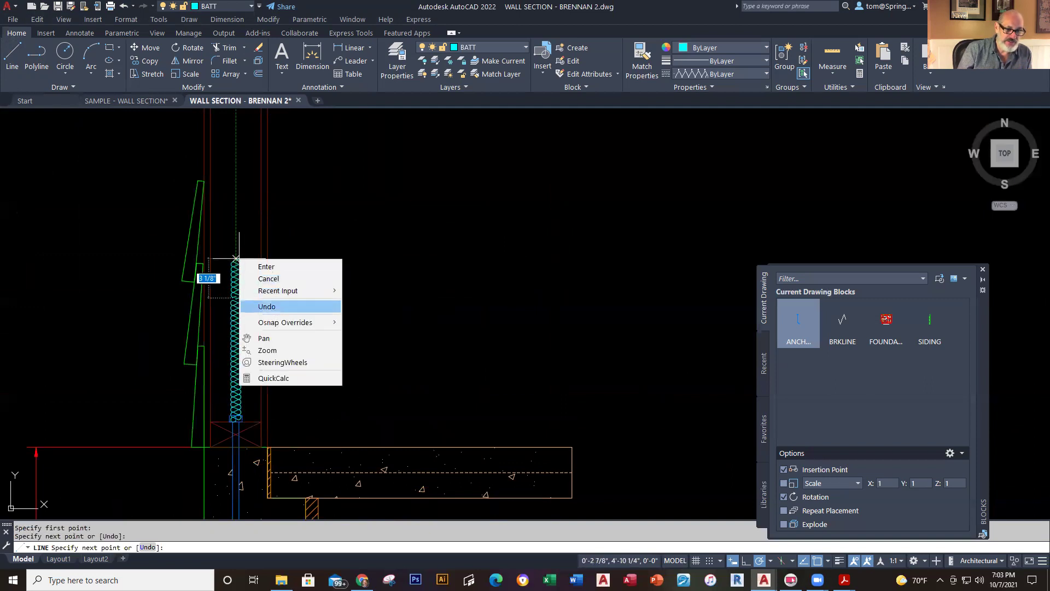
pyautogui.click(266, 306)
pyautogui.scroll(-2, 232, 180)
pyautogui.moveTo(230, 233); pyautogui.dragTo(242, 317, button='middle')
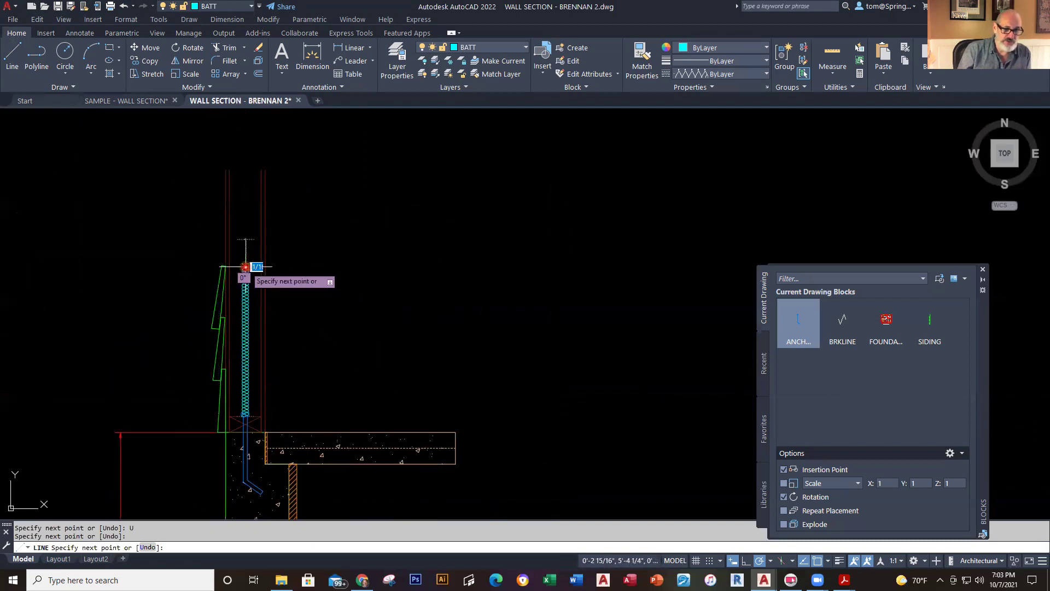
pyautogui.press('Escape')
pyautogui.scroll(2, 316, 275)
pyautogui.moveTo(316, 275); pyautogui.dragTo(436, 251, button='middle')
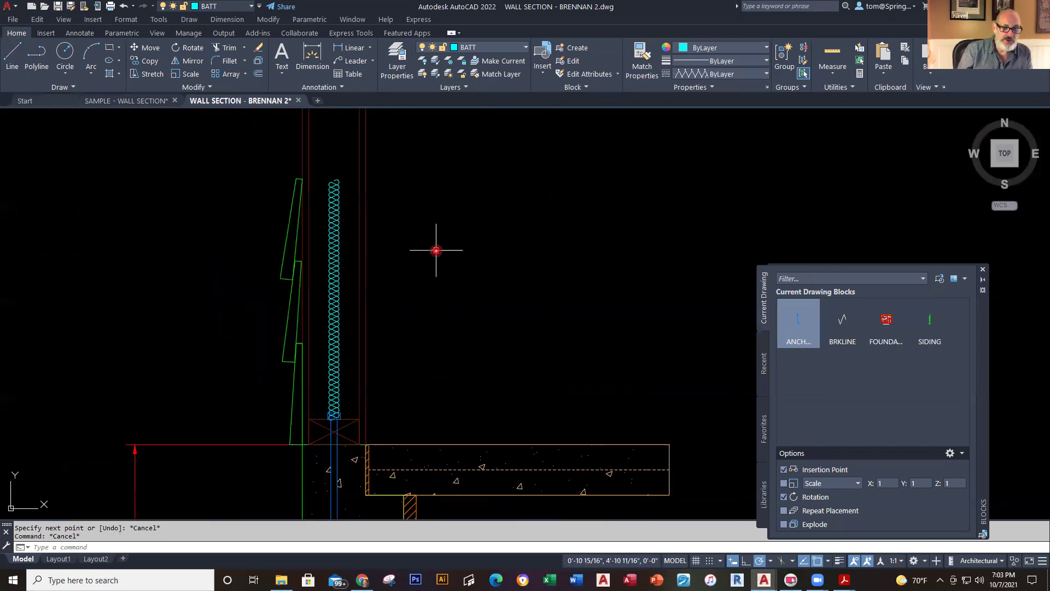
# Open the properties of the vertical batt line and set its linetype scale to 4
pyautogui.click(334, 280)
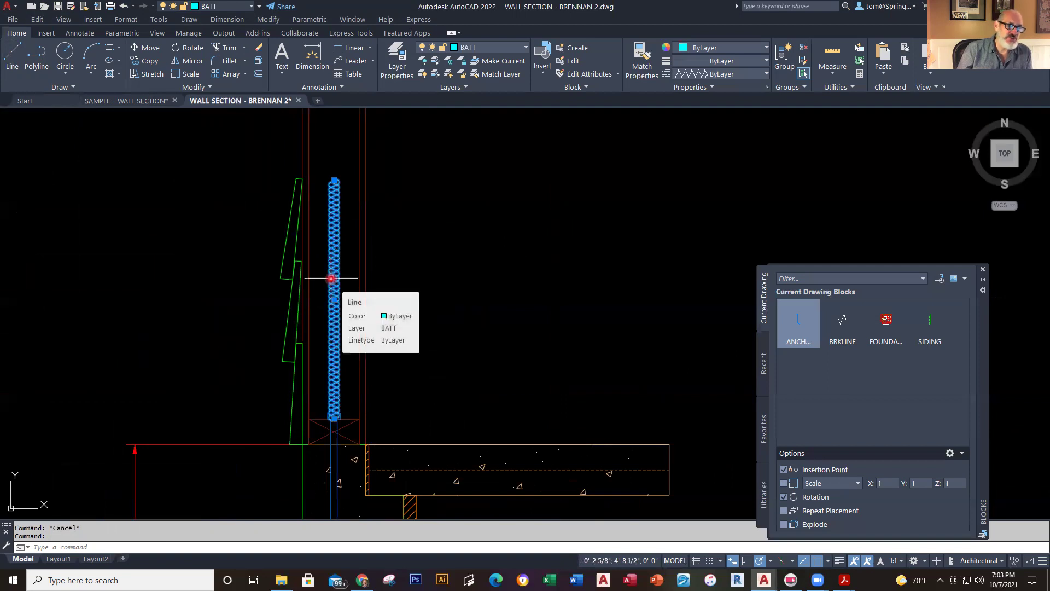
pyautogui.rightClick(331, 279)
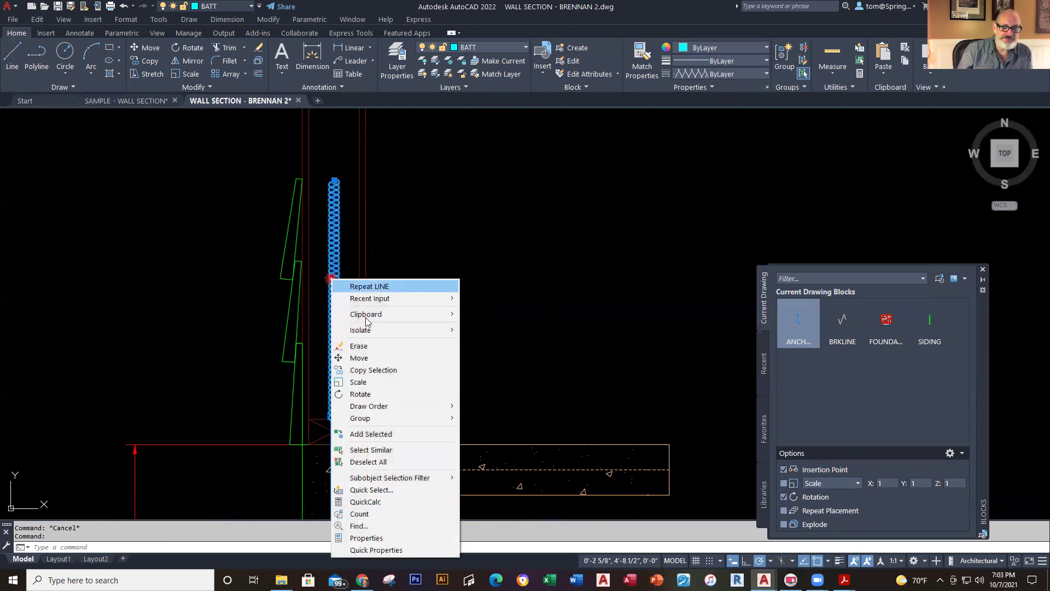
pyautogui.click(386, 537)
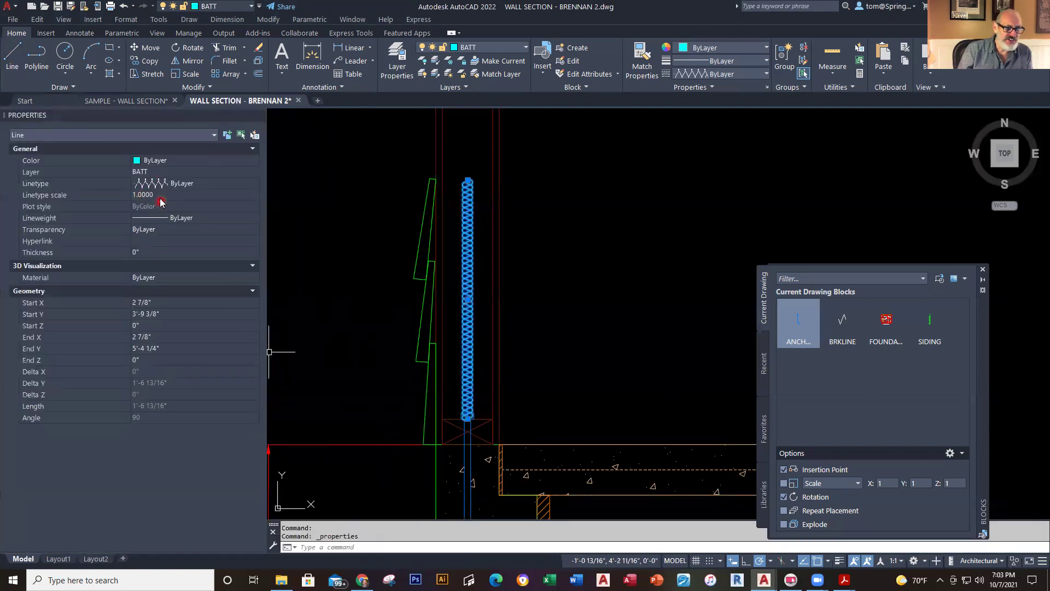
pyautogui.click(161, 196)
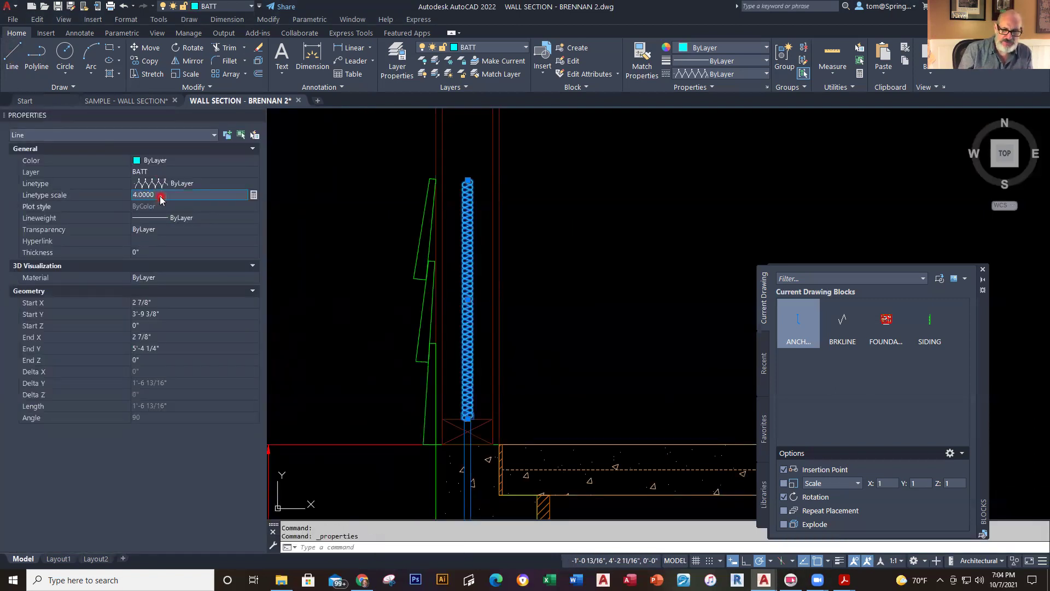
pyautogui.write('4')
pyautogui.press('Return')
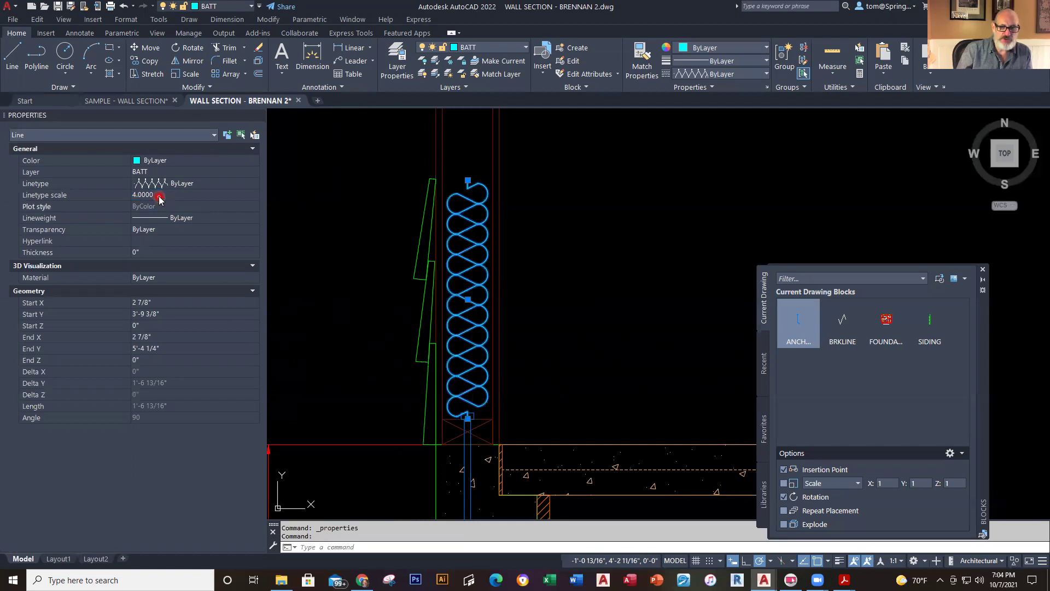
# Set the batt line's linetype scale to 4.5, deselect it and check how the insulation fills the stud cavity
pyautogui.click(160, 198)
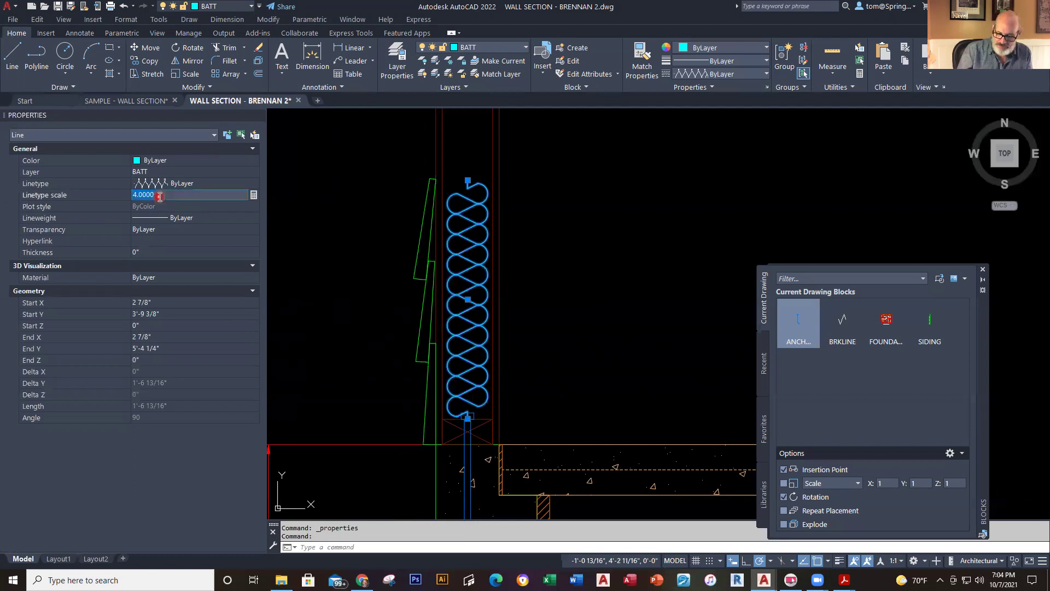
pyautogui.write('4.5')
pyautogui.press('Return')
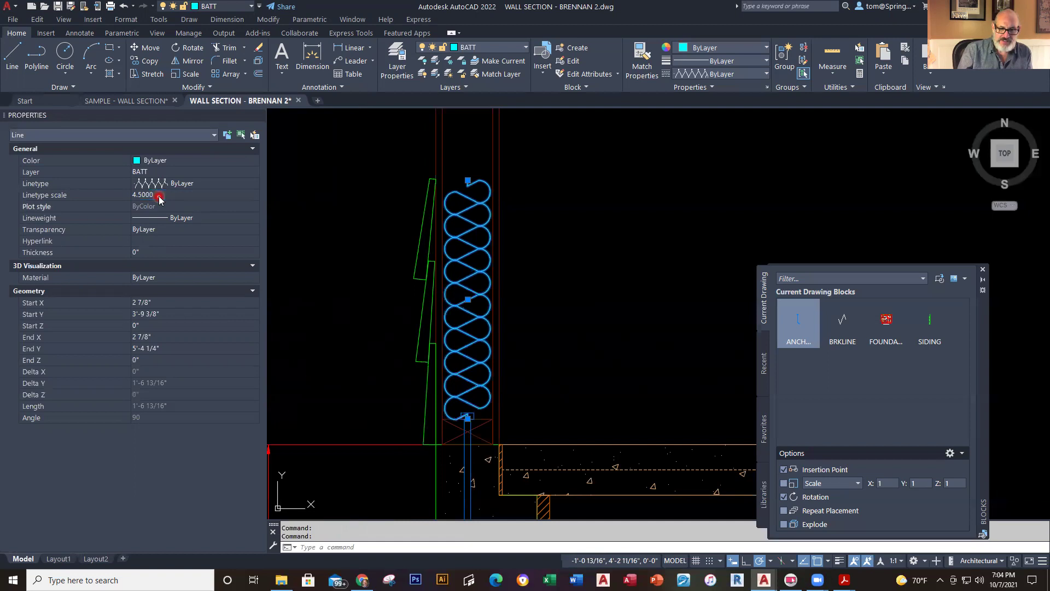
pyautogui.press('Escape')
pyautogui.press('Escape')
pyautogui.scroll(-3, 586, 293)
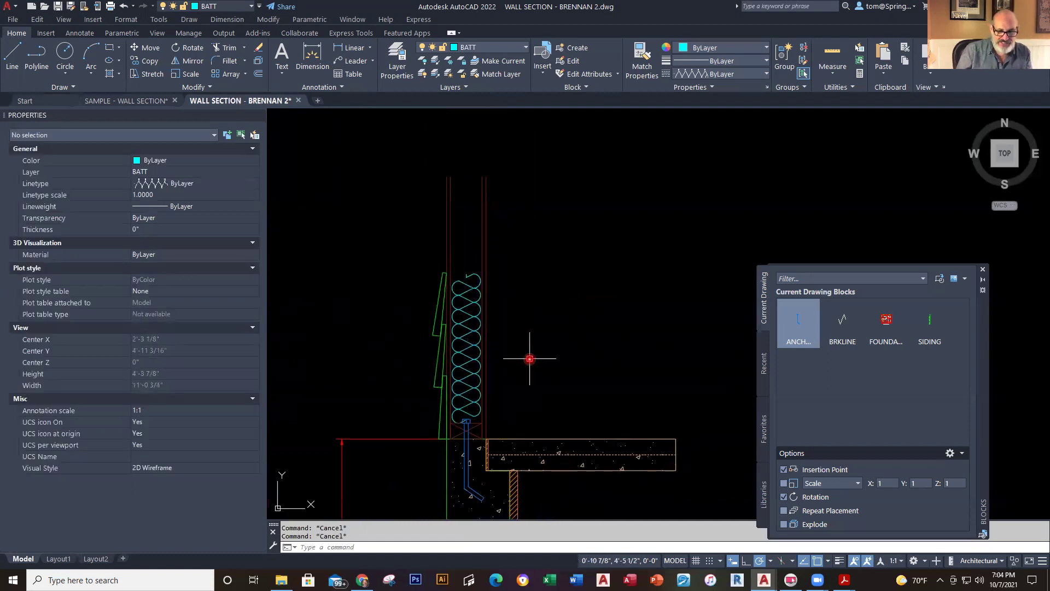
pyautogui.scroll(6, 447, 324)
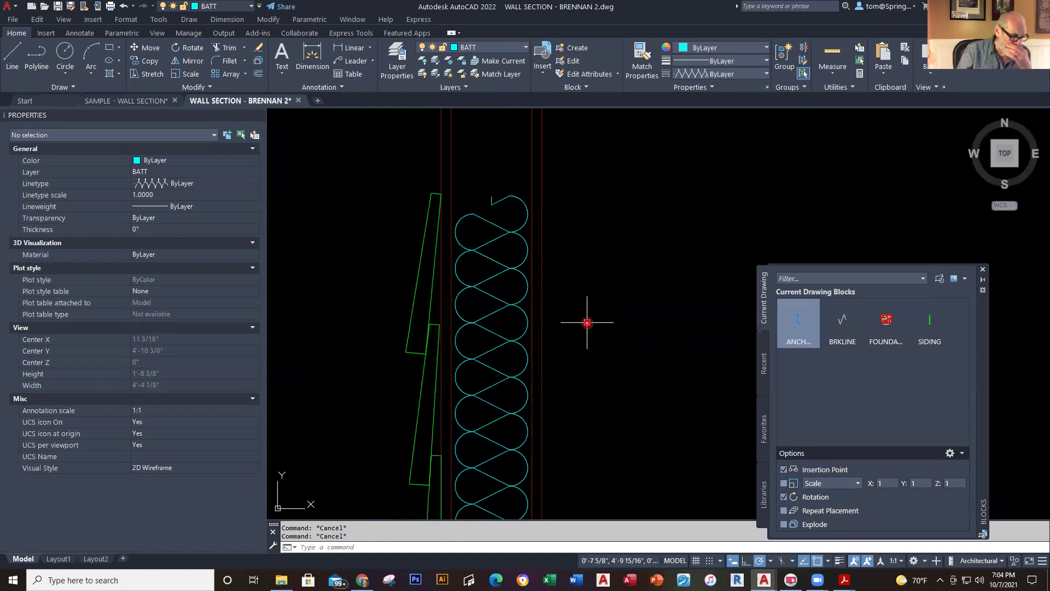
pyautogui.scroll(-4, 582, 322)
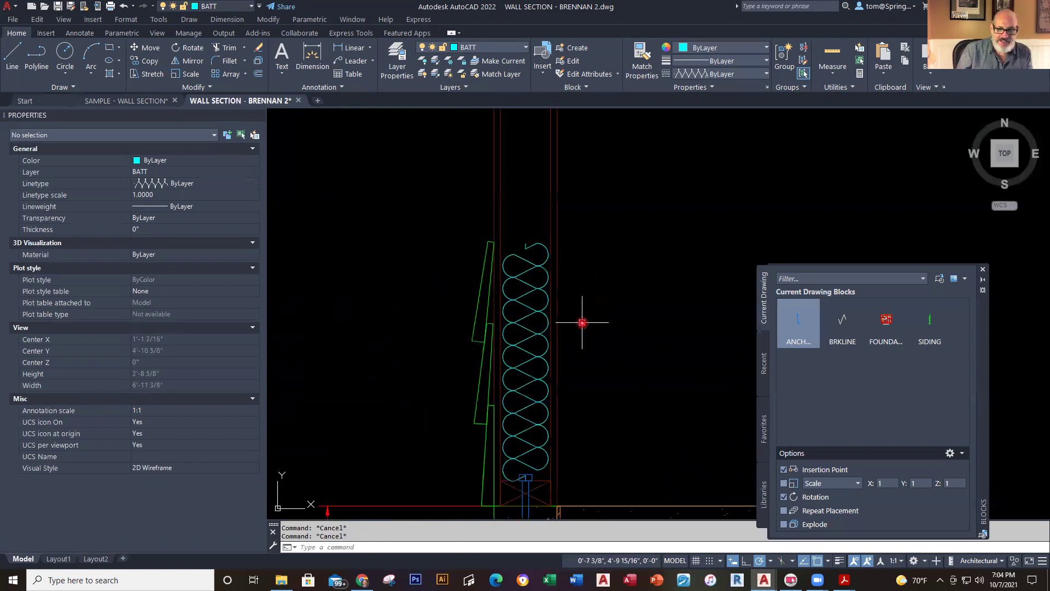
pyautogui.moveTo(580, 328); pyautogui.dragTo(556, 322, button='middle')
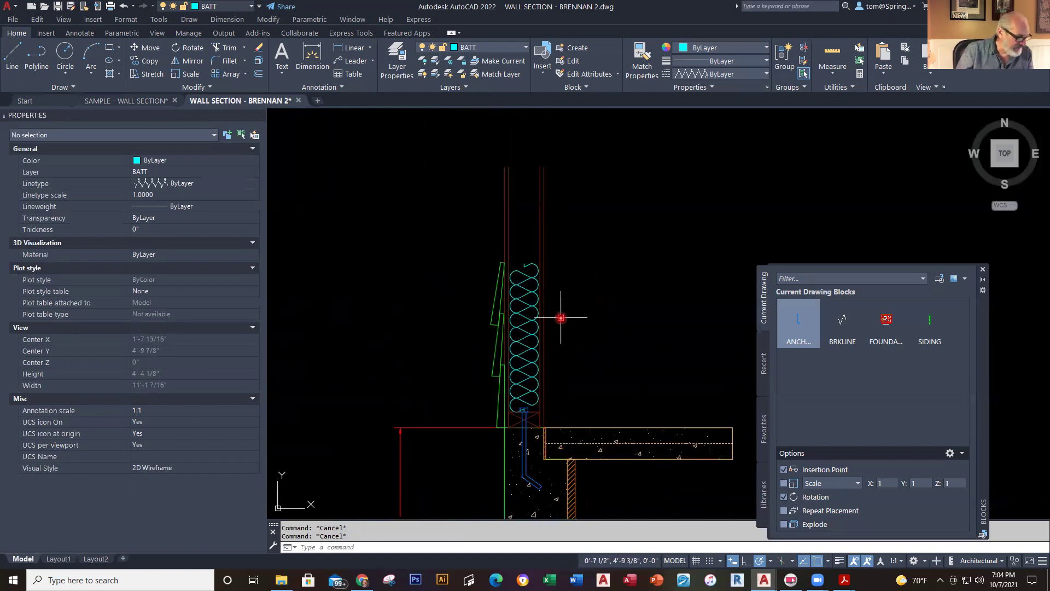
# Make DIMENSIONS the current layer and insert the BRKLINE block outside the wall near the top of the siding
pyautogui.click(526, 49)
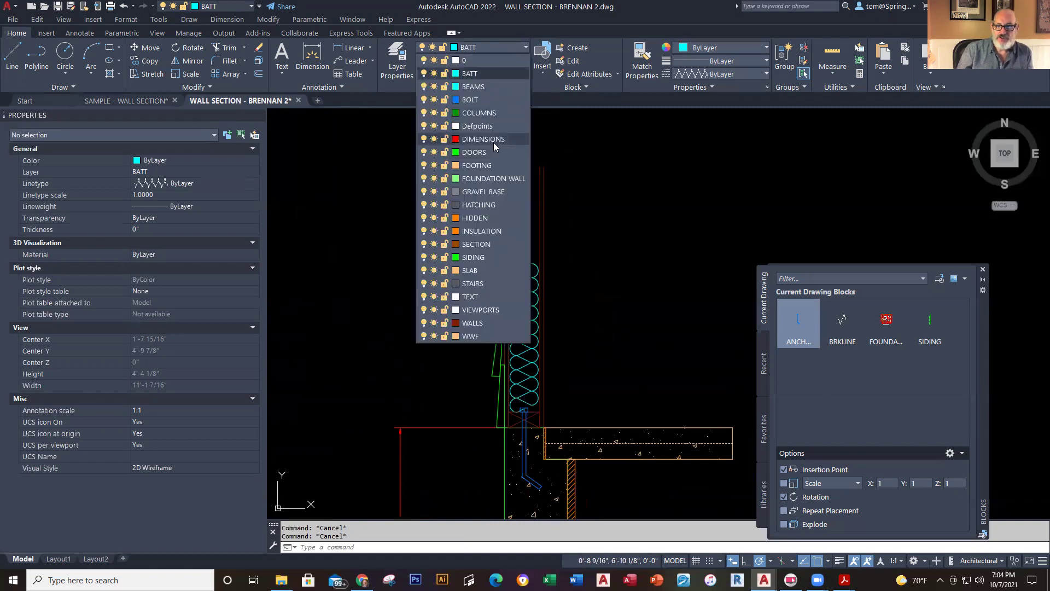
pyautogui.click(493, 142)
pyautogui.click(842, 323)
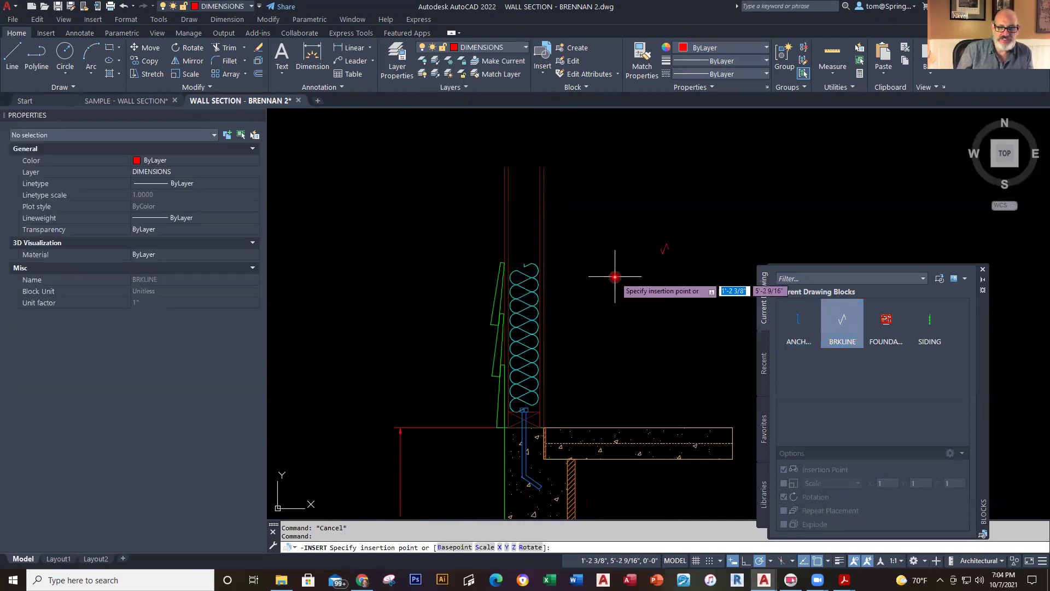
pyautogui.scroll(-2, 615, 277)
pyautogui.scroll(4, 487, 292)
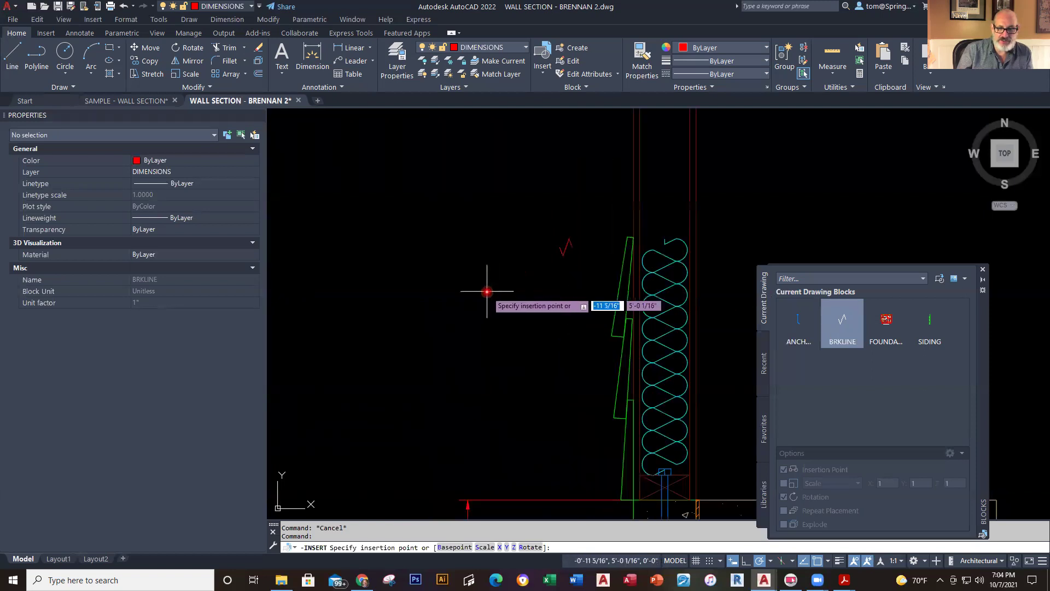
pyautogui.moveTo(486, 291); pyautogui.dragTo(426, 353, button='middle')
pyautogui.click(426, 354)
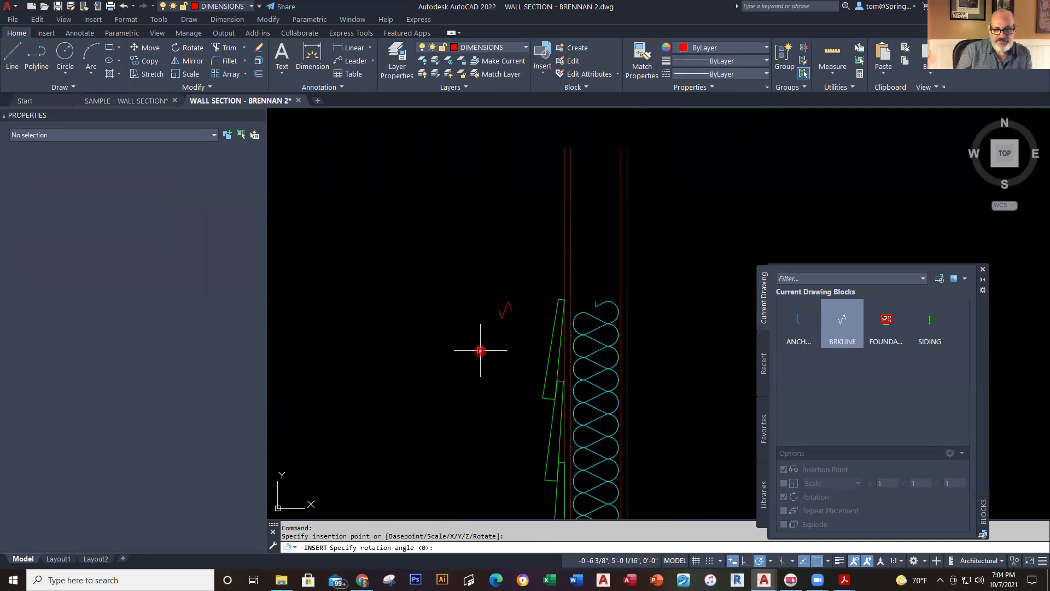
pyautogui.press('Escape')
# Scale the inserted break line symbol by a factor of 3
pyautogui.scroll(2, 517, 323)
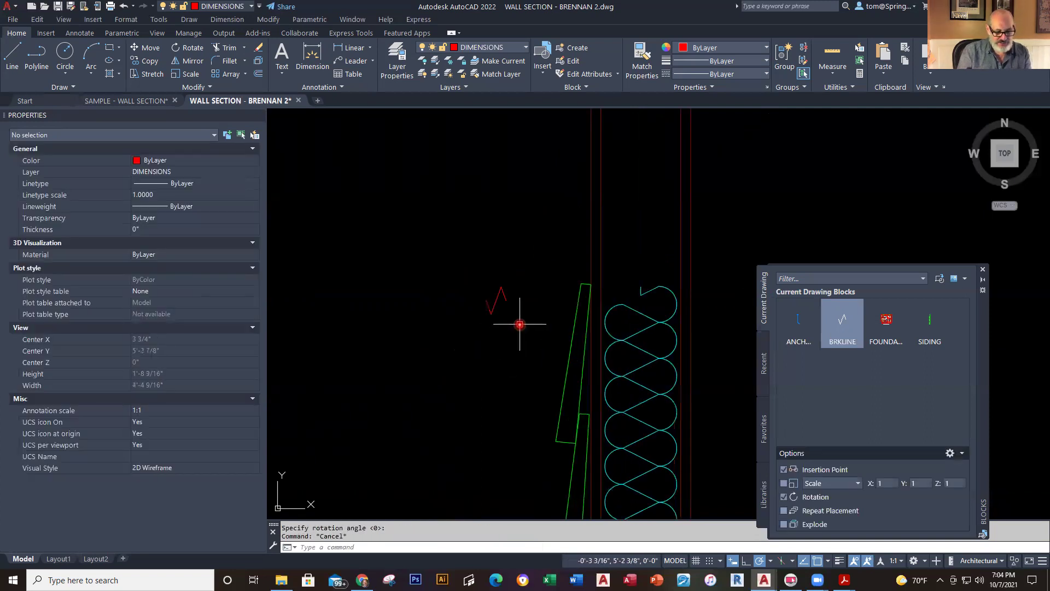
pyautogui.press('Return')
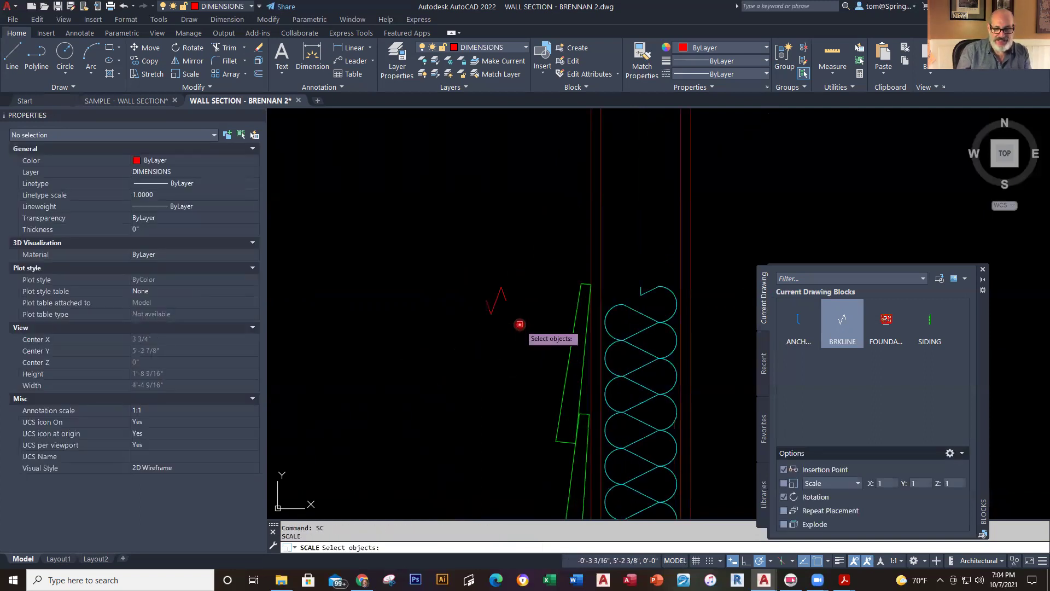
pyautogui.click(497, 302)
pyautogui.press('Return')
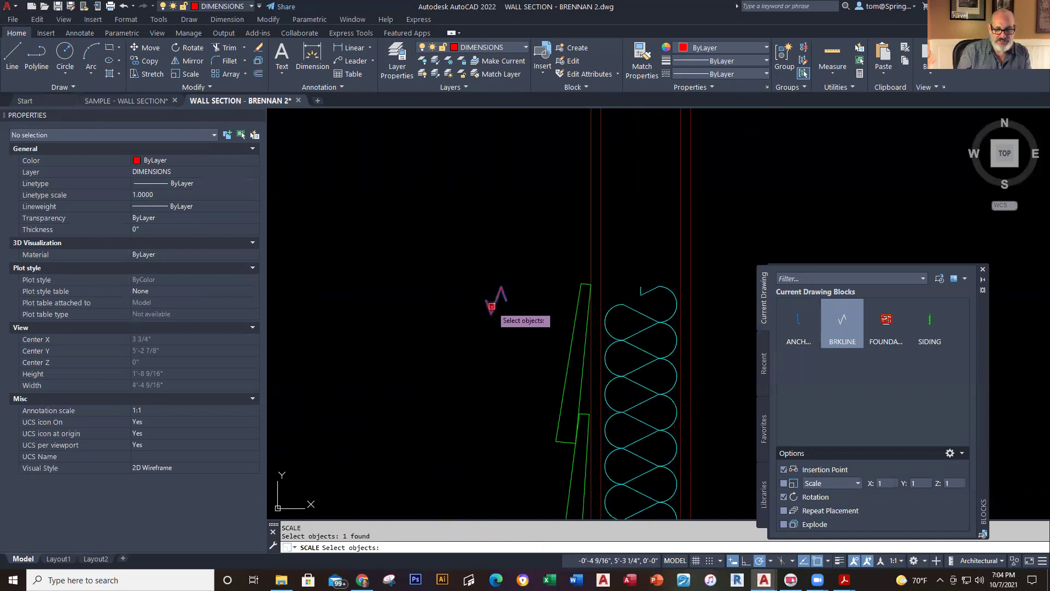
pyautogui.click(489, 306)
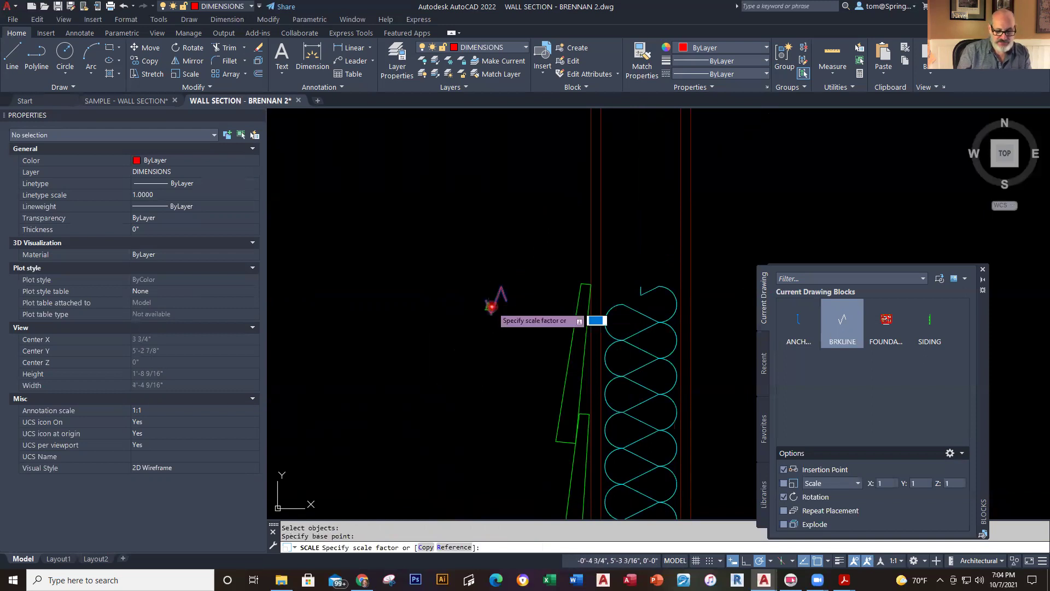
pyautogui.write('3')
pyautogui.press('Return')
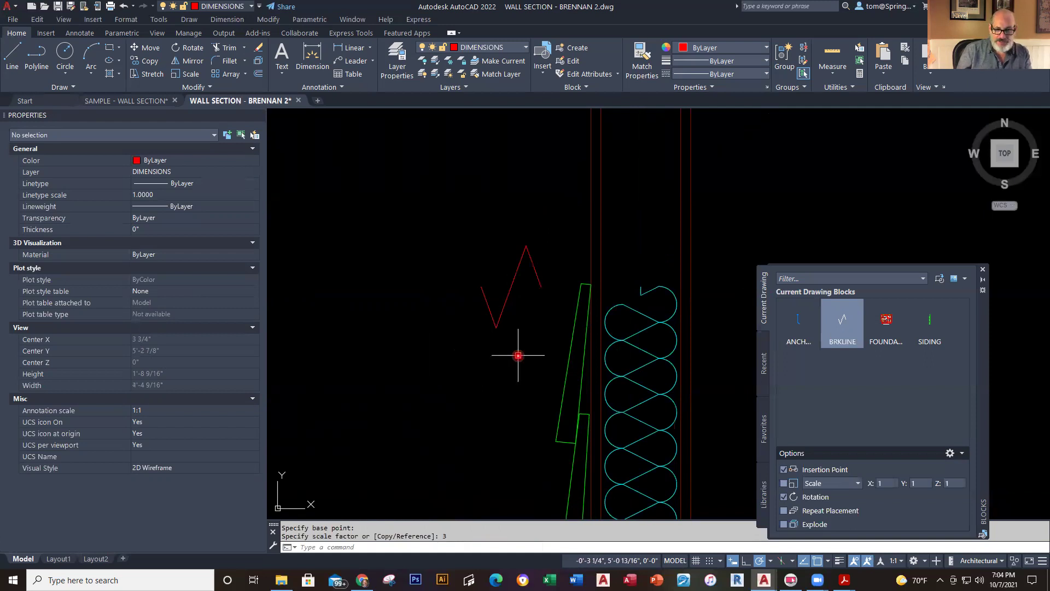
# Move the break line symbol by its outer left end into the stud cavity at the top of the batt insulation
pyautogui.write('m')
pyautogui.press('Return')
pyautogui.click(512, 286)
pyautogui.press('Return')
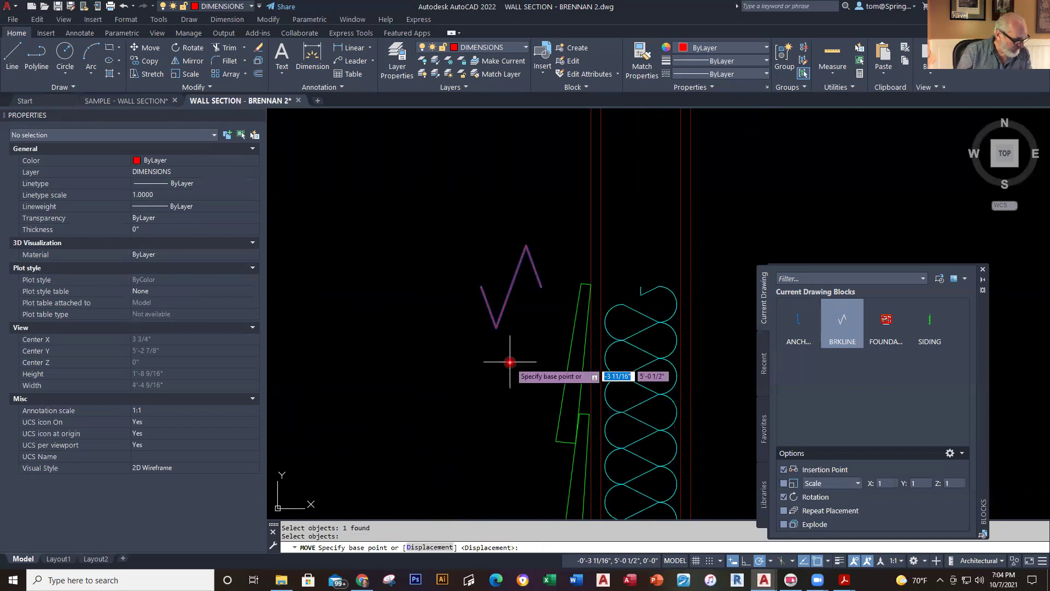
pyautogui.click(477, 283)
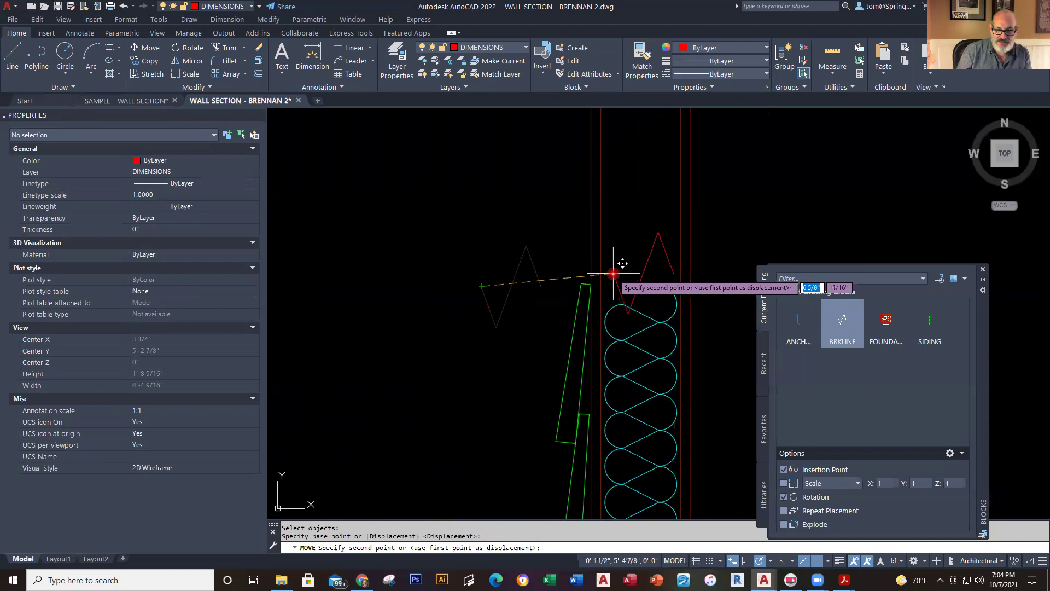
pyautogui.click(614, 274)
pyautogui.press('Escape')
pyautogui.press('Escape')
# Draw a horizontal line about 9" long from the break symbol's inner end across the interior wall lines
pyautogui.scroll(-2, 718, 319)
pyautogui.moveTo(718, 319); pyautogui.dragTo(629, 332, button='middle')
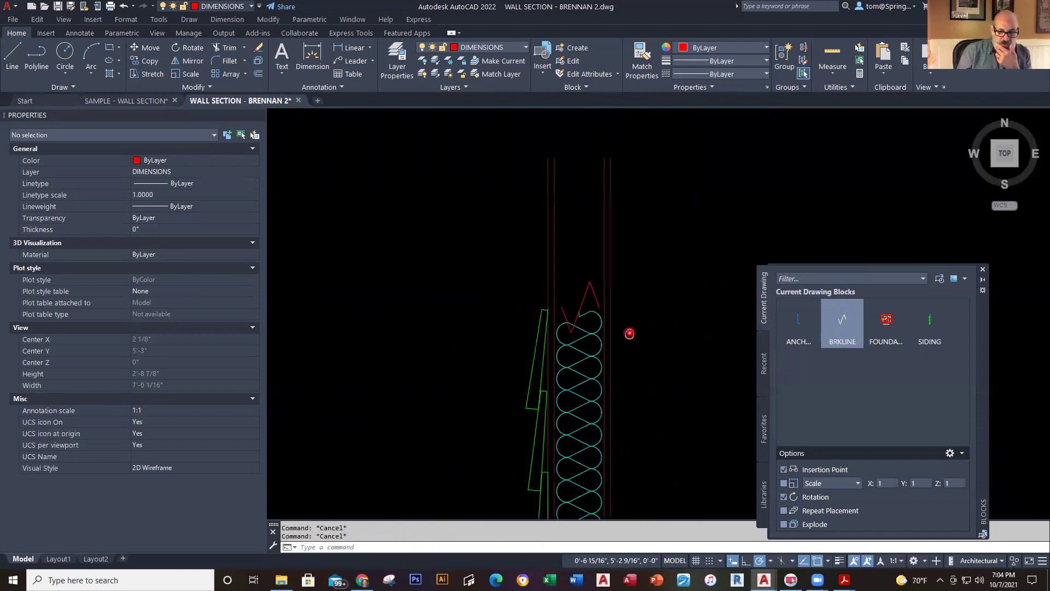
pyautogui.click(13, 54)
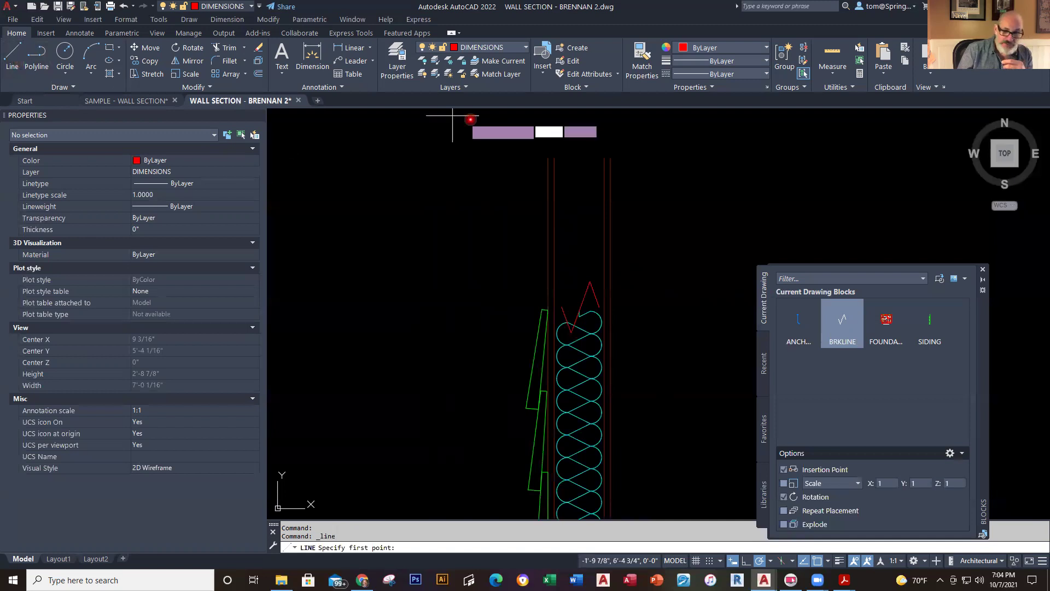
pyautogui.click(599, 307)
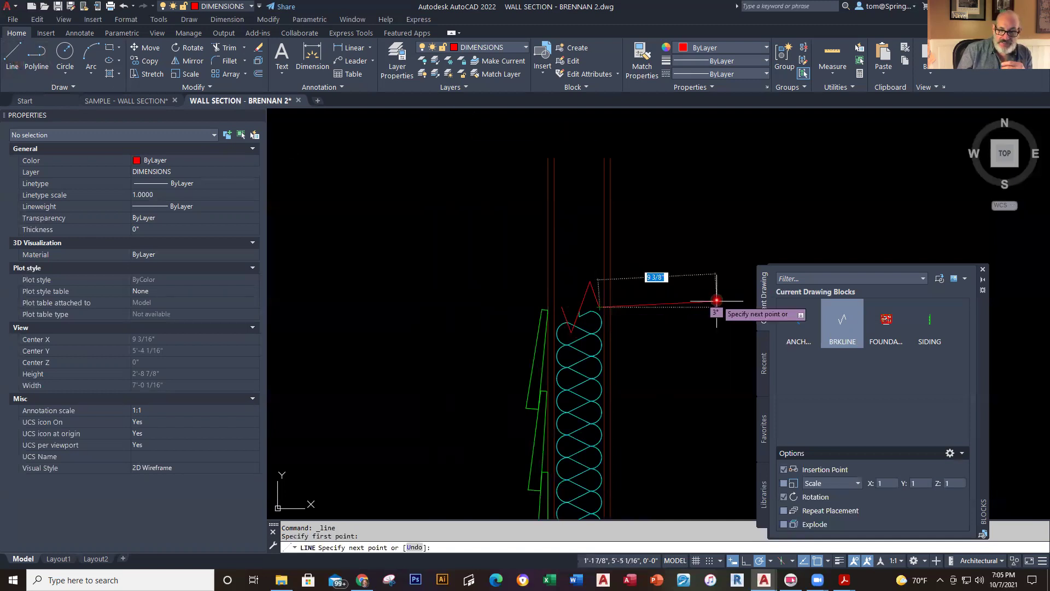
pyautogui.click(711, 307)
pyautogui.press('Escape')
pyautogui.press('Escape')
pyautogui.rightClick(437, 286)
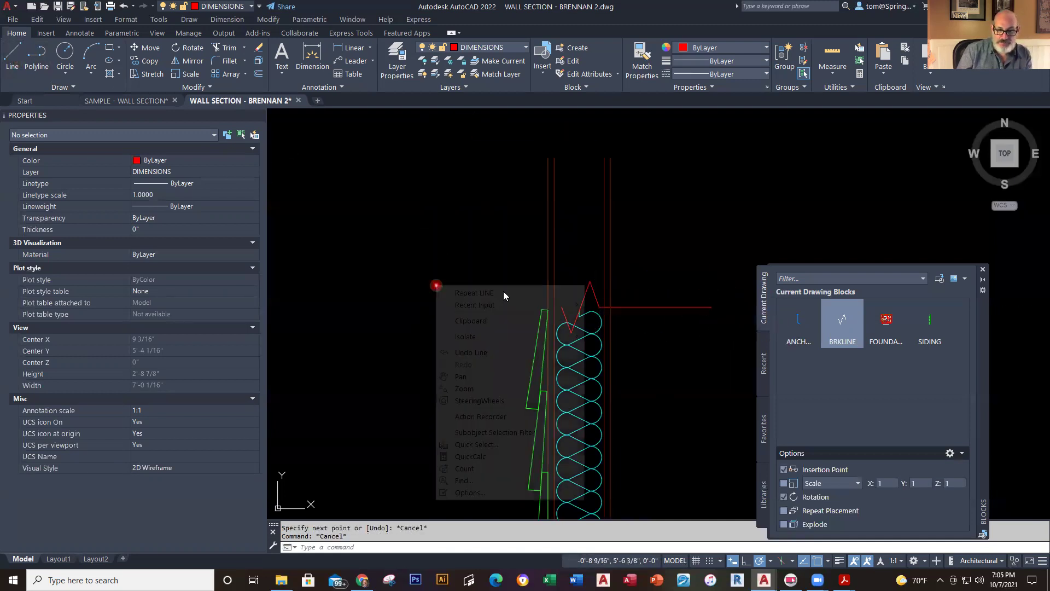
pyautogui.click(527, 293)
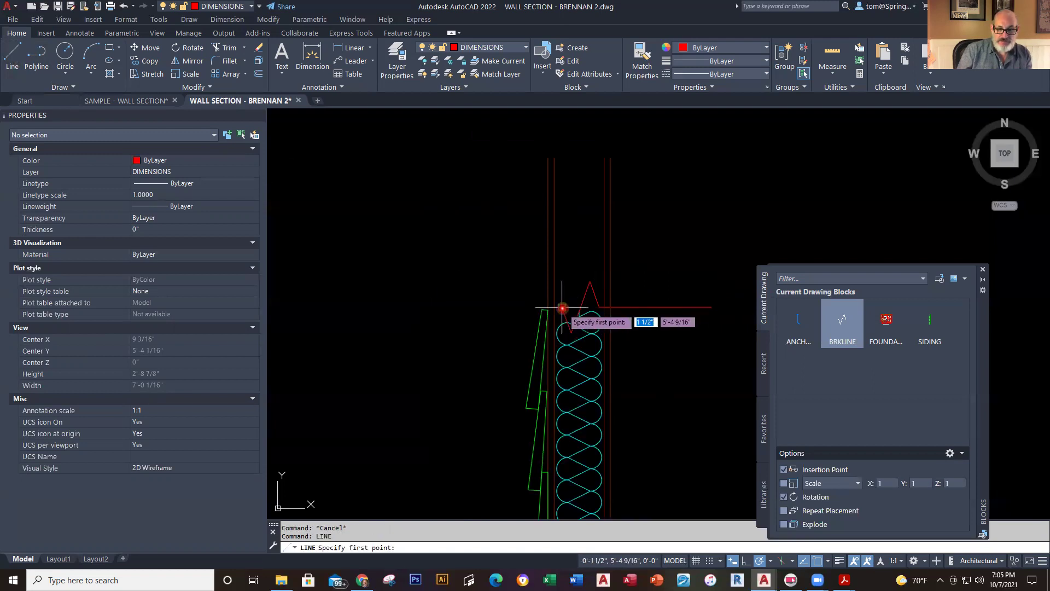
pyautogui.click(561, 307)
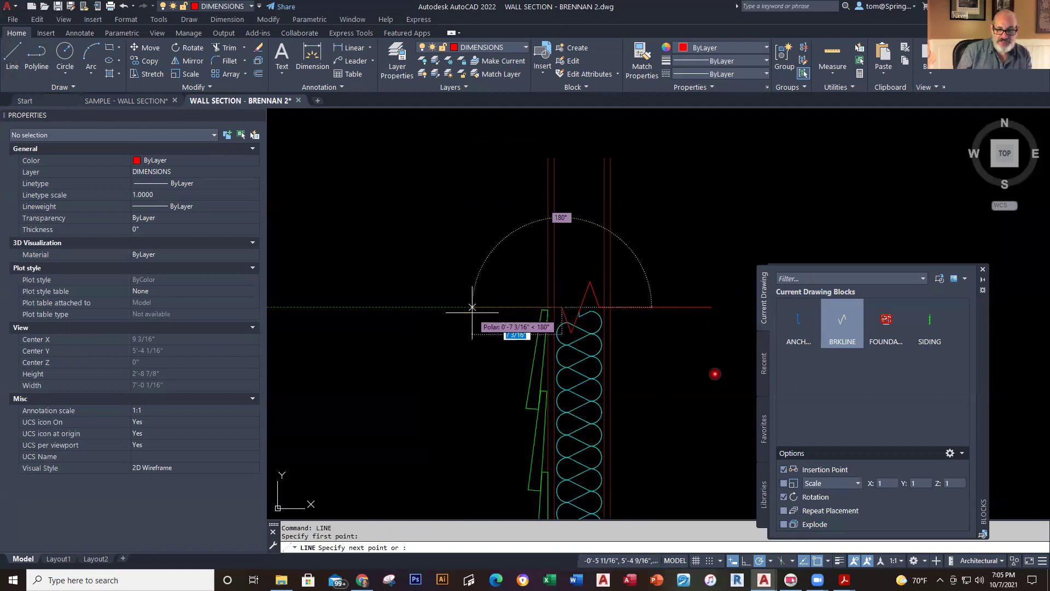
pyautogui.press('Escape')
pyautogui.click(446, 310)
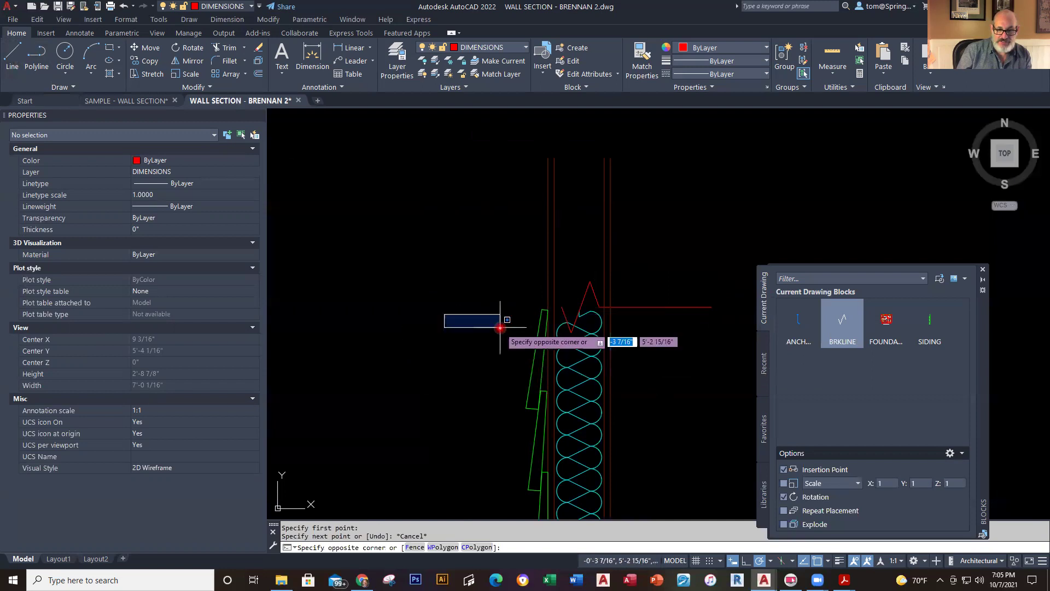
pyautogui.press('Escape')
# Draw a horizontal line about 8" long from the break symbol's outer end past the siding to the exterior
pyautogui.rightClick(475, 301)
pyautogui.click(514, 310)
pyautogui.click(562, 308)
pyautogui.click(465, 310)
pyautogui.press('Escape')
pyautogui.press('Escape')
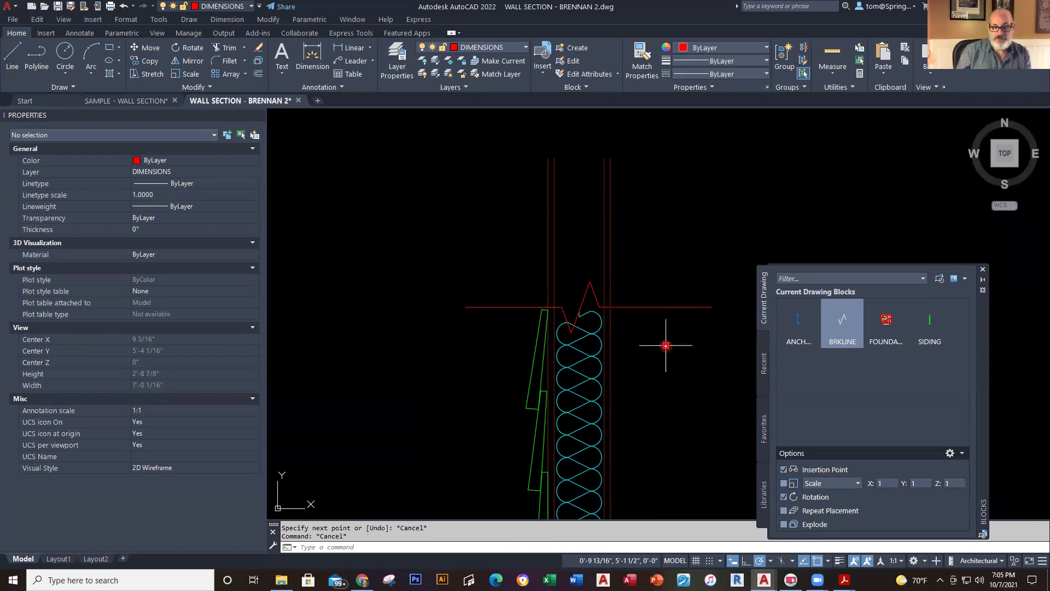
# Trim off all the vertical wall lines that extend above the break line
pyautogui.write('tr')
pyautogui.press('Return')
pyautogui.scroll(4, 572, 317)
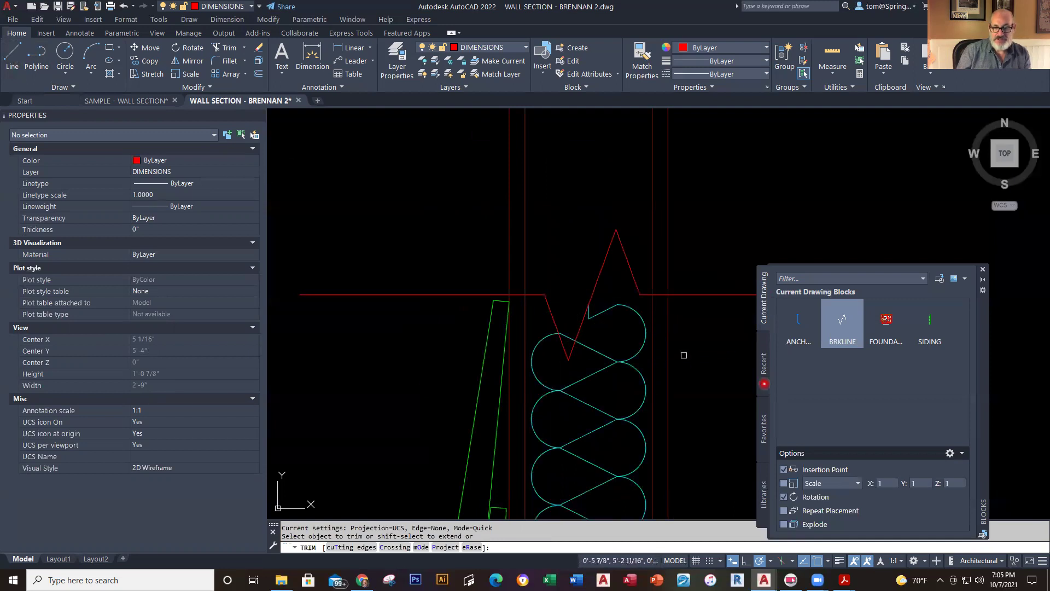
pyautogui.press('Escape')
pyautogui.scroll(-5, 685, 366)
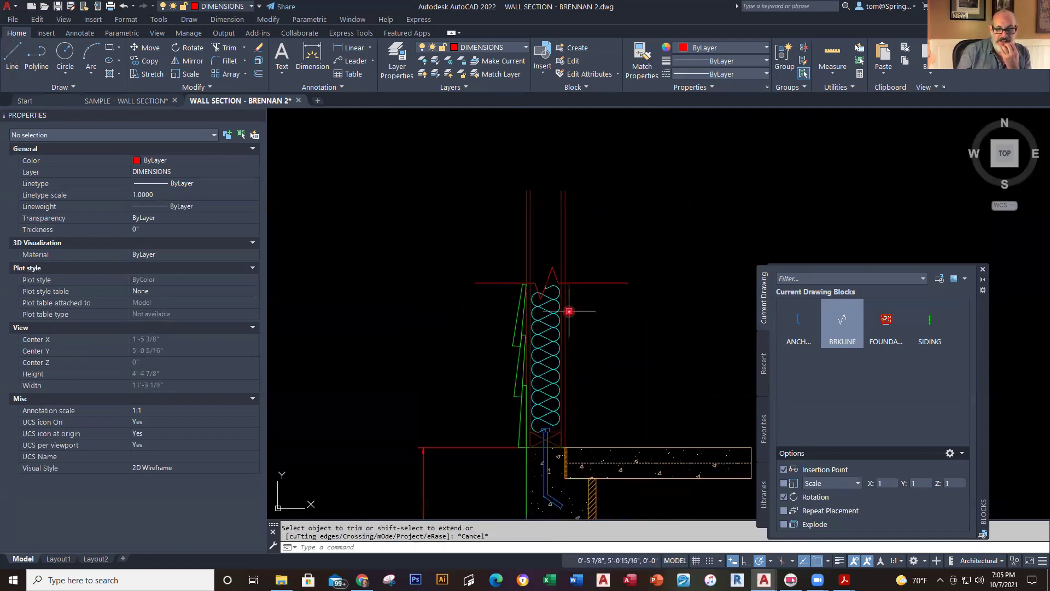
pyautogui.scroll(-2, 591, 333)
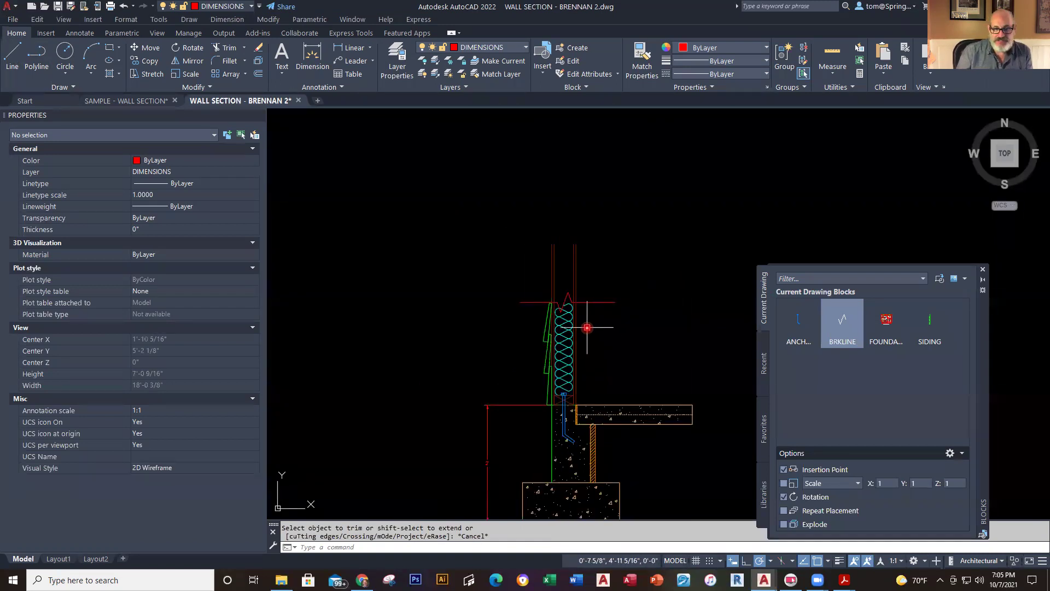
pyautogui.scroll(1, 608, 247)
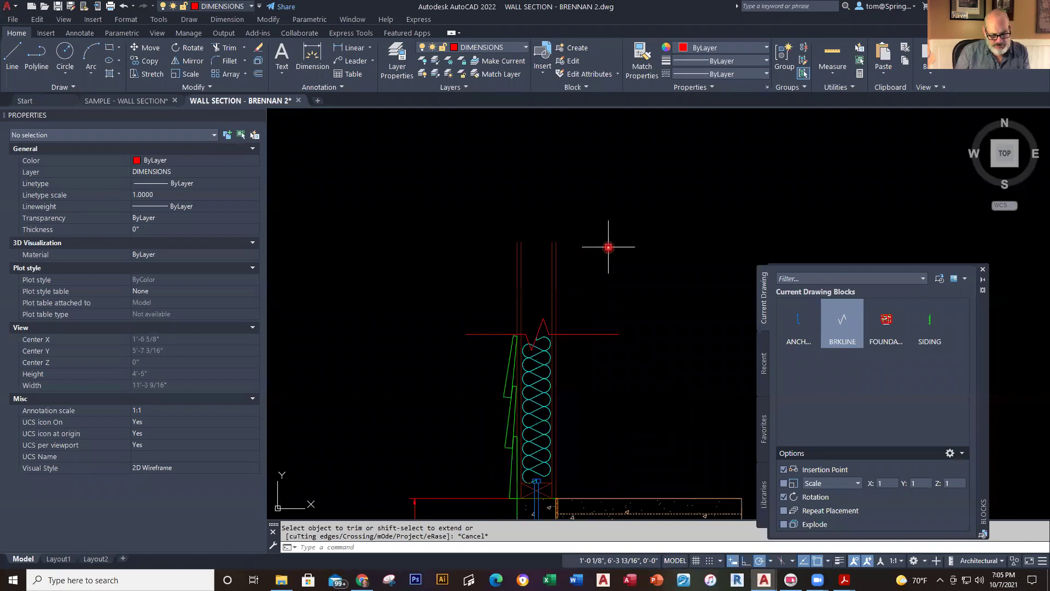
pyautogui.press('Return')
pyautogui.click(608, 247)
pyautogui.click(410, 288)
pyautogui.press('Return')
pyautogui.press('Escape')
pyautogui.press('Escape')
pyautogui.scroll(-2, 585, 350)
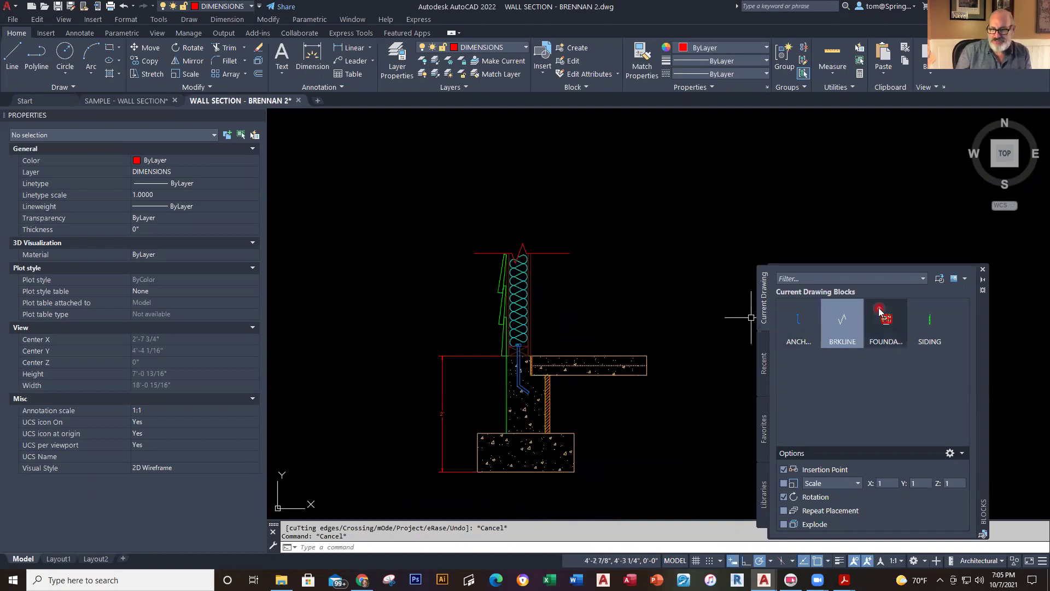
# Insert another BRKLINE block above the slab's free end, rotated to run roughly vertically
pyautogui.click(656, 340)
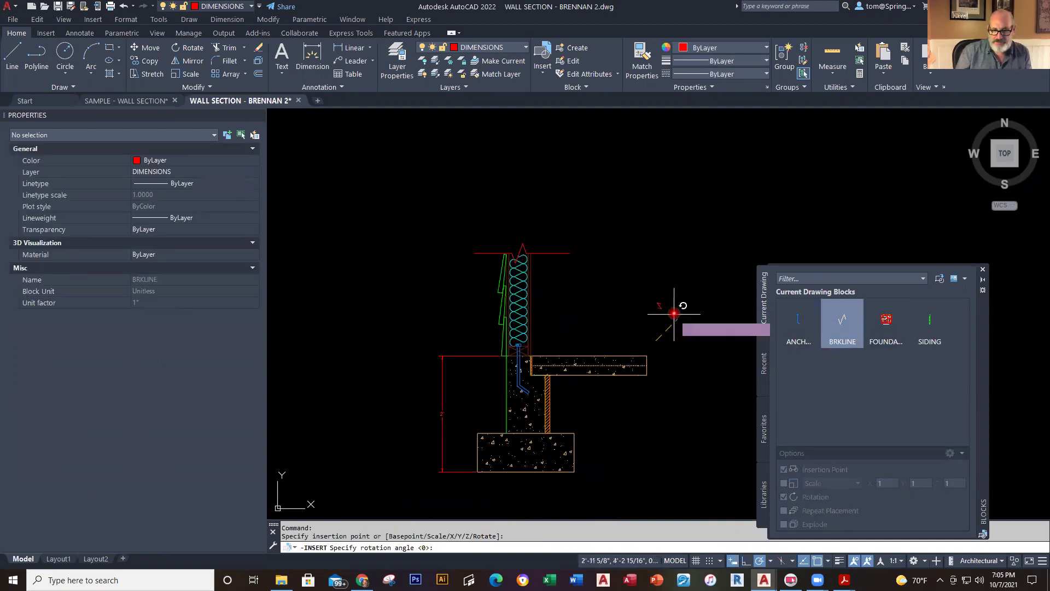
pyautogui.click(668, 299)
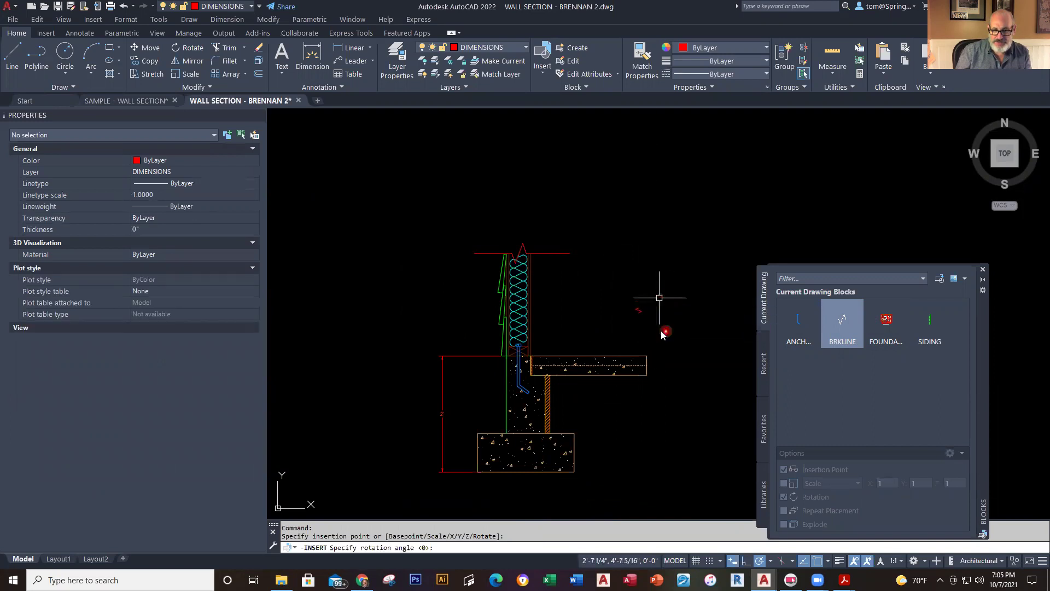
pyautogui.scroll(2, 644, 327)
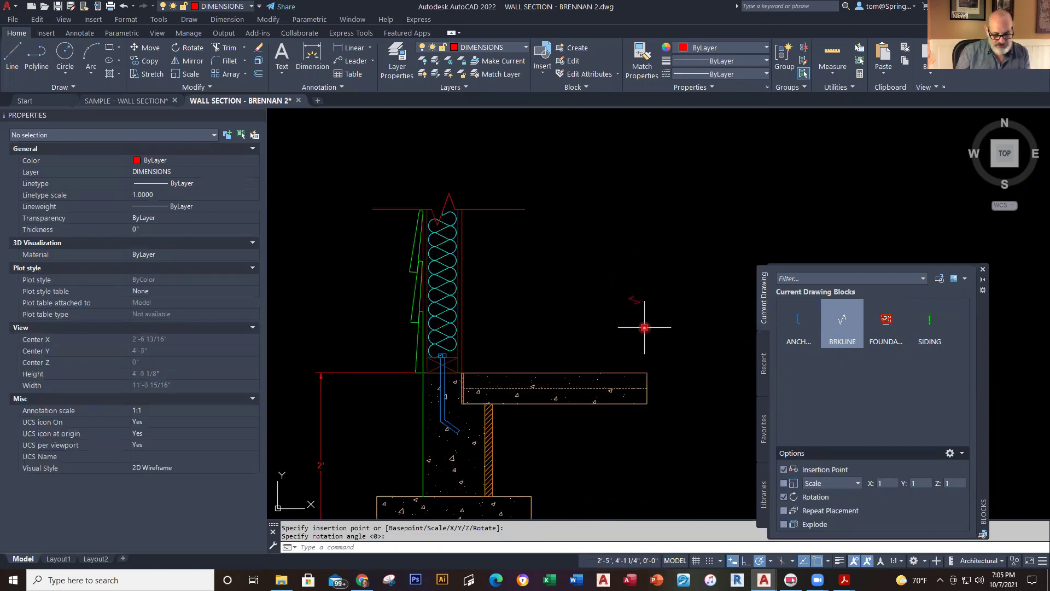
# Scale the new break symbol above the slab by a factor of 3
pyautogui.write('SC')
pyautogui.press('Return')
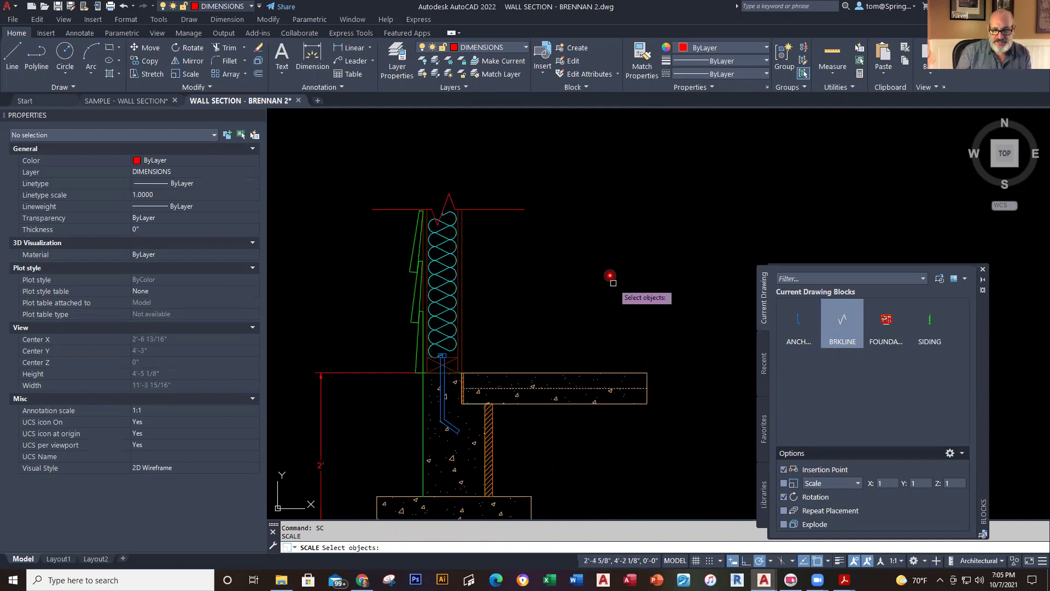
pyautogui.click(633, 297)
pyautogui.press('Return')
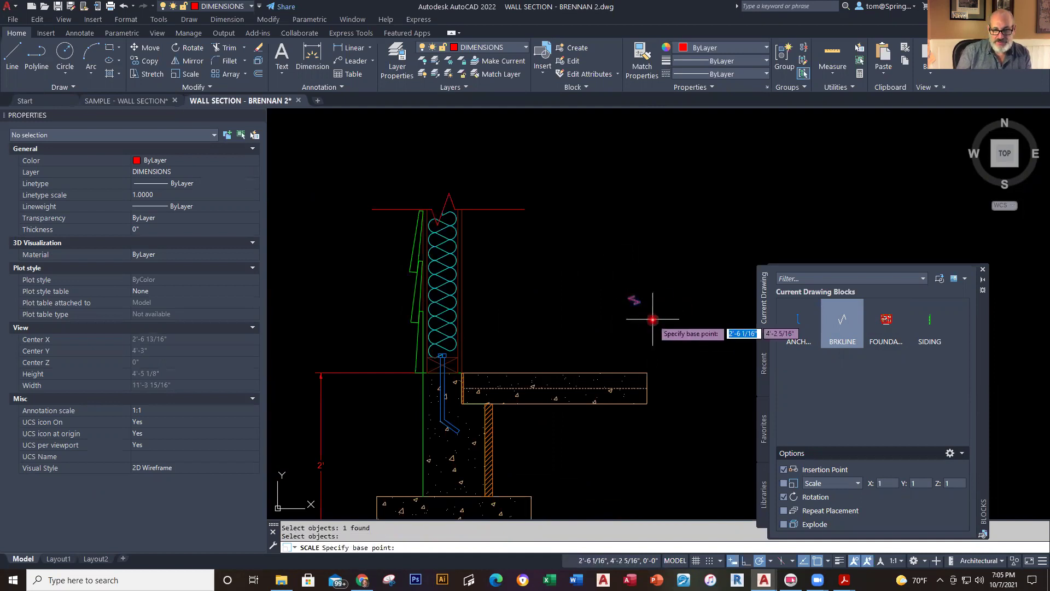
pyautogui.click(637, 302)
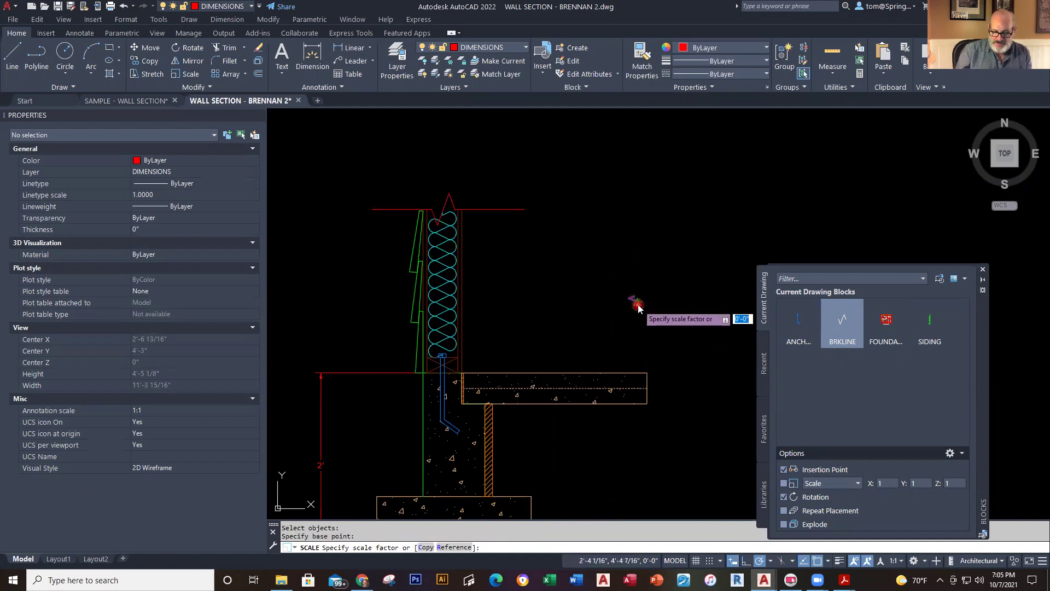
pyautogui.write('3')
pyautogui.press('Return')
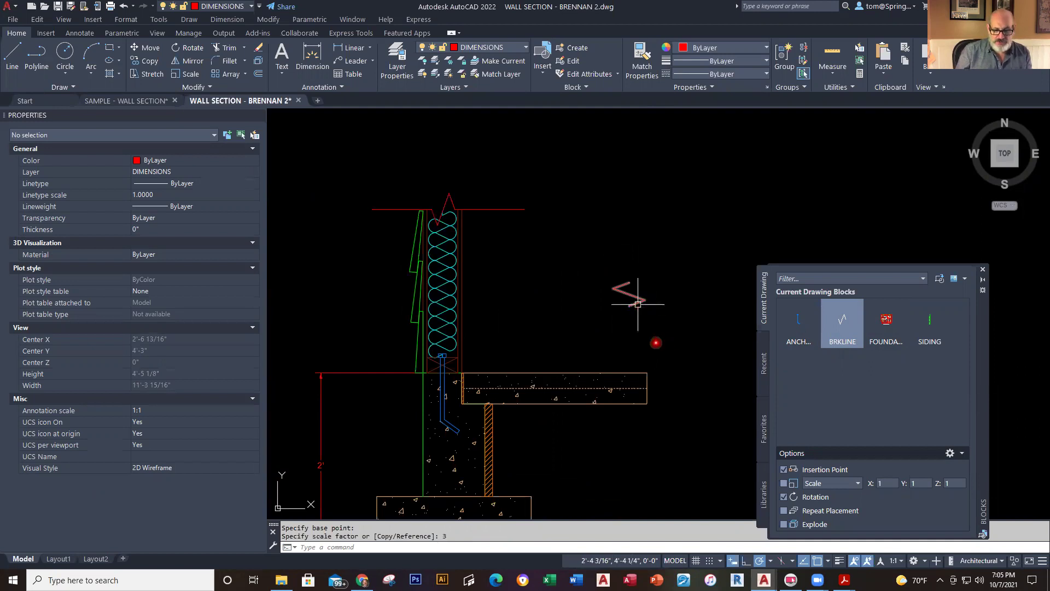
# Move the scaled break symbol by its midpoint down into the concrete slab, just inside its free end
pyautogui.scroll(2, 638, 304)
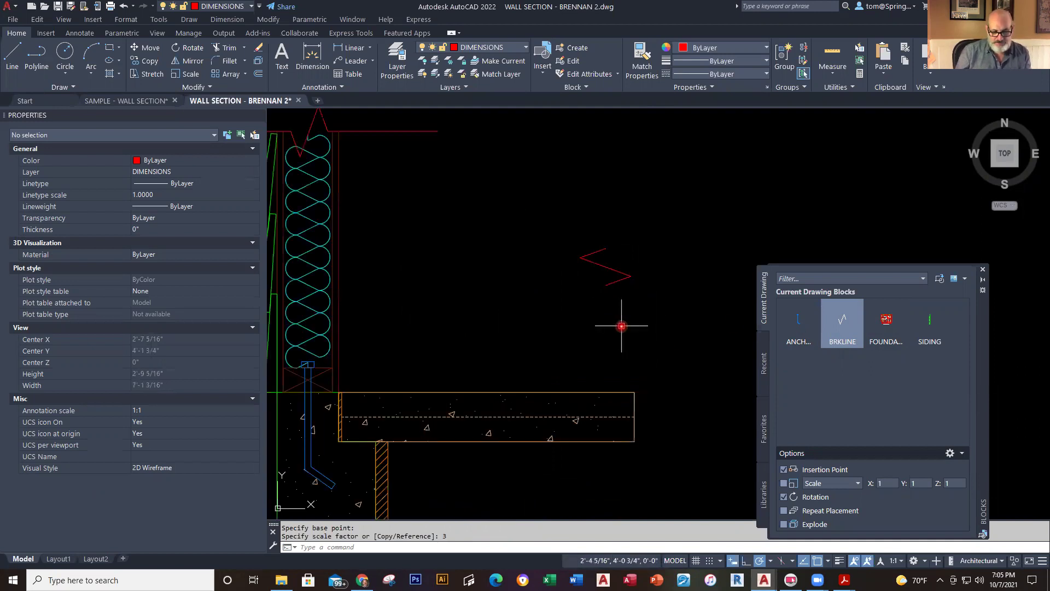
pyautogui.write('m')
pyautogui.press('Return')
pyautogui.click(607, 265)
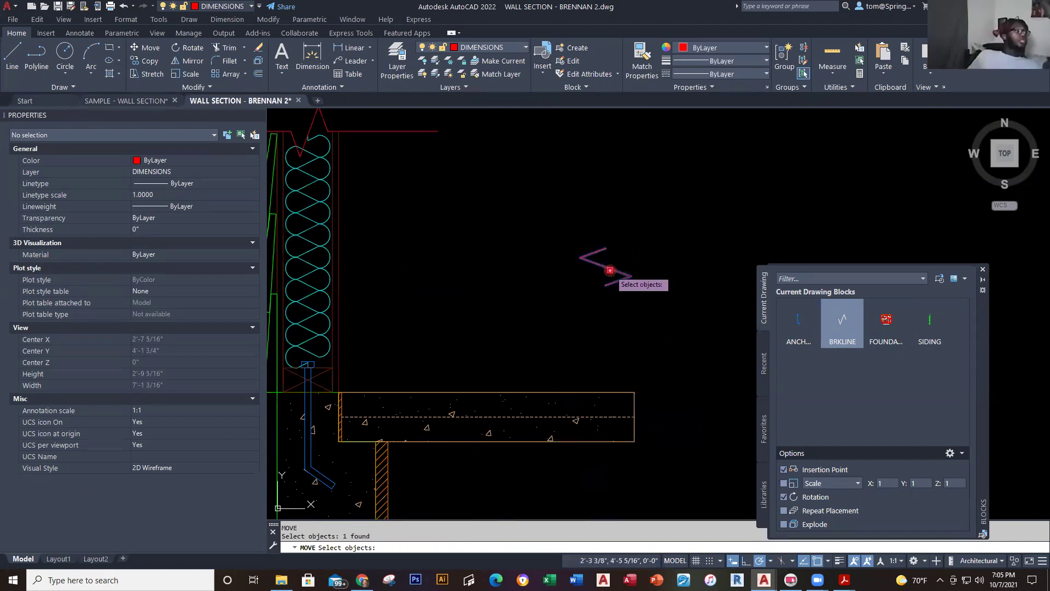
pyautogui.press('Return')
pyautogui.click(606, 268)
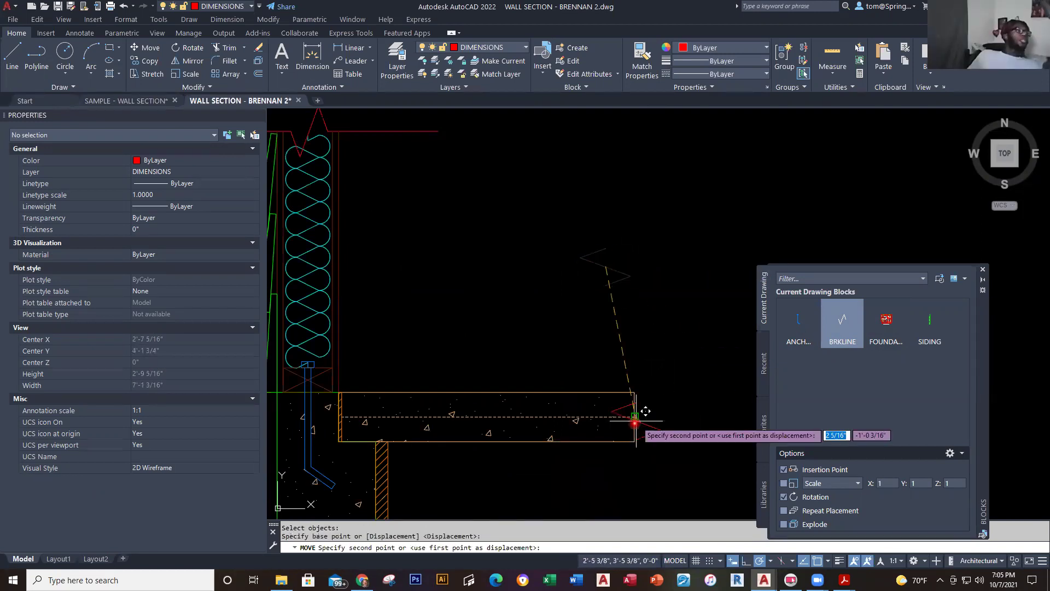
pyautogui.click(608, 418)
pyautogui.press('Escape')
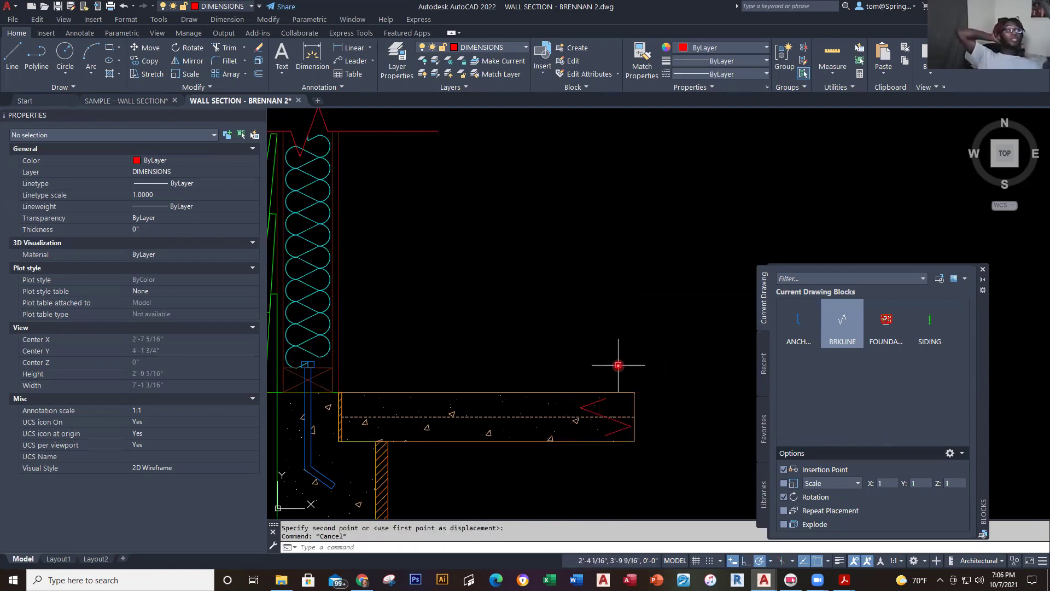
# Try to explode the batt insulation line in the stud cavity
pyautogui.click(312, 152)
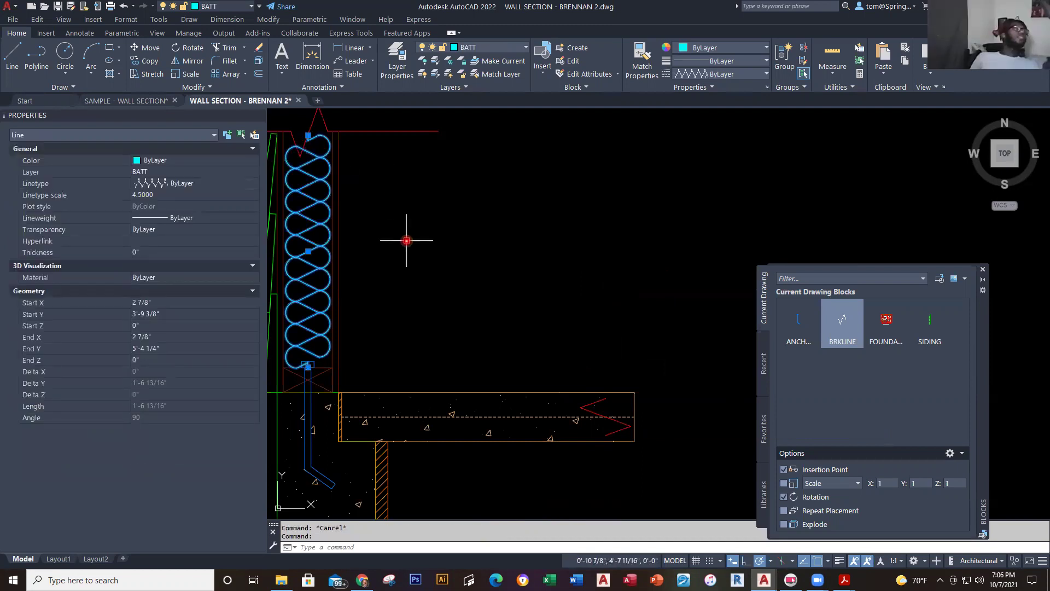
pyautogui.press('Escape')
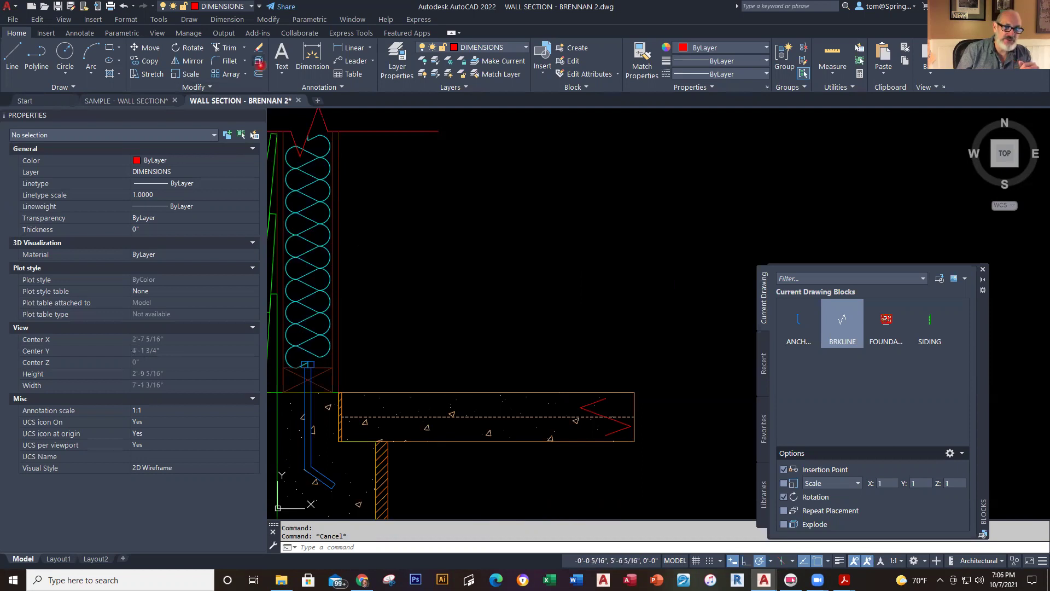
pyautogui.click(260, 62)
pyautogui.click(313, 157)
pyautogui.press('Return')
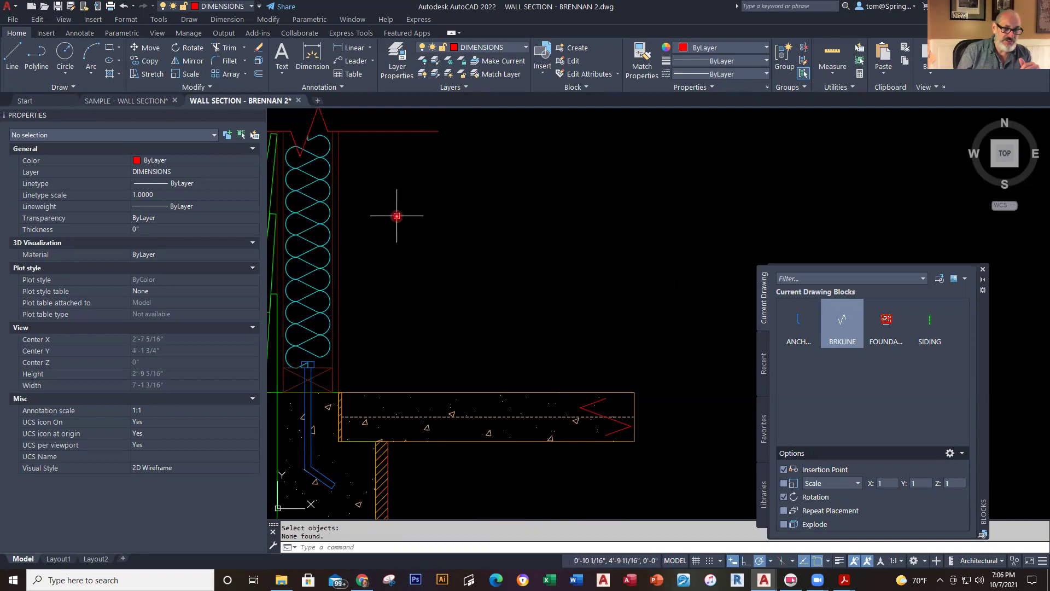
pyautogui.click(316, 153)
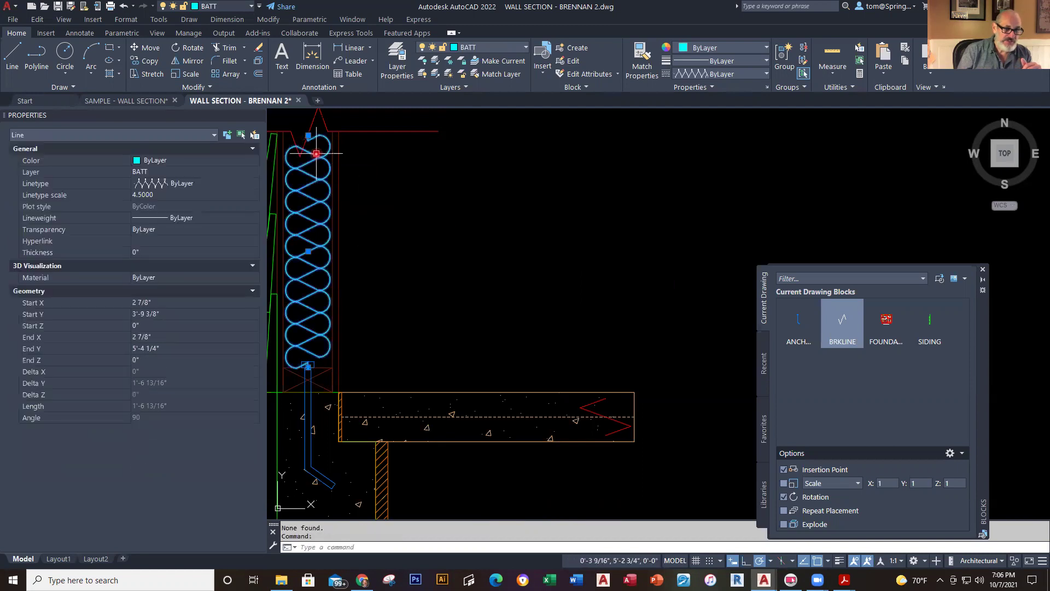
pyautogui.press('Escape')
# Try to trim the top of the batt insulation against the break line symbol
pyautogui.scroll(4, 283, 168)
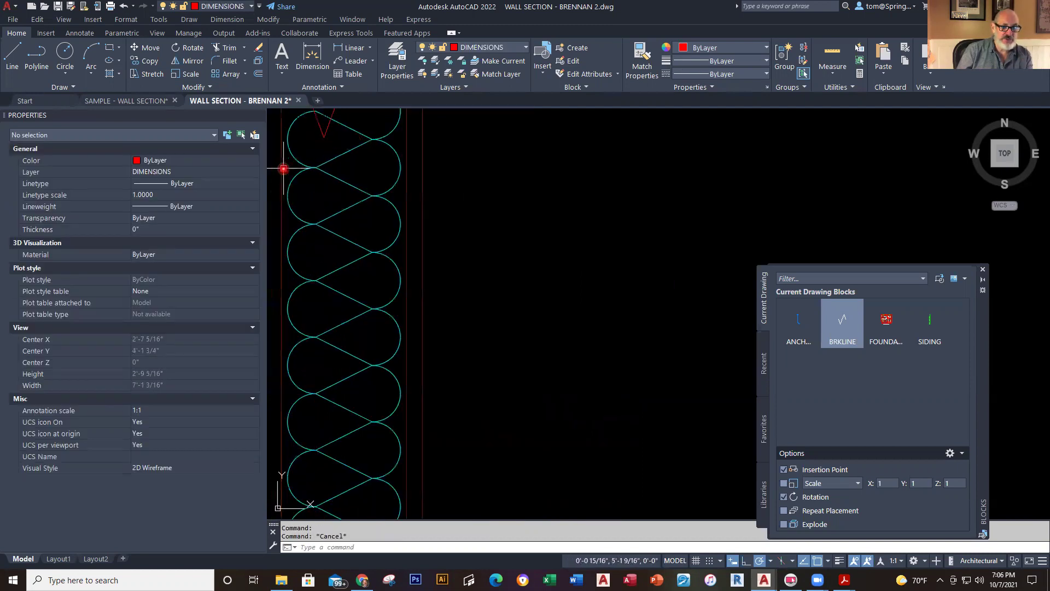
pyautogui.moveTo(301, 153); pyautogui.dragTo(316, 363, button='middle')
pyautogui.scroll(3, 340, 333)
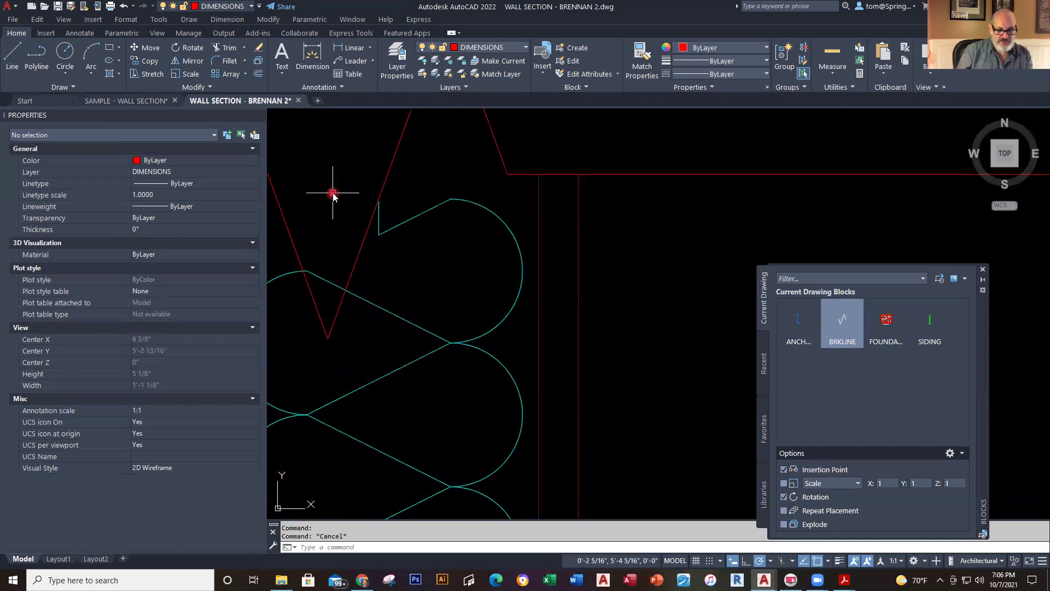
pyautogui.write('tr')
pyautogui.press('Return')
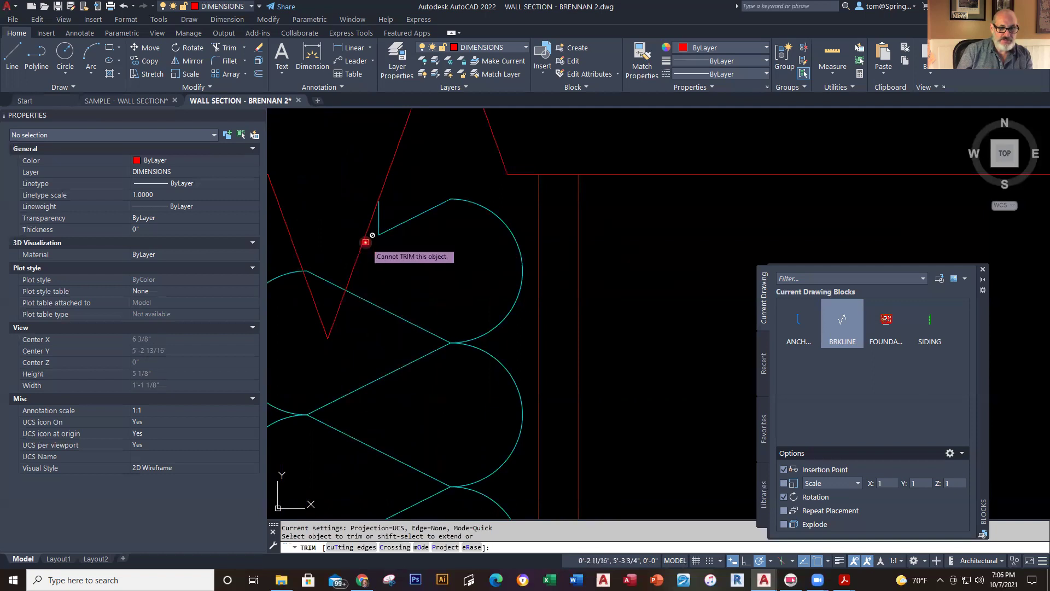
pyautogui.press('Escape')
pyautogui.scroll(-2, 398, 293)
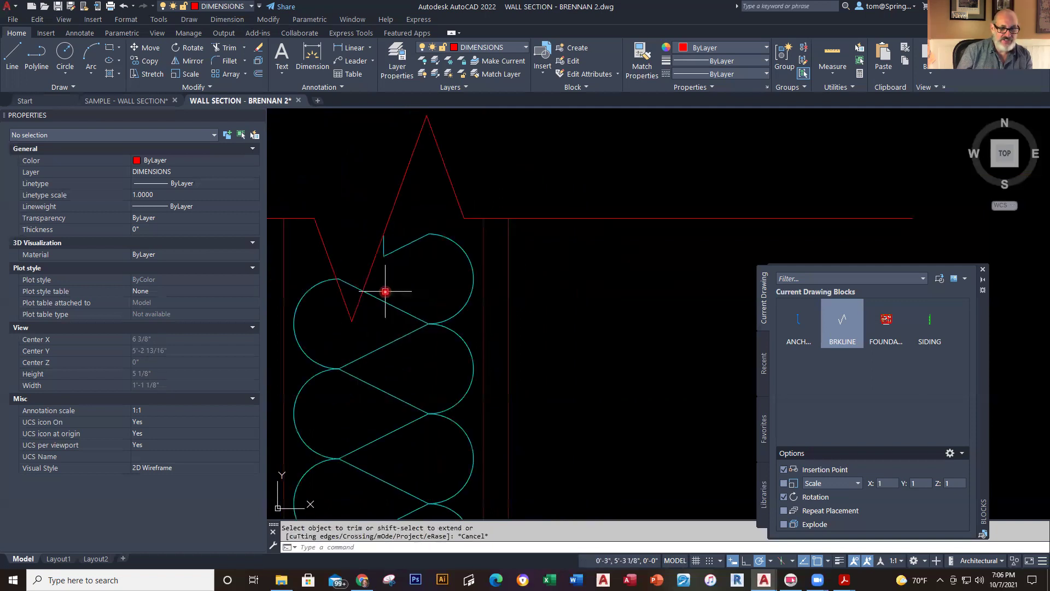
# Explode the break line symbol at the top of the wall and try to trim the batt insulation against it
pyautogui.click(259, 61)
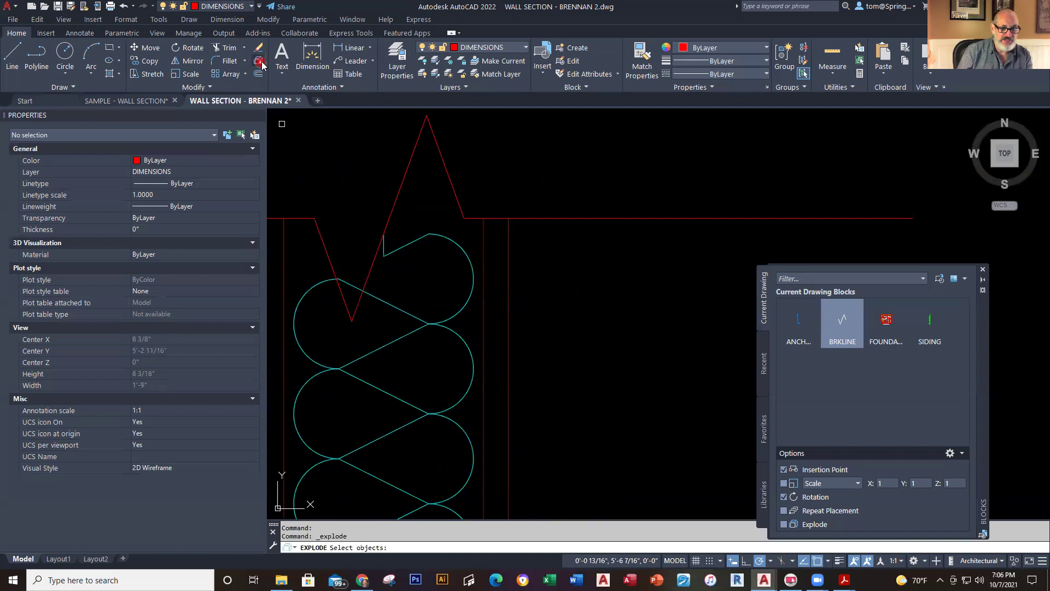
pyautogui.click(369, 263)
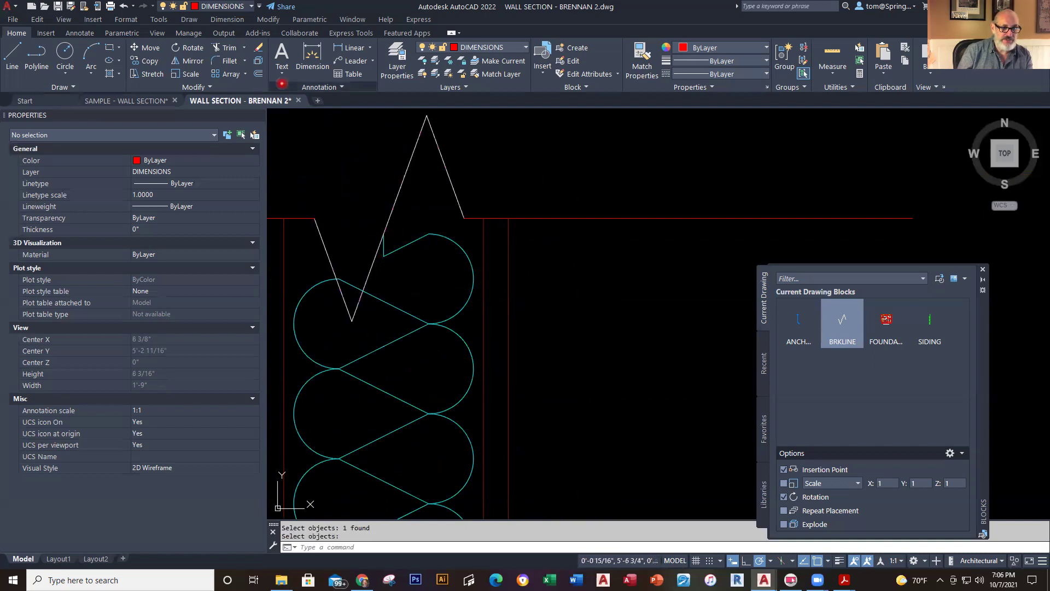
pyautogui.click(230, 55)
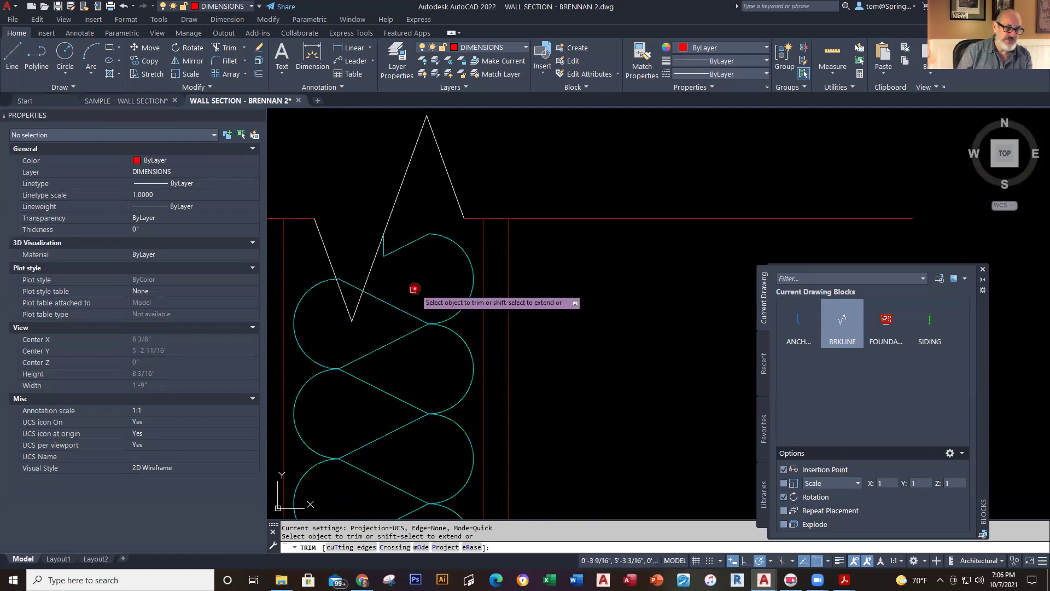
pyautogui.press('Escape')
# Undo the trim attempt and the explode of the wall's break line symbol
pyautogui.hotkey('ctrl', 'z')
pyautogui.hotkey('ctrl', 'z')
pyautogui.scroll(-5, 591, 452)
pyautogui.moveTo(577, 357); pyautogui.dragTo(533, 271, button='middle')
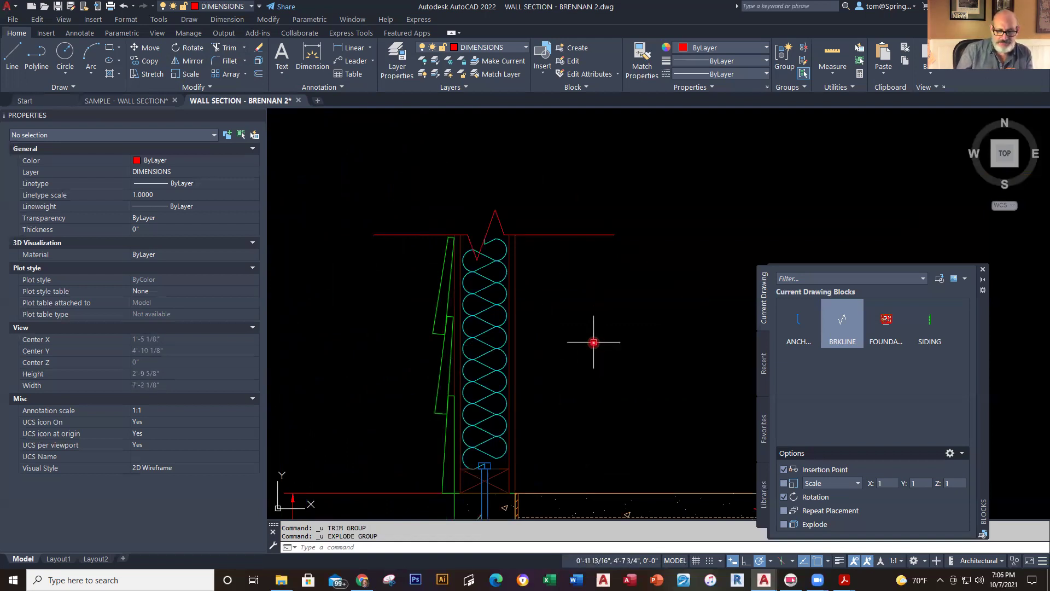
pyautogui.scroll(-2, 593, 342)
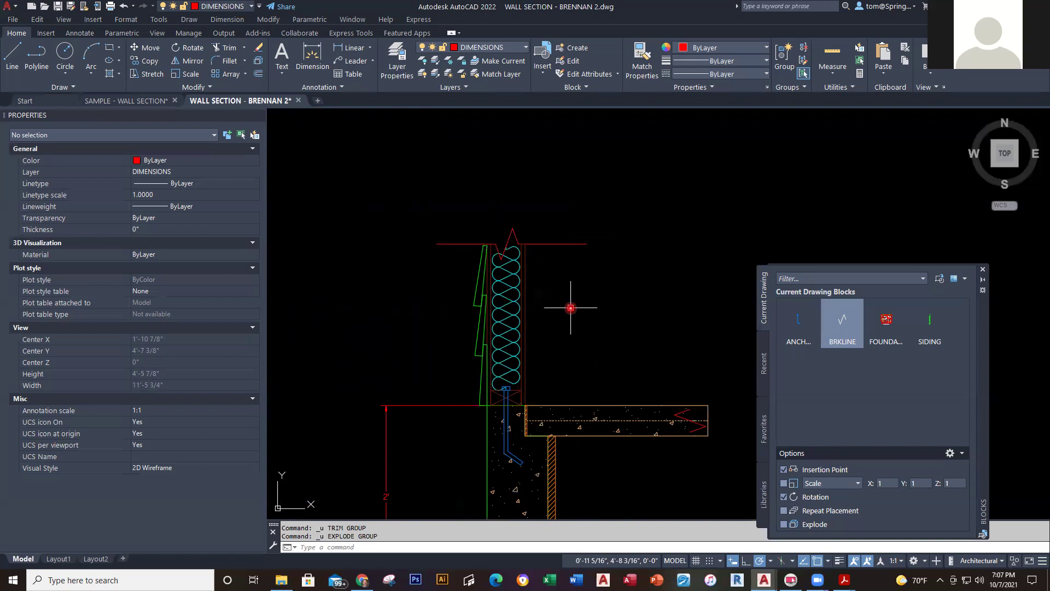
# Delete the batt insulation line from the stud cavity and make BATT the current layer
pyautogui.click(505, 296)
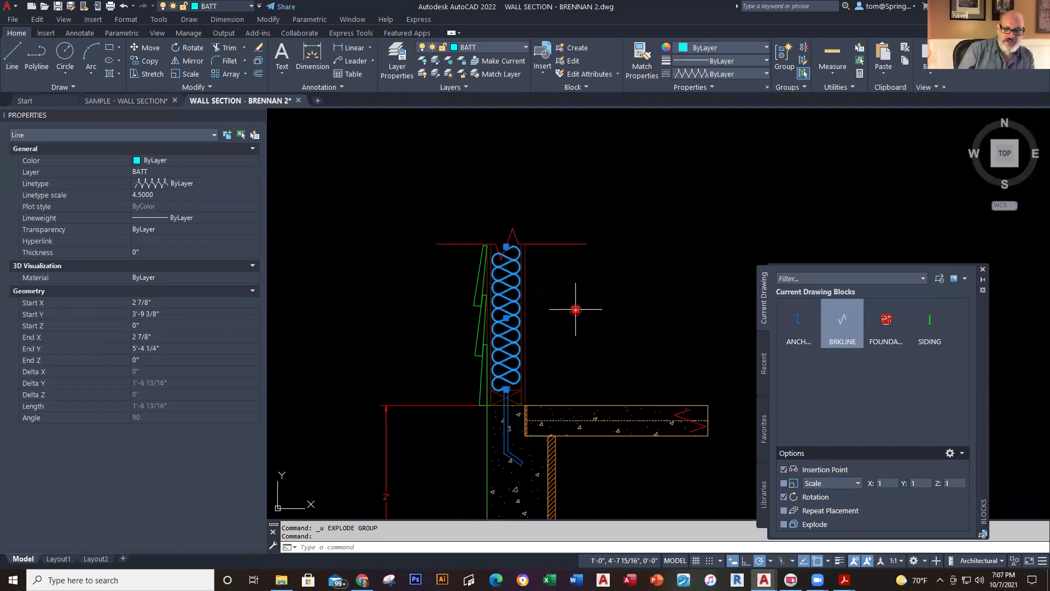
pyautogui.press('Delete')
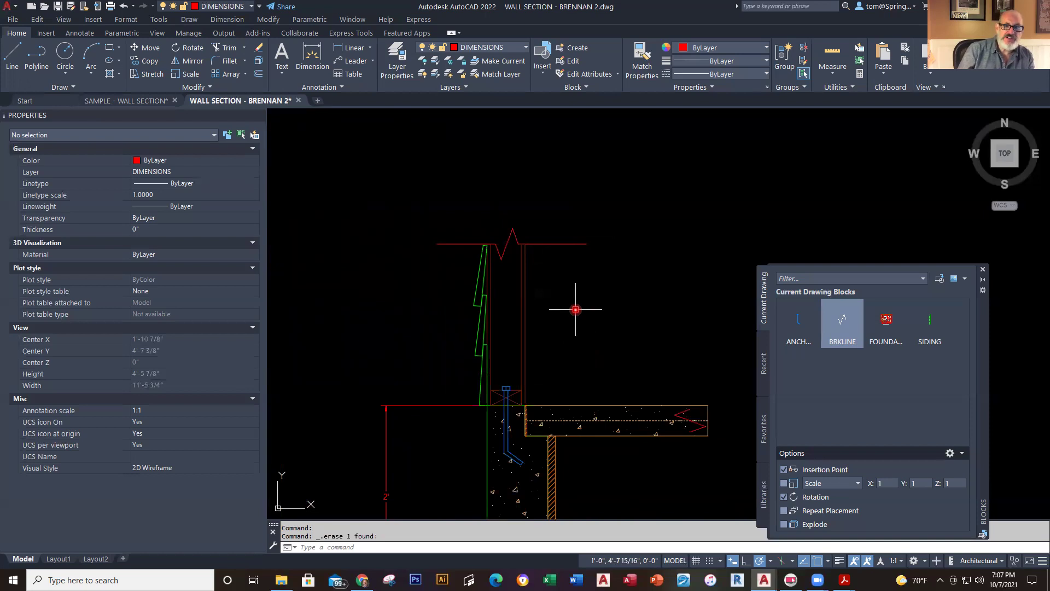
pyautogui.click(524, 49)
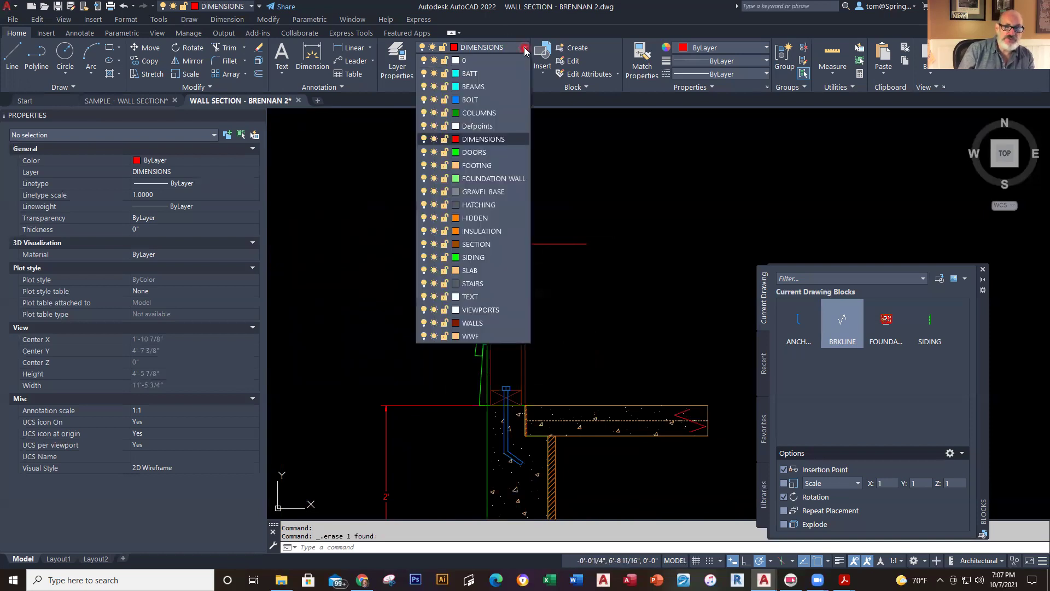
pyautogui.click(493, 76)
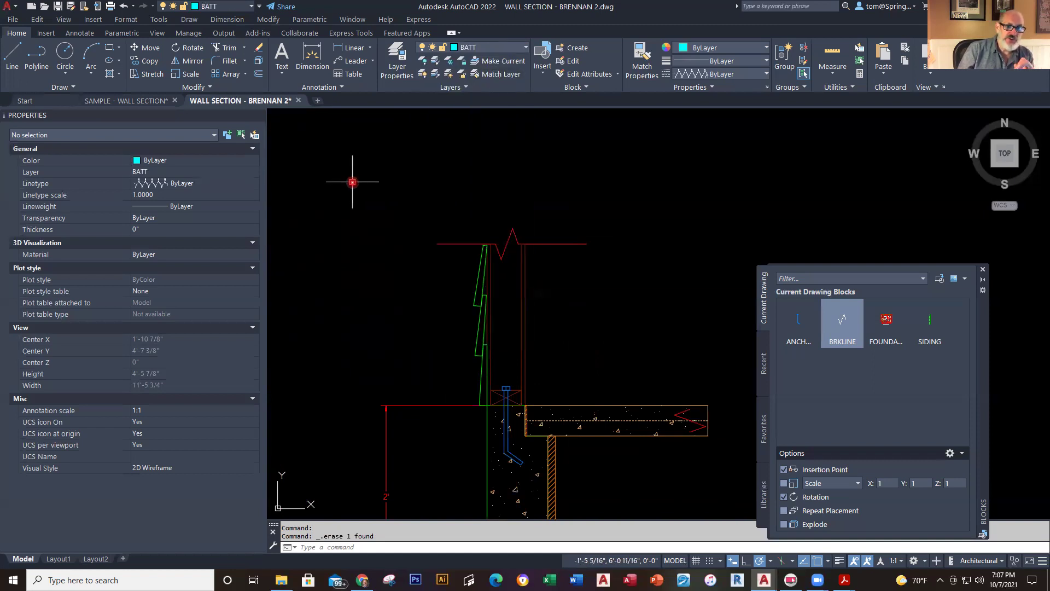
# Draw a vertical batt insulation line from the middle of the anchor bolt's head up past the wall's break line
pyautogui.click(12, 53)
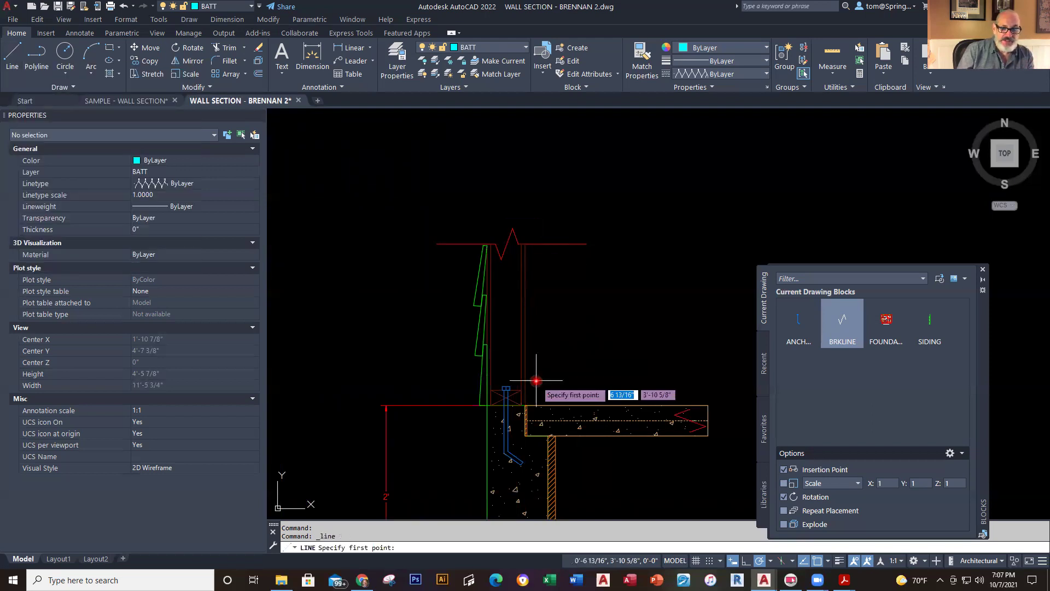
pyautogui.scroll(4, 489, 382)
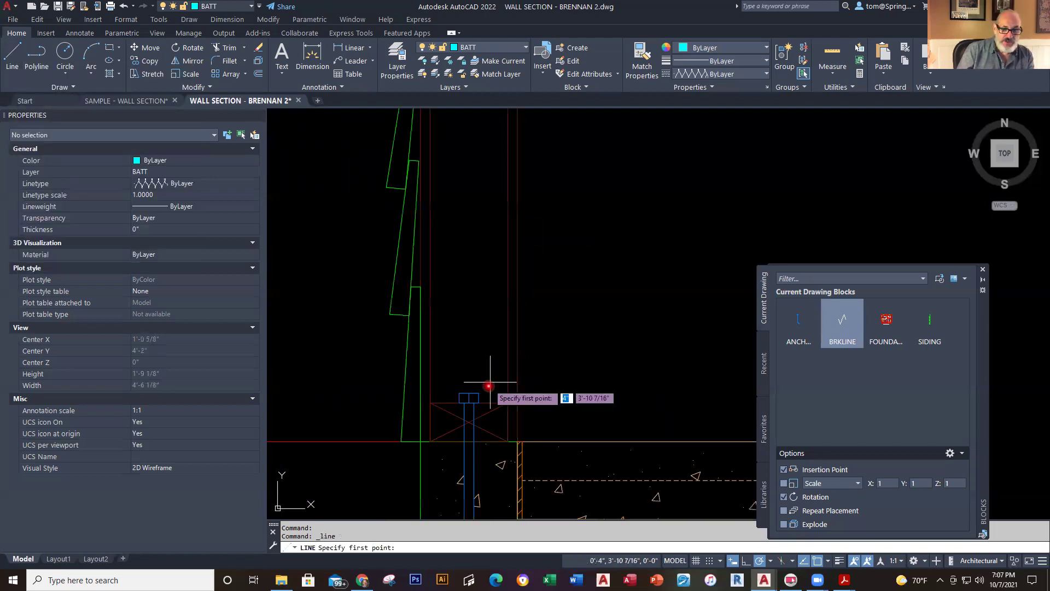
pyautogui.click(467, 399)
pyautogui.scroll(-3, 481, 306)
pyautogui.moveTo(487, 399); pyautogui.dragTo(487, 452, button='middle')
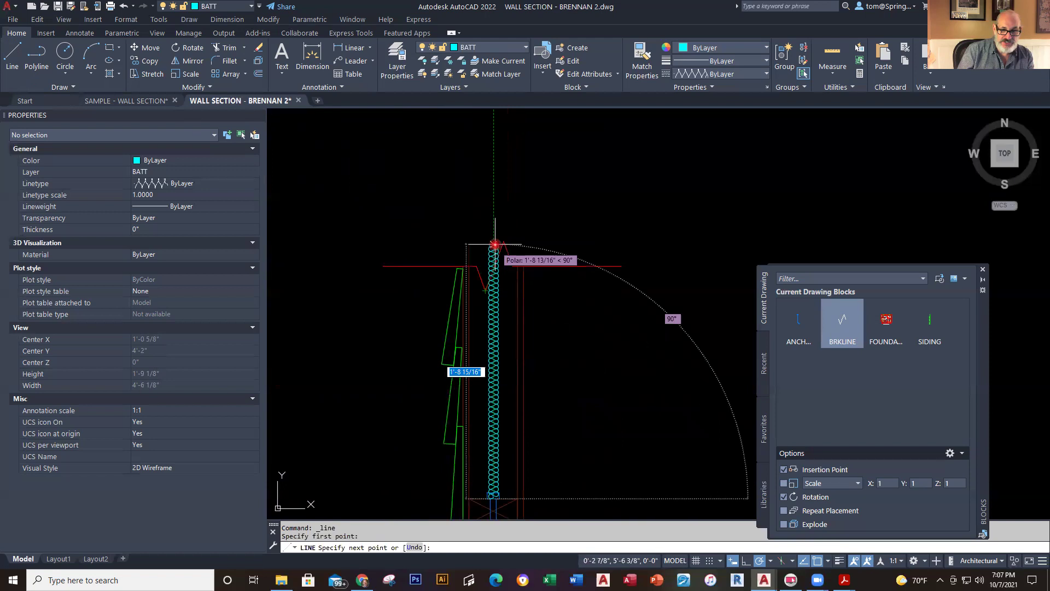
pyautogui.click(494, 231)
pyautogui.press('Escape')
pyautogui.press('Escape')
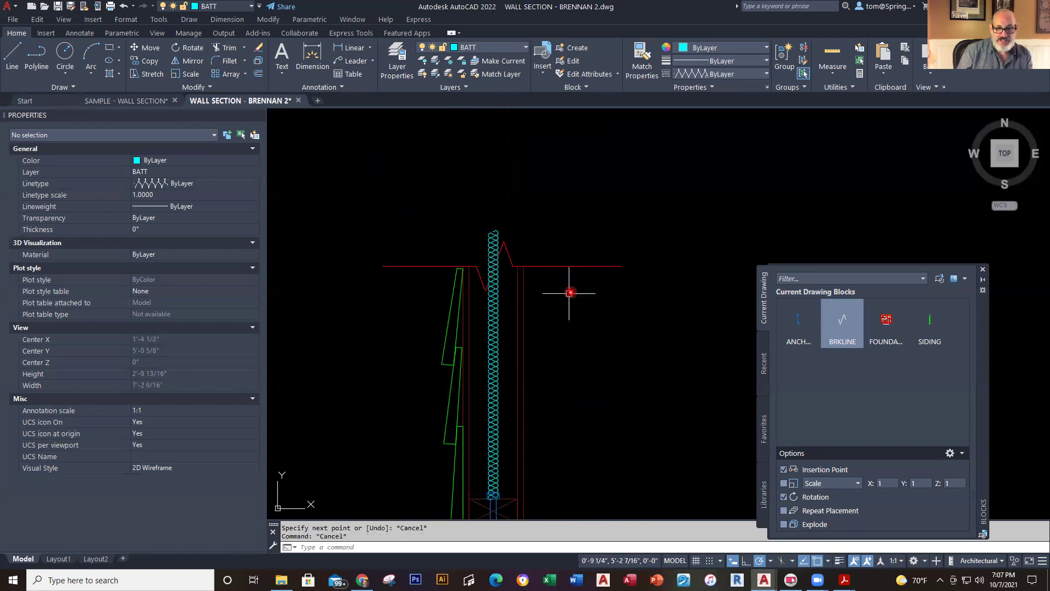
# Trim the part of the batt insulation line that extends above the wall's break line symbol
pyautogui.scroll(2, 565, 305)
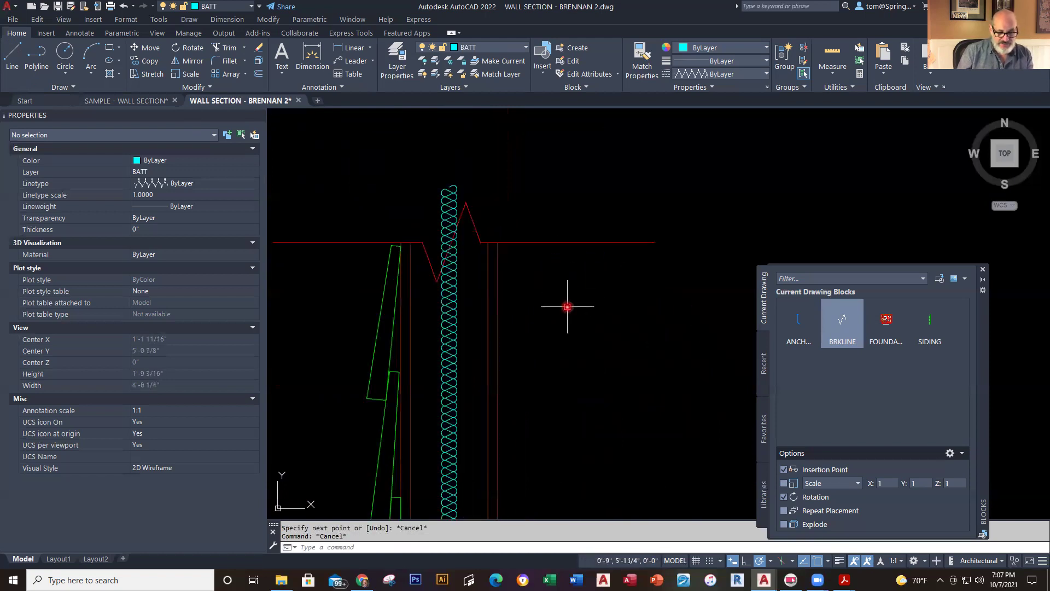
pyautogui.write('tr')
pyautogui.press('Return')
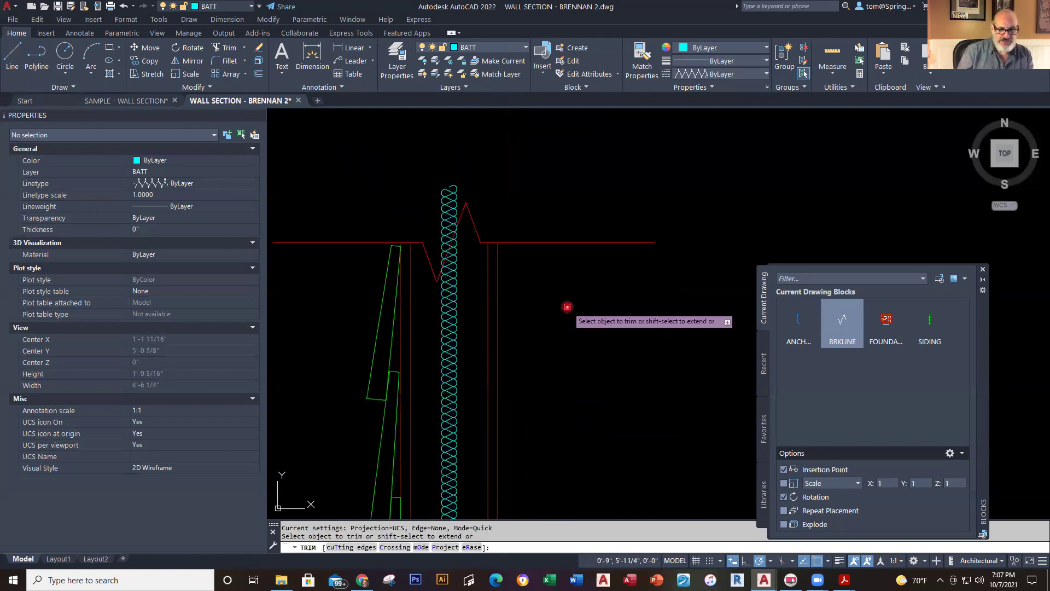
pyautogui.click(454, 226)
pyautogui.press('Escape')
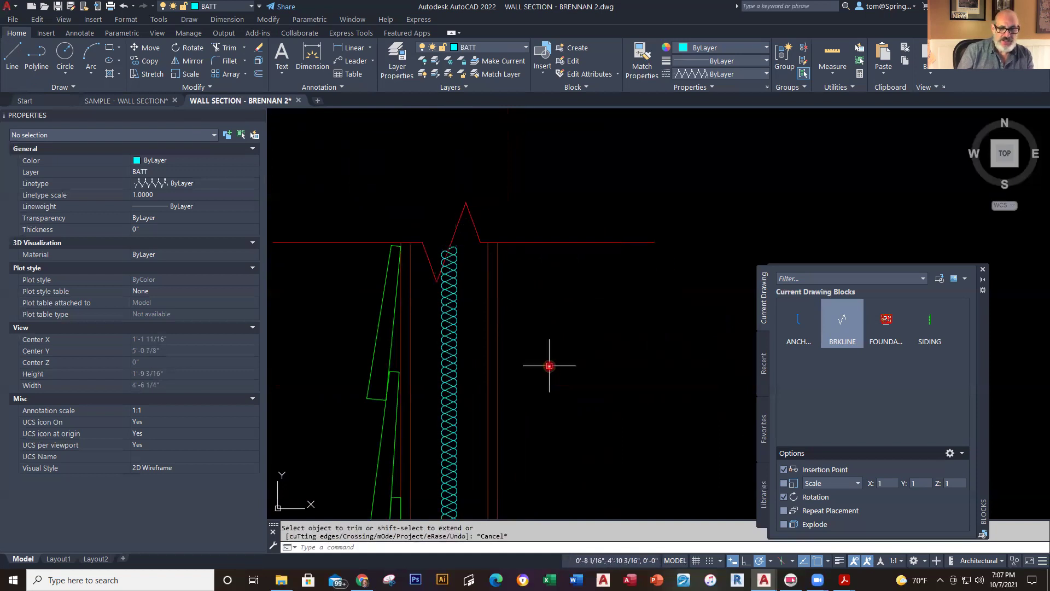
# Set the linetype scale of the trimmed batt insulation line to 4.5
pyautogui.click(454, 390)
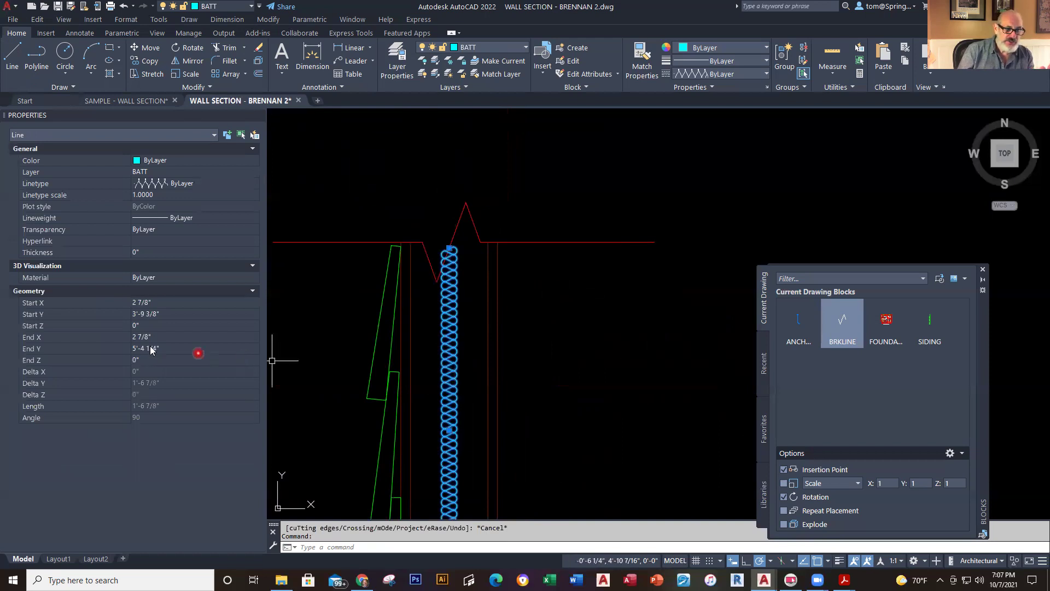
pyautogui.click(163, 194)
pyautogui.write('4.5')
pyautogui.press('Return')
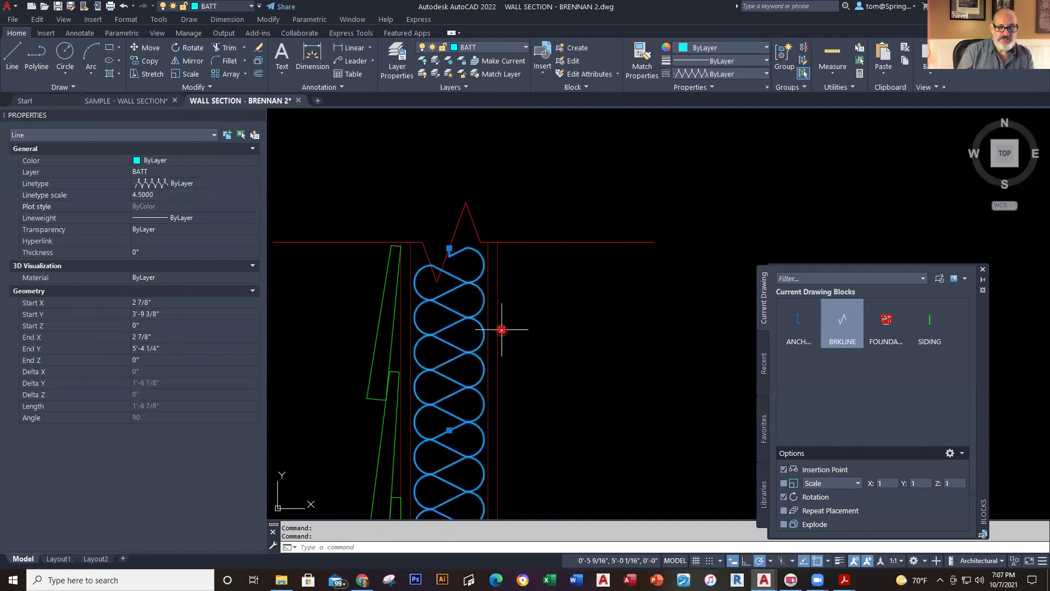
pyautogui.press('Escape')
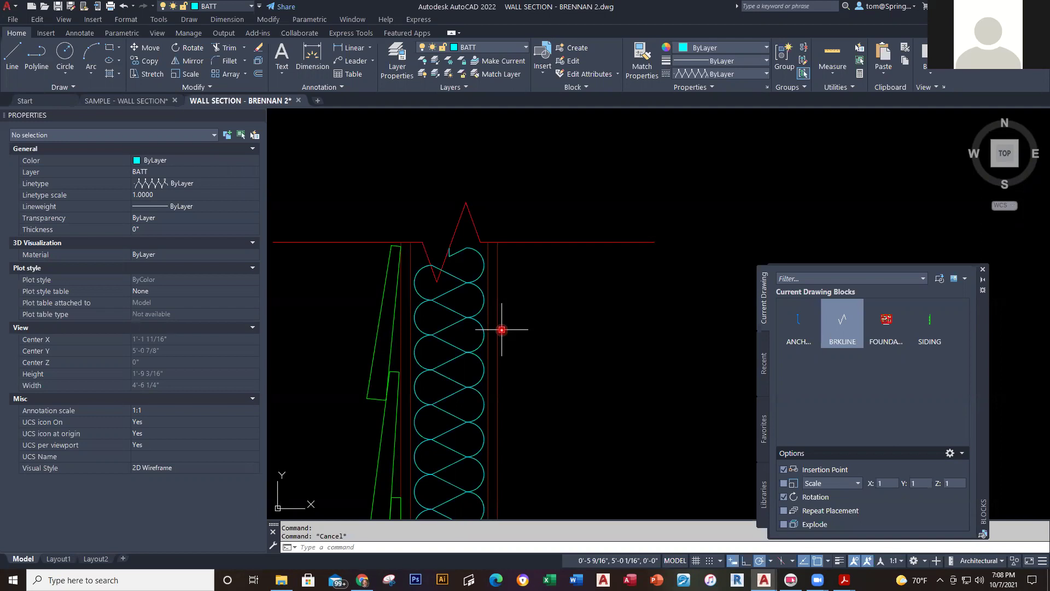
# On the DIMENSIONS layer, draw a vertical line about 5 1/8" up from the upper end of the slab's break symbol
pyautogui.scroll(-5, 501, 330)
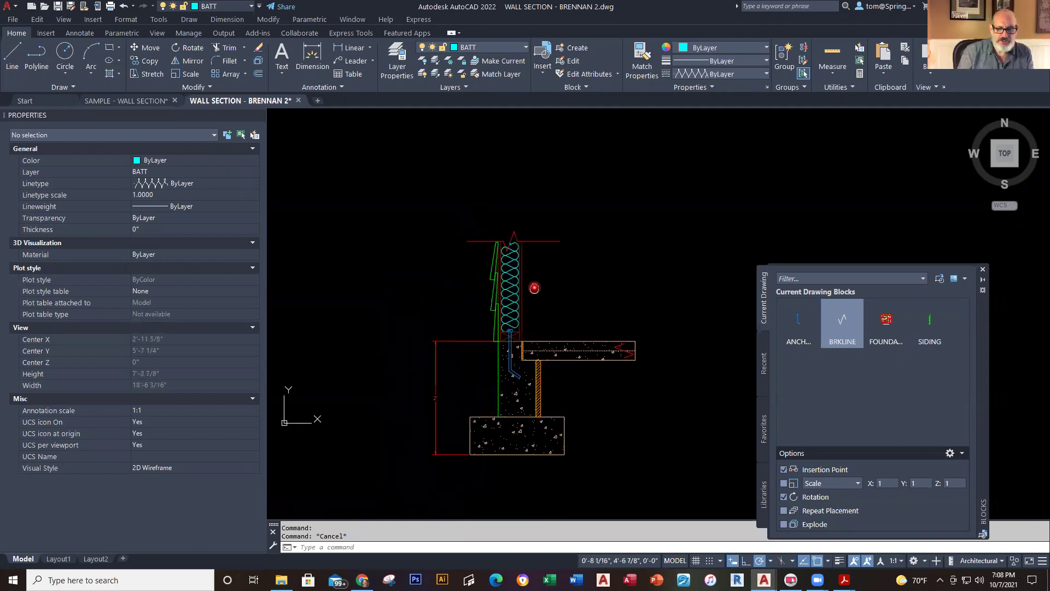
pyautogui.moveTo(534, 287); pyautogui.dragTo(528, 335, button='middle')
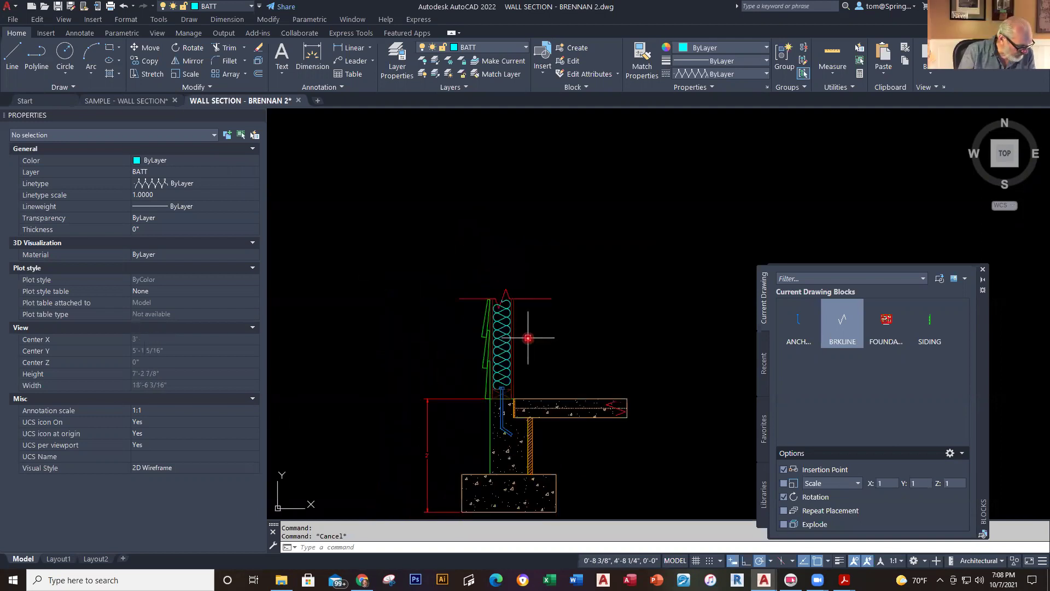
pyautogui.scroll(5, 614, 415)
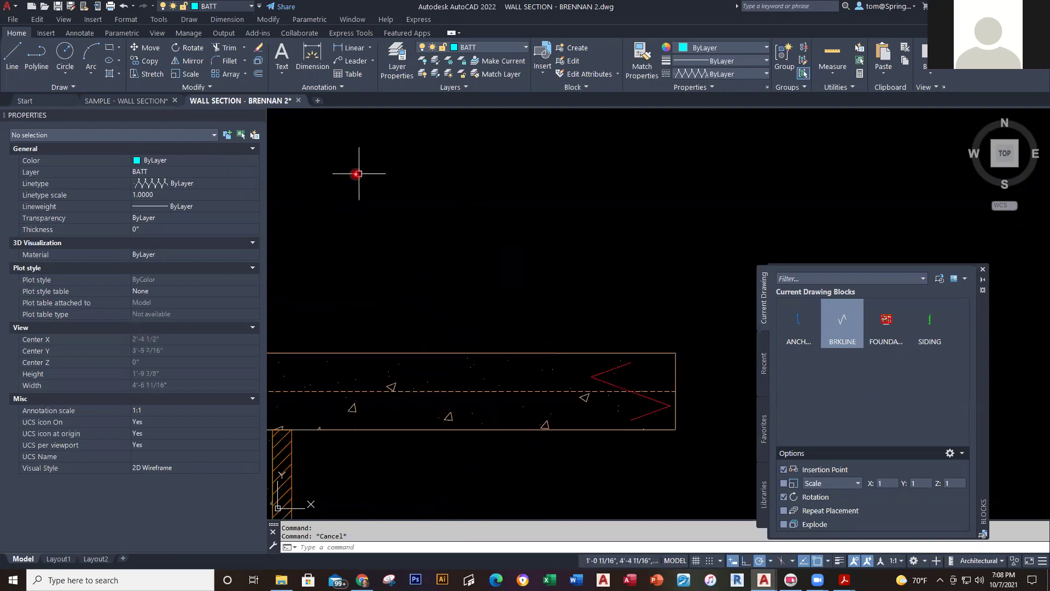
pyautogui.click(526, 48)
pyautogui.click(475, 140)
pyautogui.click(12, 55)
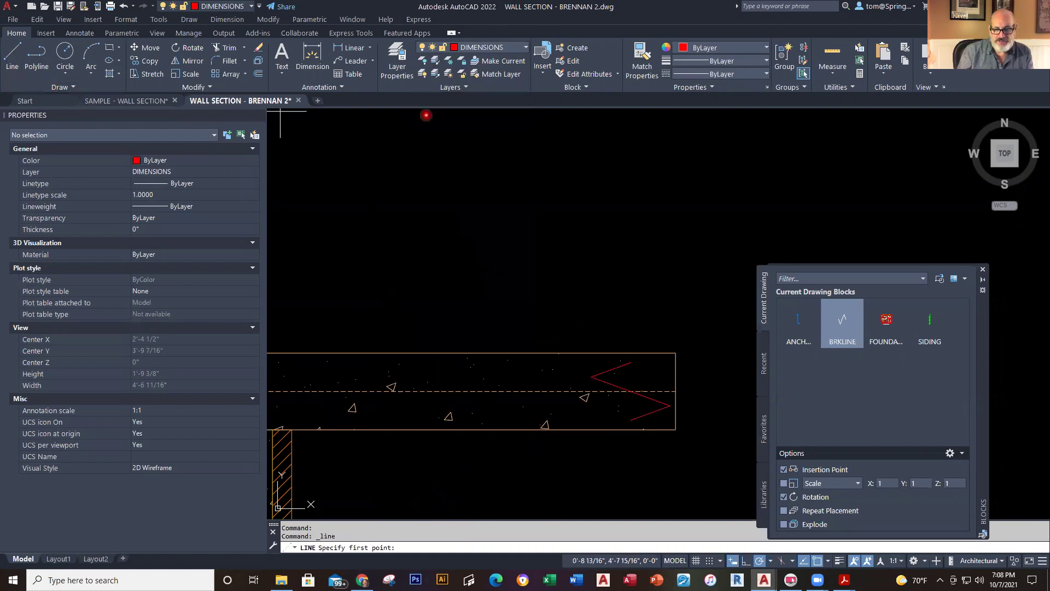
pyautogui.click(630, 363)
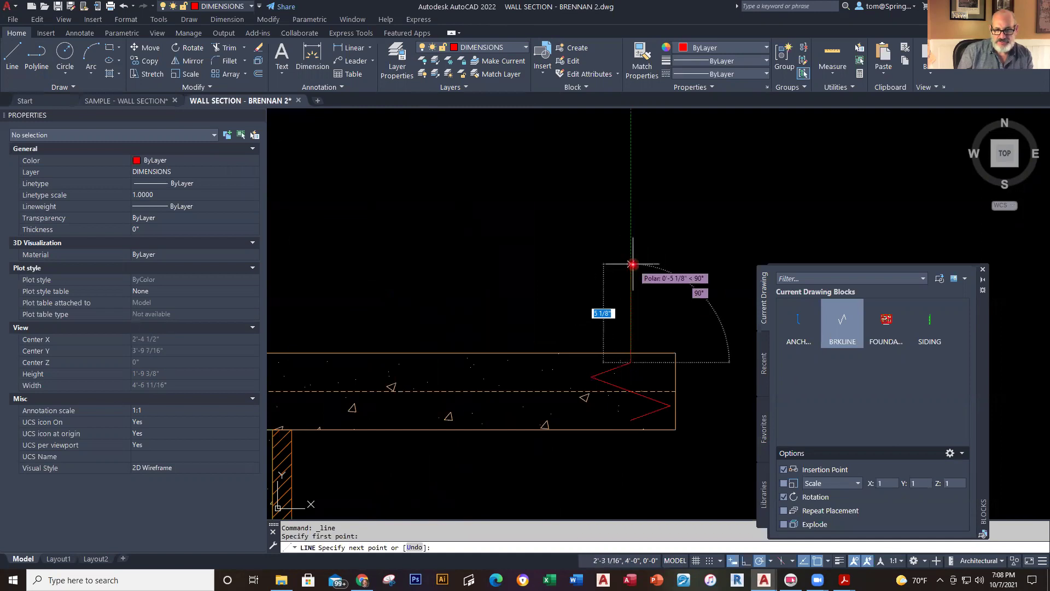
pyautogui.click(632, 264)
pyautogui.press('Escape')
# Draw a vertical line from the lower end of the slab's break symbol down past the slab's underside
pyautogui.rightClick(682, 306)
pyautogui.click(688, 315)
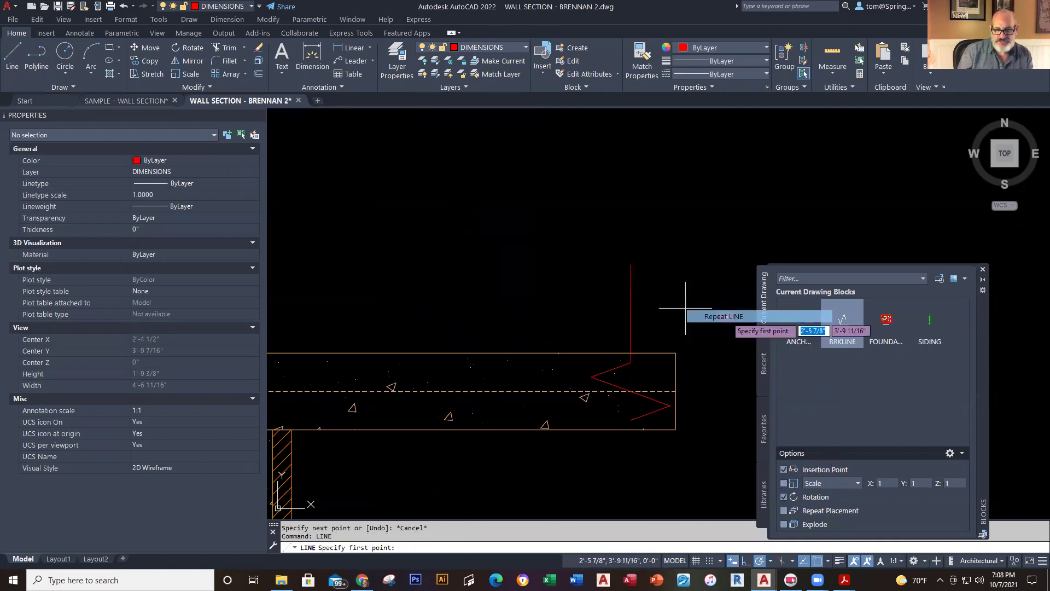
pyautogui.click(631, 420)
pyautogui.click(632, 487)
pyautogui.press('Escape')
# Trim away the slab outline and mesh line beyond the break line at the slab's free end
pyautogui.write('tr')
pyautogui.press('Return')
pyautogui.click(676, 319)
pyautogui.moveTo(676, 320)
pyautogui.mouseDown()
pyautogui.moveTo(663, 346)
pyautogui.moveTo(680, 428)
pyautogui.moveTo(658, 437)
pyautogui.moveTo(678, 397)
pyautogui.mouseUp()
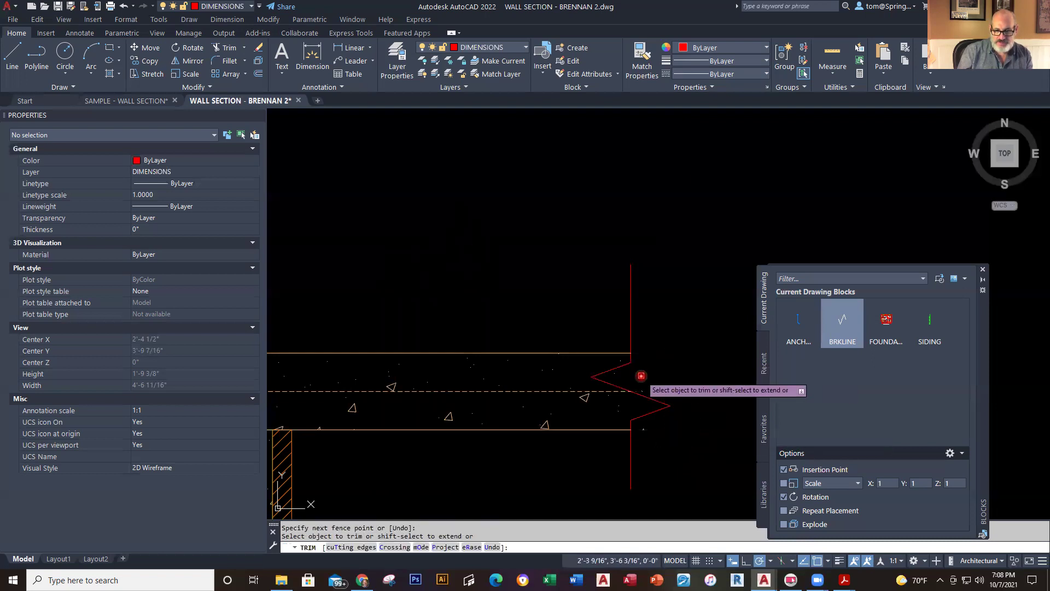
pyautogui.press('Escape')
pyautogui.scroll(-5, 661, 354)
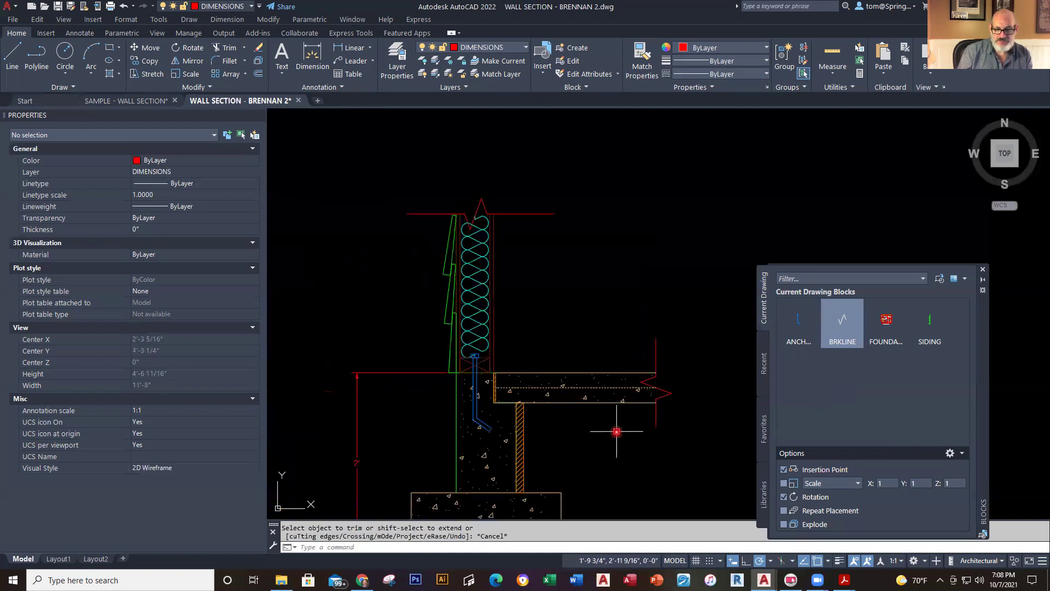
# Make GRAVEL BASE the current layer for work under the concrete slab
pyautogui.scroll(2, 626, 398)
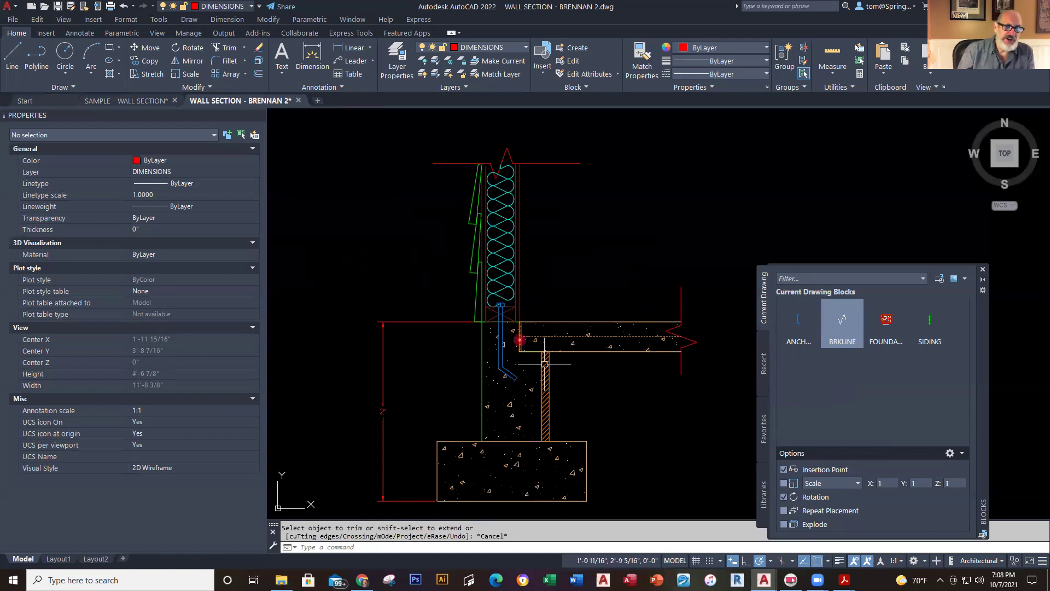
pyautogui.click(523, 48)
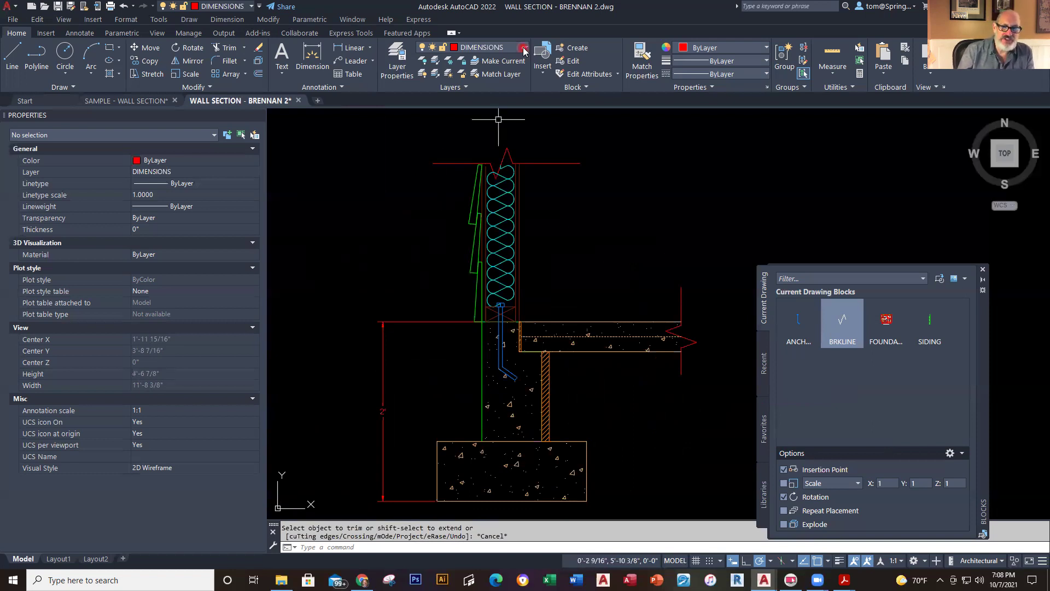
pyautogui.click(524, 49)
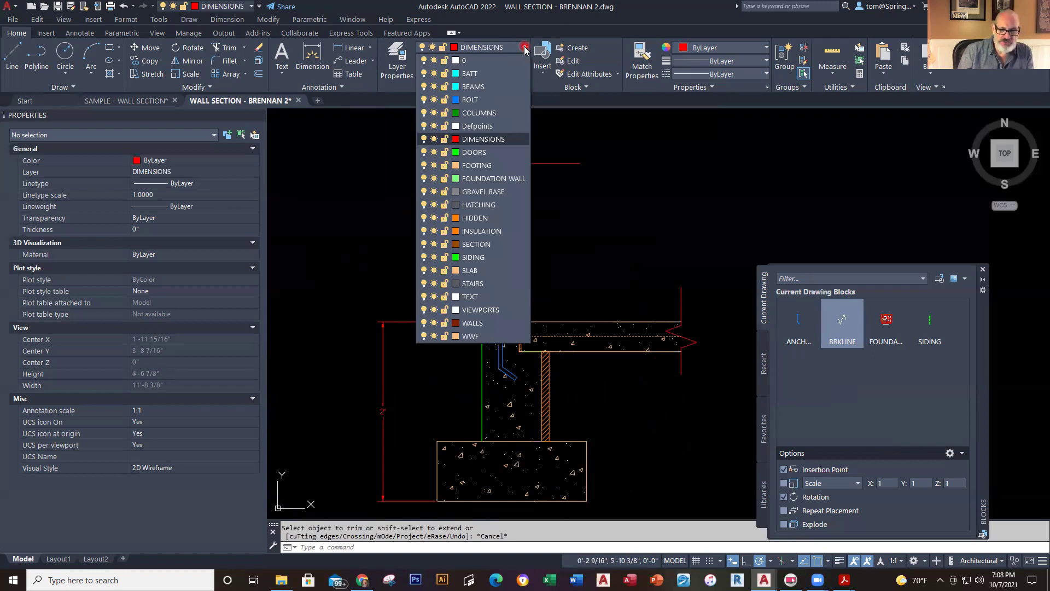
pyautogui.click(483, 192)
pyautogui.scroll(3, 609, 375)
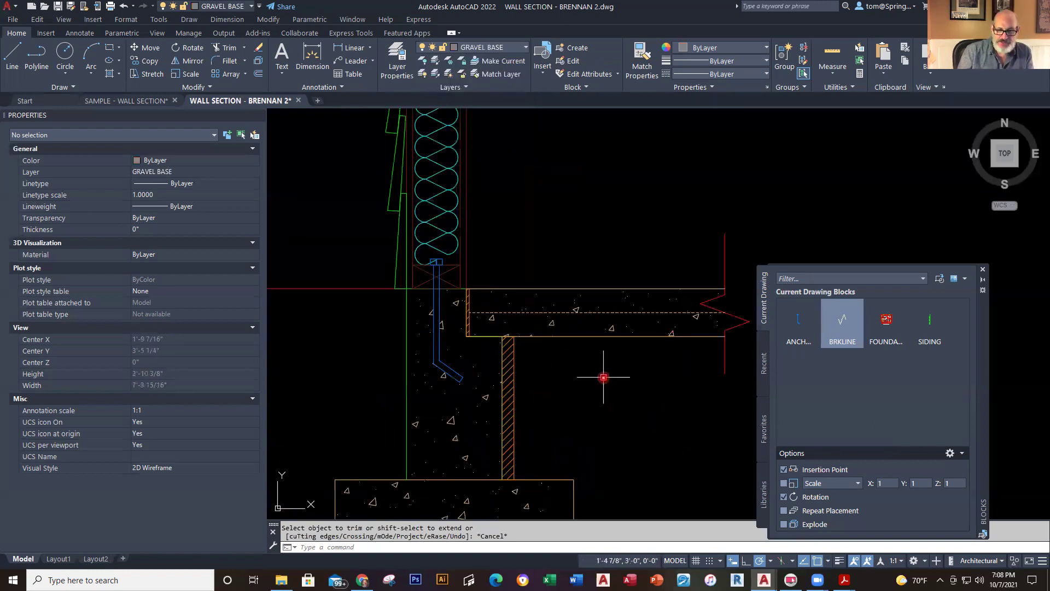
pyautogui.scroll(3, 516, 323)
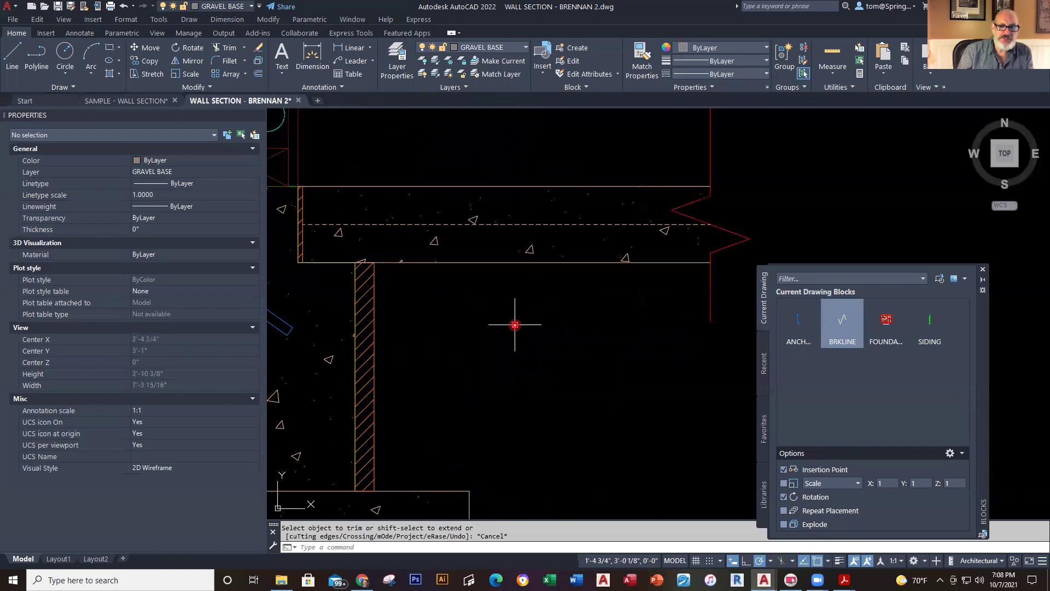
pyautogui.moveTo(515, 325); pyautogui.dragTo(538, 336, button='middle')
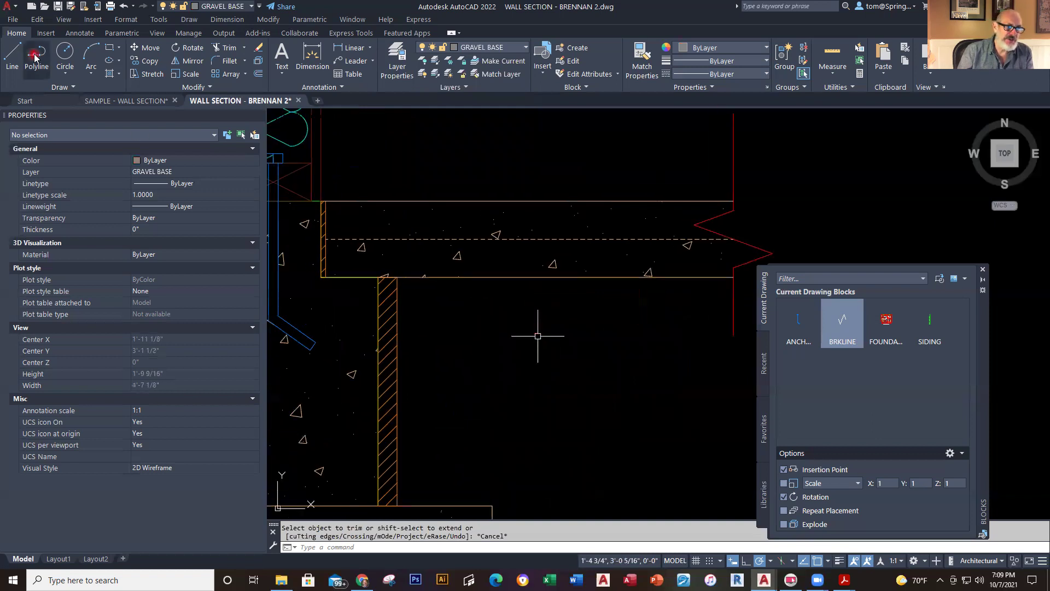
# On the HATCHING layer, draw a polyline along the slab's underside from the insulation to the break line, then straight down it
pyautogui.write('pl')
pyautogui.press('Return')
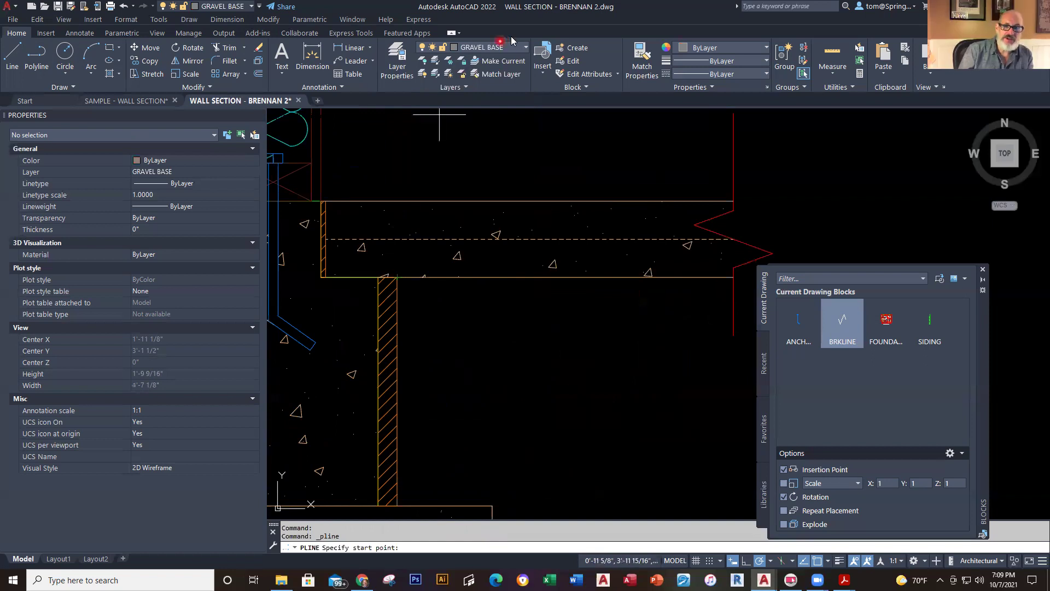
pyautogui.click(525, 48)
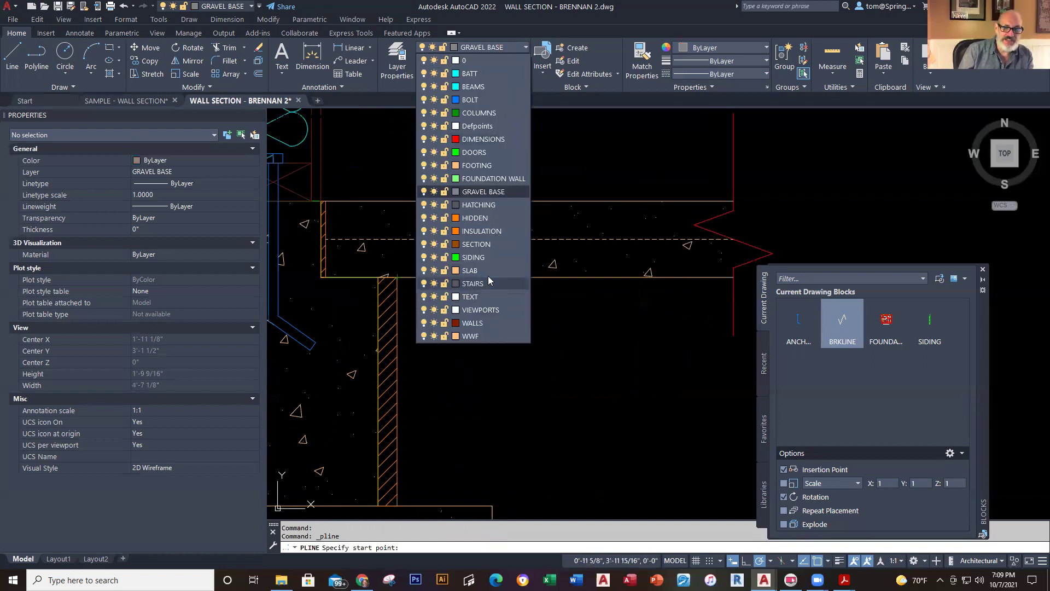
pyautogui.click(478, 205)
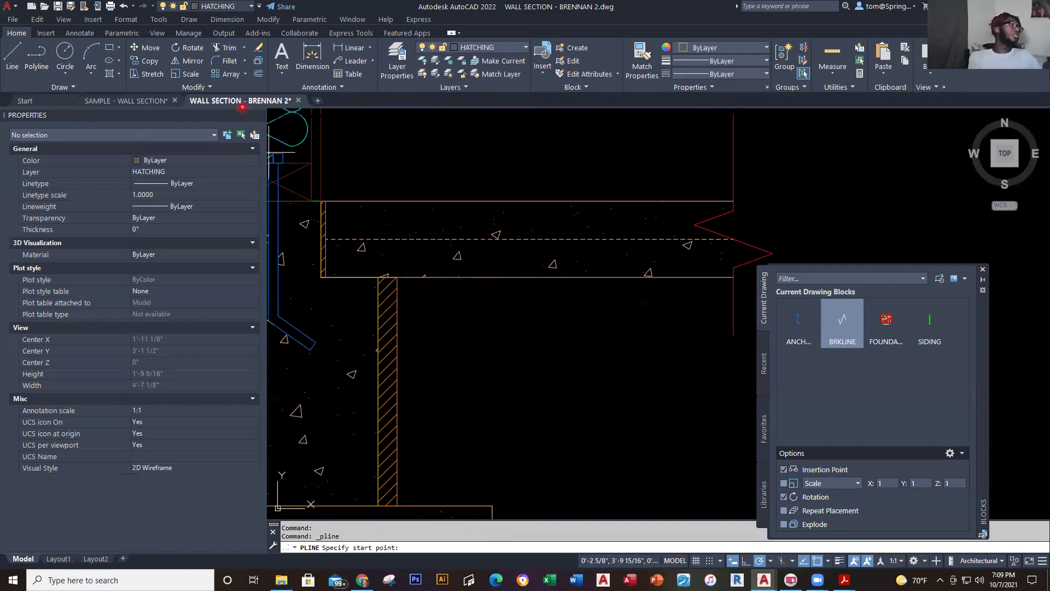
pyautogui.click(399, 276)
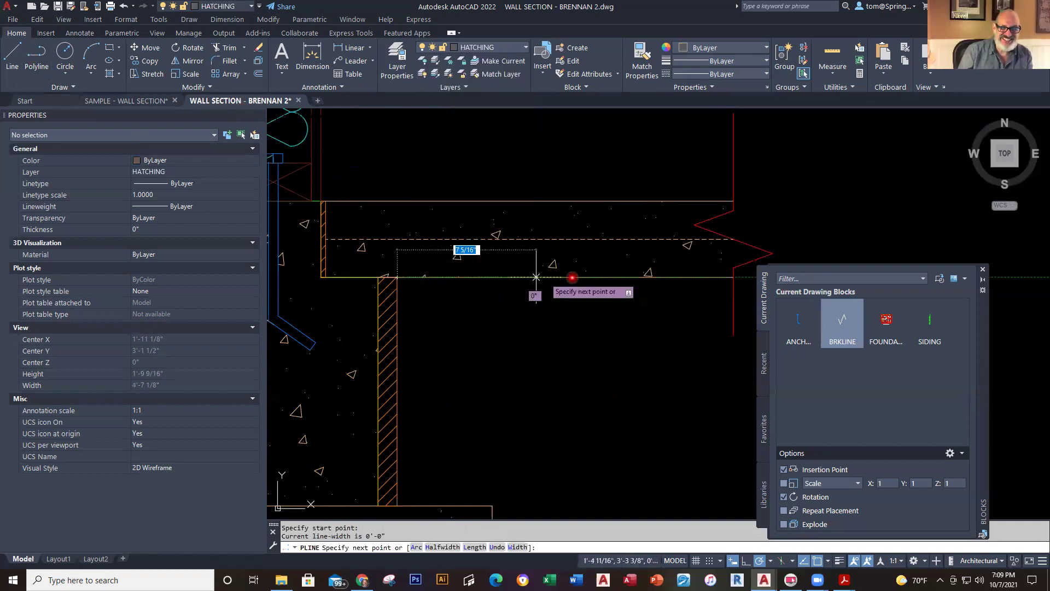
pyautogui.click(730, 275)
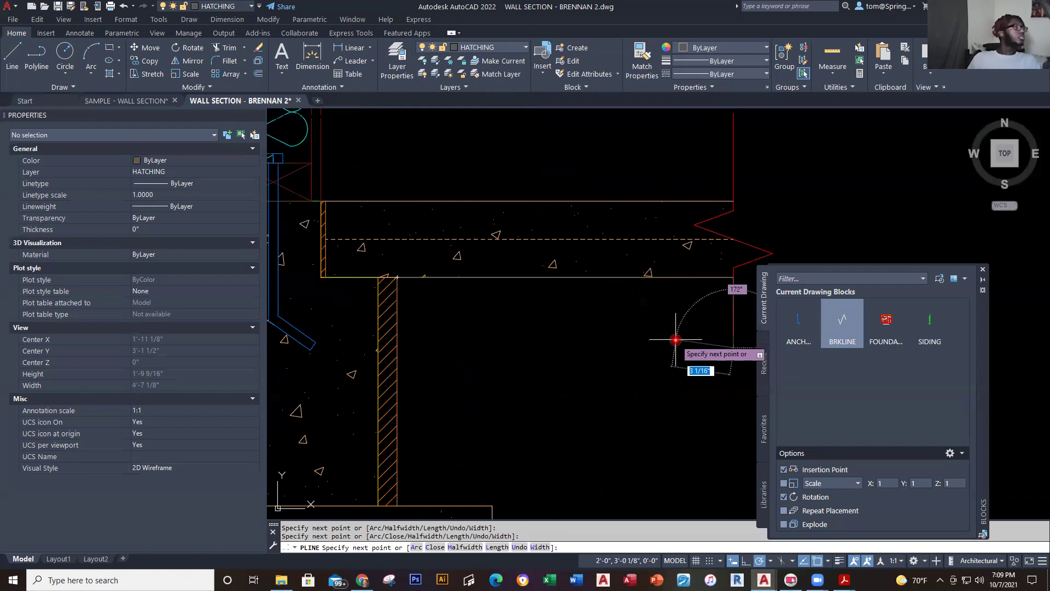
pyautogui.write('1')
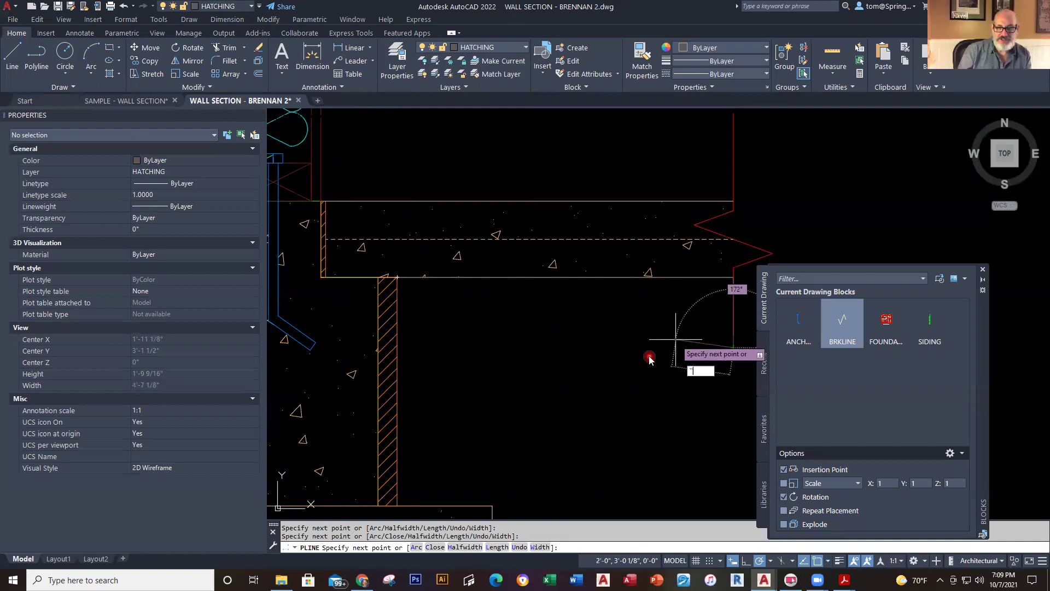
pyautogui.press('Escape')
pyautogui.press('Escape')
# Draw a polyline about 3 5/8" down the foundation insulation's inner face from the slab's underside
pyautogui.rightClick(623, 331)
pyautogui.click(663, 340)
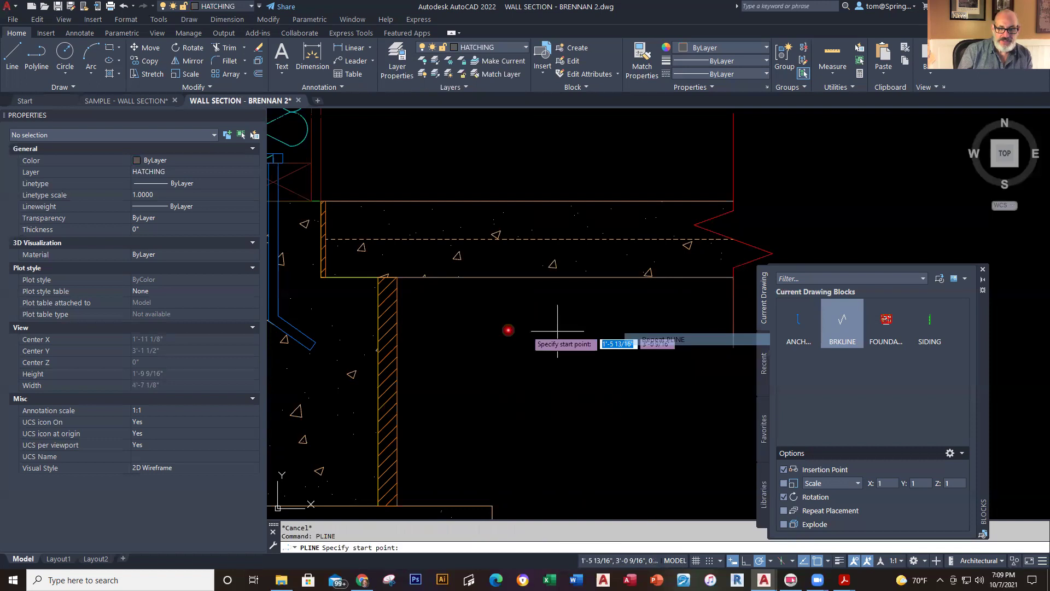
pyautogui.click(397, 276)
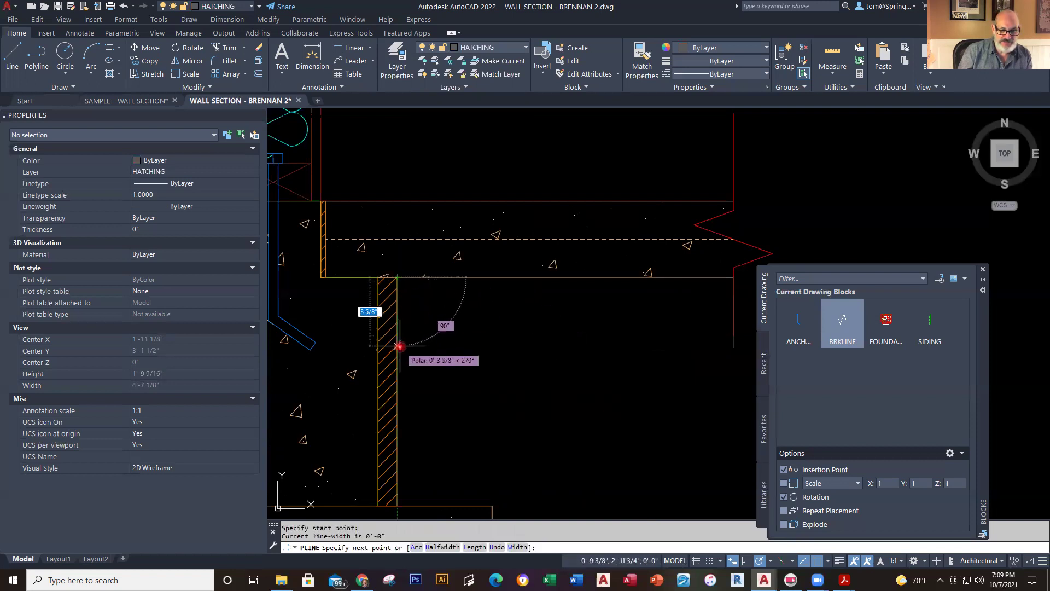
pyautogui.press('Escape')
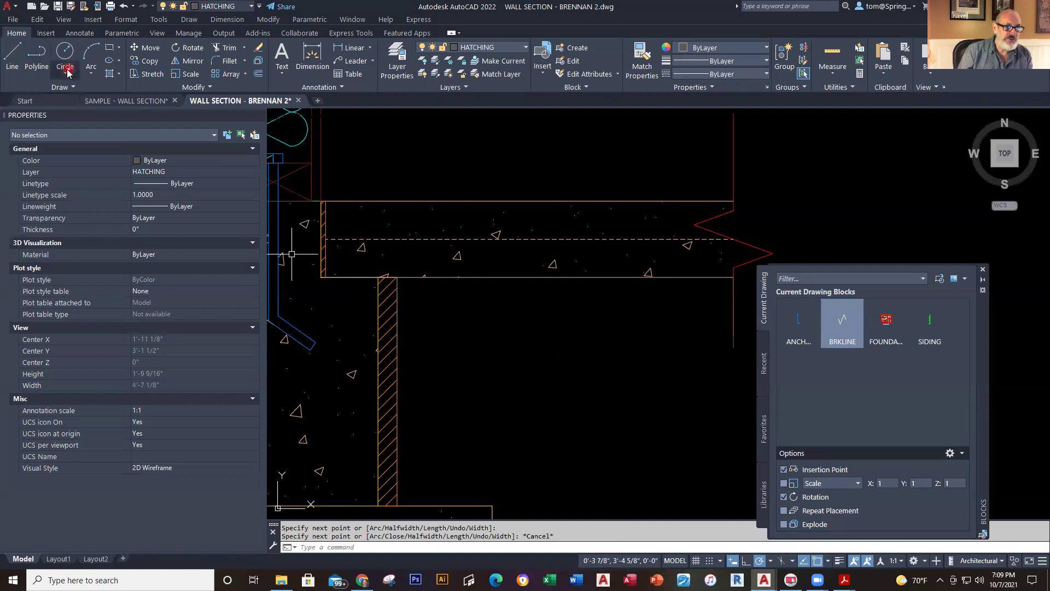
# Draw a jagged polyline under the slab from the lower end of the insulation-side line across to the break line
pyautogui.click(37, 53)
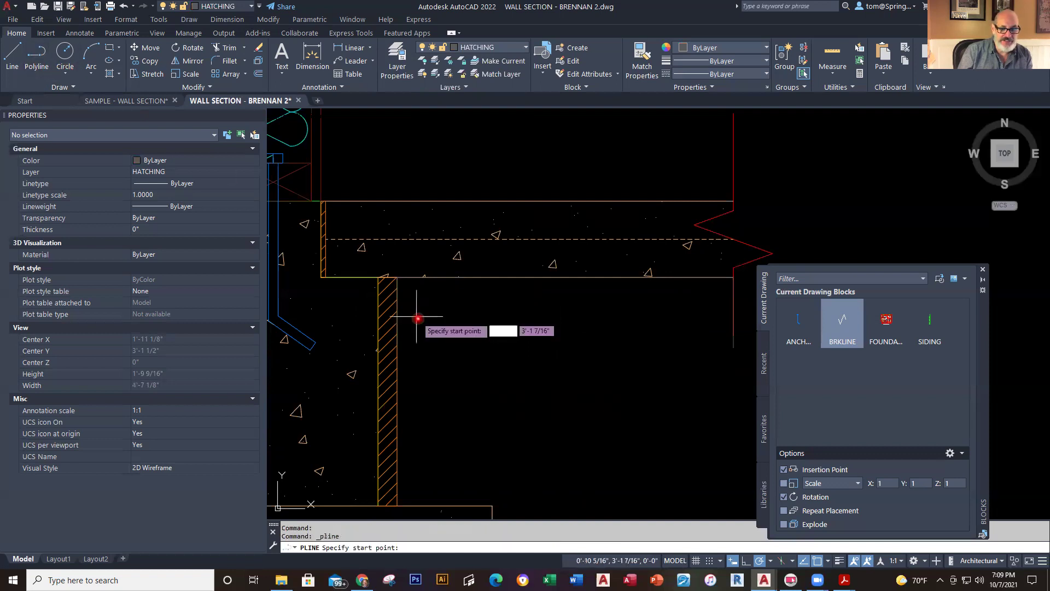
pyautogui.click(396, 343)
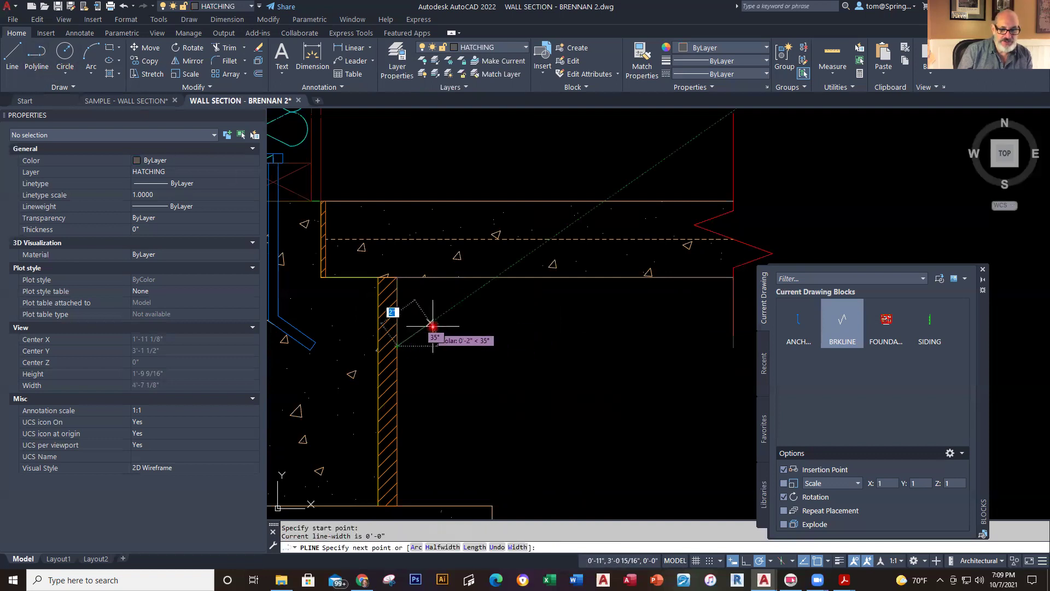
pyautogui.click(437, 334)
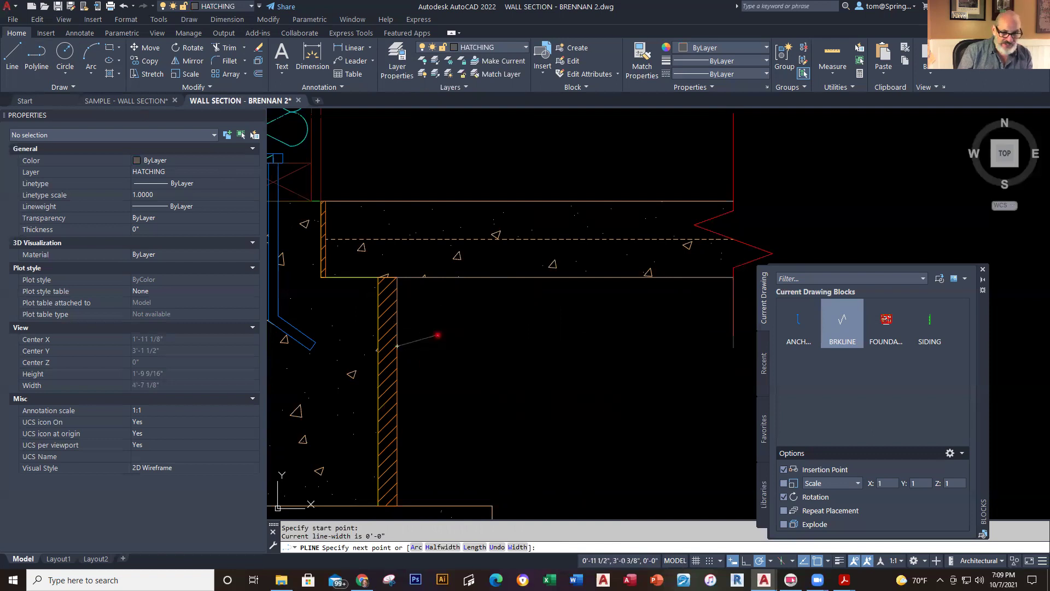
pyautogui.click(494, 341)
pyautogui.click(510, 329)
pyautogui.click(562, 344)
pyautogui.click(603, 345)
pyautogui.click(645, 358)
pyautogui.click(678, 336)
pyautogui.click(733, 345)
pyautogui.press('Escape')
pyautogui.press('Escape')
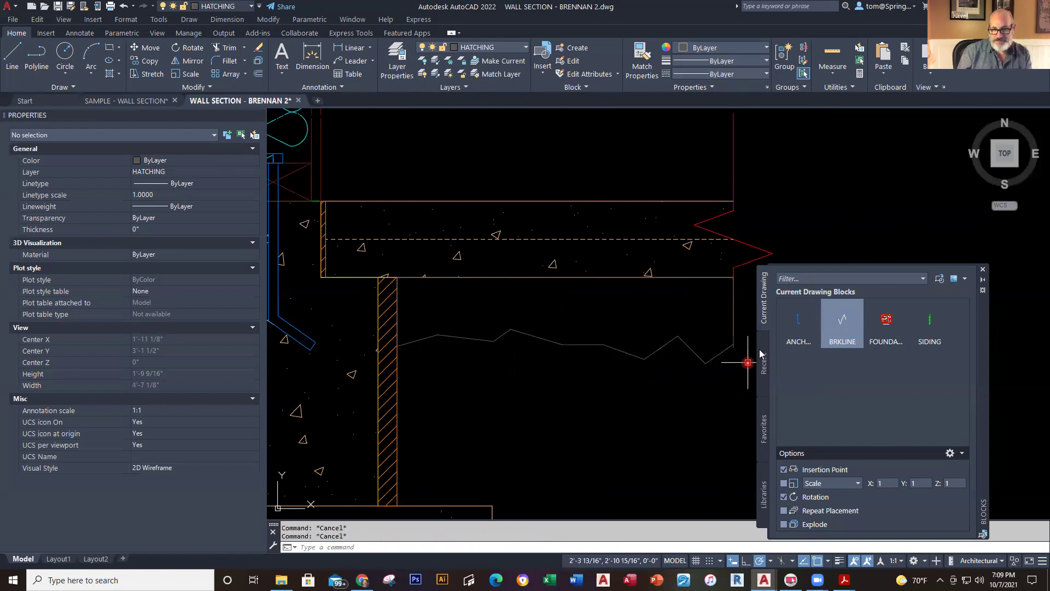
# Trim off the short piece of vertical line extending below the jagged polyline's end at the break line
pyautogui.scroll(3, 722, 349)
pyautogui.scroll(2, 557, 396)
pyautogui.scroll(2, 642, 369)
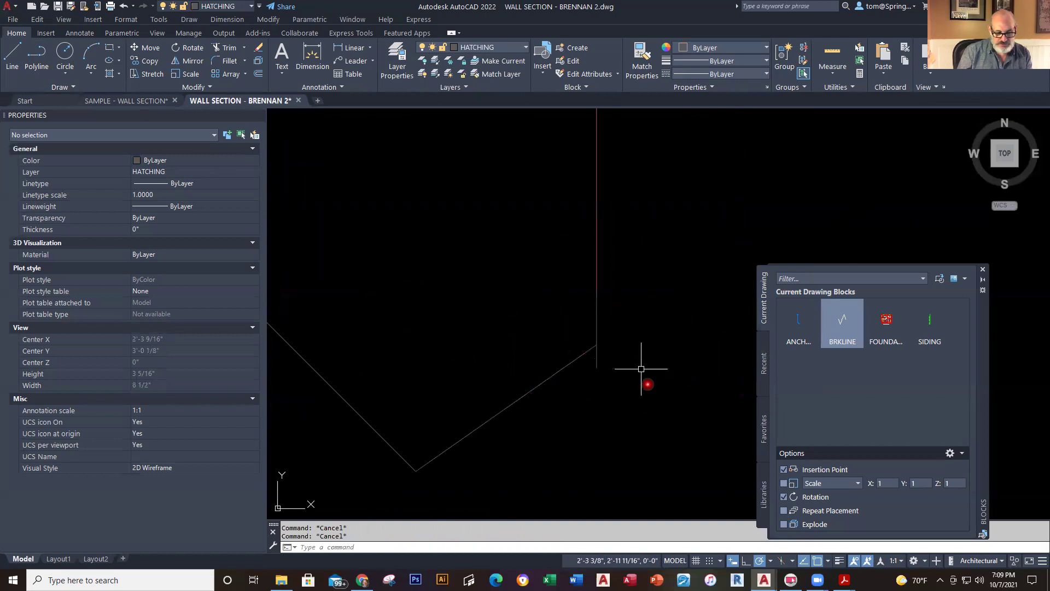
pyautogui.write('tr')
pyautogui.press('Return')
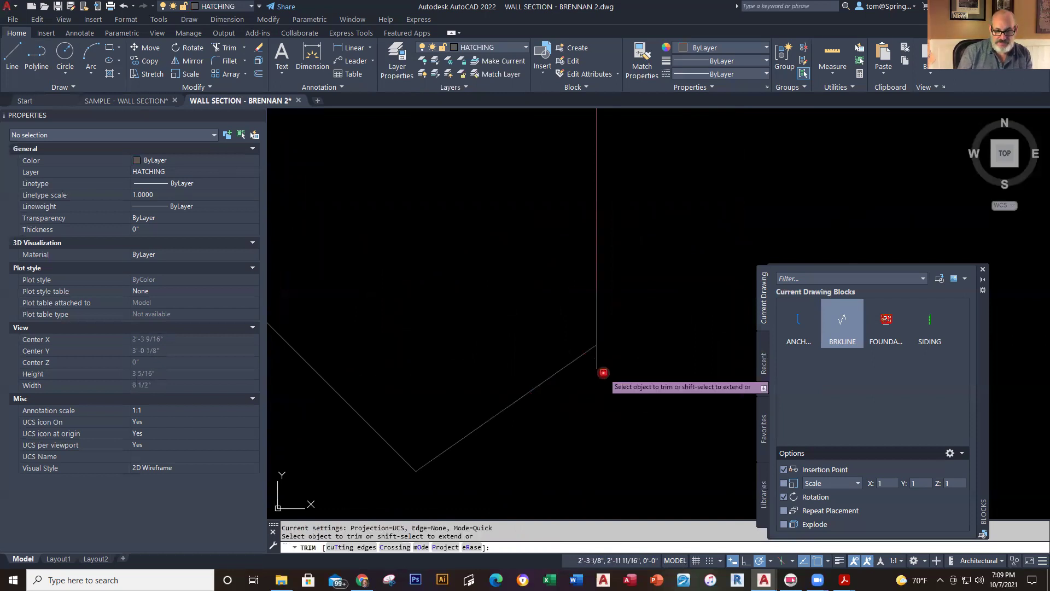
pyautogui.press('Escape')
pyautogui.scroll(-10, 607, 442)
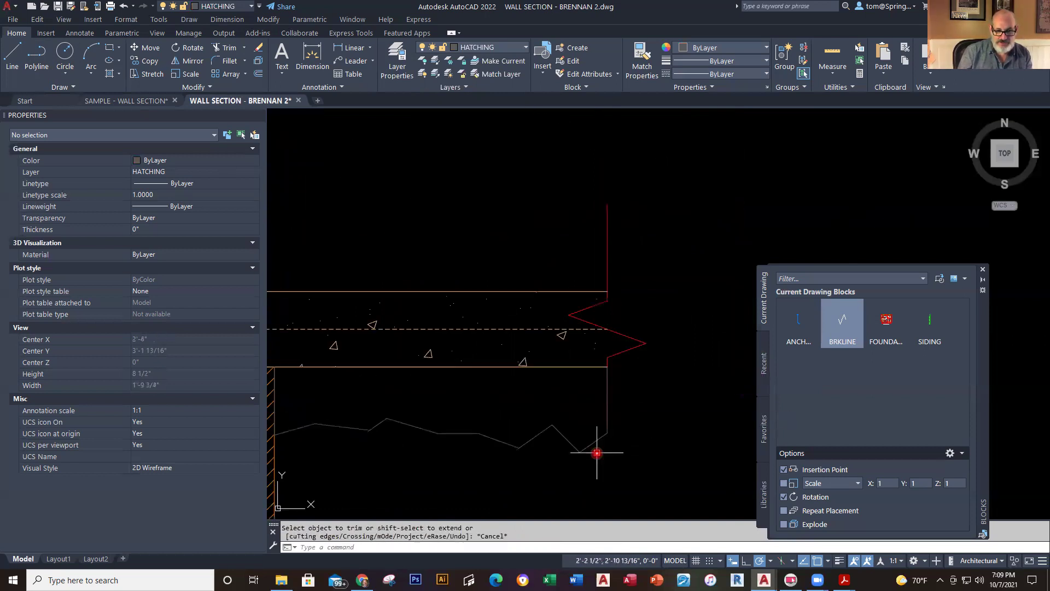
# Try to join the jagged polyline with the side and top lines into one outline, and undo the join
pyautogui.moveTo(433, 481); pyautogui.dragTo(531, 461, button='middle')
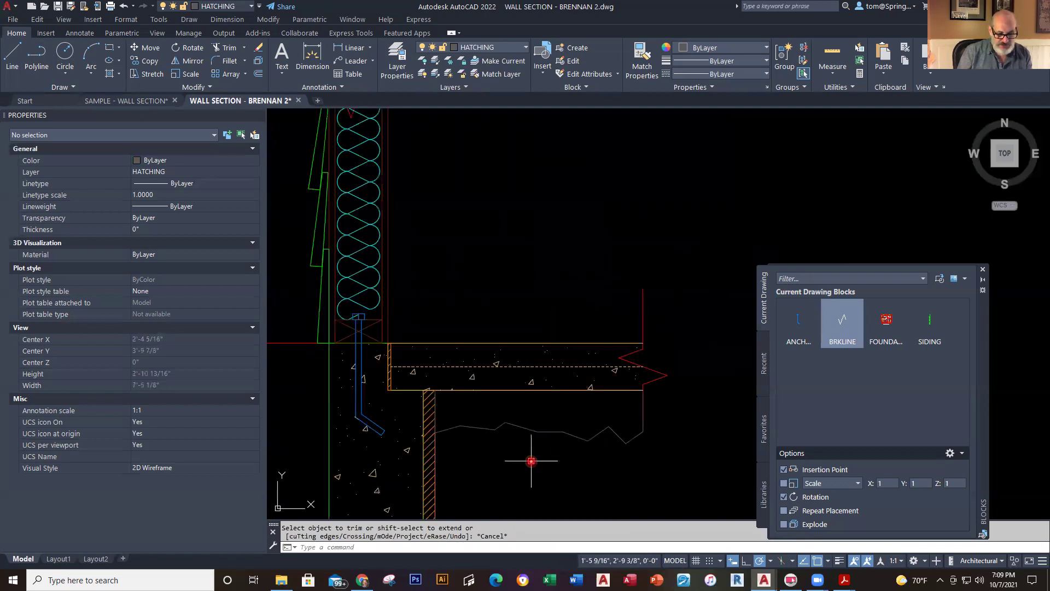
pyautogui.write('j')
pyautogui.press('Return')
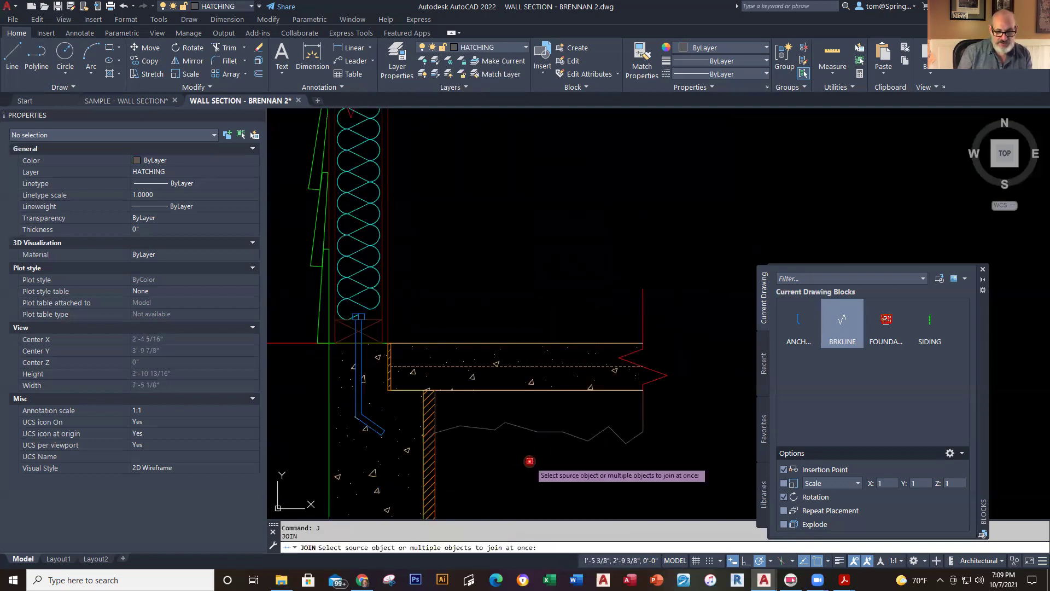
pyautogui.click(416, 461)
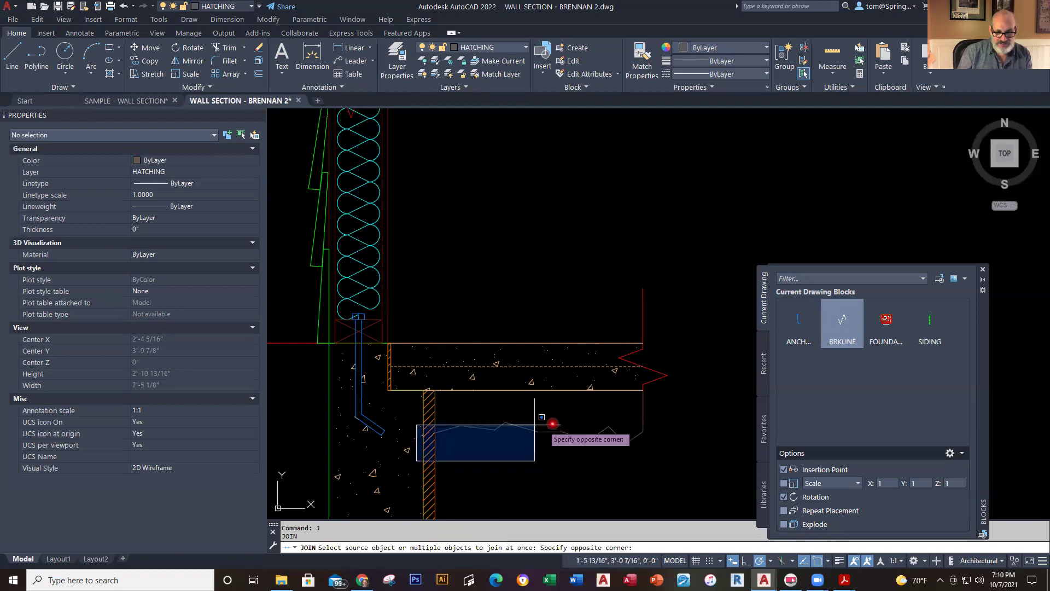
pyautogui.click(647, 385)
pyautogui.press('Return')
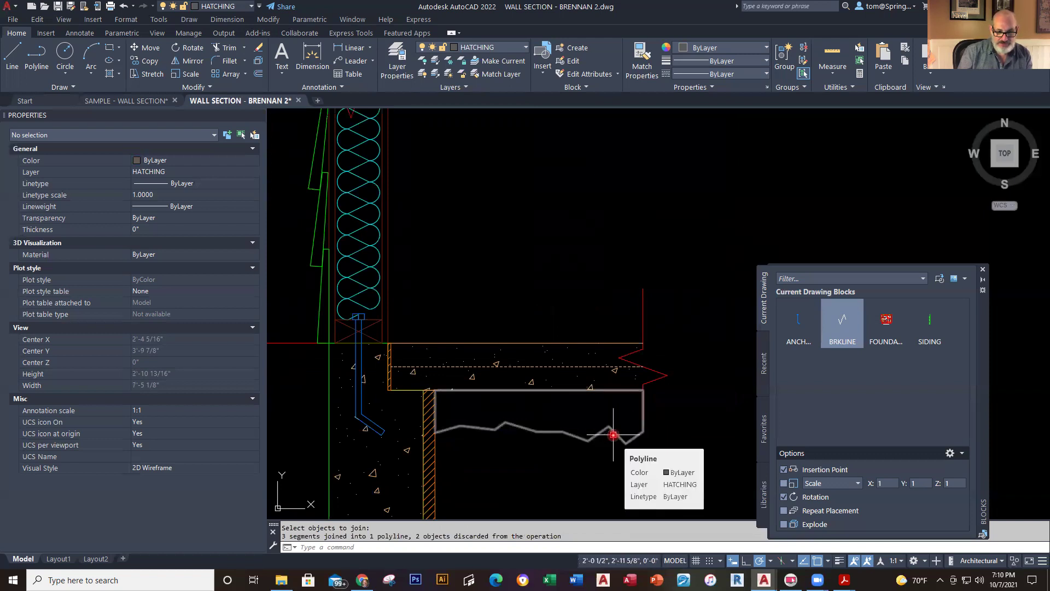
pyautogui.press('Escape')
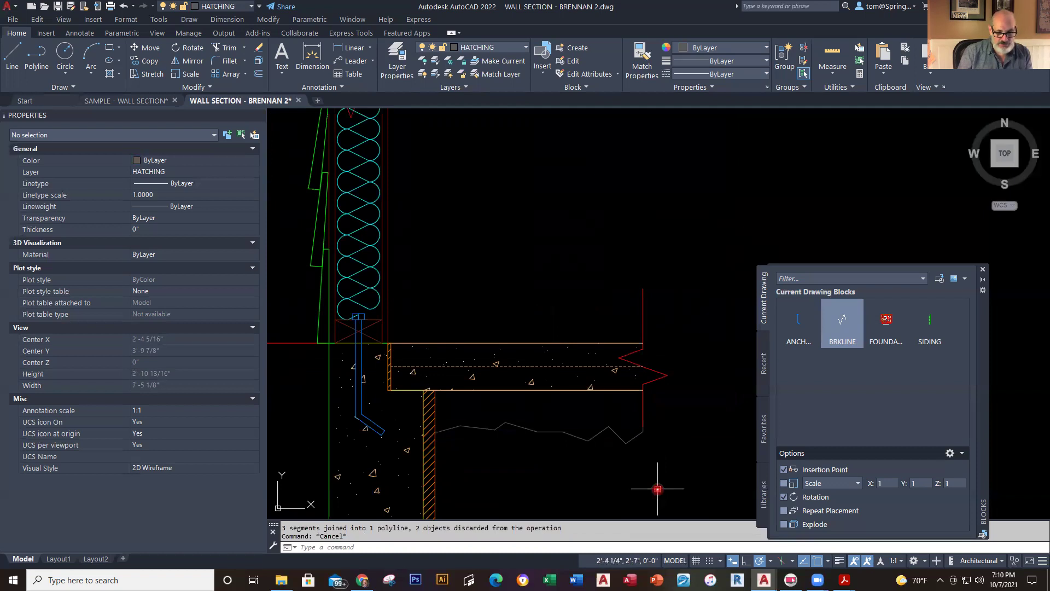
pyautogui.hotkey('ctrl', 'z')
# Convert the jagged polyline under the slab into a smooth curve with the polyline edit's Spline option
pyautogui.click(615, 434)
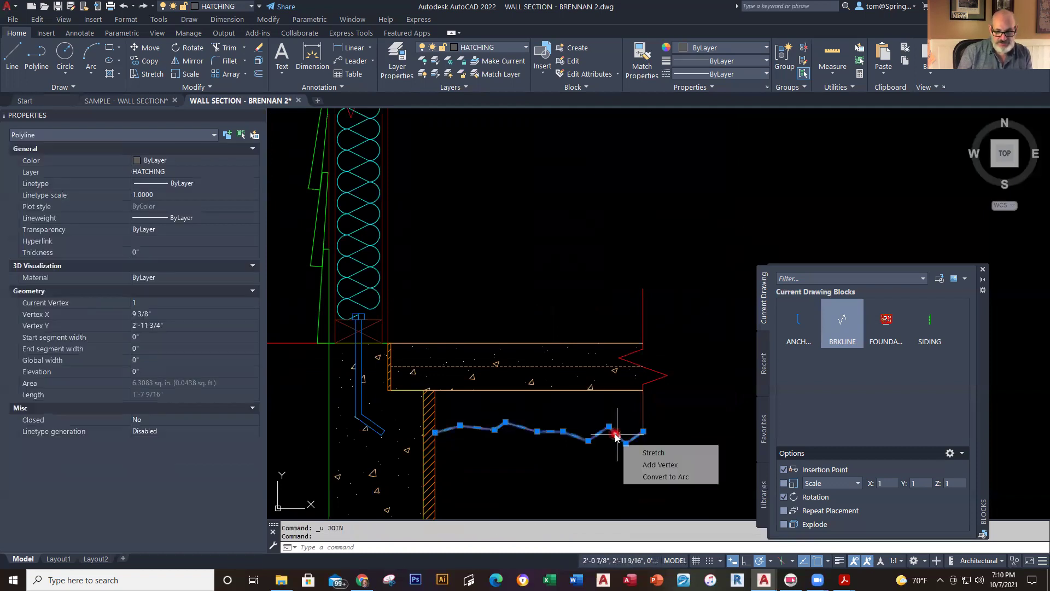
pyautogui.doubleClick(615, 435)
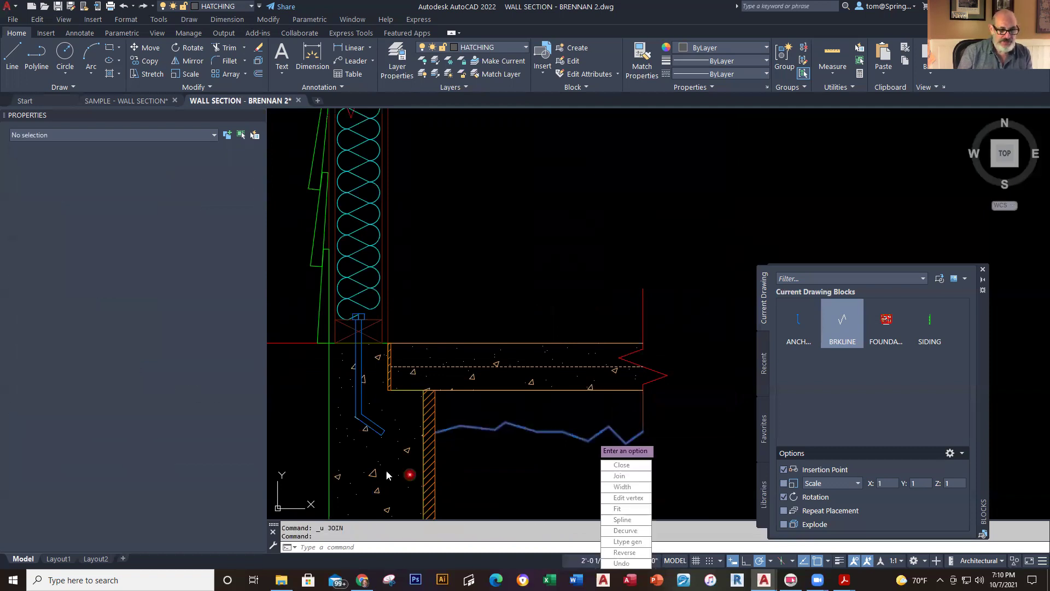
pyautogui.click(623, 518)
pyautogui.press('Escape')
pyautogui.press('Escape')
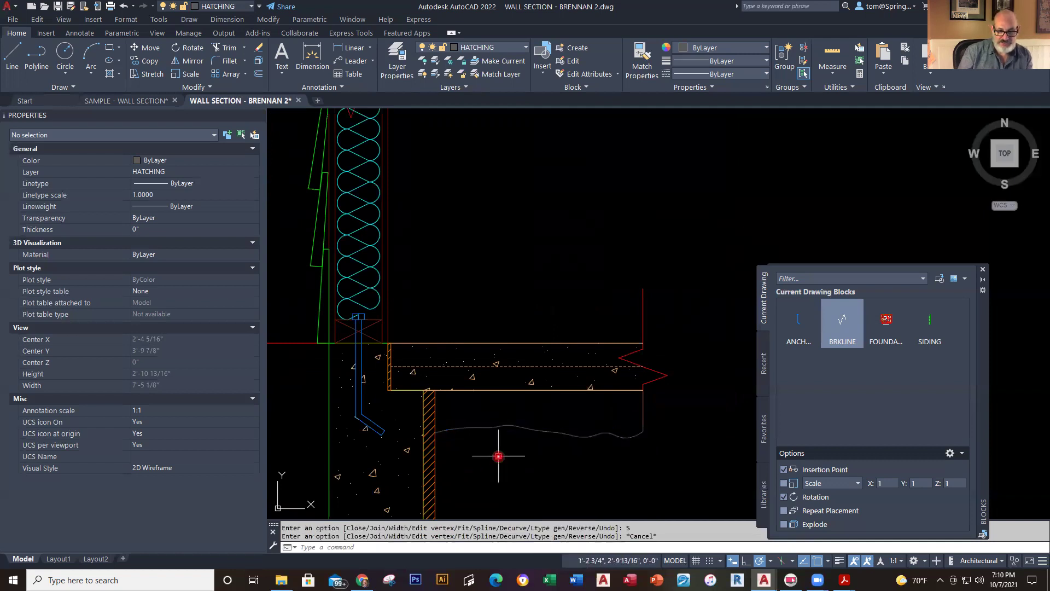
# Join the smoothed bottom curve with the side and top lines into one closed gravel outline, and check it by selecting it
pyautogui.write('j')
pyautogui.press('Return')
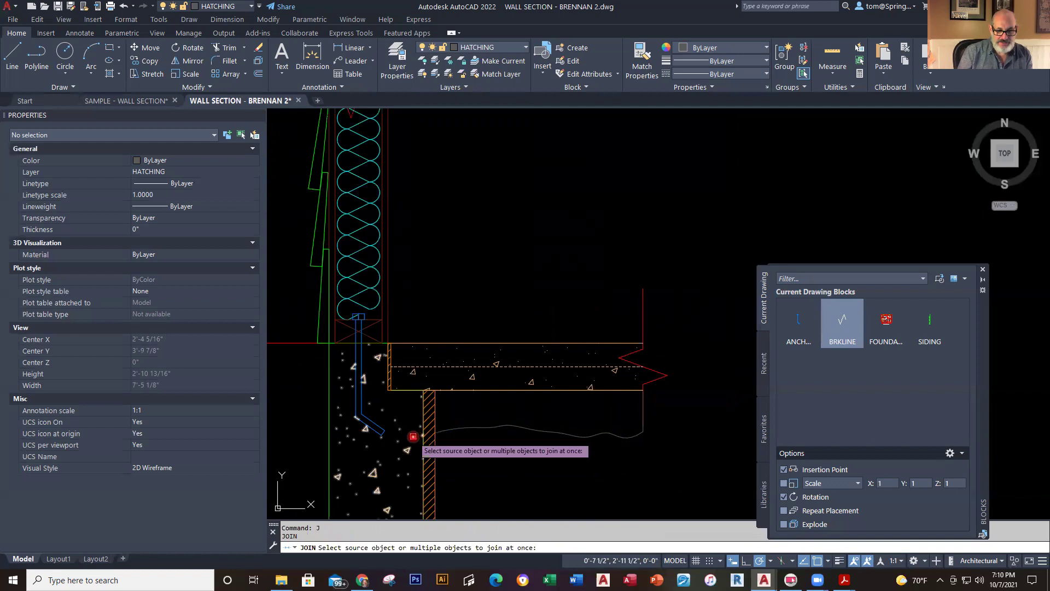
pyautogui.click(413, 463)
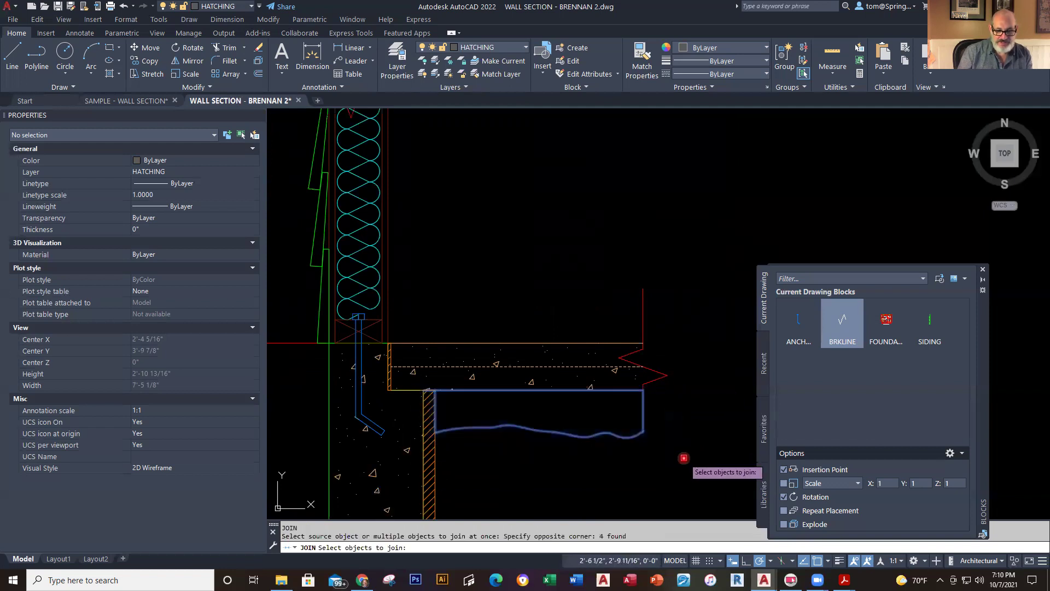
pyautogui.press('Return')
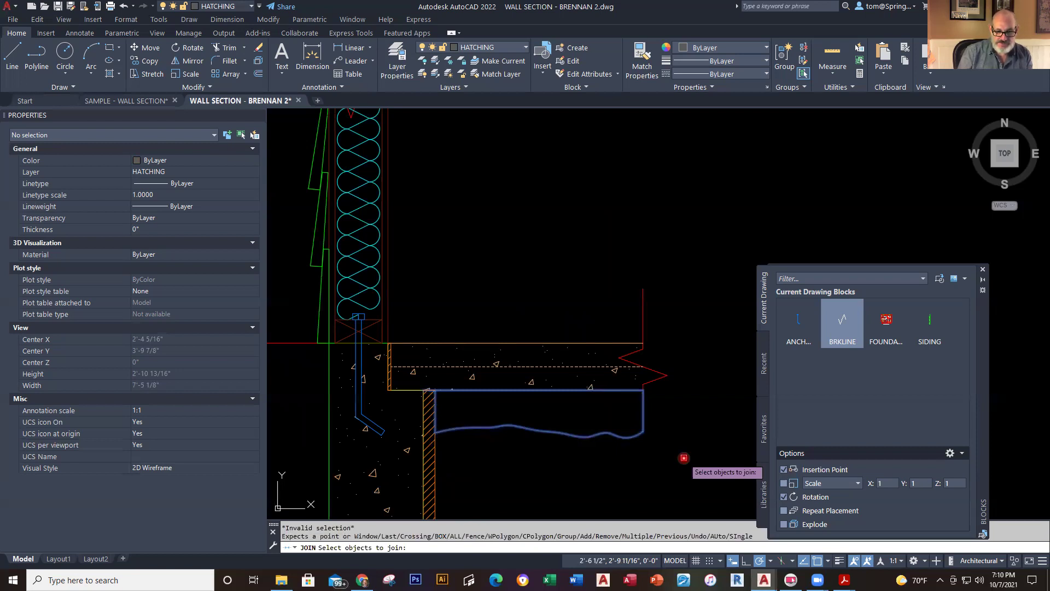
pyautogui.press('Return')
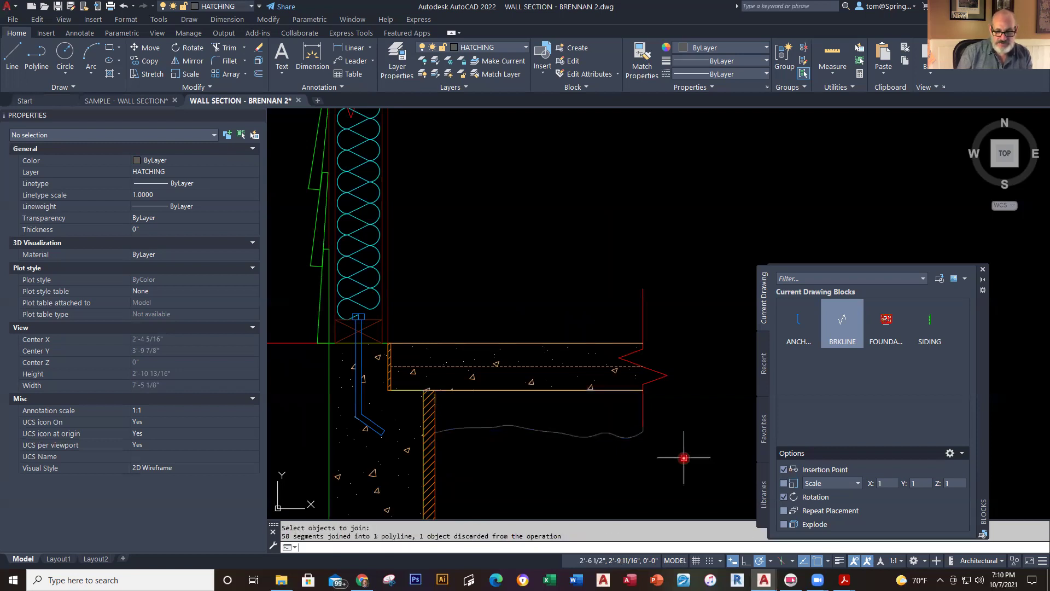
pyautogui.click(601, 435)
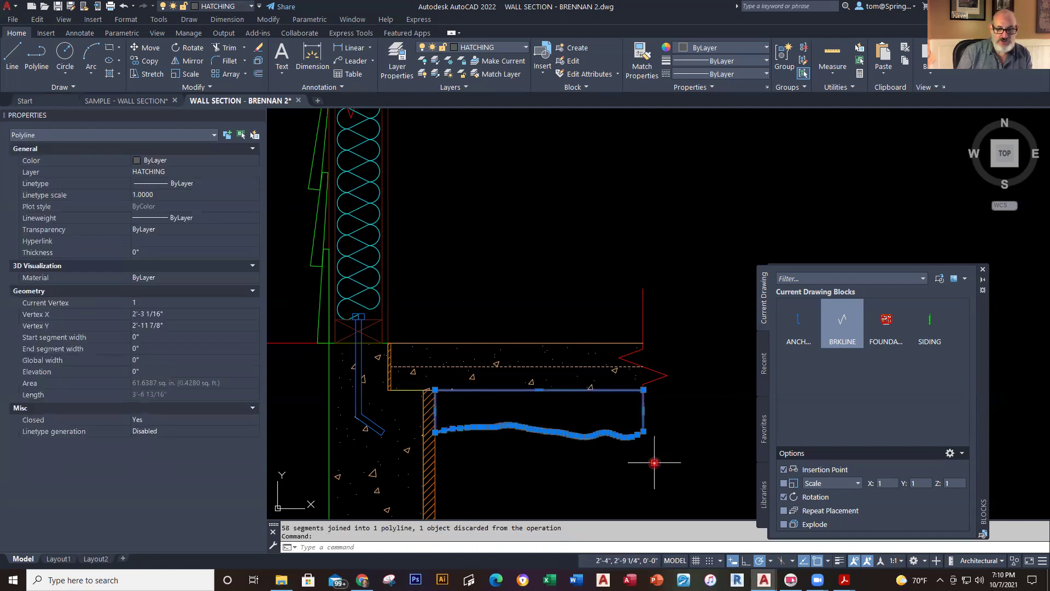
pyautogui.press('Escape')
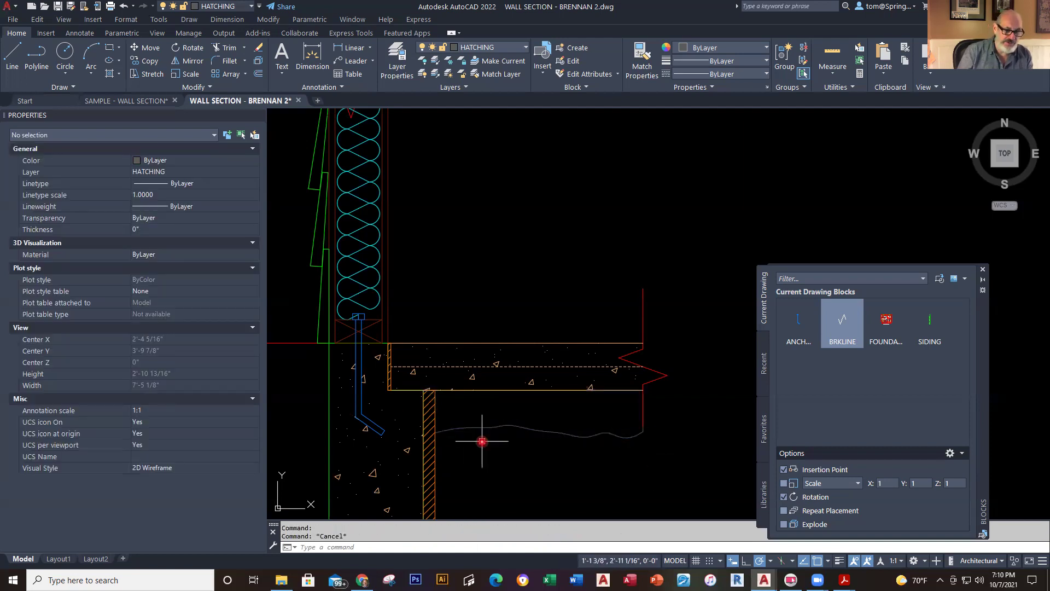
# Draw a sample polyline in the empty area beside the wall, about 1'-5" horizontally and then a short way straight down
pyautogui.scroll(-2, 482, 441)
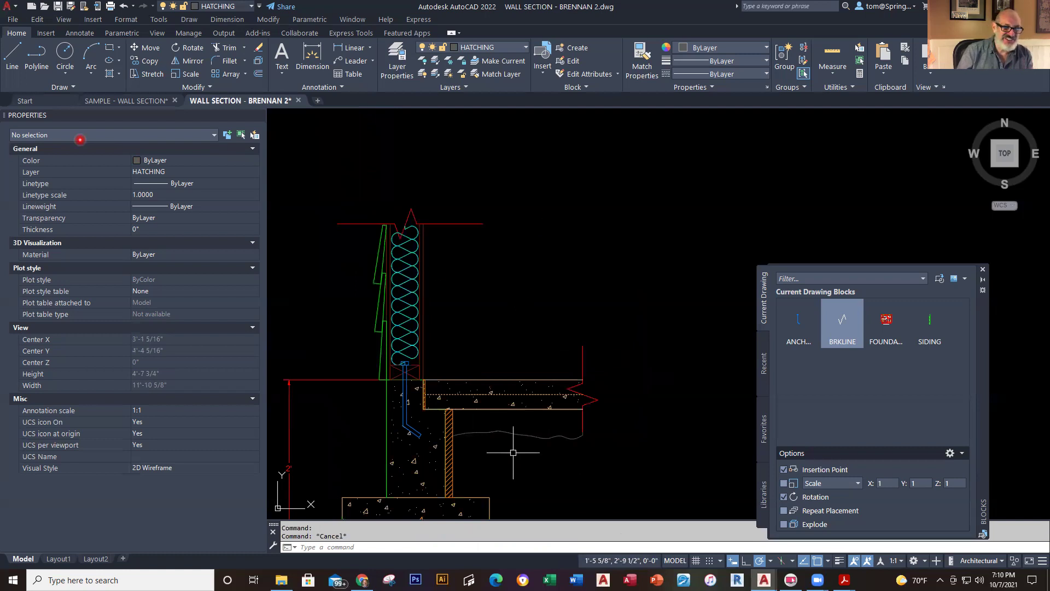
pyautogui.moveTo(513, 452); pyautogui.dragTo(495, 501, button='middle')
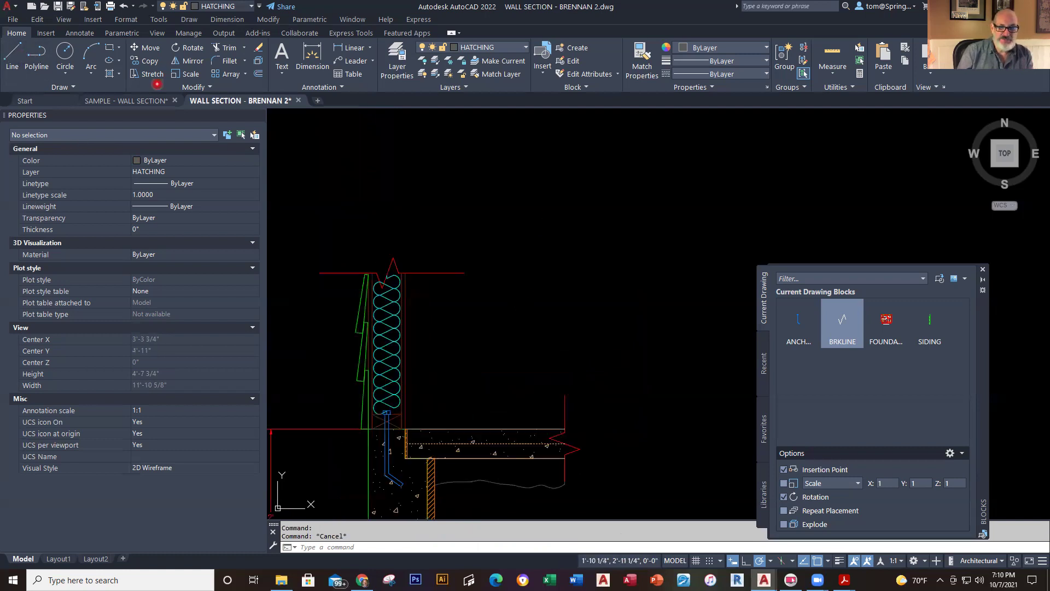
pyautogui.write('pl')
pyautogui.press('Return')
pyautogui.click(523, 274)
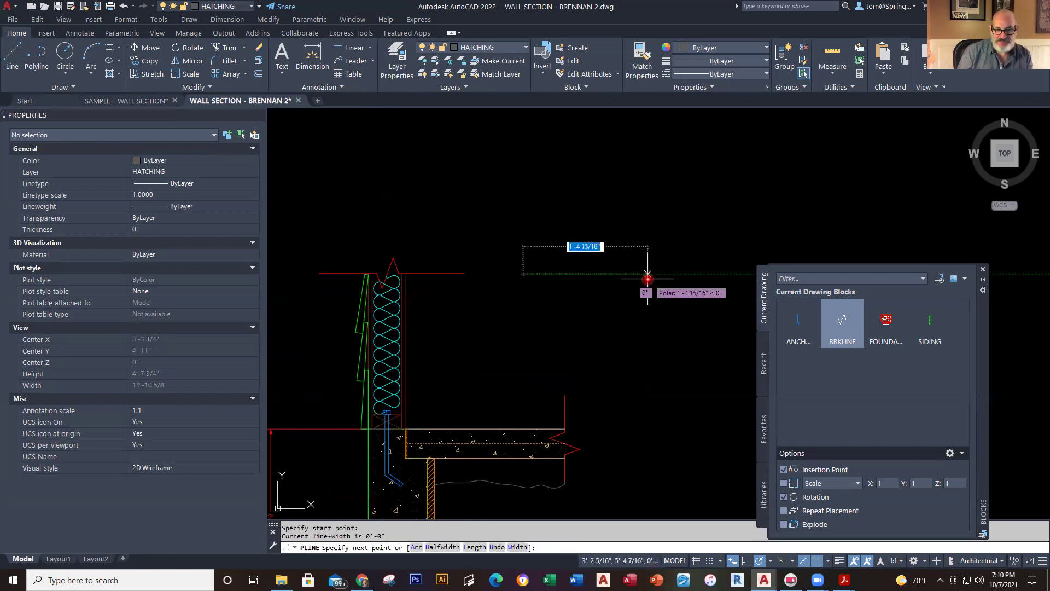
pyautogui.press('Escape')
# Draw the left side of the sample outline as a polyline running a short way straight down from the top line's left end
pyautogui.rightClick(590, 250)
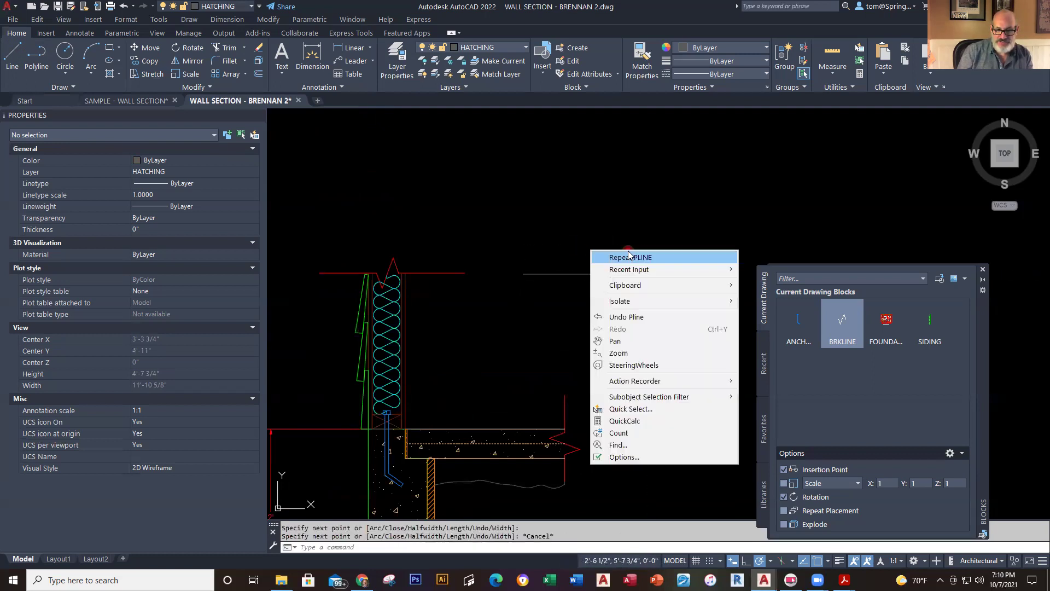
pyautogui.click(626, 257)
pyautogui.click(523, 273)
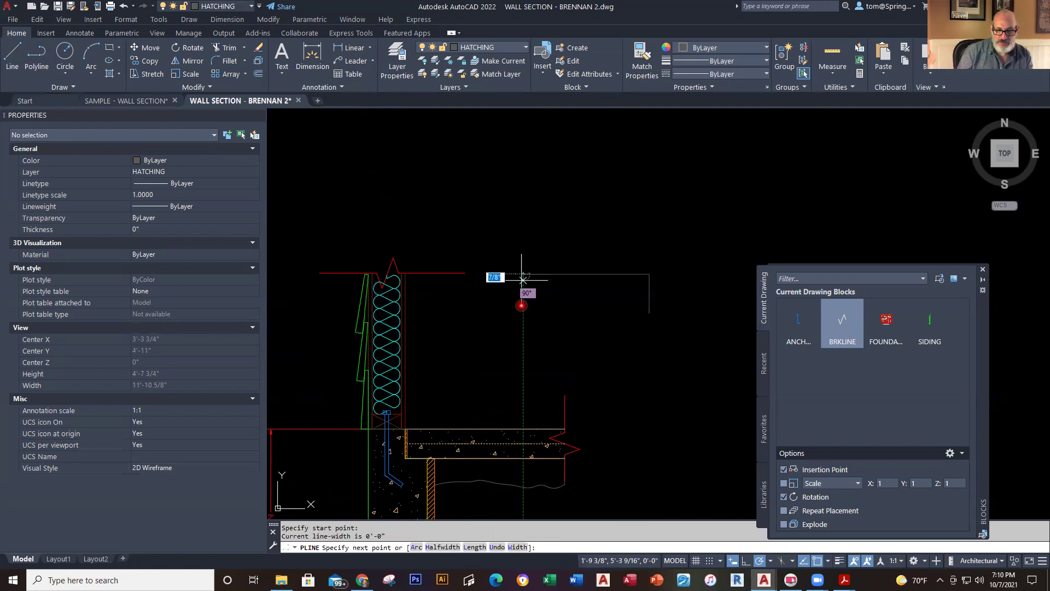
pyautogui.click(523, 311)
pyautogui.press('Escape')
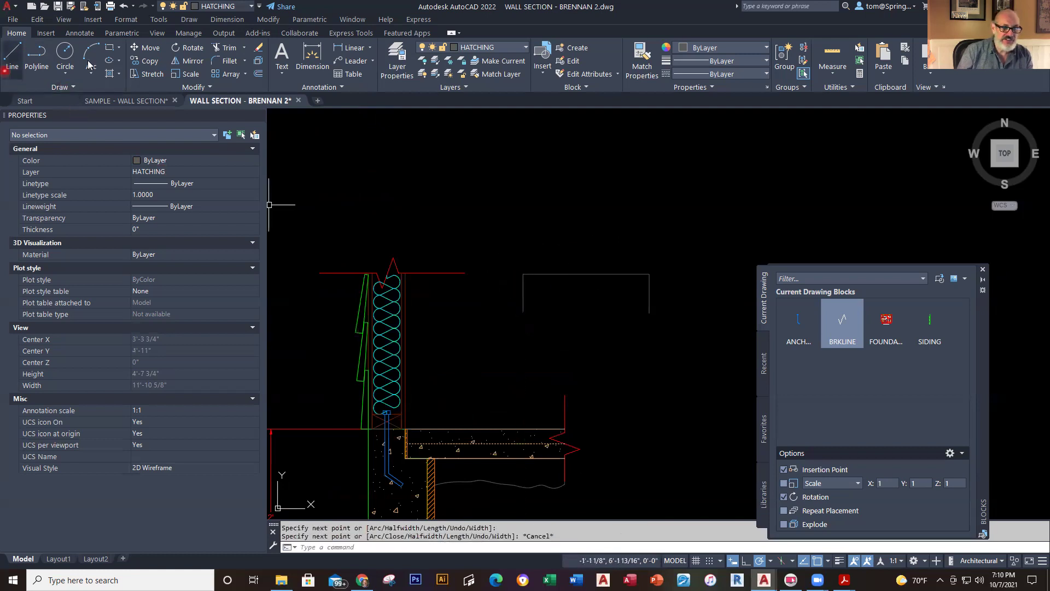
# Draw a jagged polyline between the lower ends of the sample outline's two sides
pyautogui.click(33, 58)
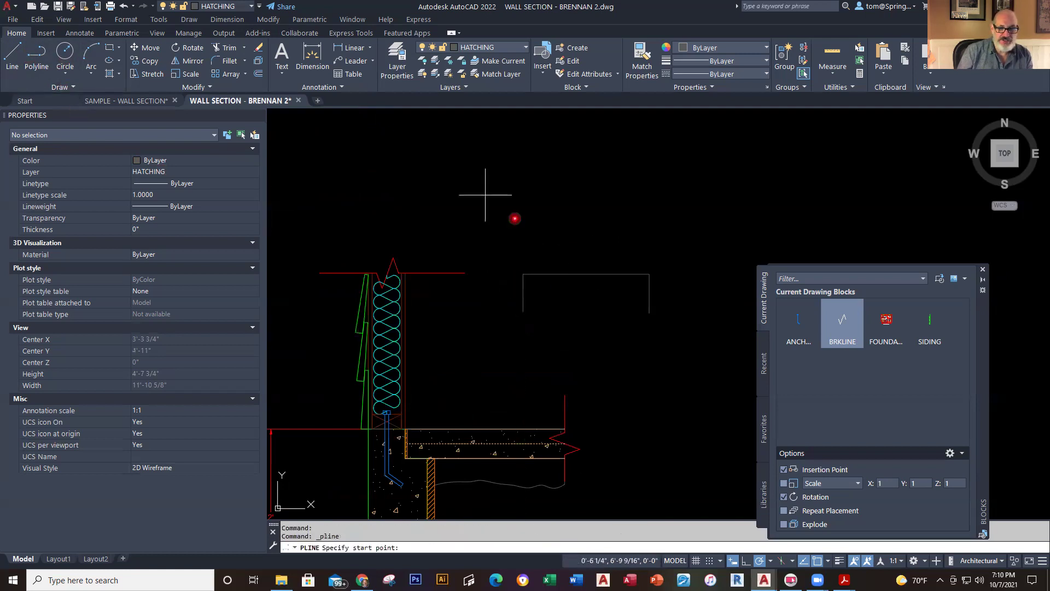
pyautogui.click(523, 311)
pyautogui.click(557, 305)
pyautogui.click(580, 316)
pyautogui.click(595, 302)
pyautogui.click(602, 309)
pyautogui.click(617, 309)
pyautogui.click(644, 335)
pyautogui.click(649, 313)
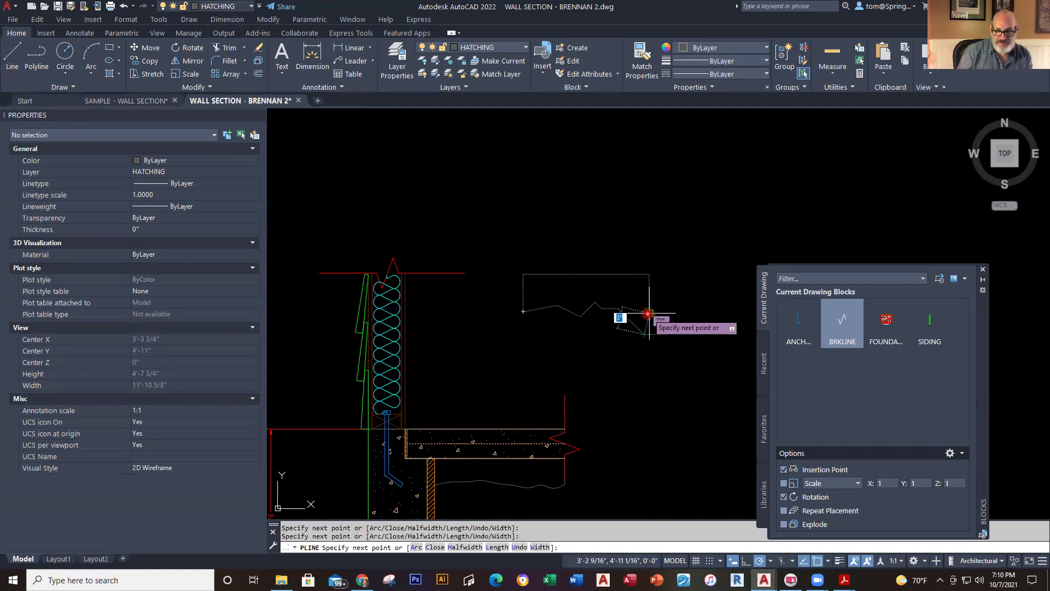
pyautogui.press('Escape')
# Smooth the sample's jagged bottom polyline into a curve with the polyline edit's Spline option
pyautogui.click(632, 324)
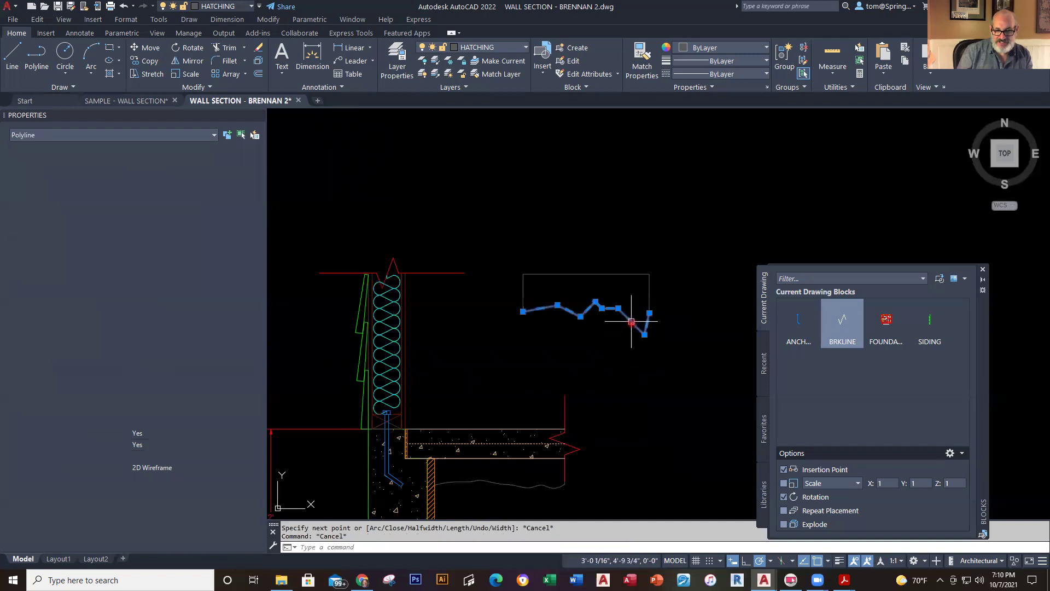
pyautogui.doubleClick(632, 323)
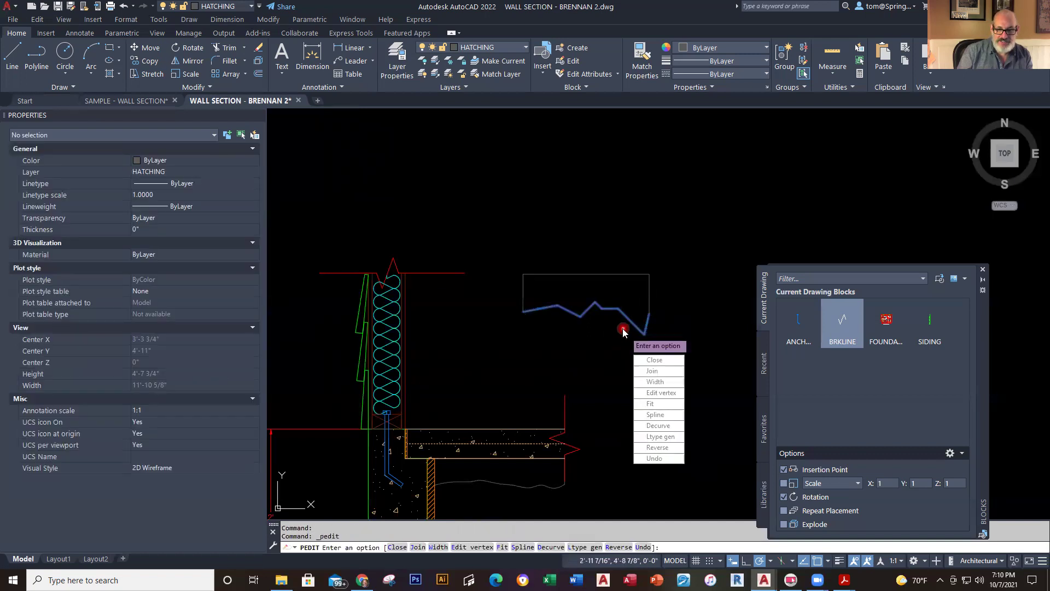
pyautogui.click(672, 414)
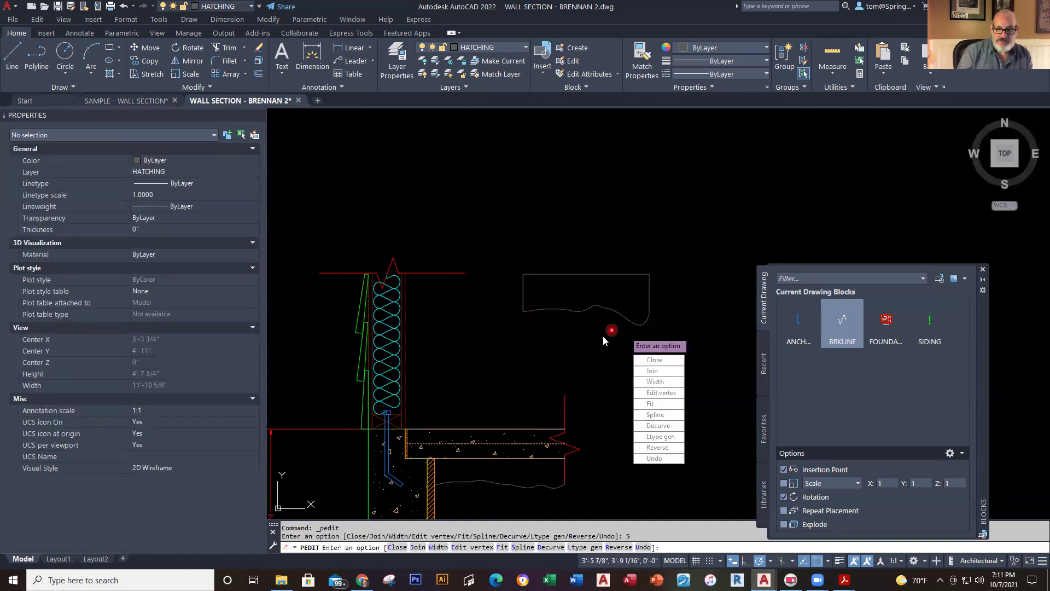
pyautogui.press('Escape')
pyautogui.press('Escape')
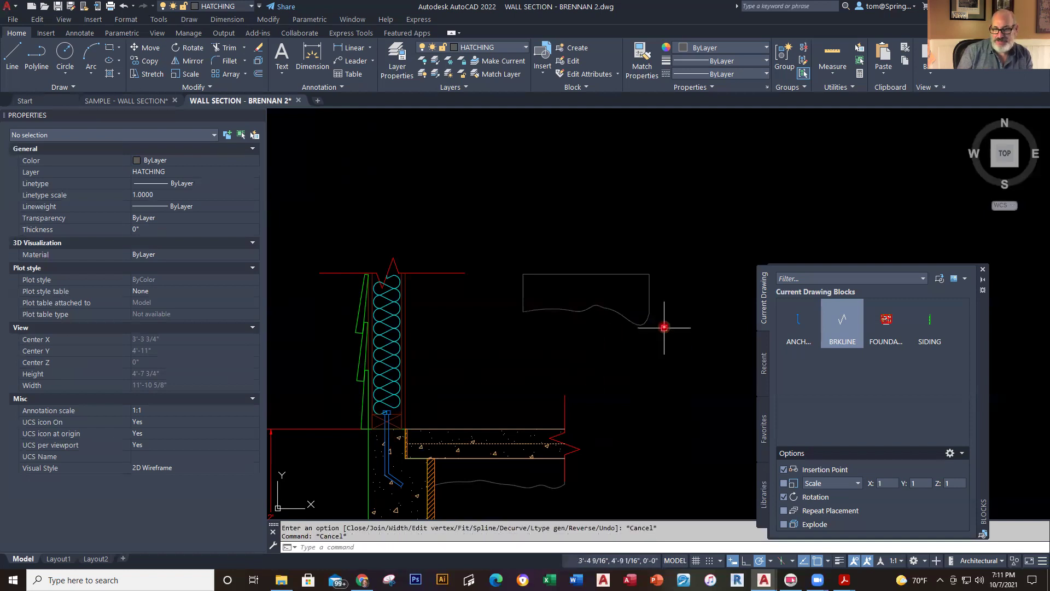
# Reshape the sample's smoothed bottom curve by stretching its control points, including the lowest one near the right end
pyautogui.click(639, 328)
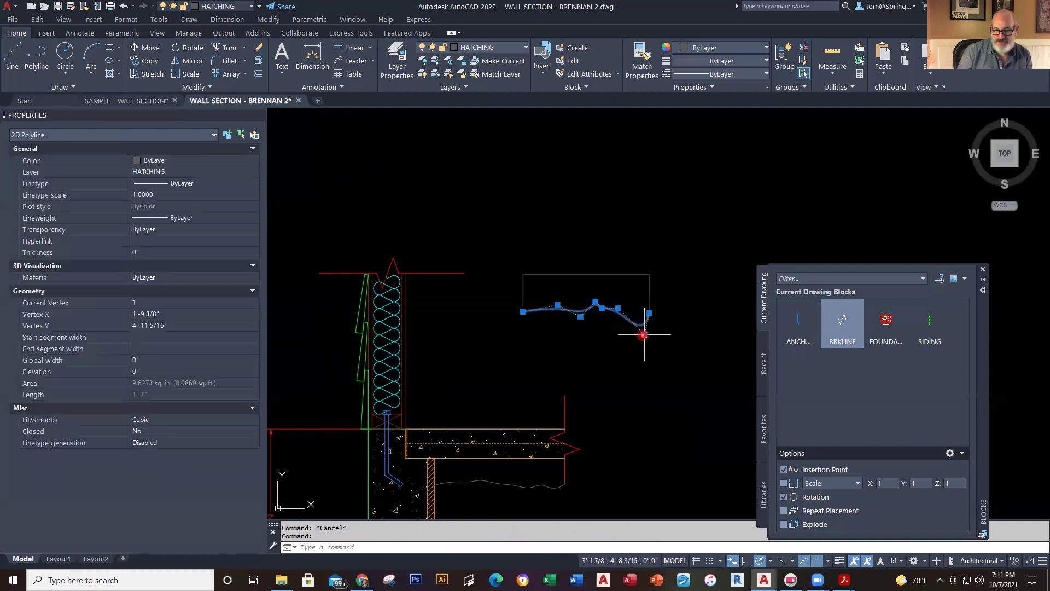
pyautogui.click(643, 336)
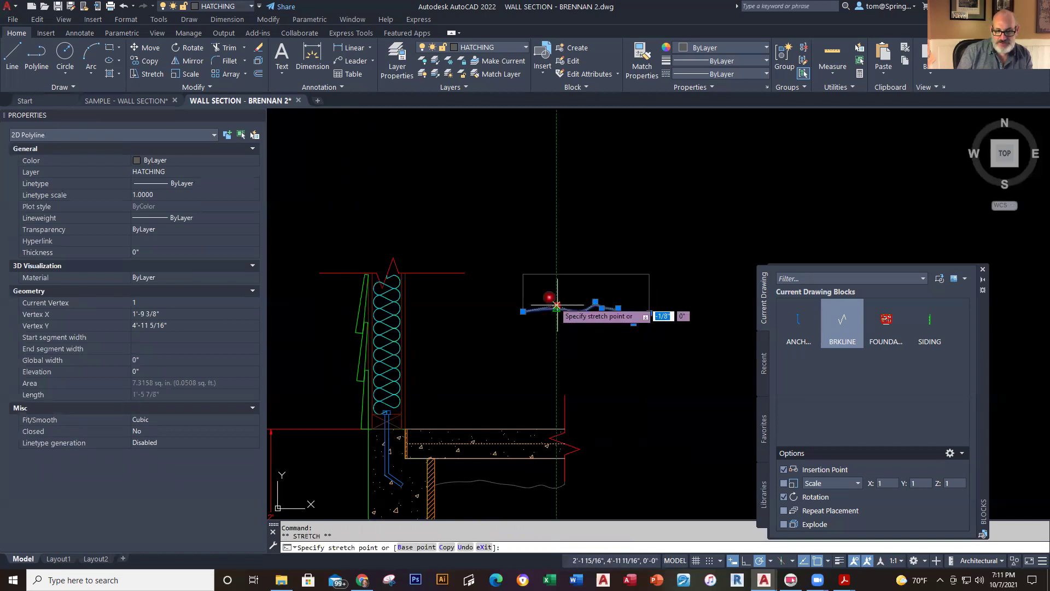
pyautogui.press('Escape')
pyautogui.press('Escape')
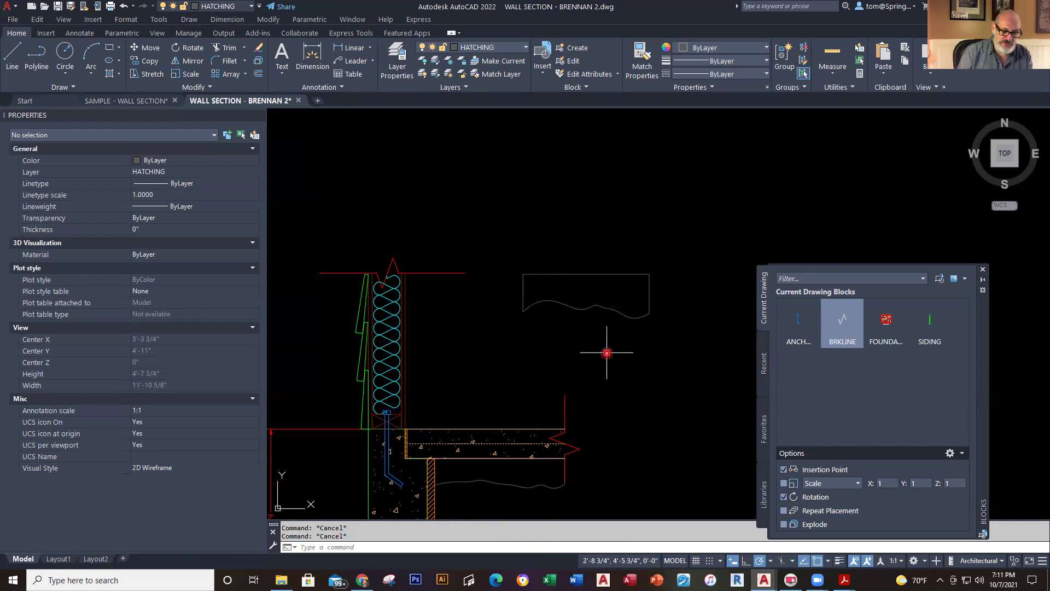
# Join all lines of the sample outline into one closed polyline, and check it by selecting it
pyautogui.write('j')
pyautogui.press('Return')
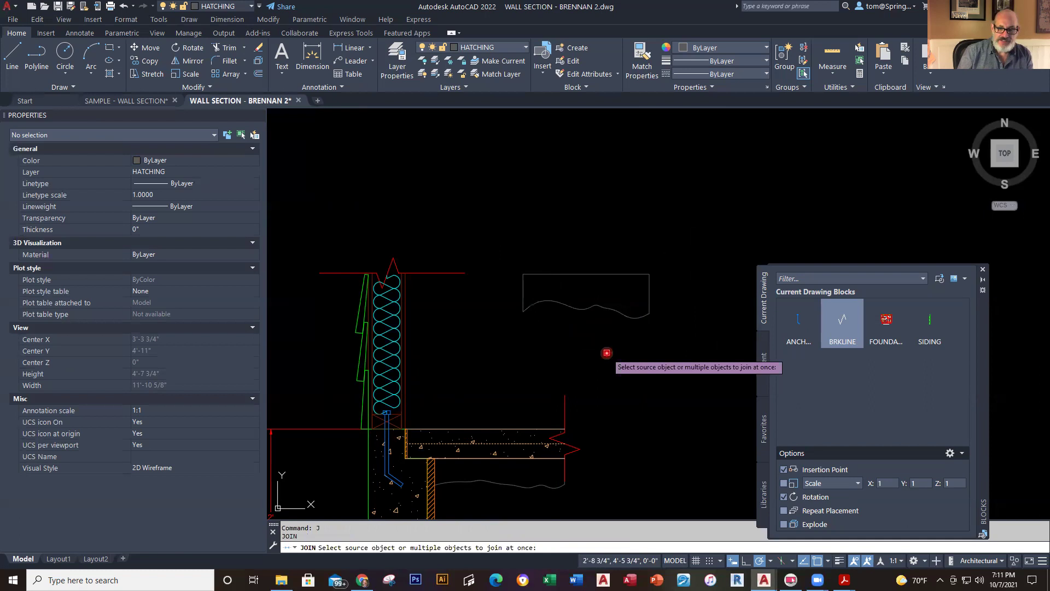
pyautogui.click(490, 357)
pyautogui.click(687, 253)
pyautogui.press('Return')
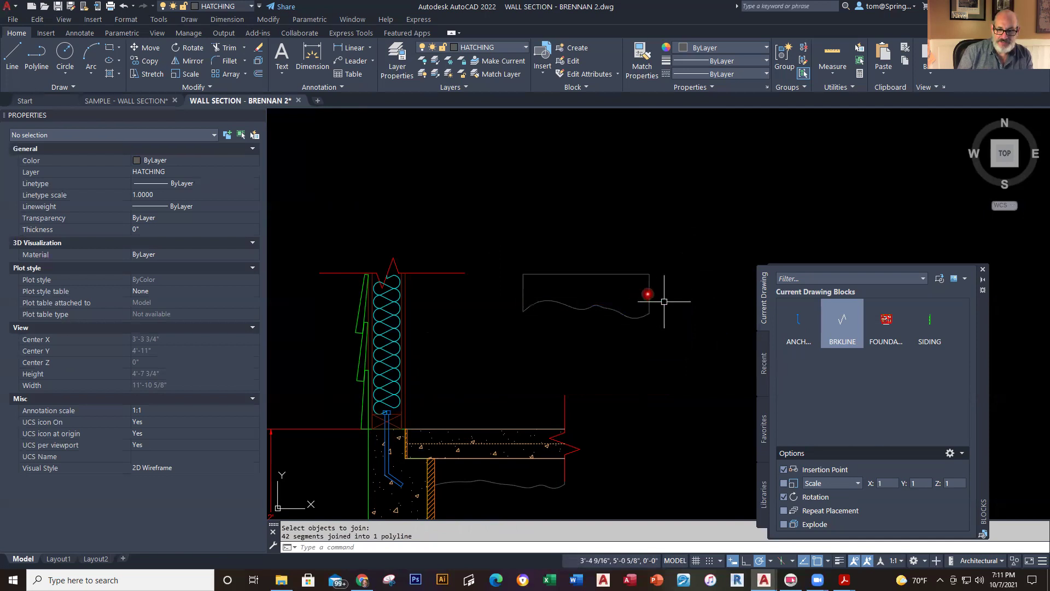
pyautogui.click(648, 294)
pyautogui.press('Escape')
pyautogui.press('Escape')
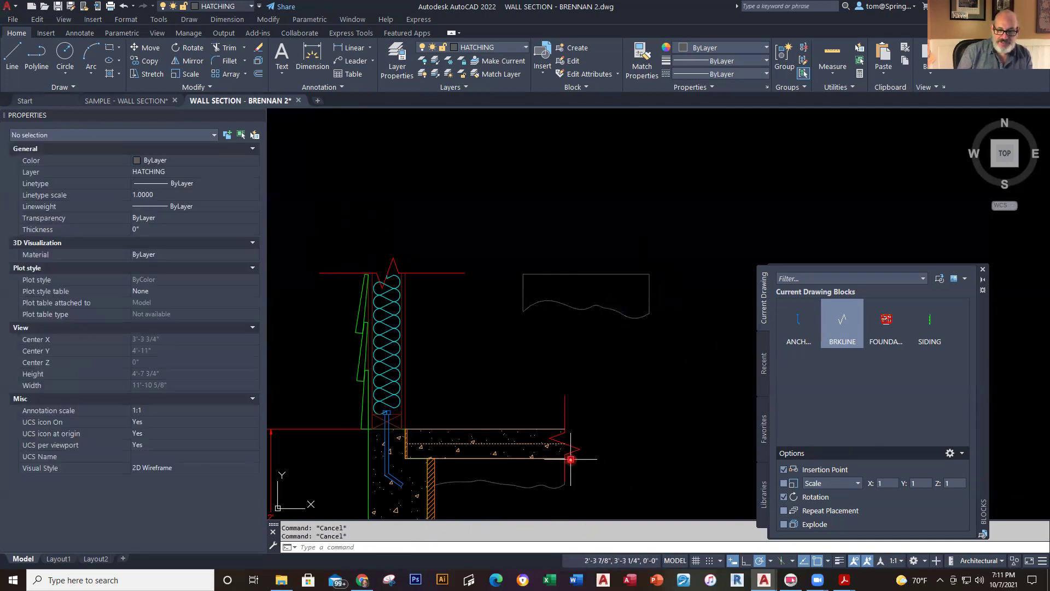
# Hatch the closed gravel outline under the slab with the AR-SAND pattern at scale 0.25
pyautogui.moveTo(571, 459); pyautogui.dragTo(673, 332, button='middle')
pyautogui.click(649, 351)
pyautogui.press('Escape')
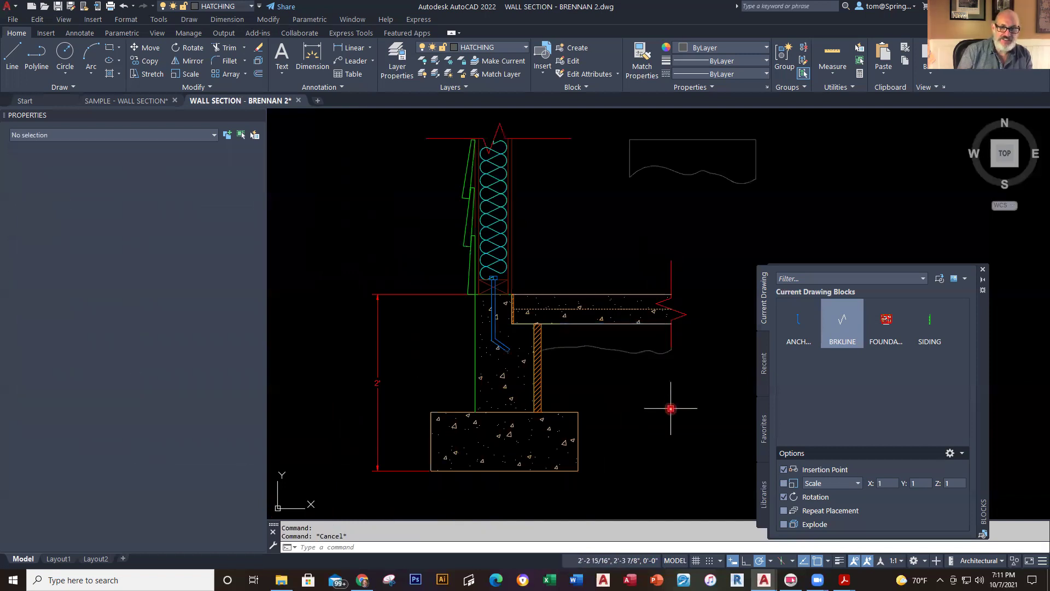
pyautogui.press('Escape')
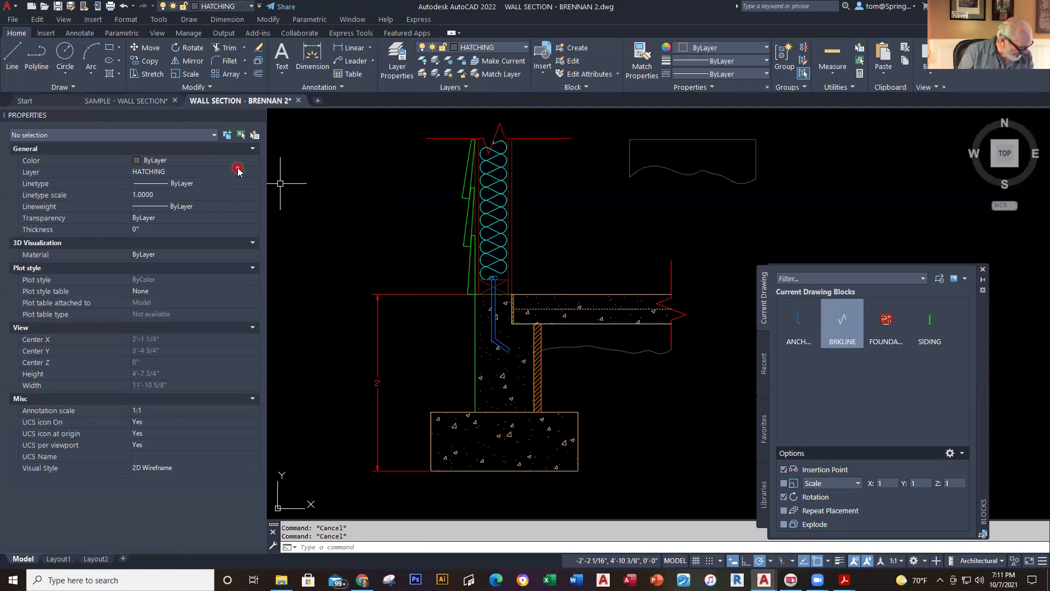
pyautogui.click(119, 75)
pyautogui.click(124, 90)
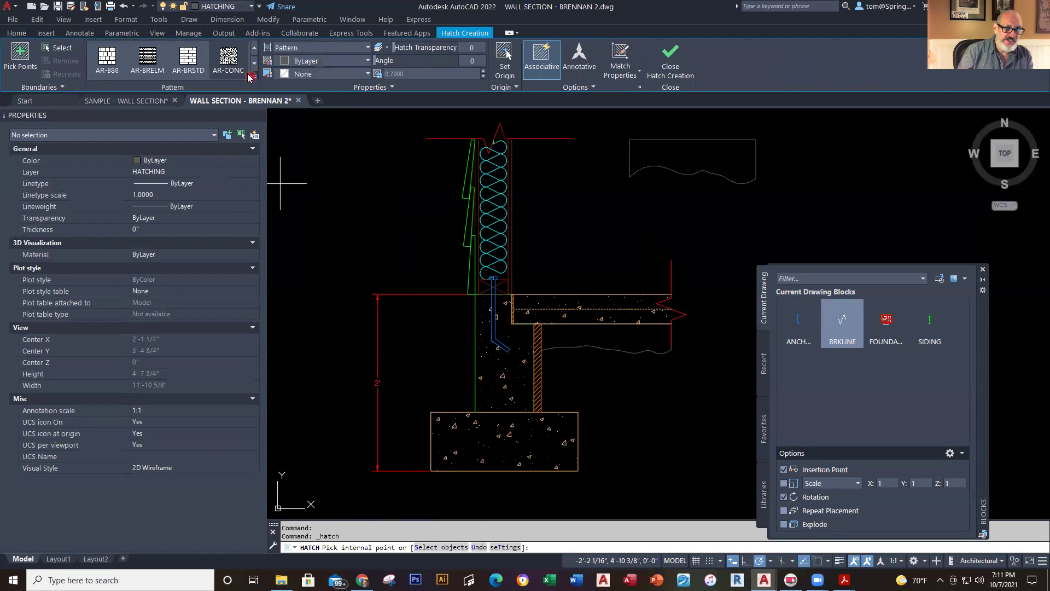
pyautogui.click(254, 77)
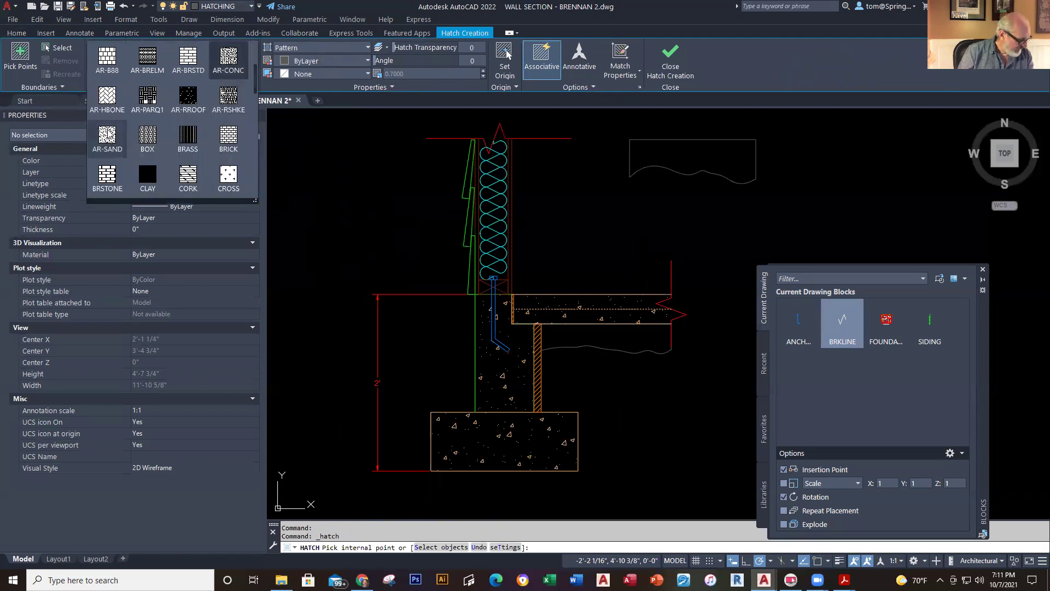
pyautogui.click(109, 131)
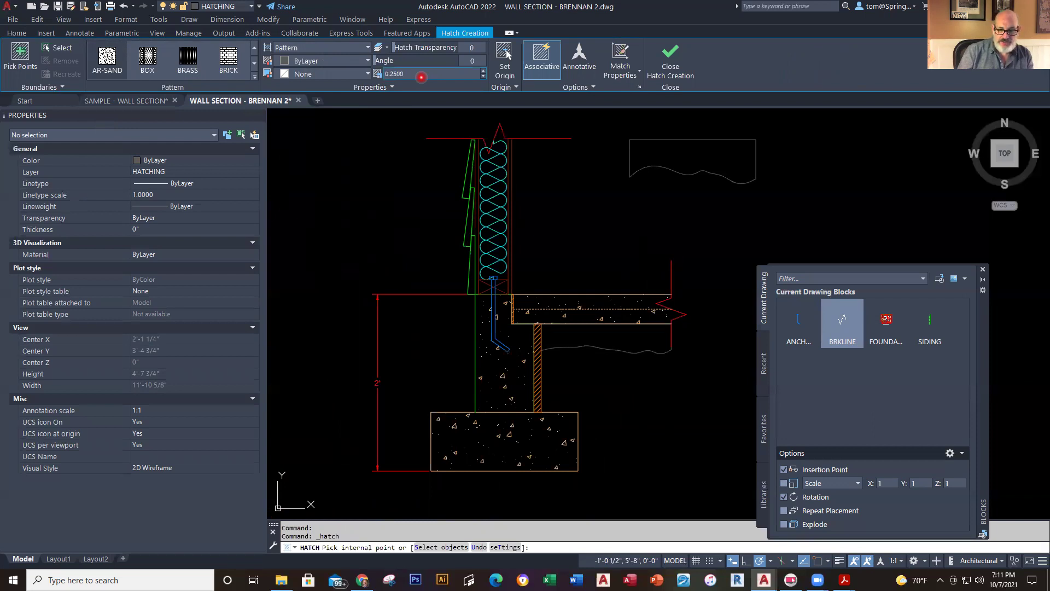
pyautogui.click(637, 330)
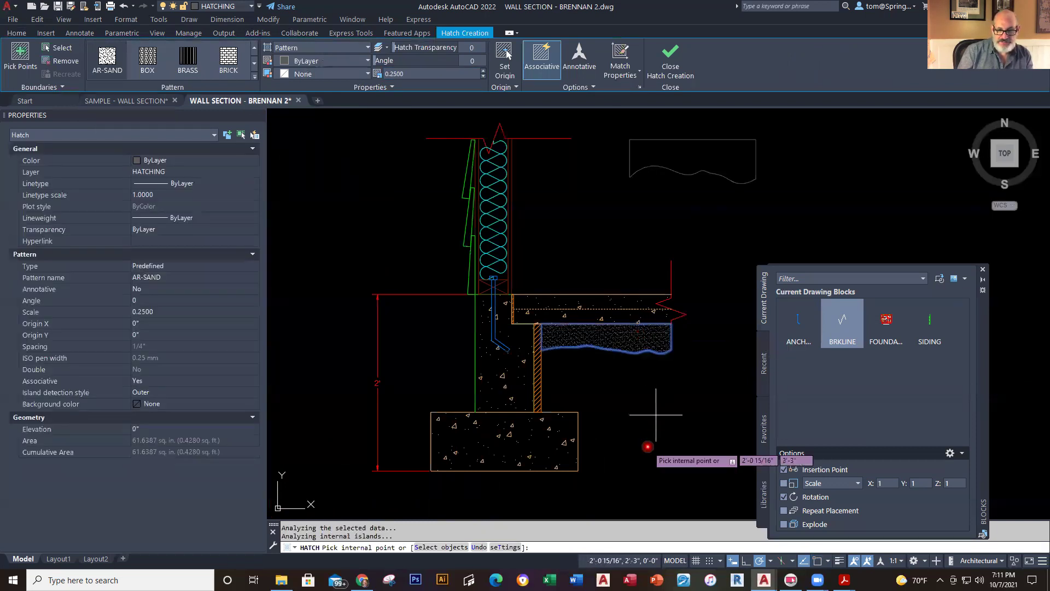
pyautogui.press('Escape')
pyautogui.press('Escape')
pyautogui.moveTo(643, 428); pyautogui.dragTo(654, 428, button='middle')
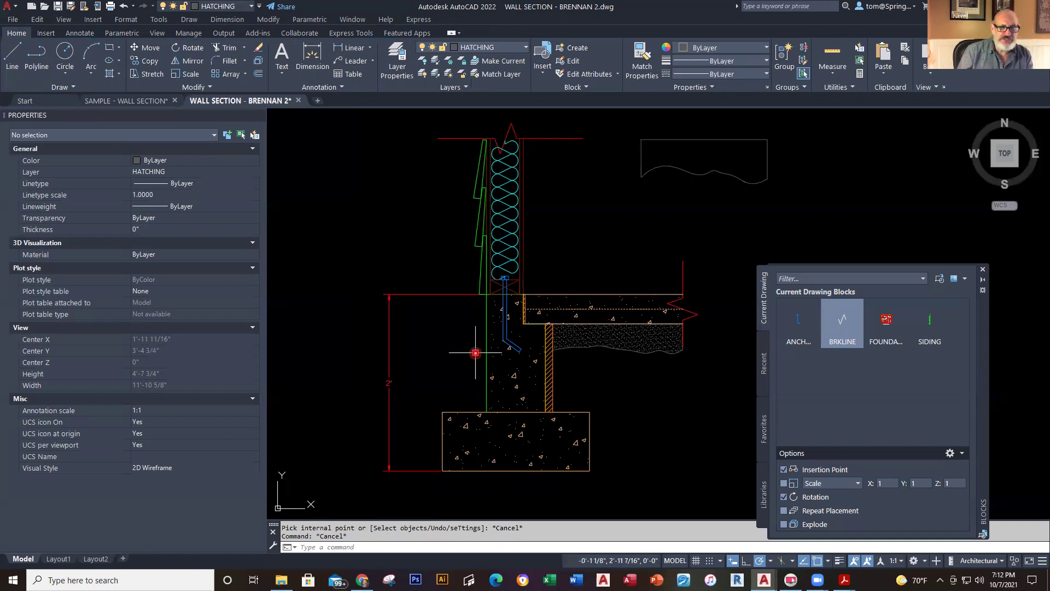
# Draw a gently falling ground line about 2' long, leftward from the foundation wall's outer face, starting 6" below the wall's top
pyautogui.click(12, 54)
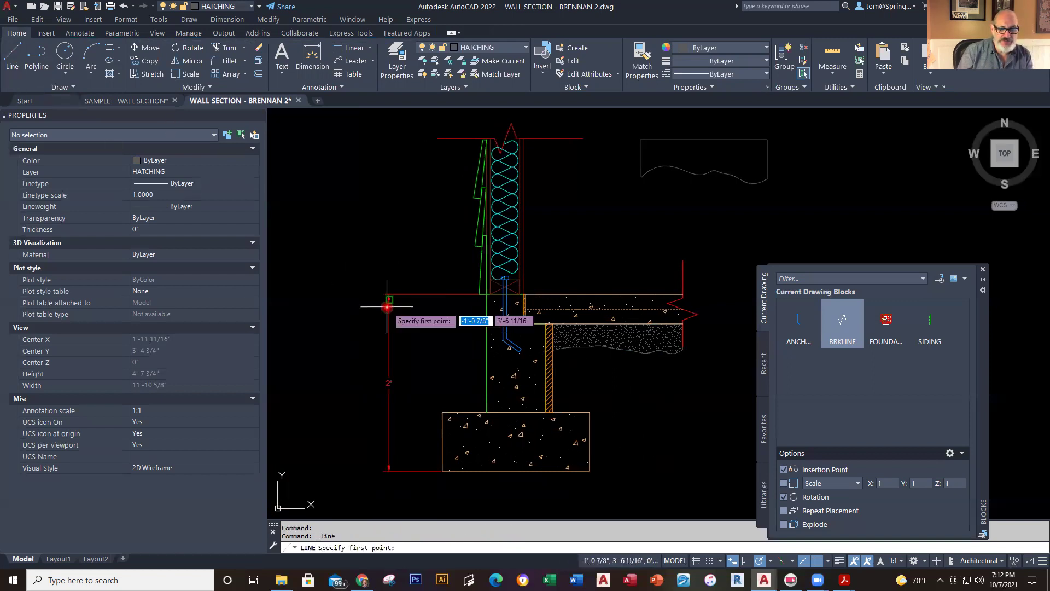
pyautogui.scroll(2, 429, 317)
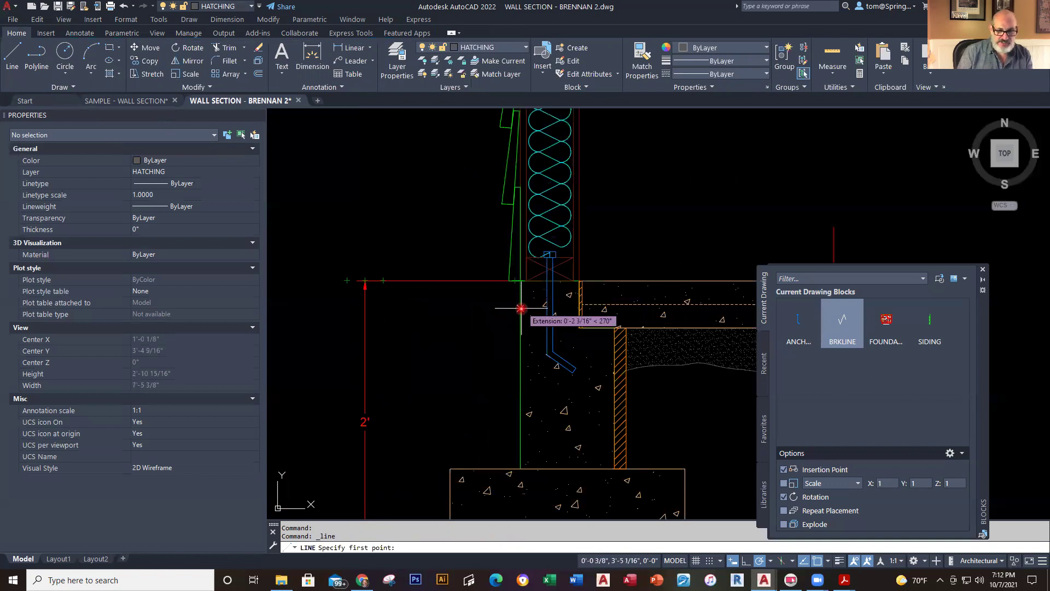
pyautogui.write('6')
pyautogui.press('Return')
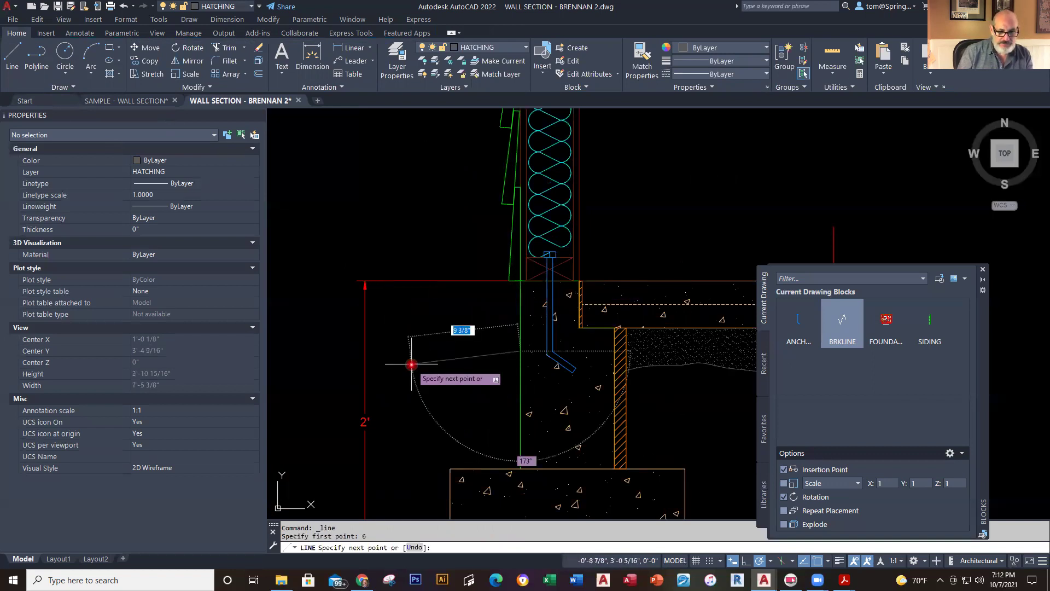
pyautogui.scroll(-1, 359, 388)
pyautogui.moveTo(359, 387); pyautogui.dragTo(476, 374, button='middle')
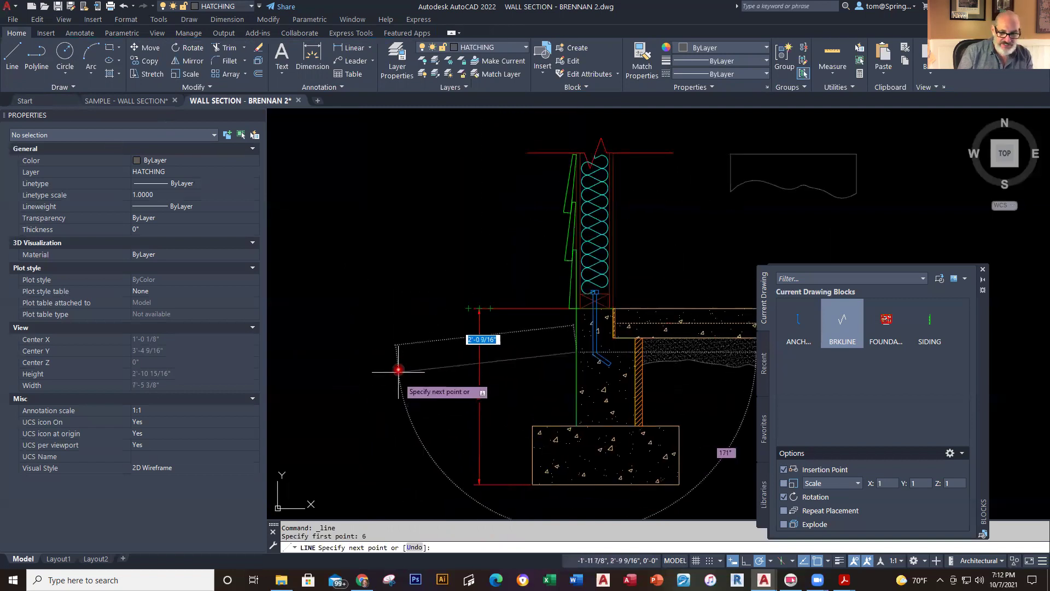
pyautogui.press('Escape')
pyautogui.press('Escape')
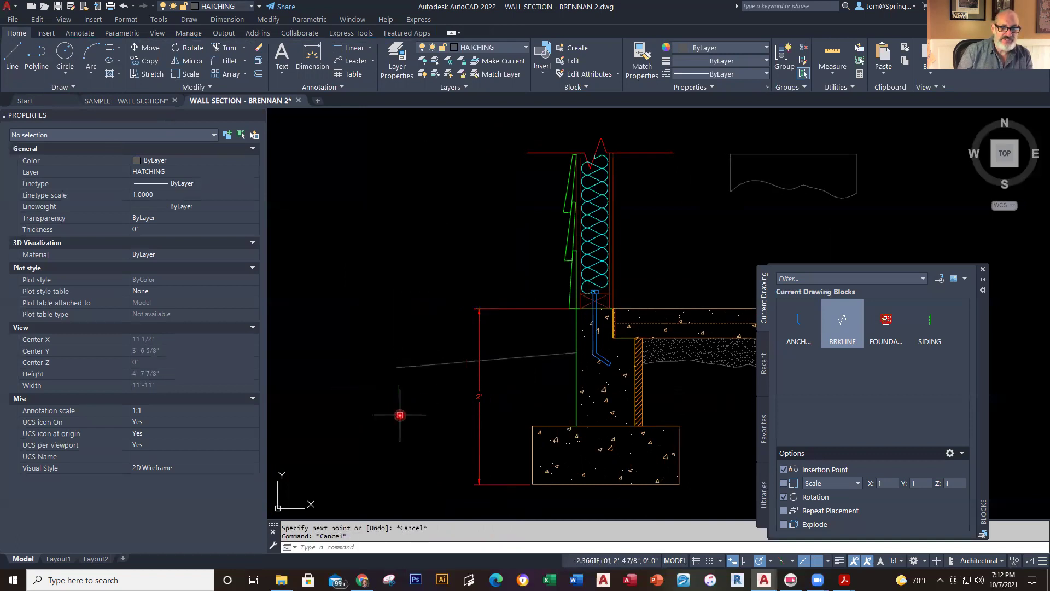
pyautogui.rightClick(399, 414)
pyautogui.click(437, 204)
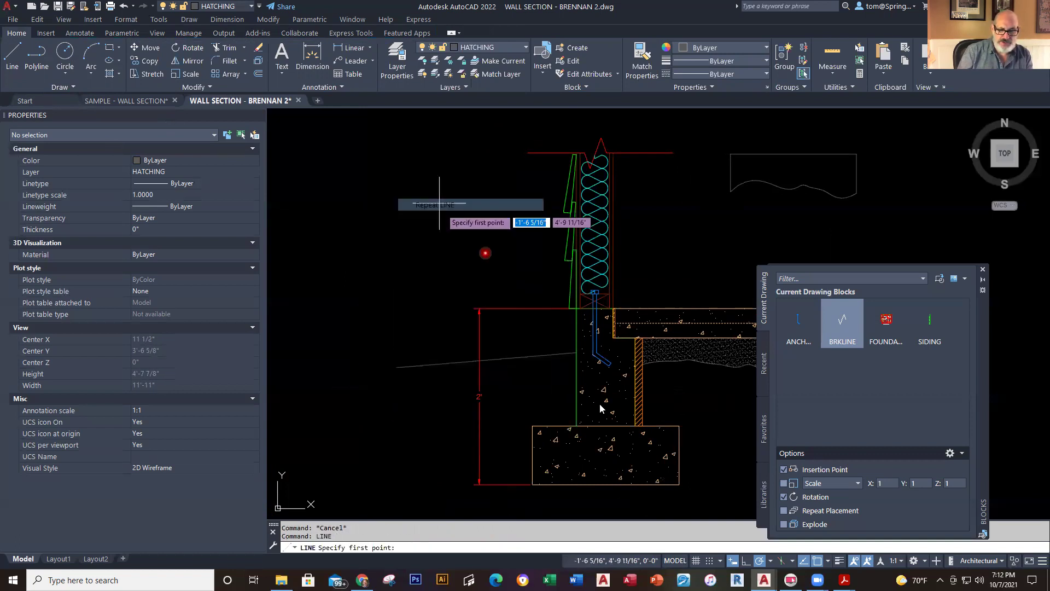
pyautogui.click(576, 354)
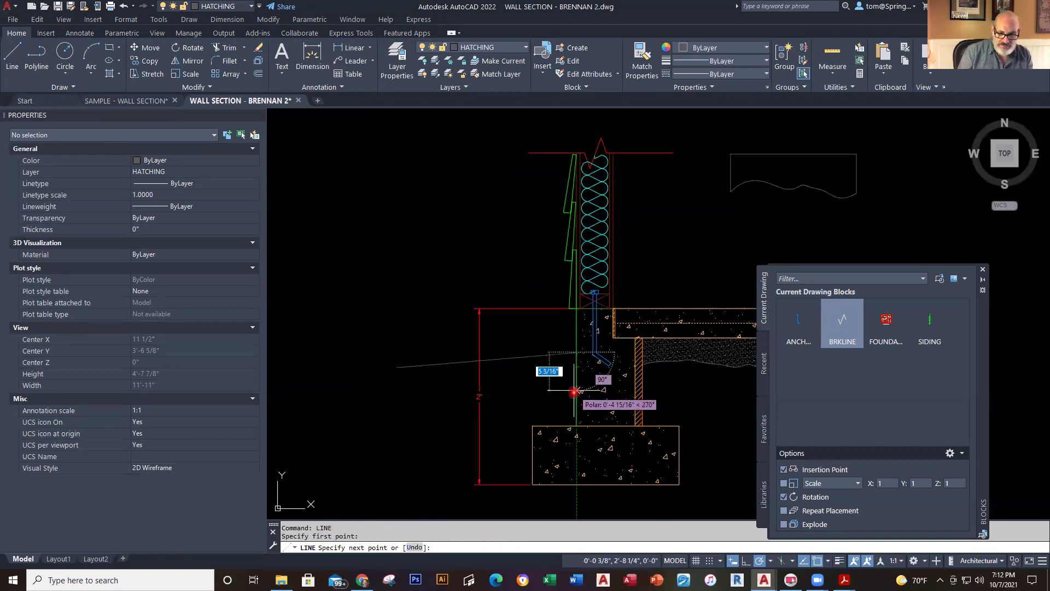
pyautogui.press('Escape')
pyautogui.press('Escape')
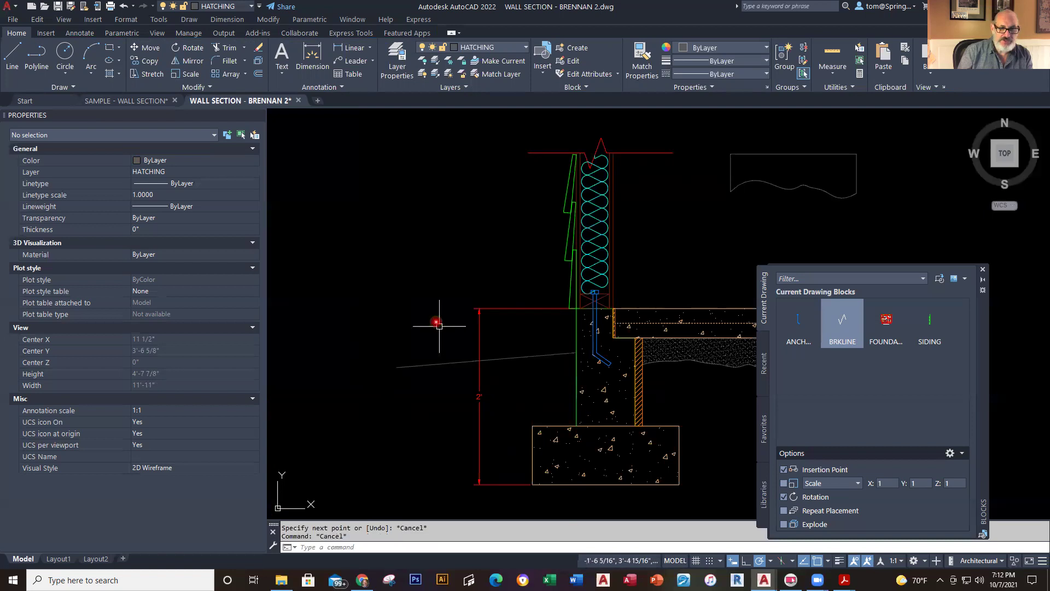
# Draw a jagged polyline from the ground line's outer end, down and back to the foundation wall's outer face just above the footing
pyautogui.click(45, 57)
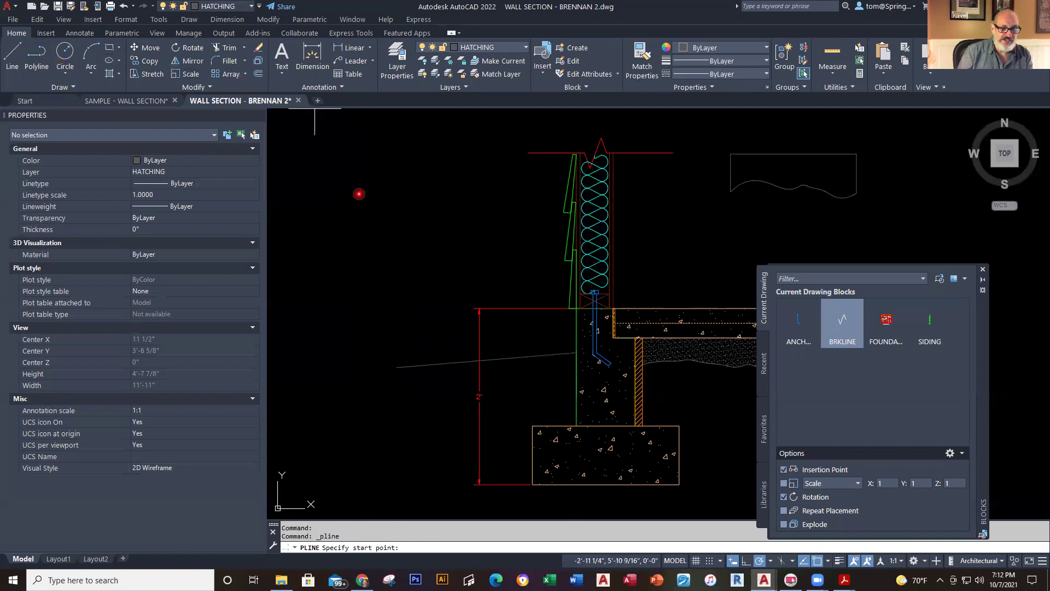
pyautogui.click(397, 367)
pyautogui.click(403, 415)
pyautogui.click(428, 400)
pyautogui.click(445, 416)
pyautogui.click(459, 406)
pyautogui.click(529, 415)
pyautogui.click(538, 391)
pyautogui.click(549, 402)
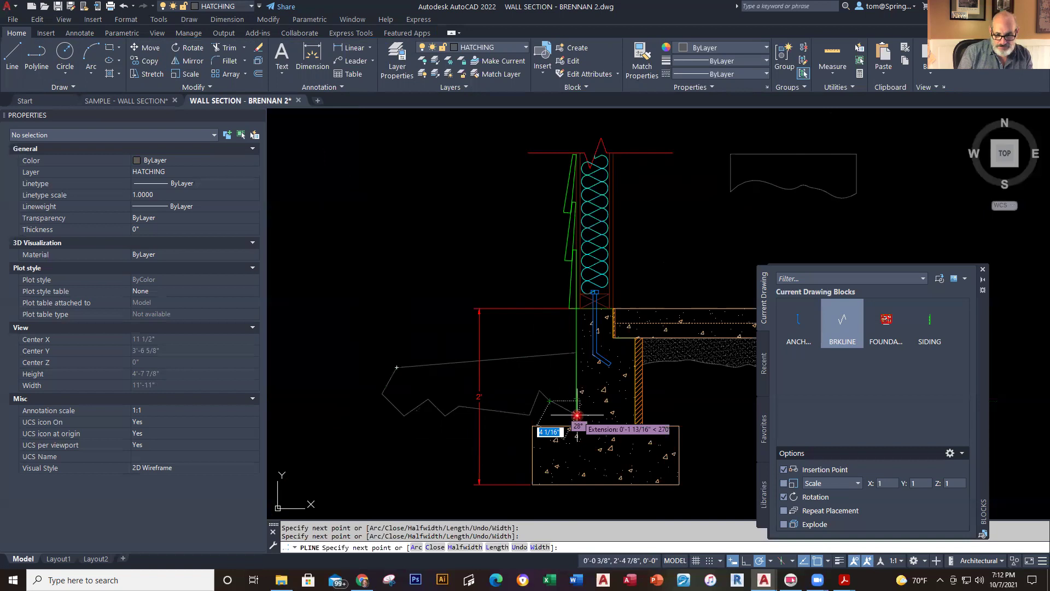
pyautogui.scroll(4, 577, 415)
pyautogui.click(563, 371)
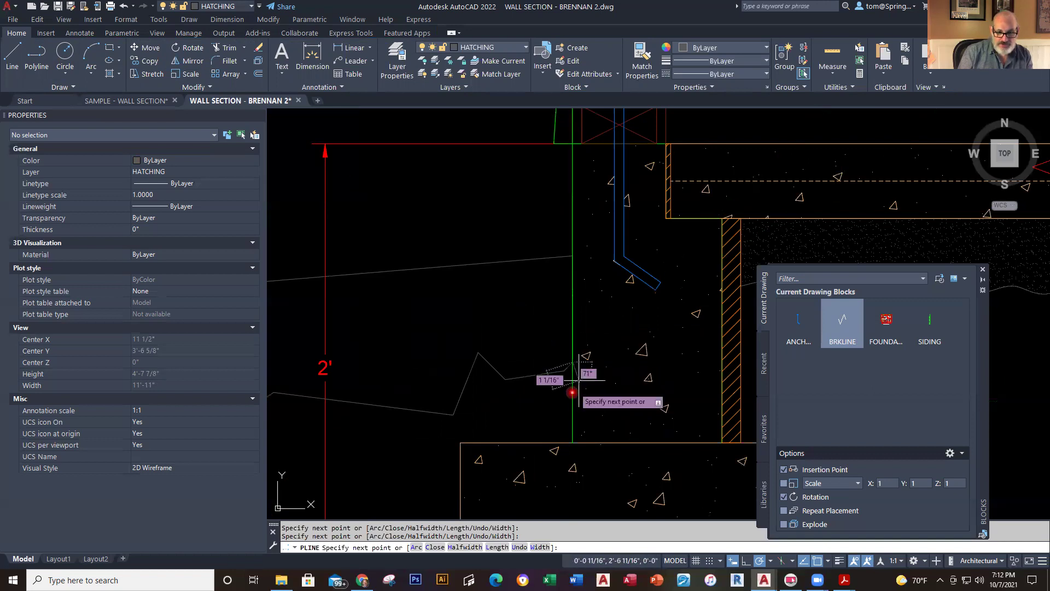
pyautogui.click(572, 365)
pyautogui.press('Return')
# Smooth the jagged polyline below the ground line into a curve with the polyline edit's Spline option
pyautogui.doubleClick(562, 365)
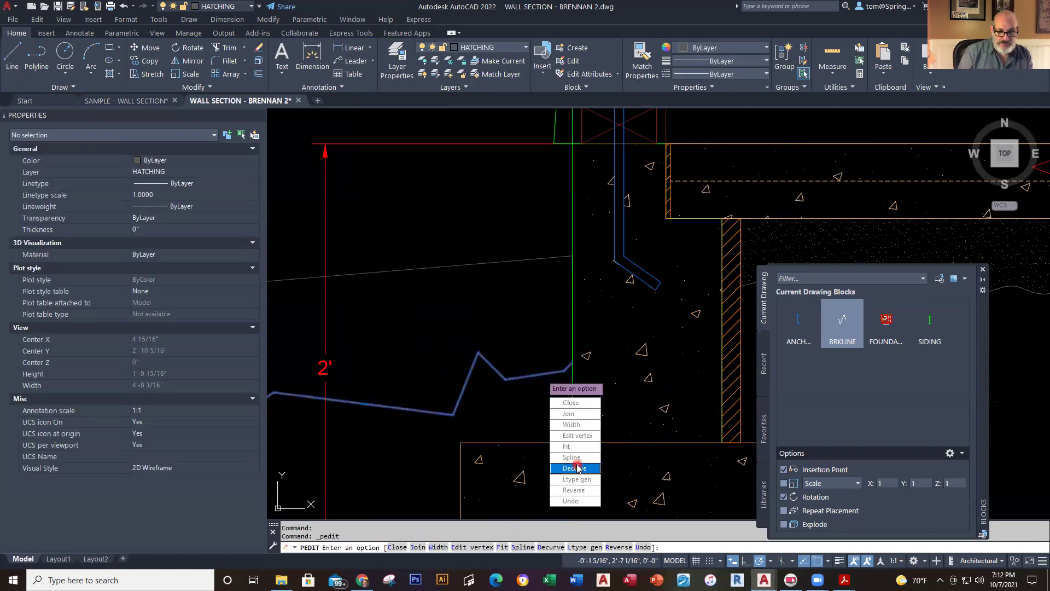
pyautogui.click(572, 457)
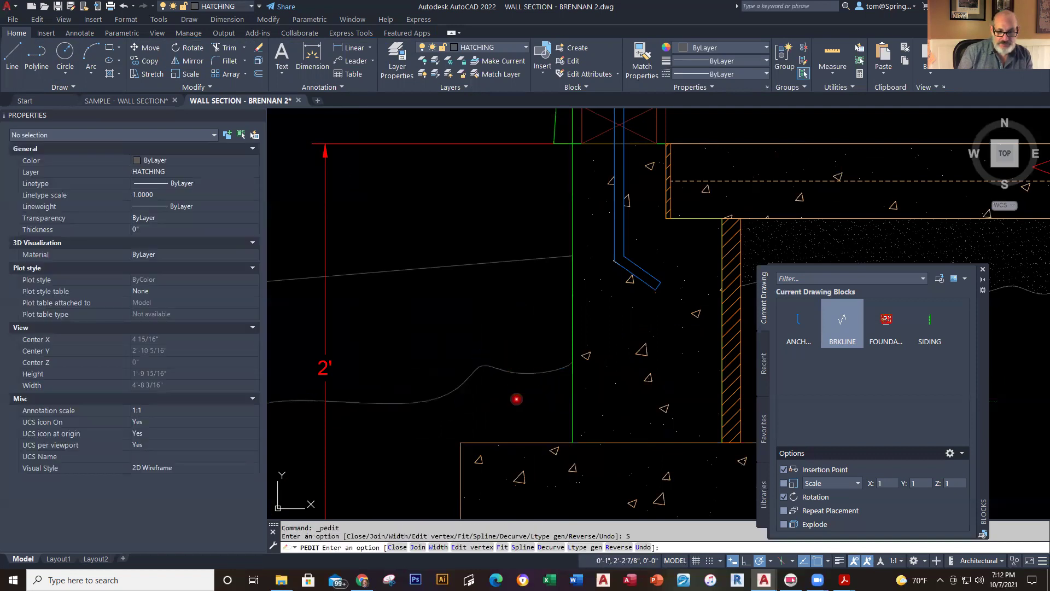
# Join the ground line, the smoothed curve and the segment along the foundation wall into one polyline outline
pyautogui.press('Escape')
pyautogui.press('Escape')
pyautogui.scroll(-4, 524, 417)
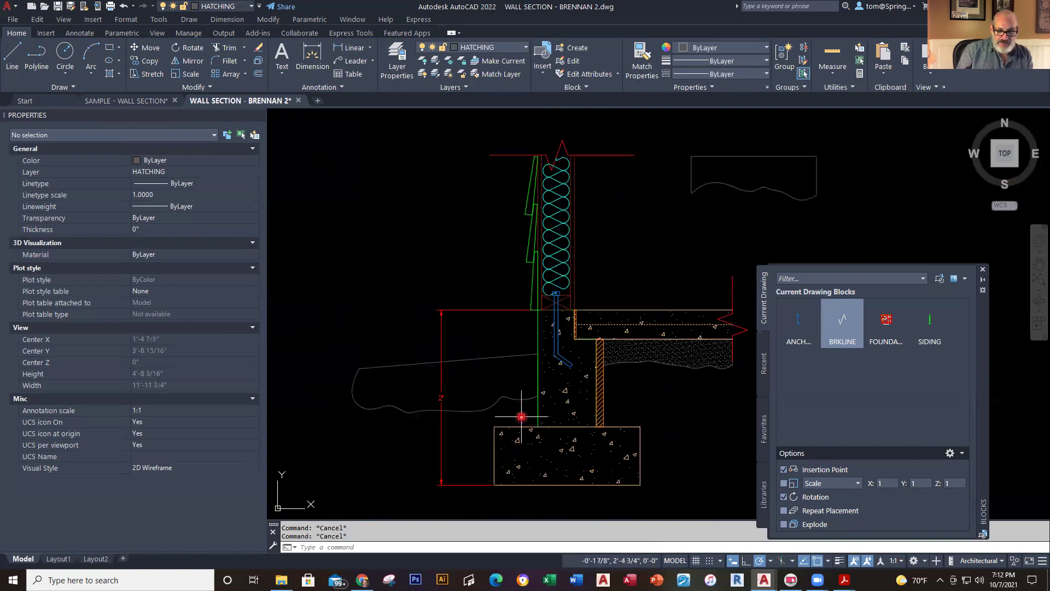
pyautogui.write('j')
pyautogui.press('Return')
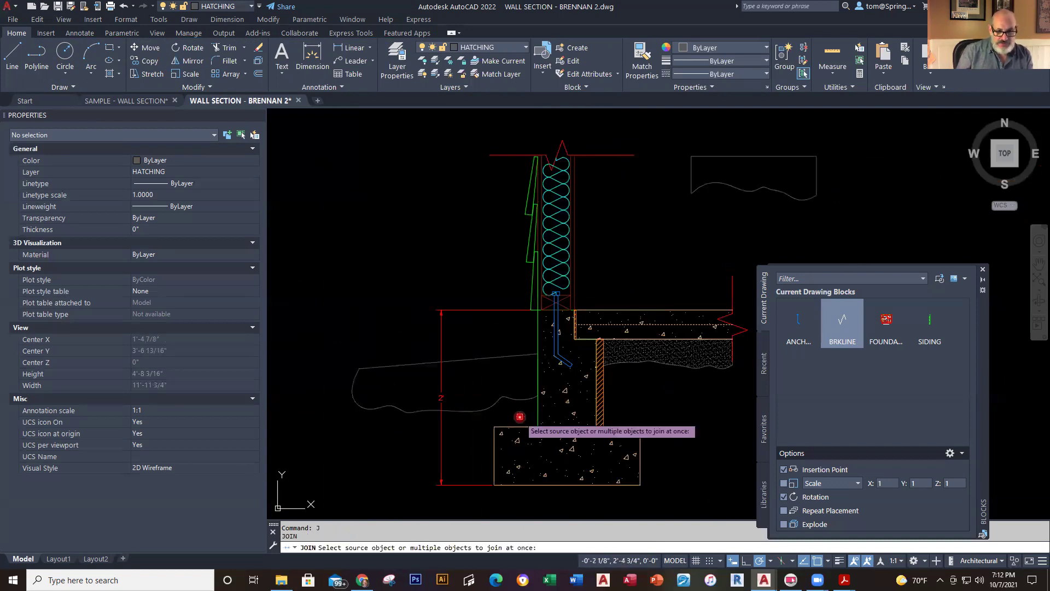
pyautogui.click(314, 448)
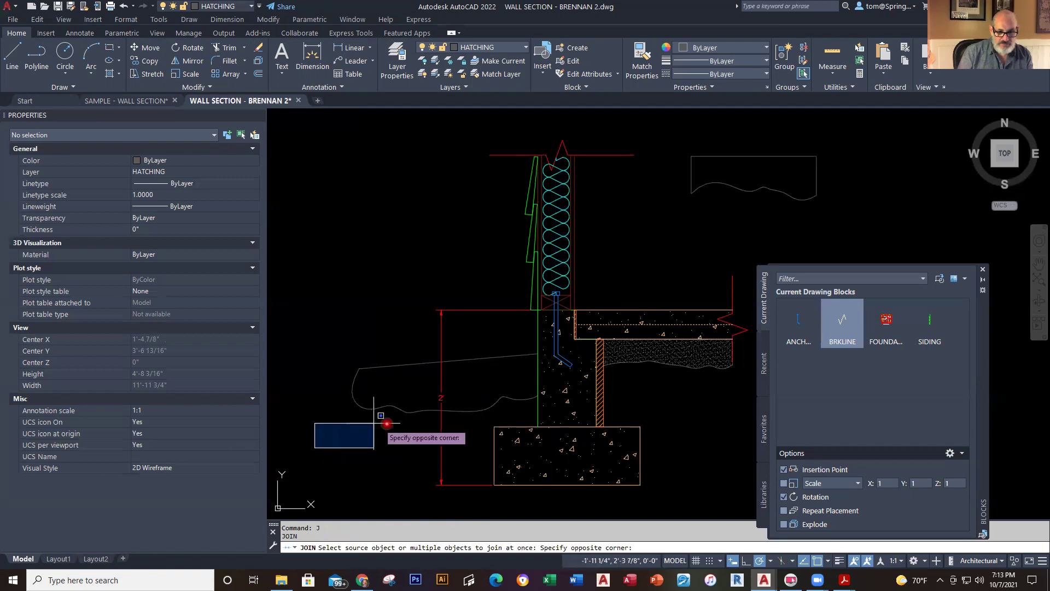
pyautogui.click(546, 327)
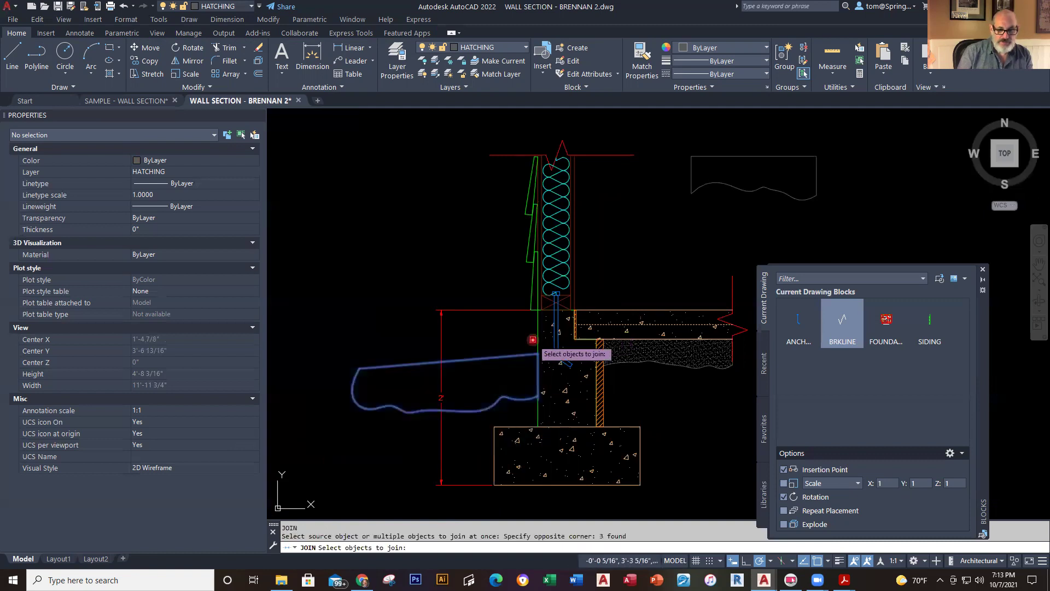
pyautogui.press('Return')
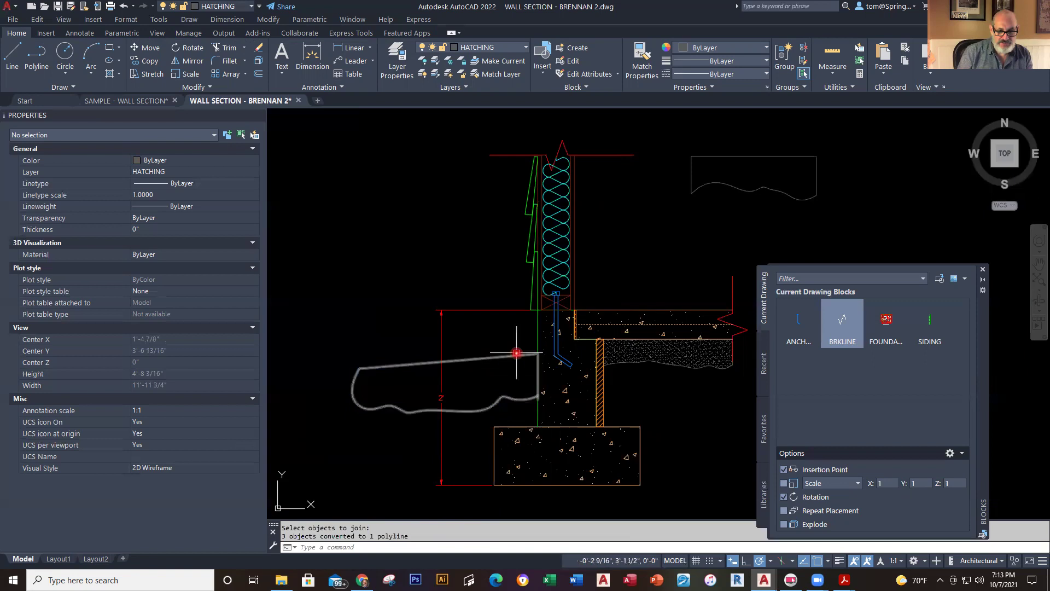
pyautogui.click(514, 356)
pyautogui.press('Escape')
pyautogui.press('Escape')
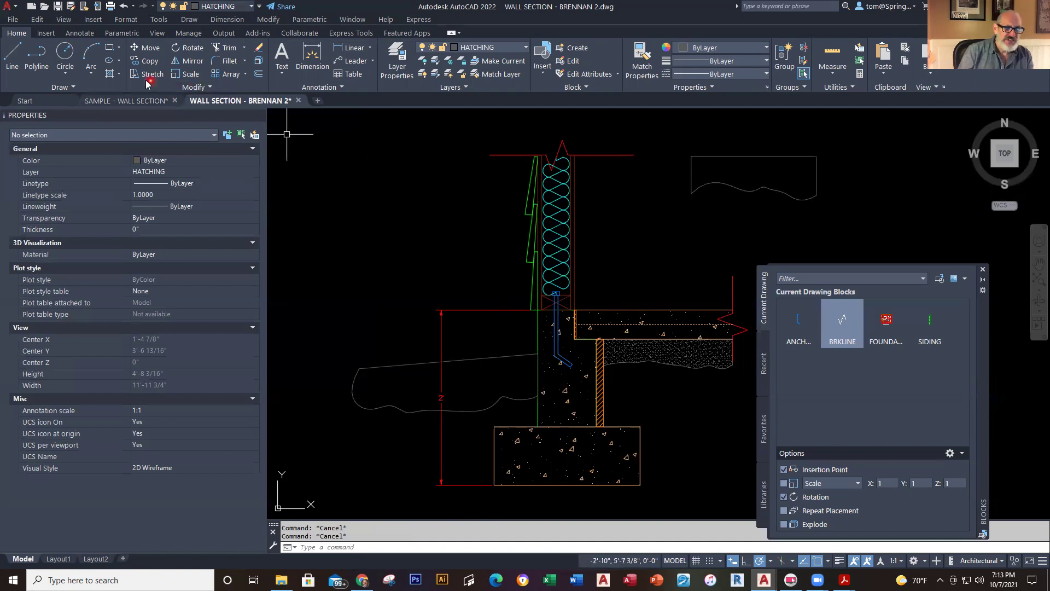
# Hatch the joined earth outline beside the foundation wall with the EARTH pattern at scale 2.4
pyautogui.click(121, 75)
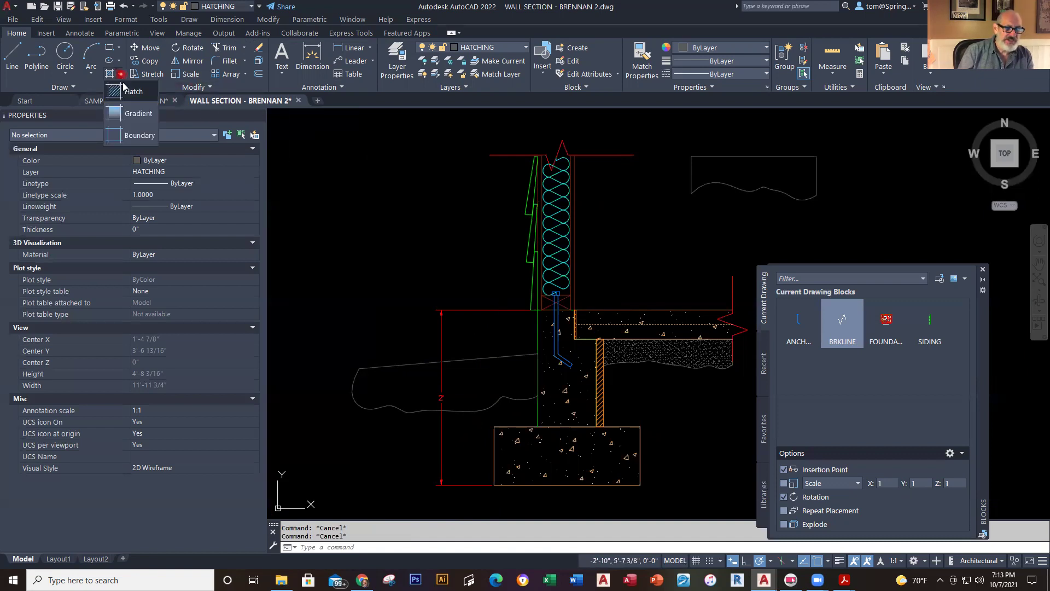
pyautogui.click(131, 92)
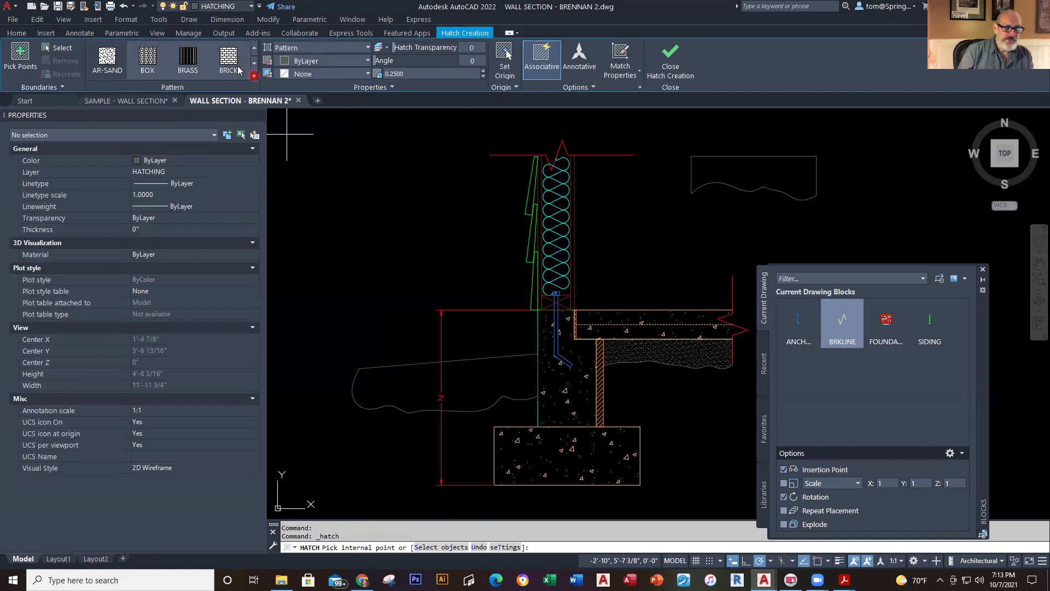
pyautogui.click(254, 76)
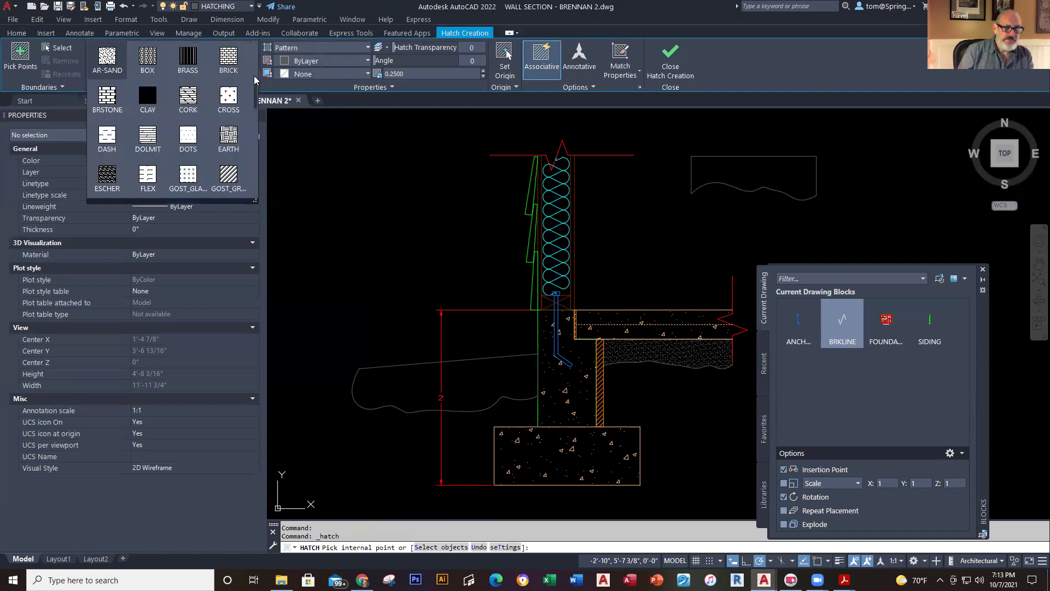
pyautogui.click(229, 136)
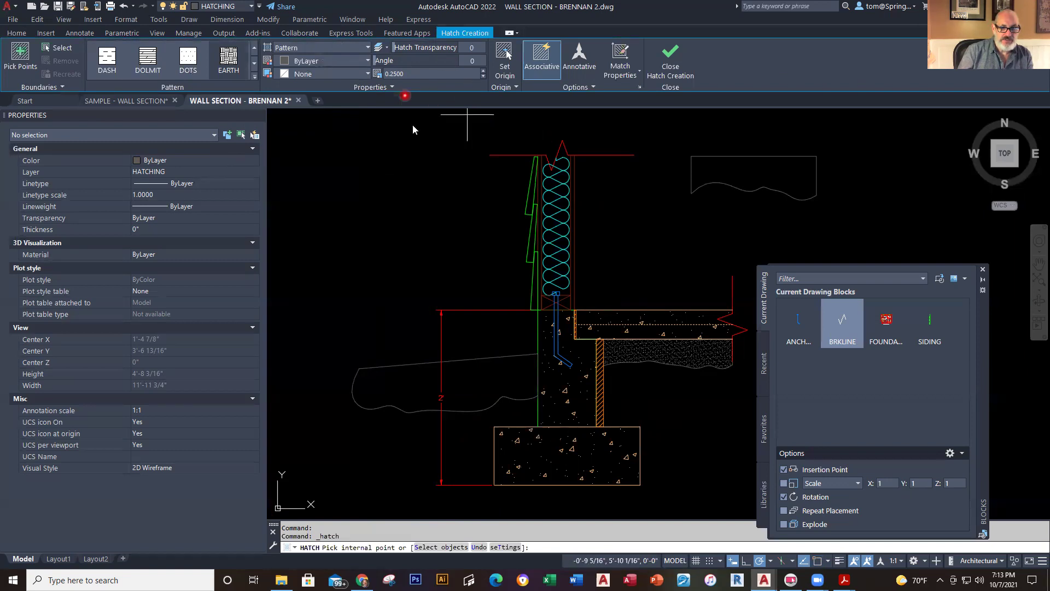
pyautogui.click(399, 74)
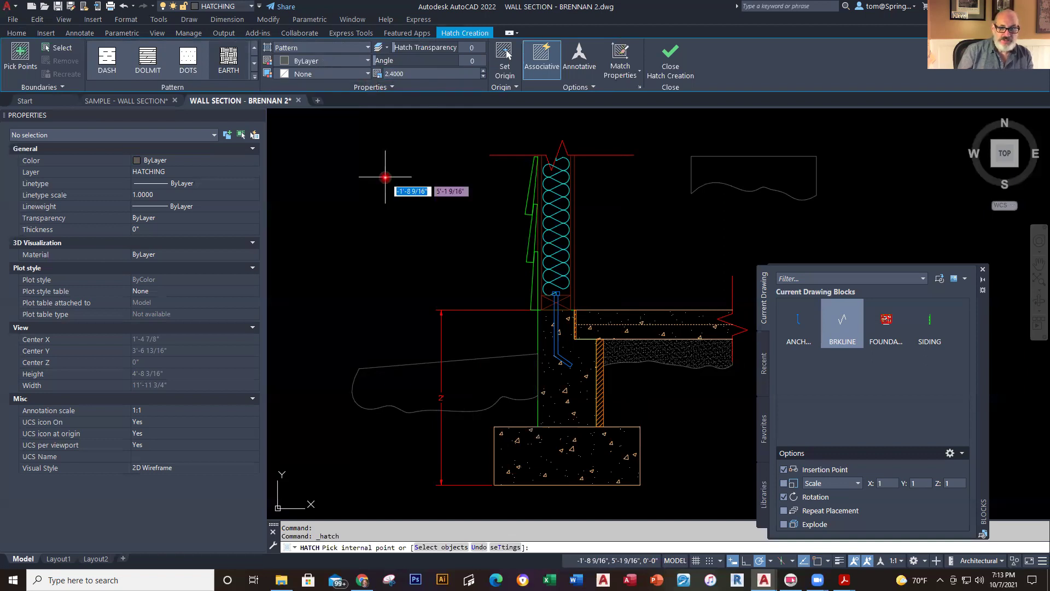
pyautogui.click(473, 377)
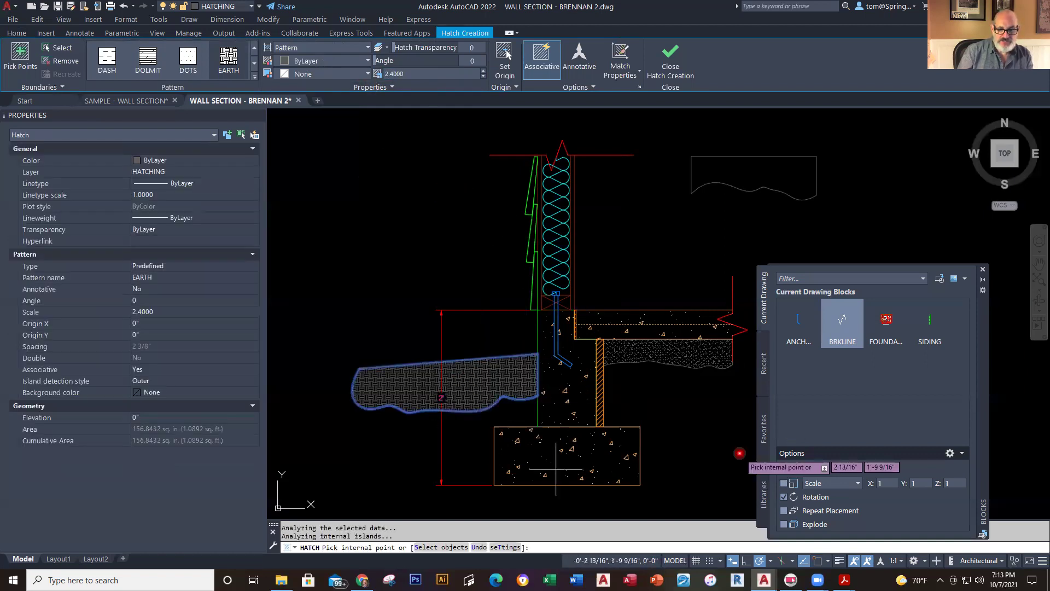
pyautogui.press('Escape')
pyautogui.scroll(-3, 672, 435)
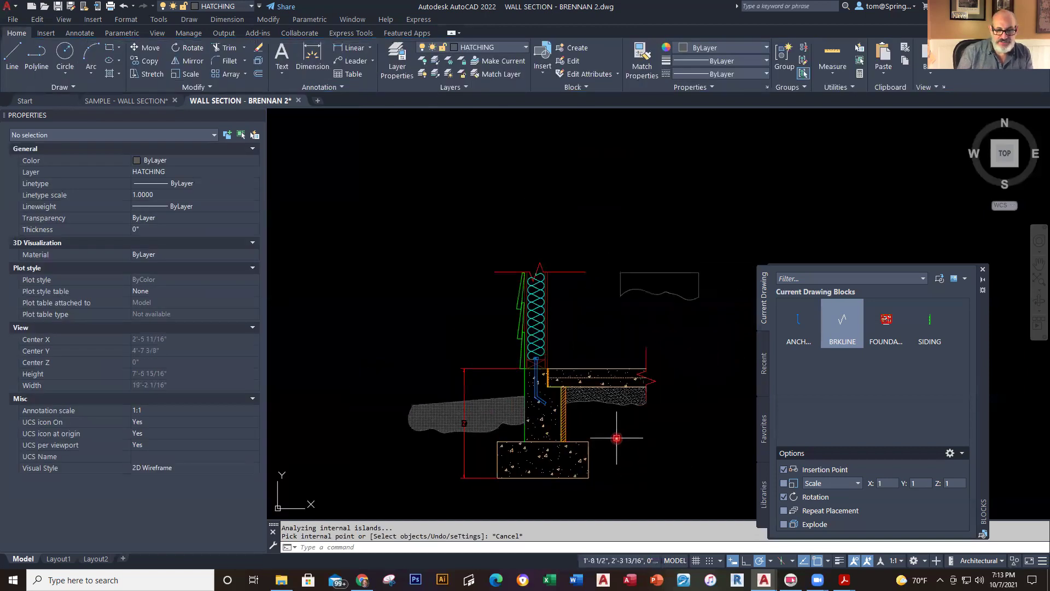
pyautogui.scroll(3, 616, 437)
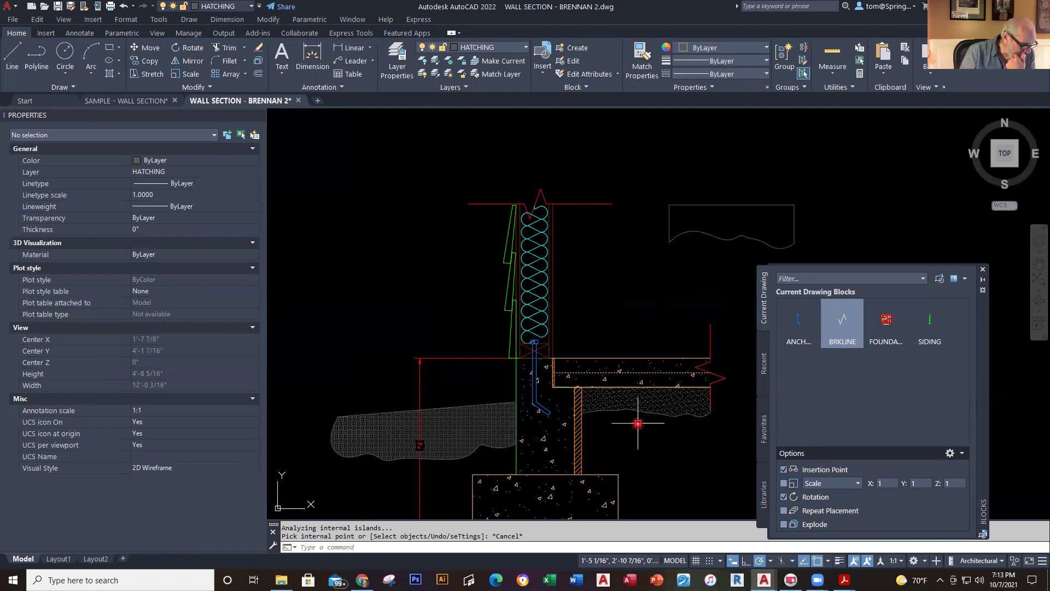
# On the TEXT layer, add a horizontal multileader reading "STUD" that points into the stud wall just below the break line
pyautogui.click(527, 50)
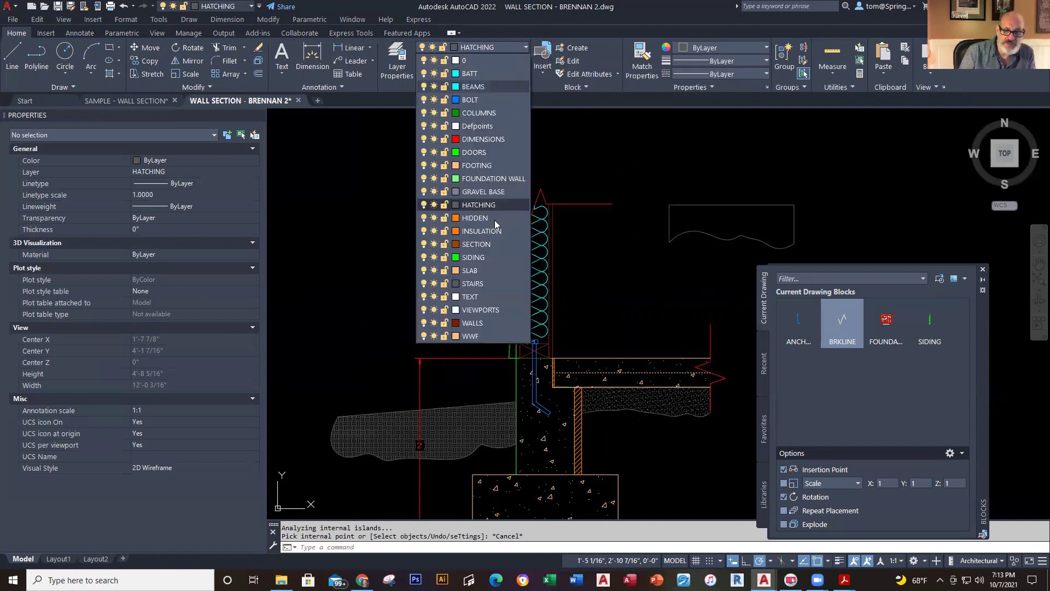
pyautogui.click(490, 297)
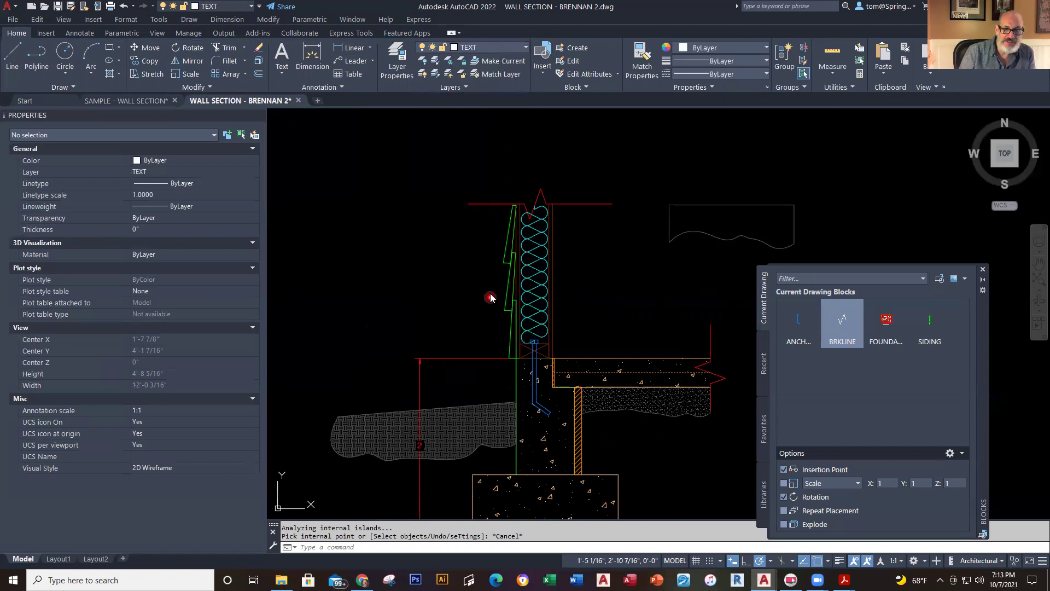
pyautogui.click(351, 65)
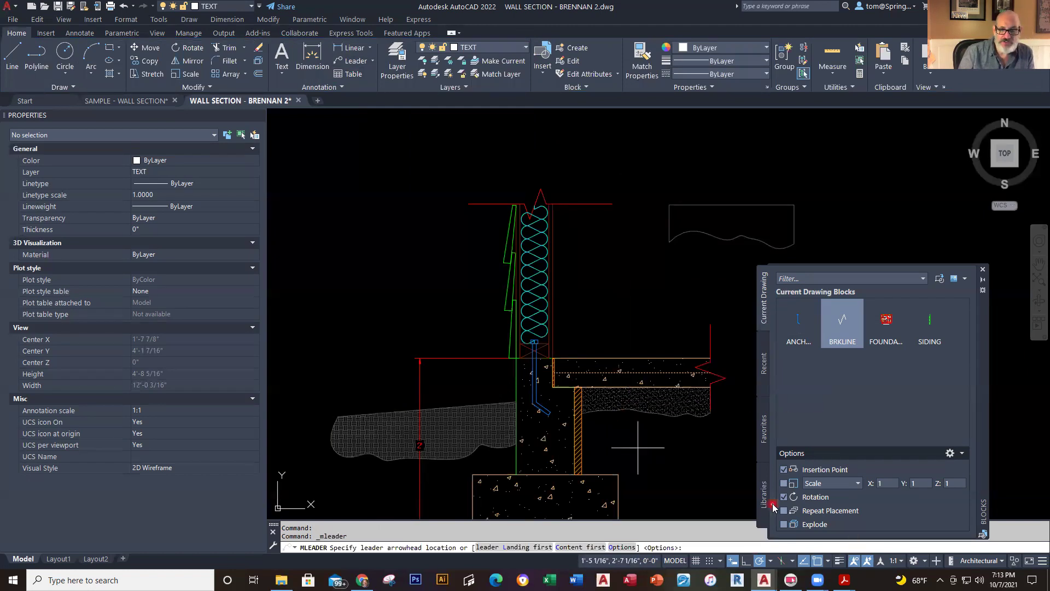
pyautogui.moveTo(610, 245); pyautogui.dragTo(597, 370, button='middle')
pyautogui.scroll(5, 596, 370)
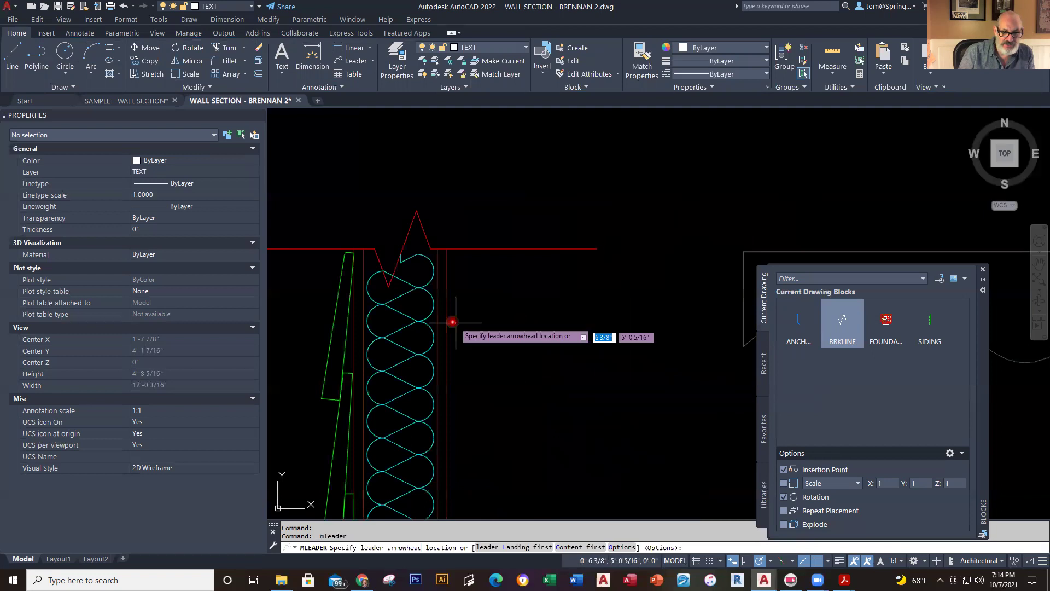
pyautogui.click(417, 304)
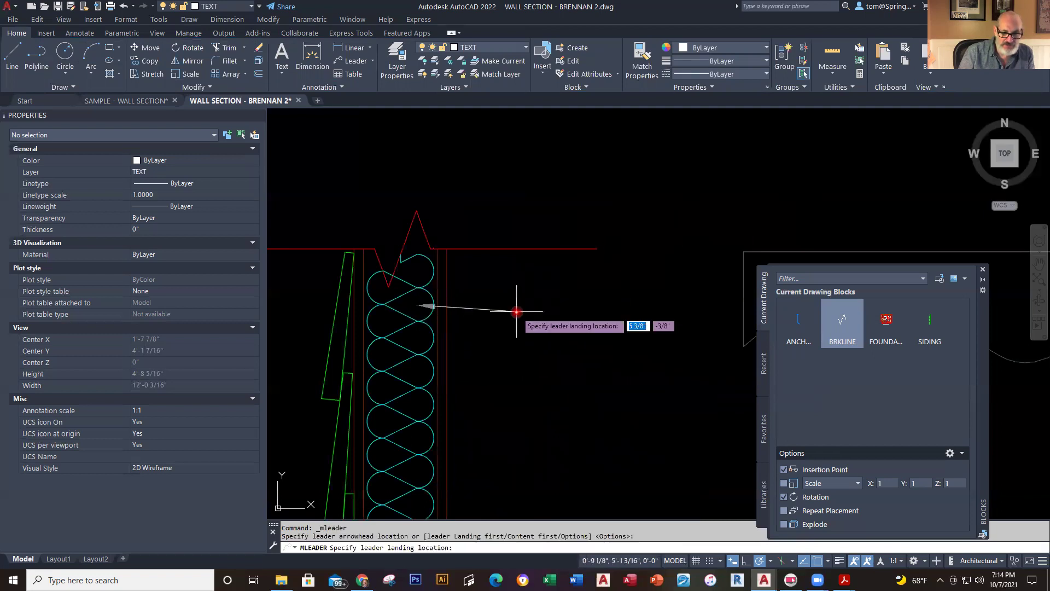
pyautogui.click(545, 304)
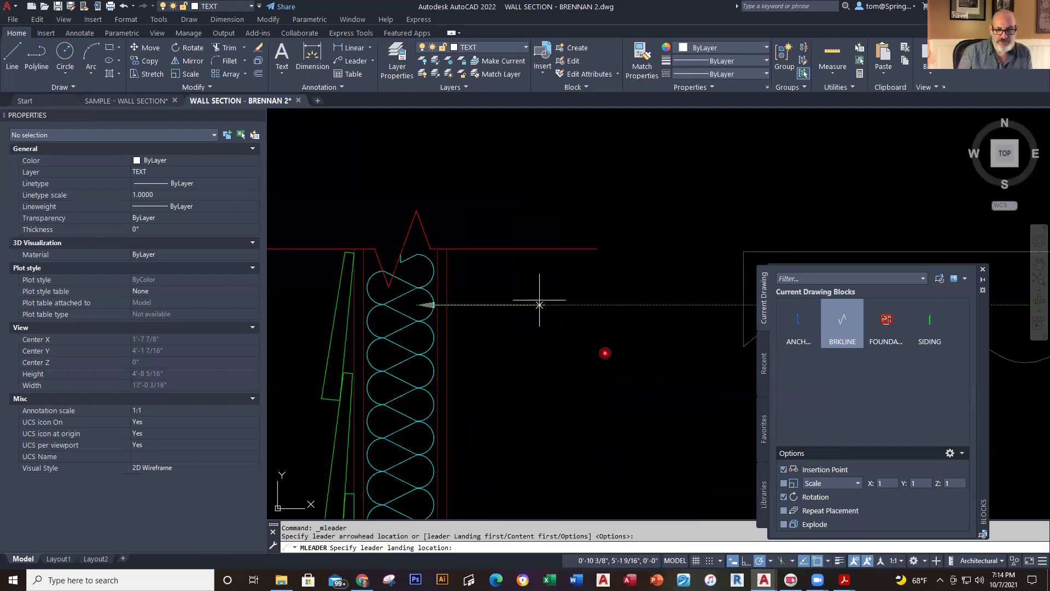
pyautogui.write('STUD')
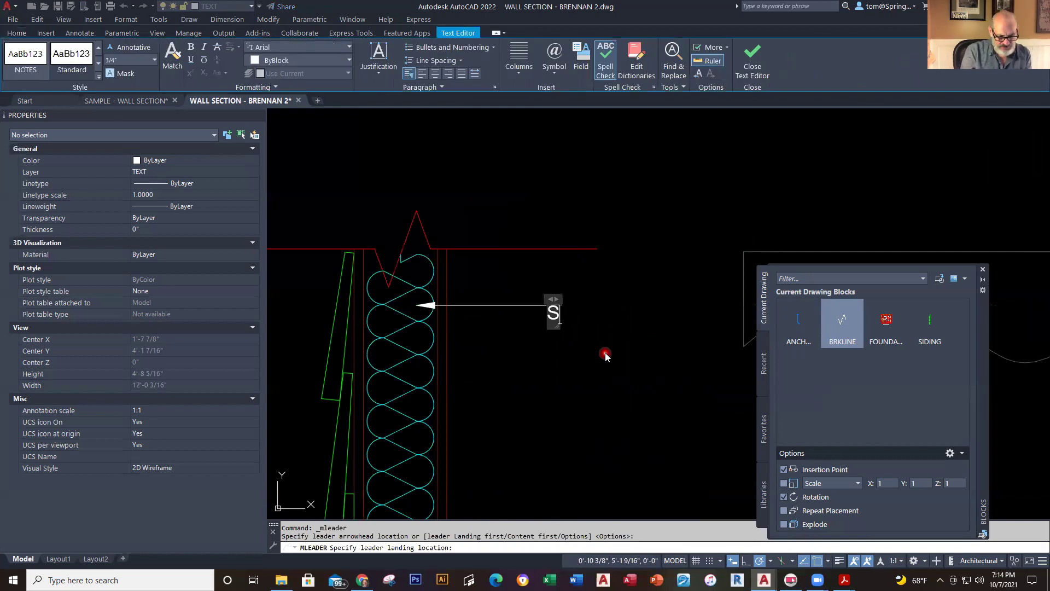
pyautogui.click(606, 355)
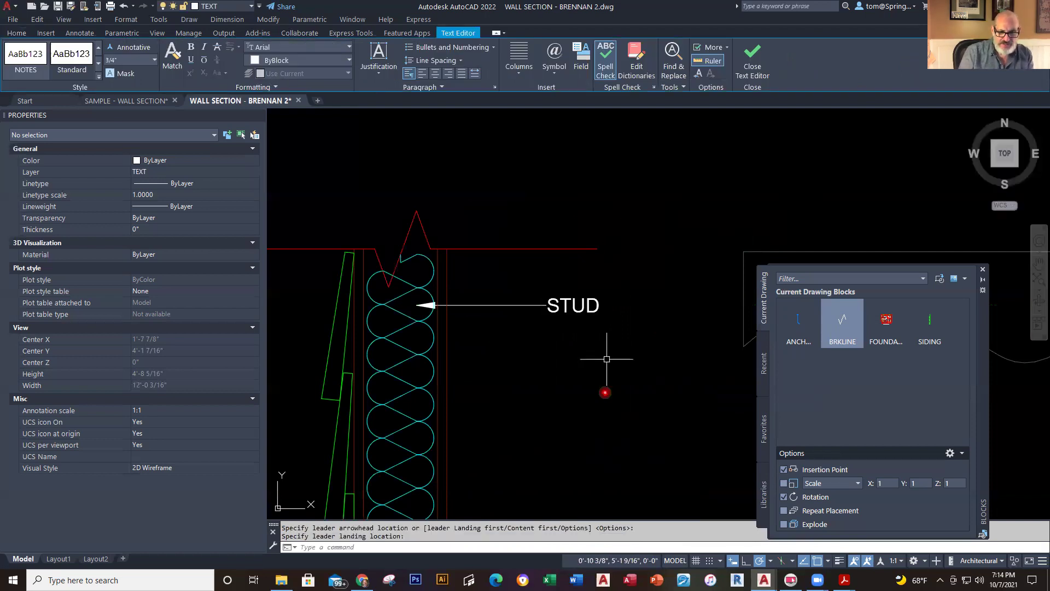
# Add a multileader reading "R11 FIBERGLAS INSULATION" below the STUD note, with its arrowhead on the batt insulation
pyautogui.rightClick(569, 415)
pyautogui.moveTo(636, 218)
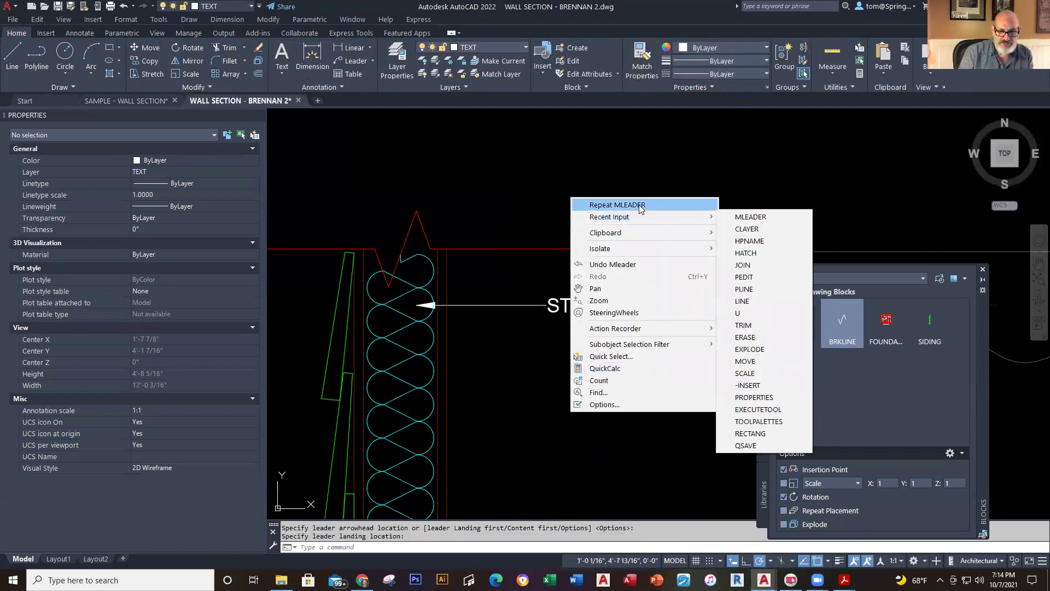
pyautogui.click(744, 216)
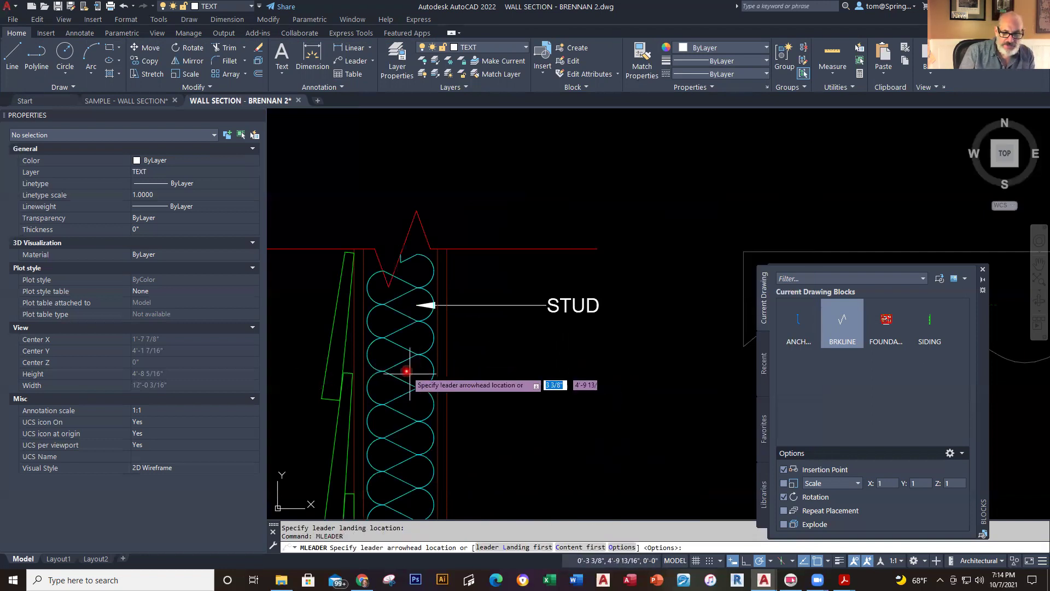
pyautogui.click(403, 428)
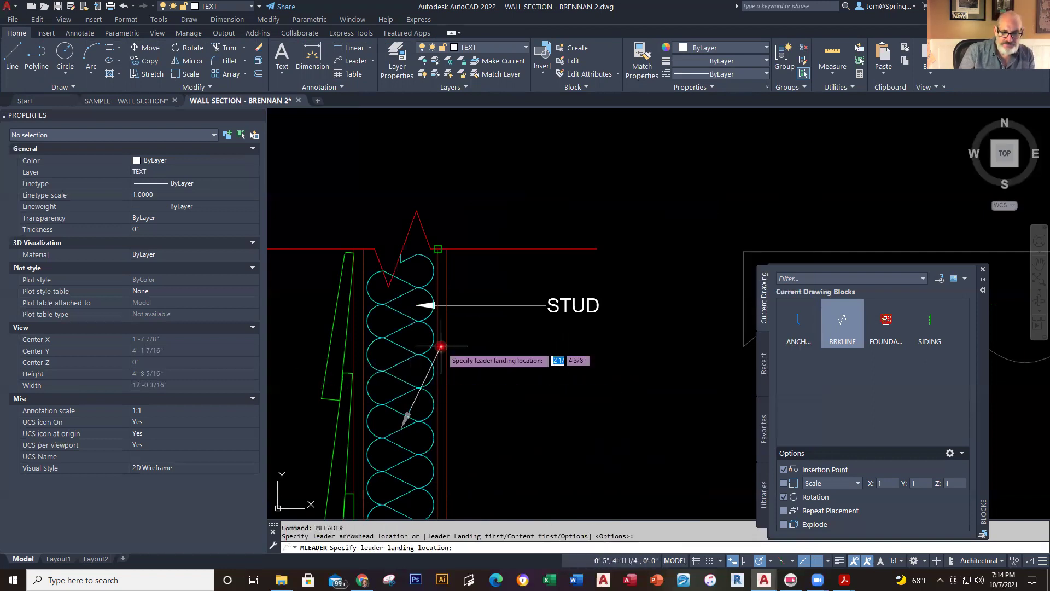
pyautogui.click(474, 369)
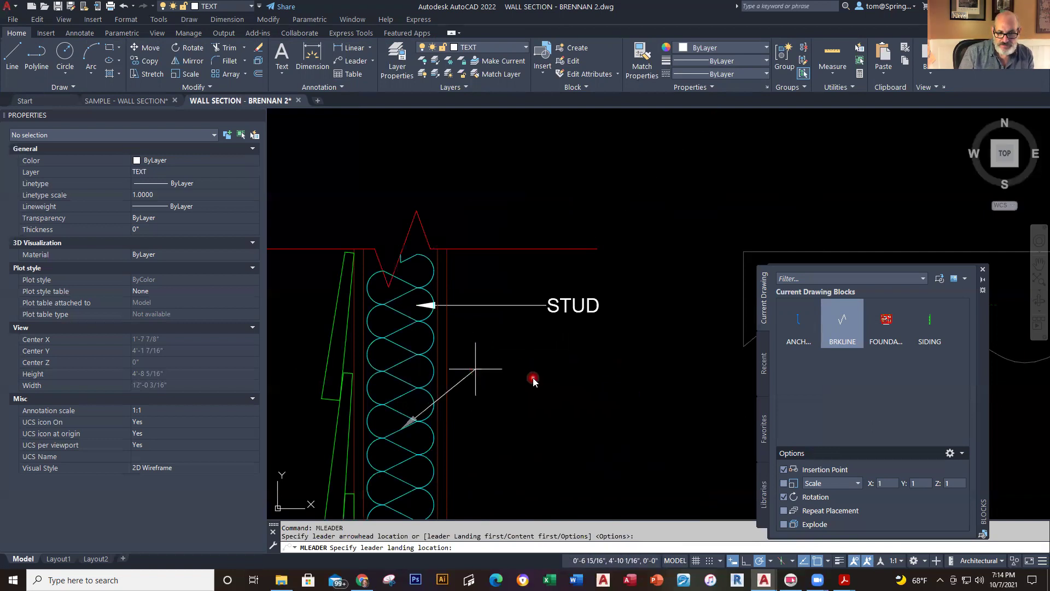
pyautogui.write('R11 F')
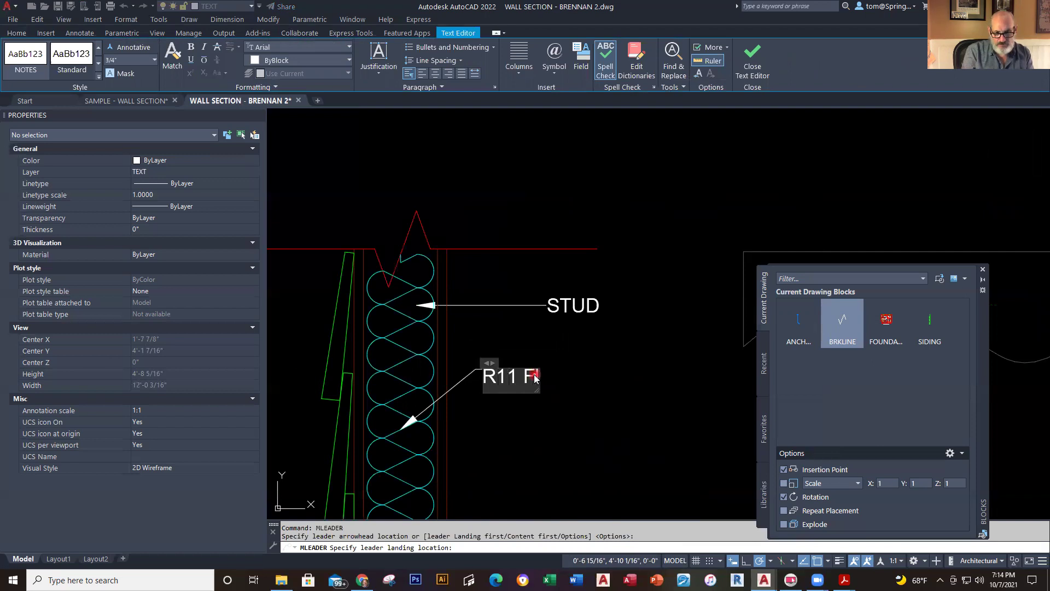
pyautogui.write('IBER')
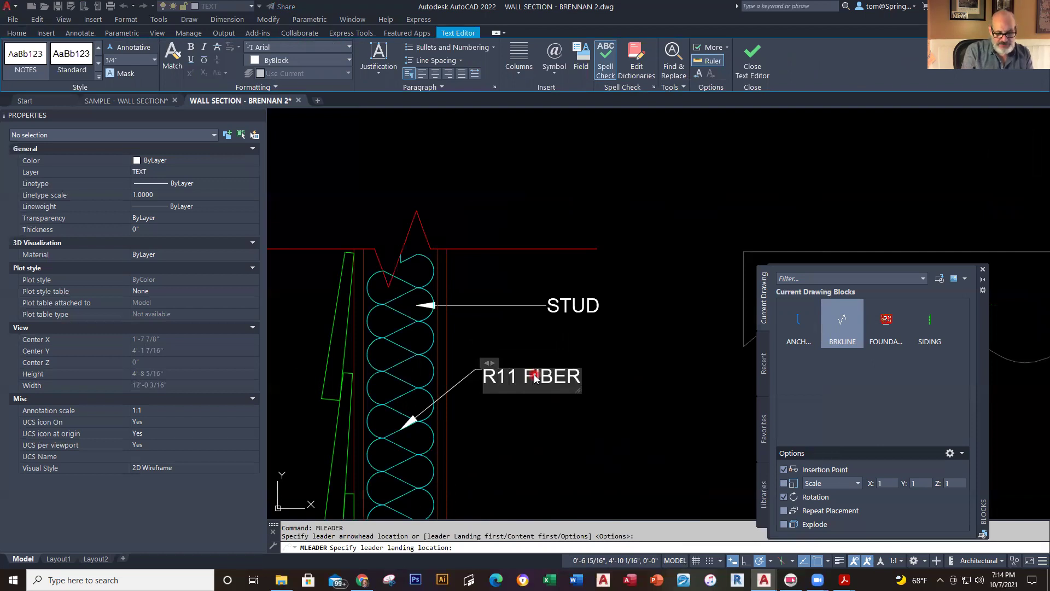
pyautogui.write('GLAS')
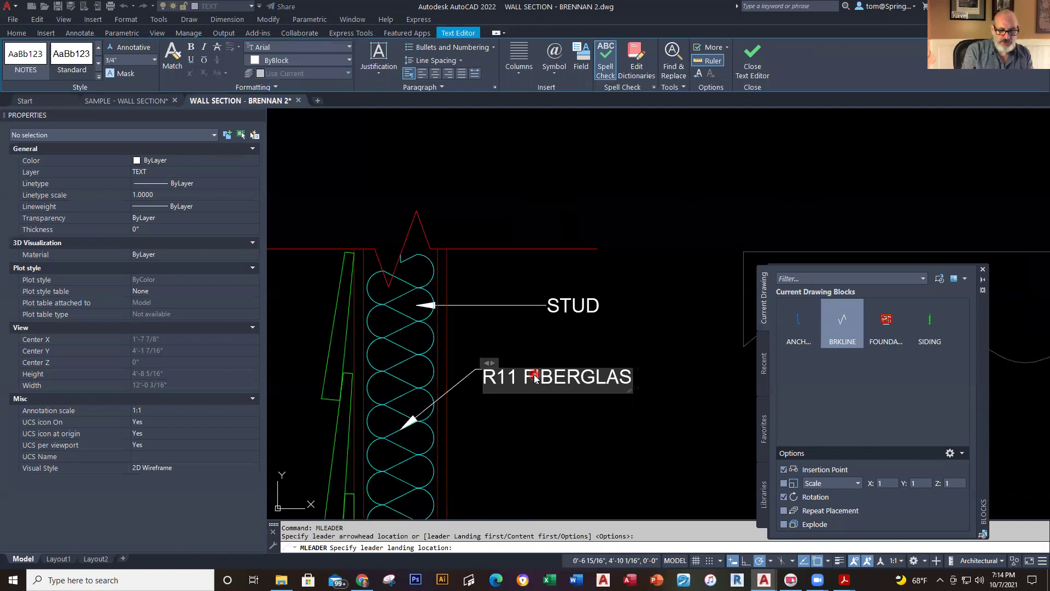
pyautogui.write(' INSULATION')
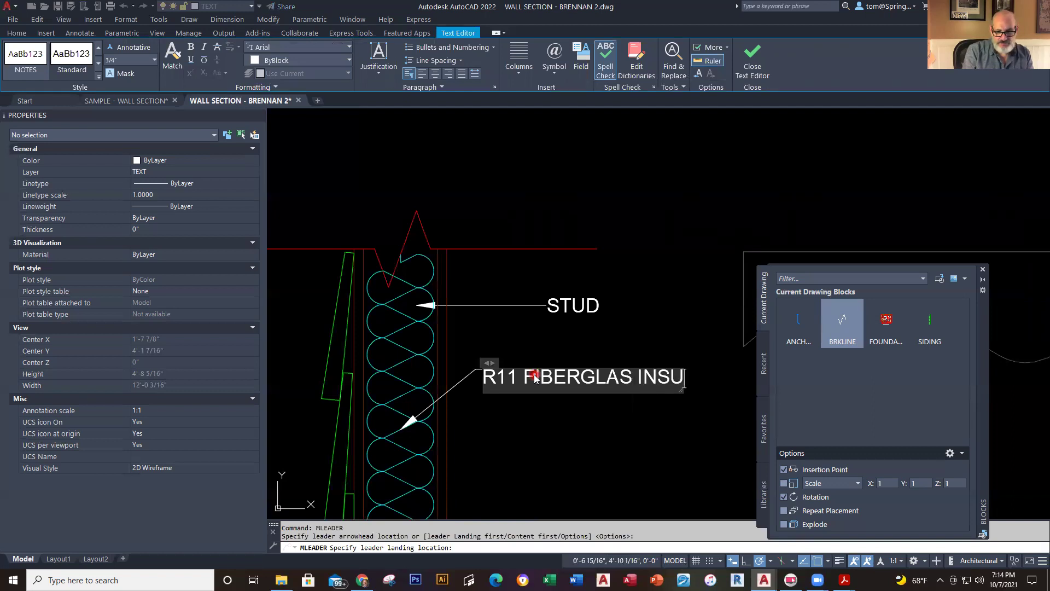
pyautogui.click(677, 298)
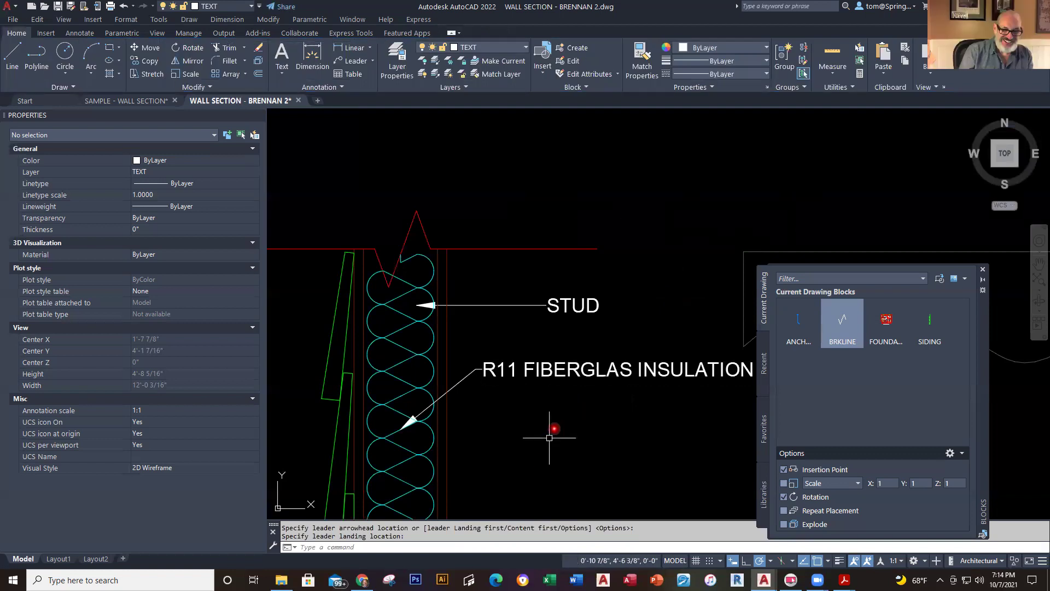
# Add a multileader reading "1/2" SHEET ROCK" below the insulation note, with its arrowhead on the interior face of the wall
pyautogui.rightClick(551, 432)
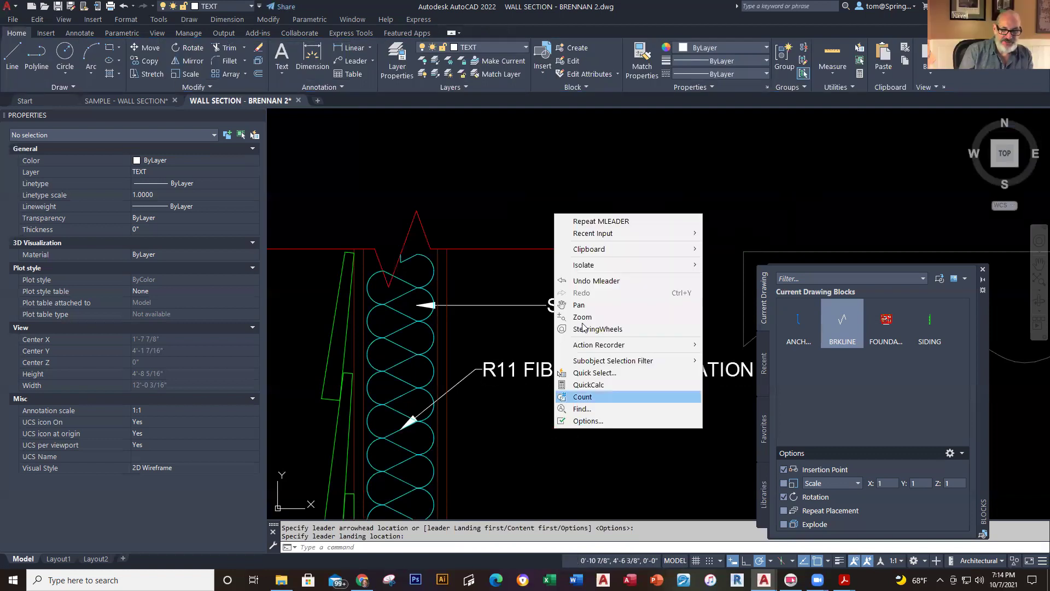
pyautogui.click(579, 218)
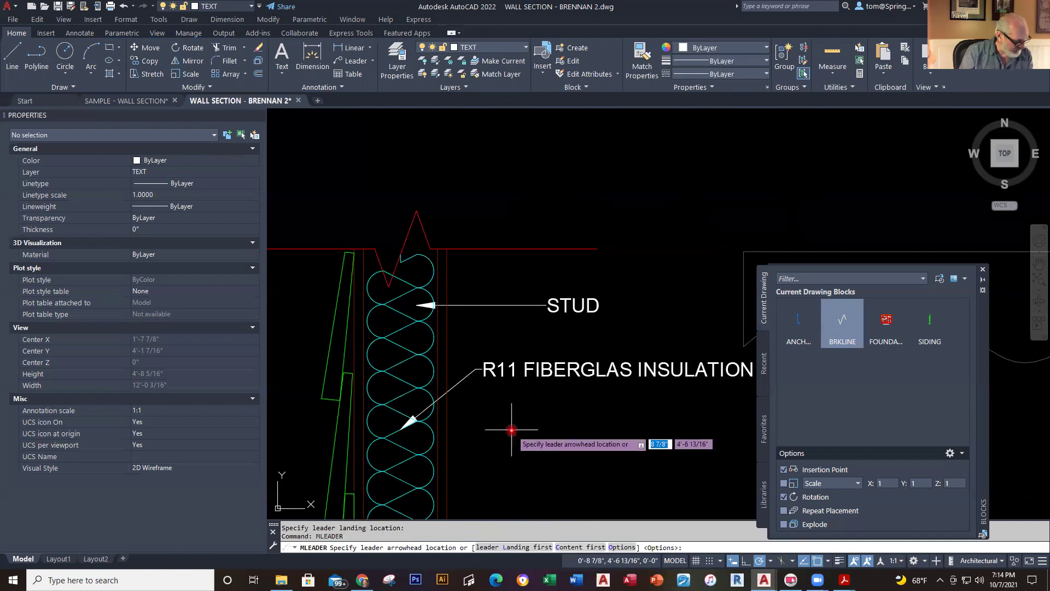
pyautogui.moveTo(512, 430); pyautogui.dragTo(508, 283, button='middle')
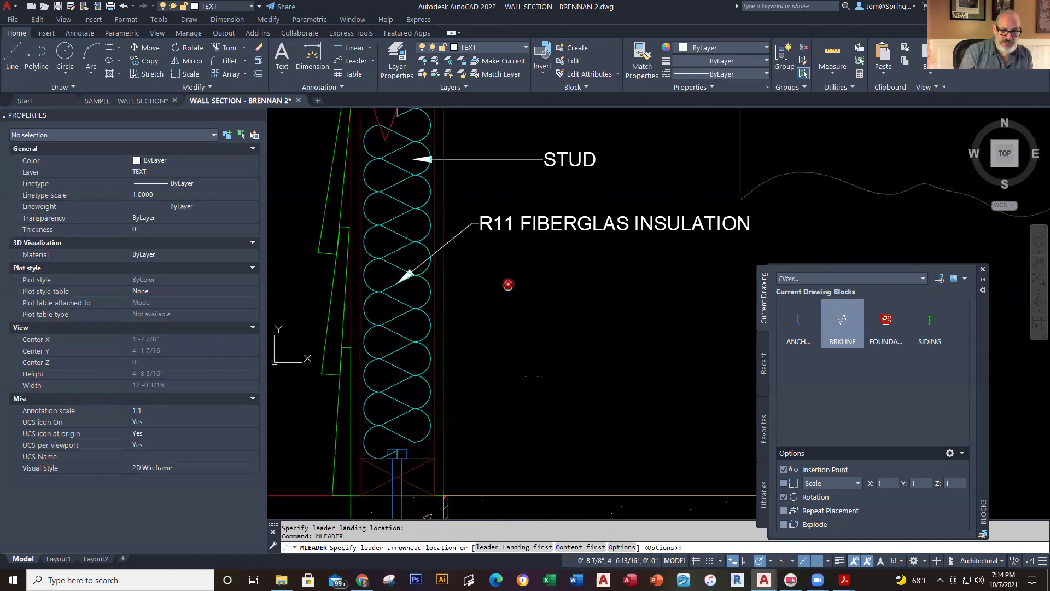
pyautogui.click(442, 298)
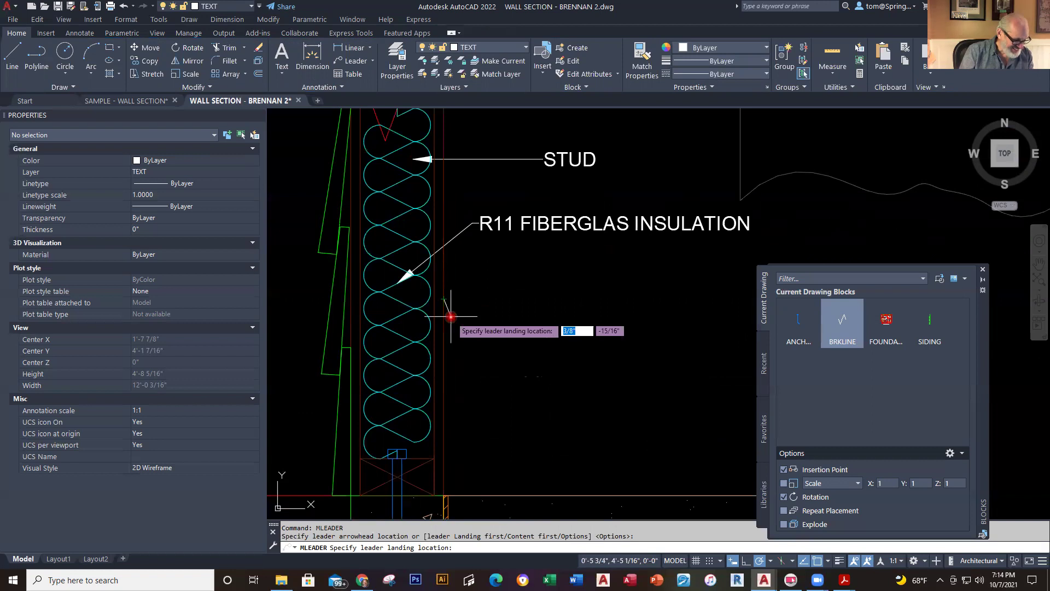
pyautogui.click(489, 264)
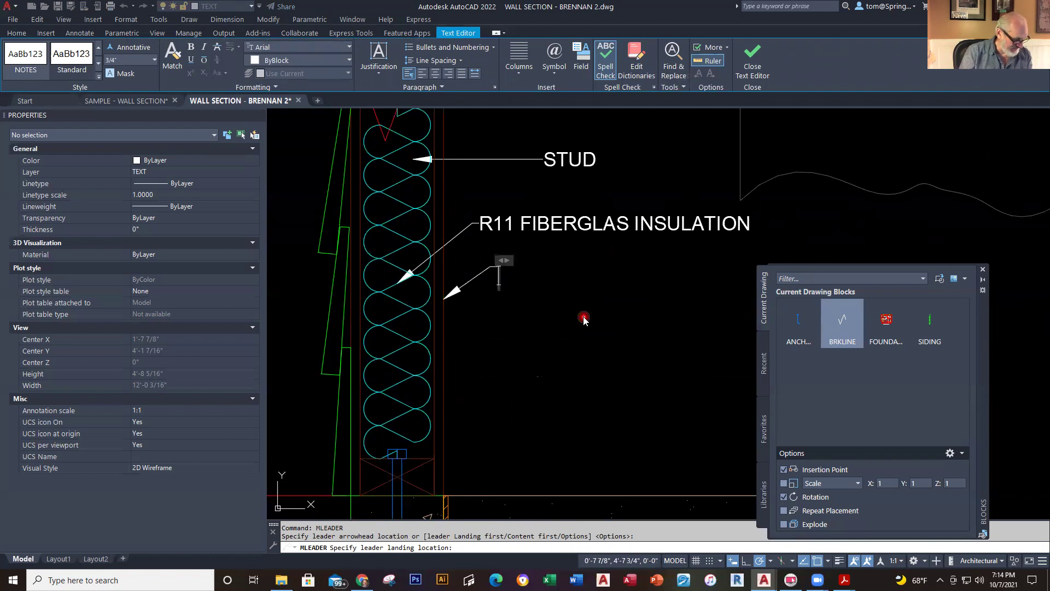
pyautogui.write('1/')
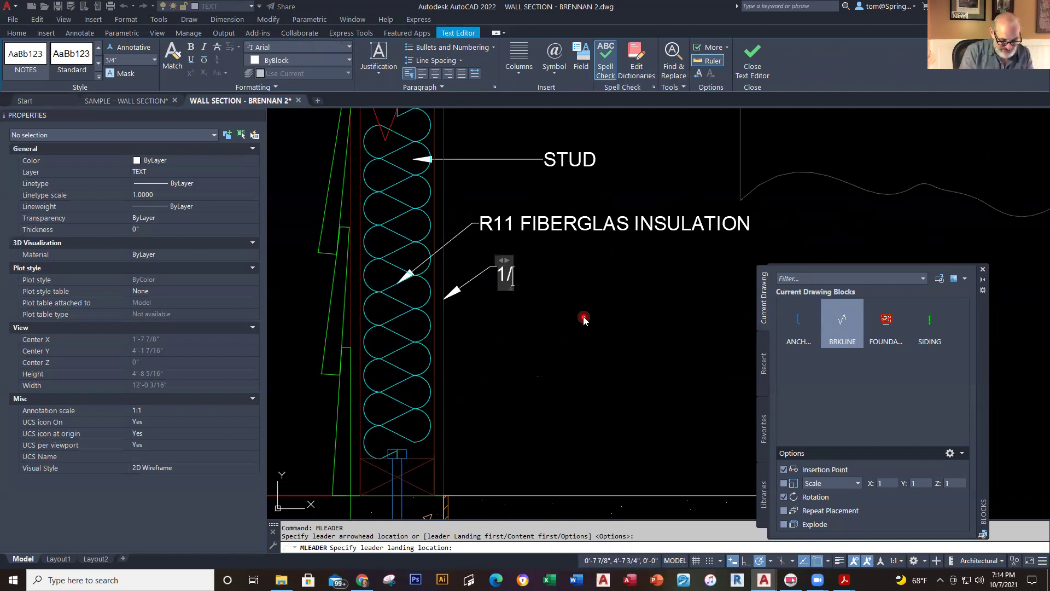
pyautogui.write('2" SHEET')
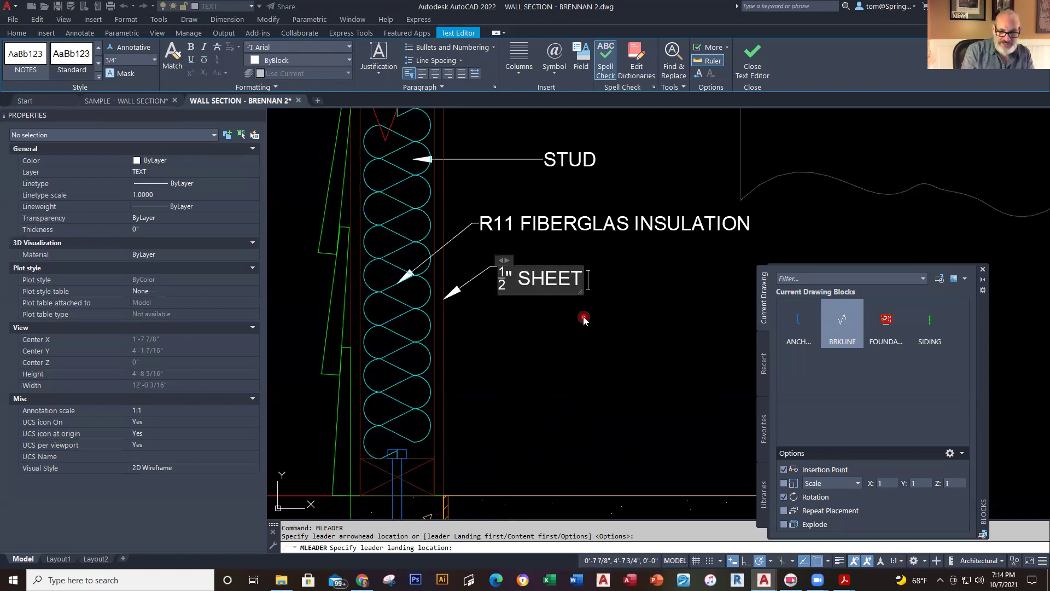
pyautogui.write(' ROCK')
pyautogui.click(585, 320)
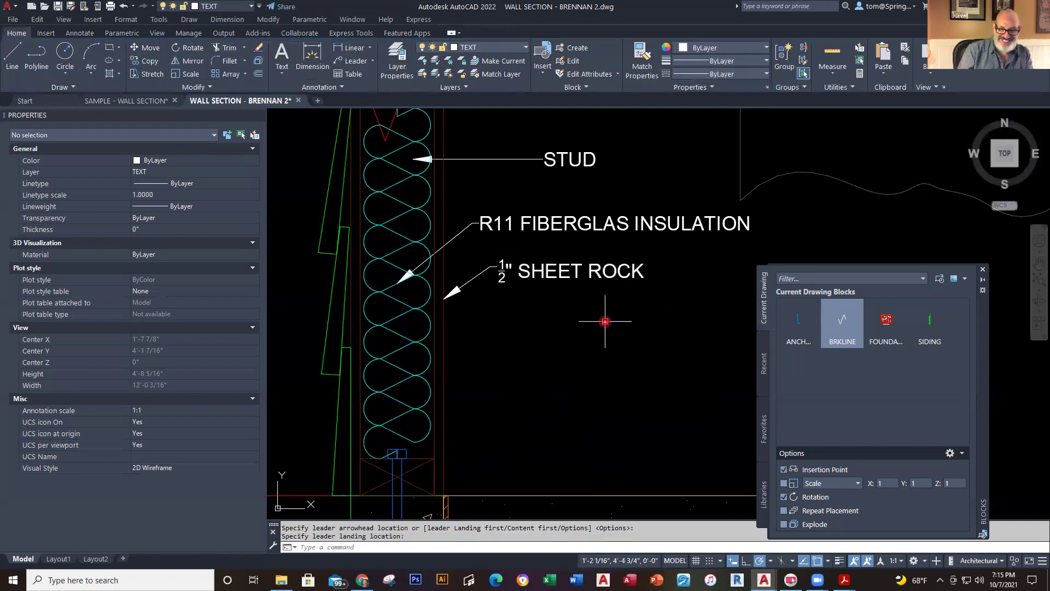
# Add a multileader reading "1" X 8" CEDAR SIDING" on the exterior side, with its arrowhead on the siding
pyautogui.rightClick(611, 321)
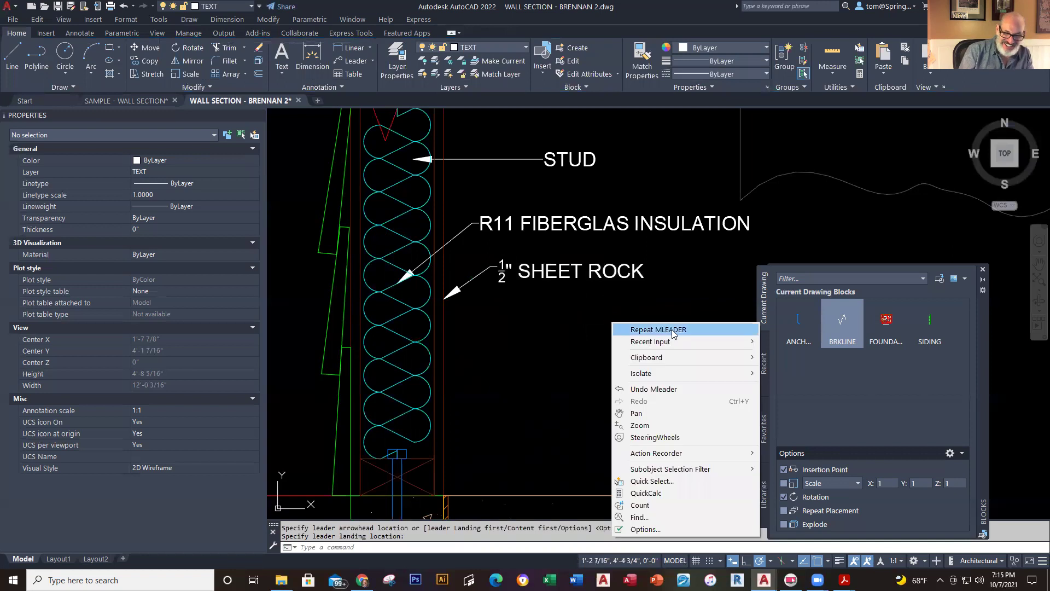
pyautogui.click(635, 329)
pyautogui.scroll(-4, 572, 353)
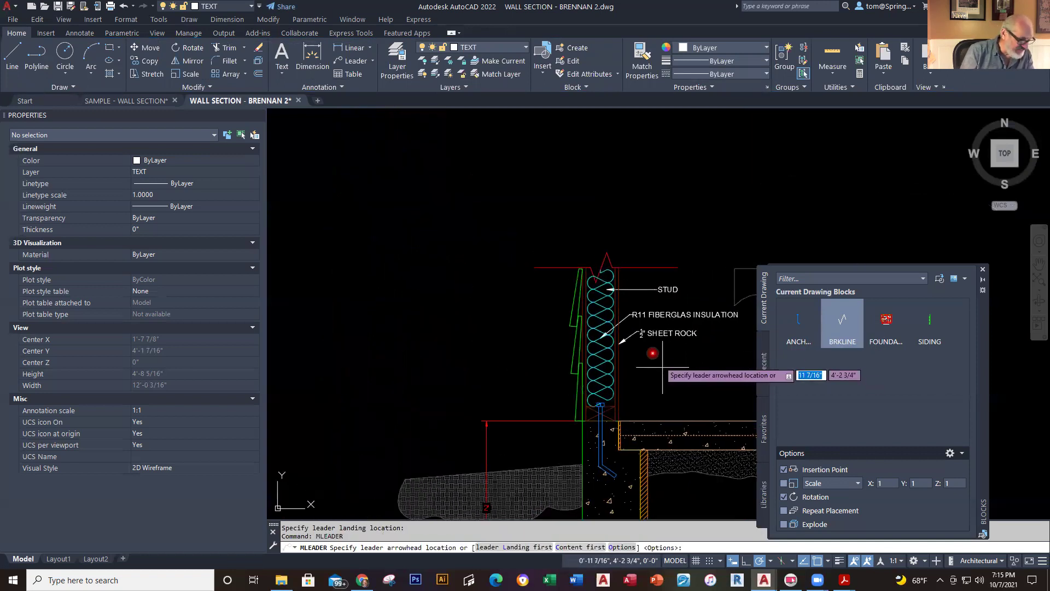
pyautogui.click(574, 319)
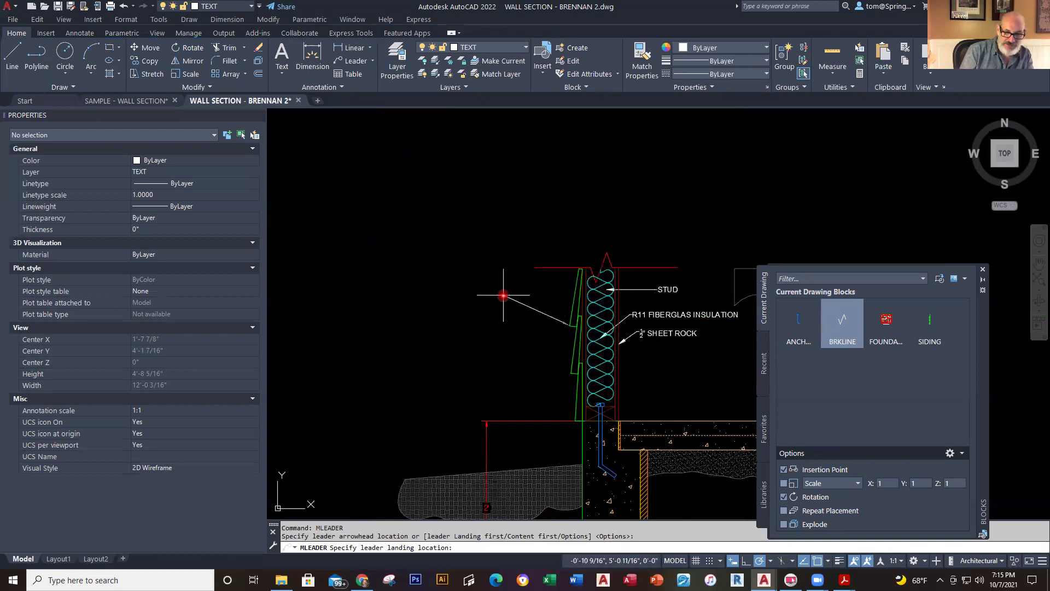
pyautogui.click(502, 295)
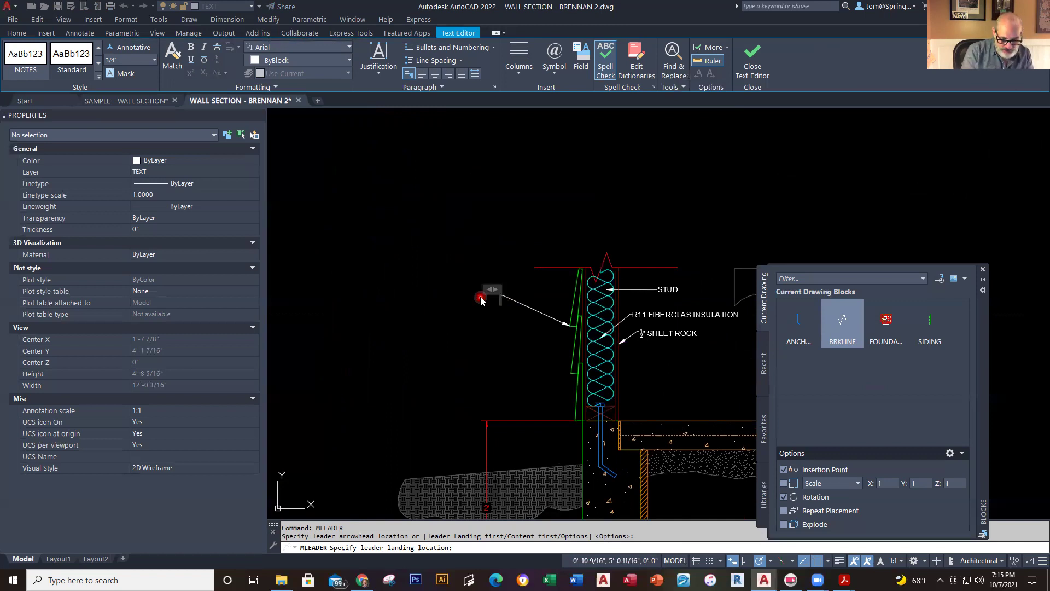
pyautogui.write('1\' X 8" CED')
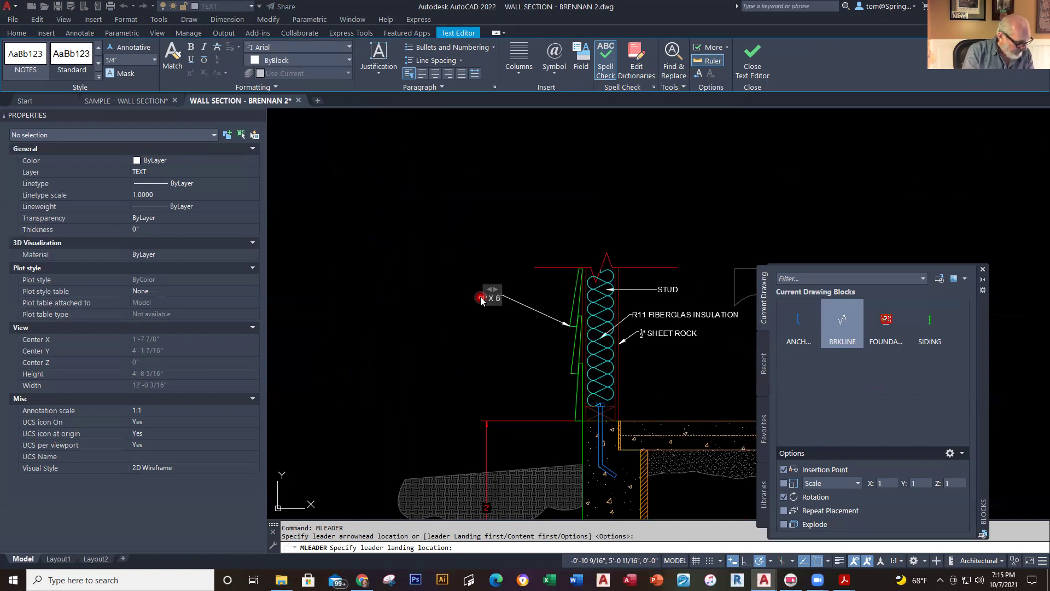
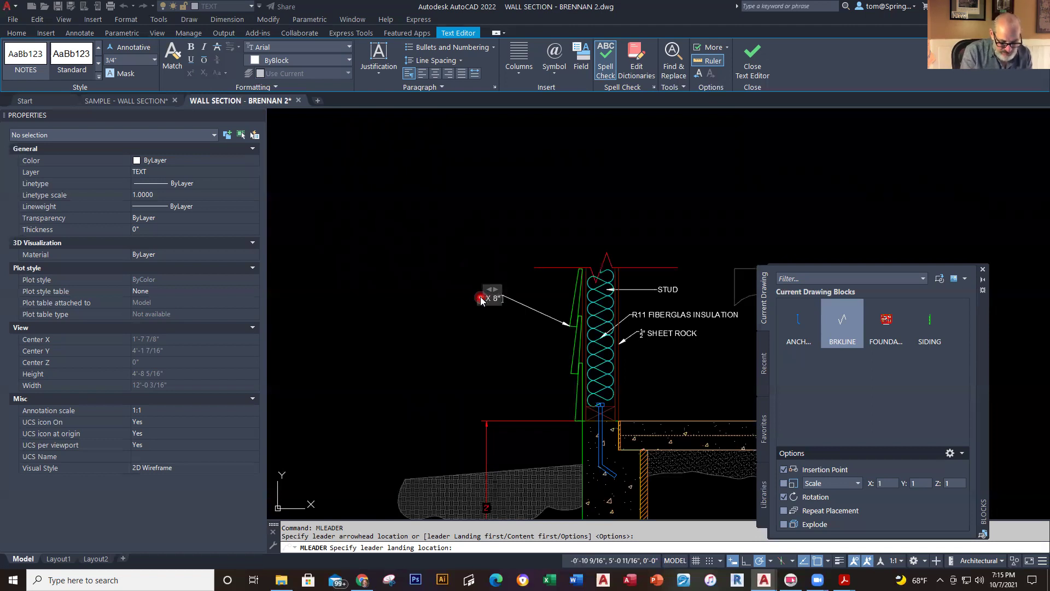
pyautogui.write('AR SIDING')
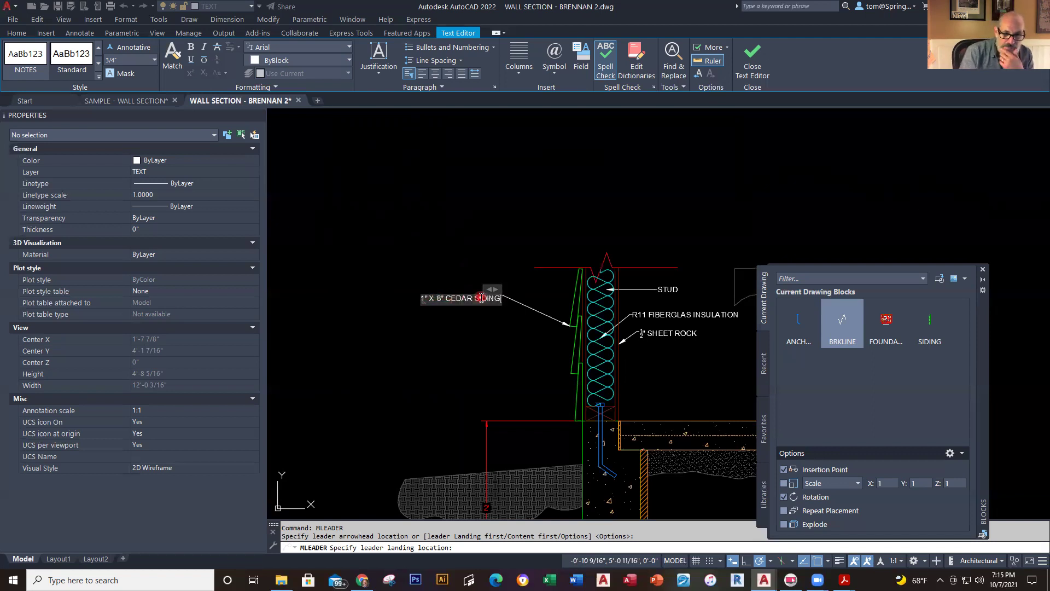
pyautogui.click(421, 354)
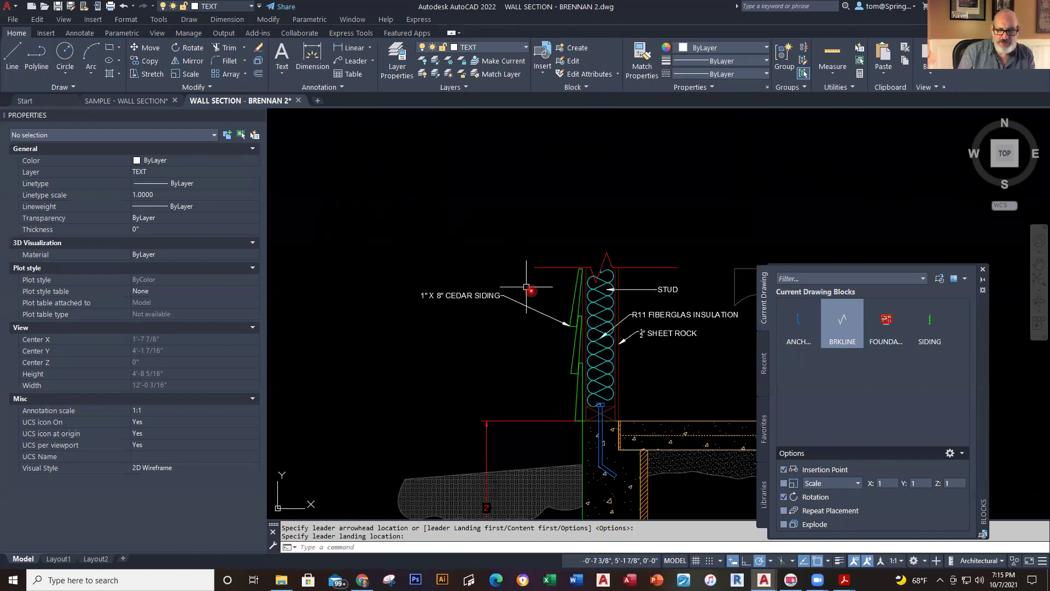
# Set the STUD multileader's arrowhead style to Dot
pyautogui.scroll(2, 638, 300)
pyautogui.scroll(5, 638, 299)
pyautogui.scroll(-2, 619, 270)
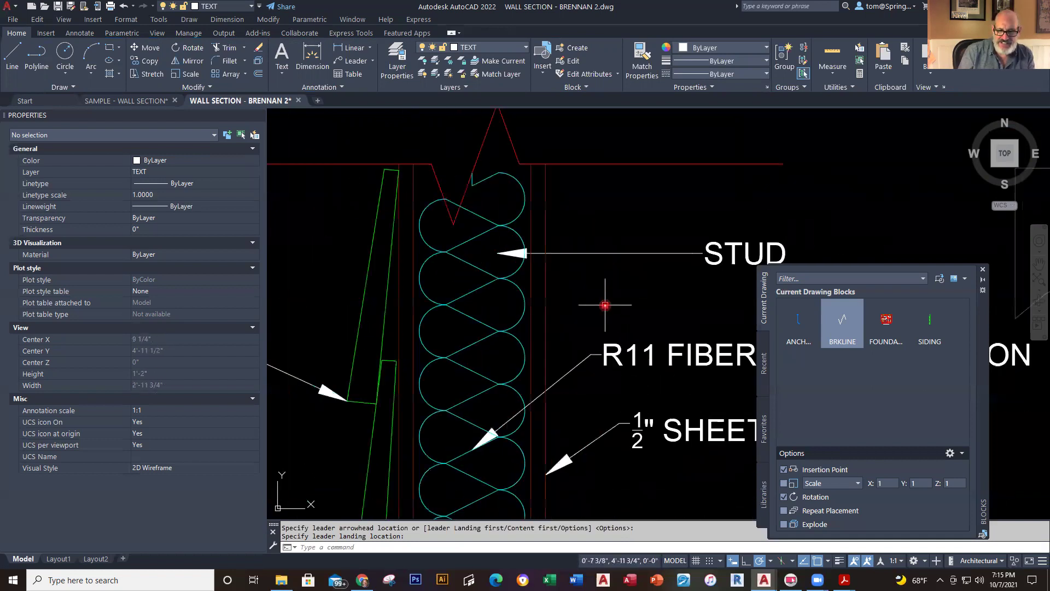
pyautogui.click(619, 253)
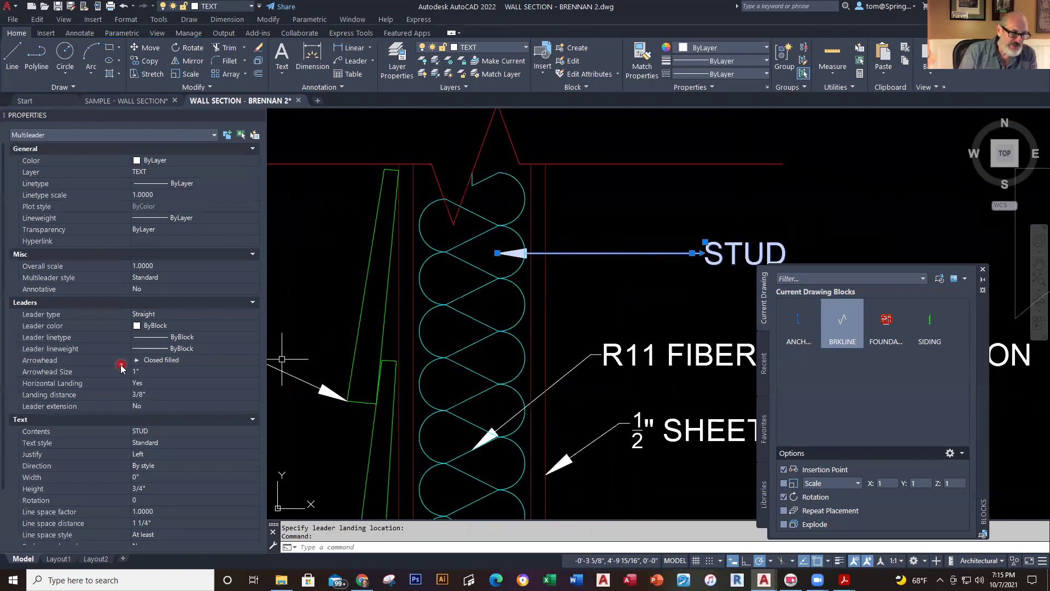
pyautogui.click(215, 361)
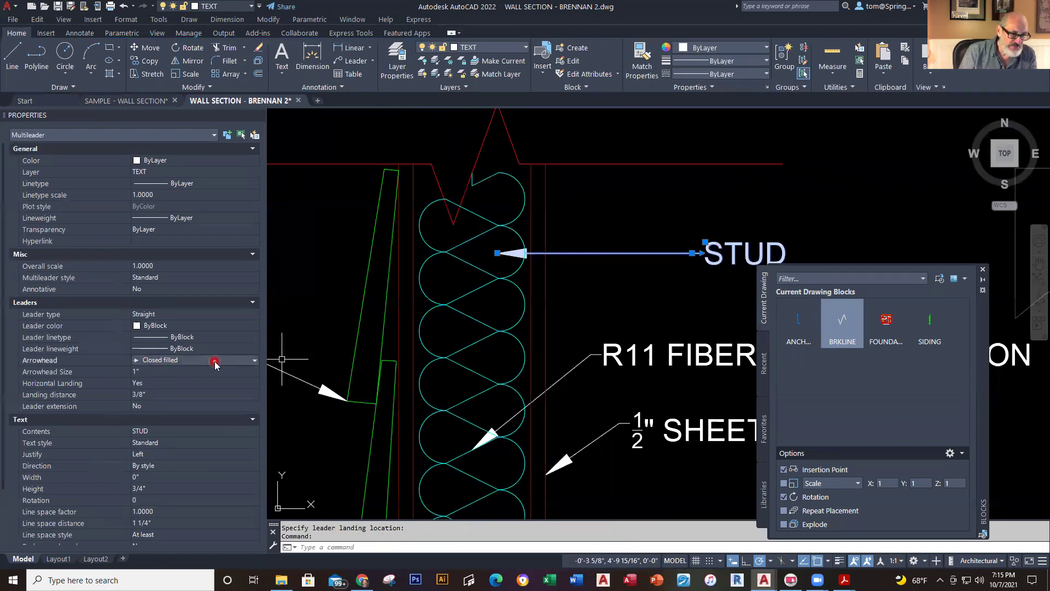
pyautogui.click(255, 361)
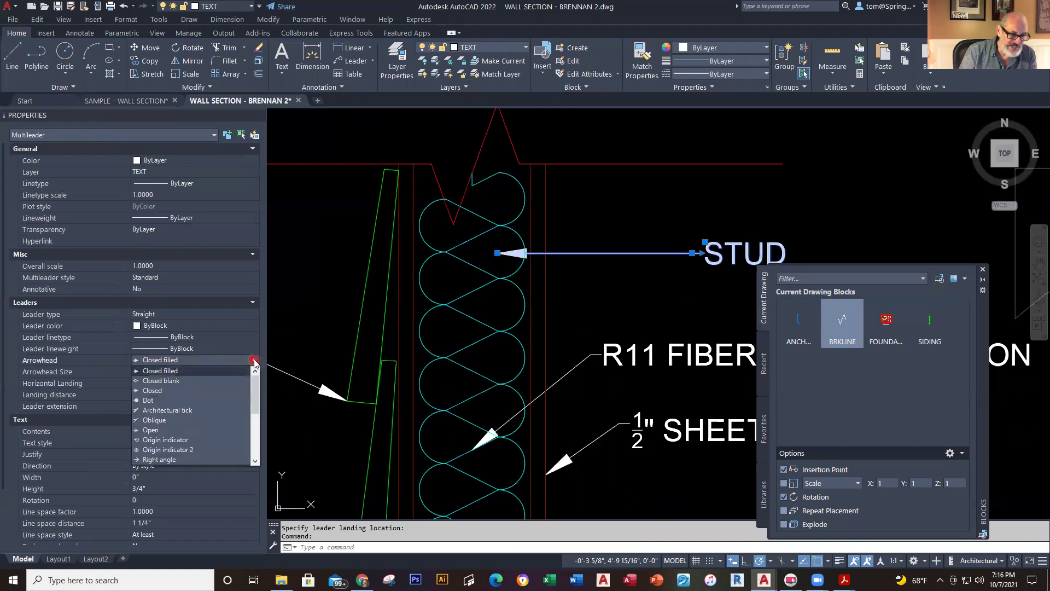
pyautogui.click(168, 400)
pyautogui.press('Escape')
pyautogui.press('Escape')
# Set the STUD multileader's arrowhead style to Box
pyautogui.scroll(-4, 569, 325)
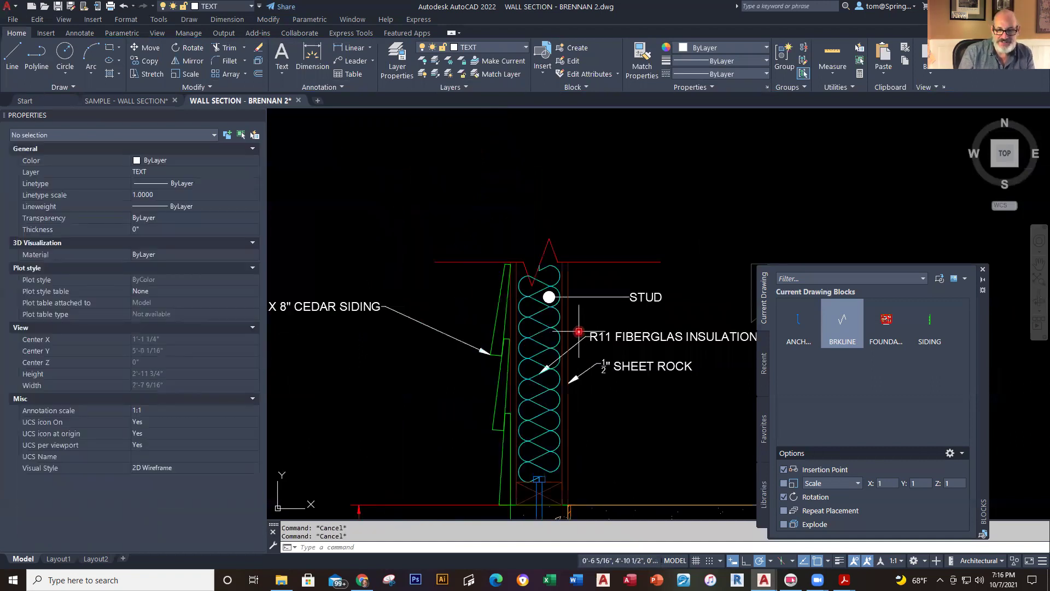
pyautogui.scroll(-3, 572, 331)
pyautogui.scroll(2, 573, 335)
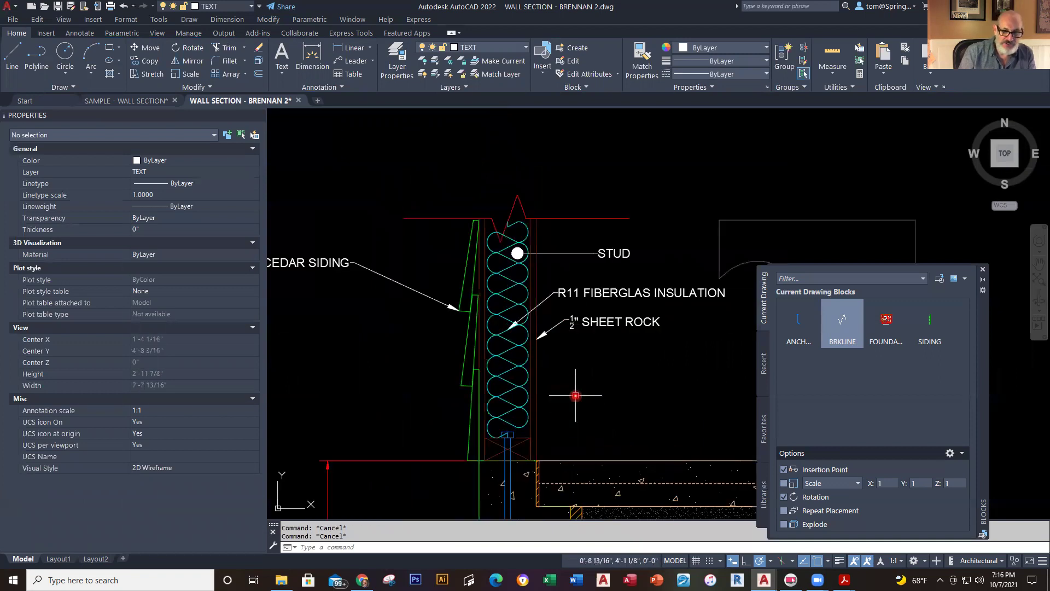
pyautogui.click(569, 253)
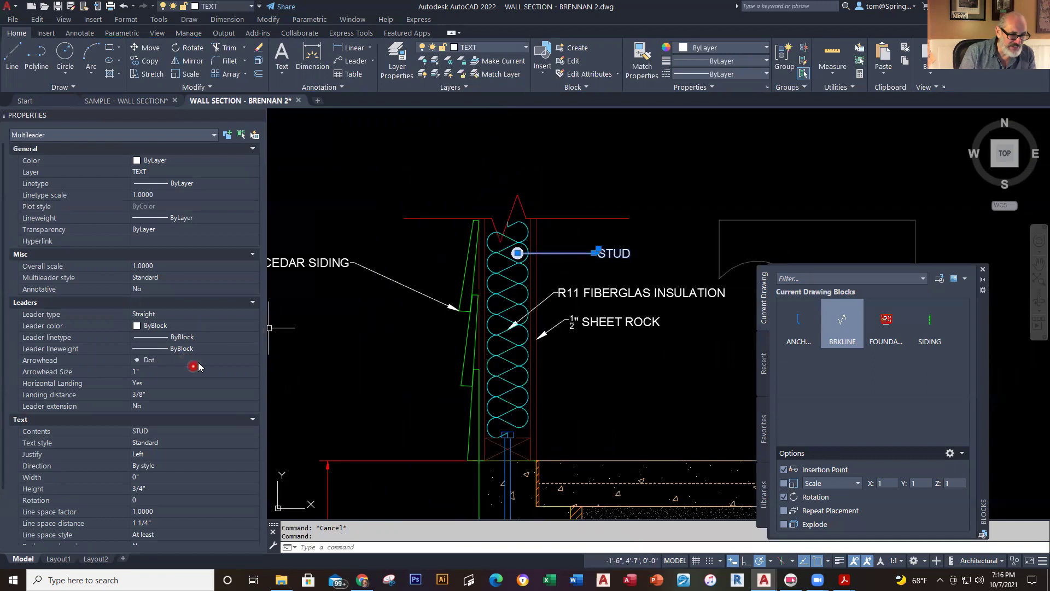
pyautogui.click(197, 361)
pyautogui.click(254, 361)
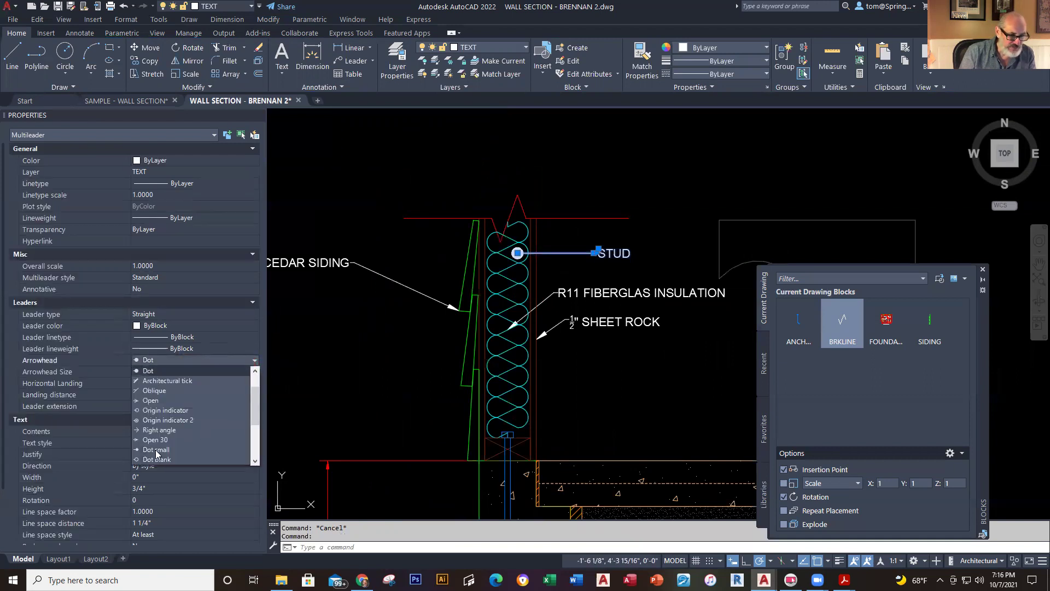
pyautogui.click(156, 449)
pyautogui.click(345, 368)
pyautogui.press('Escape')
pyautogui.press('Escape')
pyautogui.press('Escape')
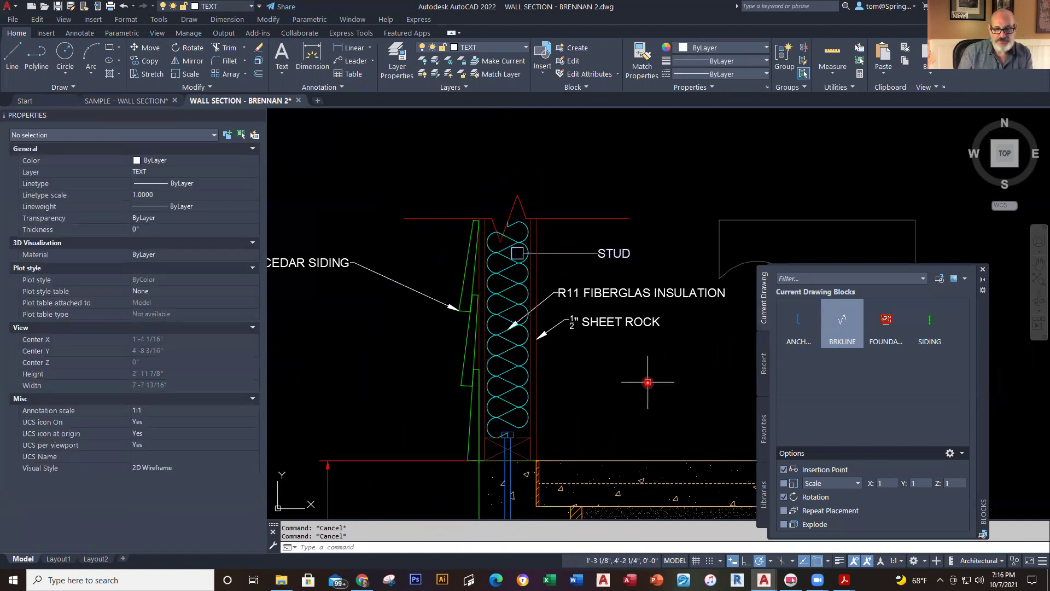
# Set the STUD multileader's arrowhead style to Dot small
pyautogui.click(578, 250)
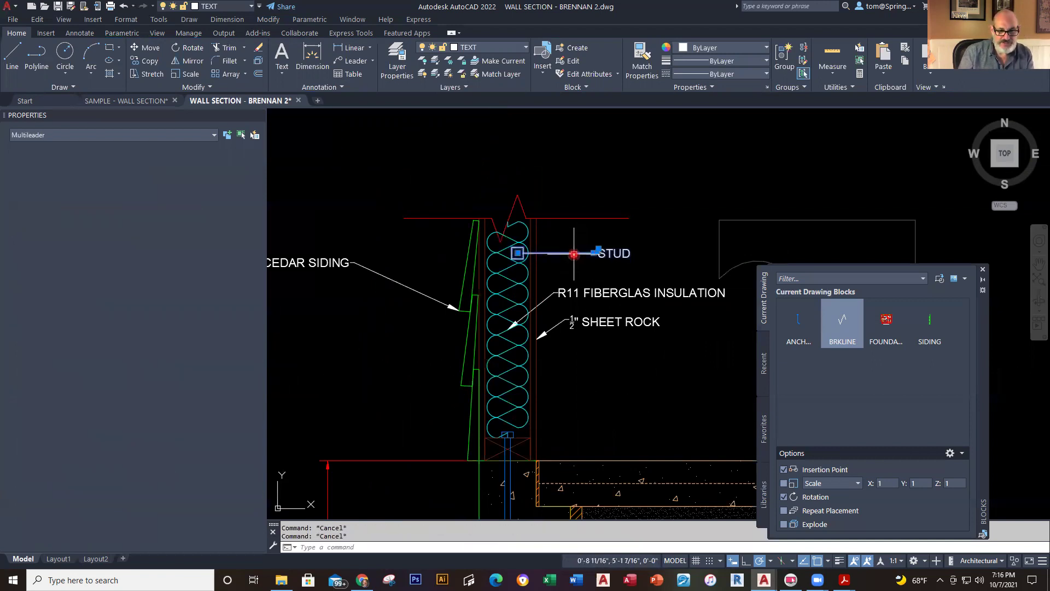
pyautogui.click(237, 362)
pyautogui.click(255, 360)
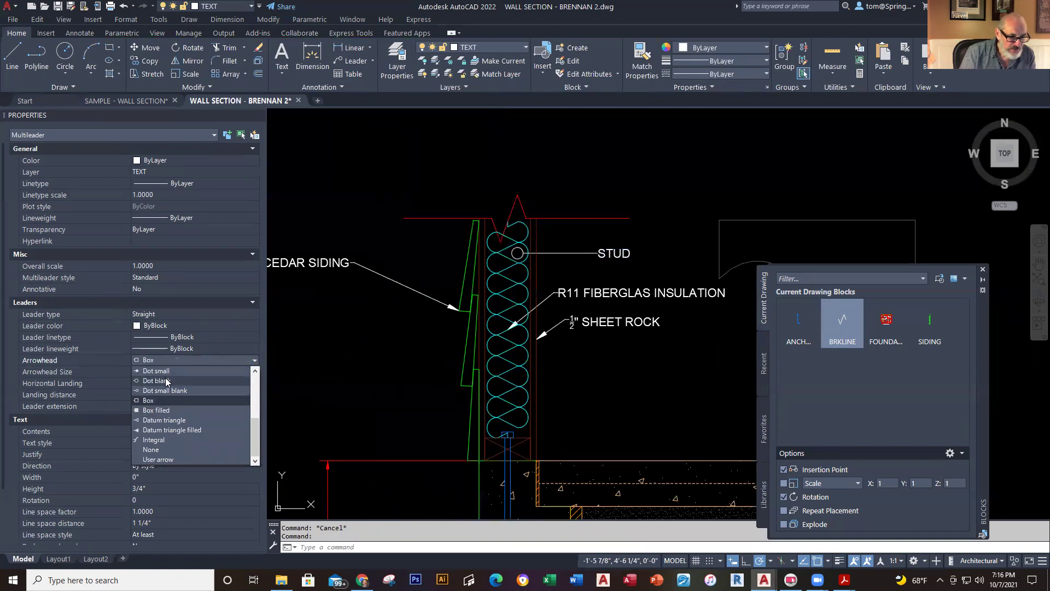
pyautogui.click(163, 371)
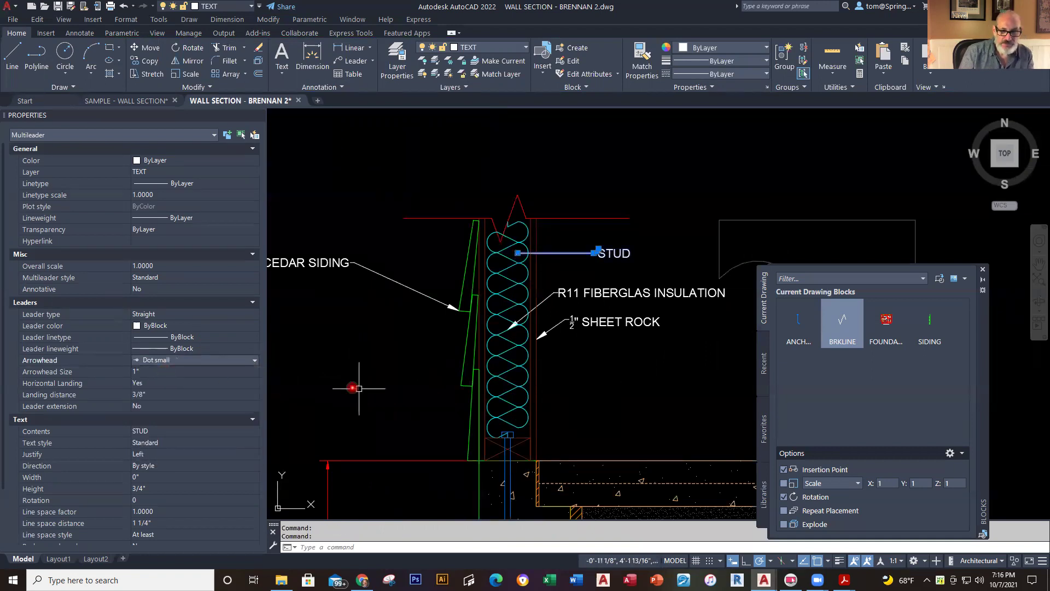
pyautogui.press('Escape')
# Delete the leftover closed polyline with the wavy lower edge on the interior side of the wall section
pyautogui.scroll(-4, 629, 416)
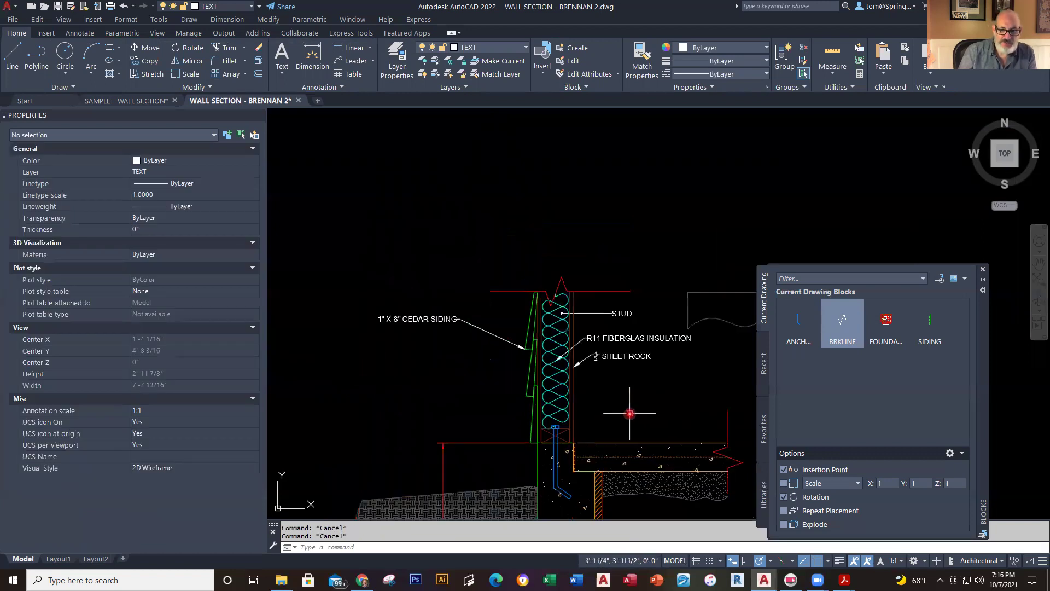
pyautogui.moveTo(596, 315); pyautogui.dragTo(596, 300, button='middle')
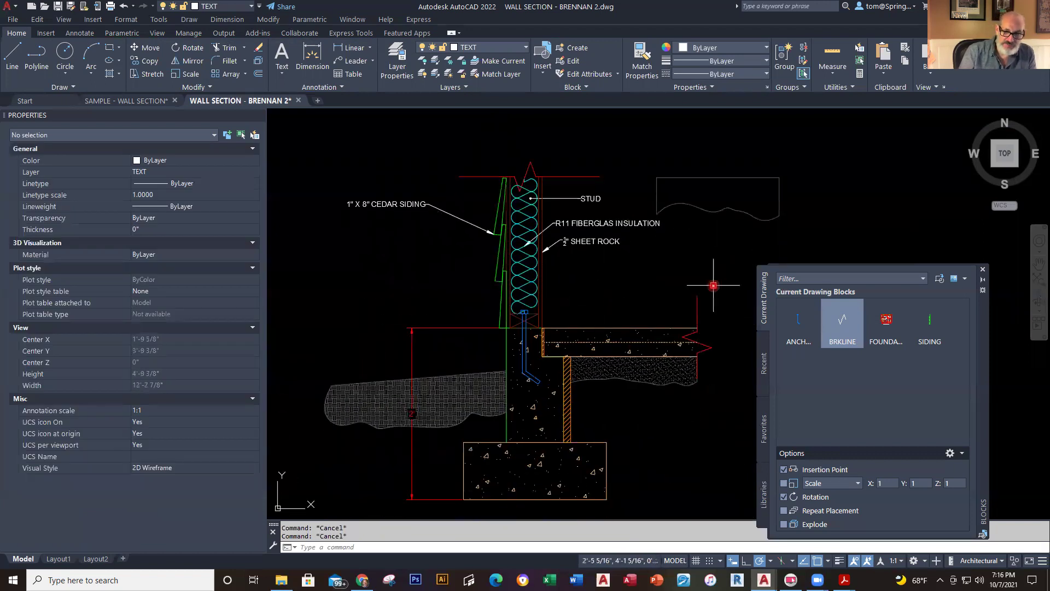
pyautogui.click(774, 210)
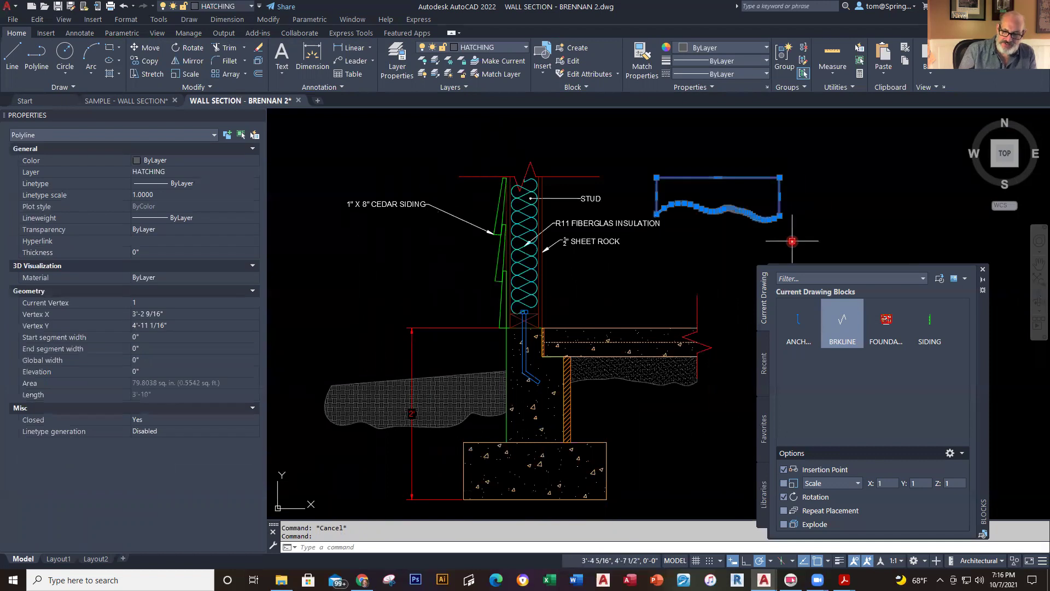
pyautogui.press('Delete')
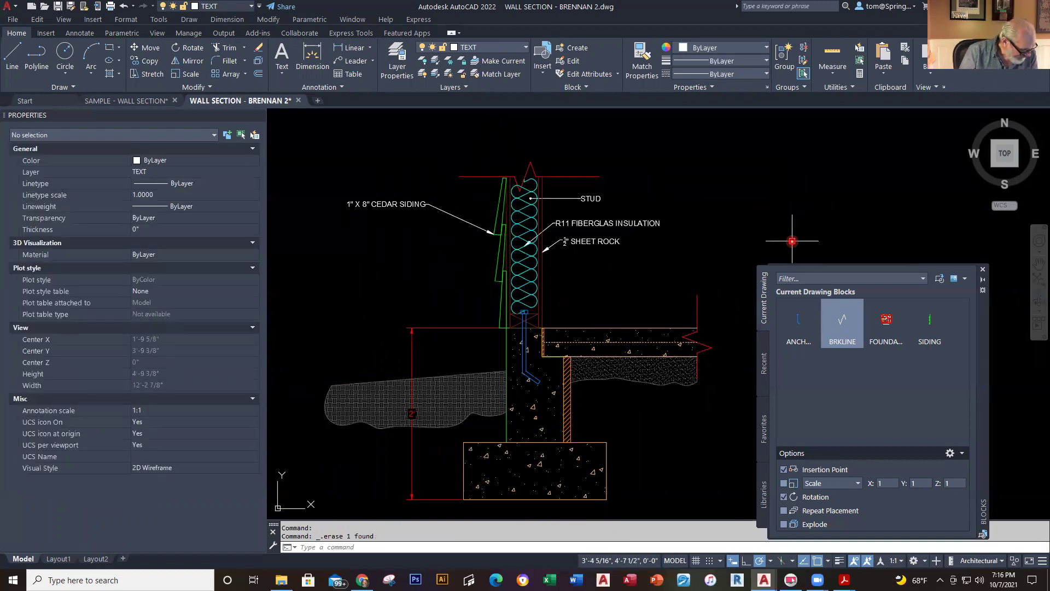
# Stretch the upper extension origin of the vertical foundation dimension down to where the ground line meets the foundation wall
pyautogui.scroll(-2, 727, 234)
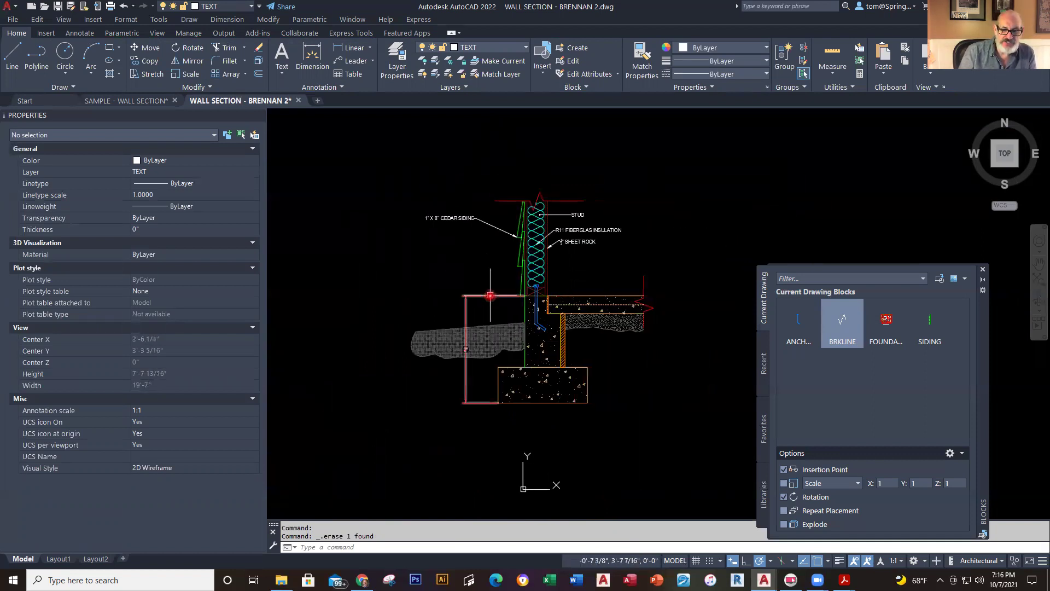
pyautogui.click(493, 295)
pyautogui.click(526, 296)
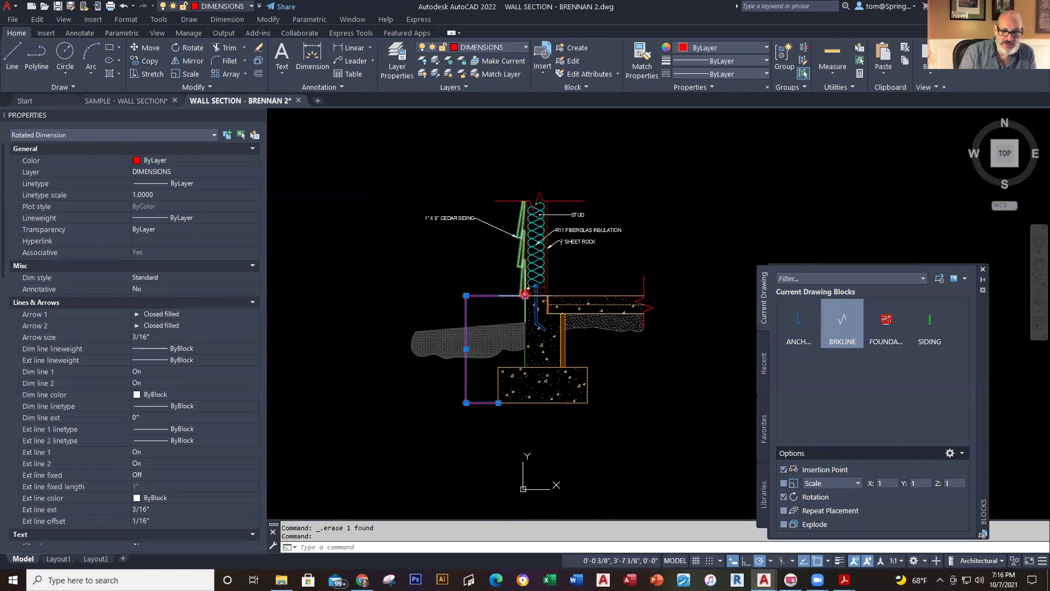
pyautogui.click(525, 323)
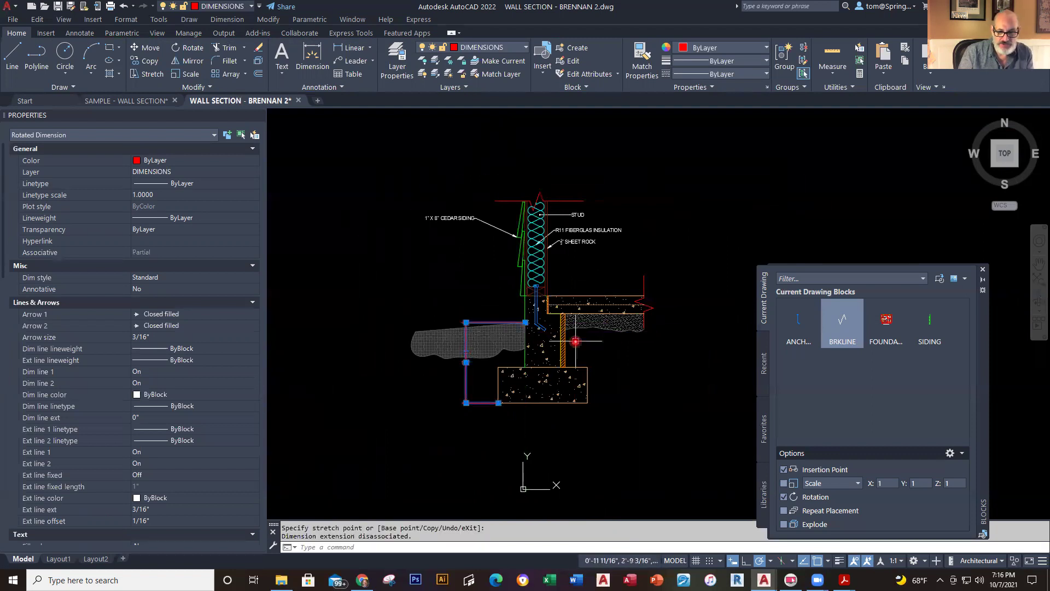
# Make DIMENSIONS the current layer and dimension vertically from the ground line to the foundation wall's top, in line with the existing foundation dimension
pyautogui.press('Escape')
pyautogui.press('Escape')
pyautogui.scroll(4, 473, 363)
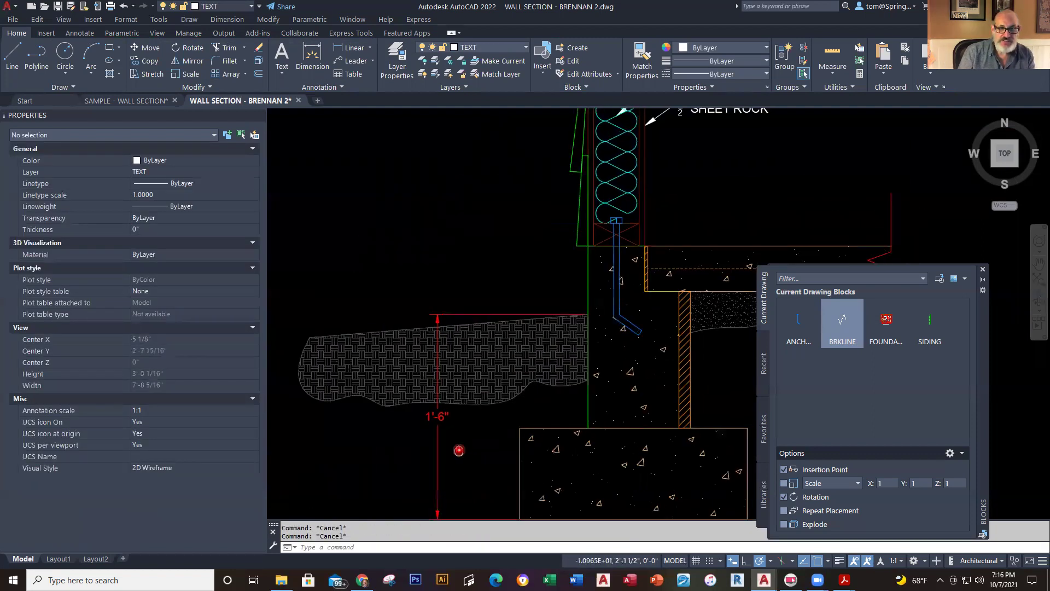
pyautogui.click(525, 47)
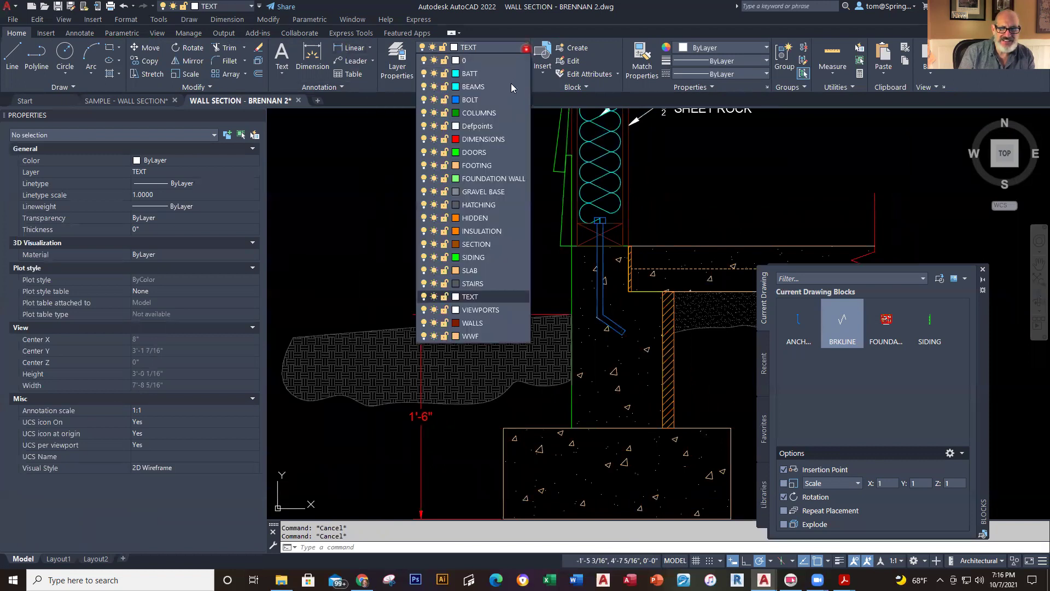
pyautogui.click(496, 143)
pyautogui.click(353, 47)
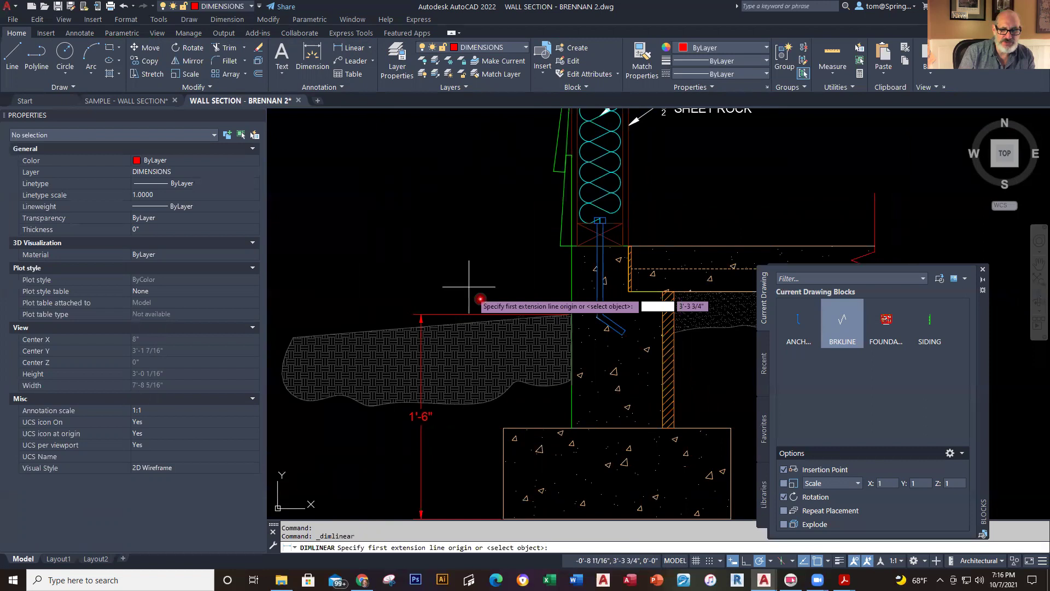
pyautogui.click(564, 313)
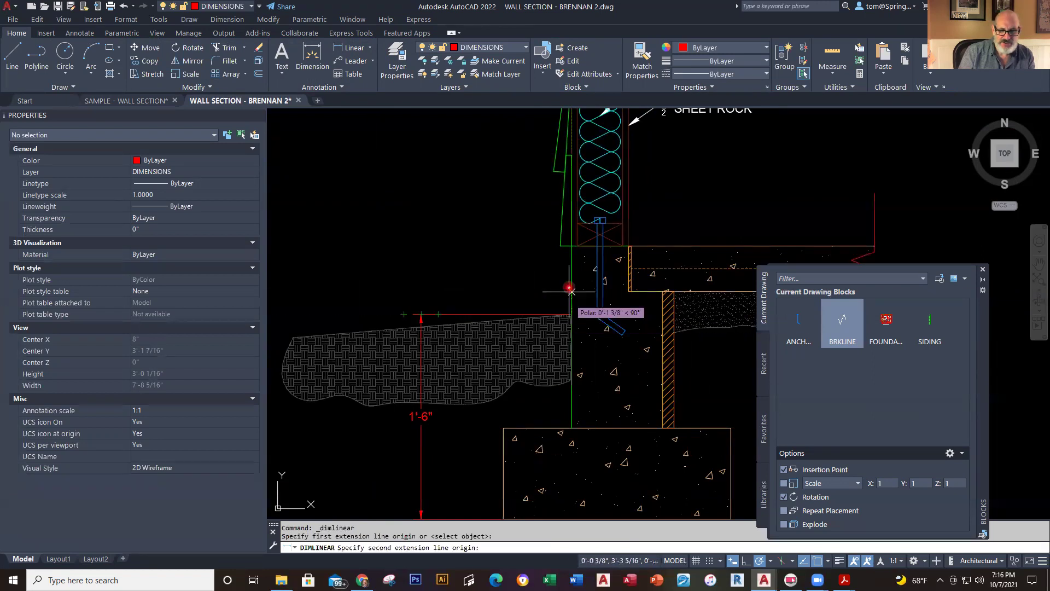
pyautogui.click(570, 248)
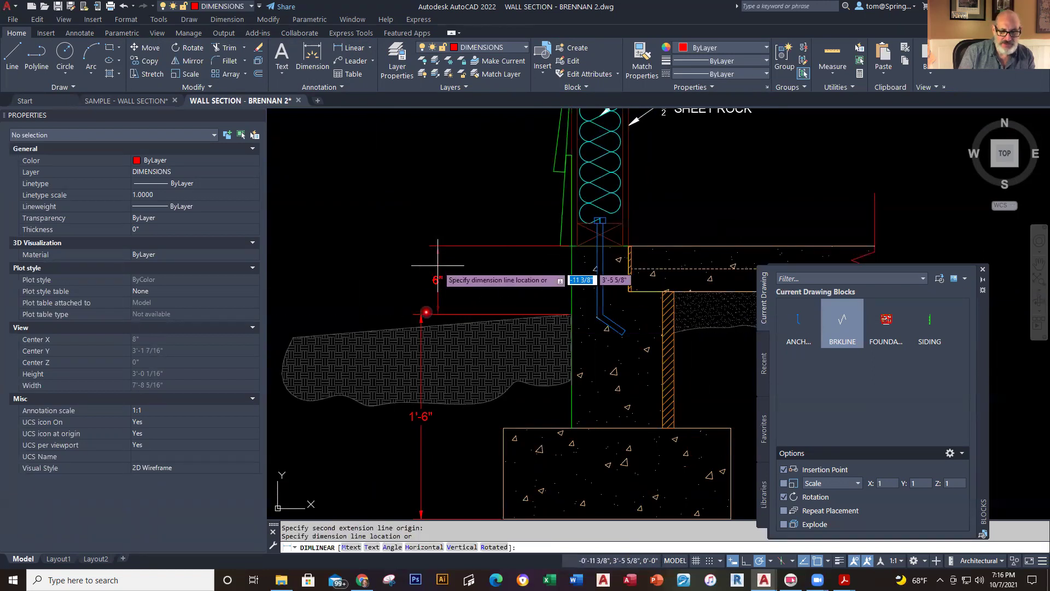
pyautogui.click(421, 310)
pyautogui.press('Escape')
# Add a horizontal linear dimension for the footing's overall width, placed just below the footing
pyautogui.scroll(-5, 467, 405)
pyautogui.scroll(3, 464, 382)
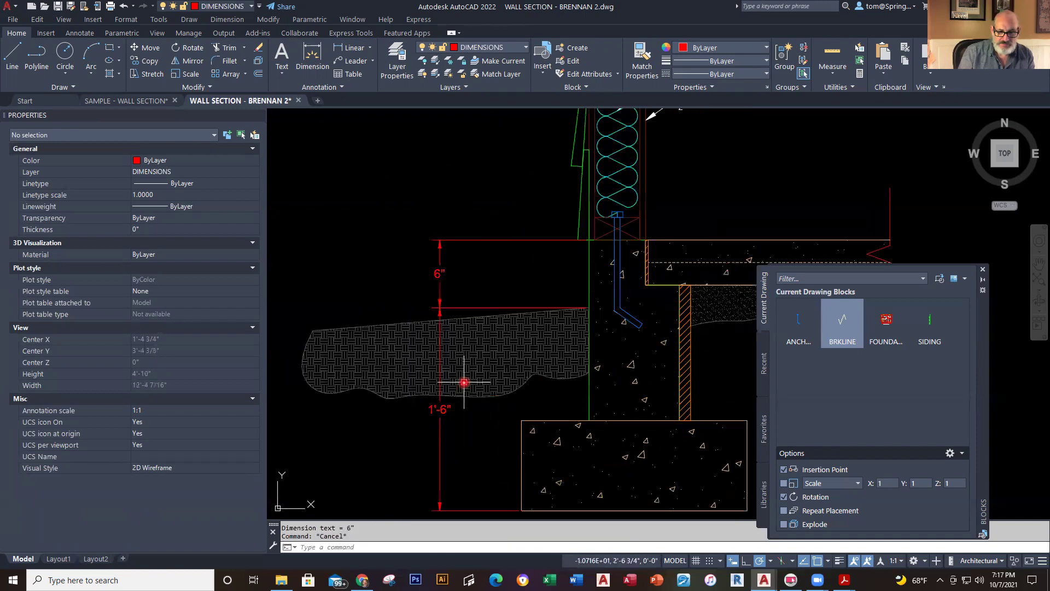
pyautogui.moveTo(345, 366); pyautogui.dragTo(345, 263, button='middle')
pyautogui.click(344, 53)
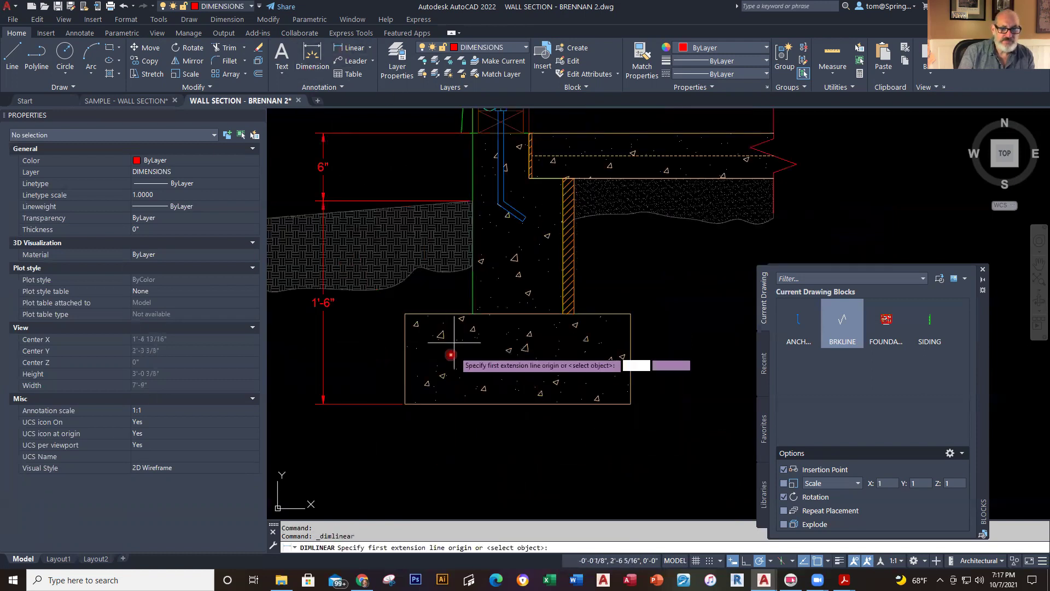
pyautogui.click(404, 404)
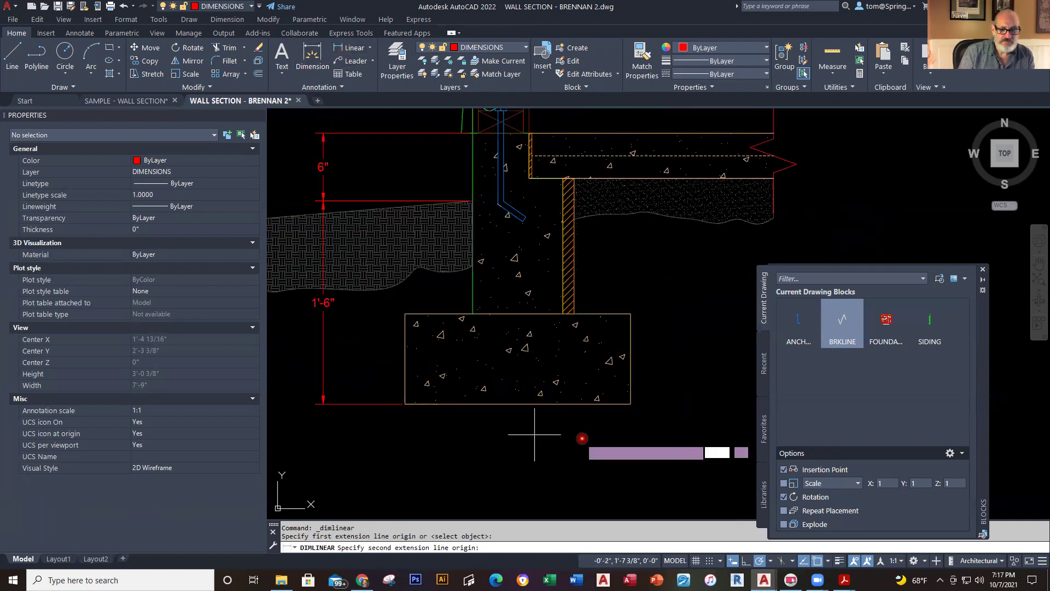
pyautogui.click(630, 404)
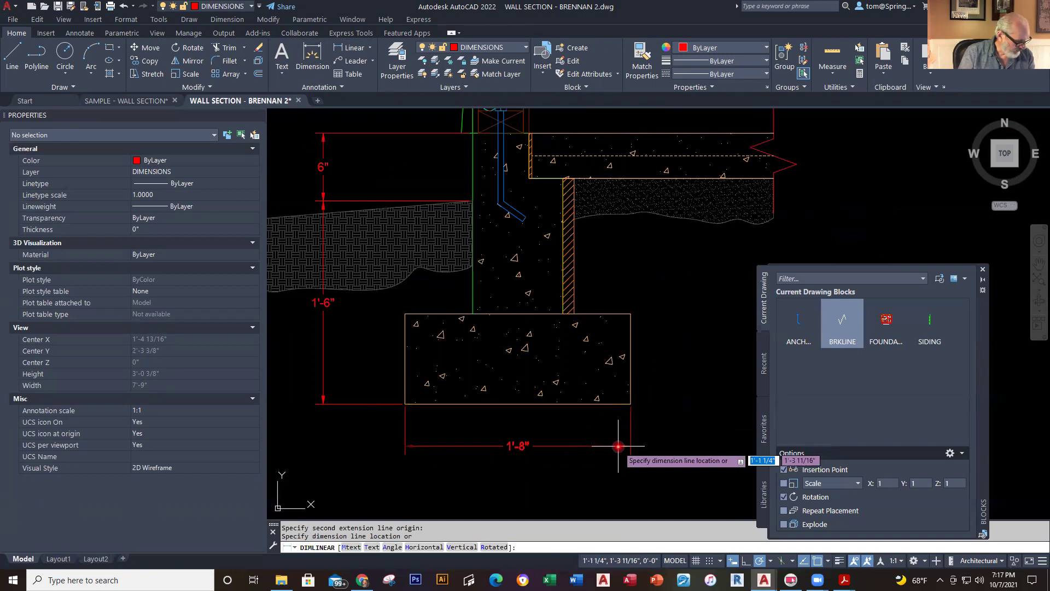
pyautogui.click(618, 446)
# Add a vertical linear dimension for the footing's height on its interior side
pyautogui.rightClick(659, 323)
pyautogui.click(676, 326)
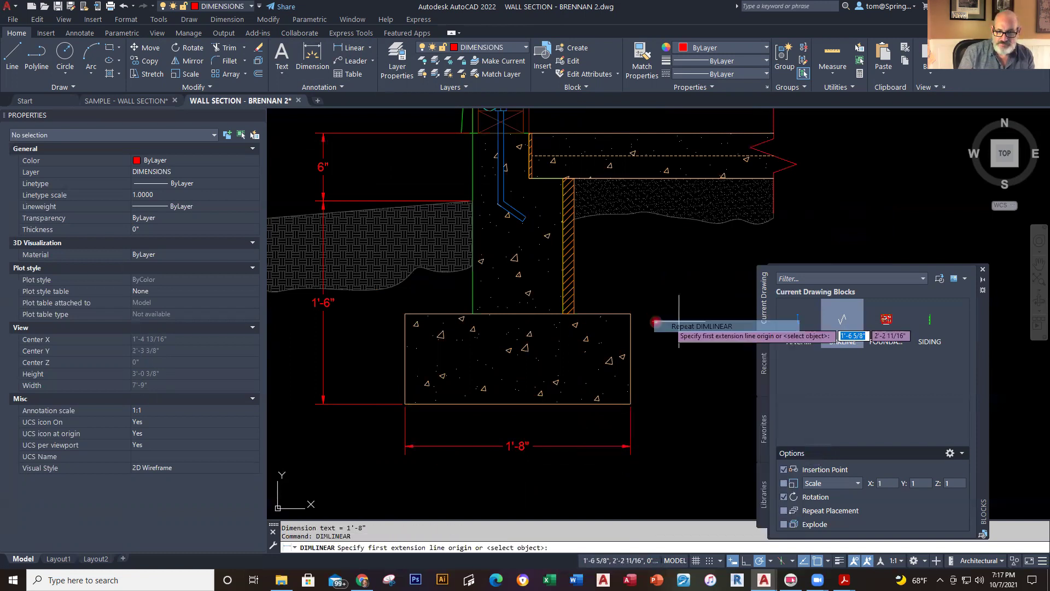
pyautogui.click(630, 314)
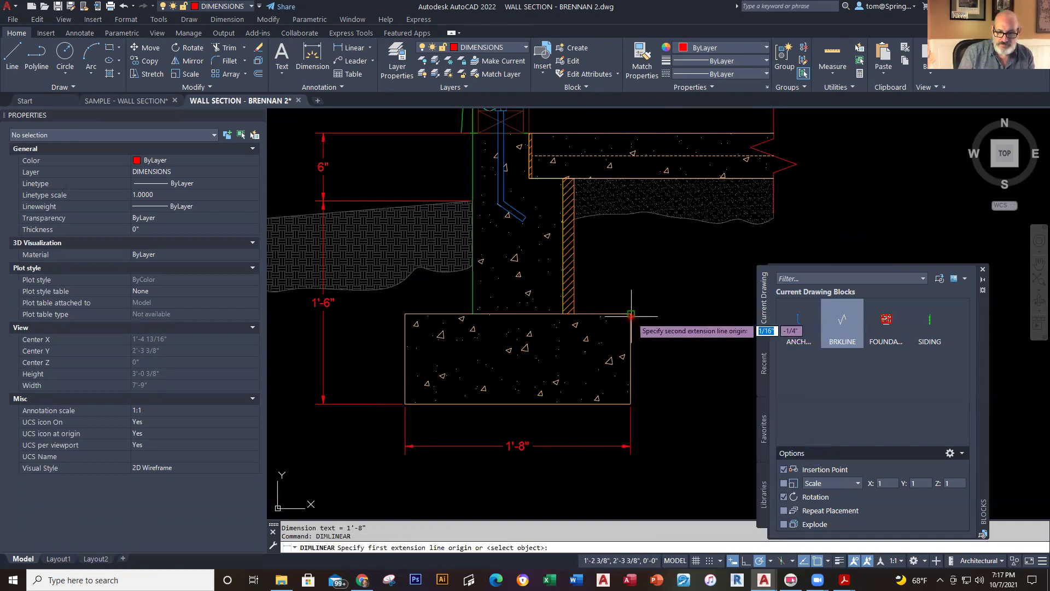
pyautogui.click(630, 402)
pyautogui.click(662, 407)
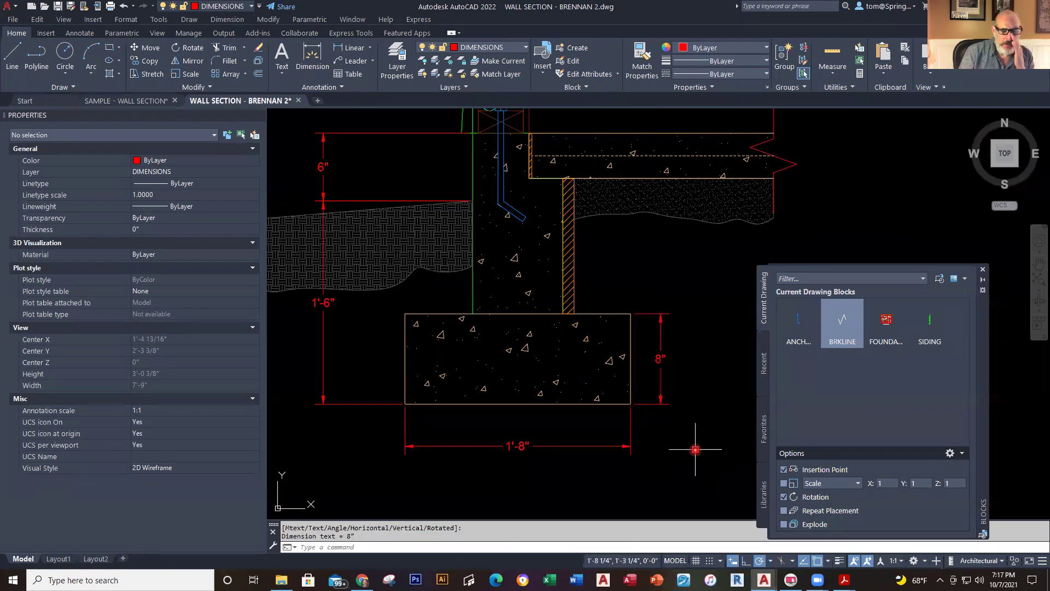
# Make TEXT the current layer and add the multiline text title "WALL SECTION AA" below the footing width dimension
pyautogui.scroll(-5, 695, 449)
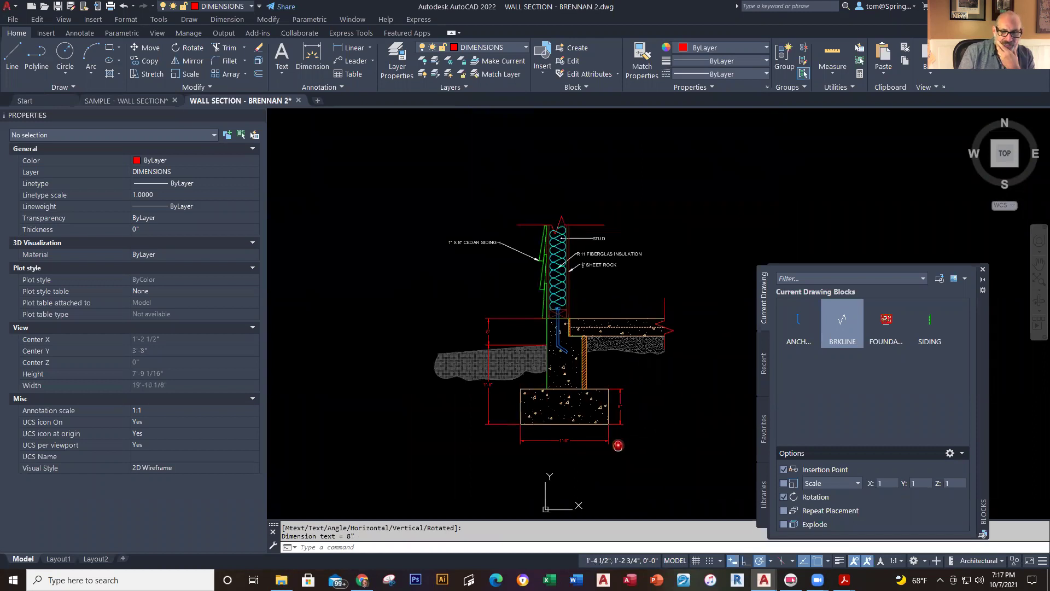
pyautogui.moveTo(667, 405); pyautogui.dragTo(647, 380, button='middle')
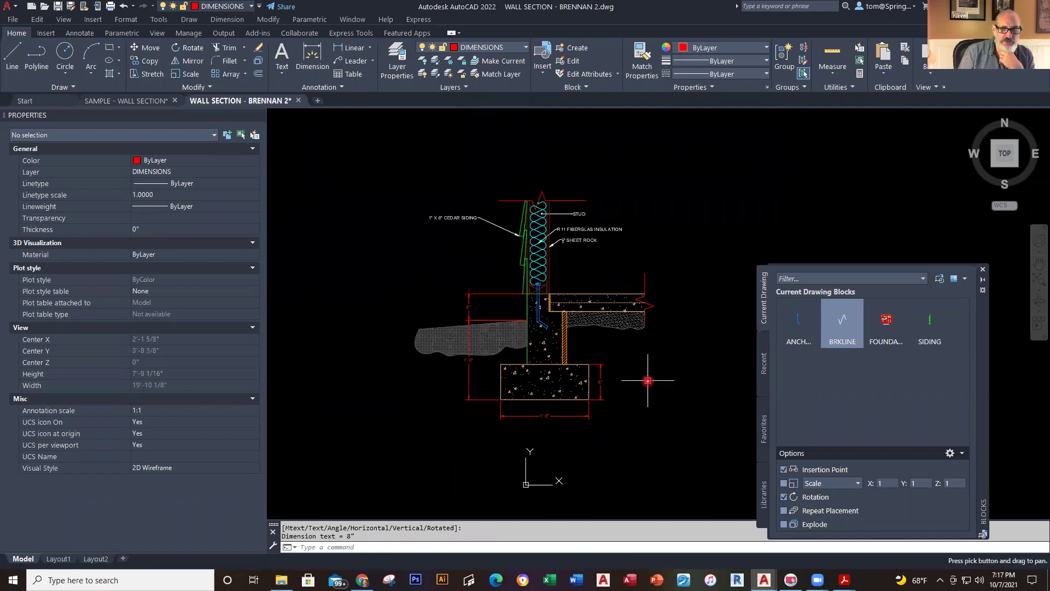
pyautogui.click(524, 50)
pyautogui.click(477, 298)
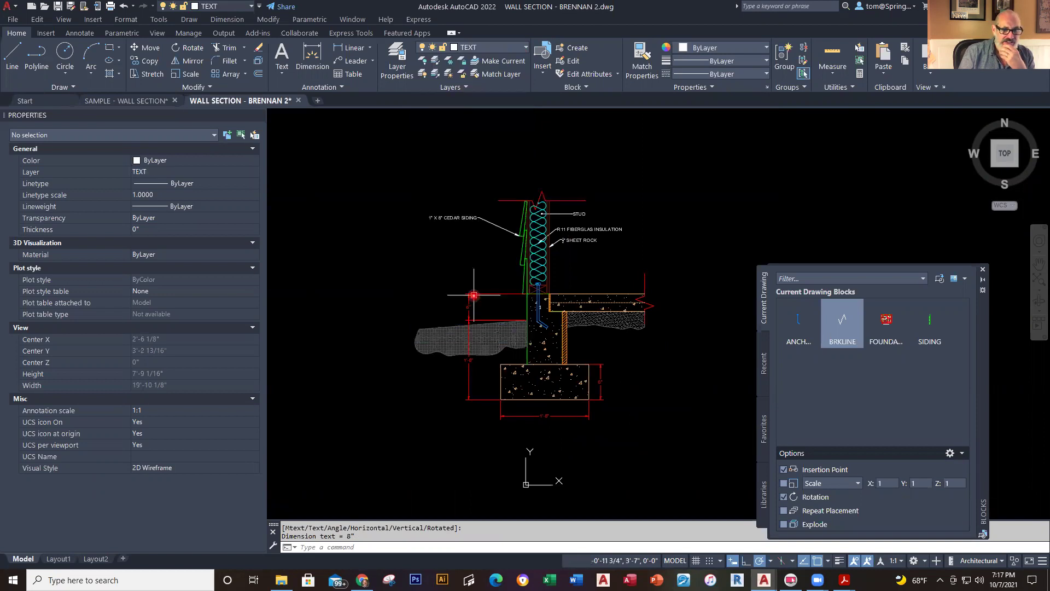
pyautogui.click(282, 55)
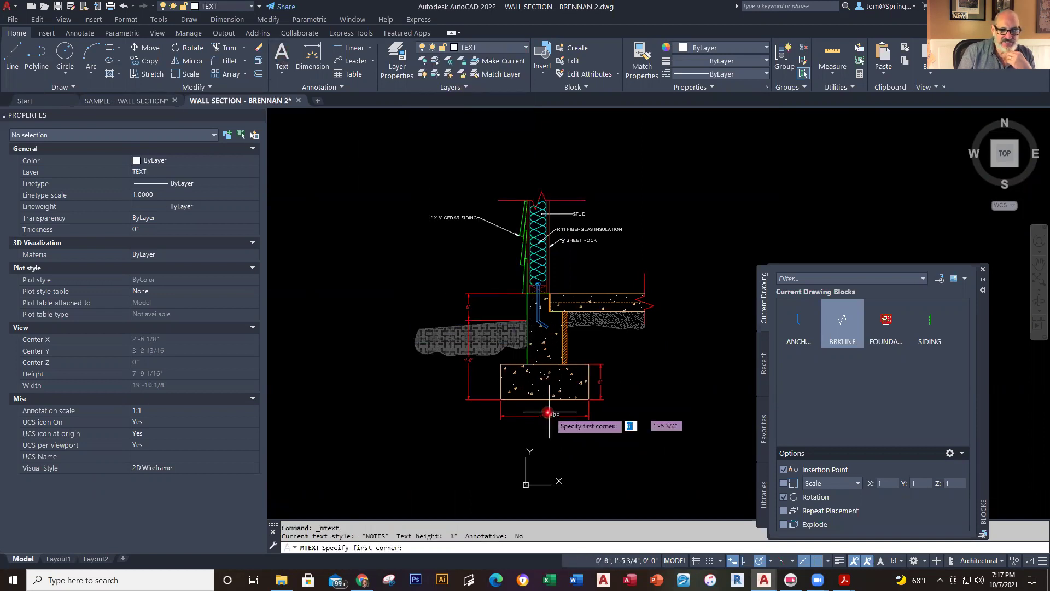
pyautogui.click(480, 434)
pyautogui.click(610, 460)
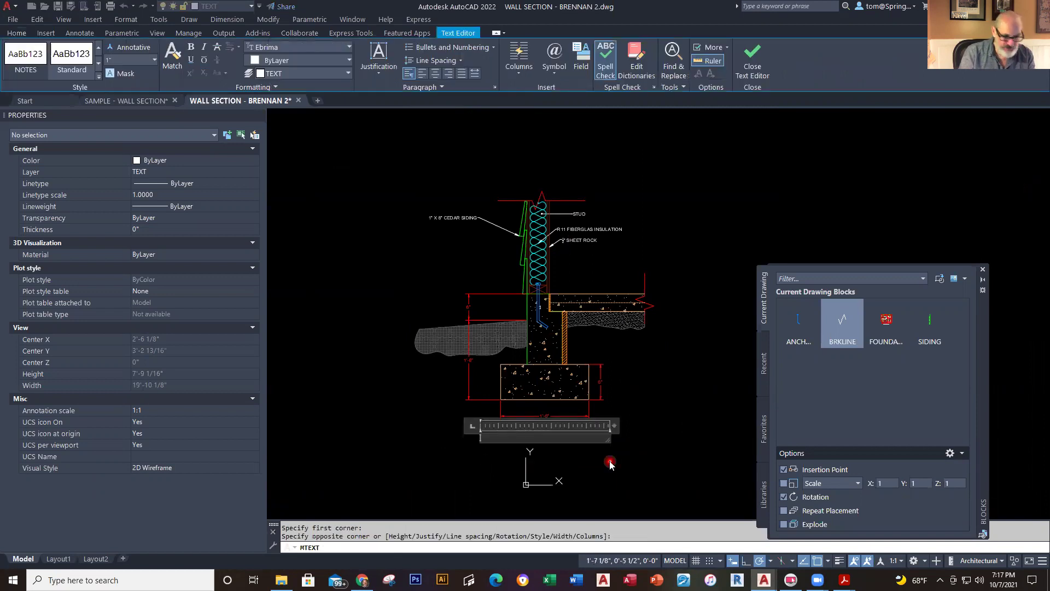
pyautogui.write('WALL SECTION')
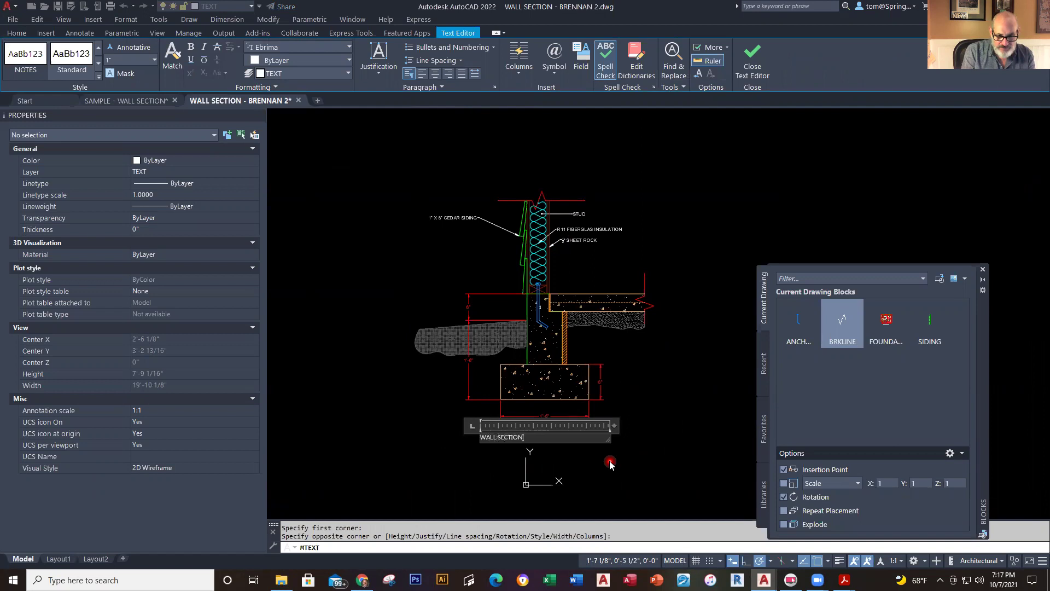
pyautogui.write(' AA')
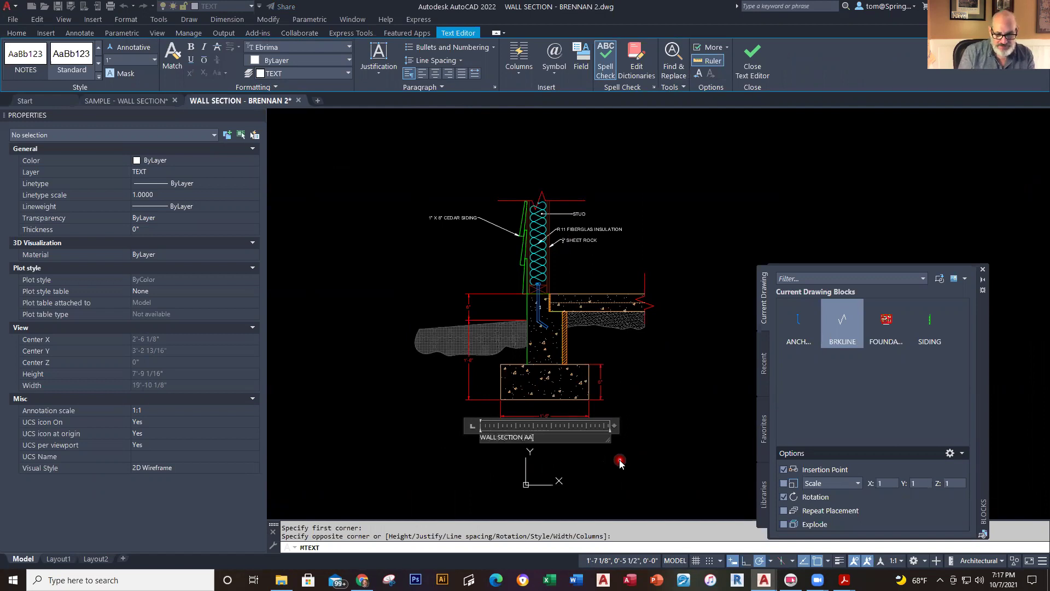
pyautogui.click(613, 462)
# Nudge the WALL SECTION AA title horizontally to the right beneath the footing
pyautogui.click(517, 436)
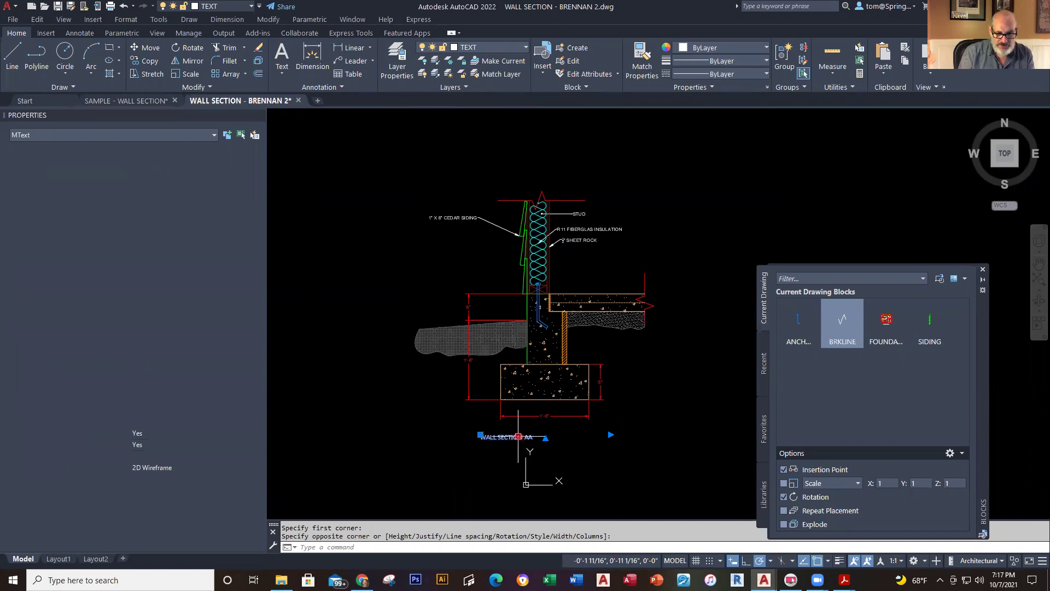
pyautogui.hotkey('ctrl', 'Right')
pyautogui.hotkey('ctrl', 'Right')
pyautogui.hotkey('ctrl', 'Right')
pyautogui.hotkey('ctrl', 'Right')
pyautogui.hotkey('ctrl', 'Right')
pyautogui.hotkey('ctrl', 'Right')
pyautogui.hotkey('ctrl', 'Right')
pyautogui.hotkey('ctrl', 'Right')
pyautogui.hotkey('ctrl', 'Right')
pyautogui.hotkey('ctrl', 'Right')
pyautogui.hotkey('ctrl', 'Right')
pyautogui.hotkey('ctrl', 'Right')
pyautogui.hotkey('ctrl', 'Right')
pyautogui.hotkey('ctrl', 'Right')
pyautogui.hotkey('ctrl', 'Right')
pyautogui.hotkey('ctrl', 'Right')
pyautogui.hotkey('ctrl', 'Right')
pyautogui.hotkey('ctrl', 'Right')
pyautogui.hotkey('ctrl', 'Right')
pyautogui.hotkey('ctrl', 'Right')
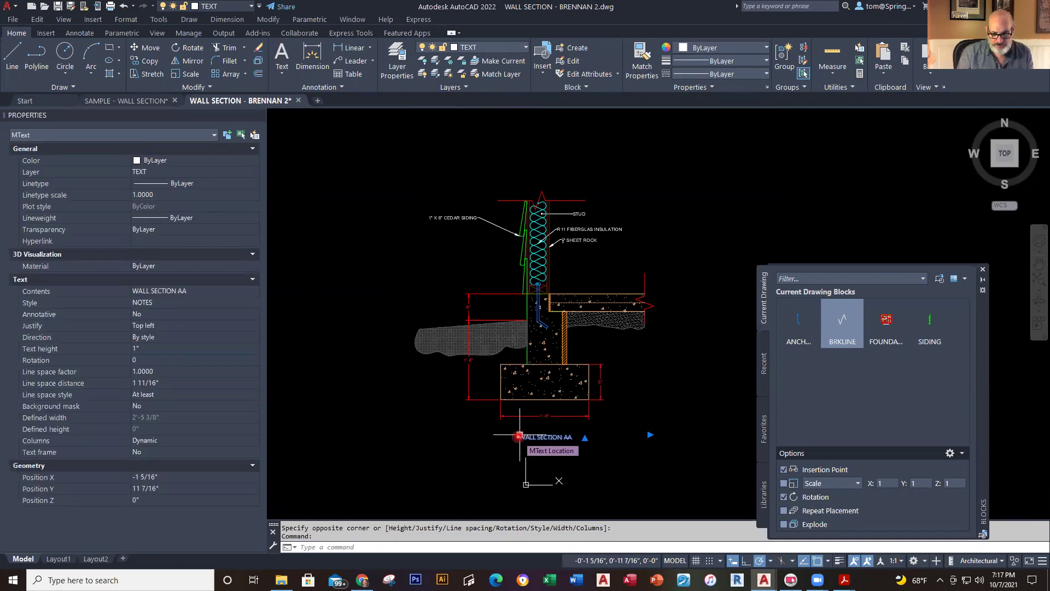
pyautogui.press('Escape')
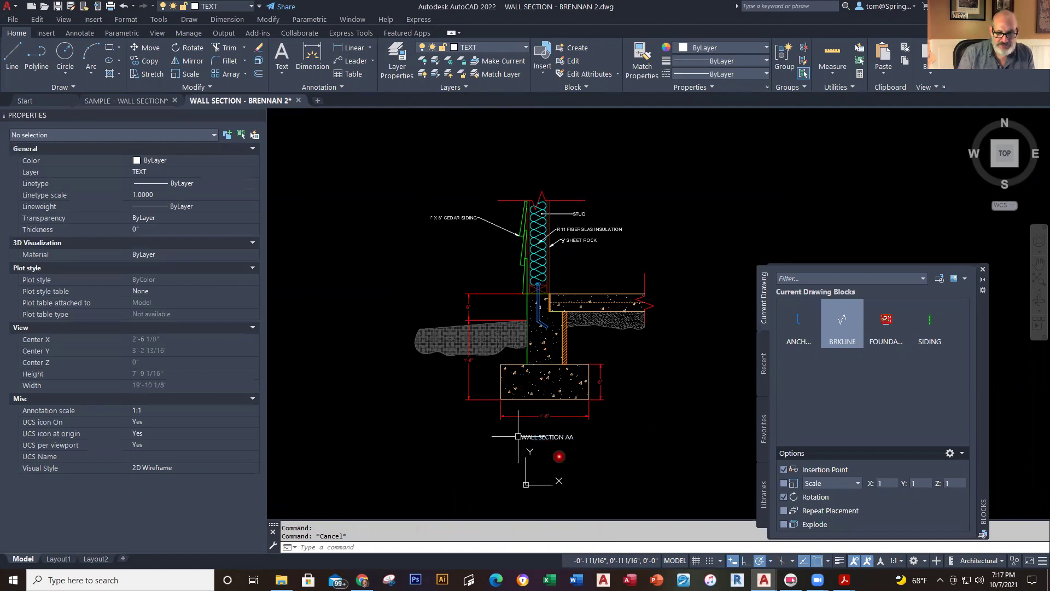
# Set the text height of the WALL SECTION AA title to 3"
pyautogui.click(557, 438)
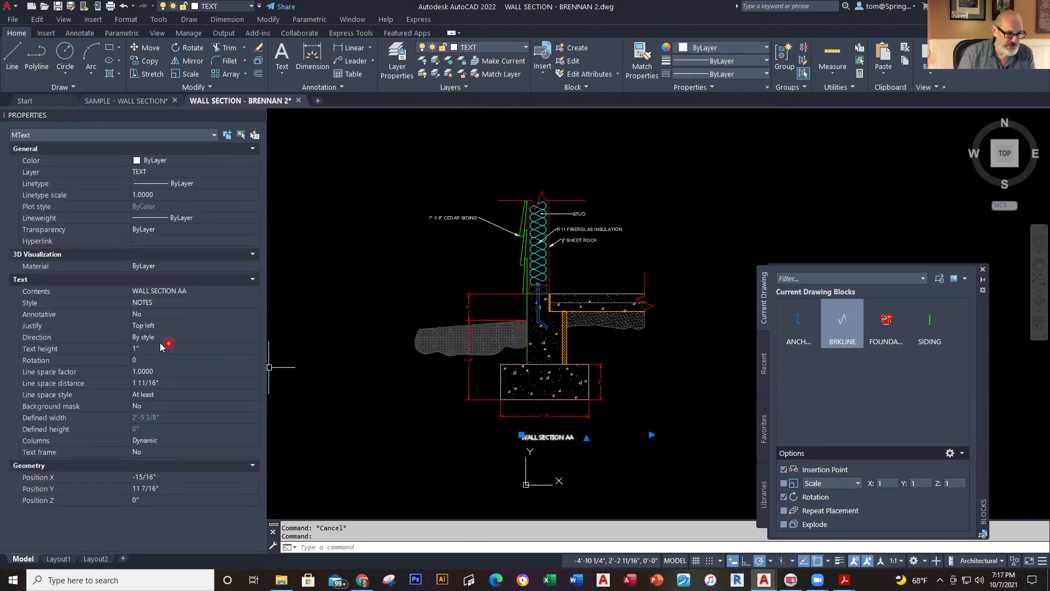
pyautogui.click(161, 353)
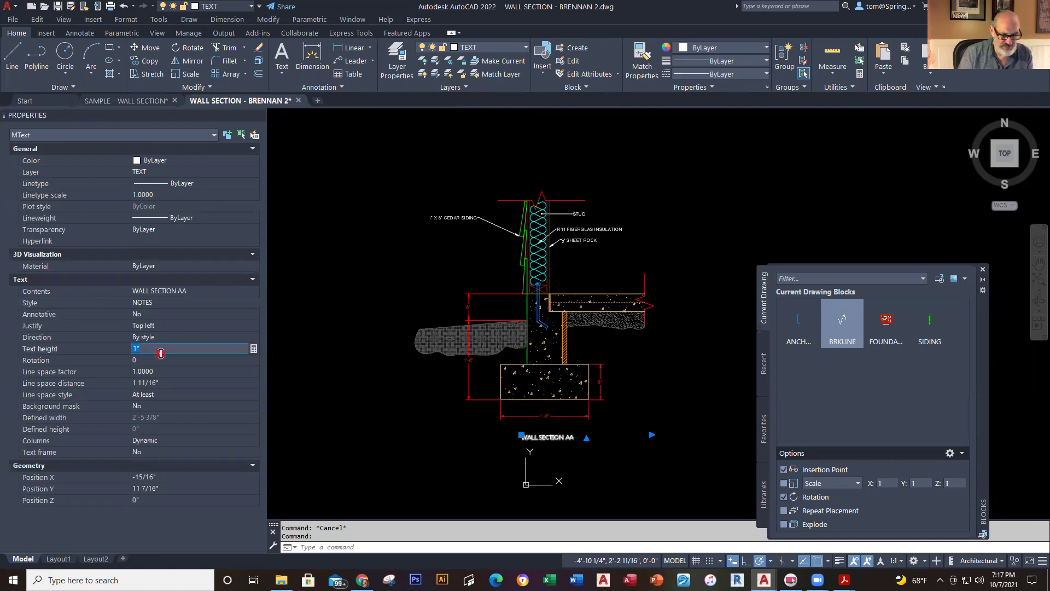
pyautogui.write('3')
pyautogui.press('Tab')
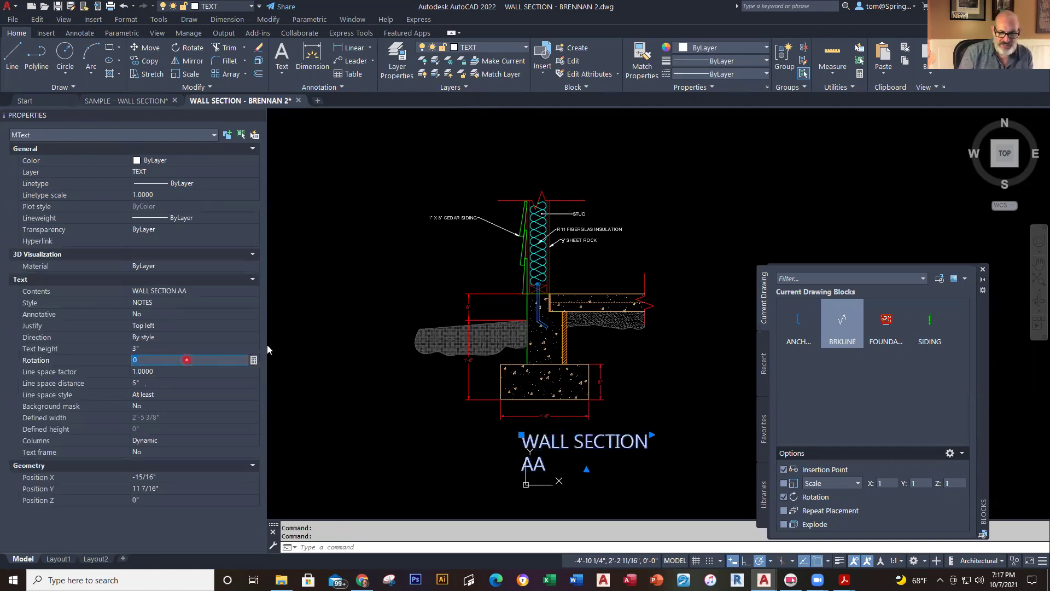
pyautogui.press('Escape')
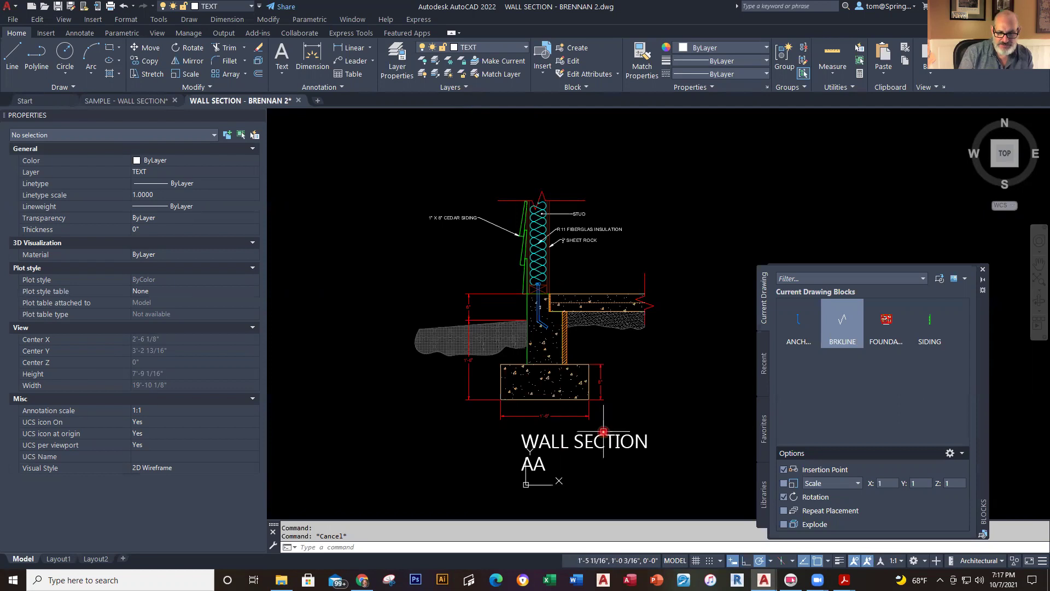
# Widen the WALL SECTION AA title's text frame so that the text fits on a single line
pyautogui.click(603, 431)
pyautogui.click(582, 450)
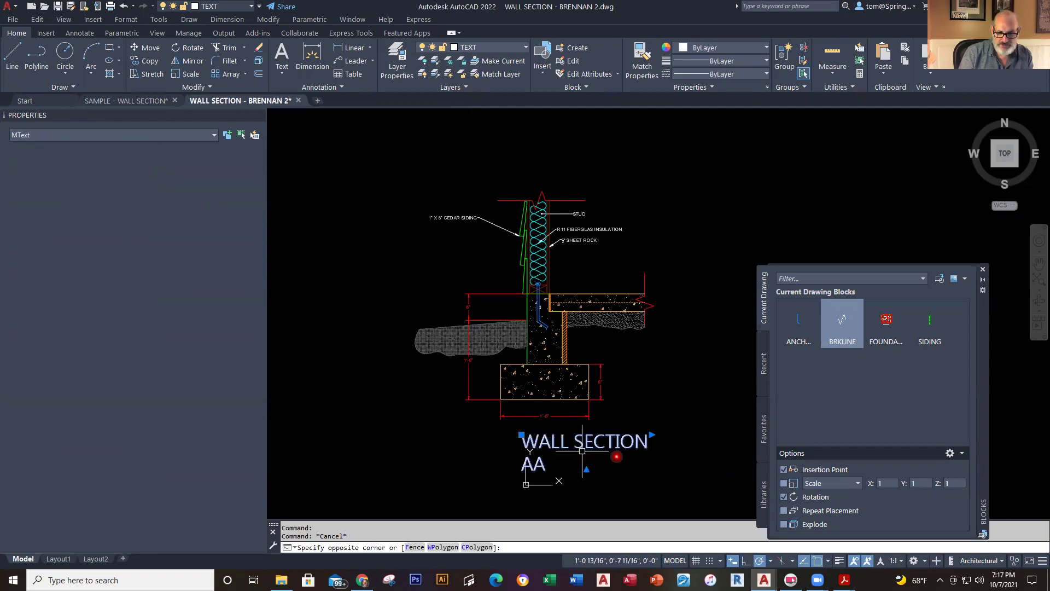
pyautogui.click(654, 433)
pyautogui.click(704, 434)
pyautogui.press('Escape')
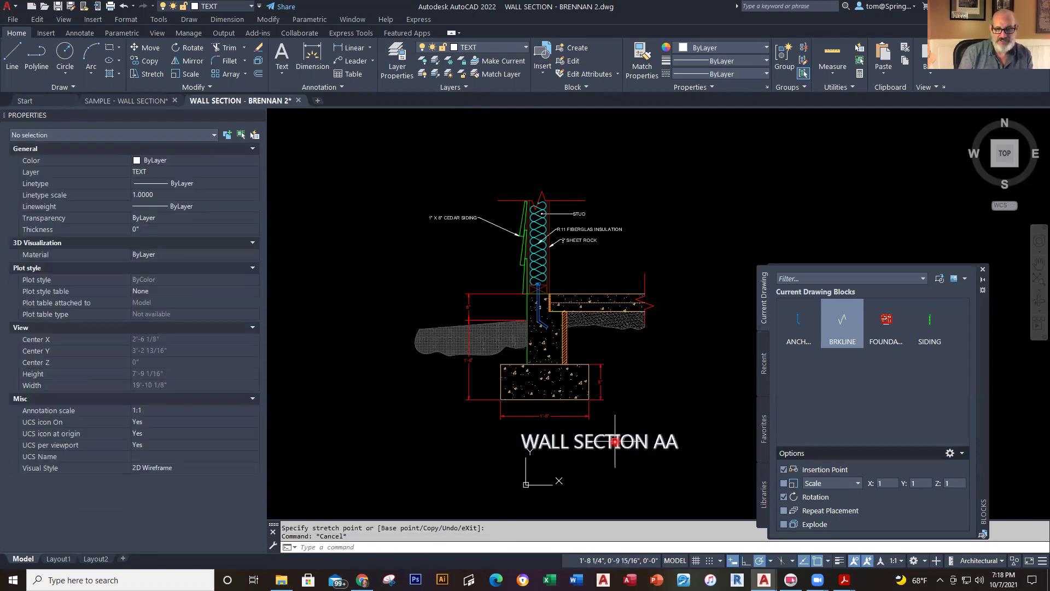
# Nudge the enlarged WALL SECTION AA title to the left until it sits roughly centred beneath the footing
pyautogui.click(615, 441)
pyautogui.hotkey('ctrl', 'Left')
pyautogui.hotkey('ctrl', 'Left')
pyautogui.hotkey('ctrl', 'Left')
pyautogui.hotkey('ctrl', 'Left')
pyautogui.hotkey('ctrl', 'Left')
pyautogui.hotkey('ctrl', 'Left')
pyautogui.hotkey('ctrl', 'Left')
pyautogui.hotkey('ctrl', 'Left')
pyautogui.hotkey('ctrl', 'Left')
pyautogui.hotkey('ctrl', 'Left')
pyautogui.hotkey('ctrl', 'Left')
pyautogui.hotkey('ctrl', 'Left')
pyautogui.hotkey('ctrl', 'Left')
pyautogui.hotkey('ctrl', 'Left')
pyautogui.hotkey('ctrl', 'Left')
pyautogui.hotkey('ctrl', 'Left')
pyautogui.hotkey('ctrl', 'Left')
pyautogui.hotkey('ctrl', 'Left')
pyautogui.hotkey('ctrl', 'Left')
pyautogui.hotkey('ctrl', 'Left')
pyautogui.hotkey('ctrl', 'Left')
pyautogui.hotkey('ctrl', 'Left')
pyautogui.hotkey('ctrl', 'Left')
pyautogui.hotkey('ctrl', 'Left')
pyautogui.hotkey('ctrl', 'Left')
pyautogui.hotkey('ctrl', 'Left')
pyautogui.hotkey('ctrl', 'Left')
pyautogui.hotkey('ctrl', 'Left')
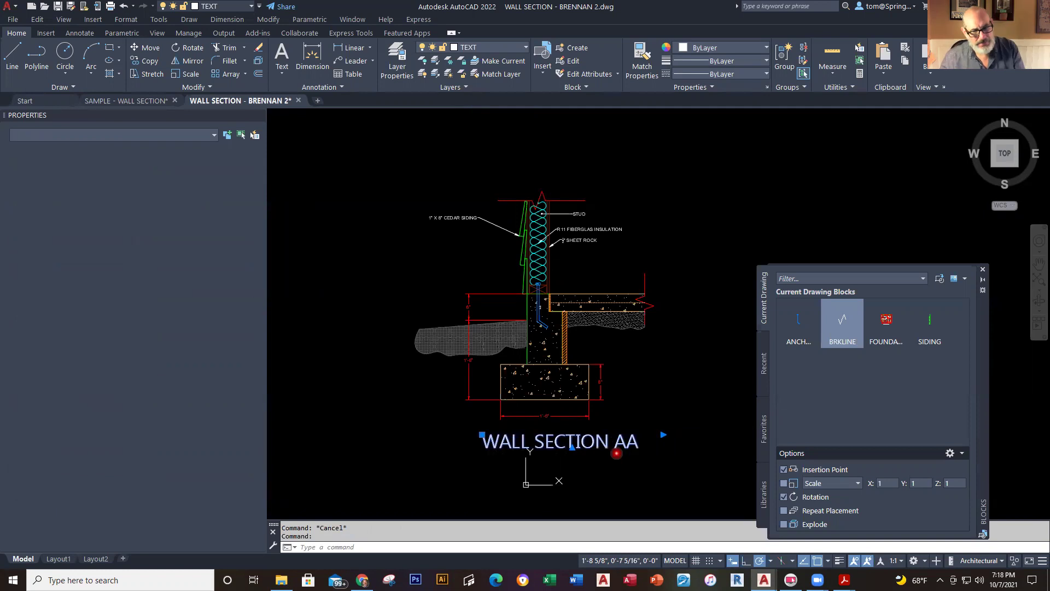
pyautogui.press('Escape')
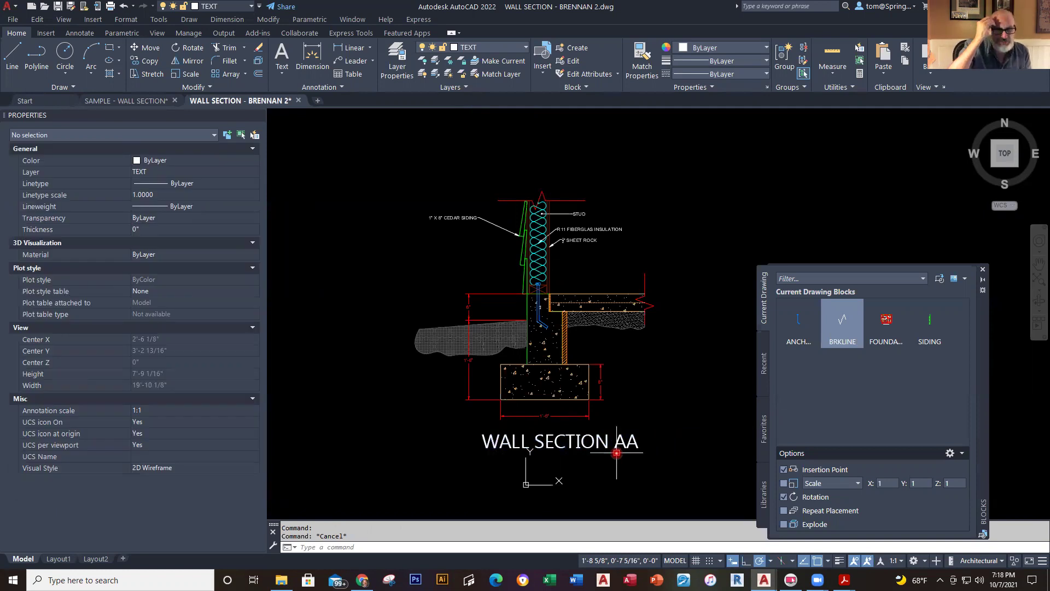